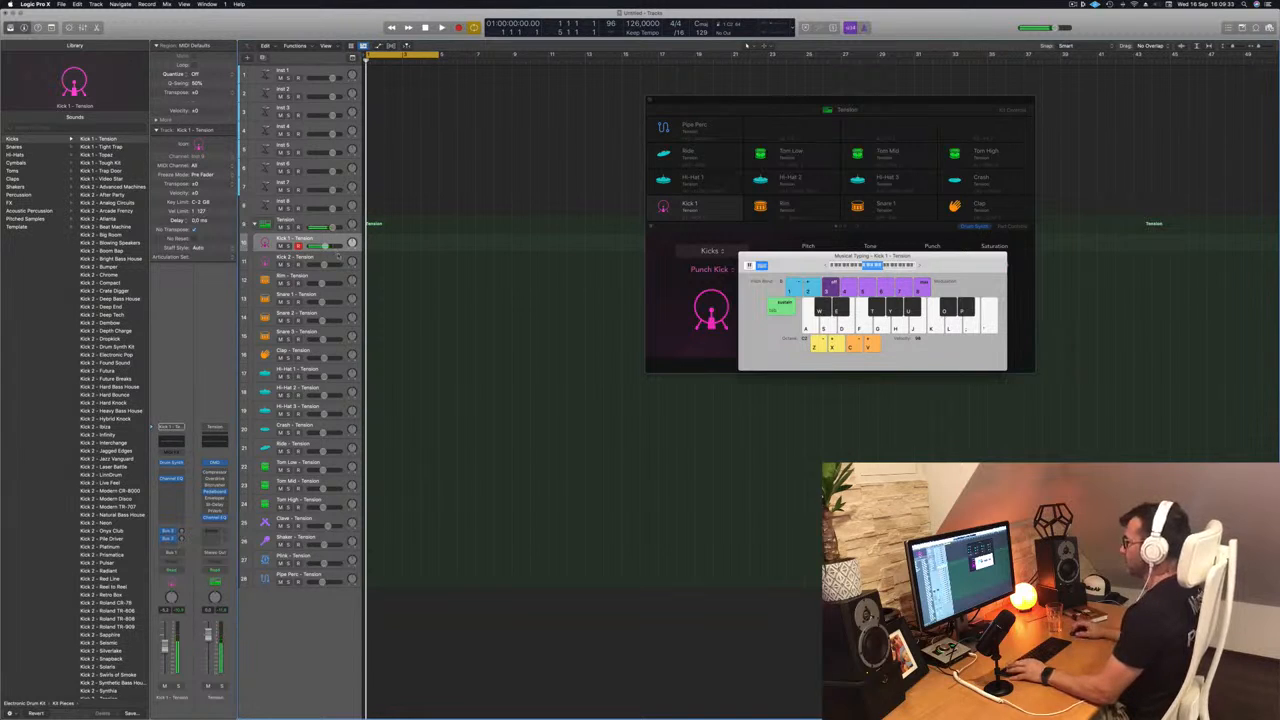
# - Record a one-bar pattern of four kick hits on the Kick 1 track from bar 1
pyautogui.click(337, 256)
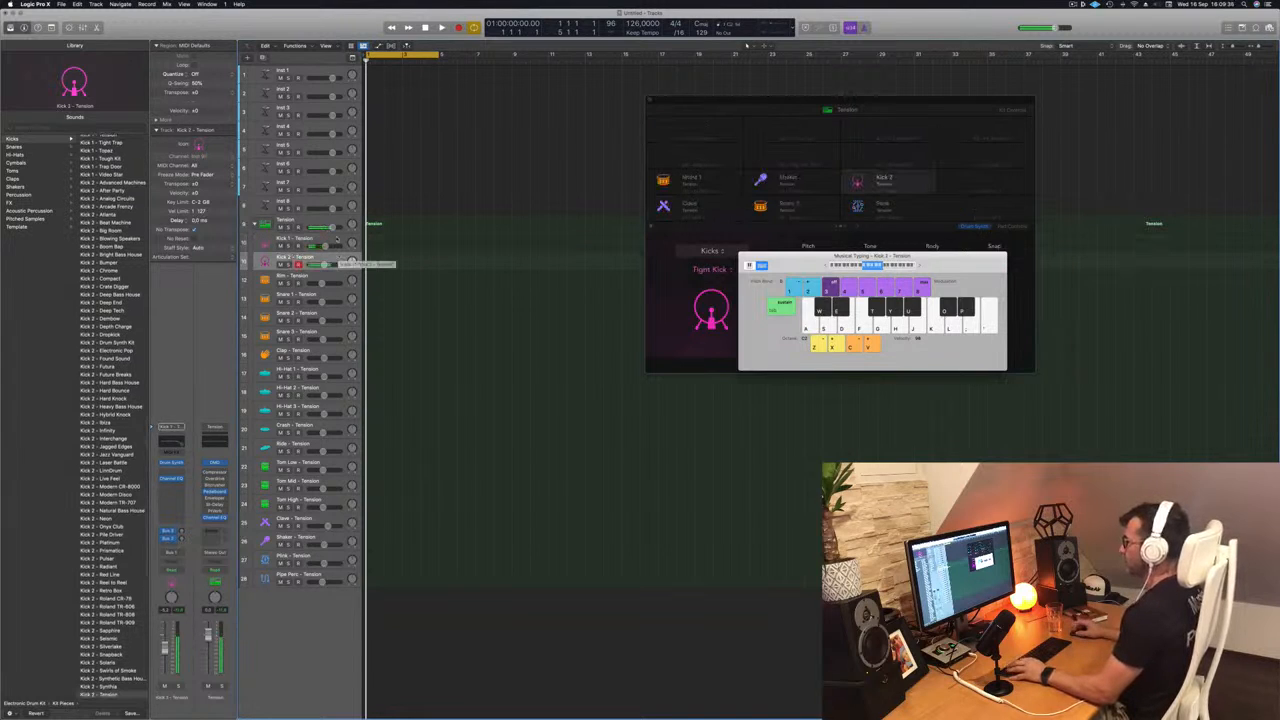
pyautogui.click(336, 241)
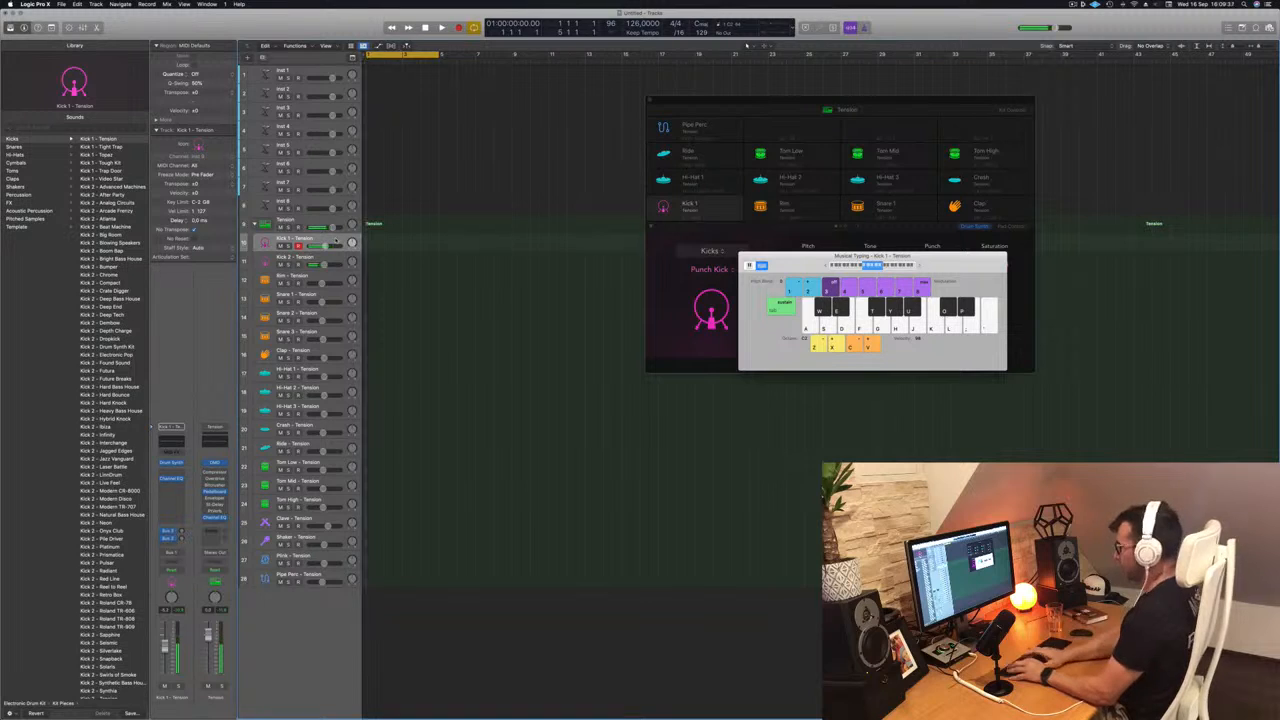
pyautogui.press('r')
pyautogui.press('a')
pyautogui.press('a')
pyautogui.press('a')
pyautogui.press('a')
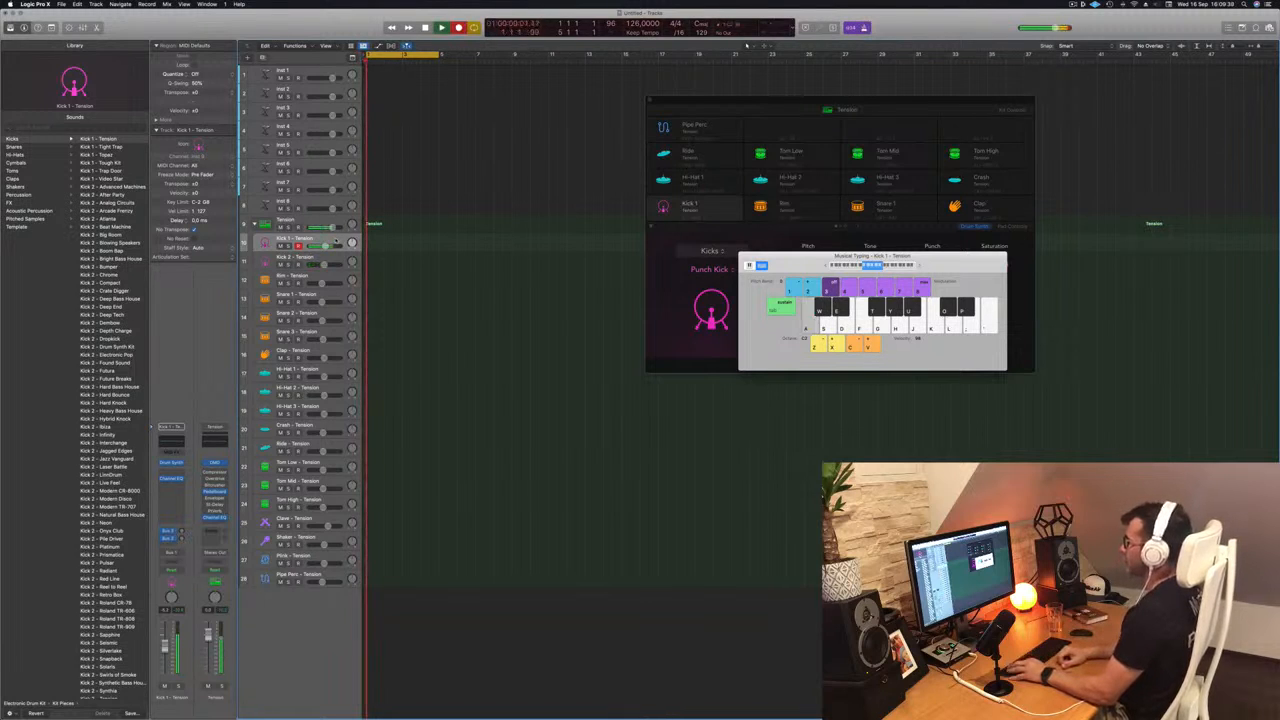
pyautogui.press('space')
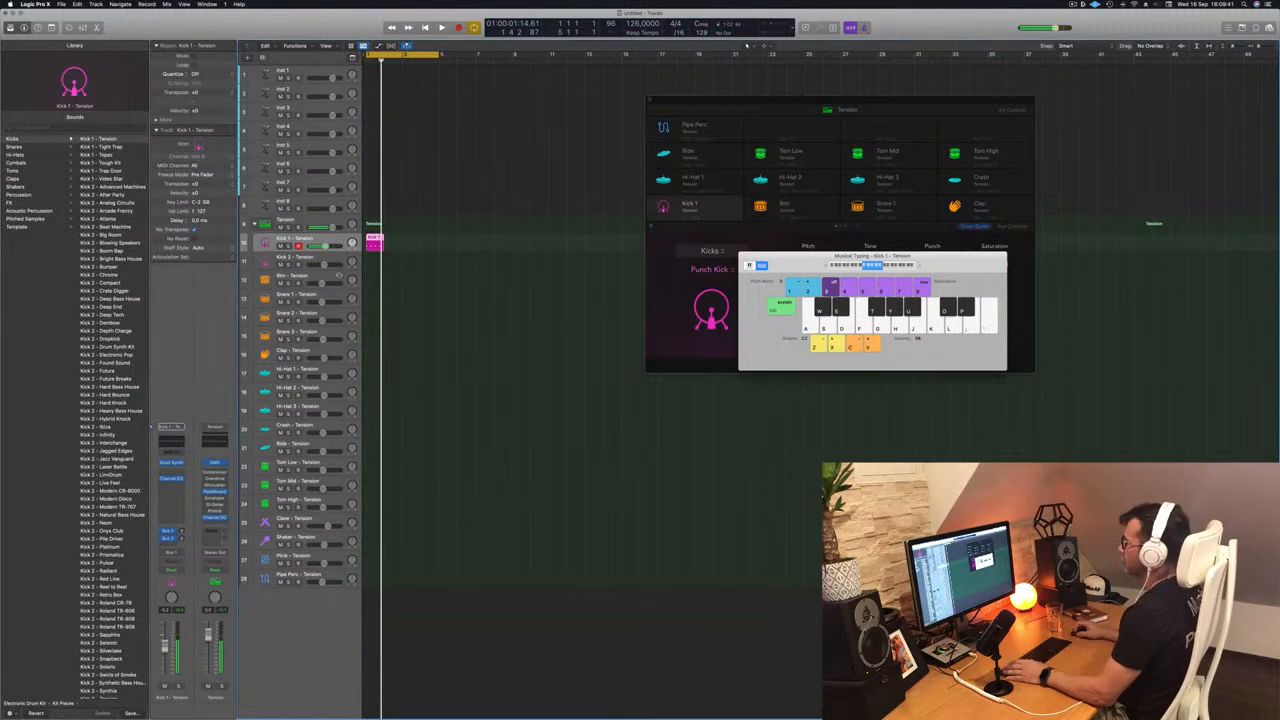
# - Quantize the recorded Kick 1 notes to 1/16 Note and repeat the region to fill four bars
pyautogui.doubleClick(378, 239)
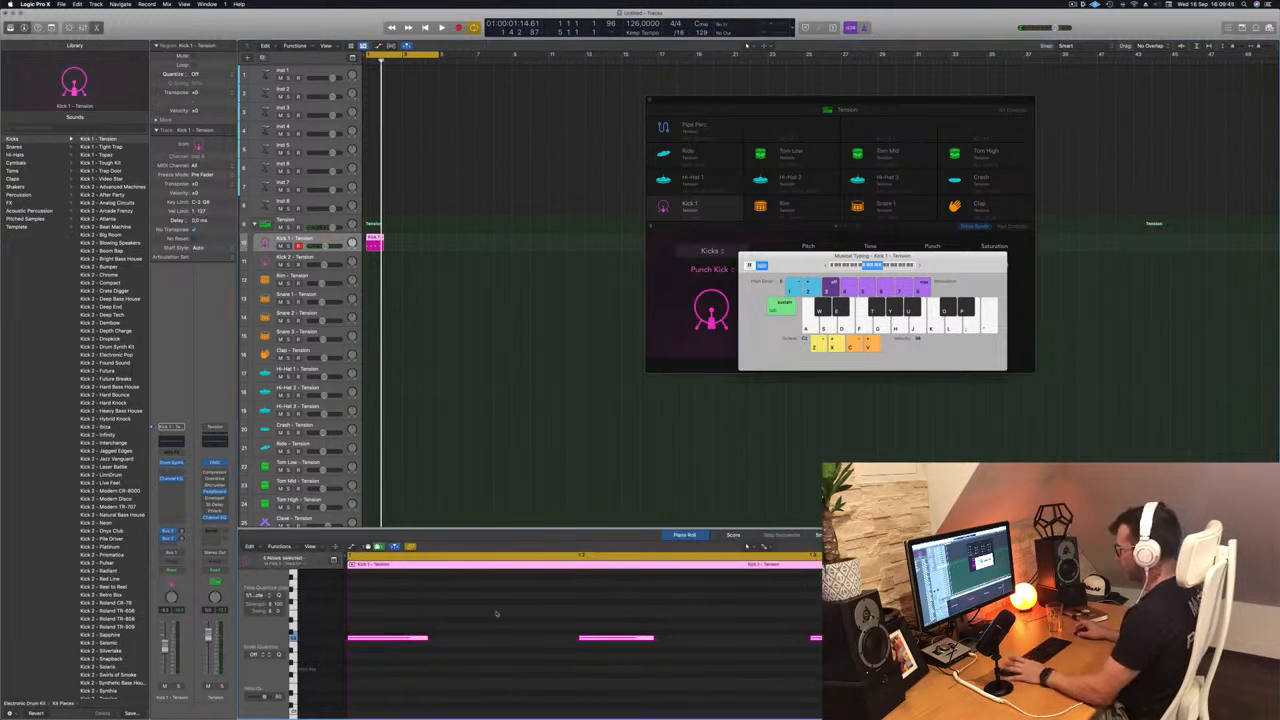
pyautogui.press('space')
pyautogui.moveTo(376, 242); pyautogui.dragTo(417, 246)
pyautogui.press('space')
# - Move the Musical Typing and Drum Machine Designer windows apart so all Kick 1 synth controls are accessible during playback
pyautogui.moveTo(802, 256); pyautogui.dragTo(972, 221)
pyautogui.press('space')
pyautogui.press('space')
pyautogui.click(851, 107)
pyautogui.moveTo(851, 107); pyautogui.dragTo(797, 127)
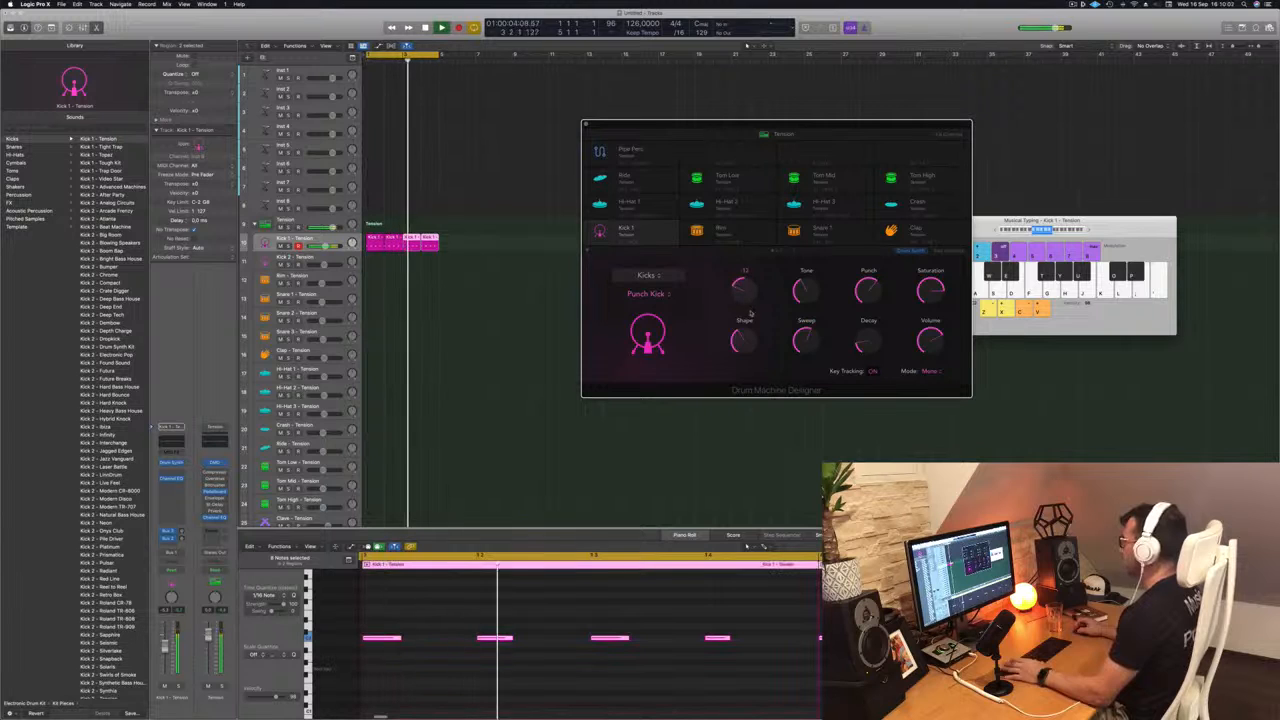
pyautogui.moveTo(826, 125); pyautogui.dragTo(729, 90)
# - Shape the Punch Kick sound during playback by raising its Decay and Shape and adjusting its Punch
pyautogui.moveTo(776, 305); pyautogui.dragTo(780, 273)
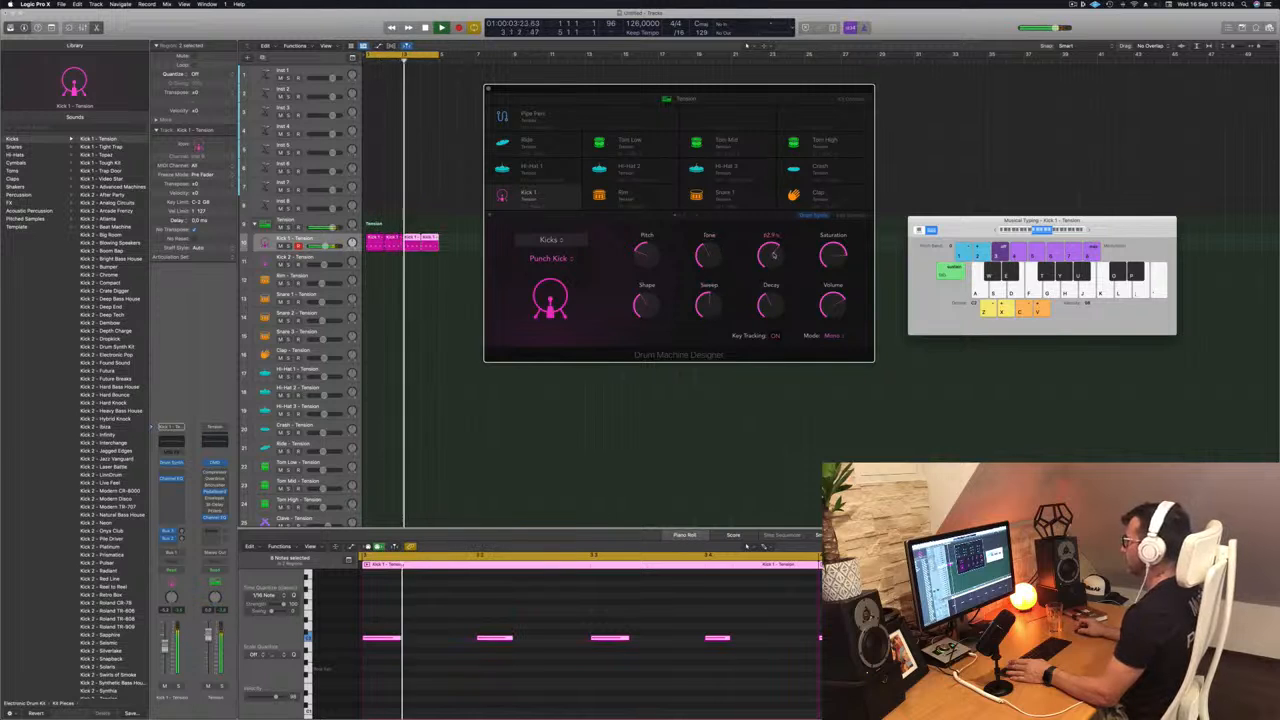
pyautogui.moveTo(773, 257); pyautogui.dragTo(773, 307)
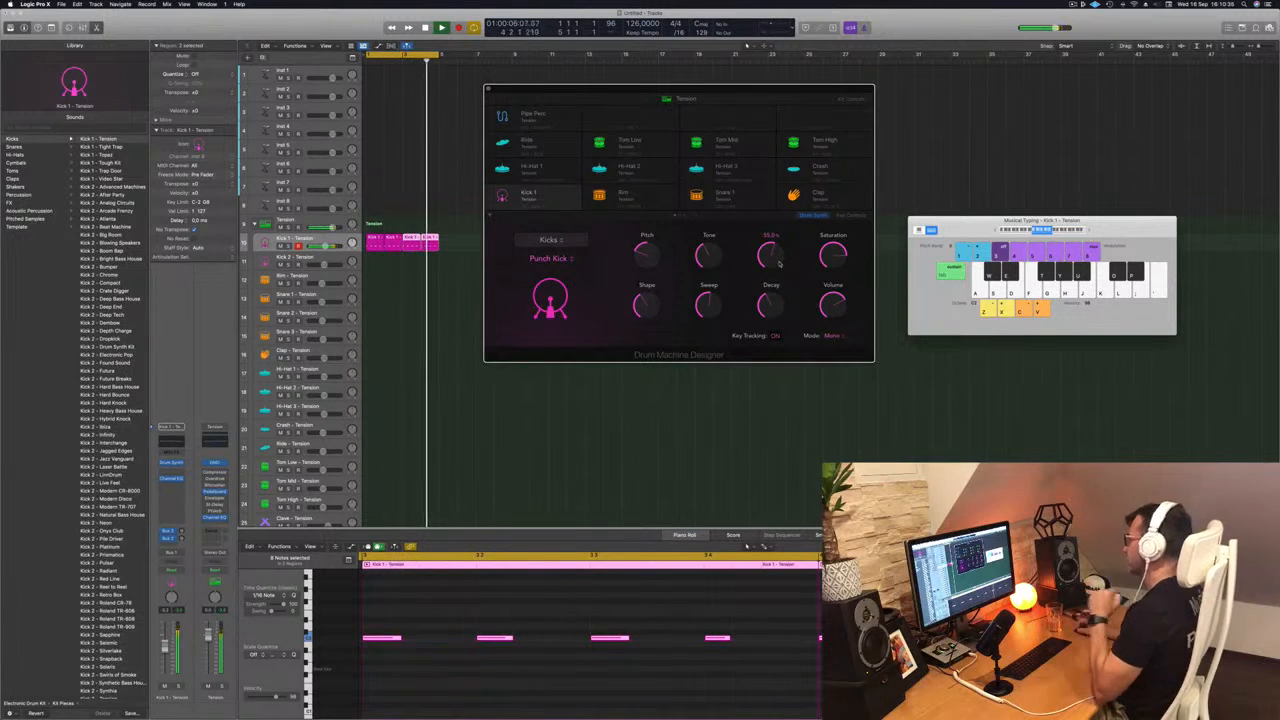
pyautogui.moveTo(771, 308)
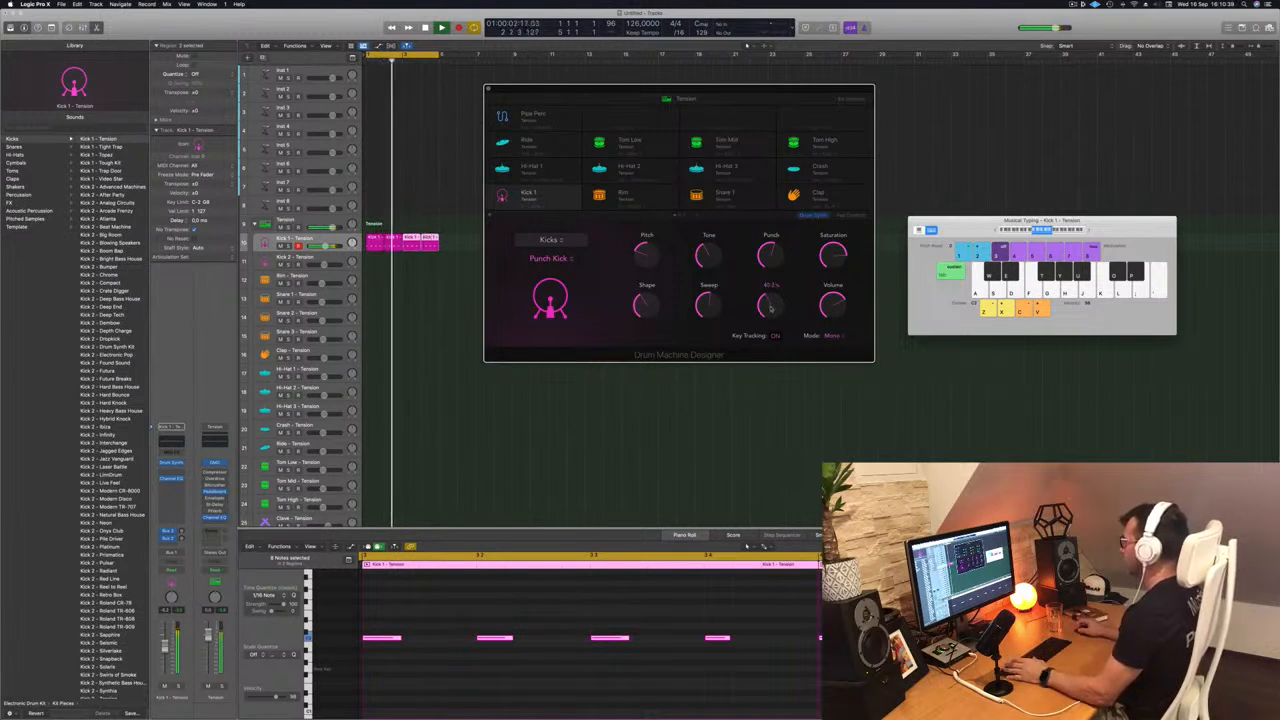
pyautogui.moveTo(647, 308)
pyautogui.moveTo(647, 308); pyautogui.dragTo(653, 276)
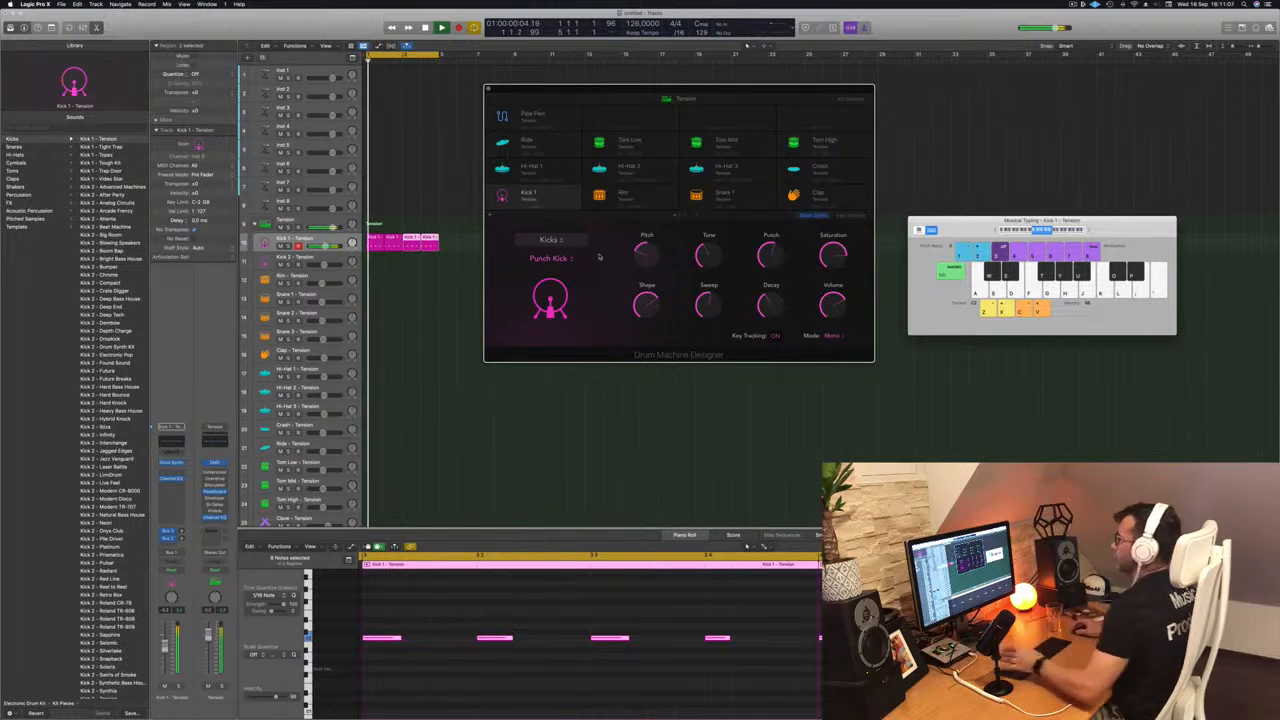
pyautogui.moveTo(727, 88); pyautogui.dragTo(743, 86)
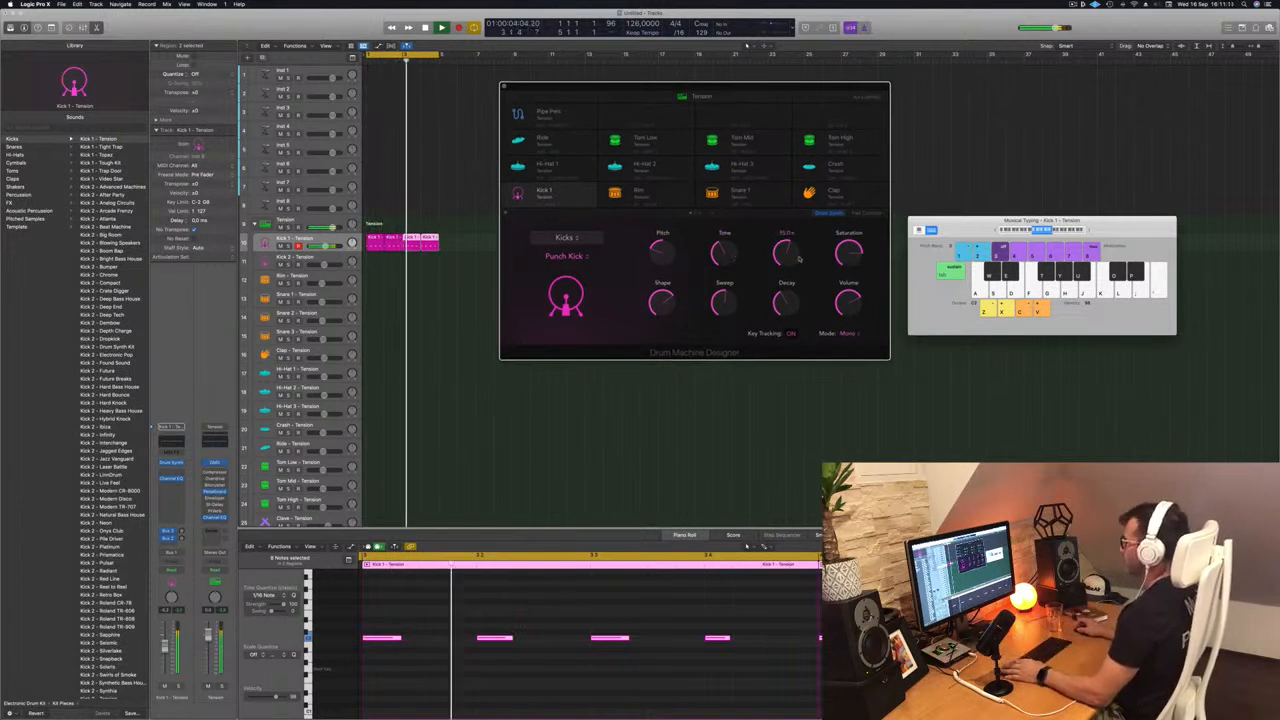
pyautogui.press('space')
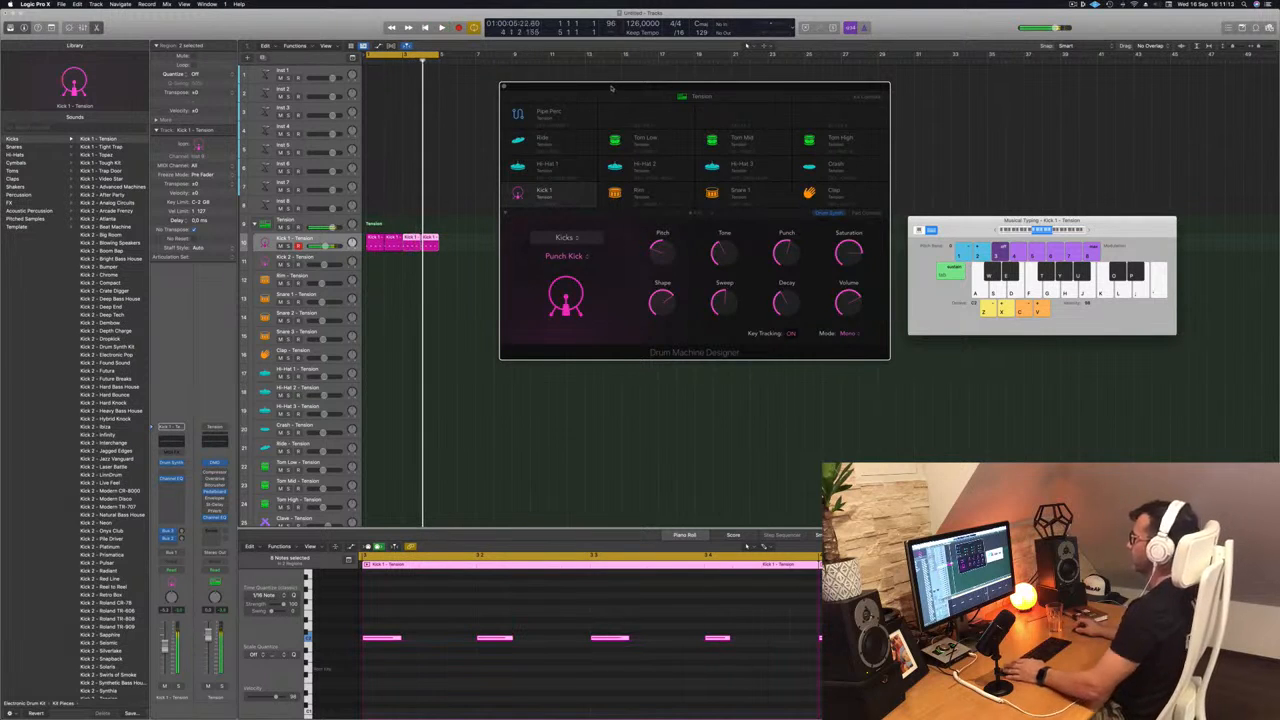
# - Copy the first kick region onto the Hi-Hat 1 track and shift its notes to the offbeats
pyautogui.moveTo(600, 88); pyautogui.dragTo(748, 86)
pyautogui.scroll(-1, 380, 280)
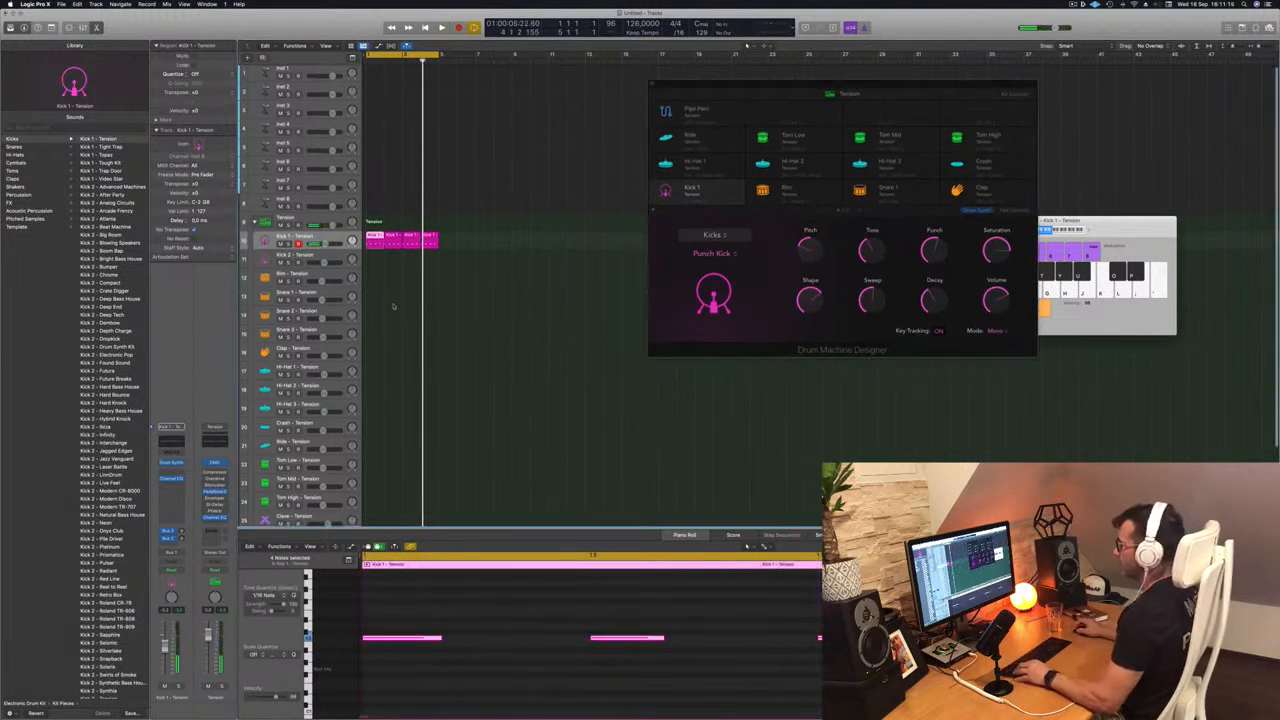
pyautogui.moveTo(375, 228); pyautogui.dragTo(374, 364)
pyautogui.moveTo(412, 649); pyautogui.dragTo(826, 623)
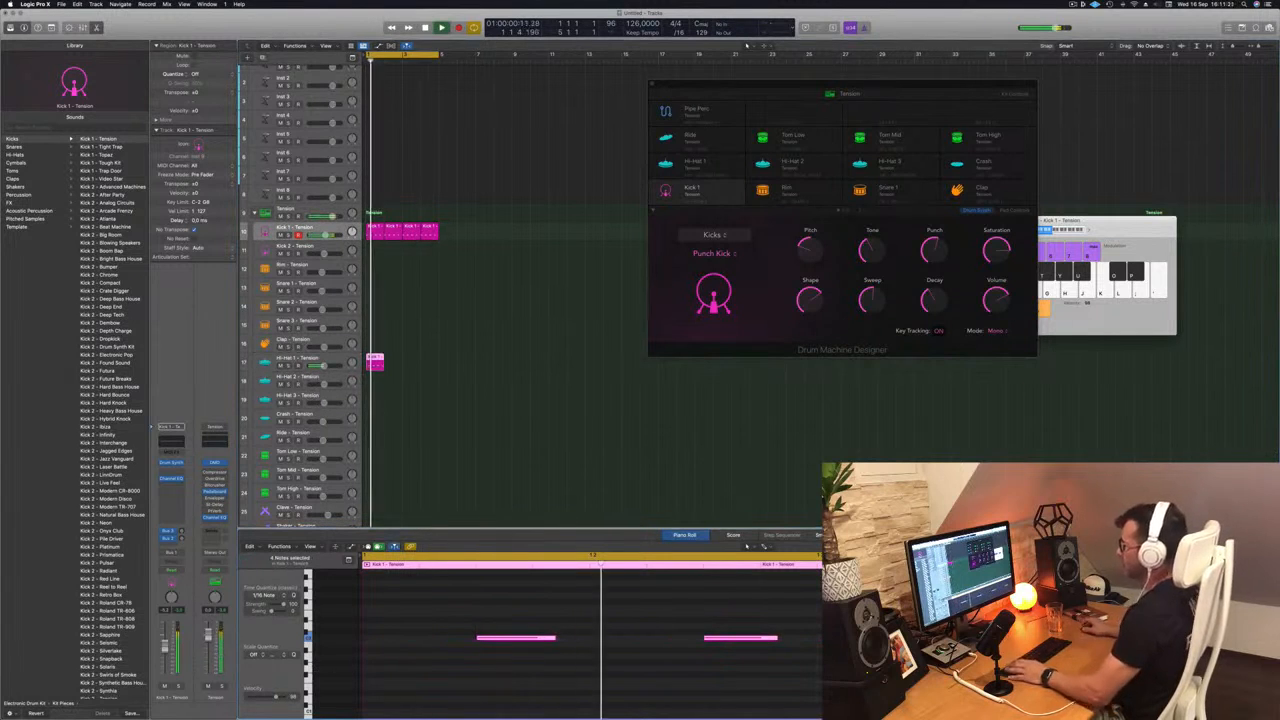
# - Repeat the offbeat region on the Hi-Hat 1 track to fill four bars and play the loop
pyautogui.moveTo(371, 361); pyautogui.dragTo(391, 365)
pyautogui.moveTo(417, 364)
pyautogui.mouseDown()
pyautogui.moveTo(376, 358)
pyautogui.moveTo(411, 360)
pyautogui.mouseUp()
pyautogui.press('space')
# - Raise the Decay and Crush of the Smooth Hi-Hat sound on Hi-Hat 1 while the loop plays
pyautogui.click(692, 163)
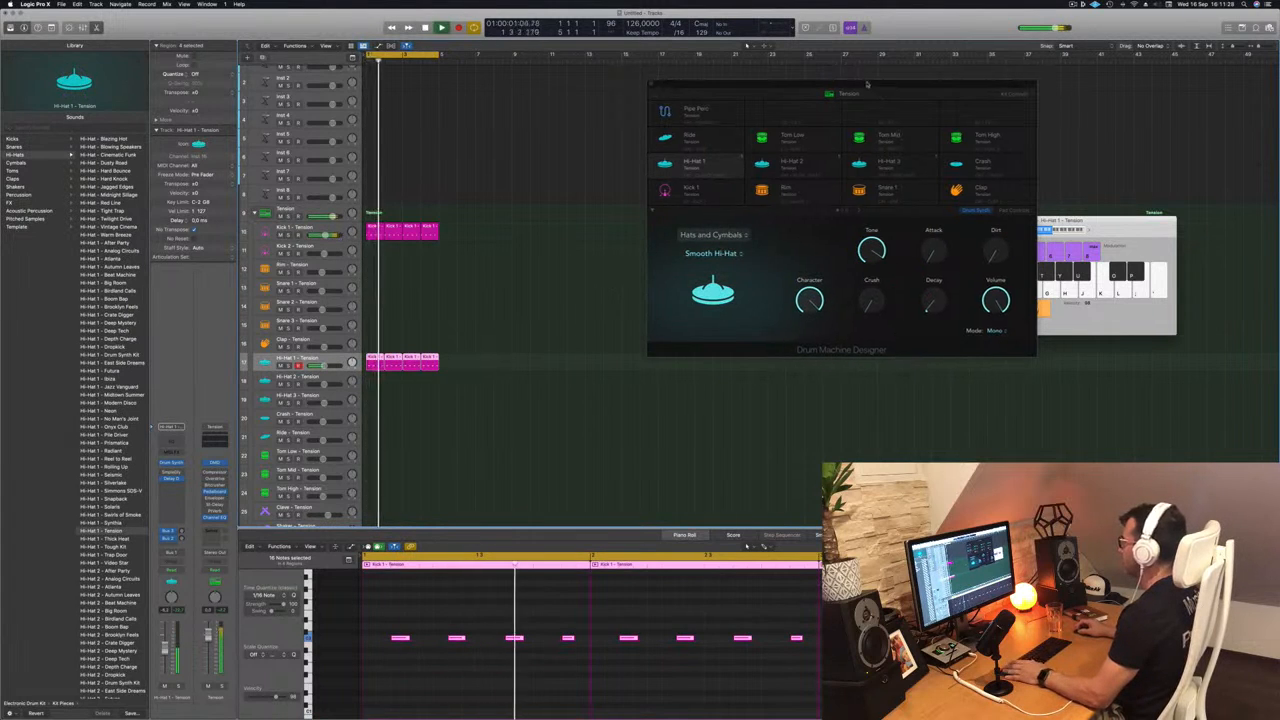
pyautogui.moveTo(886, 85); pyautogui.dragTo(778, 75)
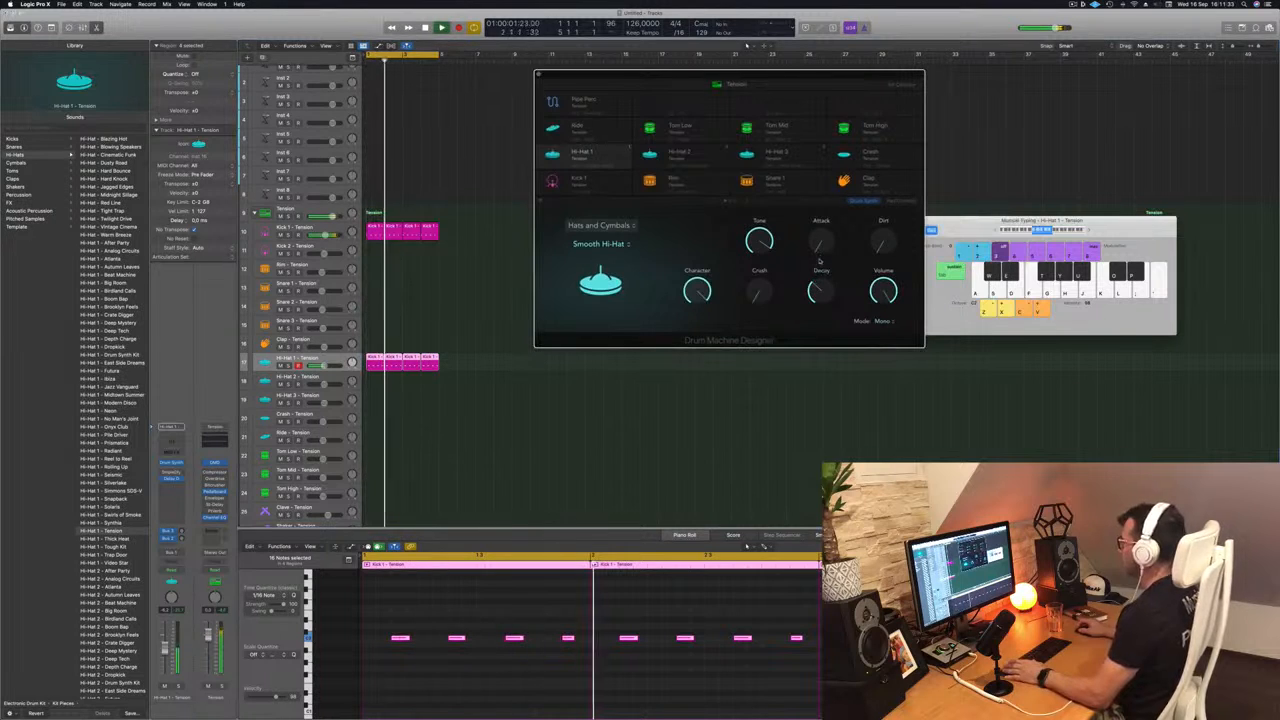
pyautogui.moveTo(785, 76); pyautogui.dragTo(820, 76)
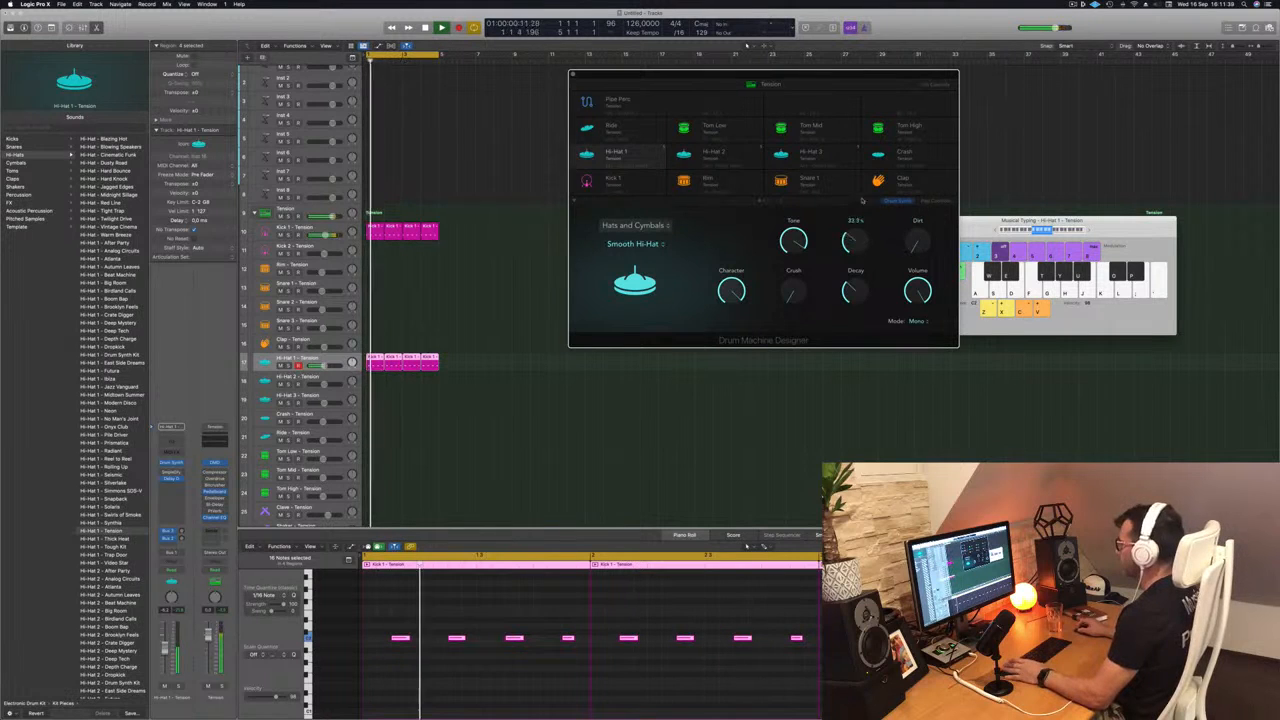
pyautogui.press('Return')
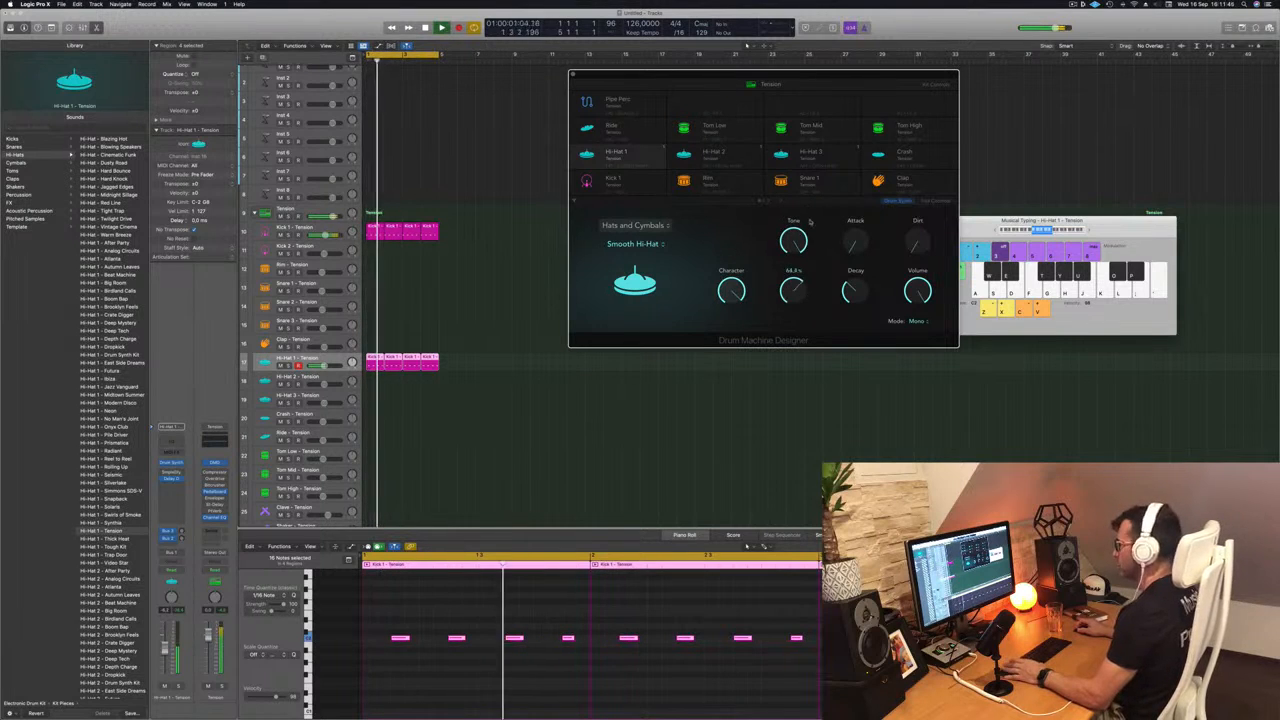
pyautogui.press('Return')
# - Lower the track volumes of Hi-Hat 1 and Kick 1
pyautogui.moveTo(323, 366); pyautogui.dragTo(317, 366)
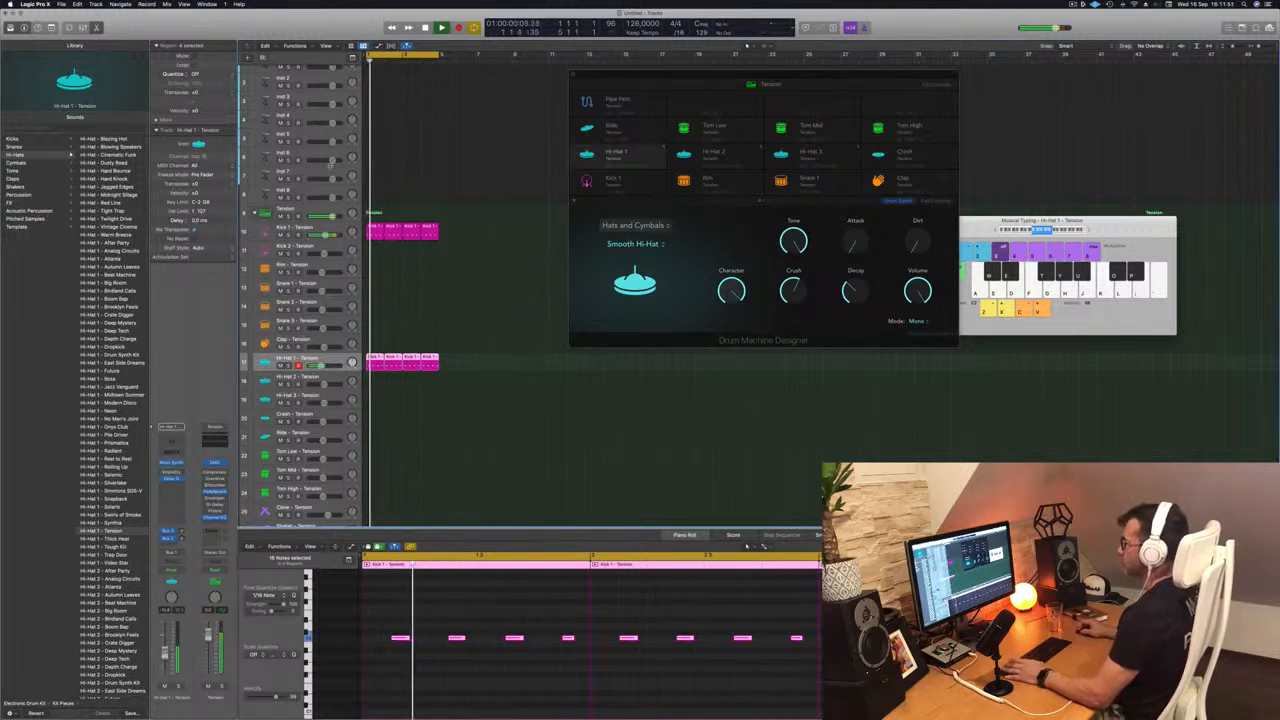
pyautogui.click(340, 230)
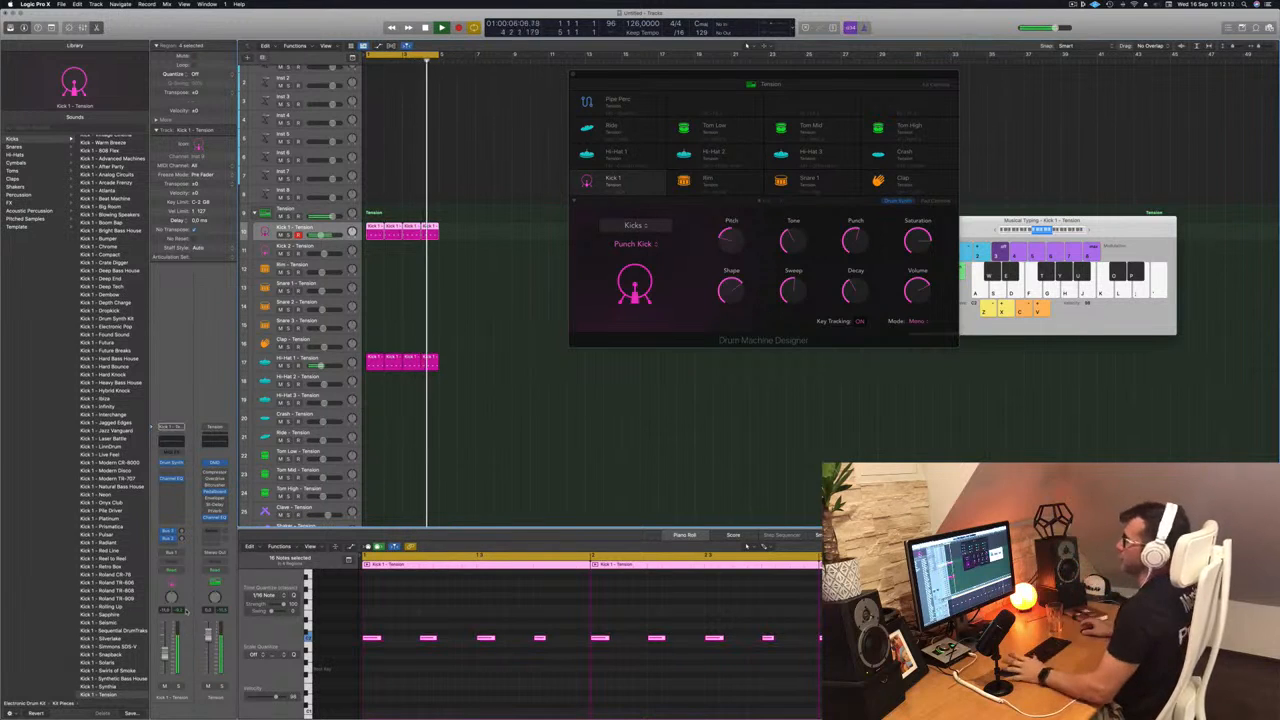
# - Reduce the Crush of the Hi-Hat 1 sound to about 40% and check its channel level
pyautogui.click(337, 360)
pyautogui.press('space')
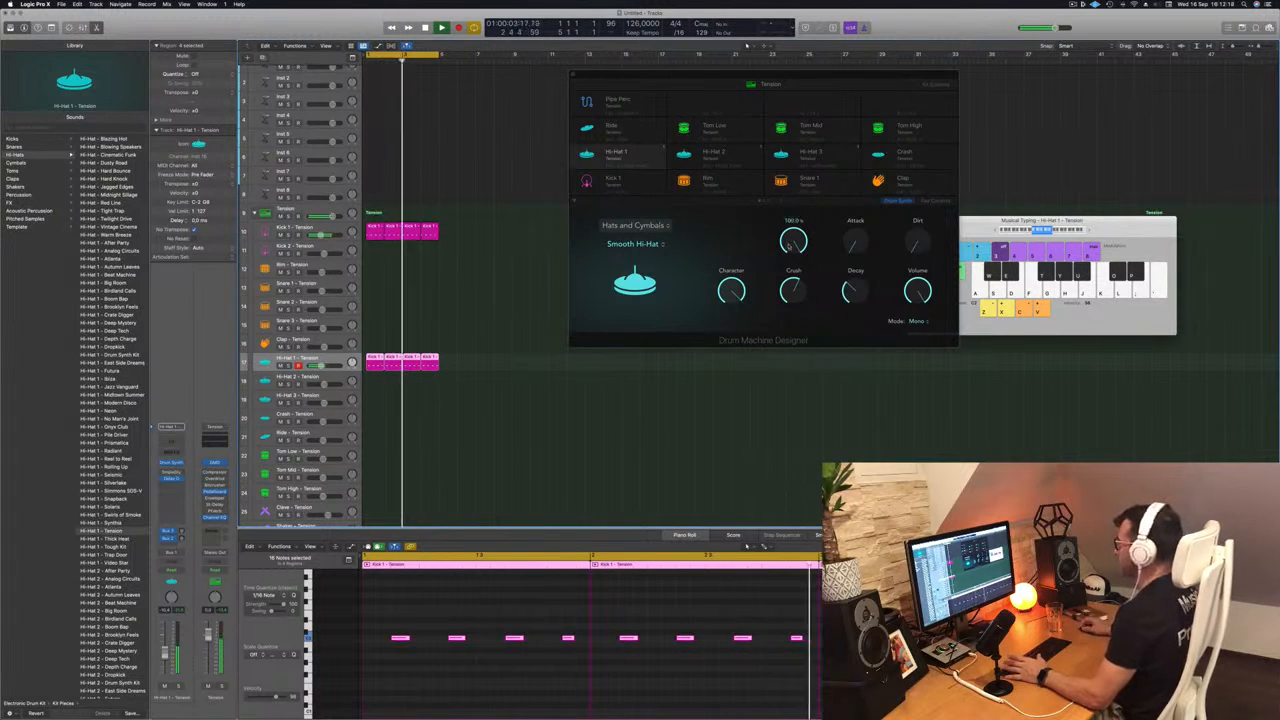
pyautogui.moveTo(791, 290)
pyautogui.mouseDown()
pyautogui.moveTo(795, 352)
pyautogui.moveTo(796, 313)
pyautogui.mouseUp()
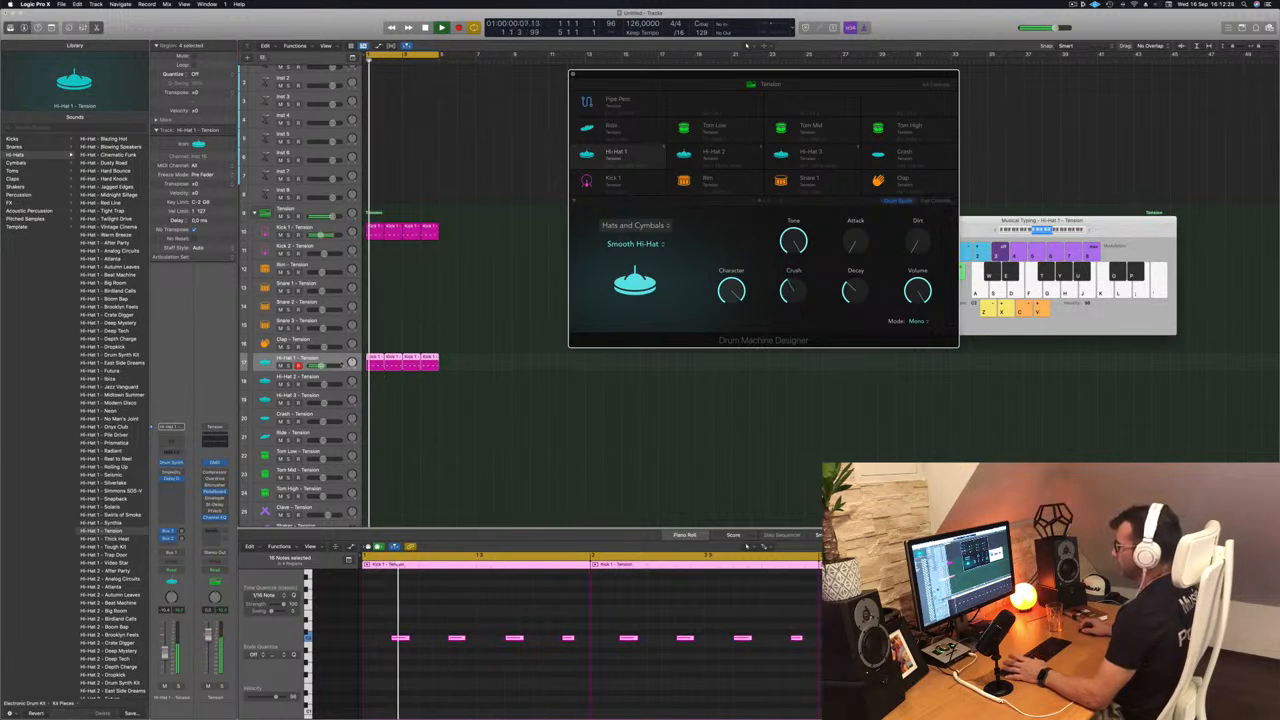
pyautogui.click(167, 612)
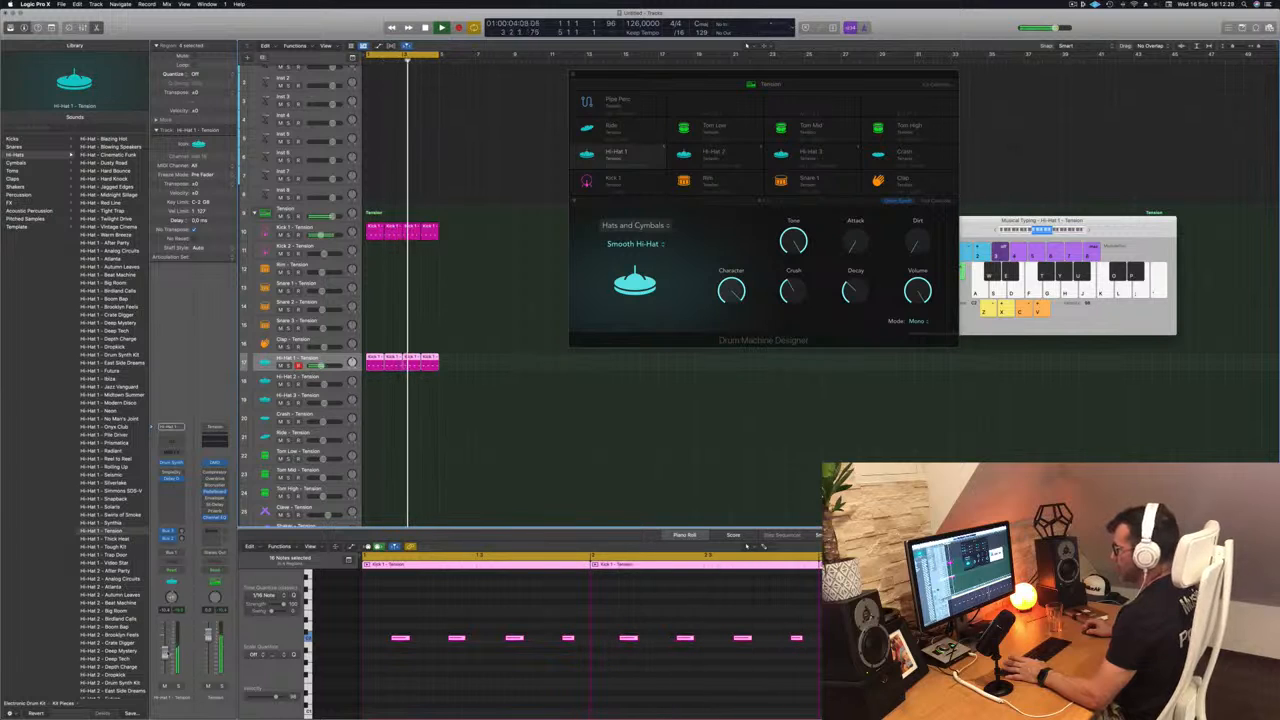
# - Copy the first kick region onto the Tom Low track and delete its on-beat notes
pyautogui.moveTo(763, 76); pyautogui.dragTo(950, 74)
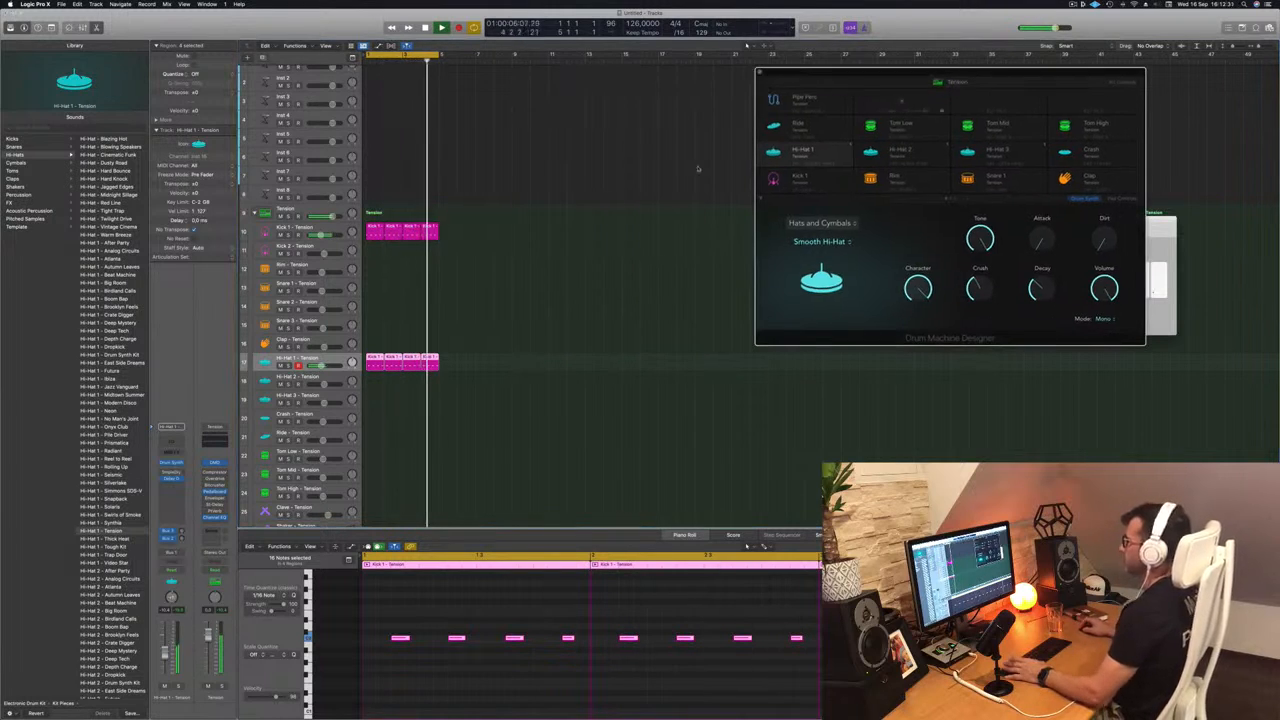
pyautogui.click(577, 234)
pyautogui.scroll(-5, 541, 257)
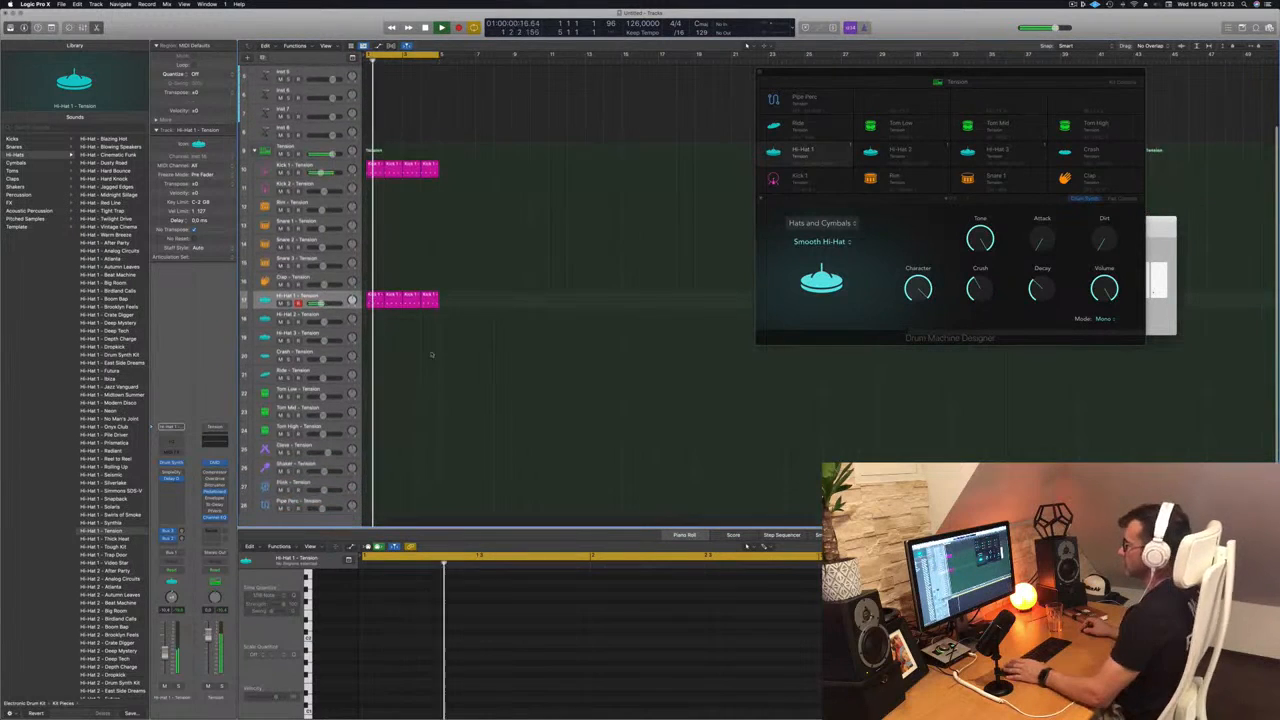
pyautogui.press('space')
pyautogui.moveTo(371, 275); pyautogui.dragTo(368, 371)
pyautogui.moveTo(434, 622); pyautogui.dragTo(774, 668)
pyautogui.press('Delete')
pyautogui.press('space')
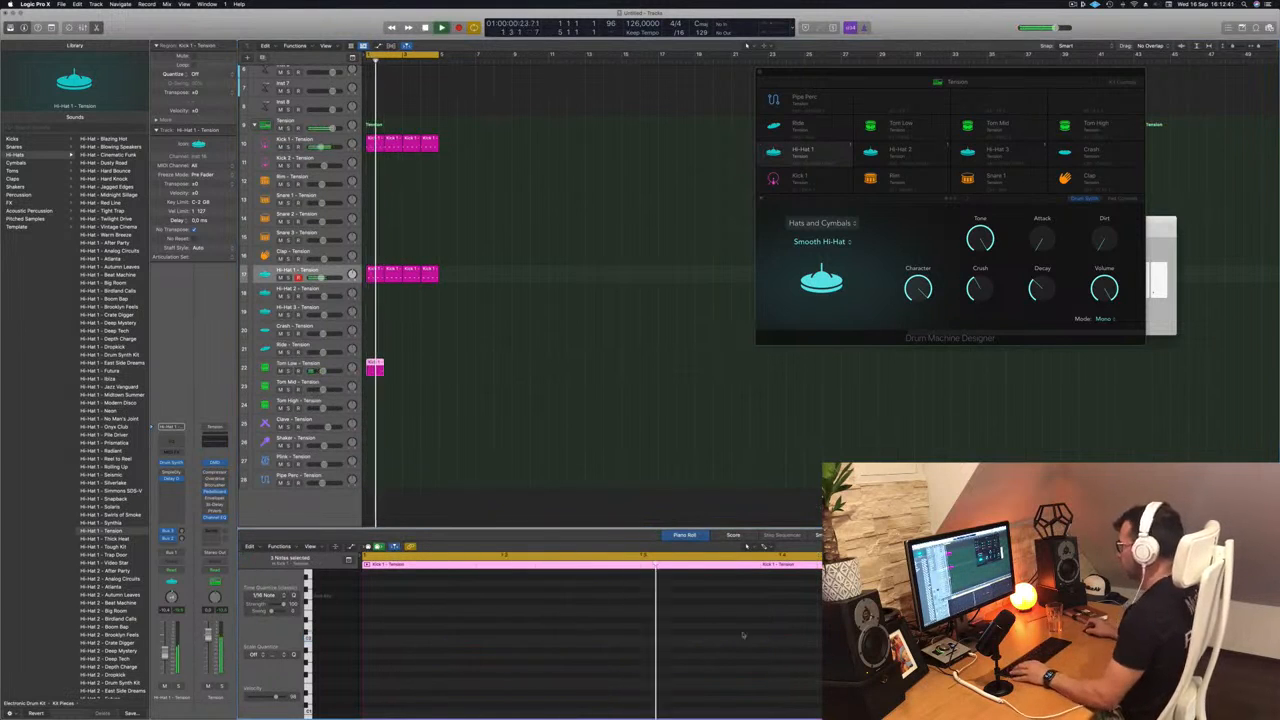
# - Place two syncopated notes late in the Tom Low bar and repeat the region to fill four bars
pyautogui.click(783, 641)
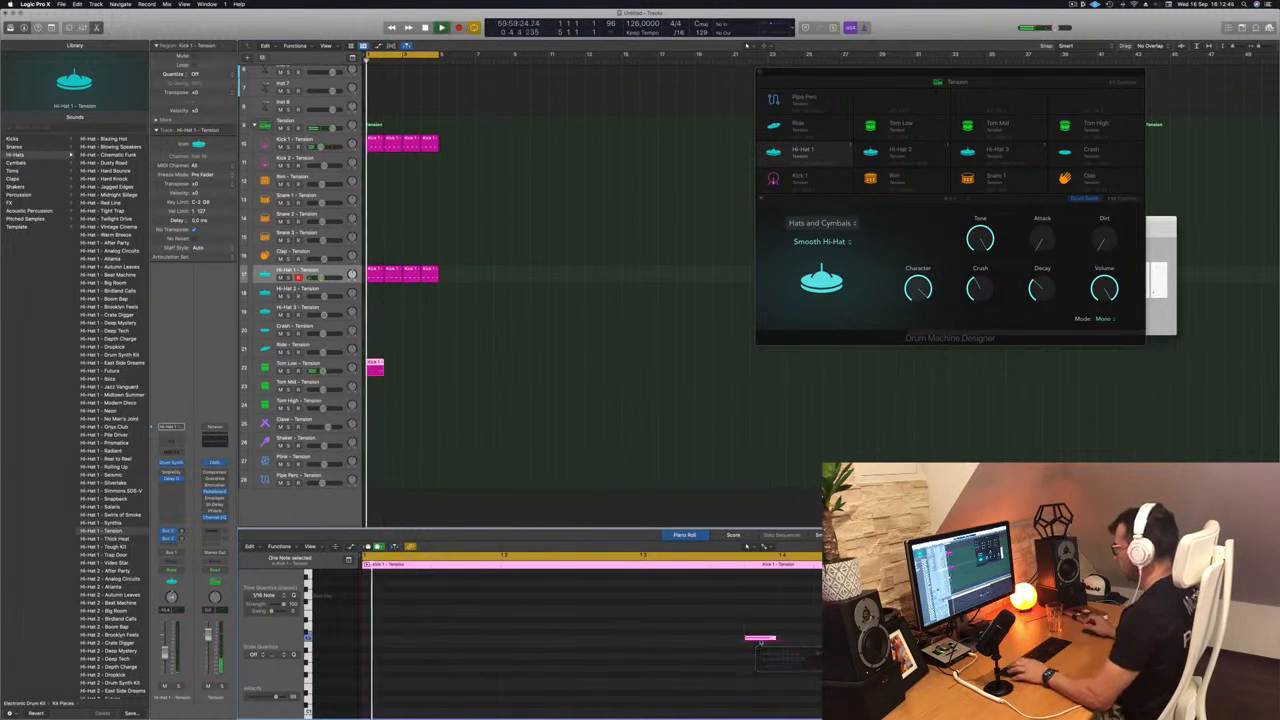
pyautogui.click(668, 638)
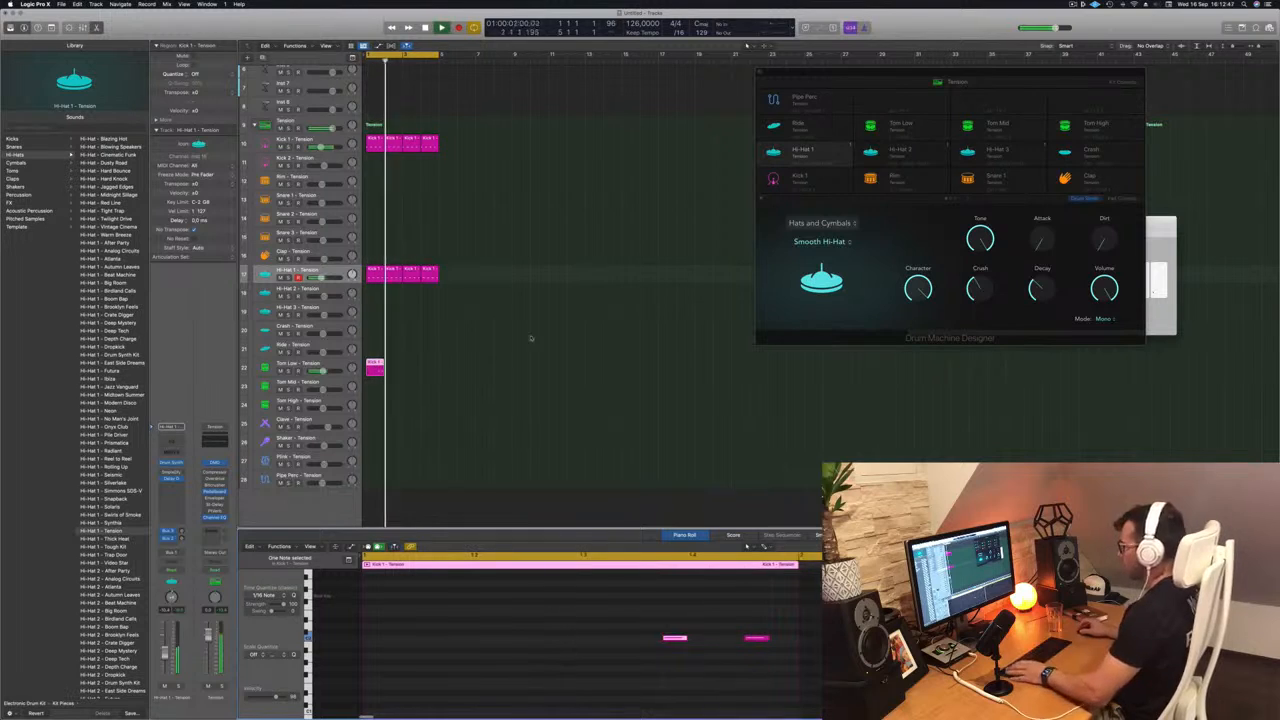
pyautogui.moveTo(374, 367)
pyautogui.mouseDown()
pyautogui.moveTo(416, 371)
pyautogui.moveTo(381, 370)
pyautogui.mouseUp()
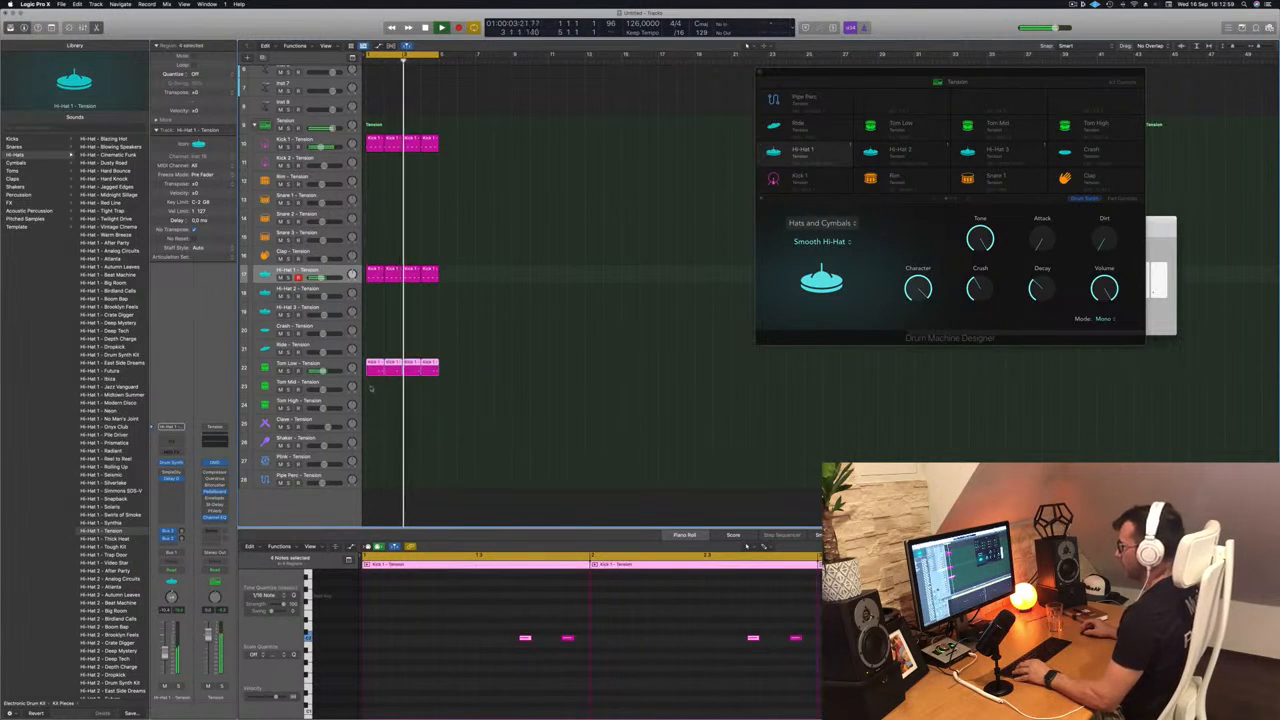
# - Try all the Tom Low notes an octave higher, return them to their original octave, and select the Tom Low track
pyautogui.moveTo(394, 615); pyautogui.dragTo(725, 671)
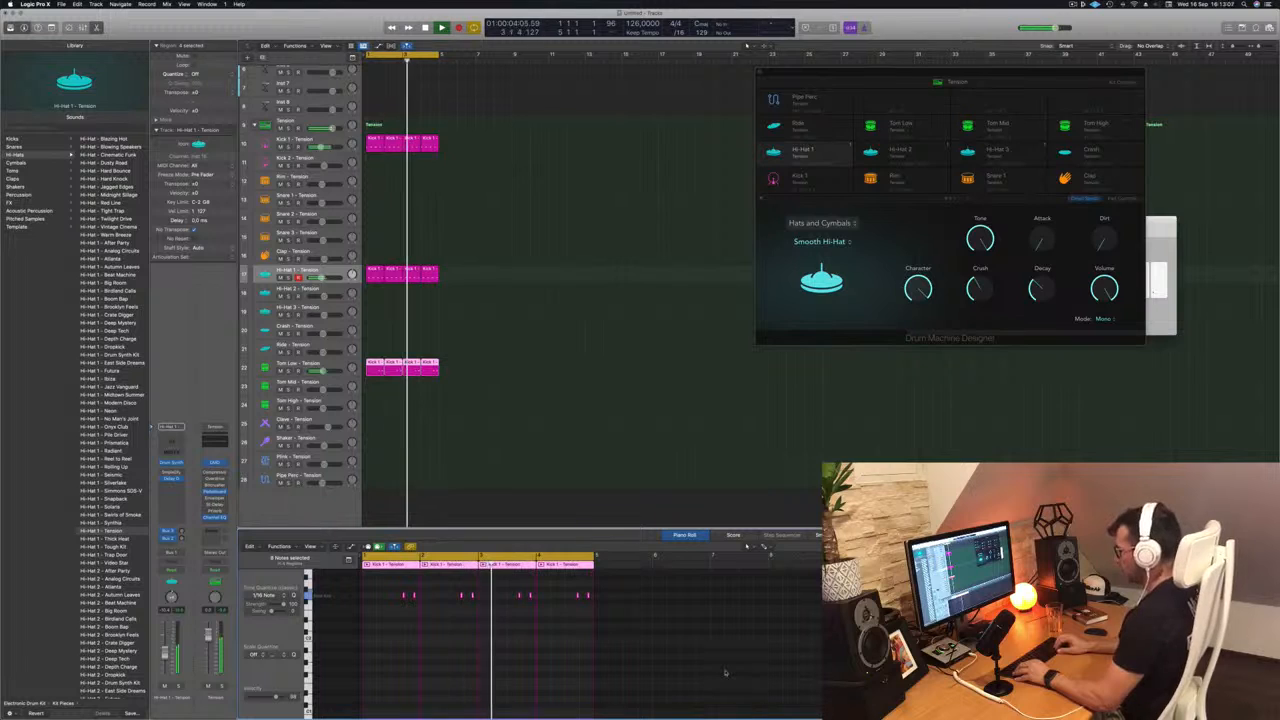
pyautogui.hotkey('alt', 'shift', 'Down')
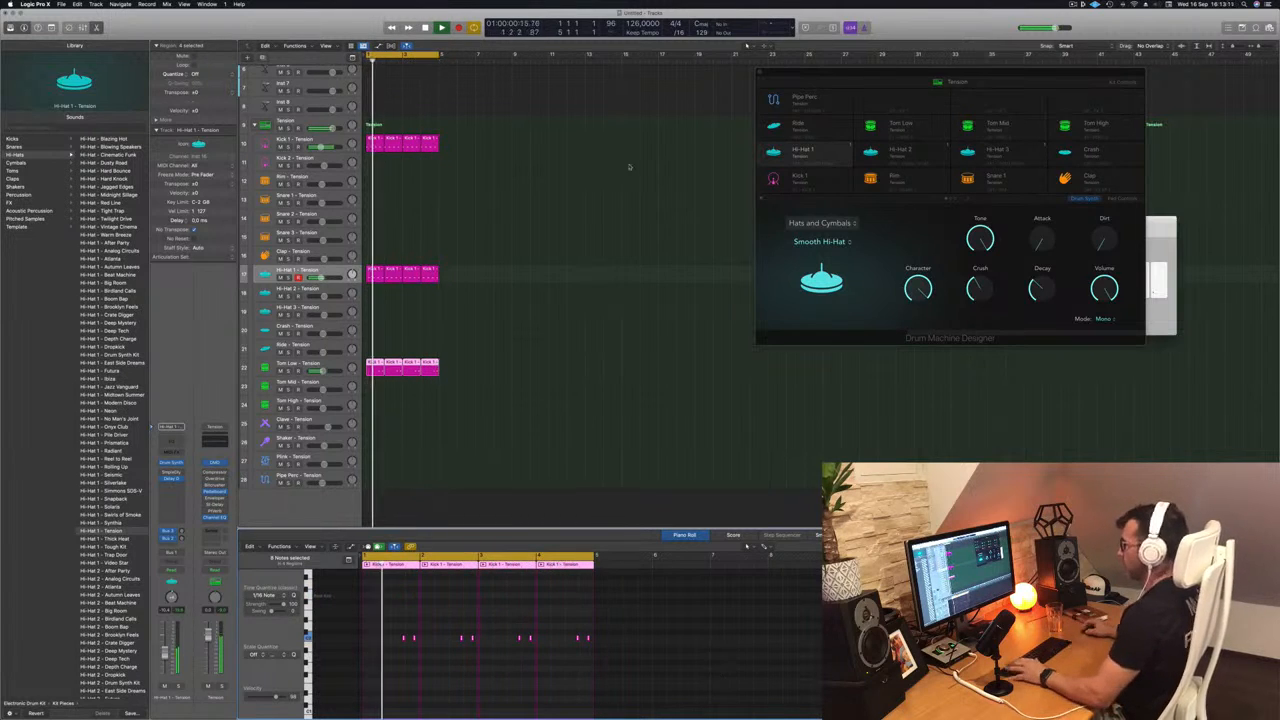
pyautogui.click(299, 364)
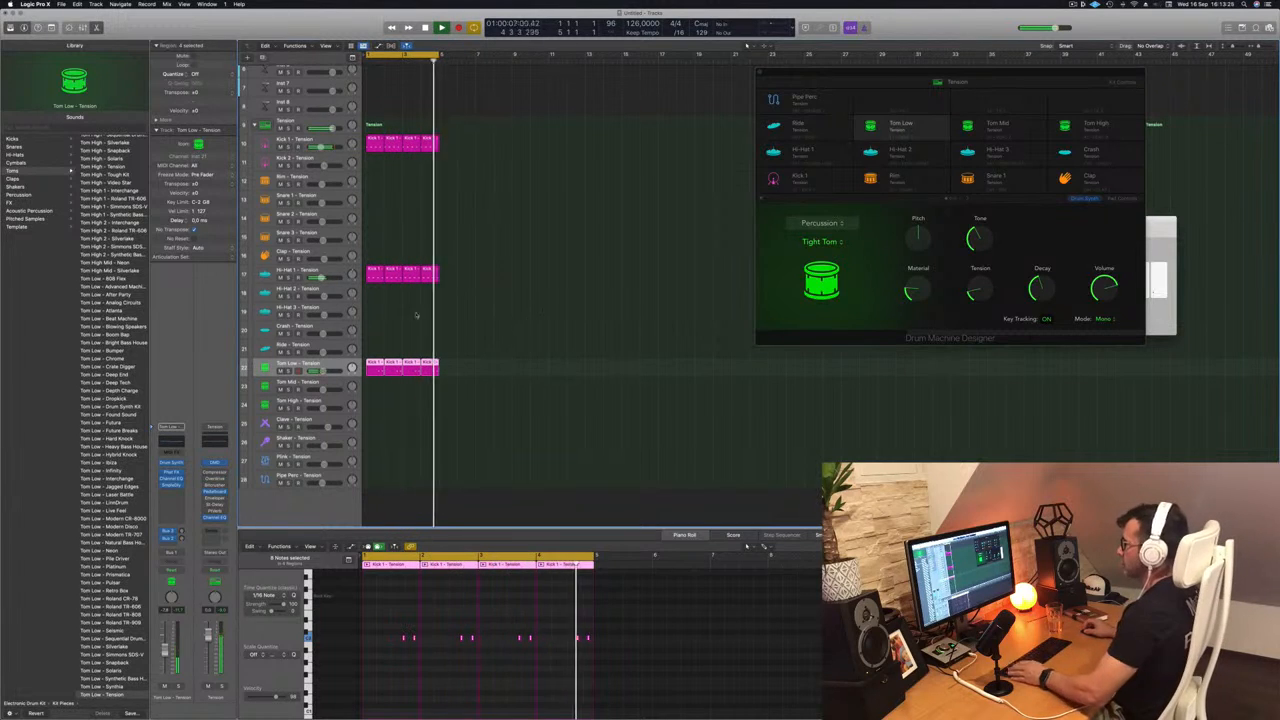
# - Copy the first kick region onto the Pipe Perc track, then move that copy to the Plink track instead
pyautogui.moveTo(370, 140); pyautogui.dragTo(360, 497)
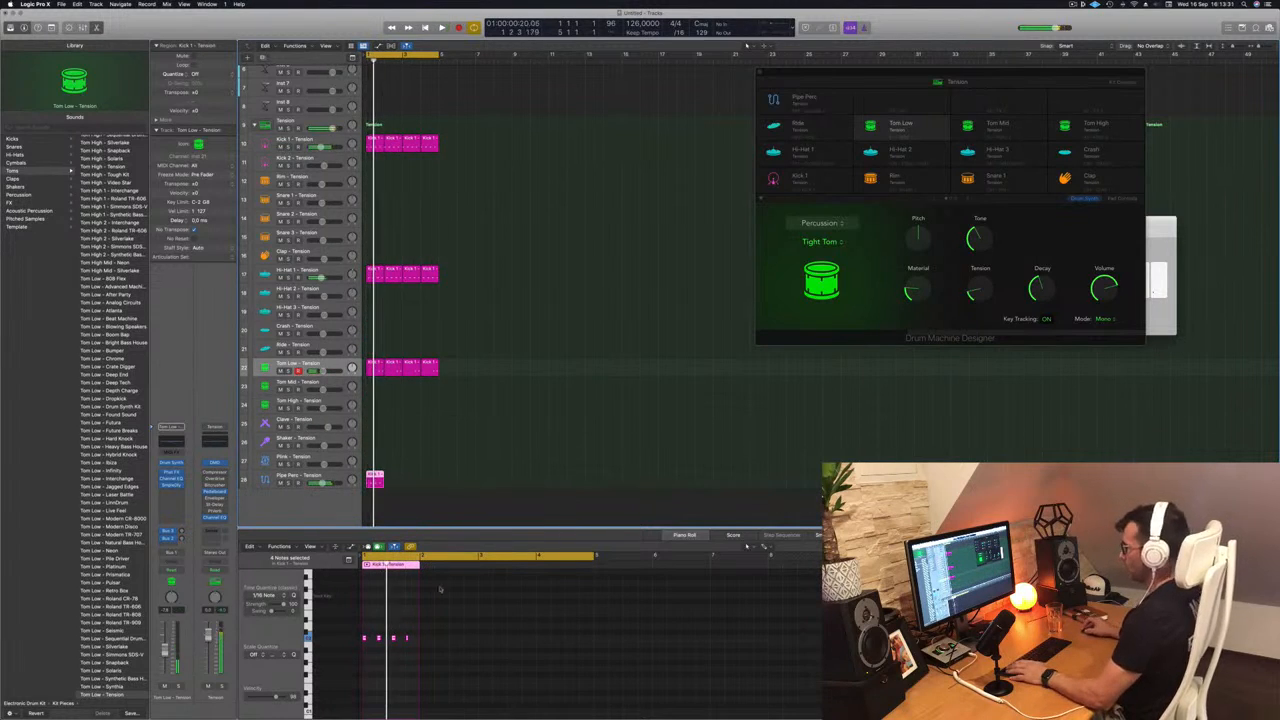
pyautogui.click(294, 482)
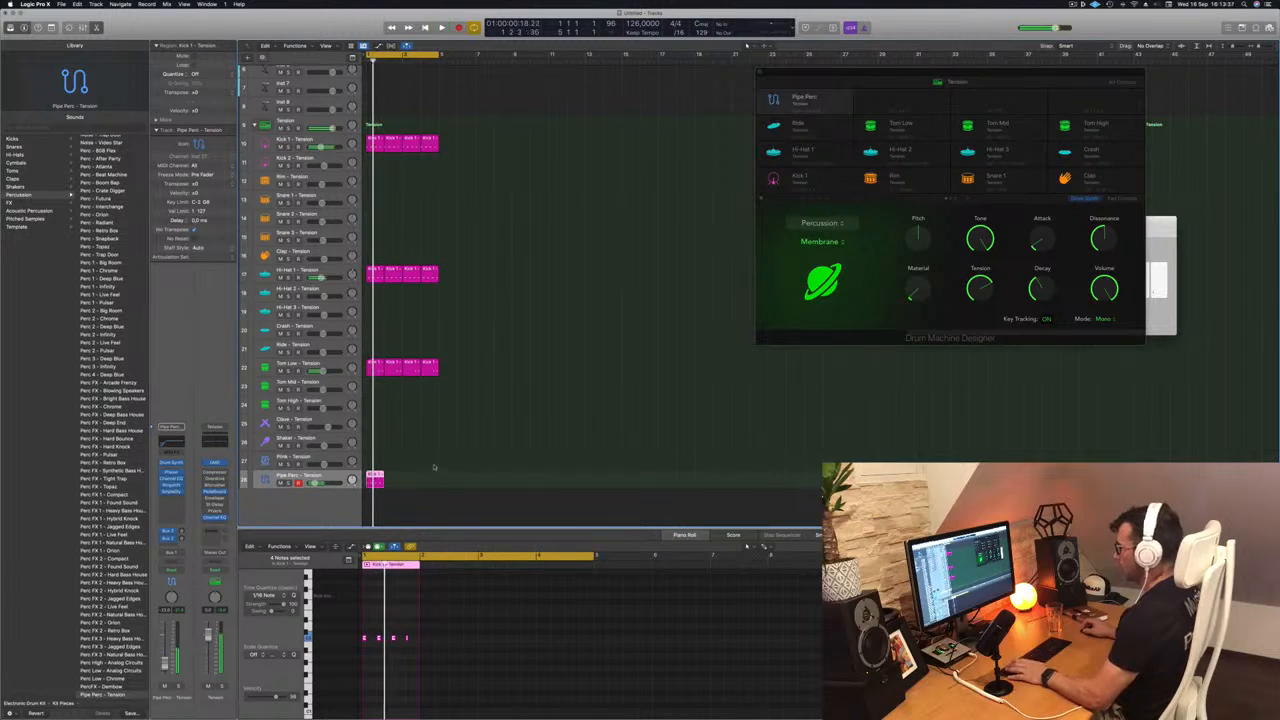
pyautogui.moveTo(375, 480); pyautogui.dragTo(377, 460)
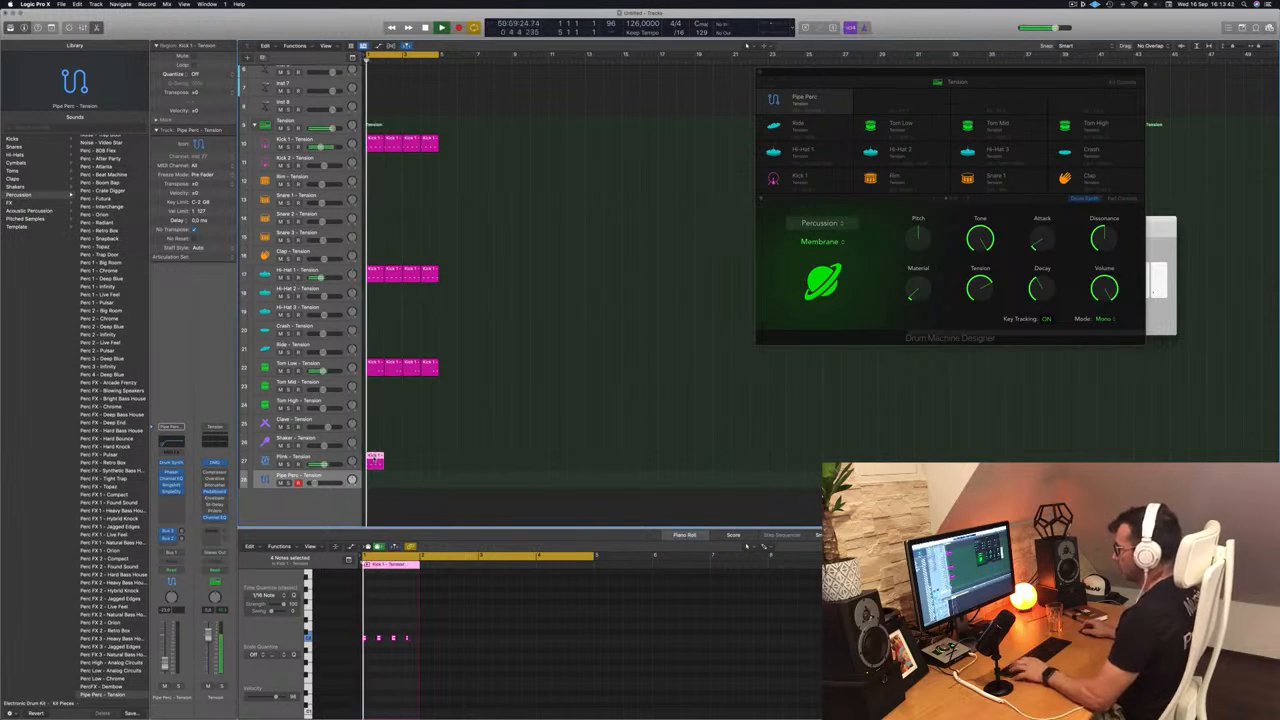
# - Repeat the Plink region to fill four bars, then repeat the four-bar patterns on all tracks until they span 16 bars
pyautogui.moveTo(384, 462); pyautogui.dragTo(411, 466)
pyautogui.click(286, 458)
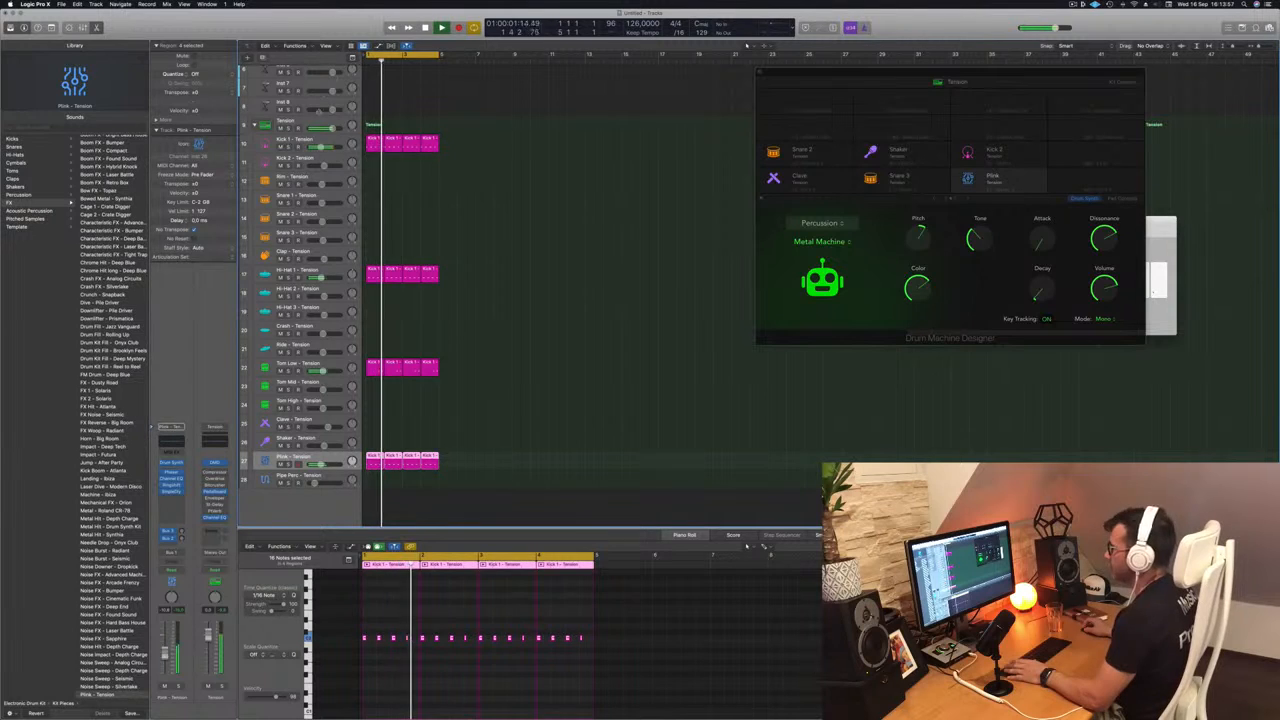
pyautogui.click(502, 253)
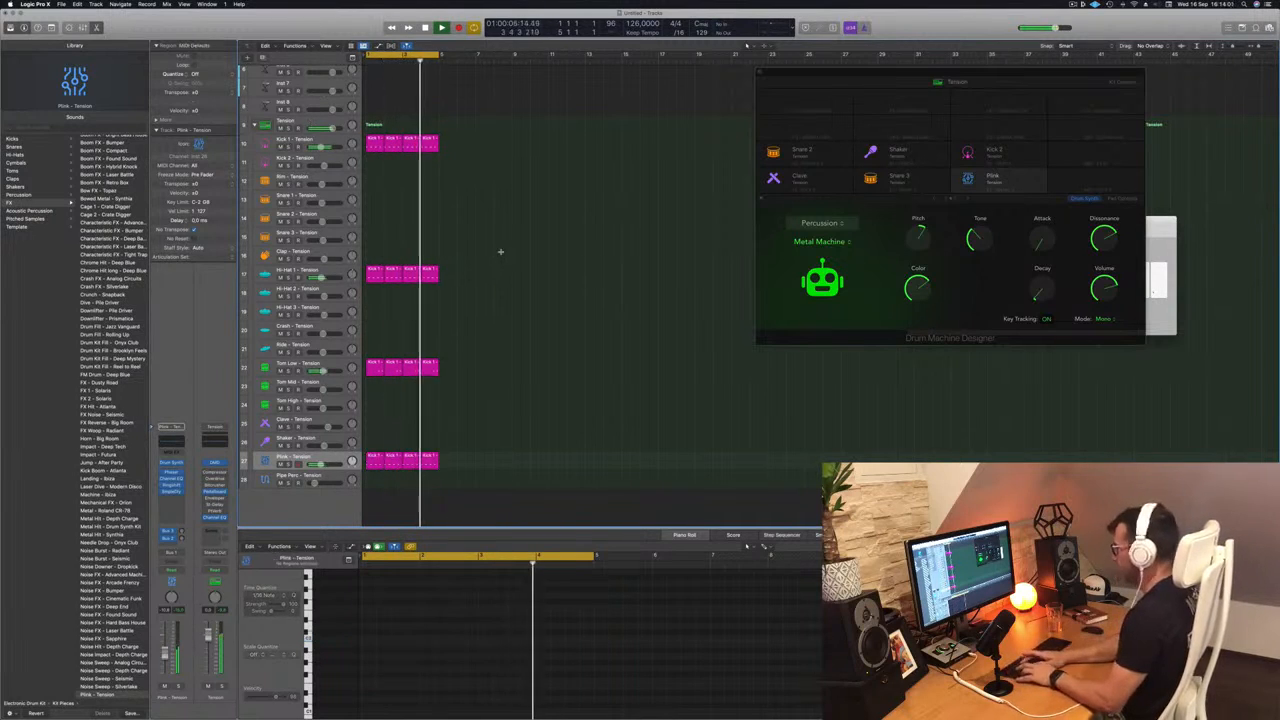
pyautogui.press('super+a')
pyautogui.press('super+r')
pyautogui.press('super+r')
pyautogui.press('super+r')
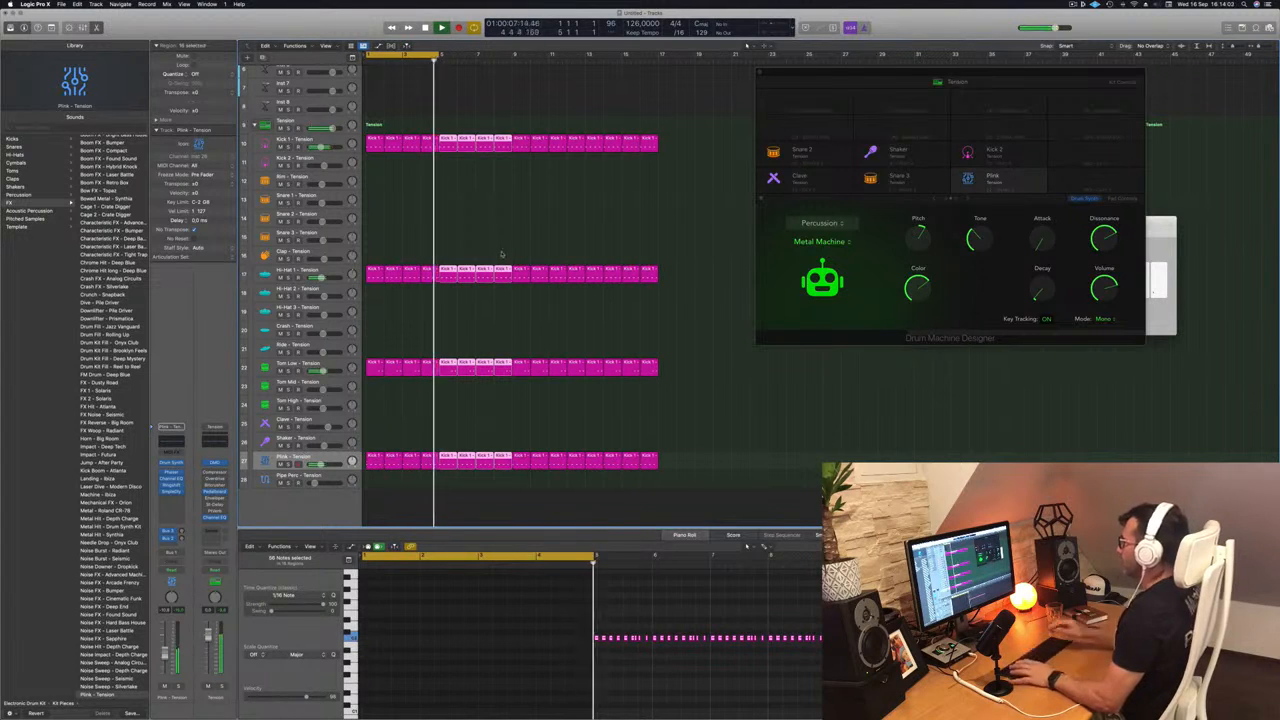
pyautogui.click(464, 220)
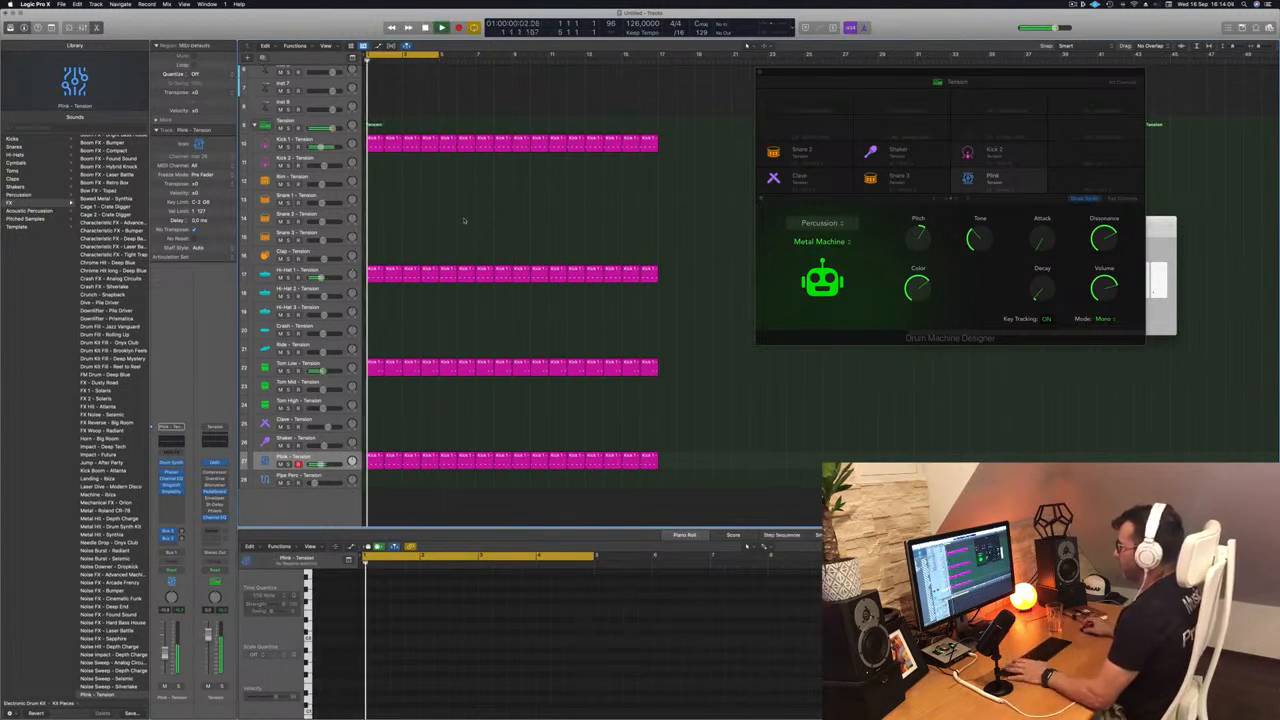
pyautogui.scroll(-5, 470, 150)
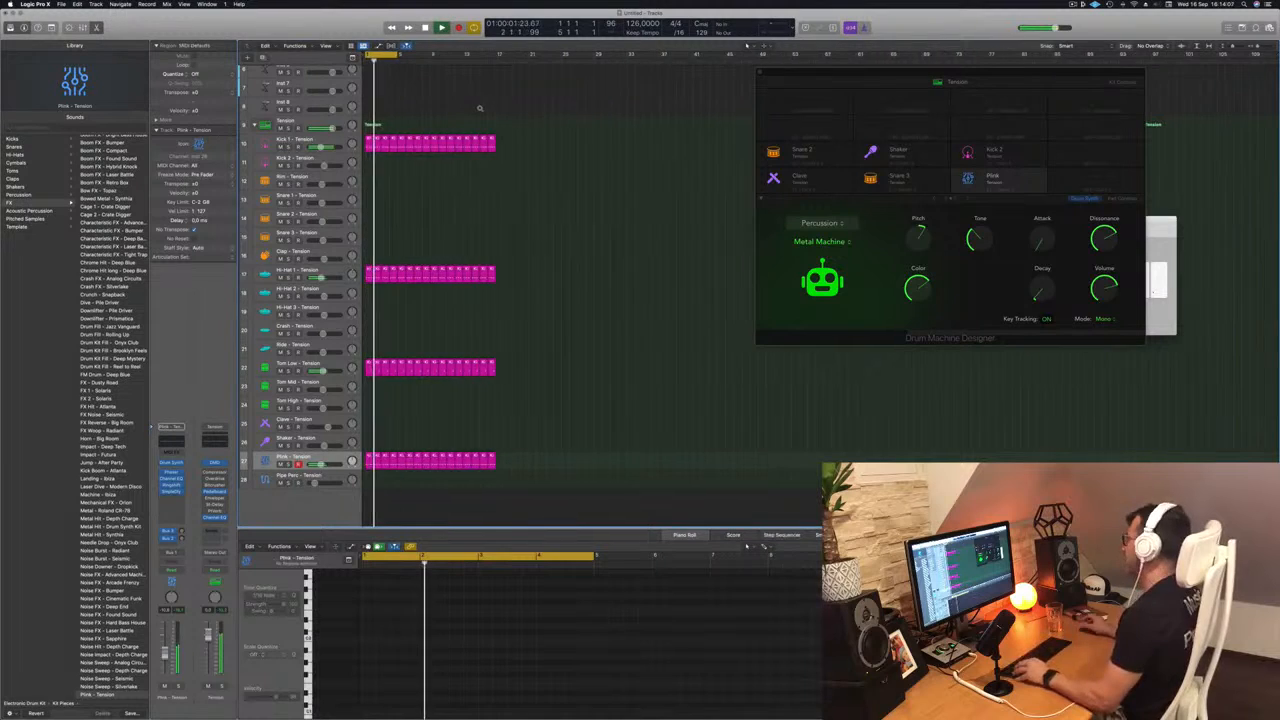
pyautogui.scroll(1, 480, 108)
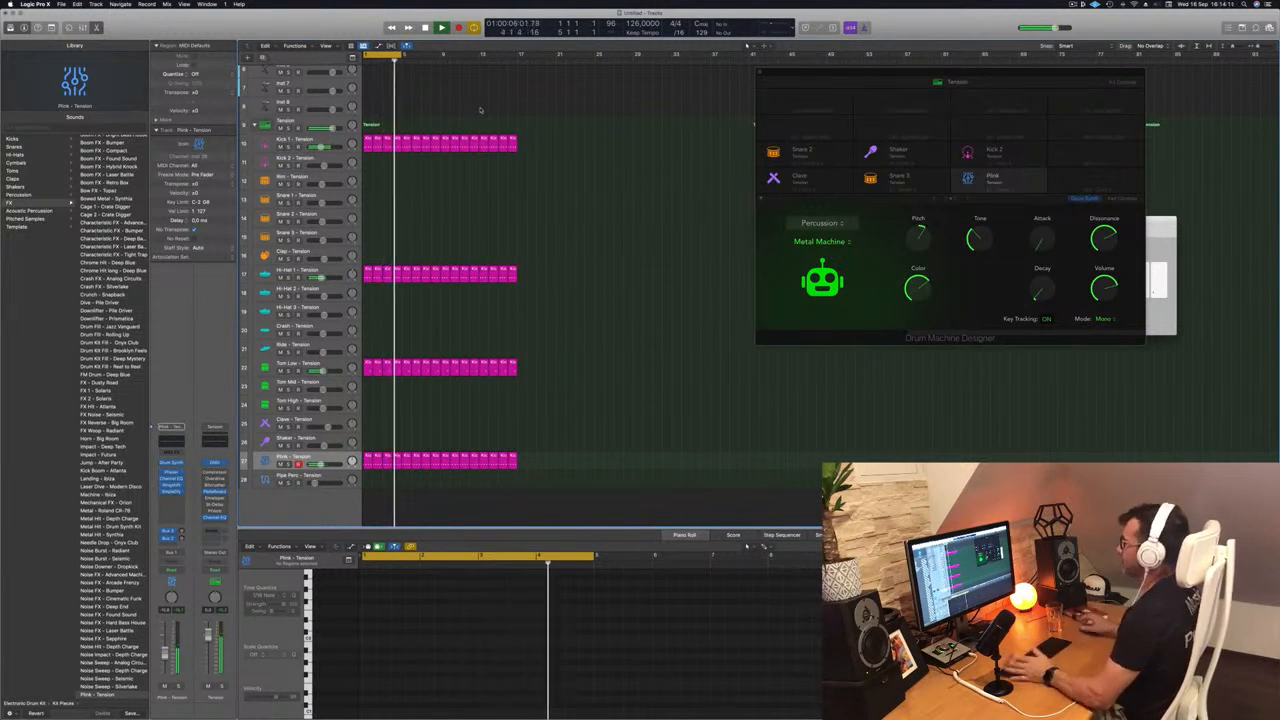
# - Move the Drum Machine Designer window clear of the regions and audition the Plink sound's type, attack and decay options
pyautogui.moveTo(890, 71); pyautogui.dragTo(759, 73)
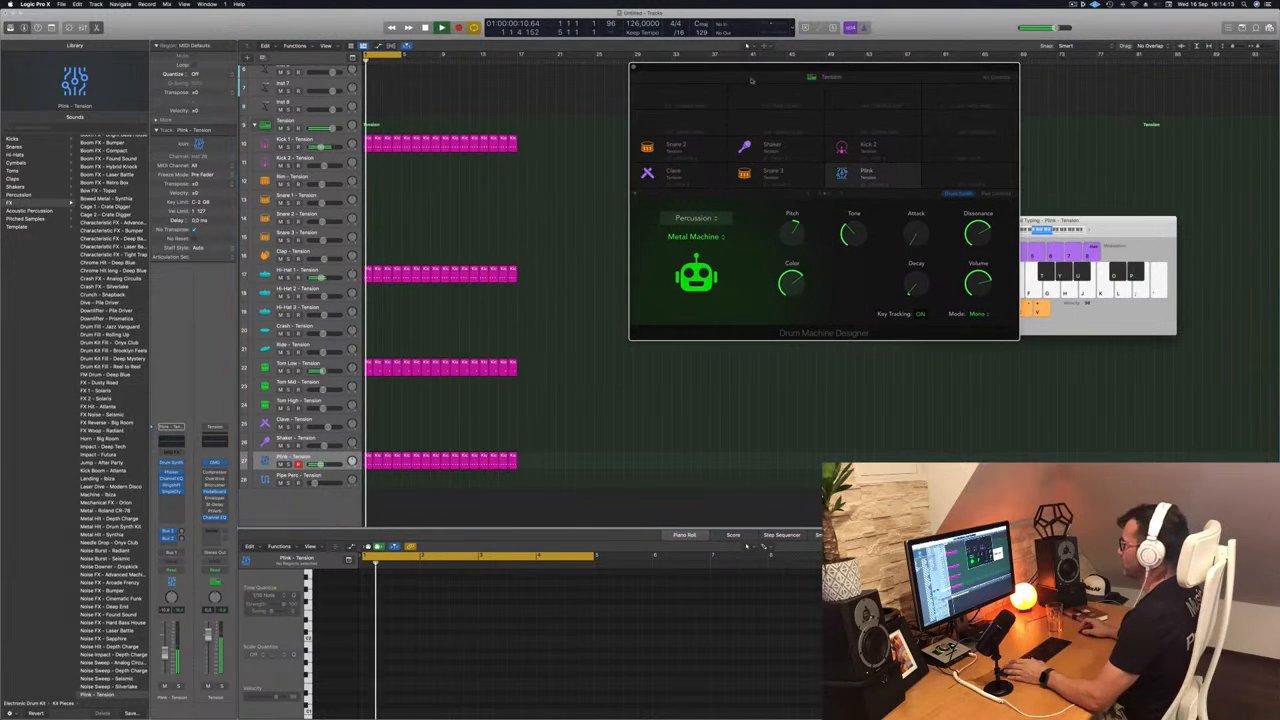
pyautogui.moveTo(854, 66); pyautogui.dragTo(746, 76)
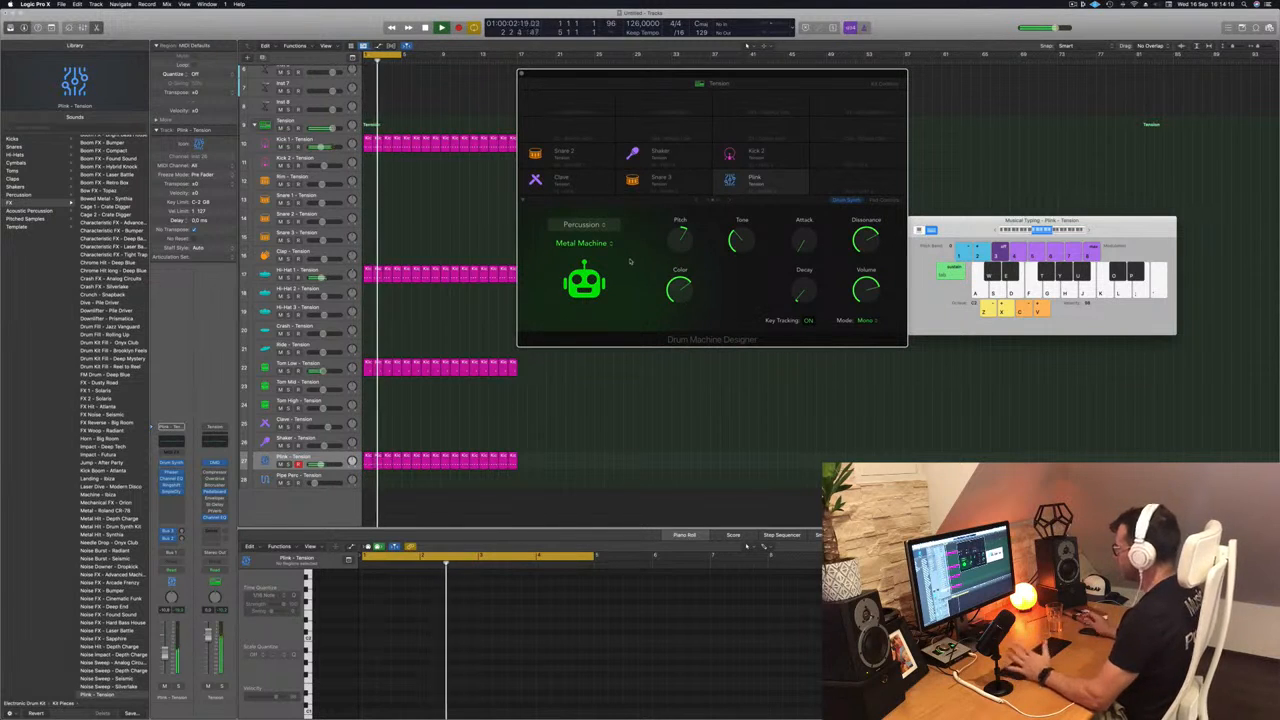
pyautogui.click(595, 224)
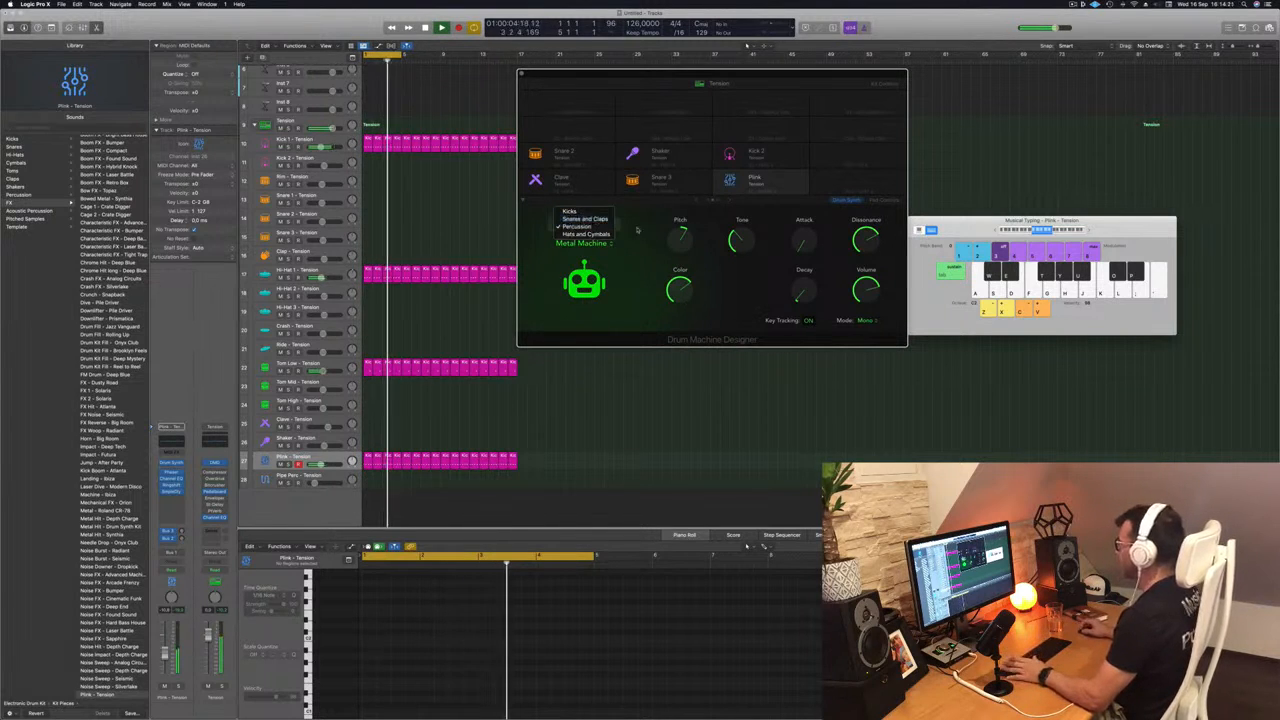
pyautogui.click(651, 268)
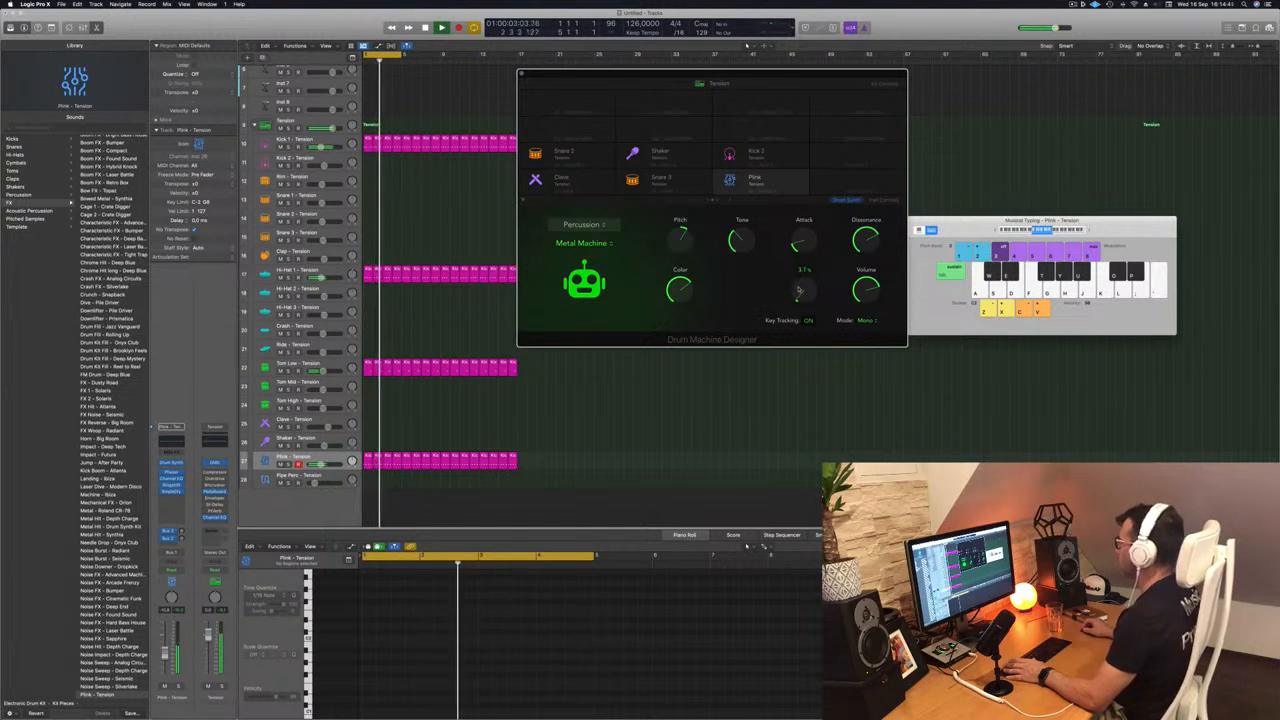
pyautogui.moveTo(752, 73); pyautogui.dragTo(895, 57)
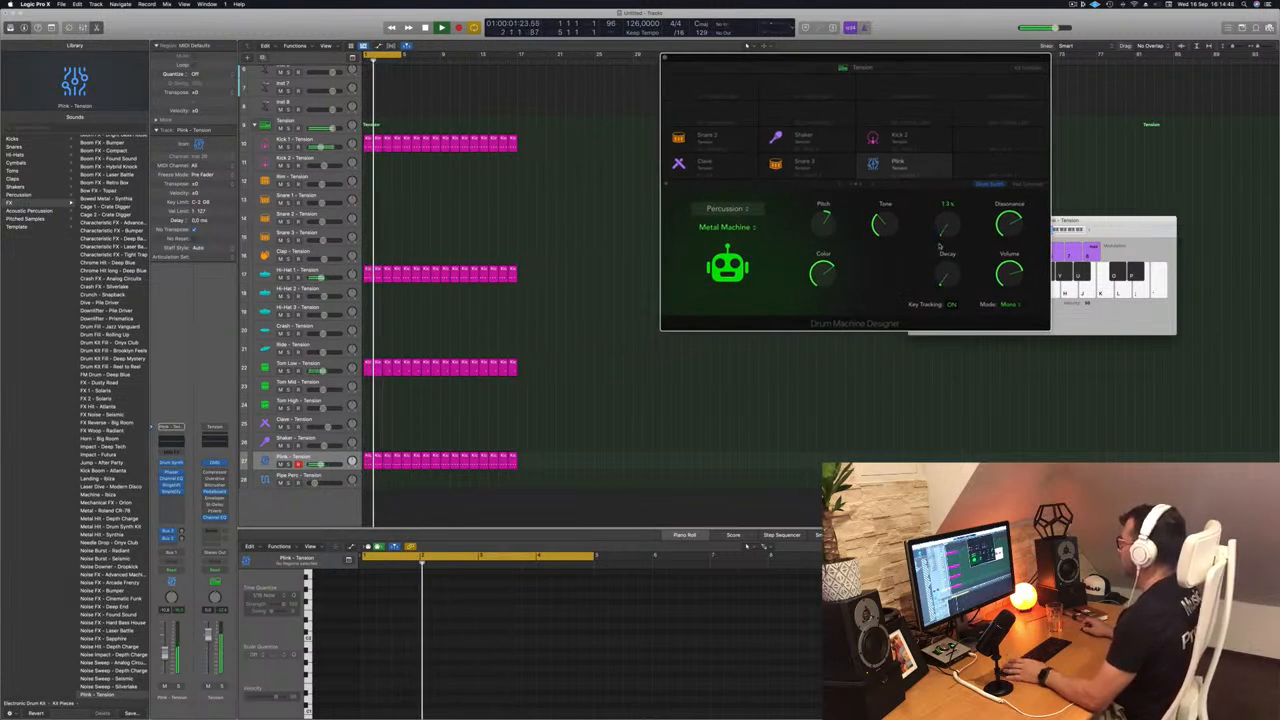
# - Set the Plink track's automation mode to Touch and record an Attack knob movement during playback
pyautogui.press('space')
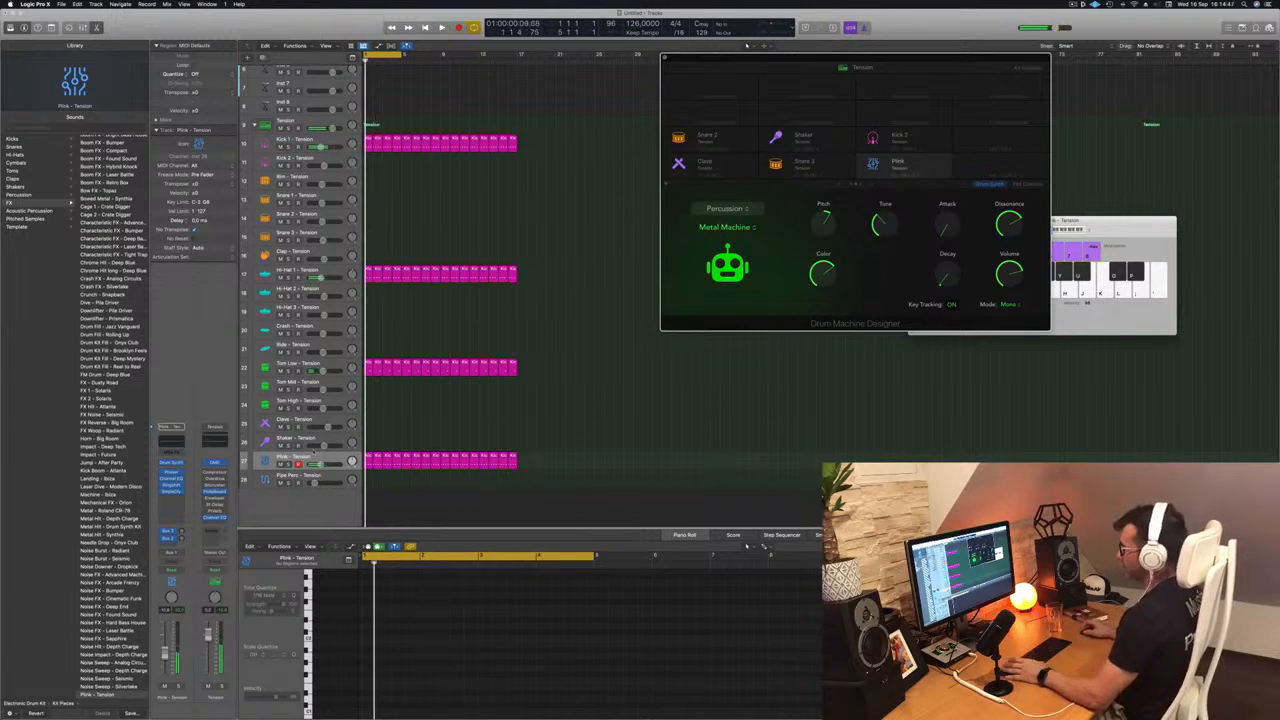
pyautogui.click(331, 461)
pyautogui.press('space')
pyautogui.press('space')
pyautogui.click(171, 569)
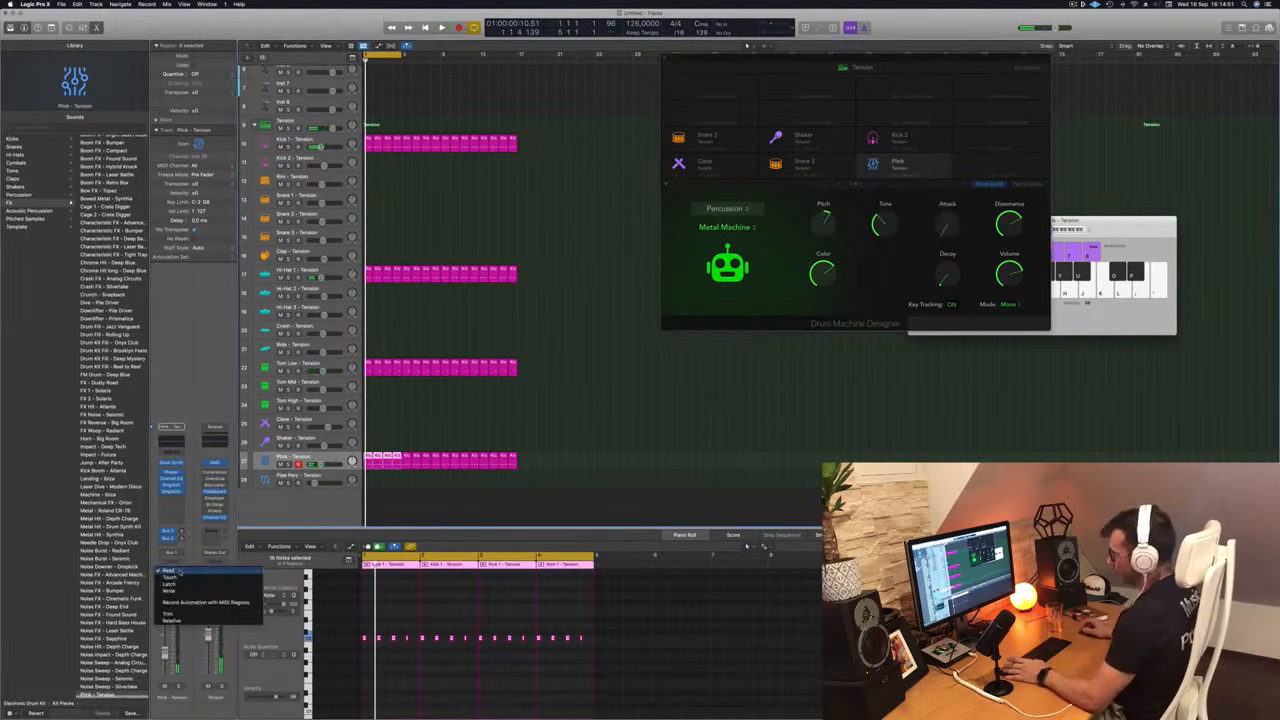
pyautogui.click(170, 577)
pyautogui.press('space')
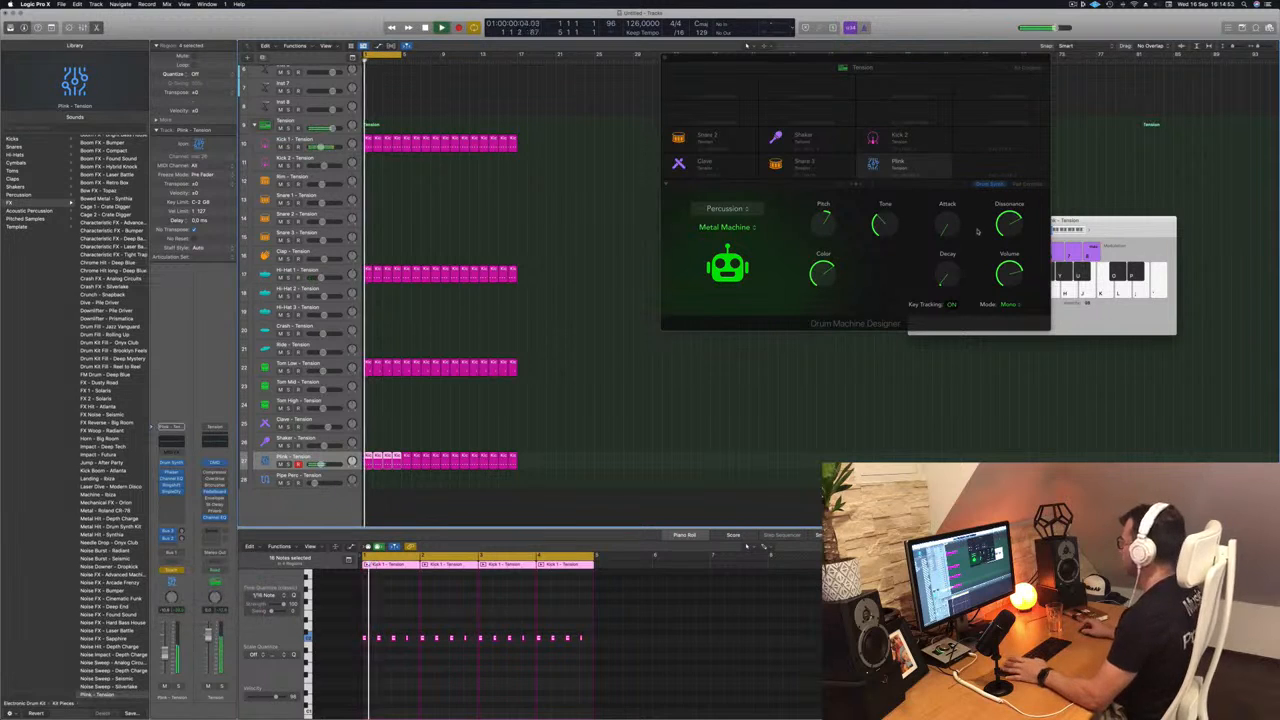
pyautogui.moveTo(948, 228)
pyautogui.mouseDown()
pyautogui.moveTo(948, 205)
pyautogui.moveTo(947, 236)
pyautogui.mouseUp()
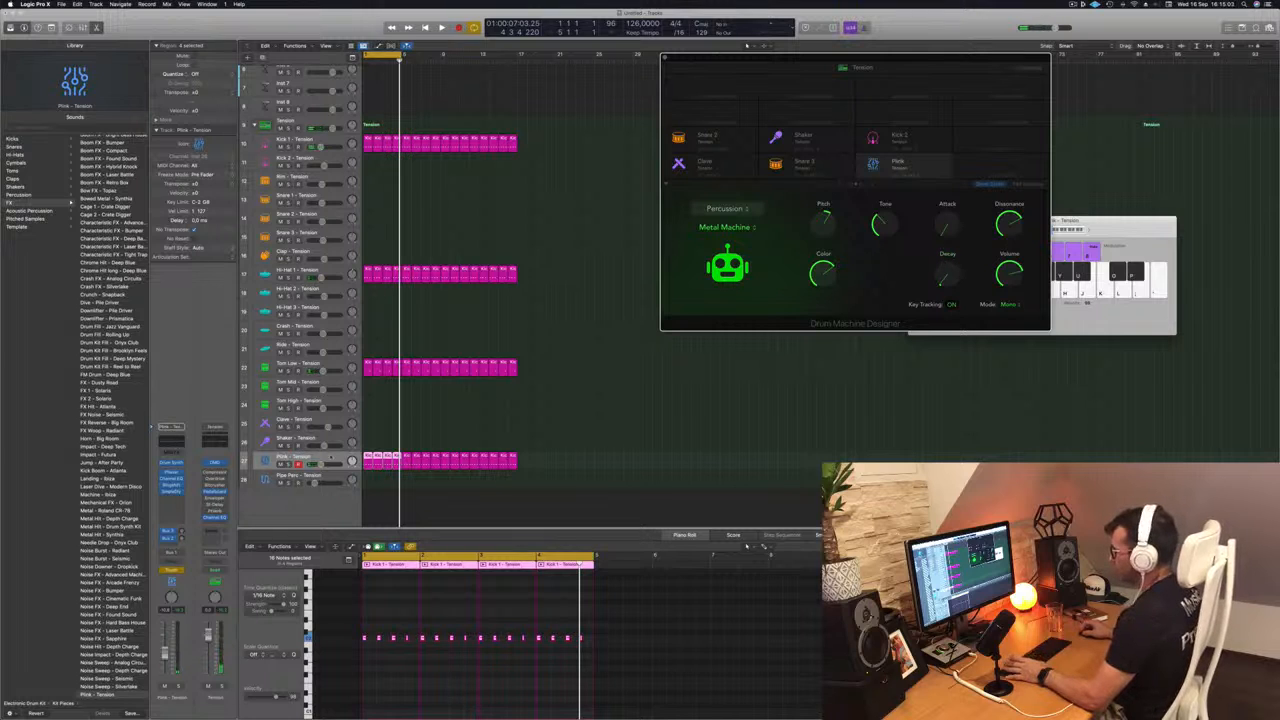
# - Close the Musical Typing keyboard, show track automation and expand the Plink track's Attack lane
pyautogui.click(385, 430)
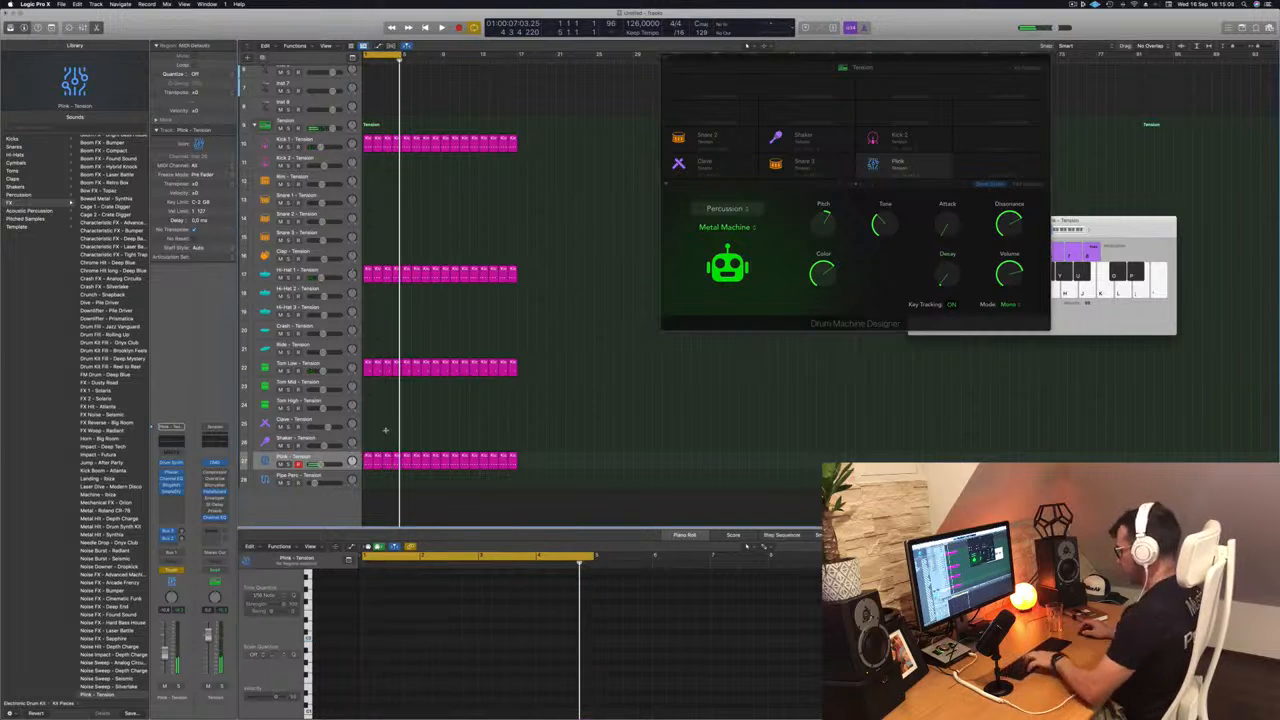
pyautogui.press('super+k')
pyautogui.press('a')
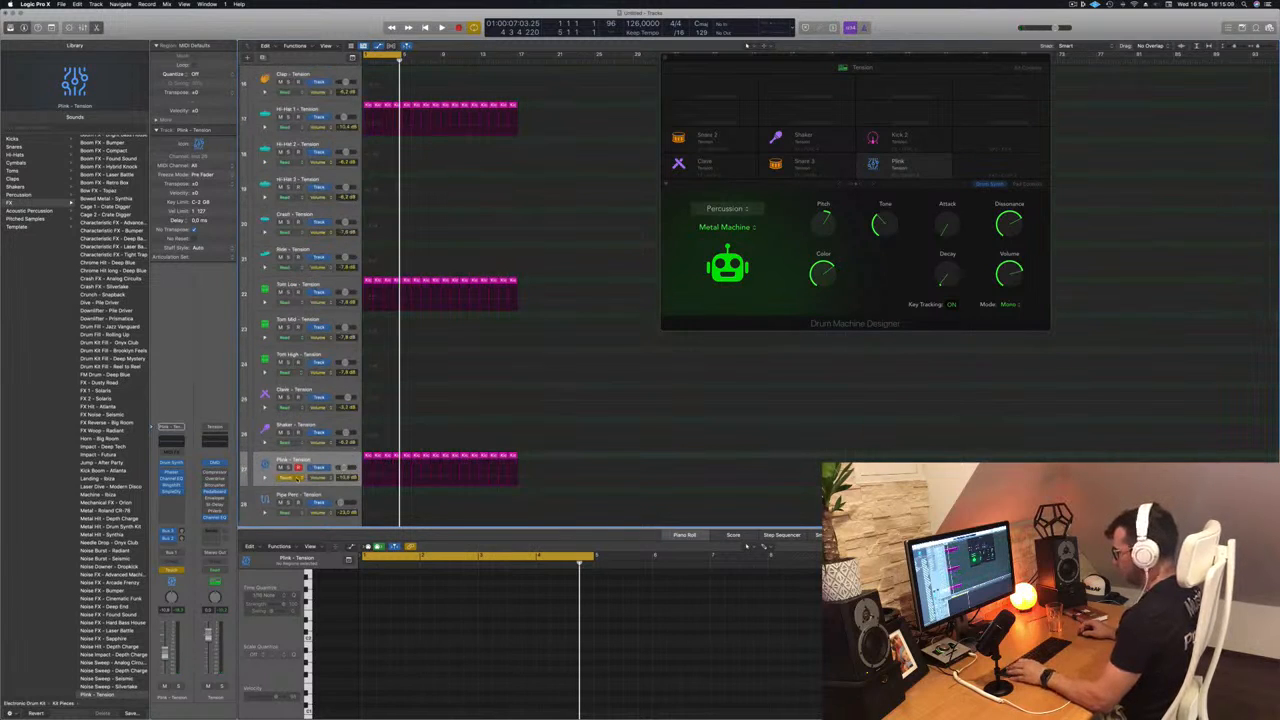
pyautogui.click(266, 478)
pyautogui.scroll(-3, 463, 398)
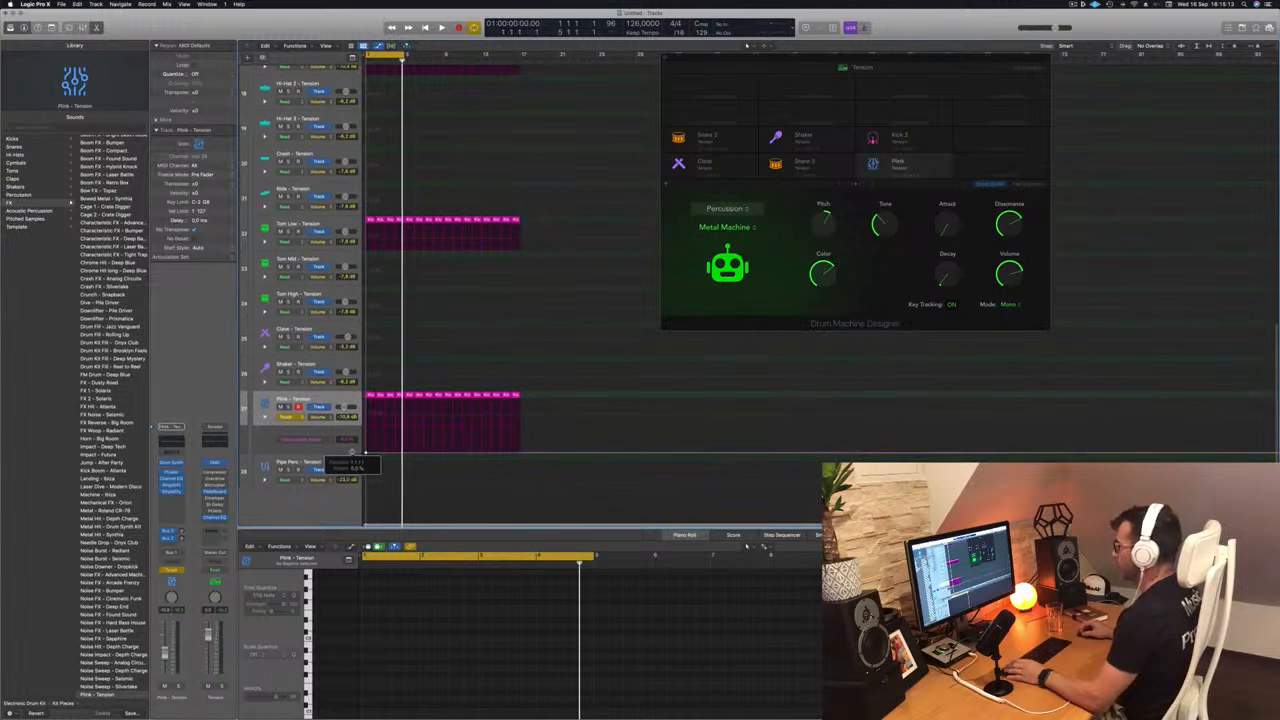
# - Shape the Plink Attack automation to rise until bar 9 and fall back by bar 17, and extend the cycle range to bar 17
pyautogui.press('Return')
pyautogui.press('space')
pyautogui.click(443, 454)
pyautogui.moveTo(443, 454); pyautogui.dragTo(449, 444)
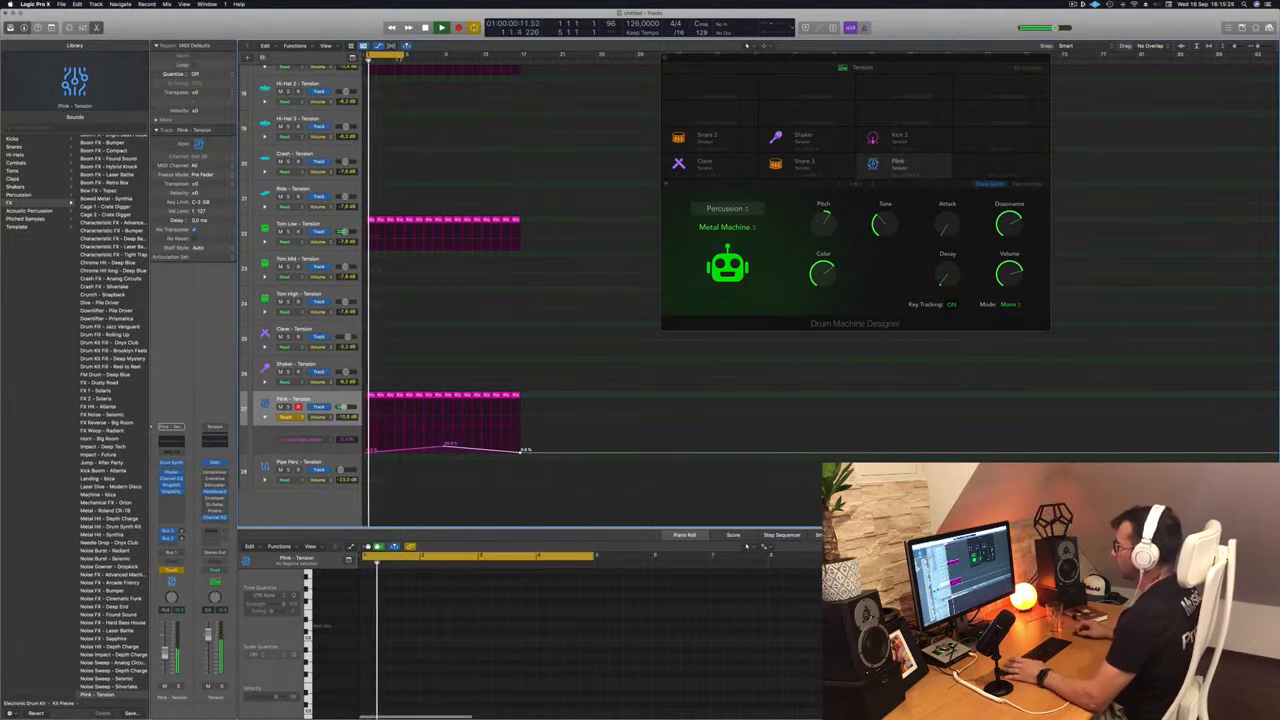
pyautogui.moveTo(406, 52); pyautogui.dragTo(520, 62)
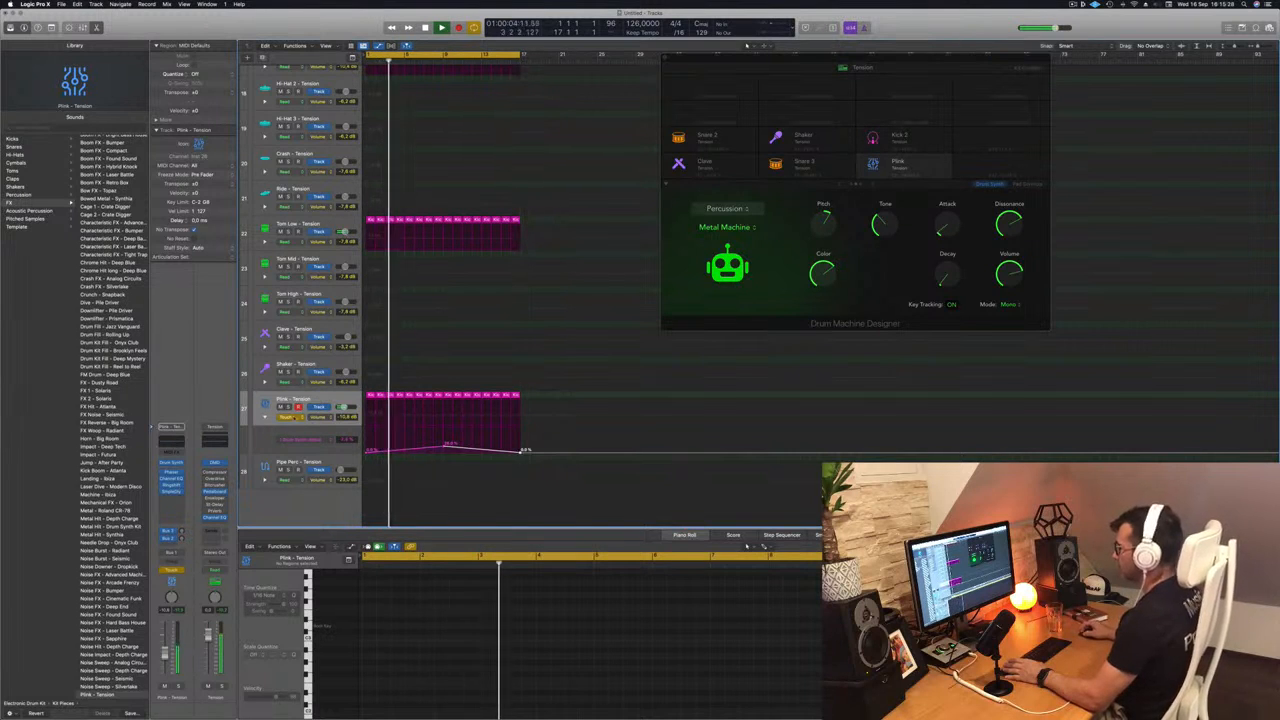
# - Switch the Plink automation mode to Read and back to Touch, and record a Decay knob movement during playback
pyautogui.click(288, 416)
pyautogui.click(288, 409)
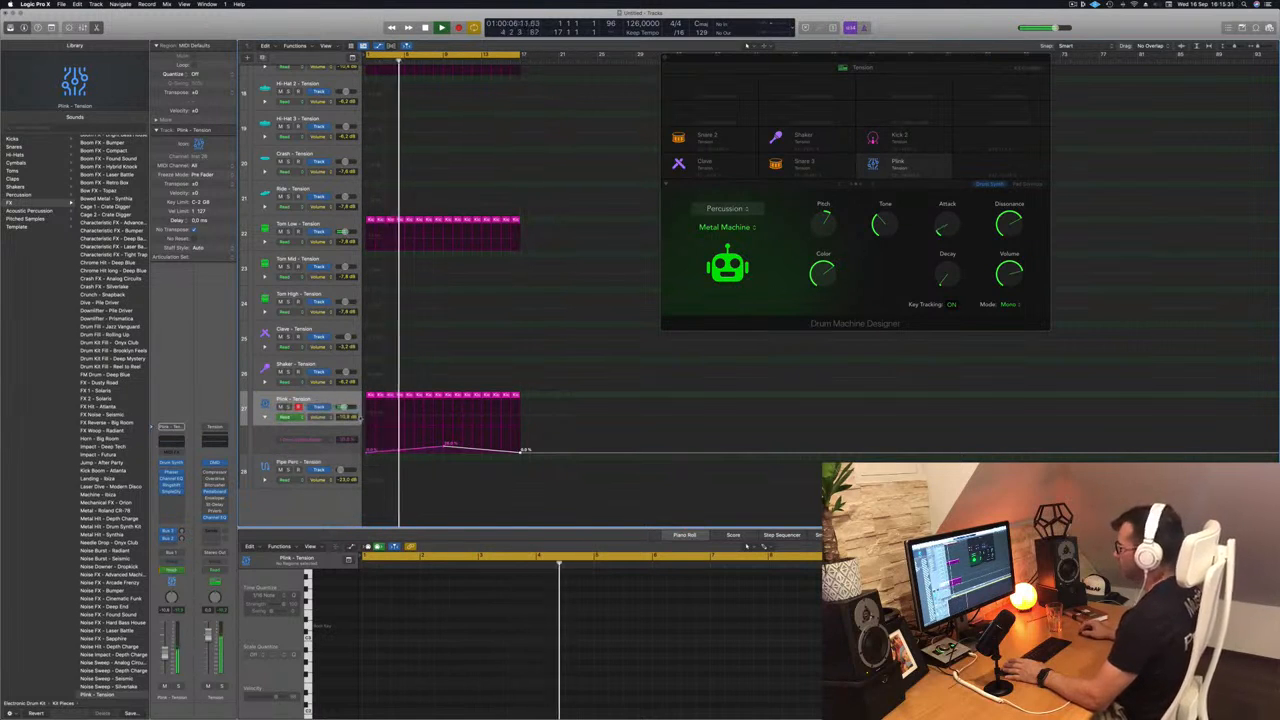
pyautogui.click(288, 416)
pyautogui.click(287, 424)
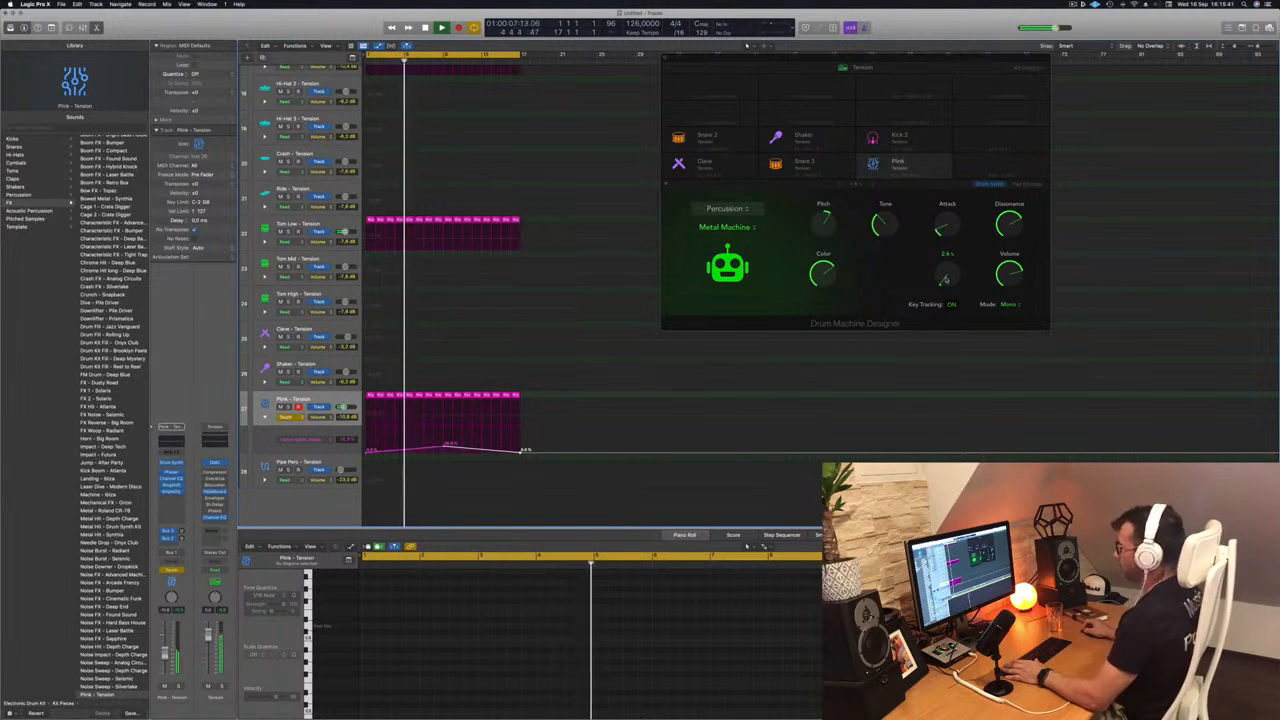
pyautogui.moveTo(943, 279); pyautogui.dragTo(946, 277)
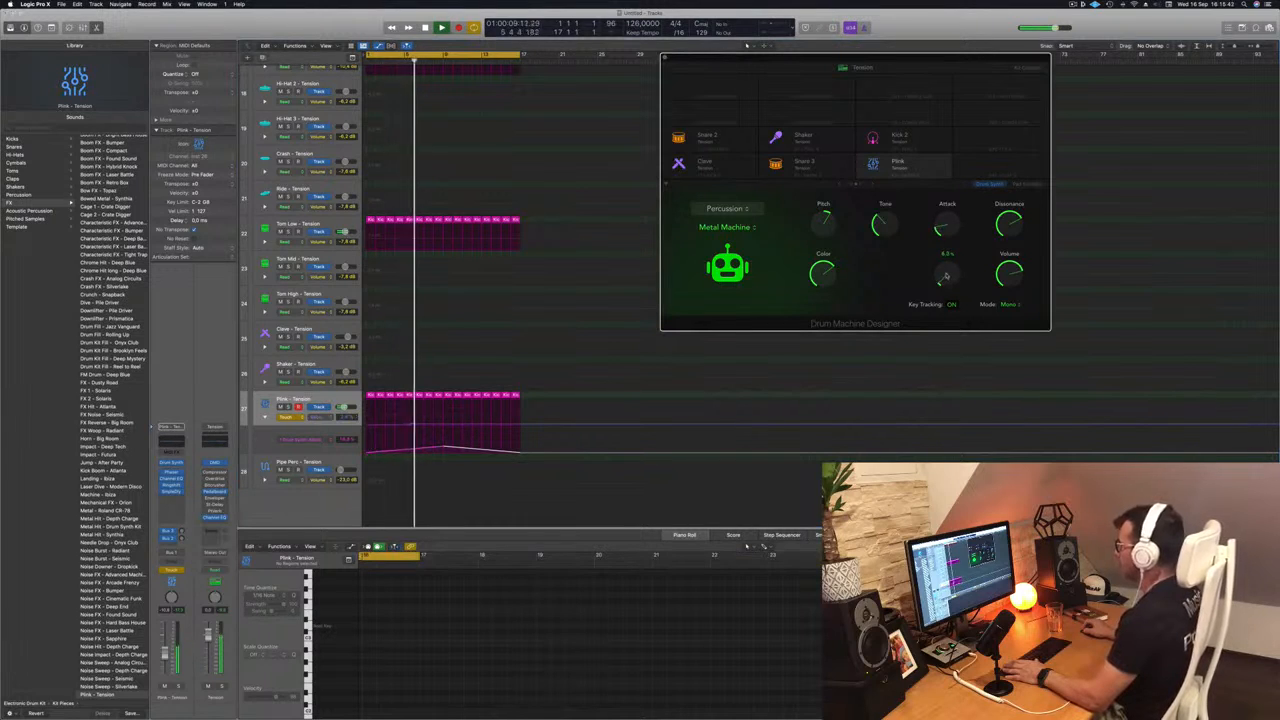
pyautogui.moveTo(946, 275); pyautogui.dragTo(948, 264)
pyautogui.press('space')
# - Reshape the Plink Decay automation so it starts slightly higher and slopes down to a point at bar 9
pyautogui.press('space')
pyautogui.moveTo(443, 423); pyautogui.dragTo(340, 429)
pyautogui.press('space')
pyautogui.press('space')
pyautogui.click(442, 425)
pyautogui.press('space')
pyautogui.press('space')
pyautogui.moveTo(442, 425); pyautogui.dragTo(366, 428)
# - Set the Plink automation mode to Read and make the Decay curve rise again from bar 9 to bar 17
pyautogui.click(287, 417)
pyautogui.click(289, 409)
pyautogui.click(521, 425)
pyautogui.moveTo(521, 425); pyautogui.dragTo(517, 420)
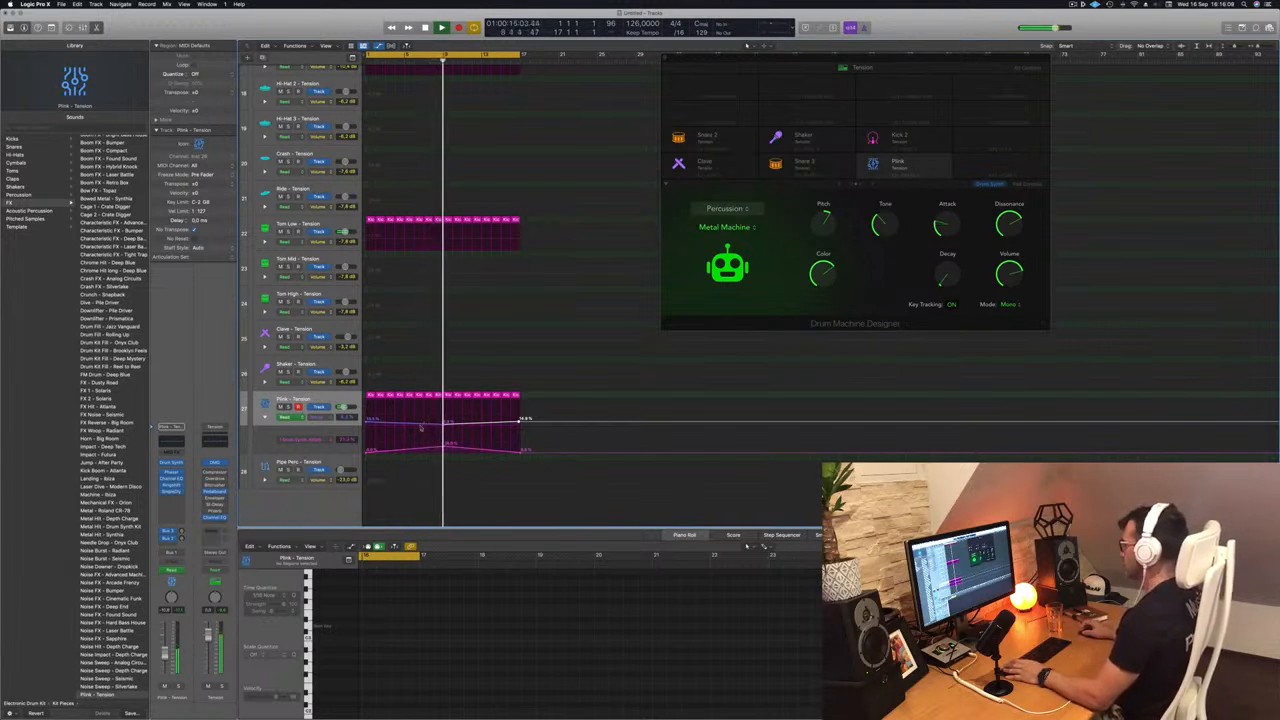
pyautogui.moveTo(444, 424); pyautogui.dragTo(445, 425)
pyautogui.press('Return')
# - Lower the bar 9 peak of the Plink Attack automation and hide the automation curves
pyautogui.click(294, 402)
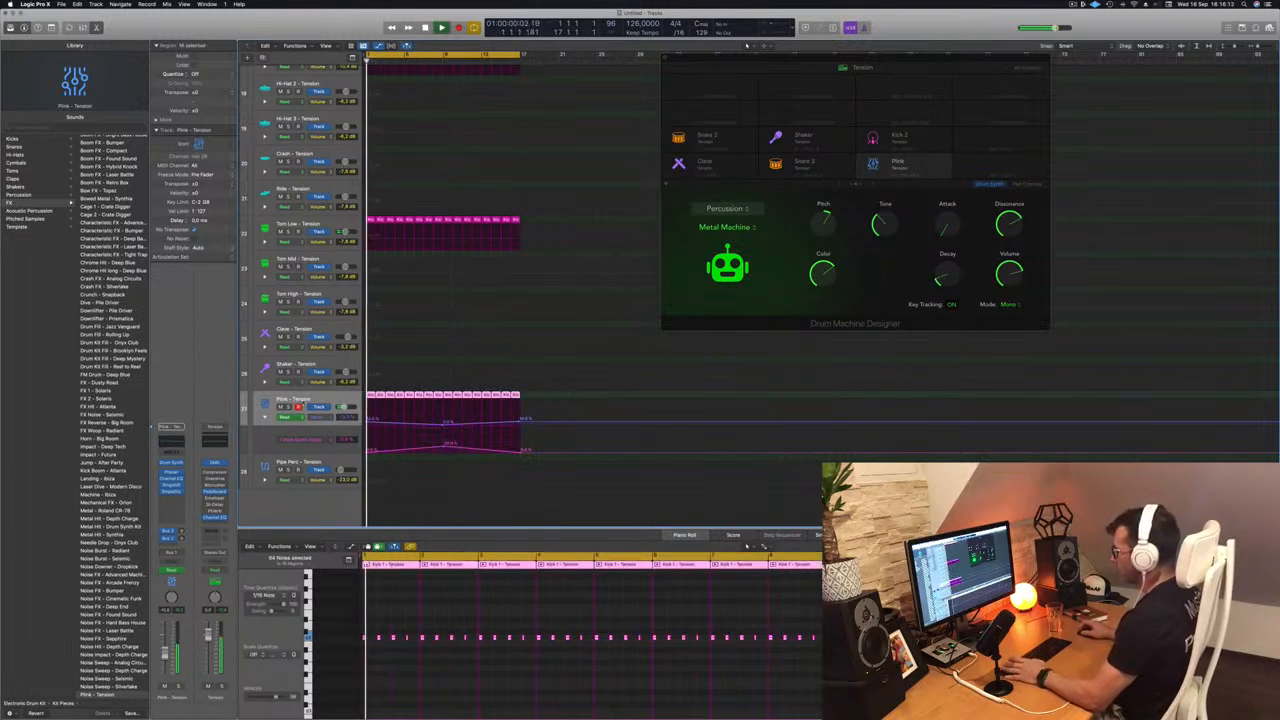
pyautogui.moveTo(444, 444); pyautogui.dragTo(446, 449)
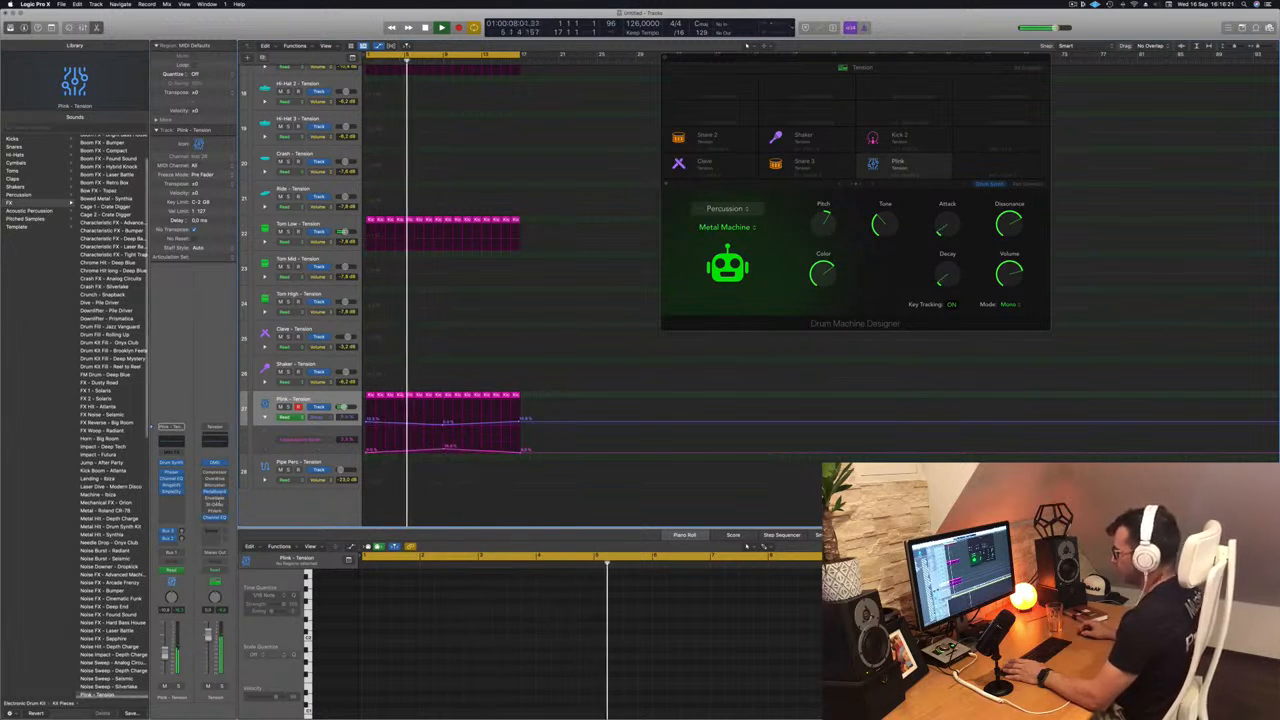
pyautogui.press('Return')
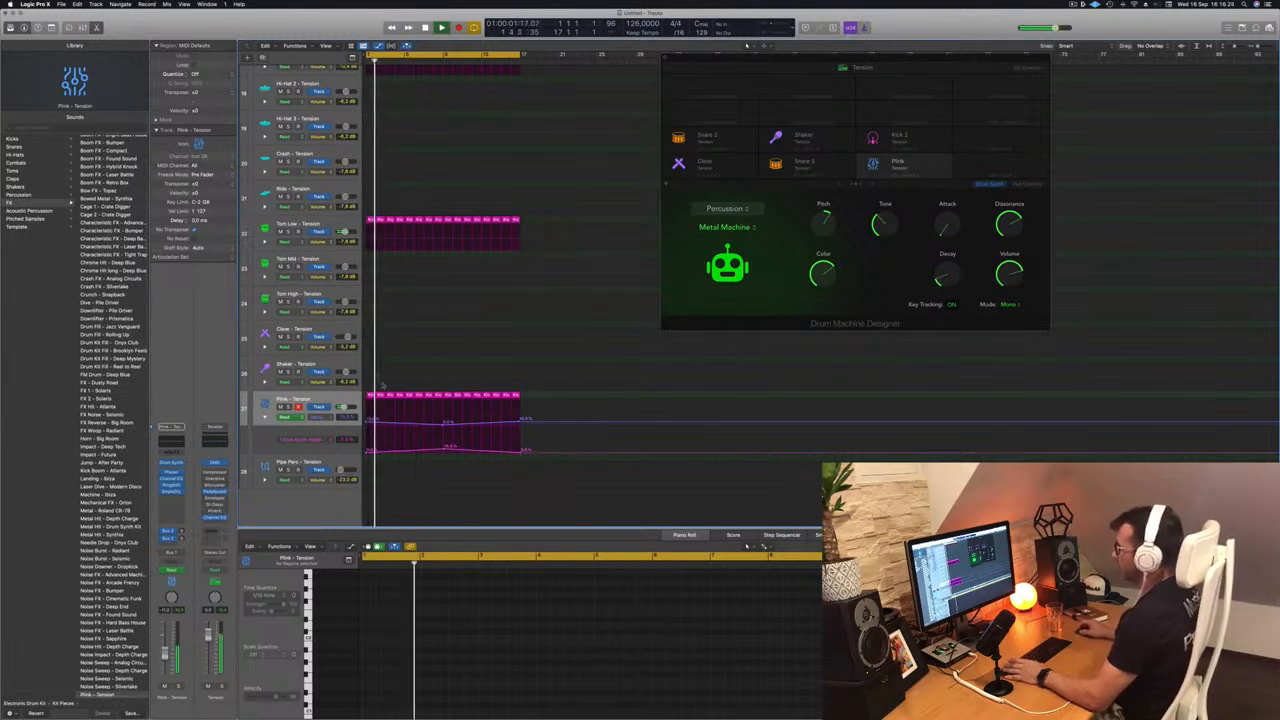
pyautogui.scroll(5, 528, 307)
pyautogui.scroll(-5, 508, 274)
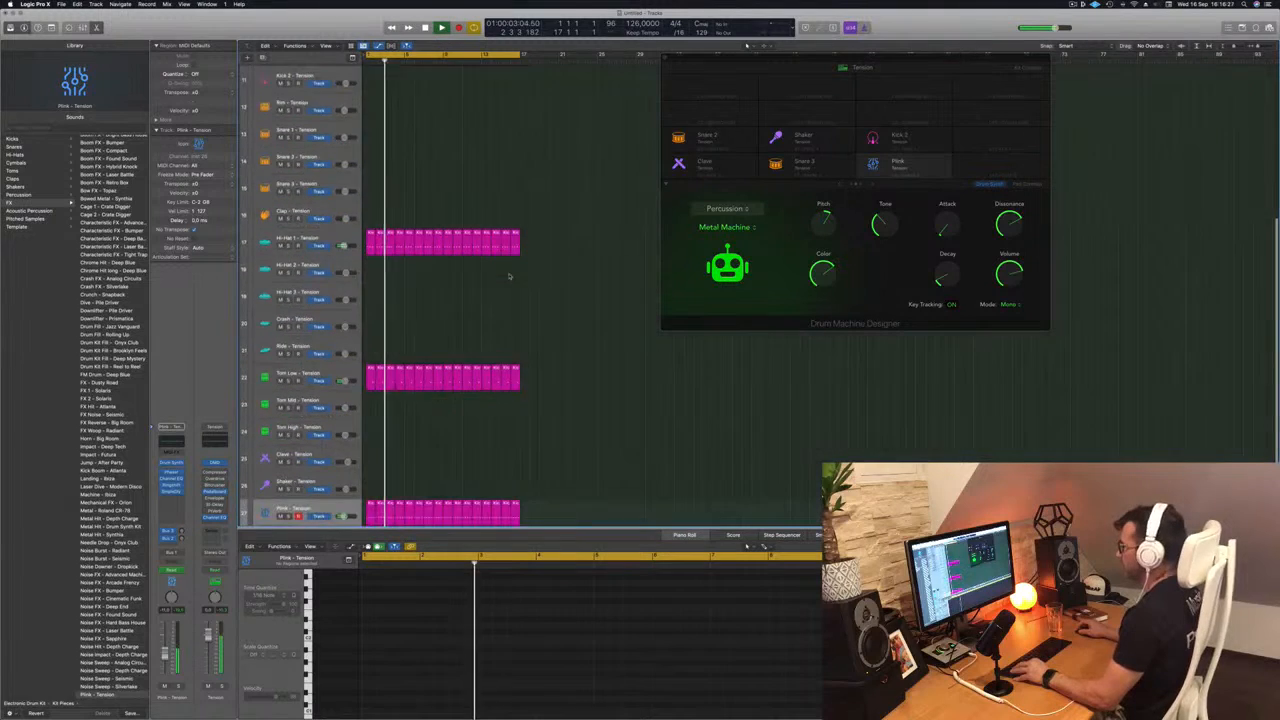
pyautogui.scroll(-2, 504, 314)
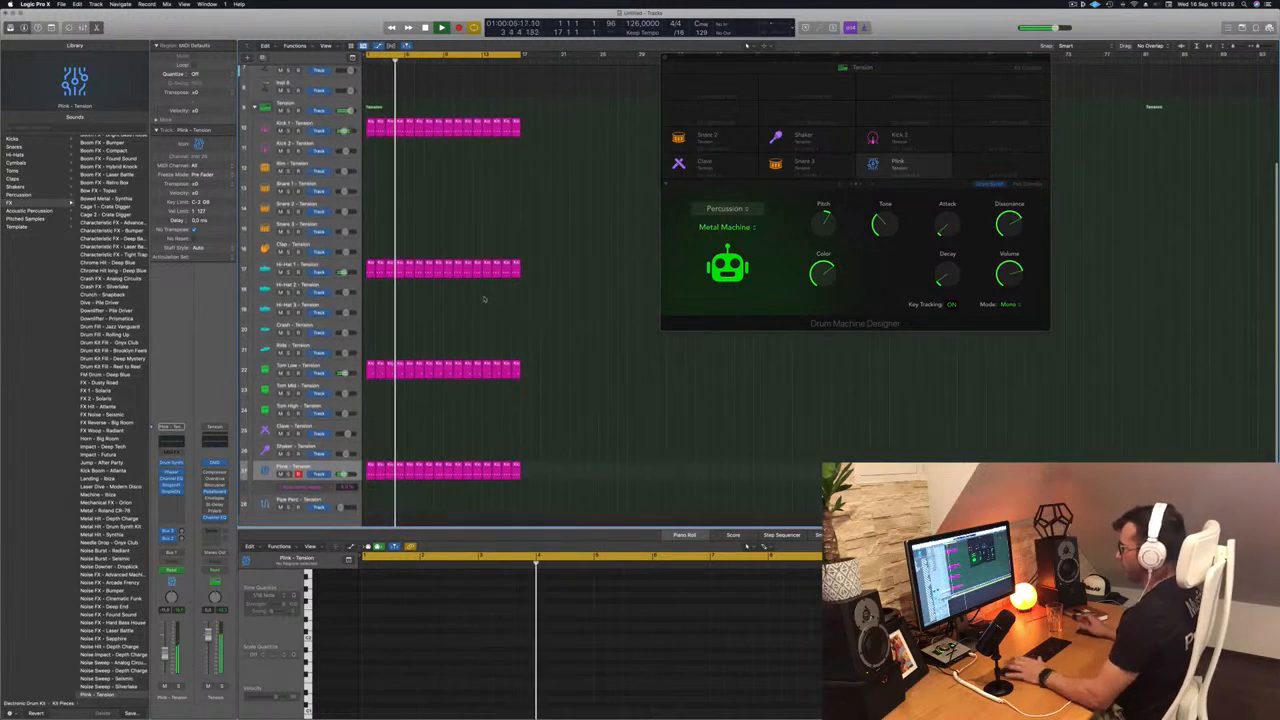
# - Copy the first Hi-Hat 1 region onto the Hi-Hat 2 track and duplicate its notes to fill in extra hits on every beat
pyautogui.press('Return')
pyautogui.moveTo(370, 268); pyautogui.dragTo(370, 293)
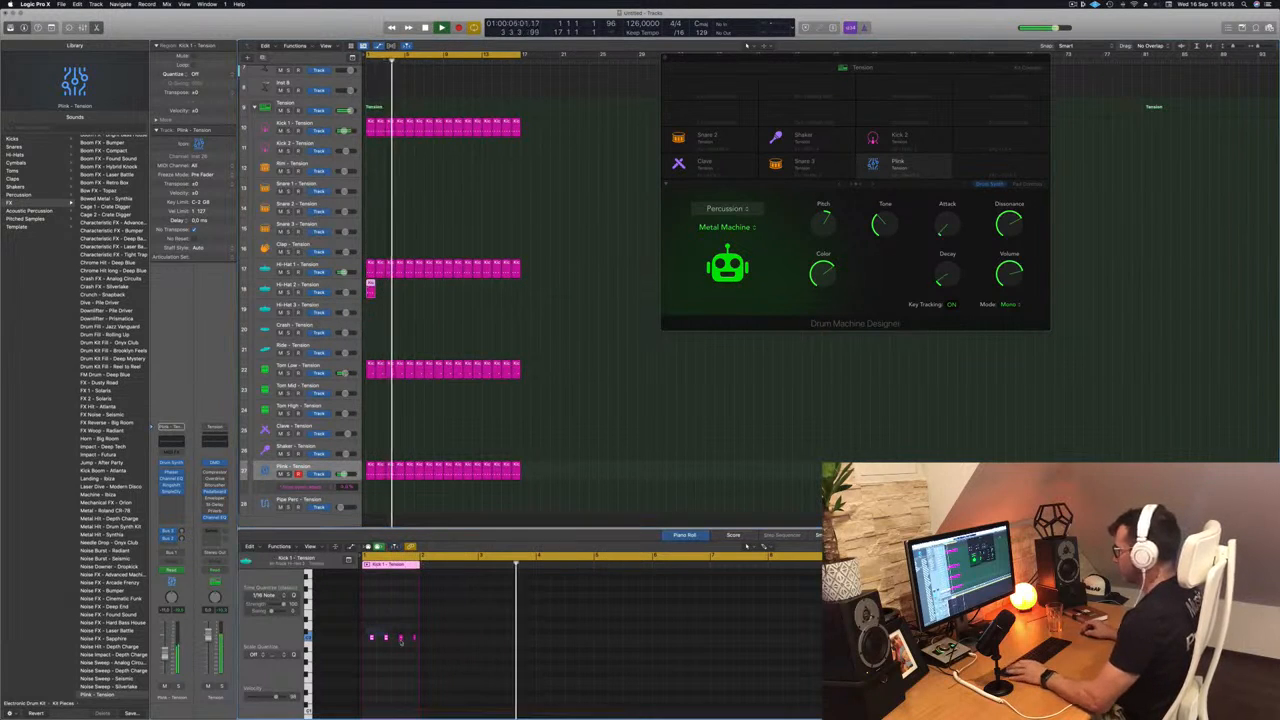
pyautogui.moveTo(415, 646); pyautogui.dragTo(416, 647)
pyautogui.scroll(4, 408, 652)
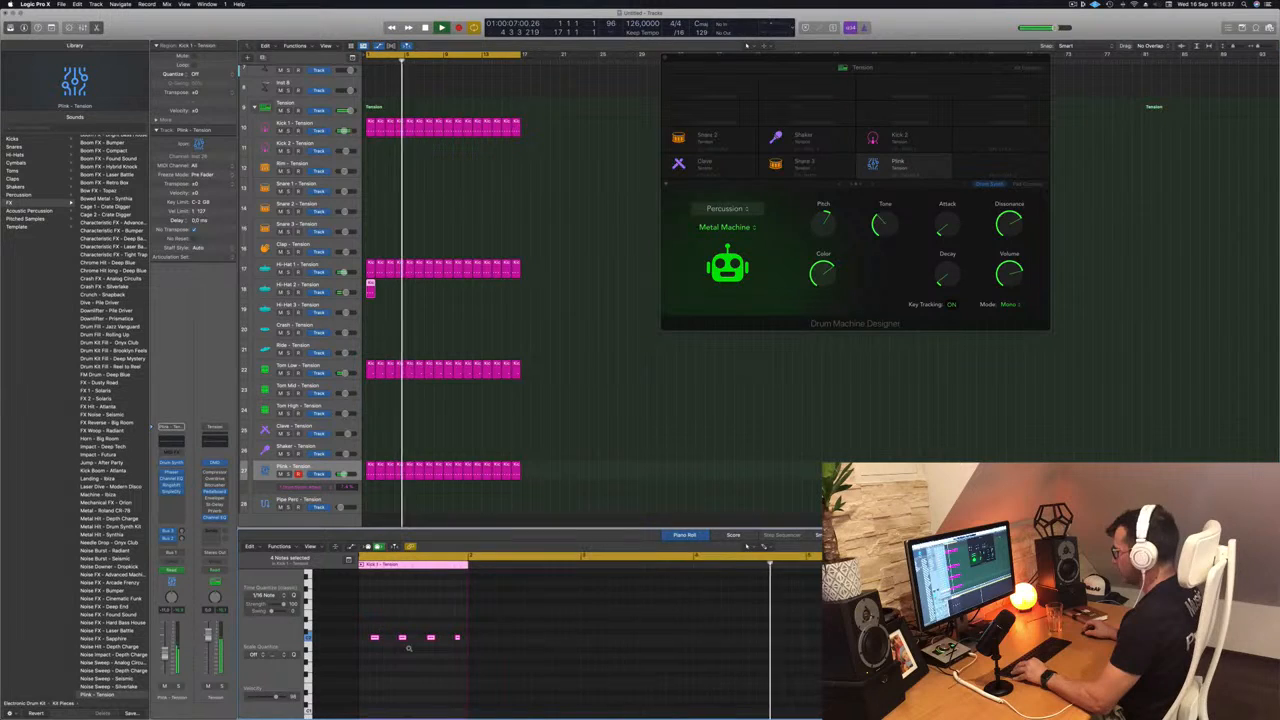
pyautogui.scroll(4, 404, 645)
pyautogui.hscroll(-3, 388, 635)
pyautogui.moveTo(404, 637)
pyautogui.mouseDown()
pyautogui.moveTo(367, 638)
pyautogui.moveTo(381, 637)
pyautogui.mouseUp()
pyautogui.press('Return')
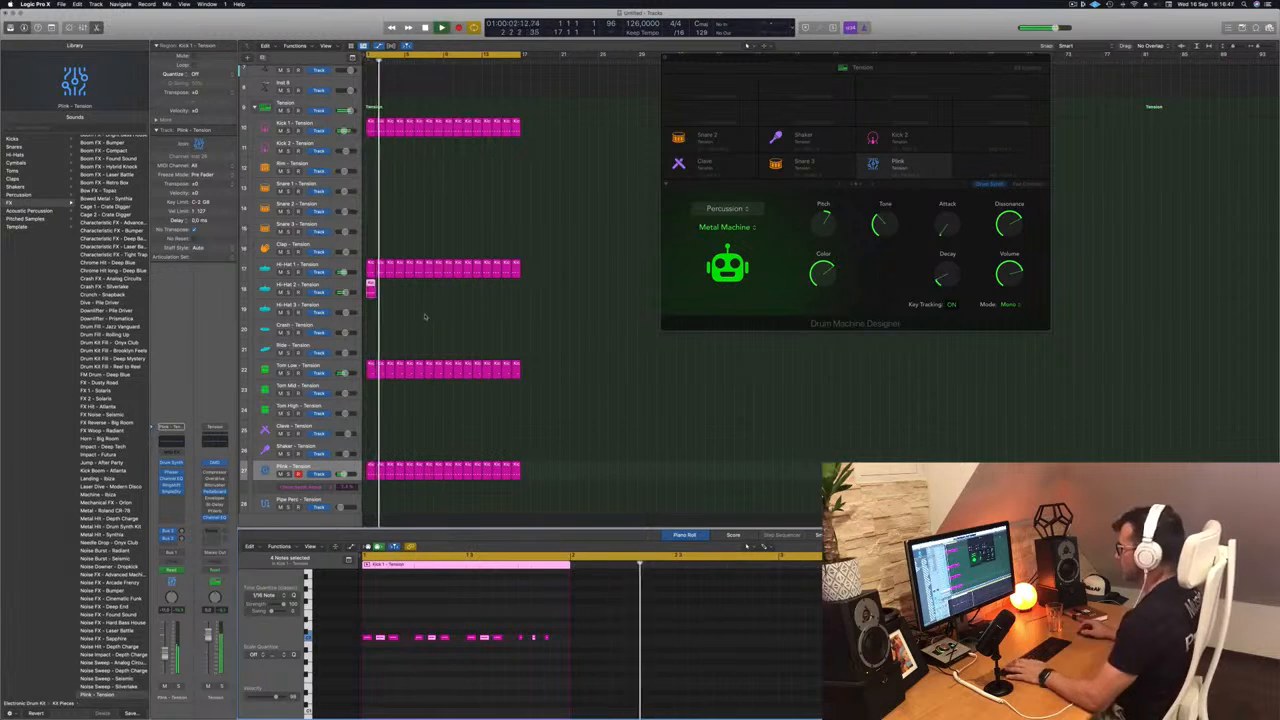
# - Thin the Hi-Hat 2 bar to two notes per beat and repeat the region to fill all 16 bars
pyautogui.press('Return')
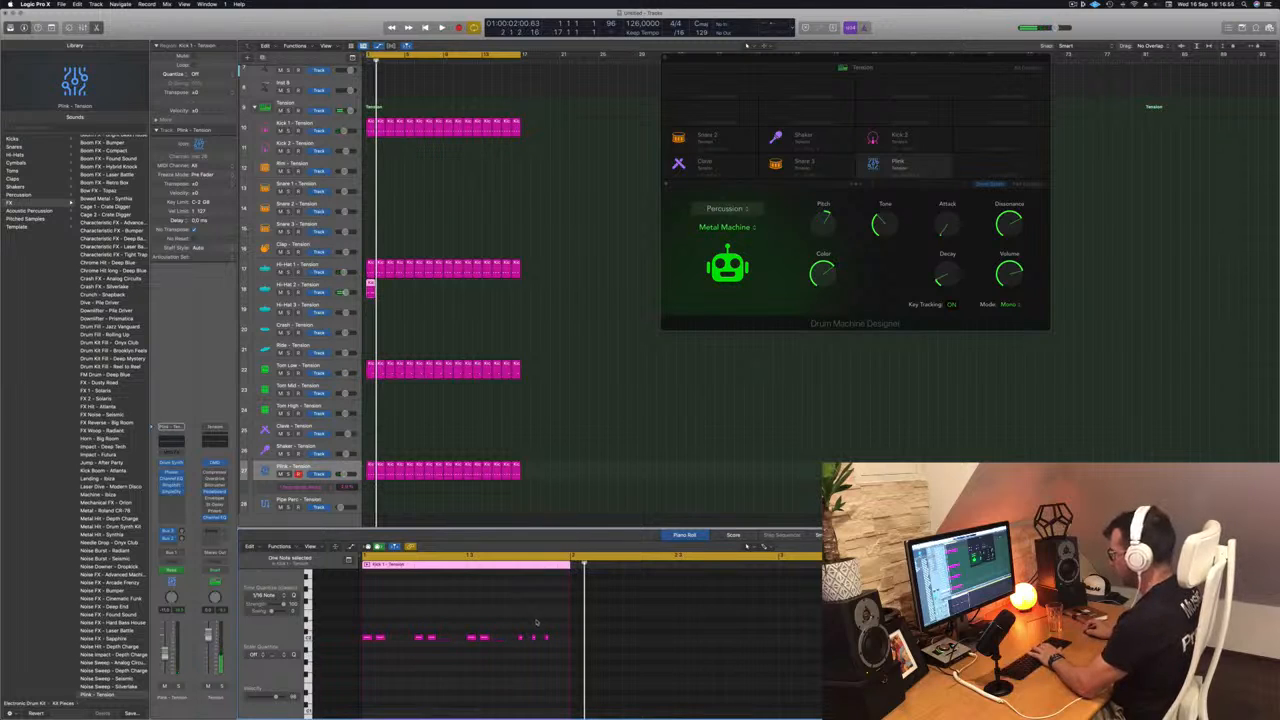
pyautogui.press('space')
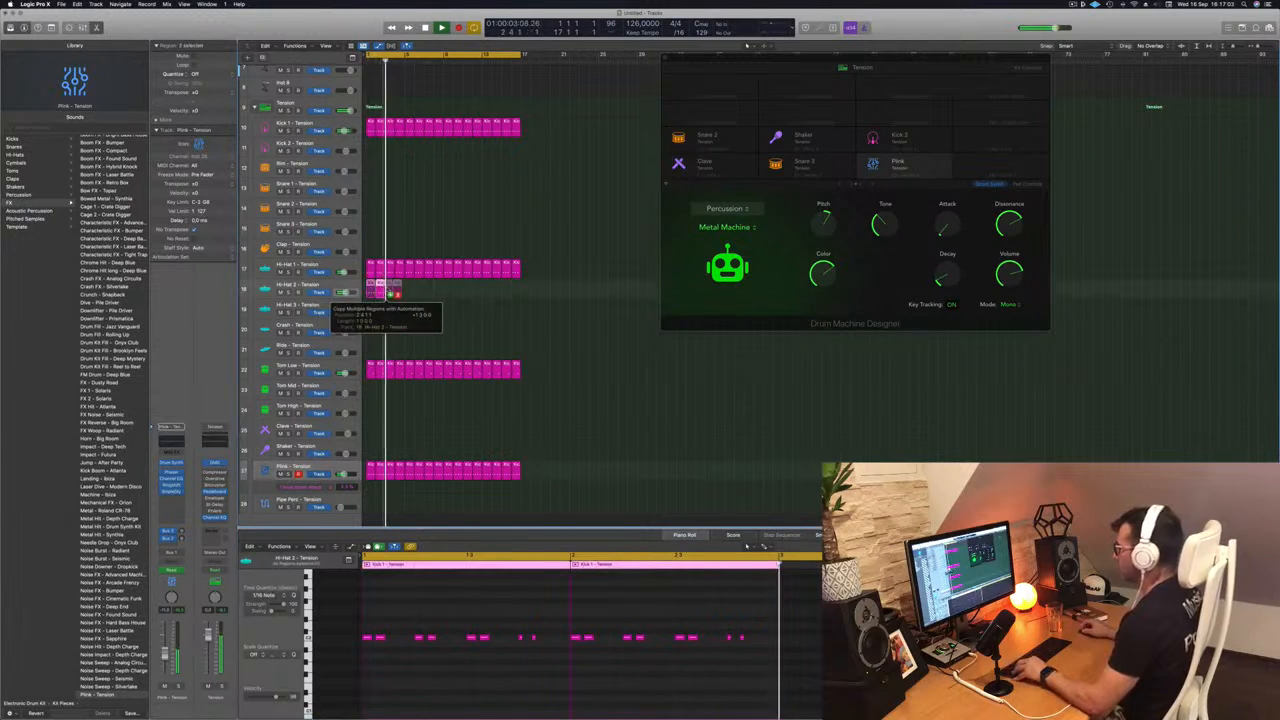
pyautogui.moveTo(371, 291); pyautogui.dragTo(448, 290)
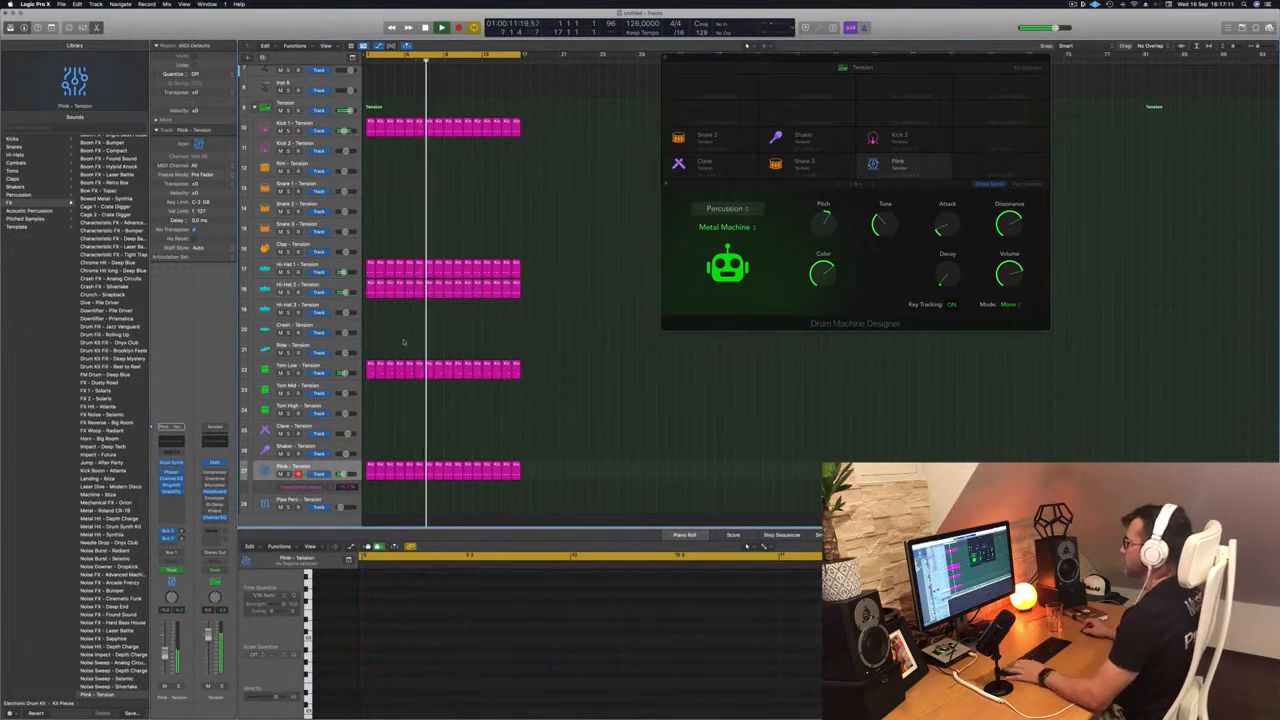
# - Shape the Hi-Hat 2 sound with Tone at maximum, Dirt at minimum and a longer Decay
pyautogui.click(330, 287)
pyautogui.press('space')
pyautogui.press('space')
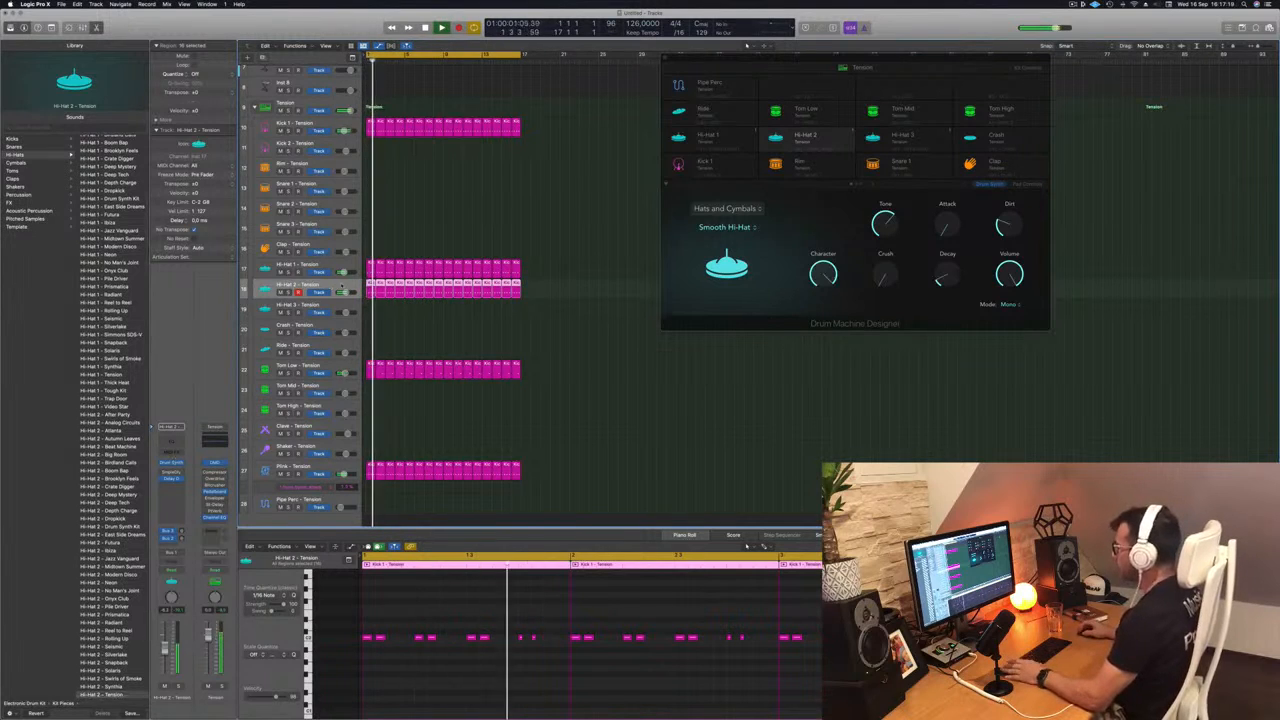
pyautogui.moveTo(941, 280); pyautogui.dragTo(947, 255)
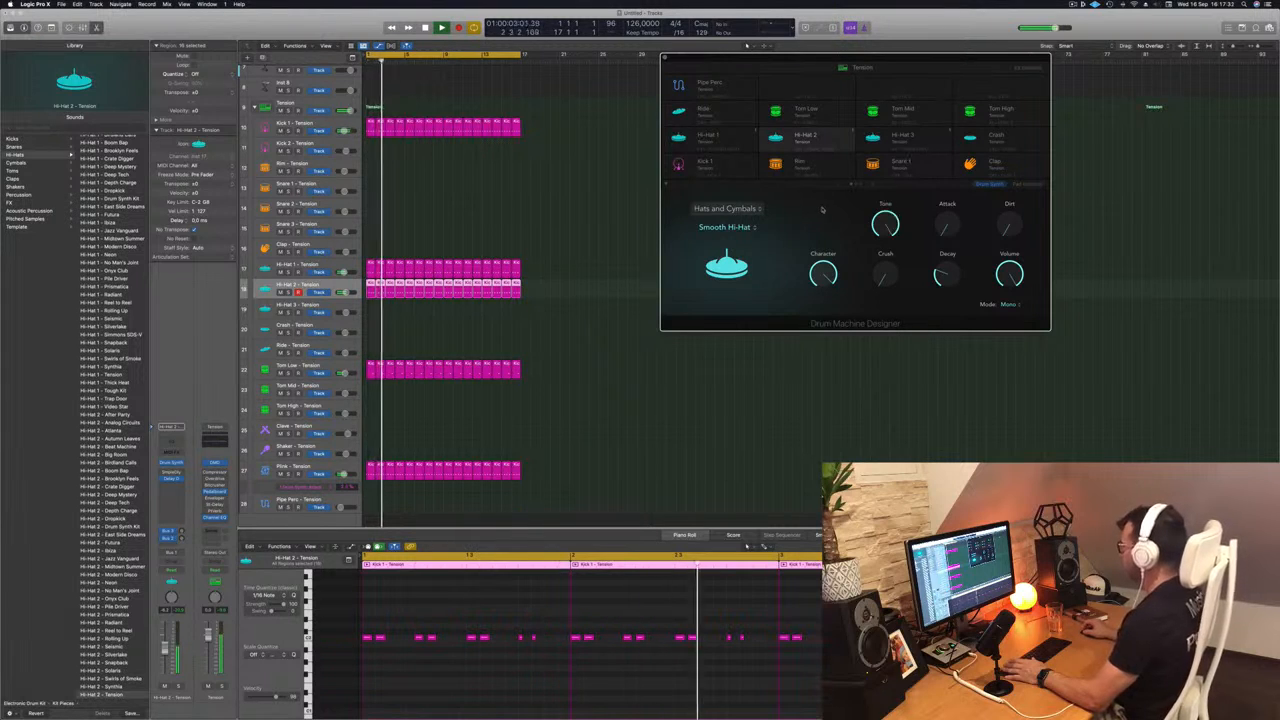
pyautogui.moveTo(826, 287); pyautogui.dragTo(825, 358)
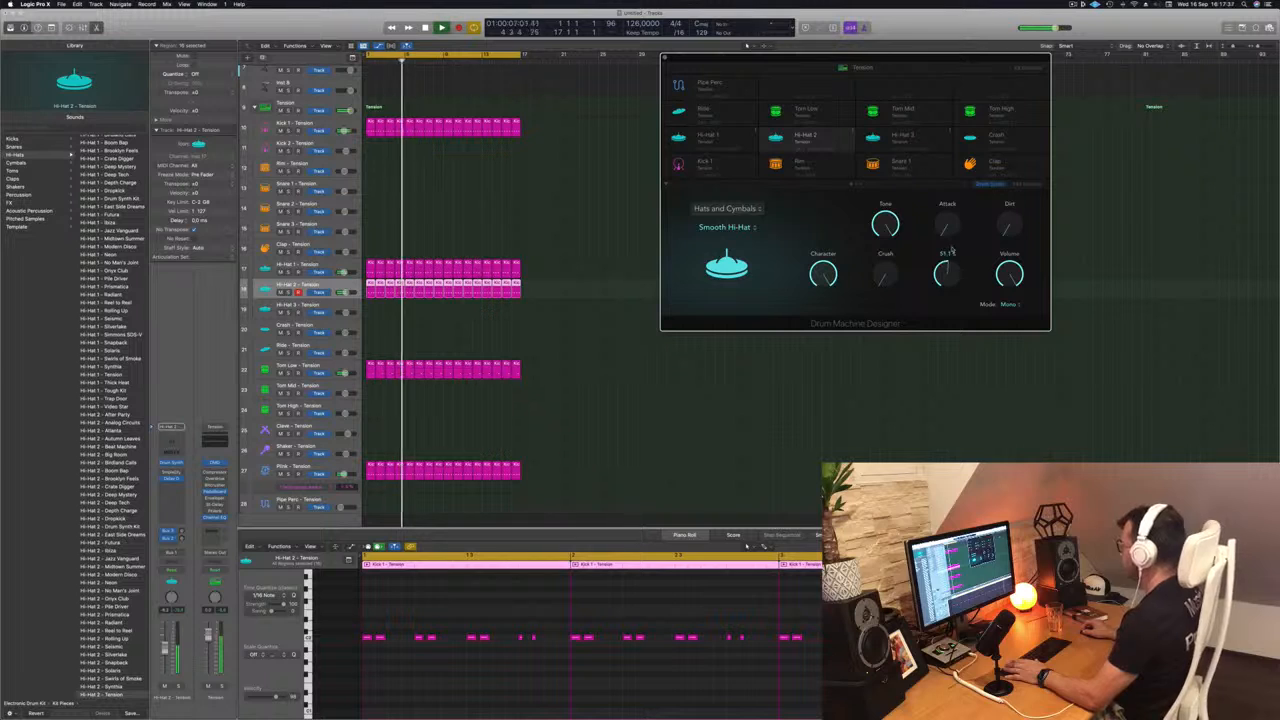
pyautogui.moveTo(946, 276); pyautogui.dragTo(944, 277)
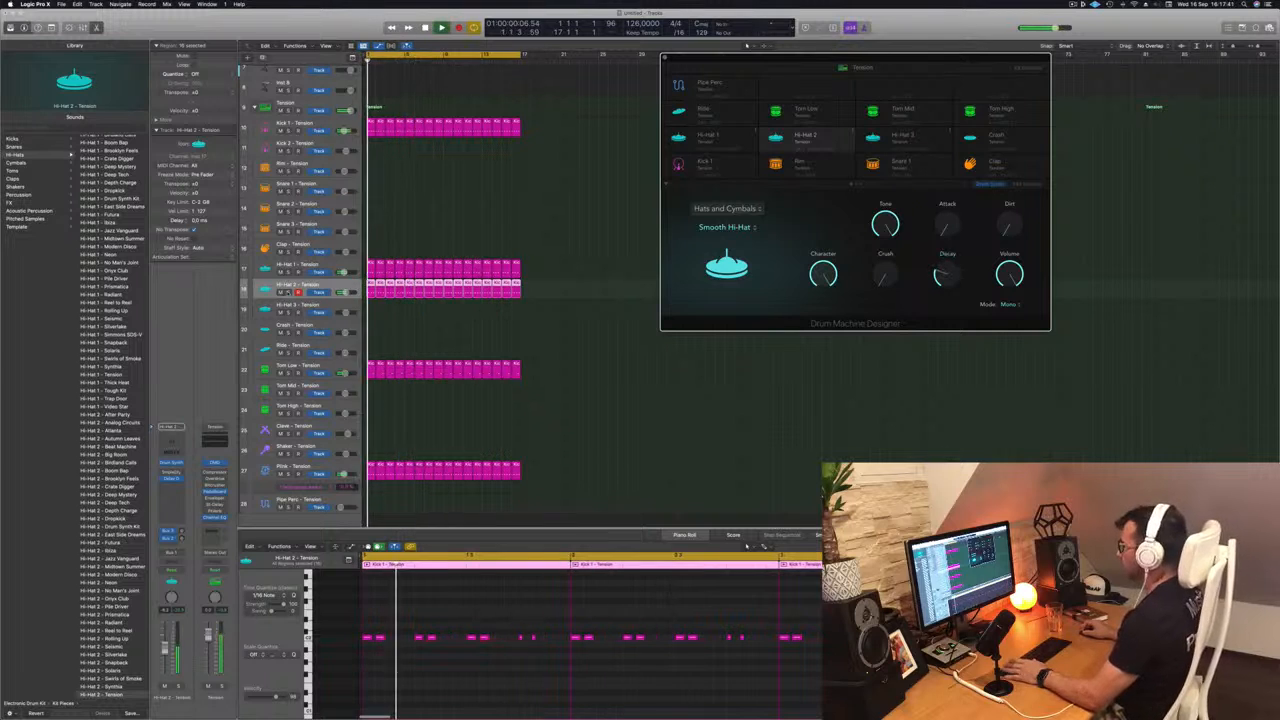
# - Mute and unmute the Hi-Hat 2 track during playback to compare the groove with and without it
pyautogui.press('s')
pyautogui.click(288, 292)
pyautogui.click(281, 293)
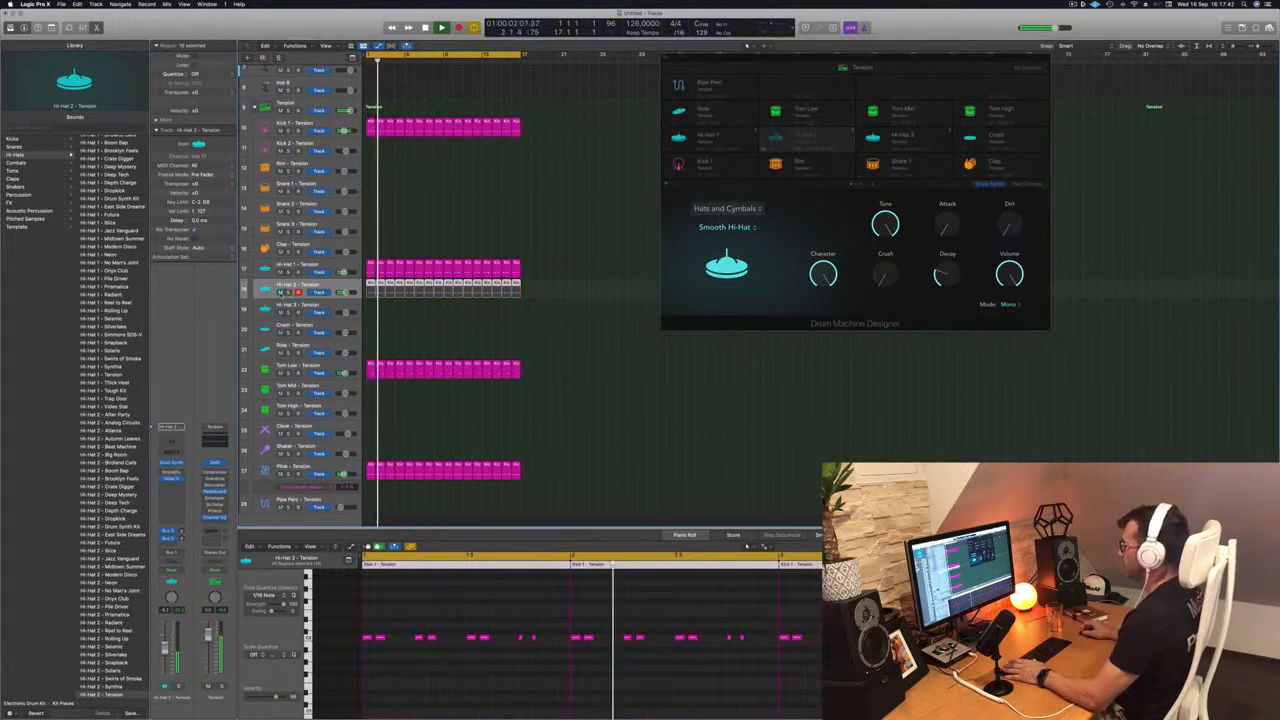
pyautogui.click(281, 293)
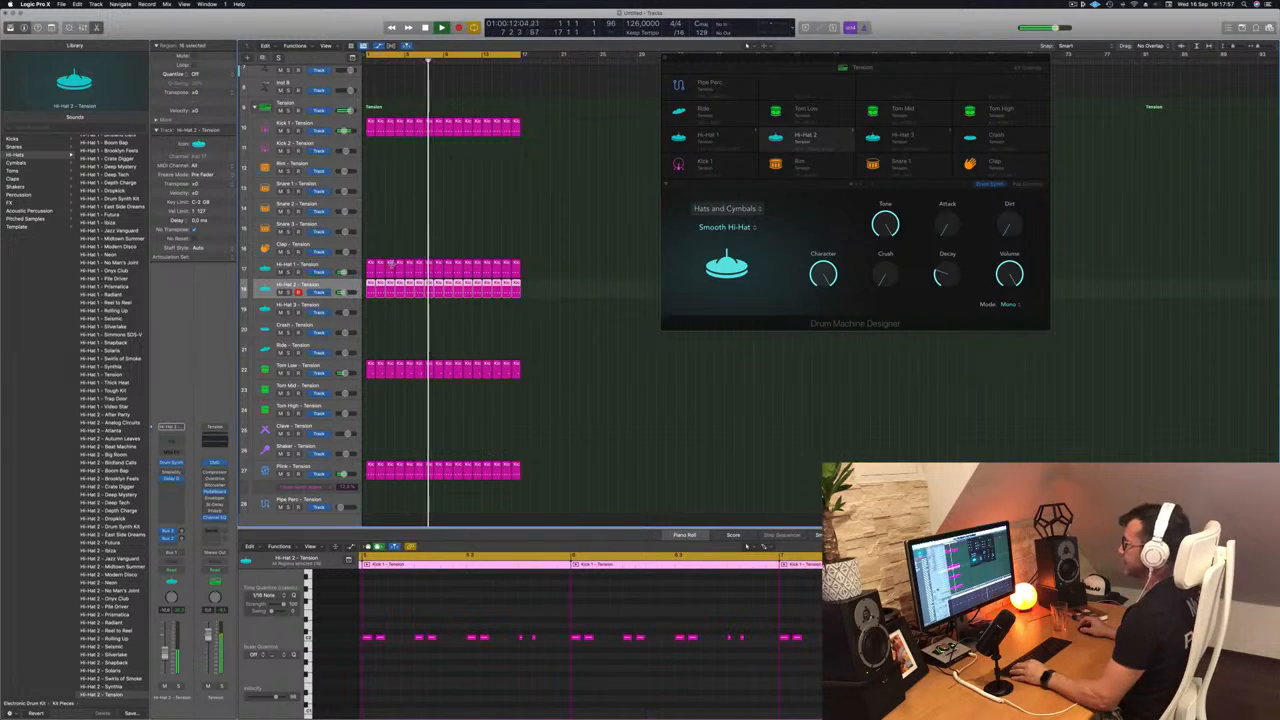
# - Copy the first Tom Low region onto the Clave track and shift its two notes to the start of the bar
pyautogui.scroll(-4, 420, 251)
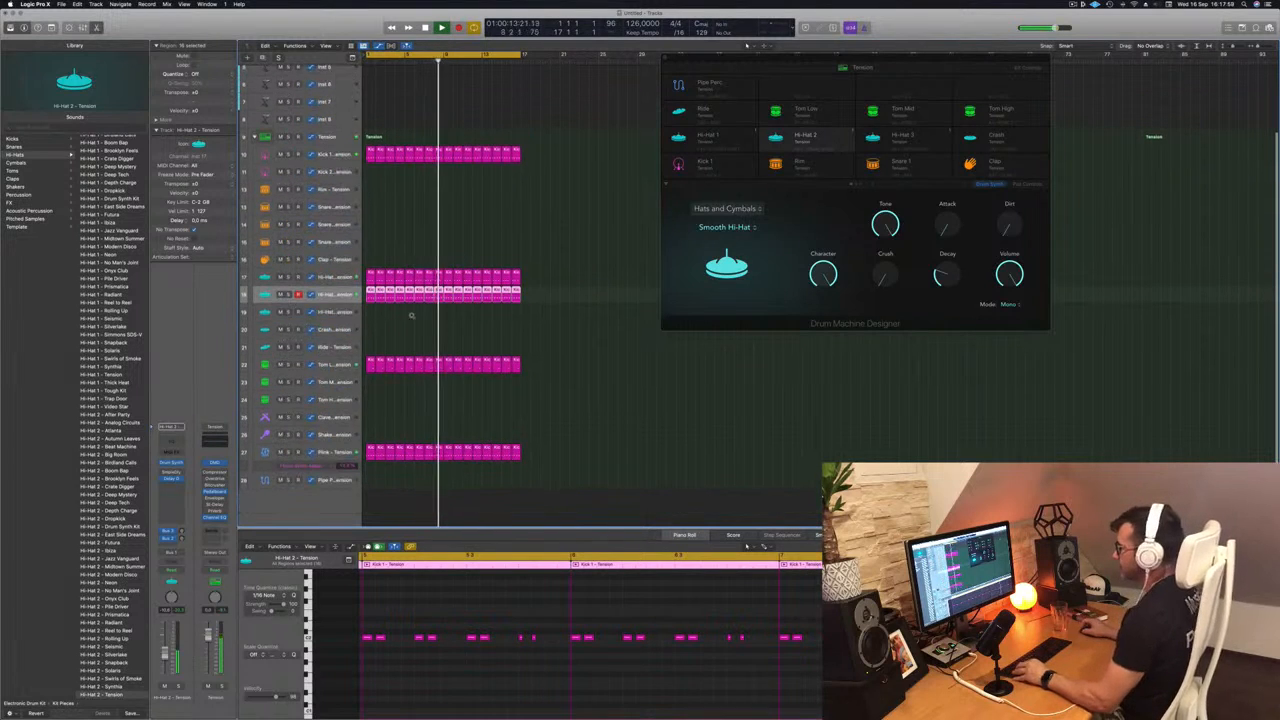
pyautogui.press('Return')
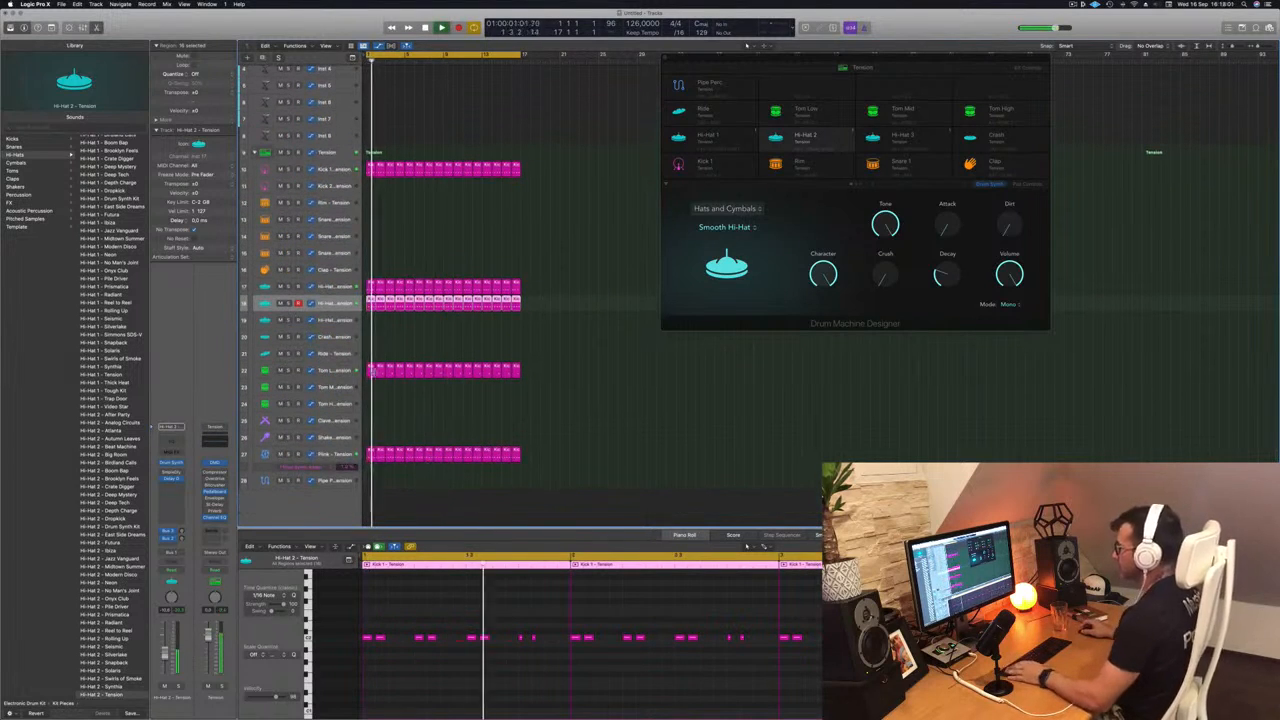
pyautogui.click(369, 371)
pyautogui.moveTo(369, 371); pyautogui.dragTo(371, 422)
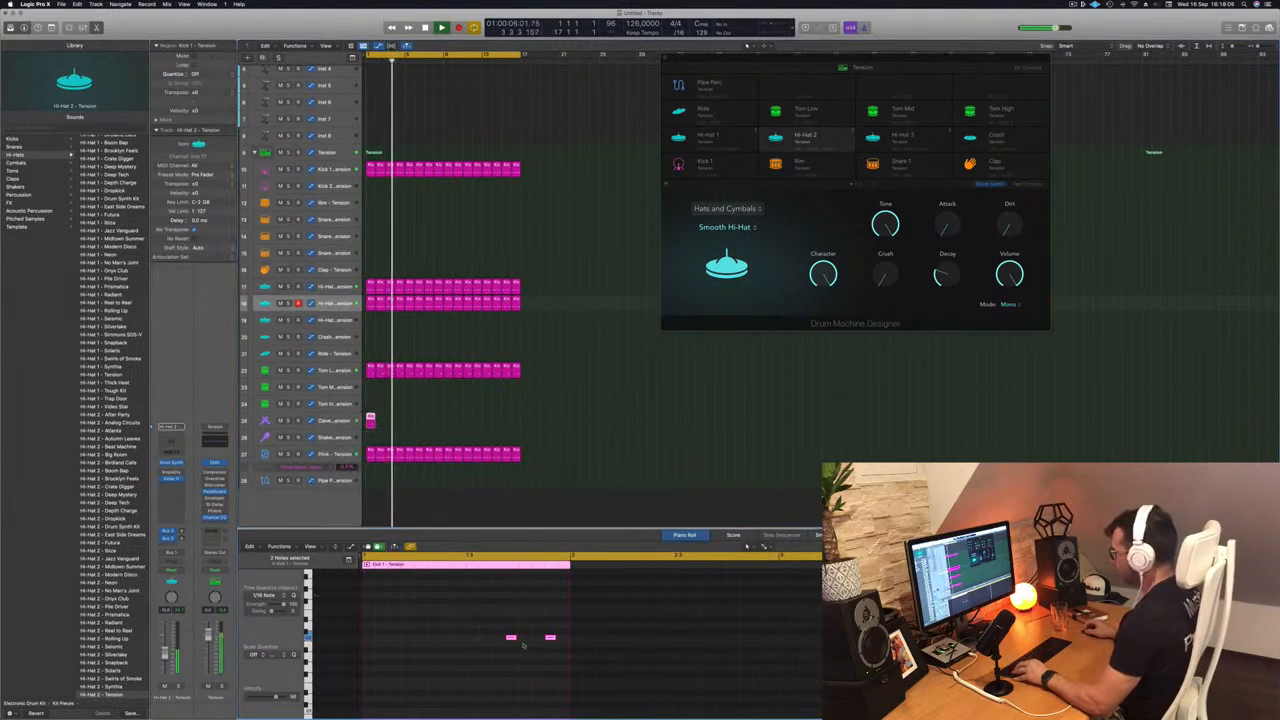
pyautogui.moveTo(511, 638); pyautogui.dragTo(368, 640)
pyautogui.click(420, 661)
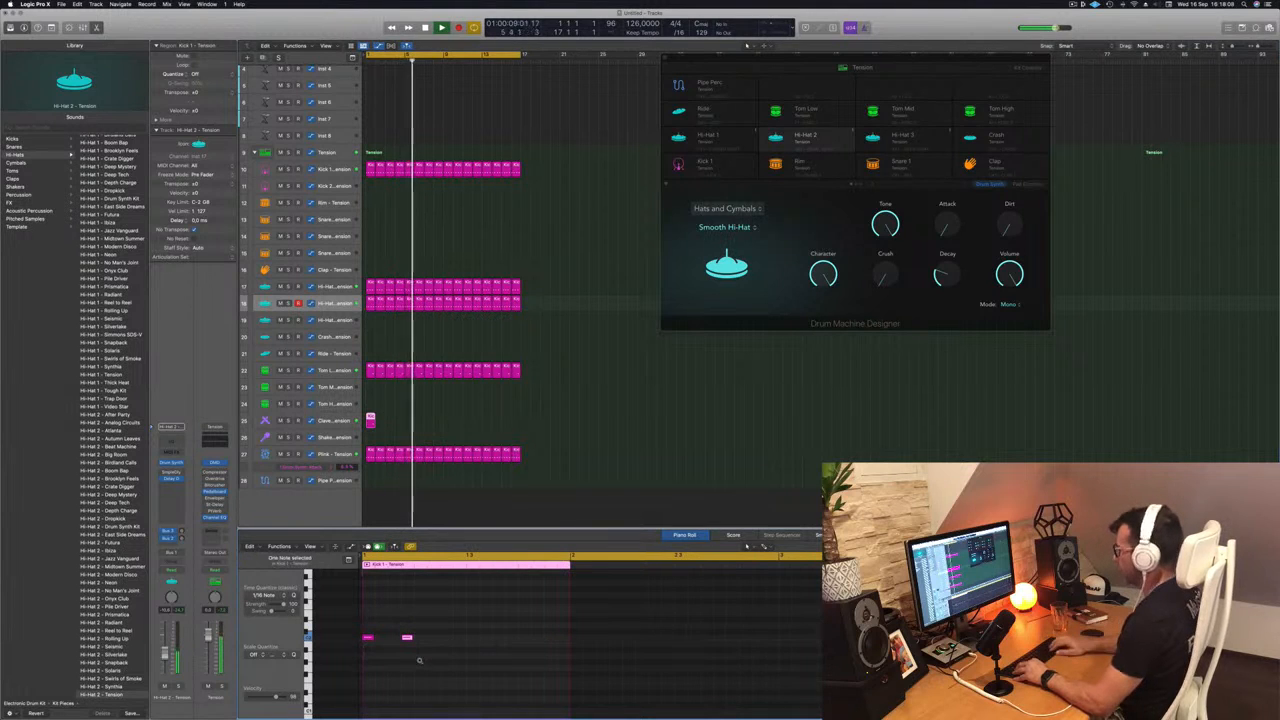
# - Move the second Clave note to a sixteenth after beat 2 and repeat the region to fill all 16 bars
pyautogui.press('space')
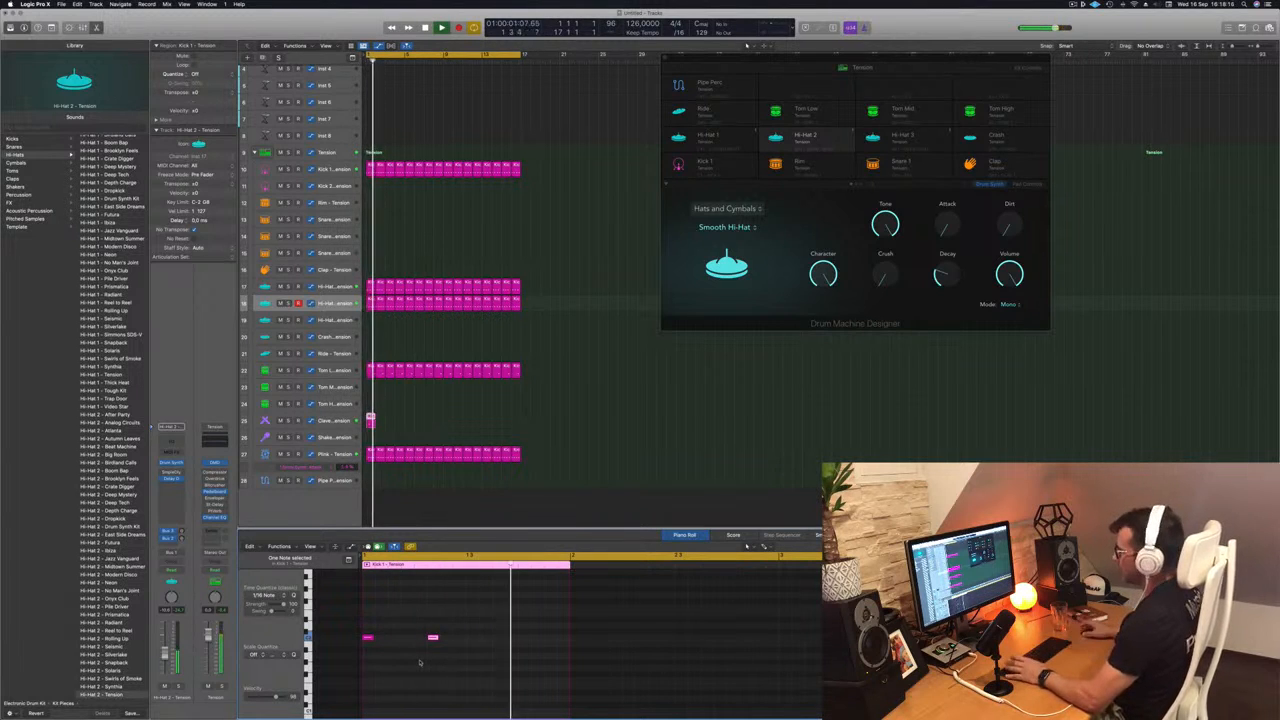
pyautogui.moveTo(371, 418); pyautogui.dragTo(449, 423)
pyautogui.press('Return')
# - Raise the Decay and Dissonance of the Clave's Metal Machine sound slightly while looping from the start
pyautogui.click(335, 421)
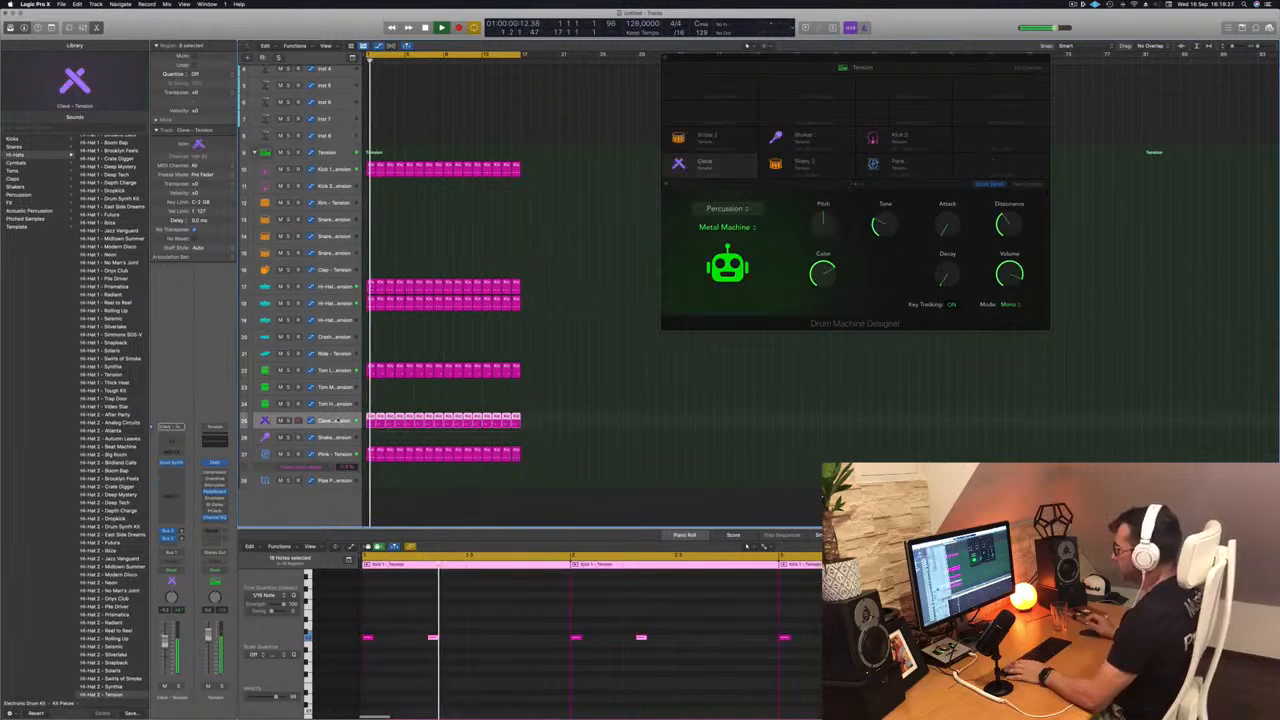
pyautogui.press('Return')
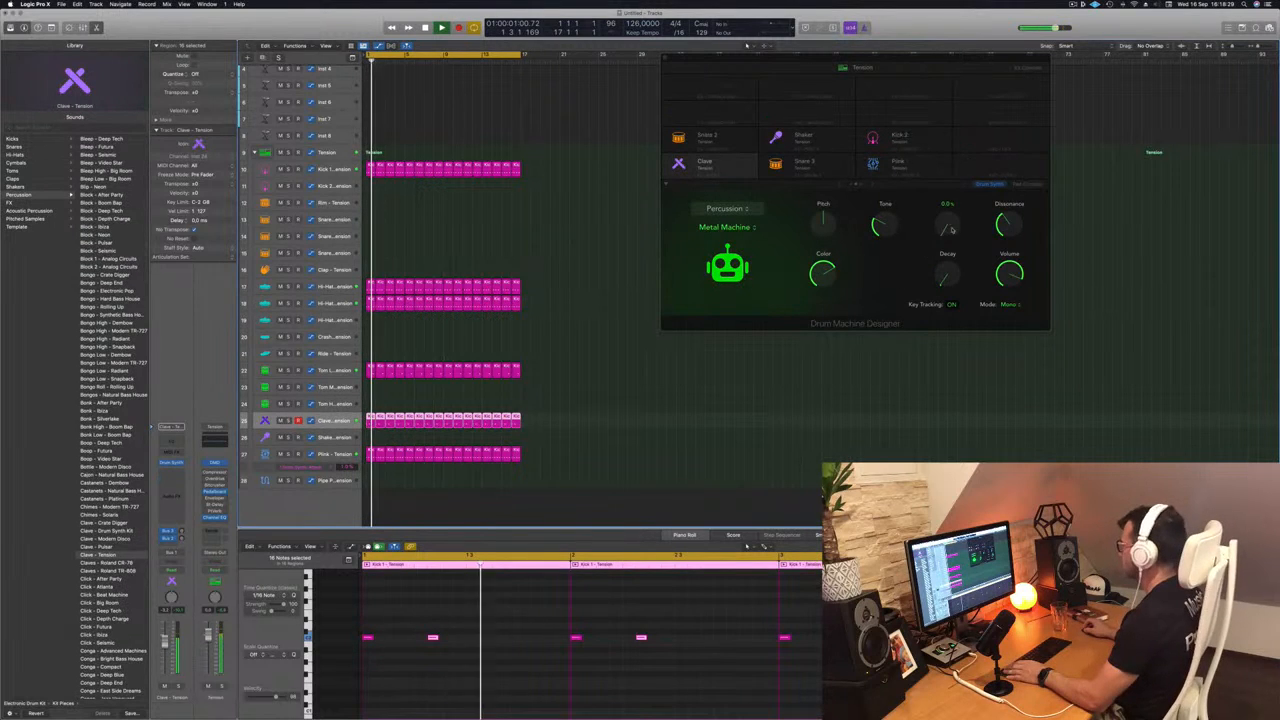
pyautogui.moveTo(949, 230); pyautogui.dragTo(952, 240)
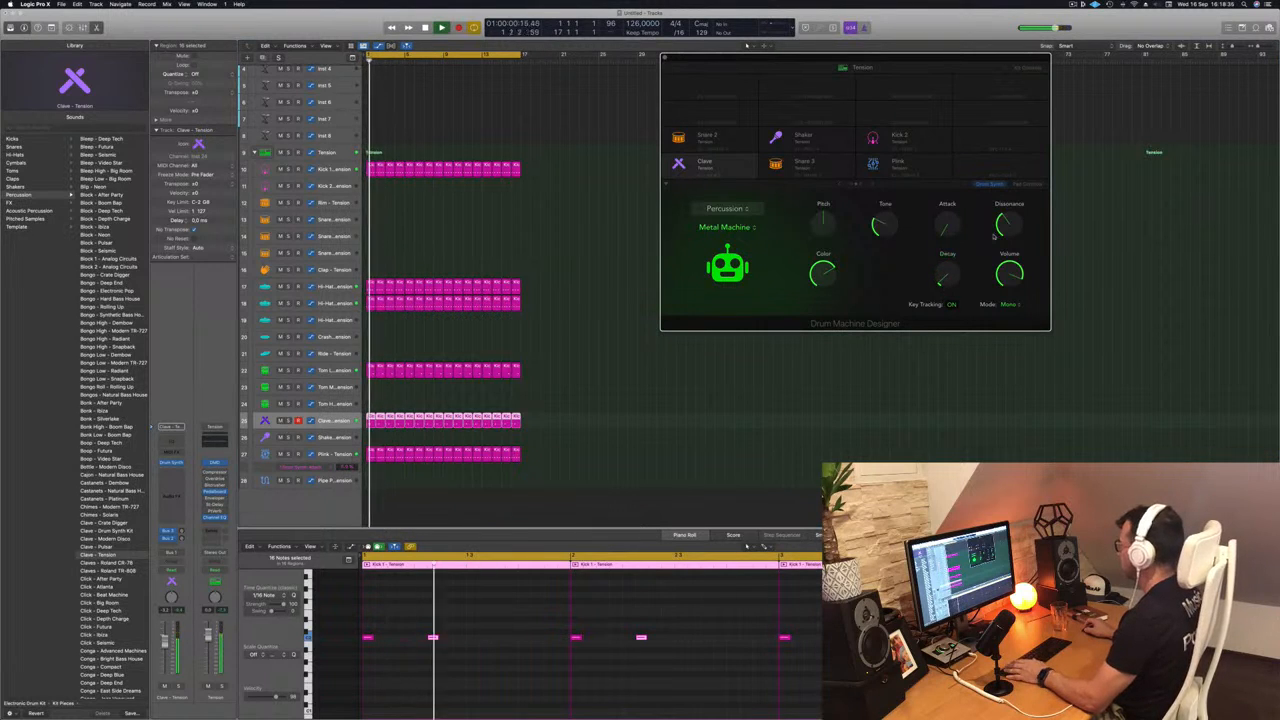
pyautogui.press('Return')
pyautogui.moveTo(1012, 212); pyautogui.dragTo(1004, 300)
pyautogui.press('Return')
pyautogui.press('Return')
pyautogui.press('Return')
pyautogui.press('Return')
pyautogui.moveTo(1004, 230); pyautogui.dragTo(1013, 197)
pyautogui.press('Return')
# - Adjust the Clave sound to a darker Tone and a lower Pitch
pyautogui.moveTo(886, 224); pyautogui.dragTo(888, 212)
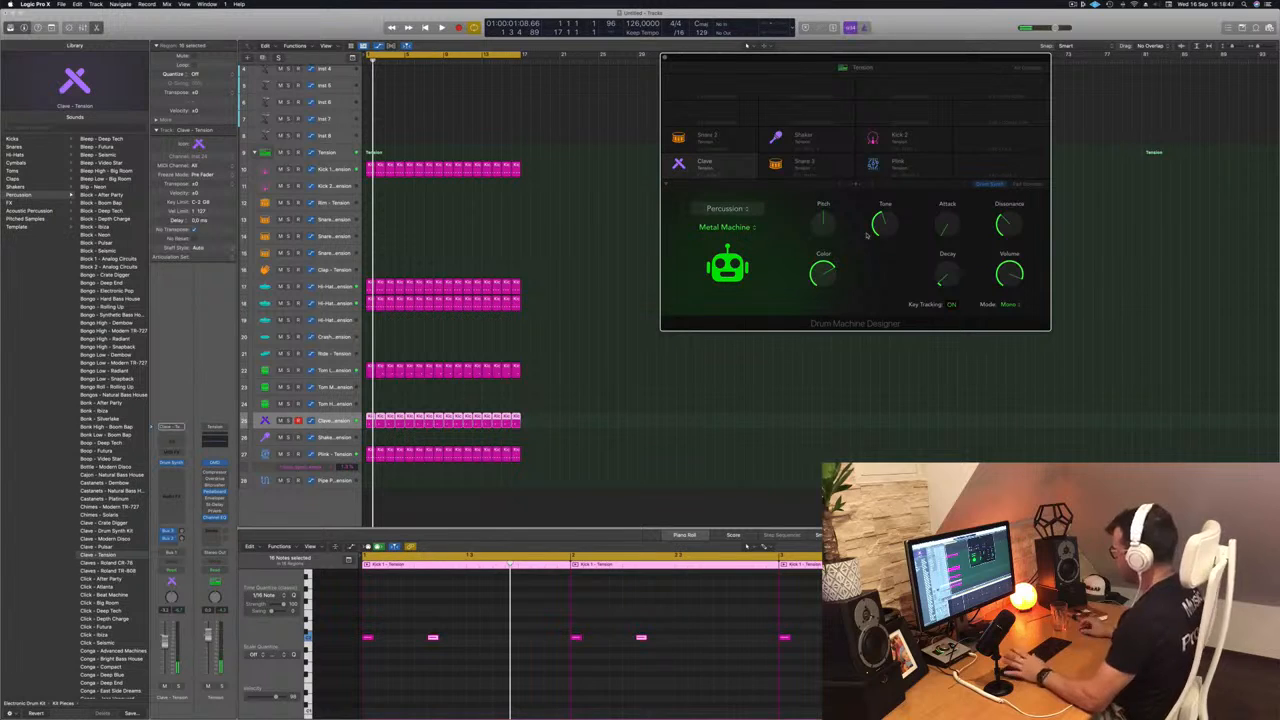
pyautogui.press('Return')
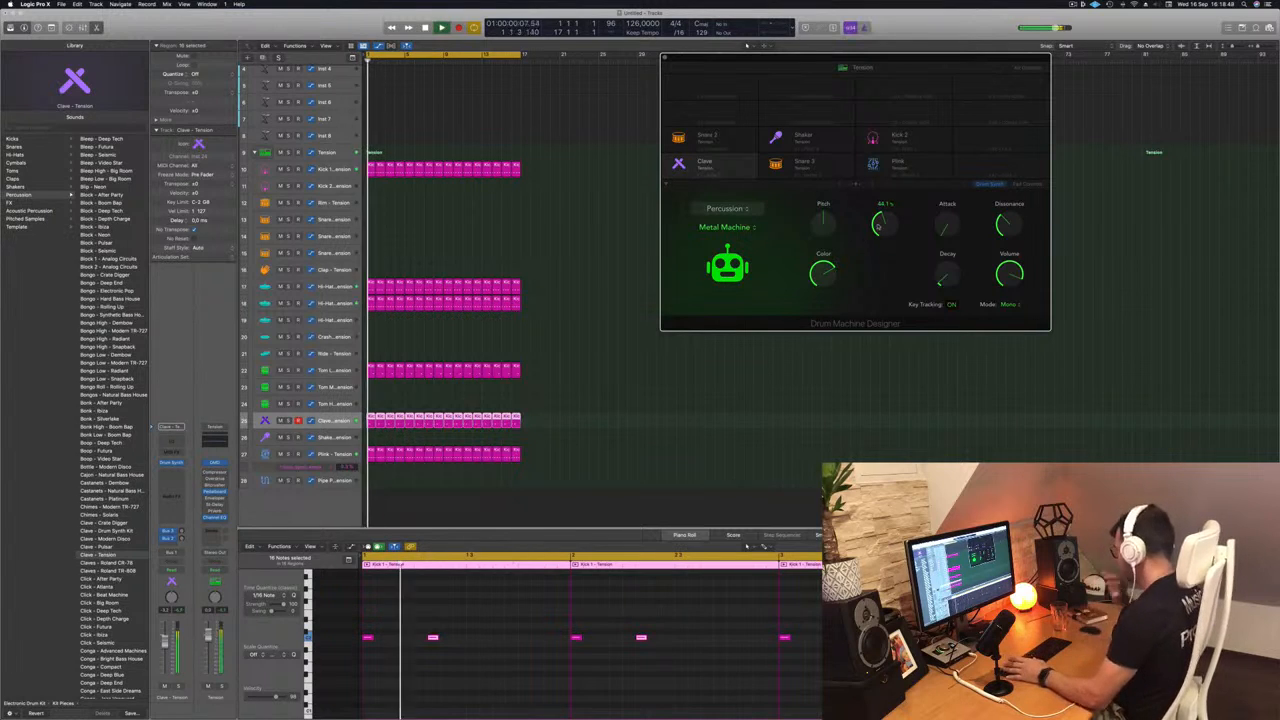
pyautogui.moveTo(883, 235); pyautogui.dragTo(821, 250)
pyautogui.press('Return')
pyautogui.press('Return')
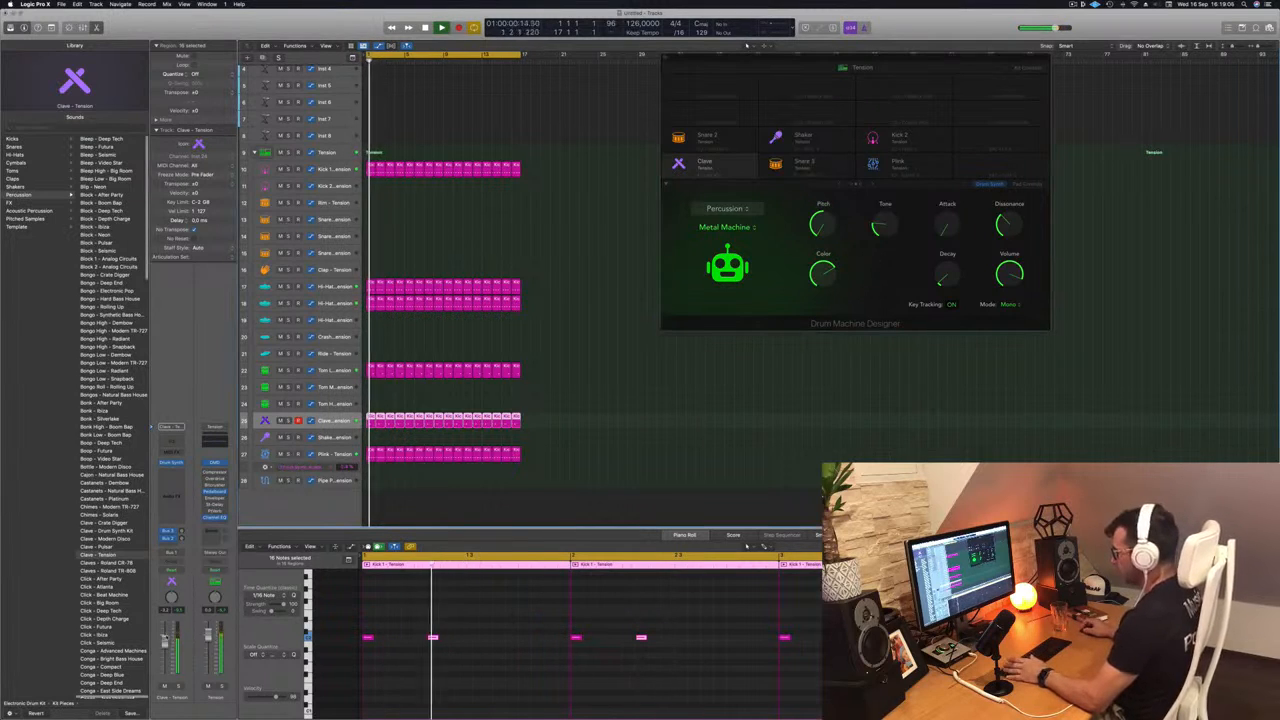
# - Lower the Clave track's volume and close the Drum Machine Designer window
pyautogui.press('Return')
pyautogui.moveTo(165, 655); pyautogui.dragTo(165, 660)
pyautogui.press('Return')
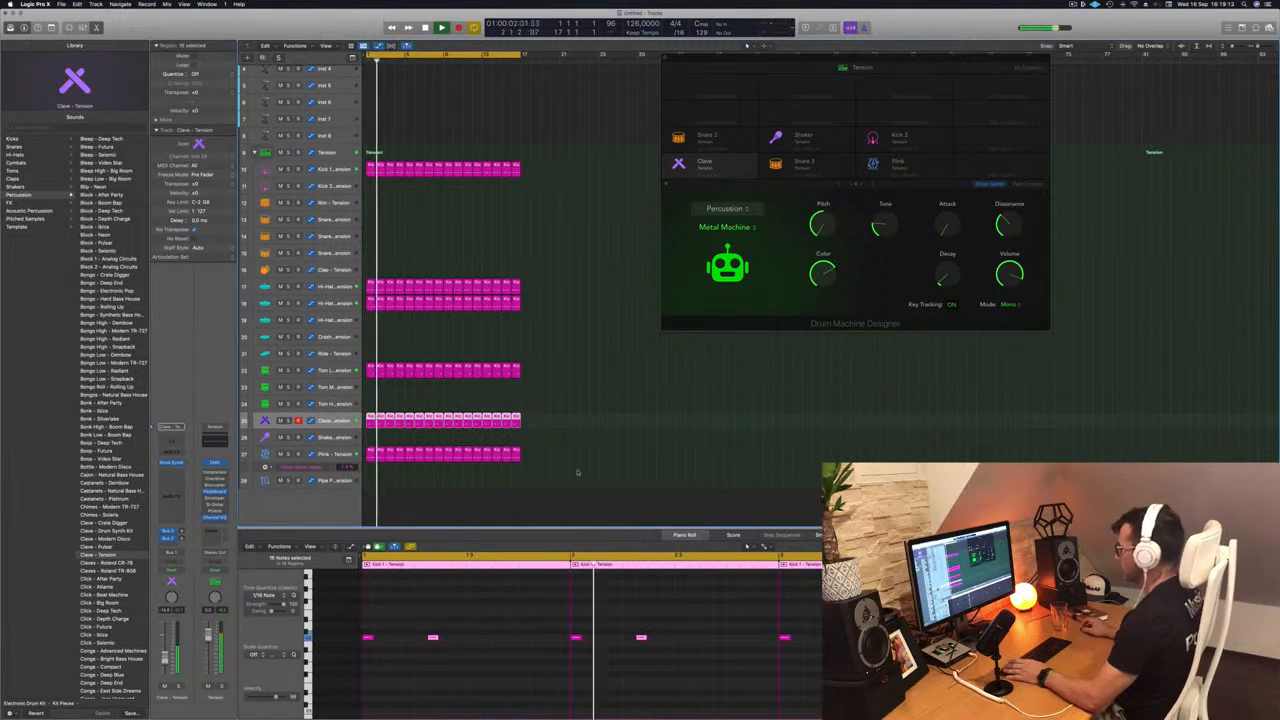
pyautogui.moveTo(723, 67); pyautogui.dragTo(590, 84)
pyautogui.click(462, 148)
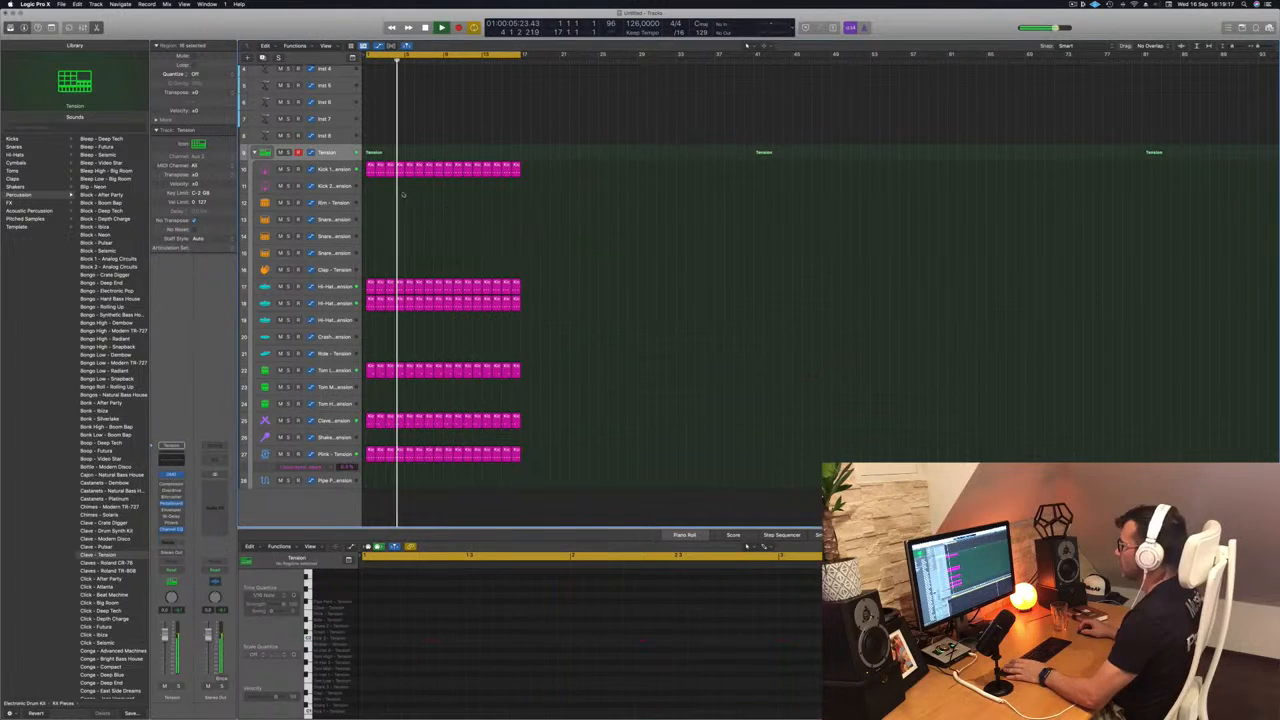
# - Copy the first Kick 1 region onto the Snare 1 track with hits only on beats 2 and 4, repeated to fill all 16 bars
pyautogui.press('space')
pyautogui.click(369, 172)
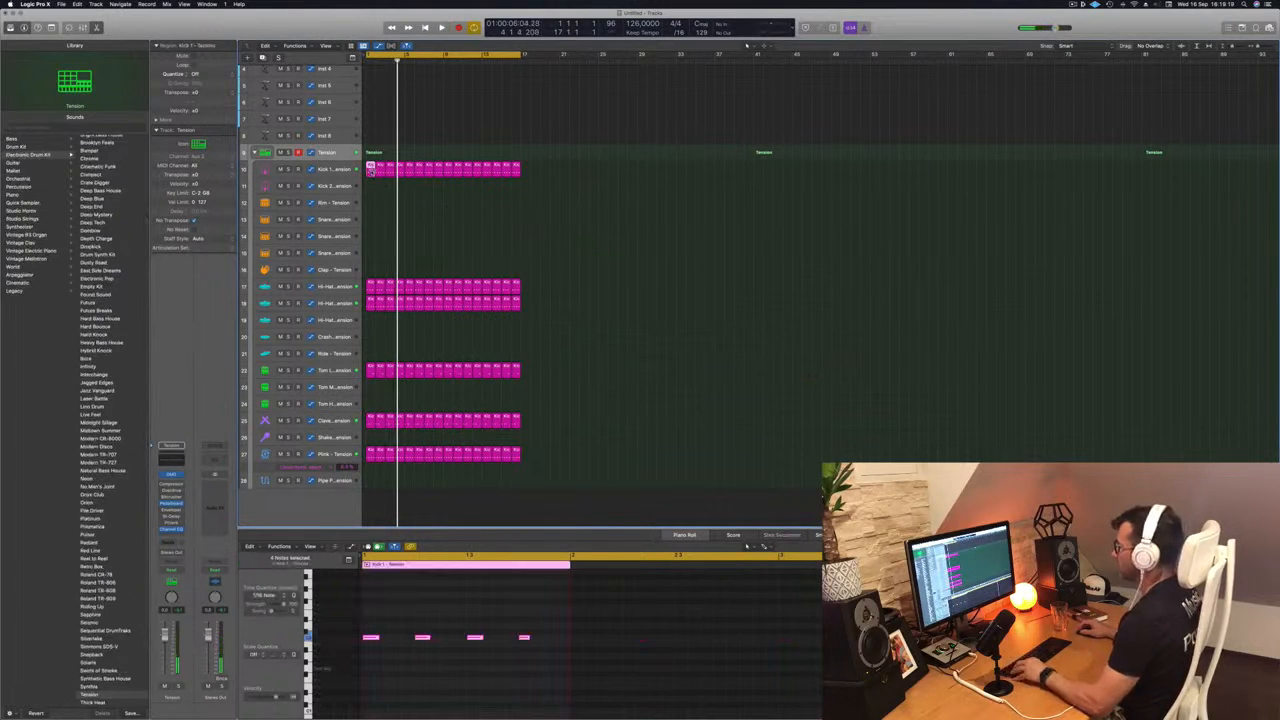
pyautogui.moveTo(370, 172); pyautogui.dragTo(370, 222)
pyautogui.click(372, 649)
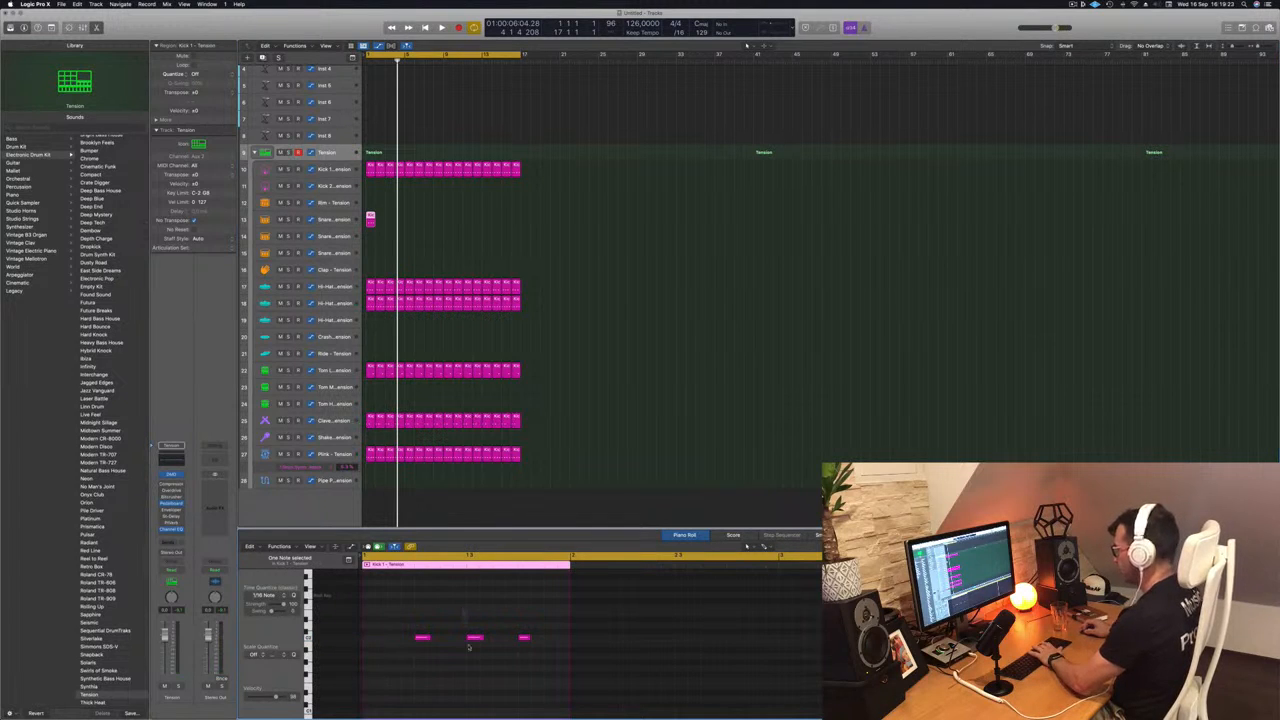
pyautogui.press('space')
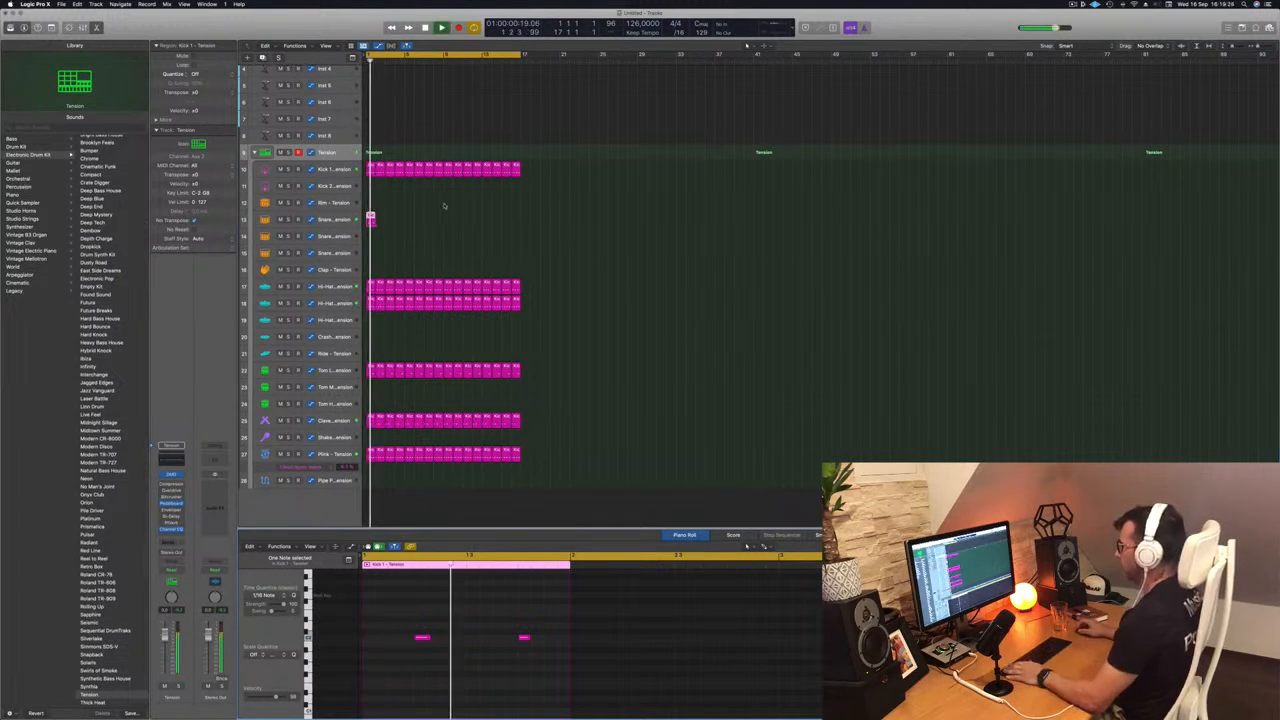
pyautogui.moveTo(369, 218); pyautogui.dragTo(458, 222)
pyautogui.press('space')
# - Set Snare 1's Drum Synth to a larger Size, minimum Tension and Tone about 73%, and transpose all its notes up
pyautogui.click(330, 219)
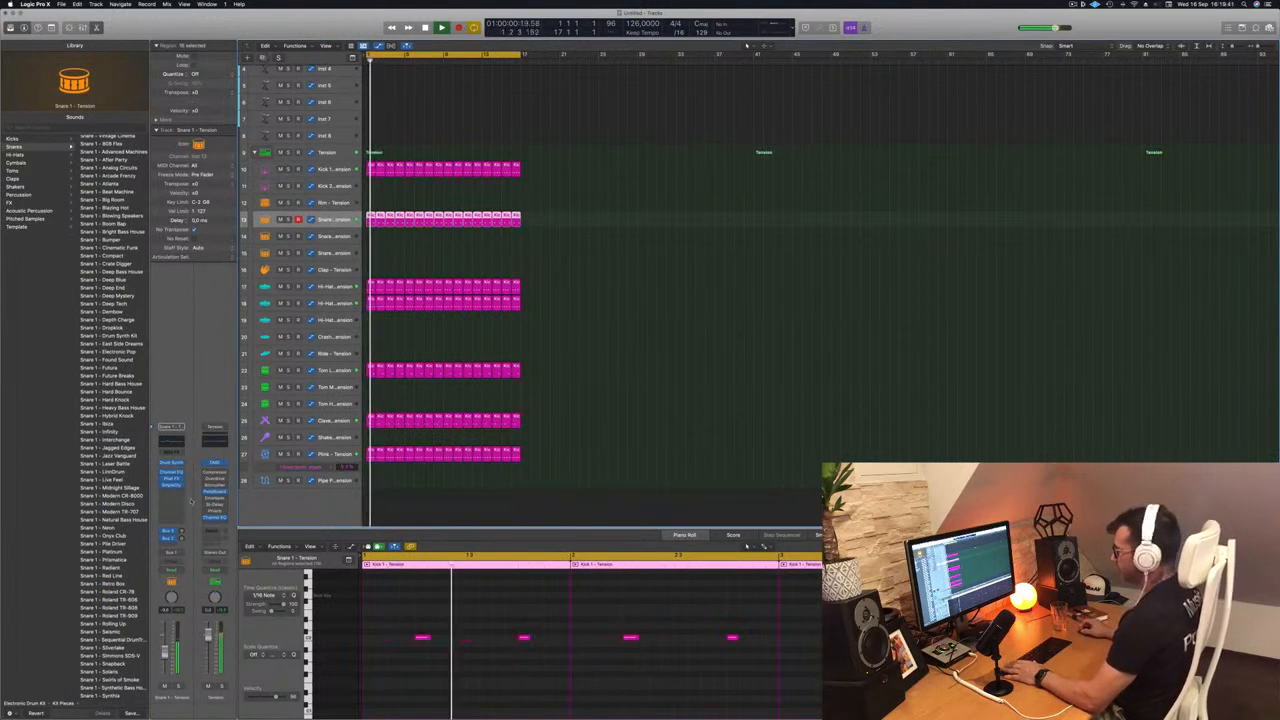
pyautogui.click(172, 463)
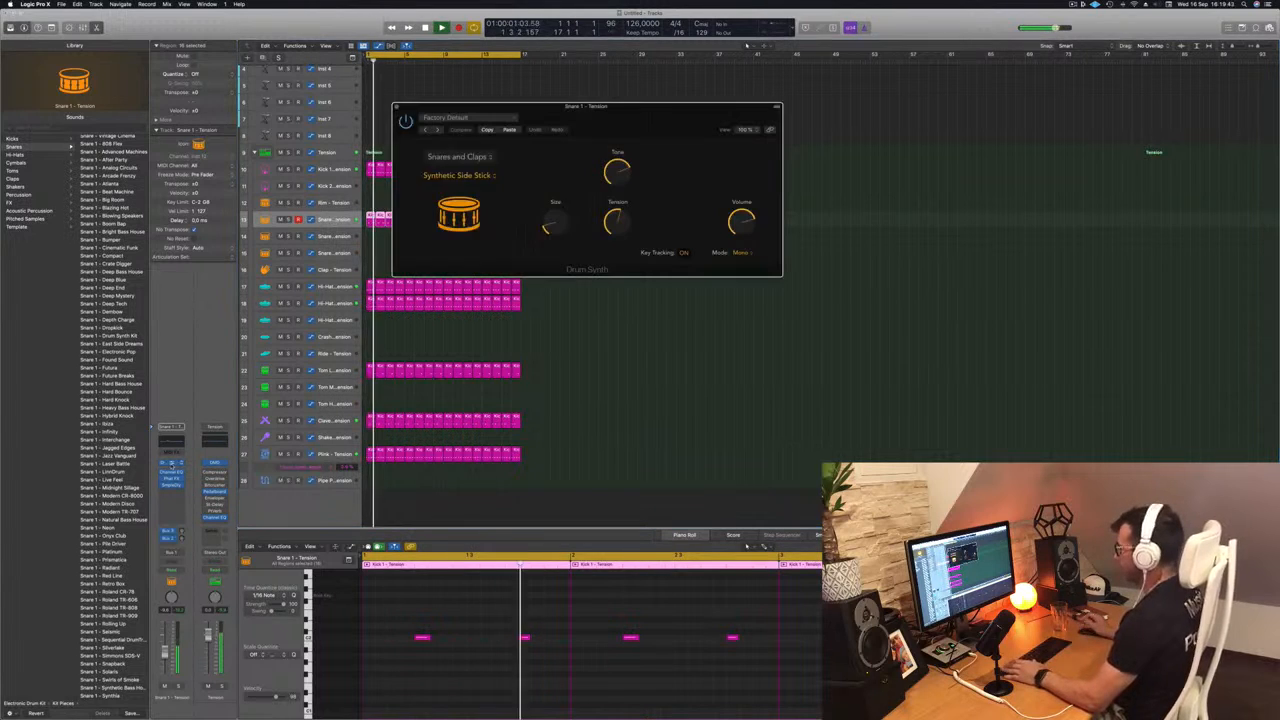
pyautogui.moveTo(624, 118); pyautogui.dragTo(764, 205)
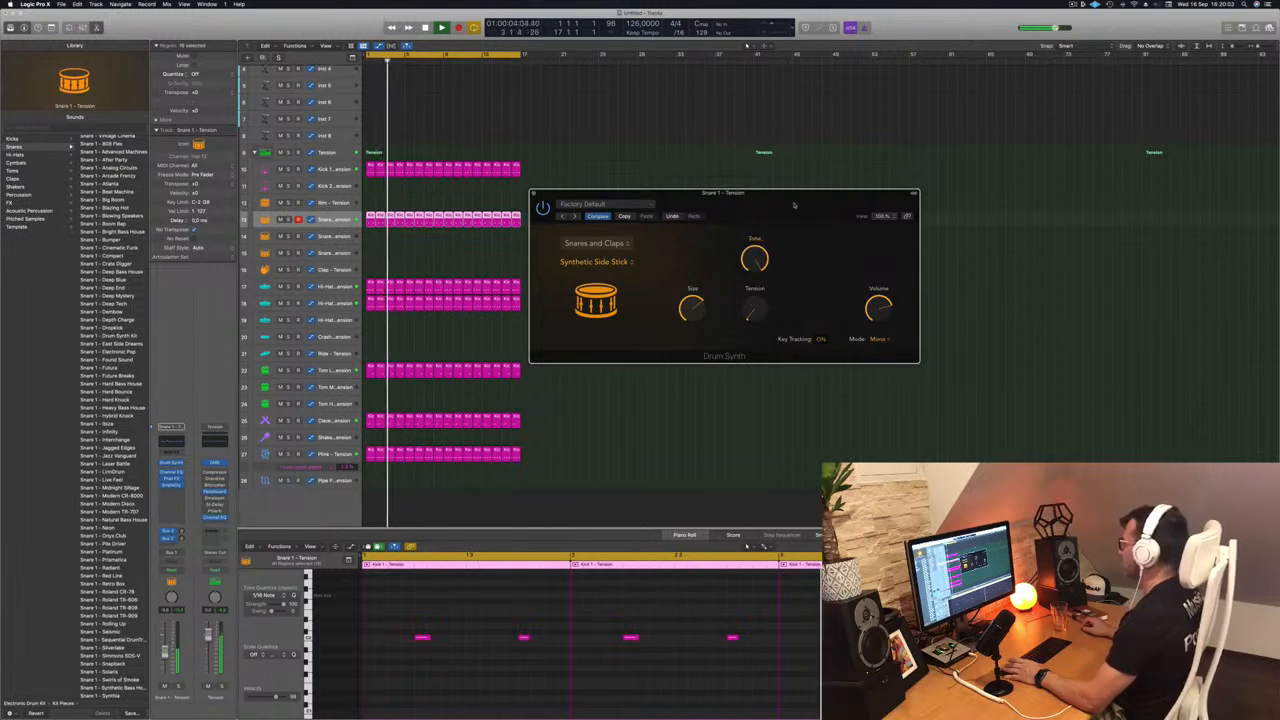
pyautogui.moveTo(798, 204); pyautogui.dragTo(786, 196)
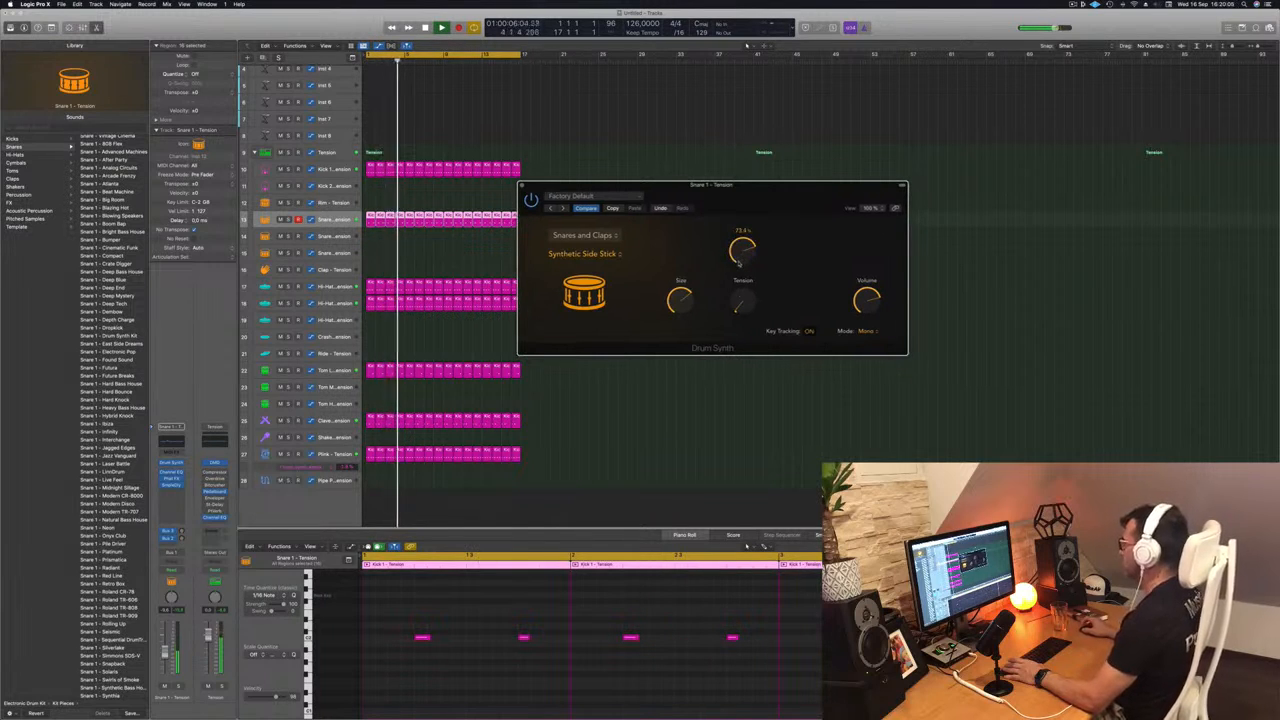
pyautogui.moveTo(807, 194); pyautogui.dragTo(857, 136)
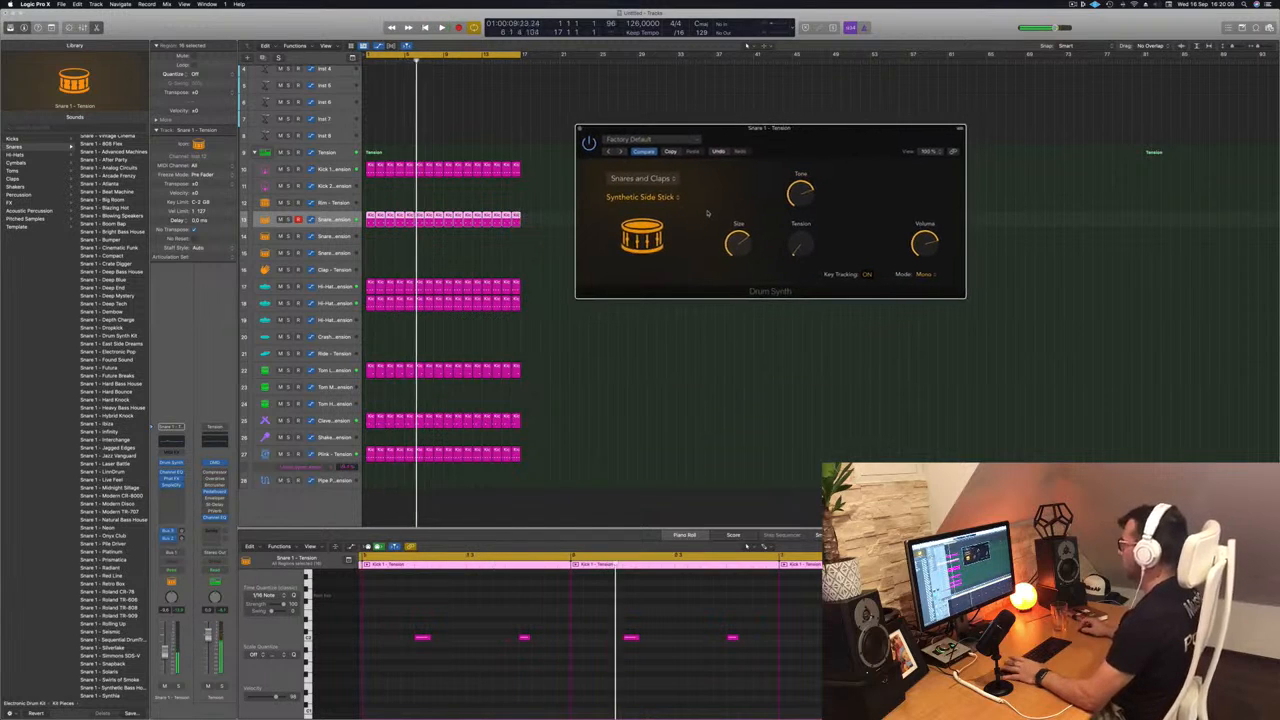
pyautogui.click(475, 677)
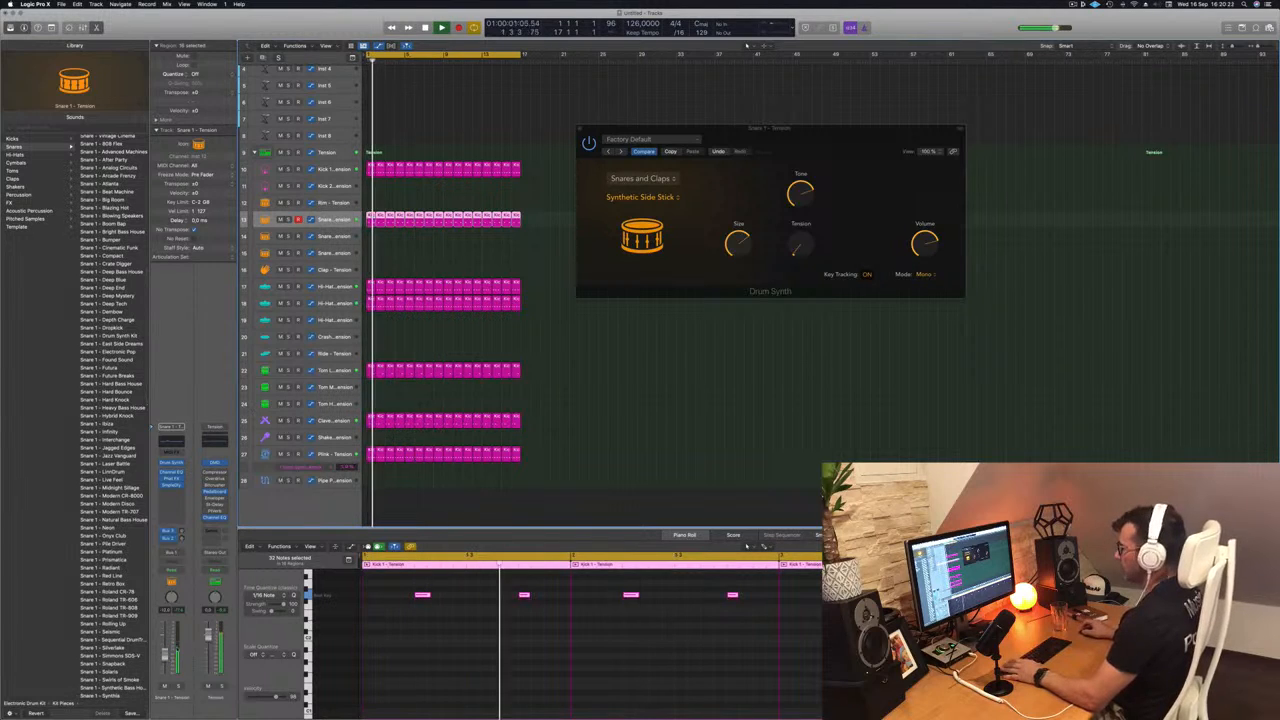
# - Insert a stereo SilverVerb reverb on the Snare 1 channel
pyautogui.click(170, 493)
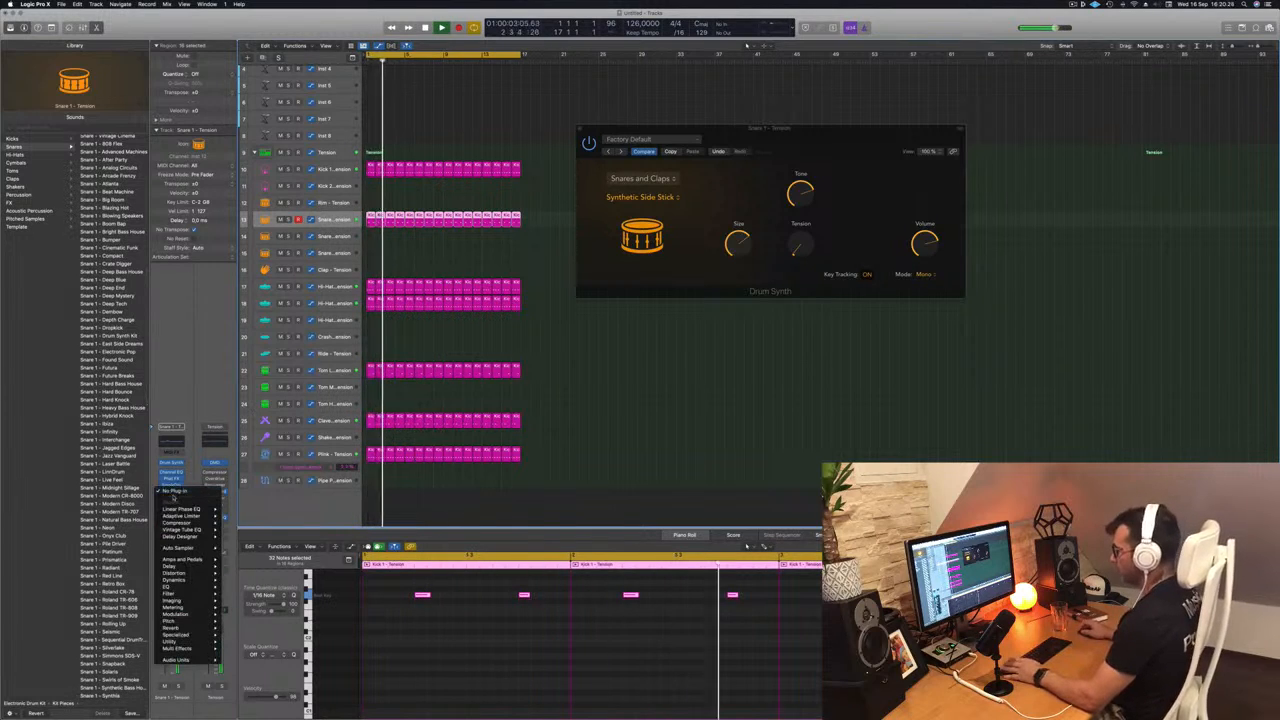
pyautogui.moveTo(195, 516)
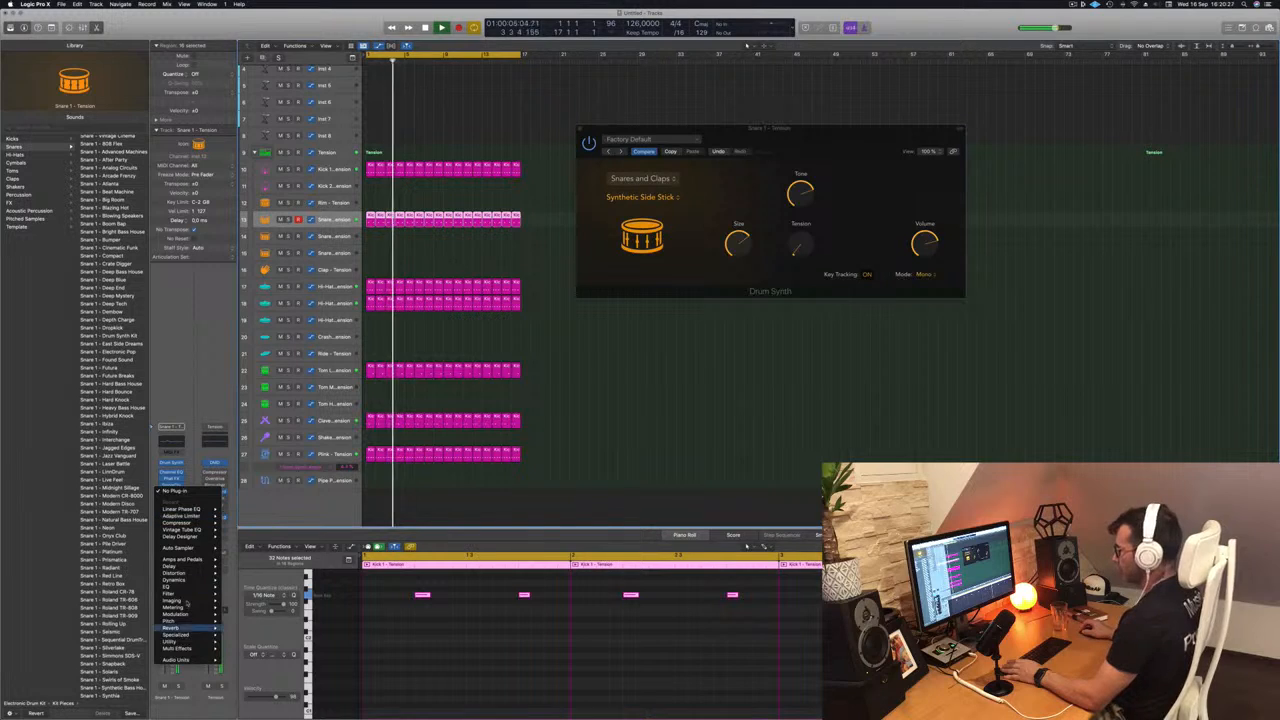
pyautogui.moveTo(180, 628)
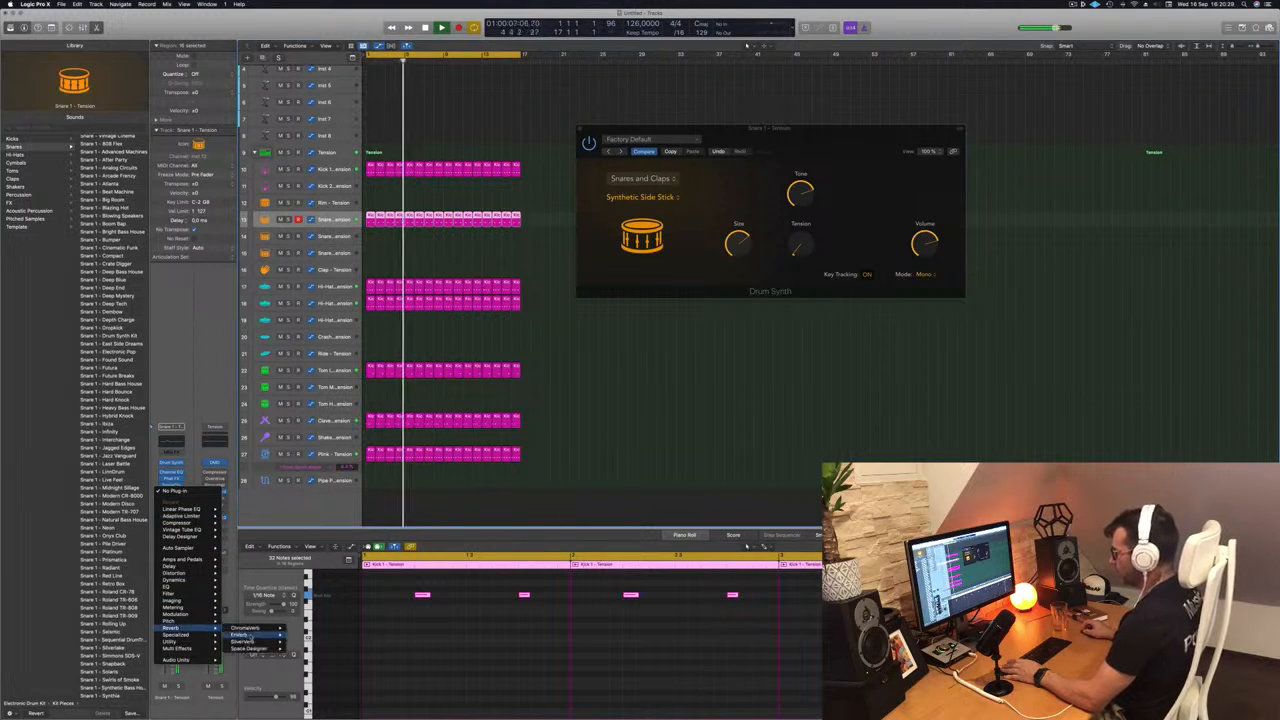
pyautogui.moveTo(246, 641)
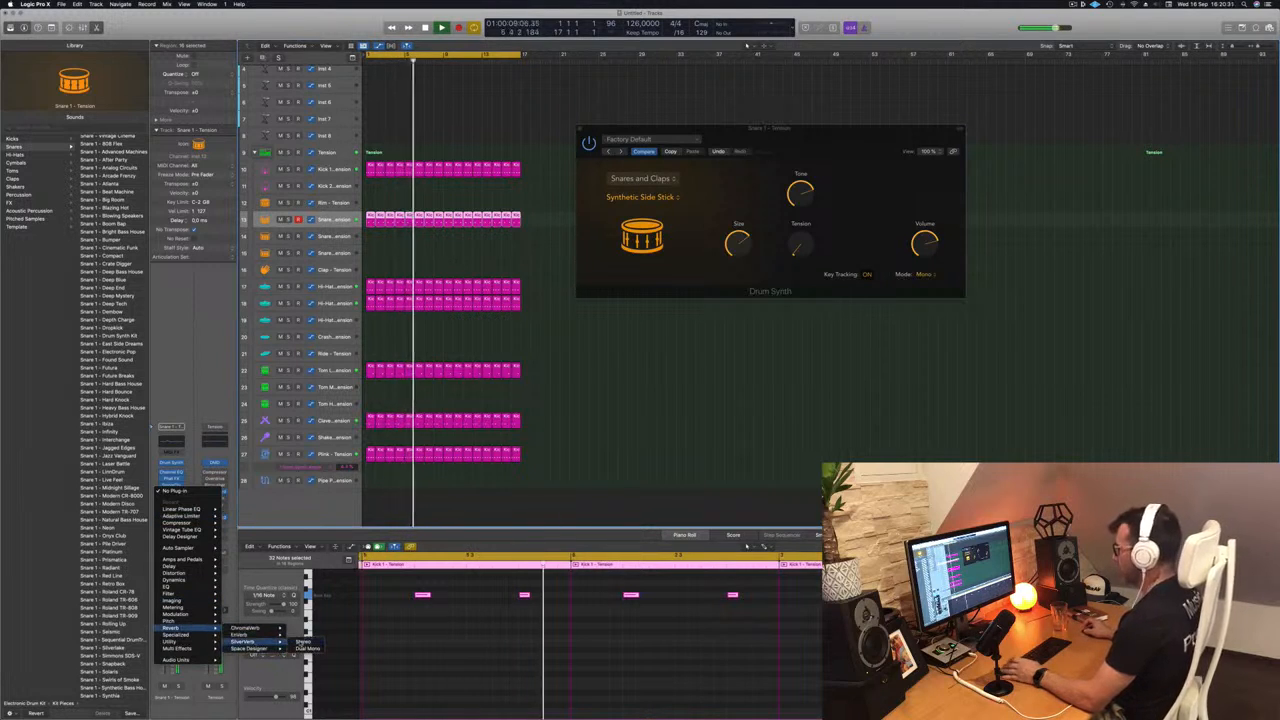
pyautogui.click(302, 641)
pyautogui.moveTo(706, 115); pyautogui.dragTo(596, 141)
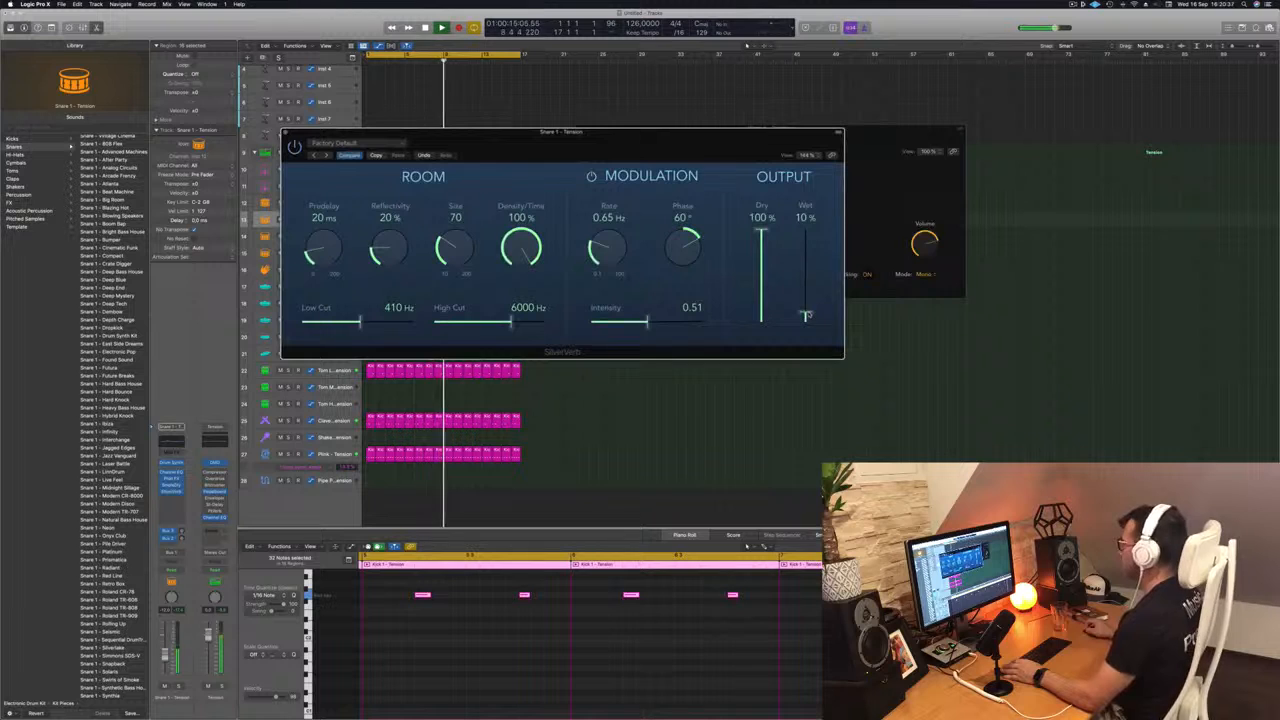
# - Set the Snare 1 SilverVerb to Size 48, Density/Time 29% and Wet 15%
pyautogui.moveTo(713, 143); pyautogui.dragTo(926, 125)
pyautogui.moveTo(675, 229); pyautogui.dragTo(676, 240)
pyautogui.moveTo(1018, 297); pyautogui.dragTo(1018, 293)
pyautogui.moveTo(733, 236); pyautogui.dragTo(738, 239)
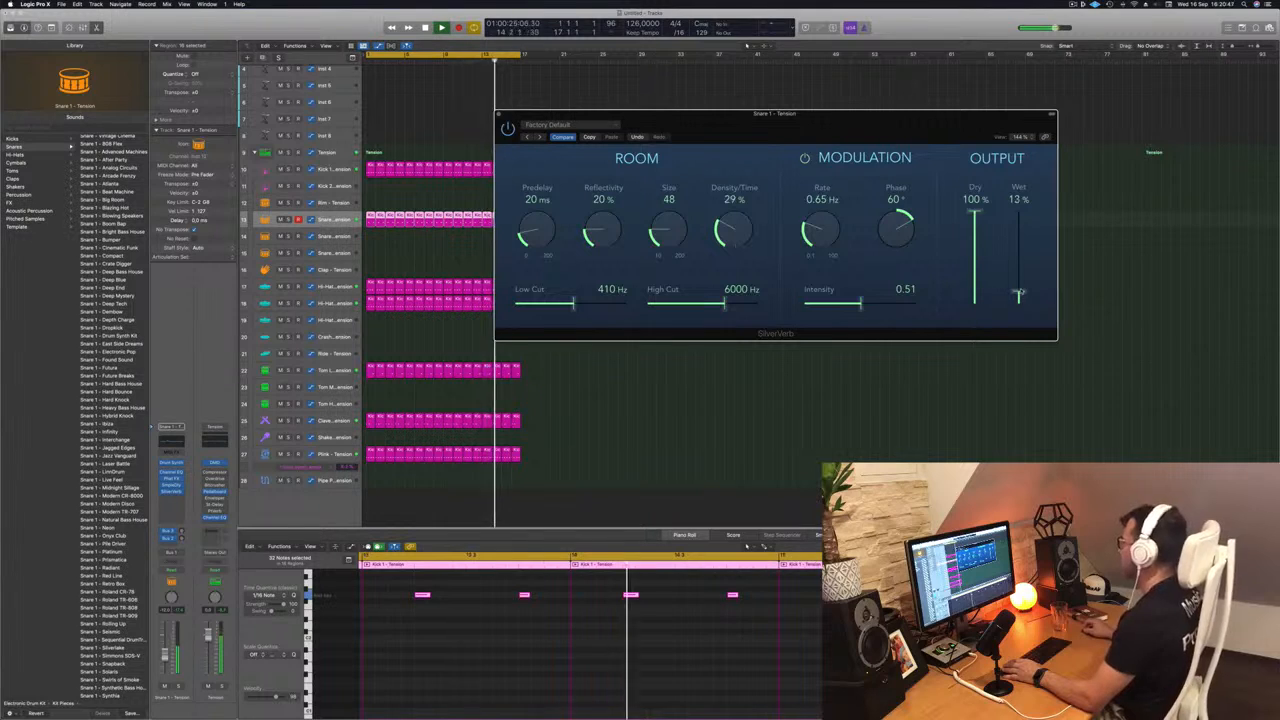
pyautogui.moveTo(1020, 291); pyautogui.dragTo(1020, 292)
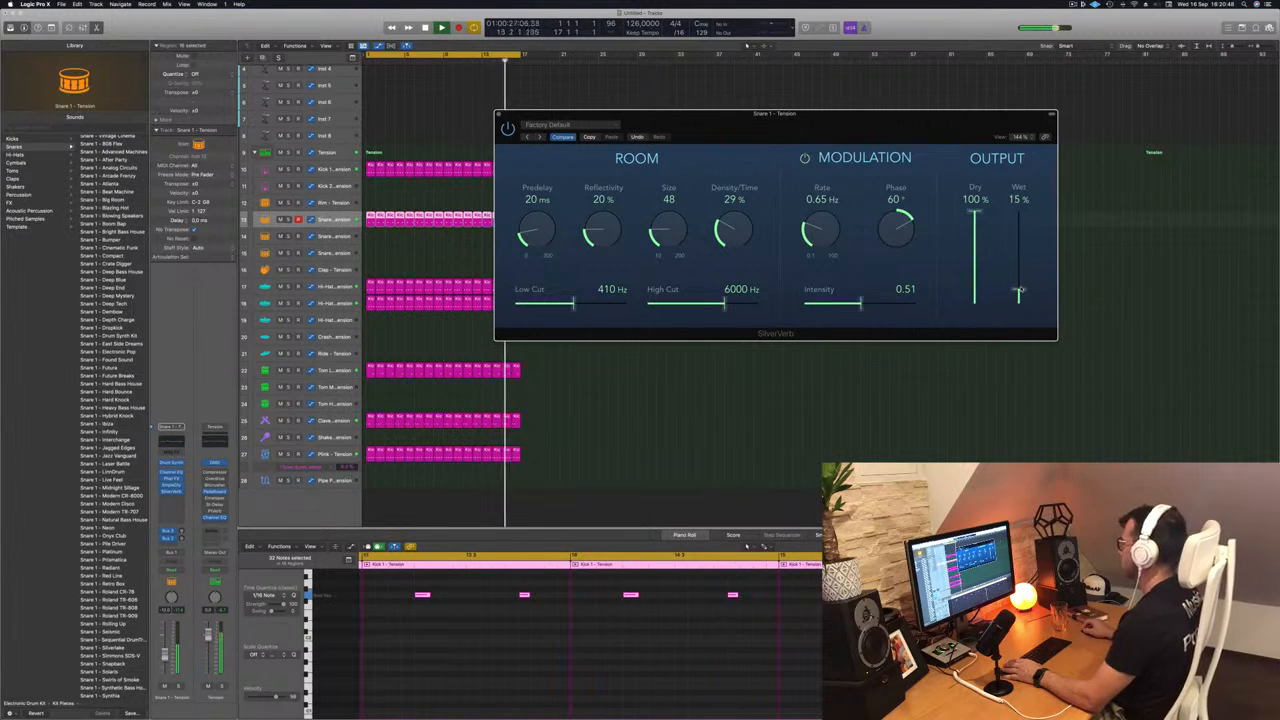
# - Set the Snare 1 SilverVerb to Predelay 13 ms, Reflectivity 50% and Size 26
pyautogui.moveTo(877, 124); pyautogui.dragTo(888, 124)
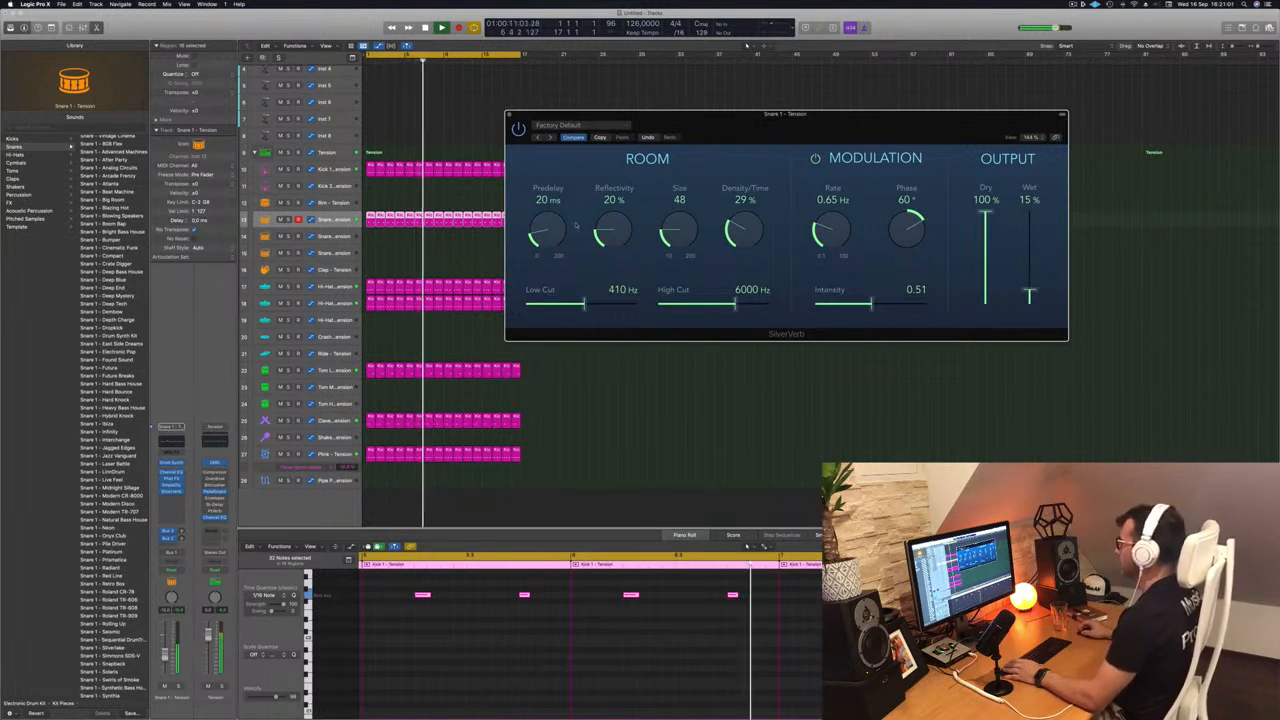
pyautogui.moveTo(547, 231); pyautogui.dragTo(611, 214)
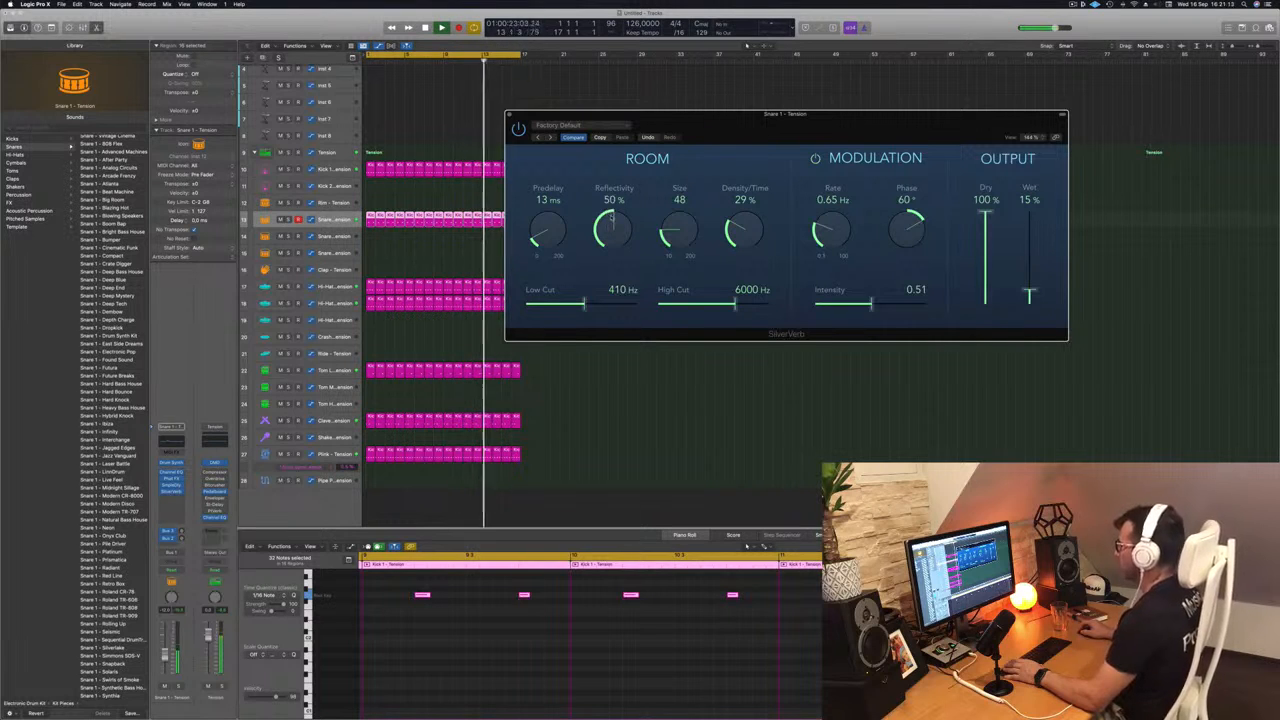
pyautogui.moveTo(611, 216); pyautogui.dragTo(614, 217)
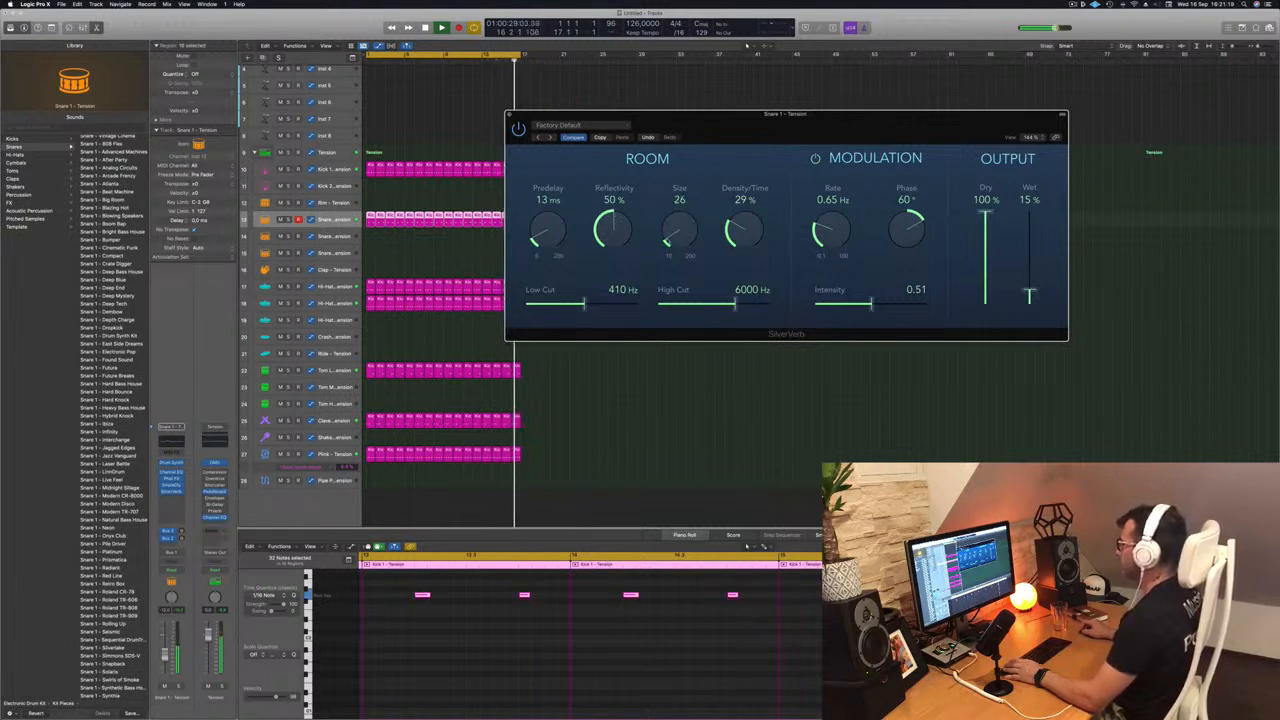
pyautogui.moveTo(667, 241)
pyautogui.mouseDown()
pyautogui.moveTo(672, 228)
pyautogui.moveTo(669, 238)
pyautogui.mouseUp()
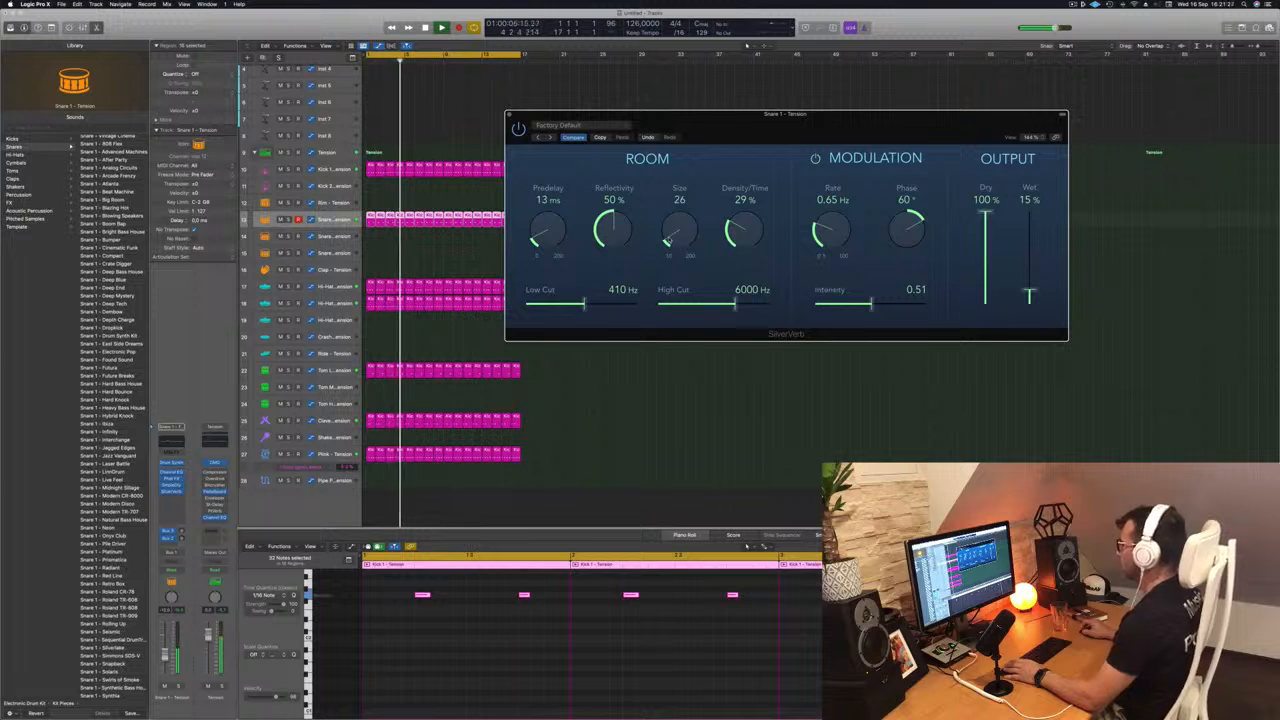
# - Raise the SilverVerb High Cut to 12000 Hz and modulation Intensity to 1.00, comparing the sound with modulation off and on
pyautogui.moveTo(736, 304); pyautogui.dragTo(798, 308)
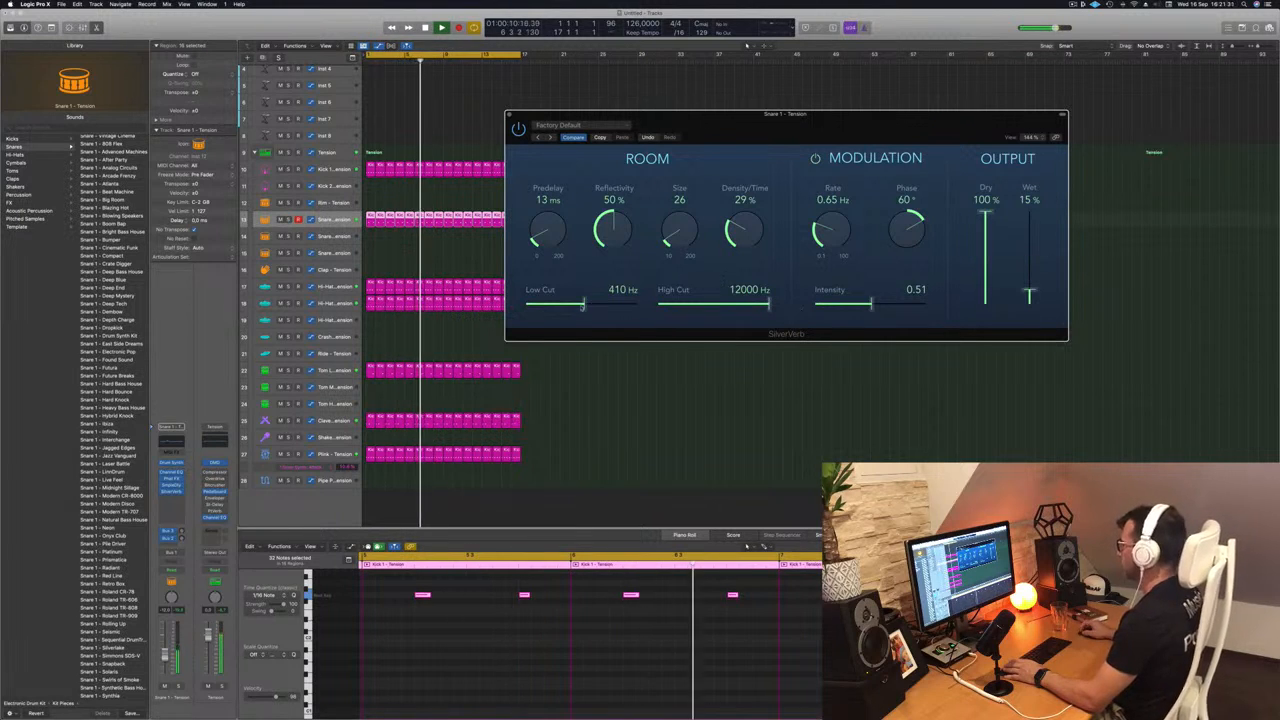
pyautogui.moveTo(870, 303); pyautogui.dragTo(935, 308)
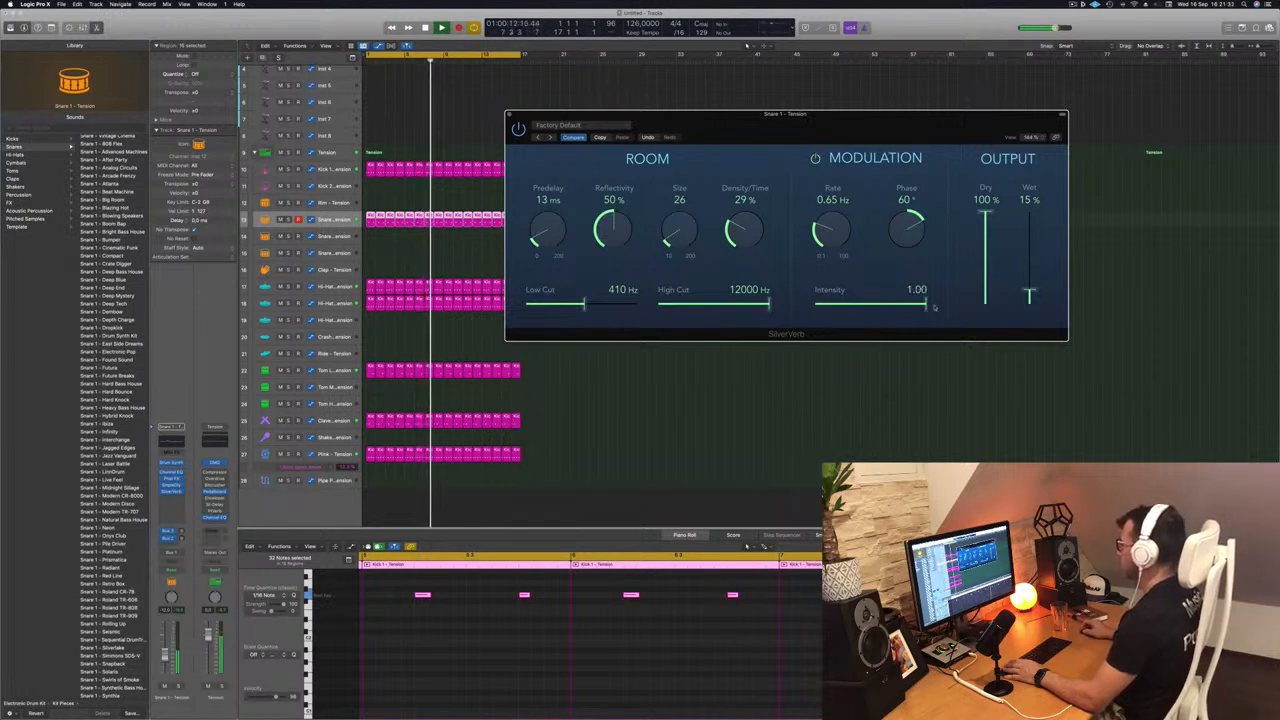
pyautogui.click(815, 158)
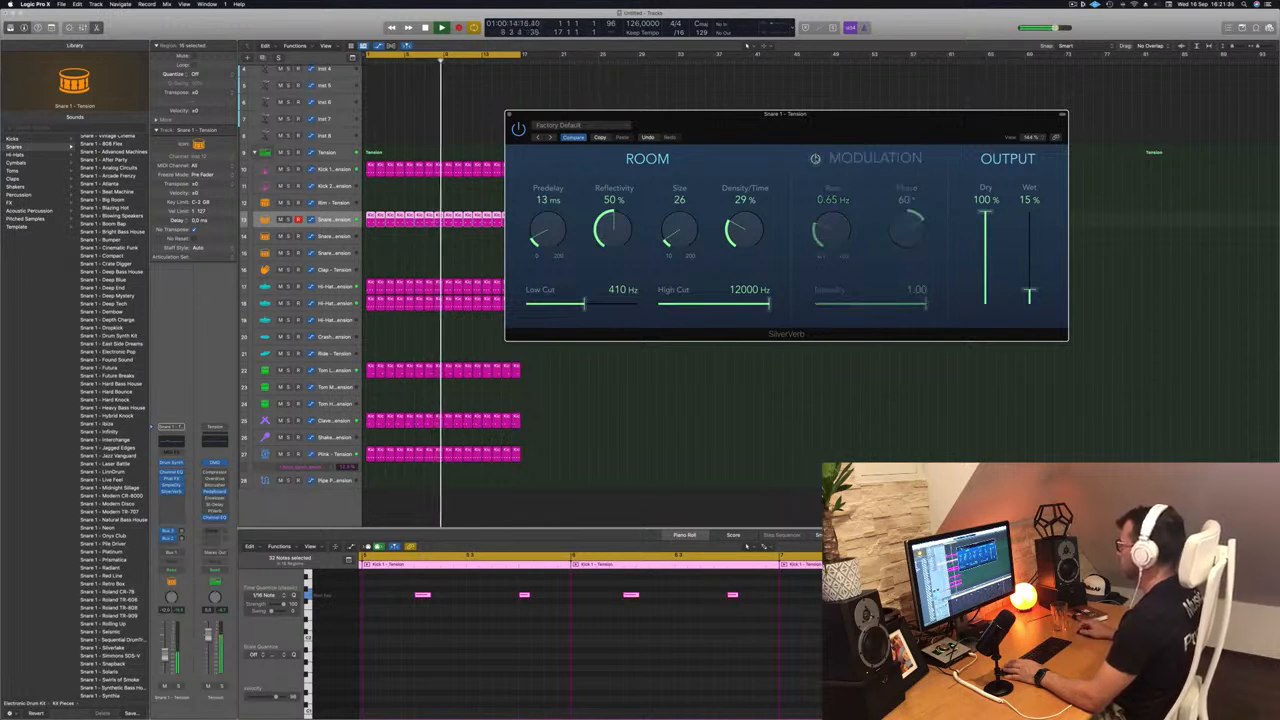
pyautogui.click(816, 159)
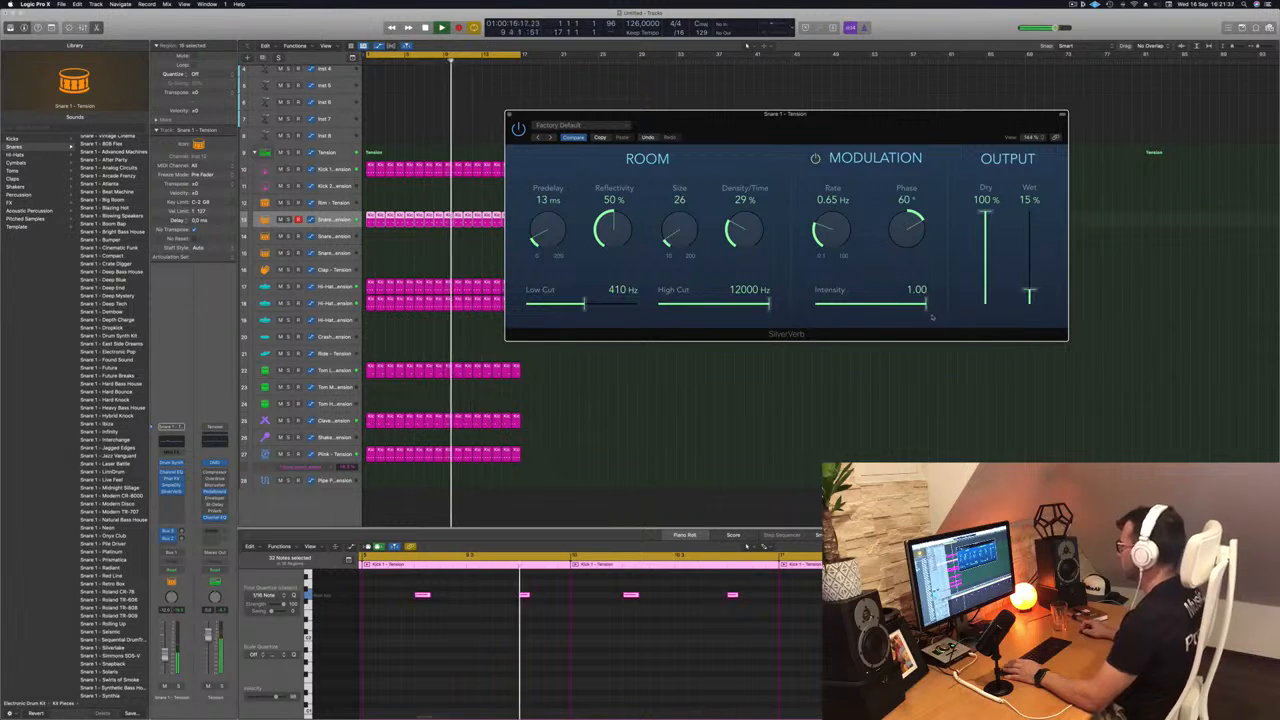
# - Fine-tune the SilverVerb Wet level to 13% and close the Snare 1 plug-in windows
pyautogui.moveTo(1029, 296); pyautogui.dragTo(1030, 291)
pyautogui.click(518, 129)
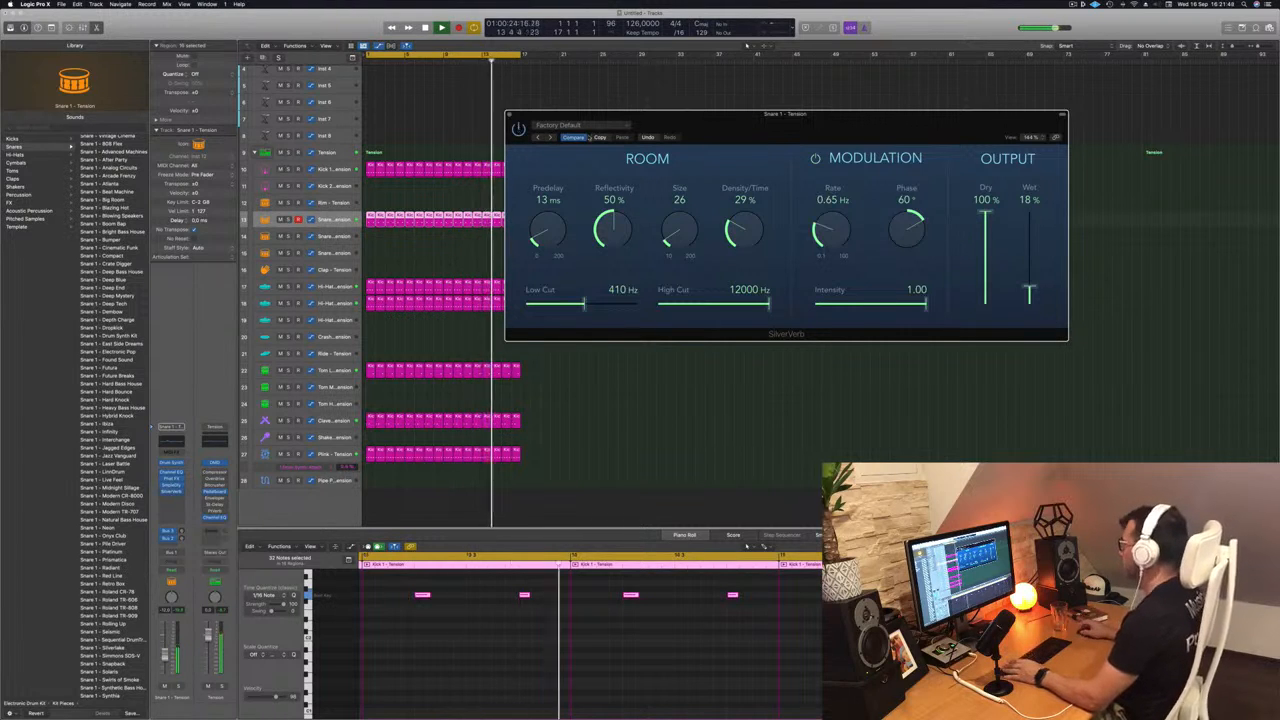
pyautogui.moveTo(716, 126); pyautogui.dragTo(739, 131)
pyautogui.moveTo(1052, 297)
pyautogui.mouseDown()
pyautogui.moveTo(1053, 214)
pyautogui.moveTo(1052, 296)
pyautogui.mouseUp()
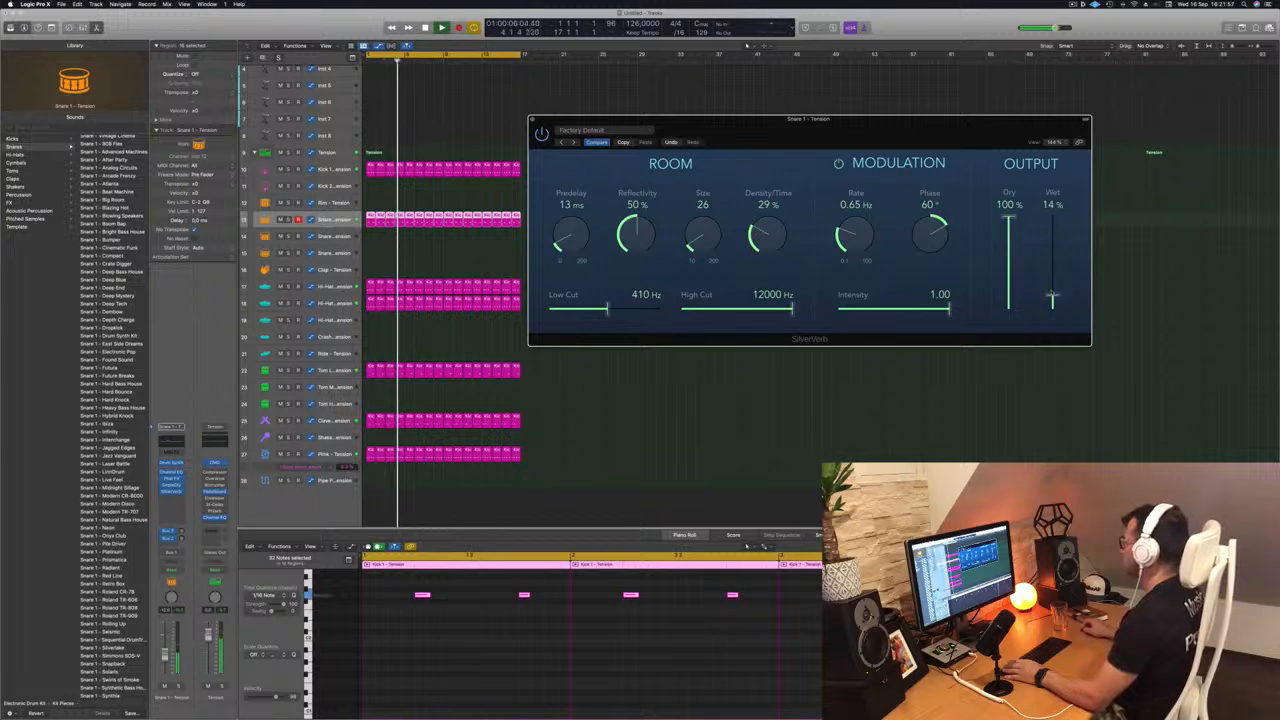
pyautogui.moveTo(715, 120); pyautogui.dragTo(723, 123)
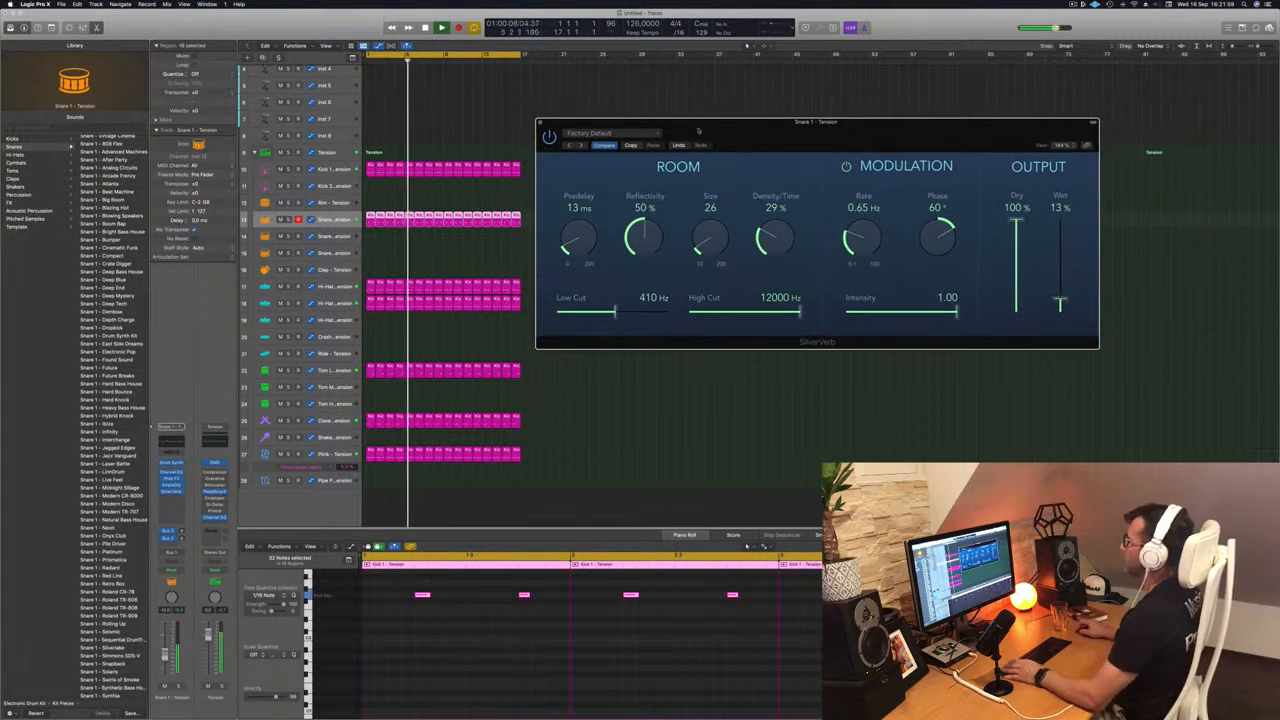
pyautogui.click(540, 124)
pyautogui.press('Return')
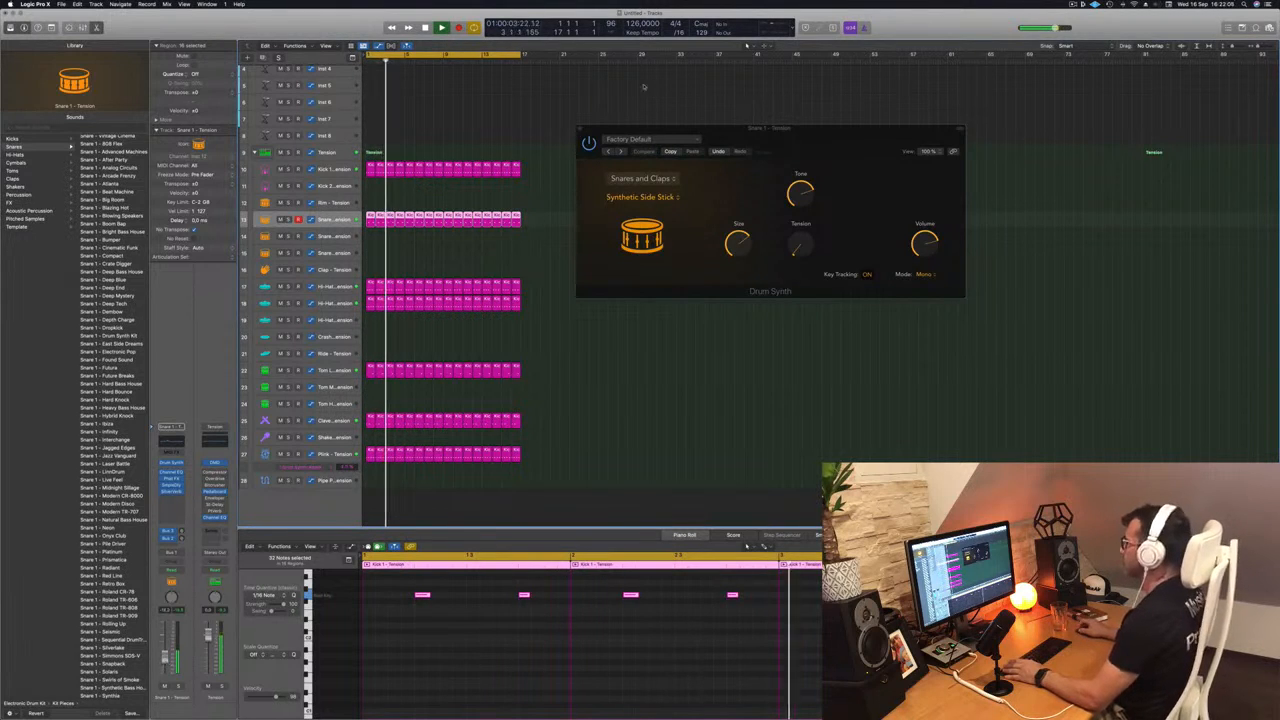
pyautogui.click(580, 131)
# - Open Alchemy on the Inst 1 track and load the 1963 Semi-Acoustic Thumb preset from the Bass category
pyautogui.scroll(3, 497, 120)
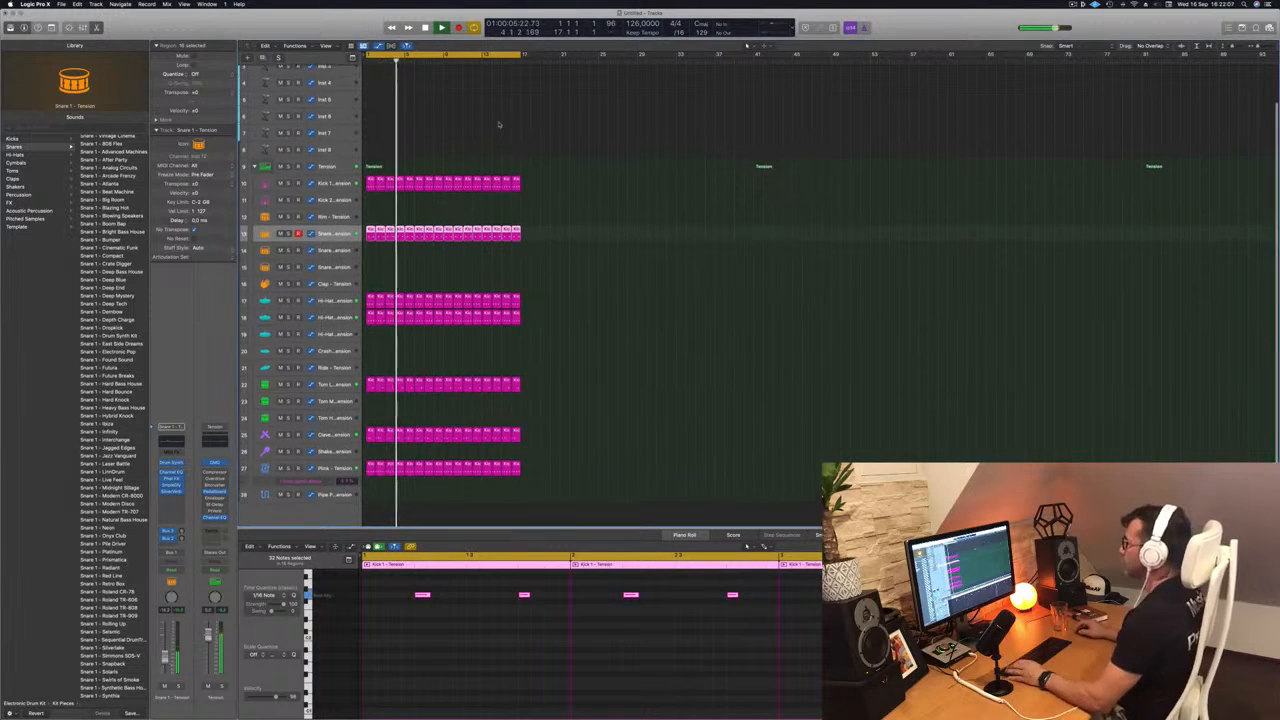
pyautogui.click(322, 76)
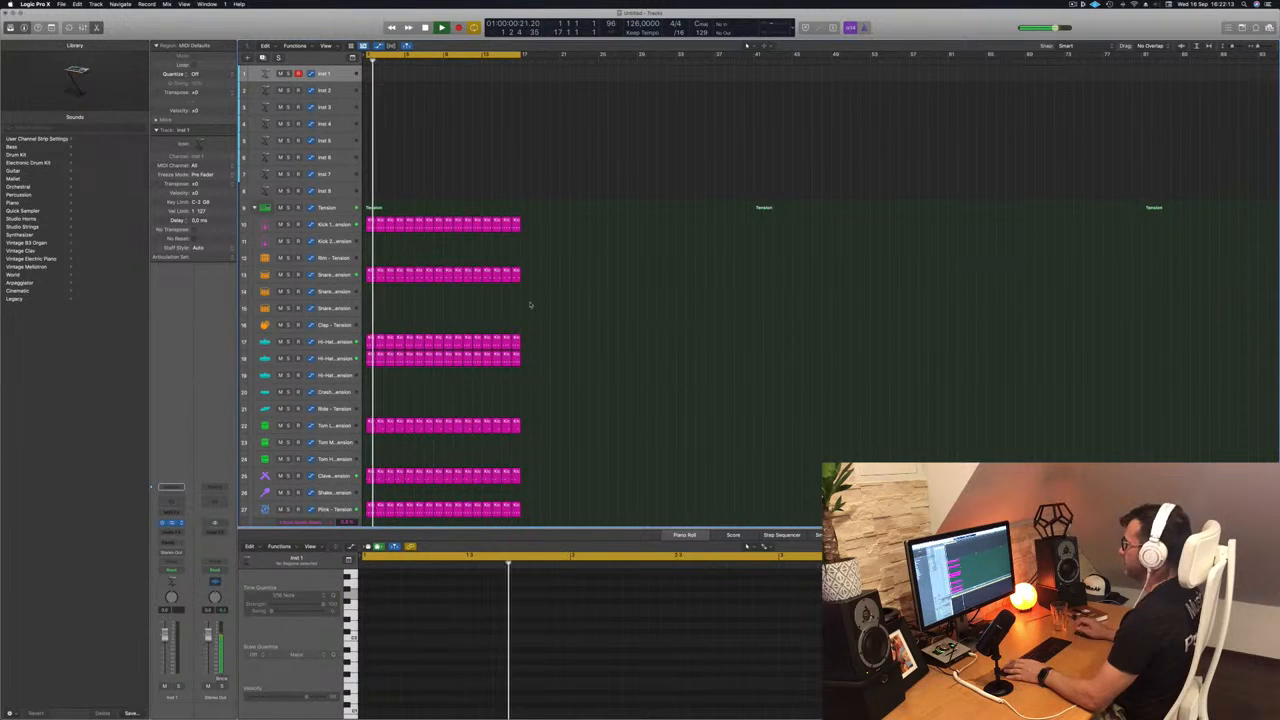
pyautogui.press('v')
pyautogui.moveTo(661, 106); pyautogui.dragTo(815, 108)
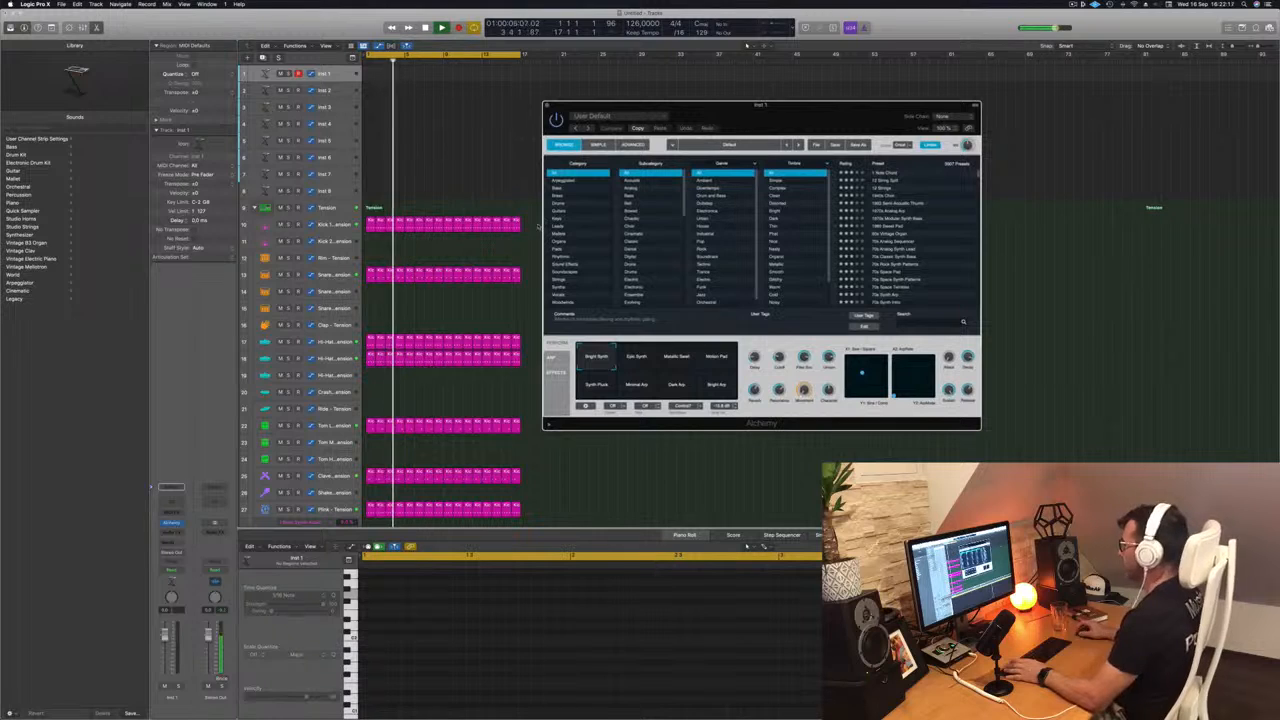
pyautogui.click(580, 188)
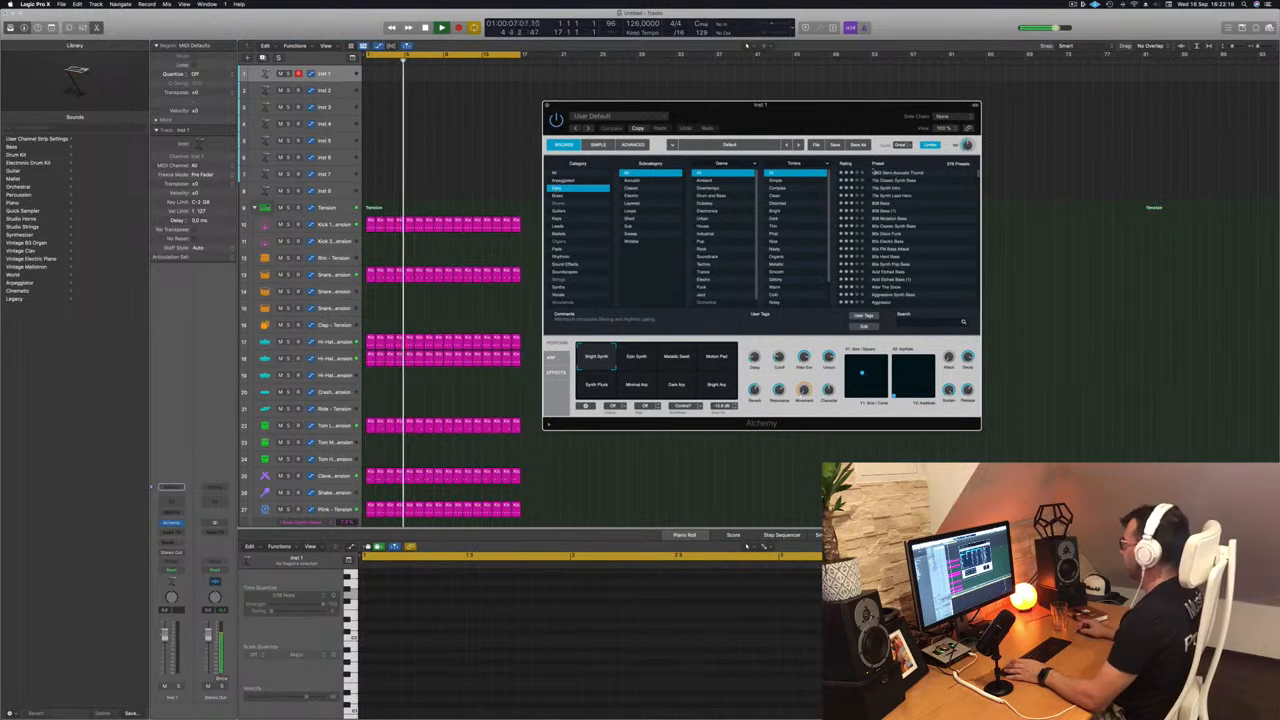
pyautogui.click(917, 175)
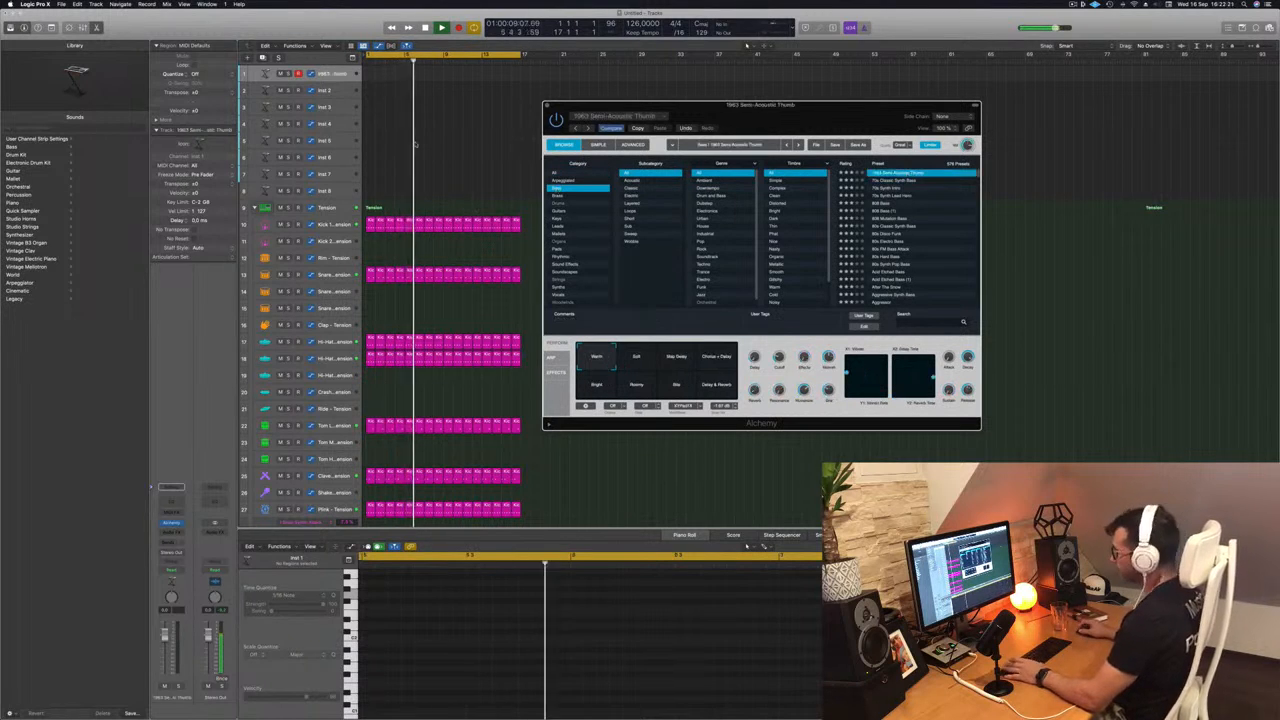
# - Open Musical Typing, play repeated low notes on the bass and lower the bass track's channel volume
pyautogui.press('super+k')
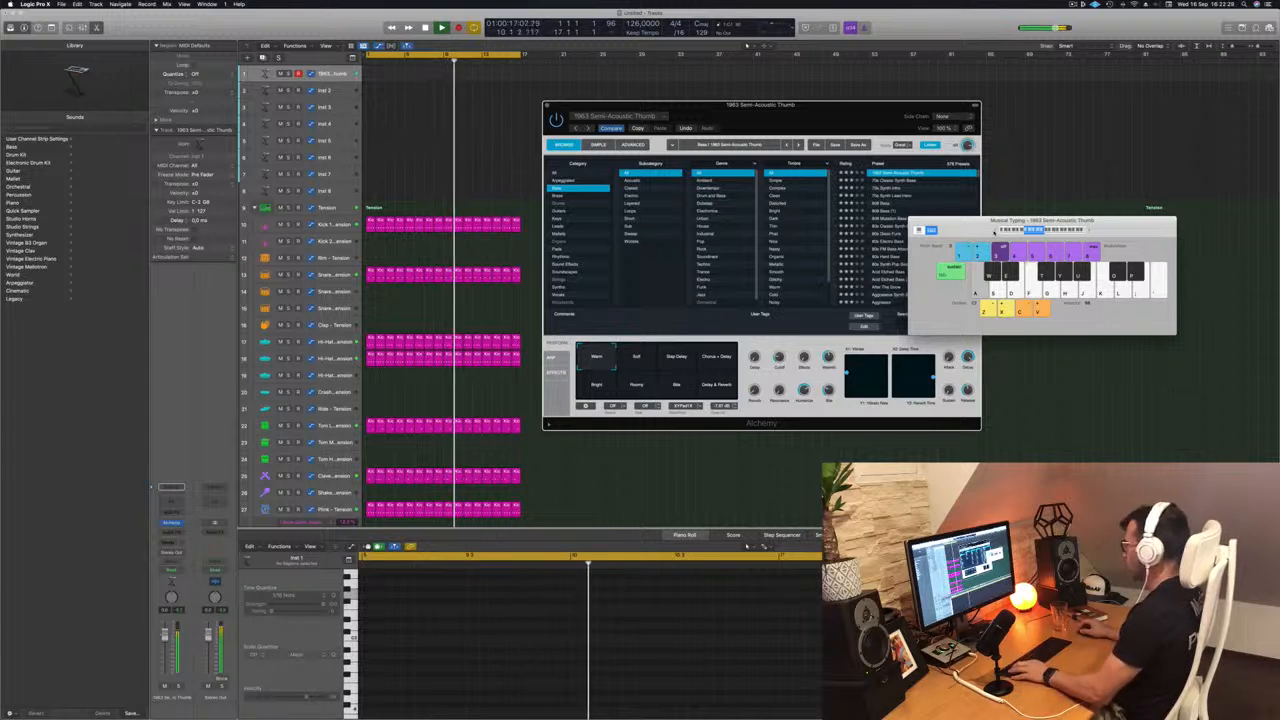
pyautogui.press('a')
pyautogui.press('a')
pyautogui.press('a')
pyautogui.moveTo(165, 634); pyautogui.dragTo(165, 650)
pyautogui.press('a')
pyautogui.press('a')
pyautogui.press('a')
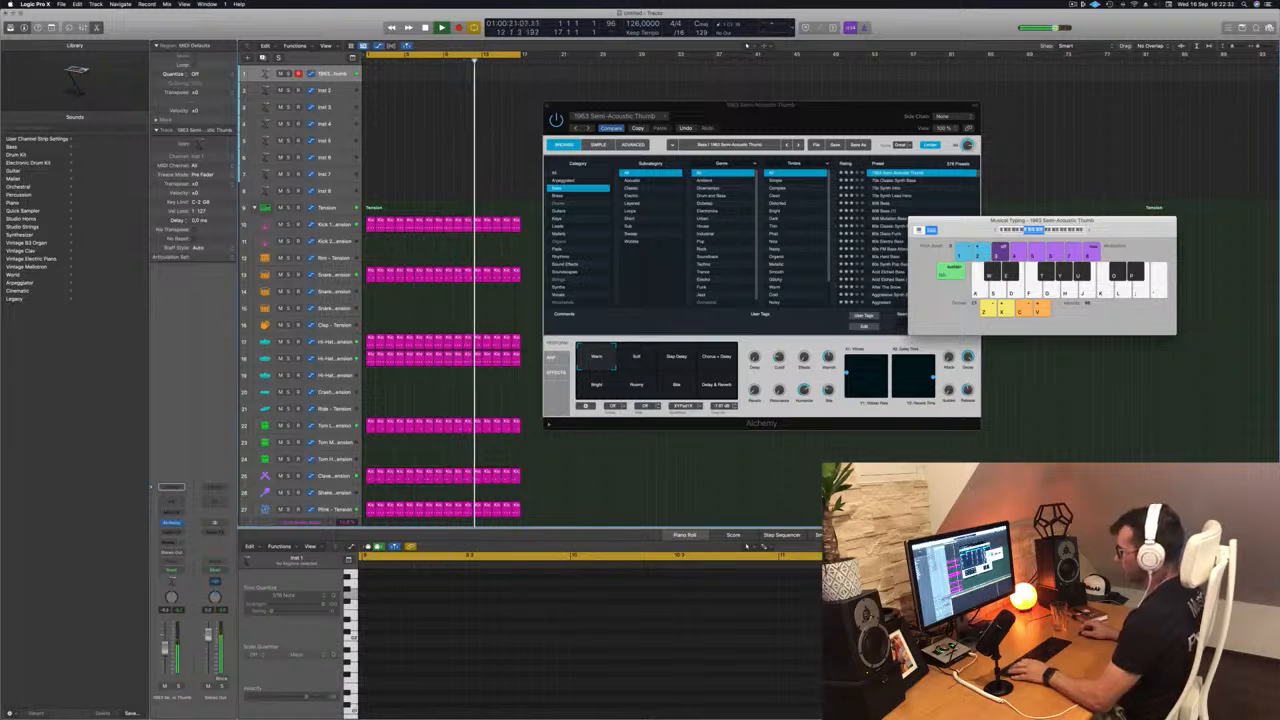
# - Audition the bass sound on various higher notes over the looping drums
pyautogui.press('s')
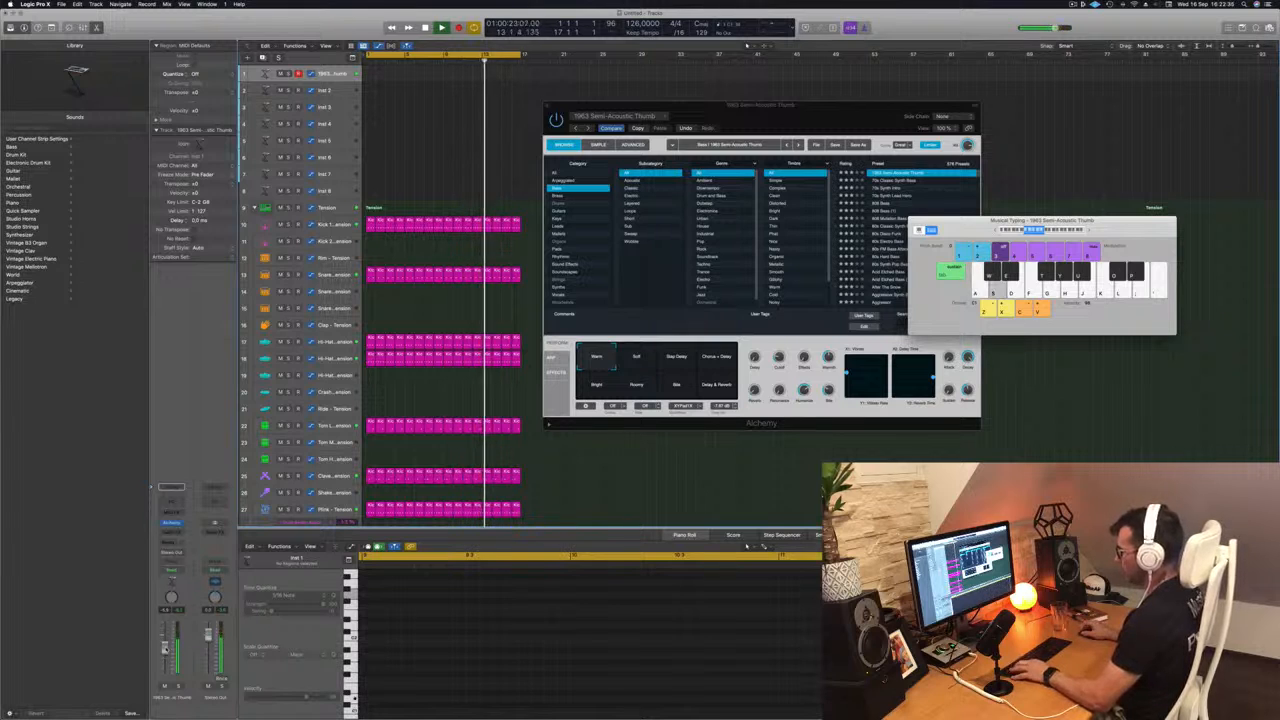
pyautogui.press('k')
pyautogui.press('j')
pyautogui.press('k')
pyautogui.press('l')
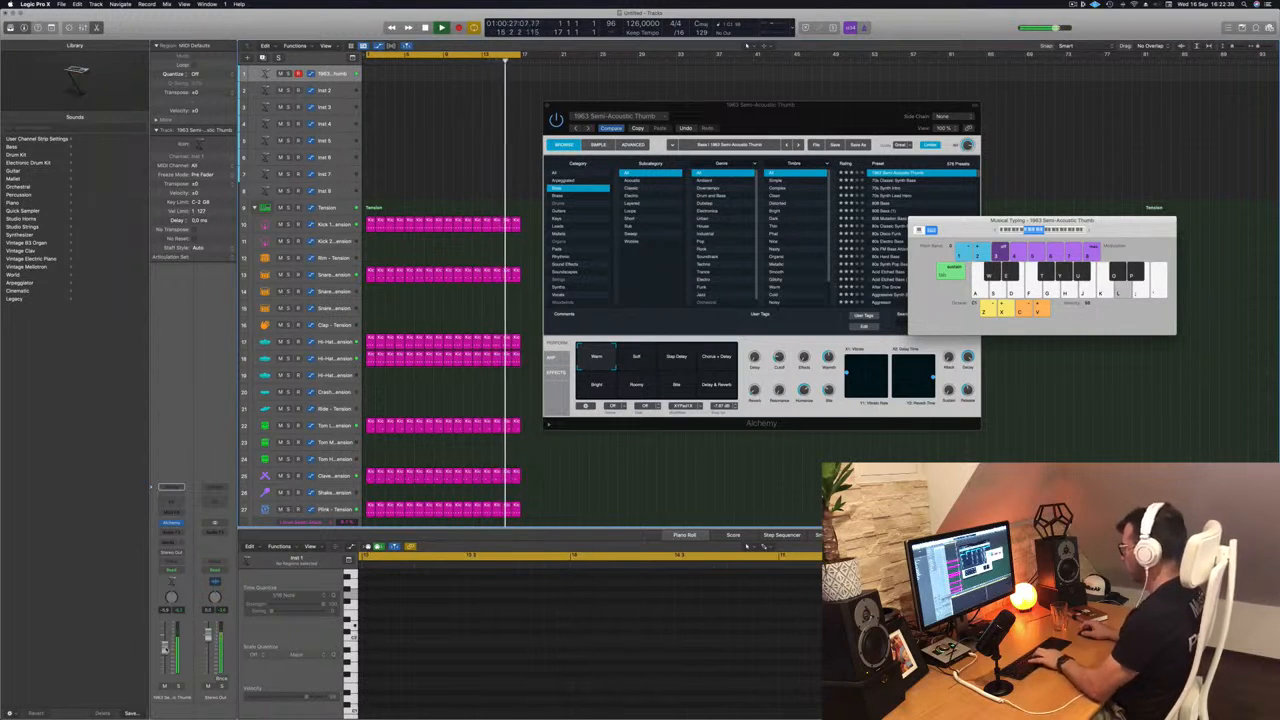
pyautogui.press(';')
pyautogui.press('l')
pyautogui.press('k')
pyautogui.press('k')
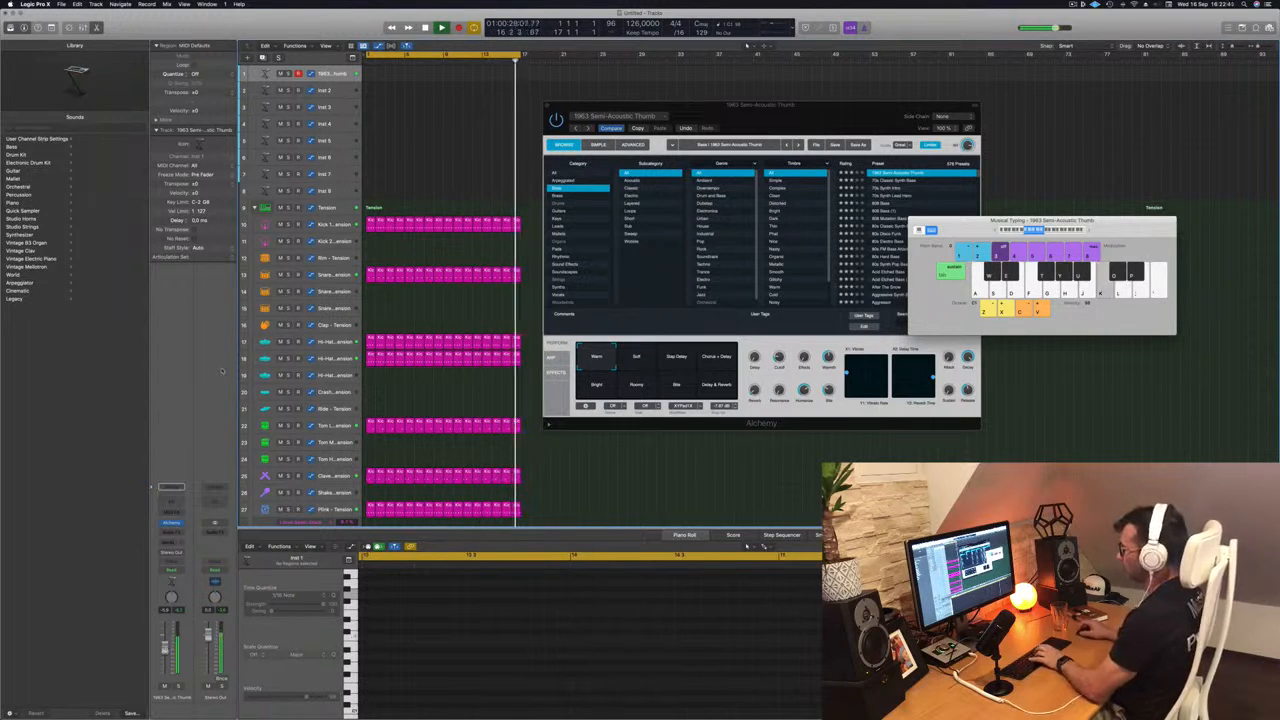
pyautogui.press('l')
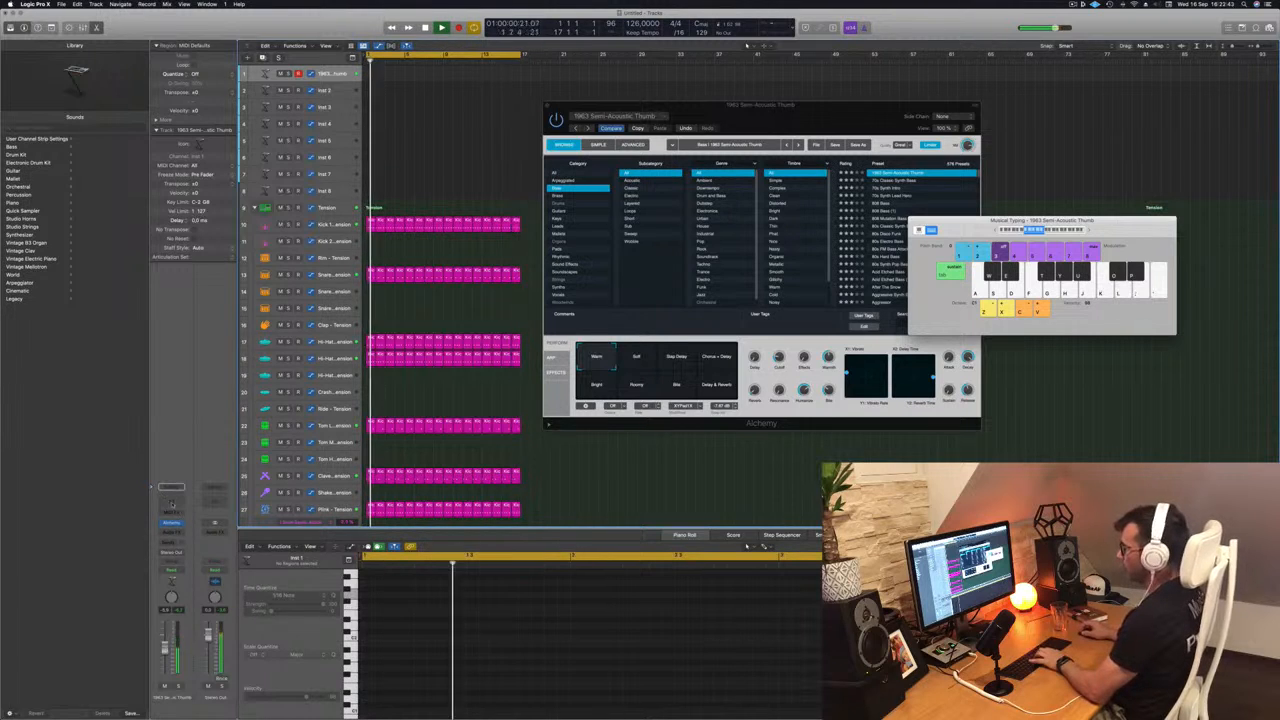
# - Insert a Compressor on the bass channel and play test notes through it
pyautogui.click(171, 487)
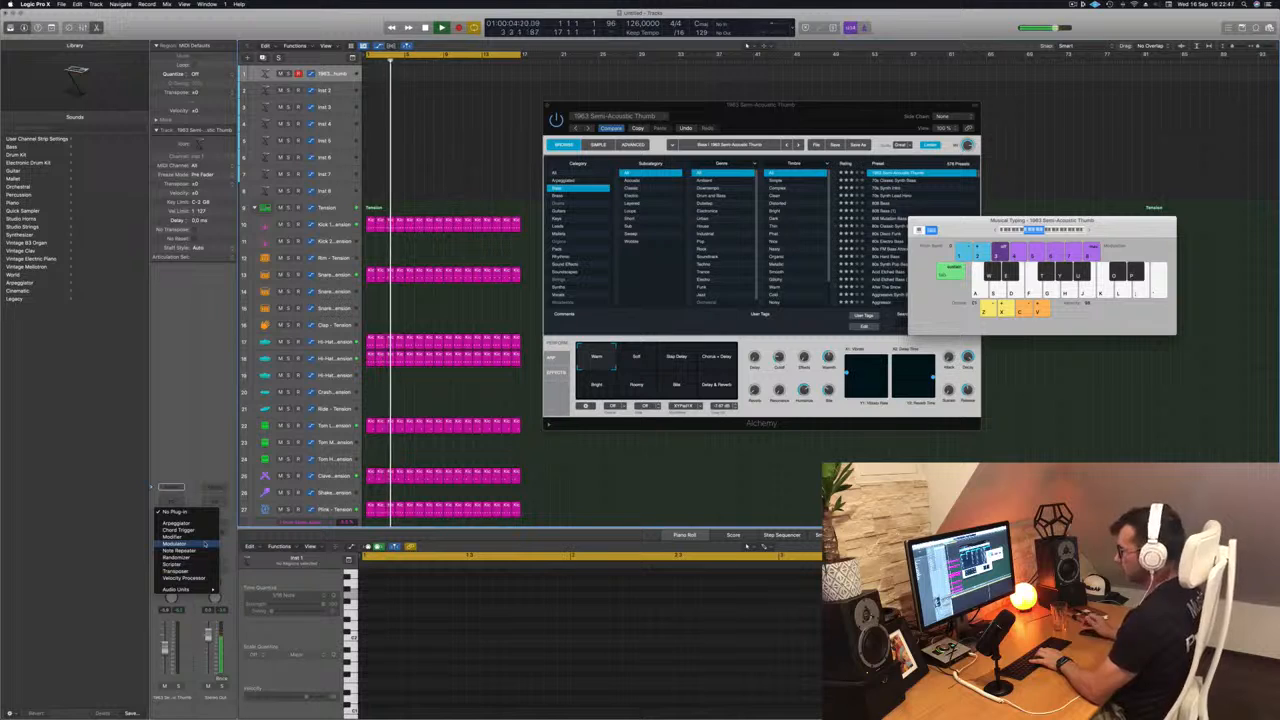
pyautogui.click(174, 543)
pyautogui.click(171, 537)
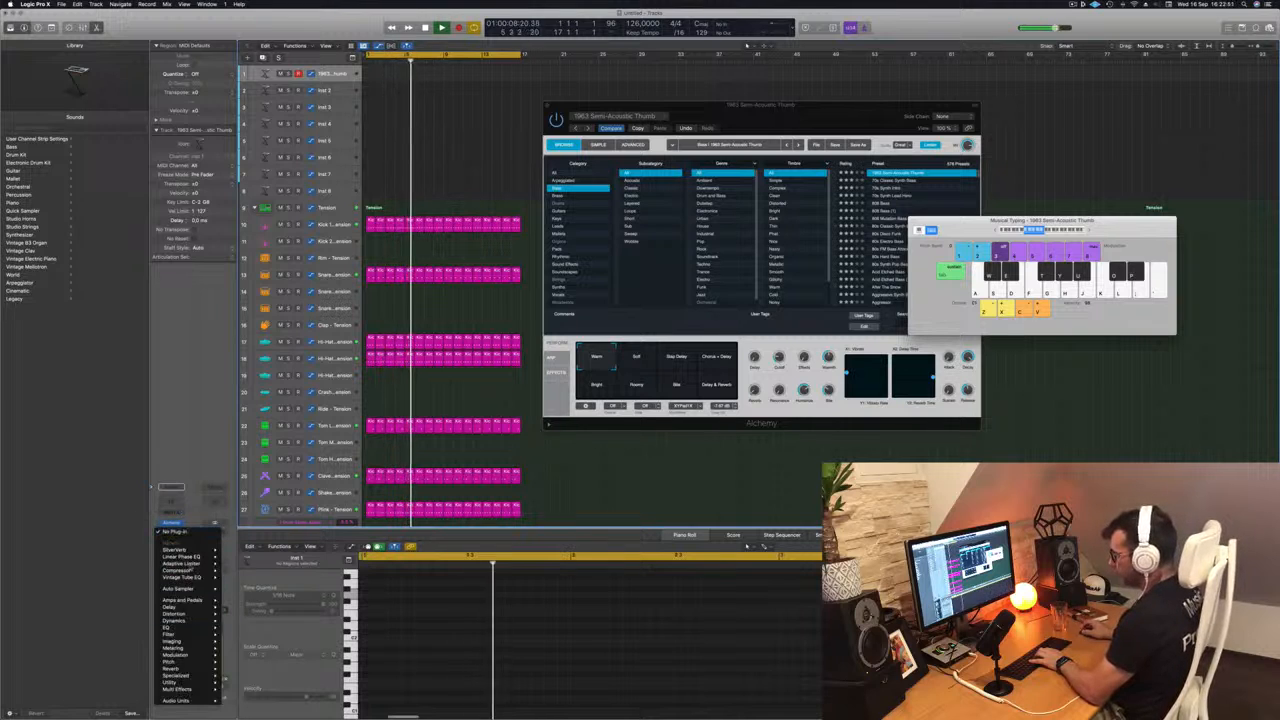
pyautogui.click(238, 571)
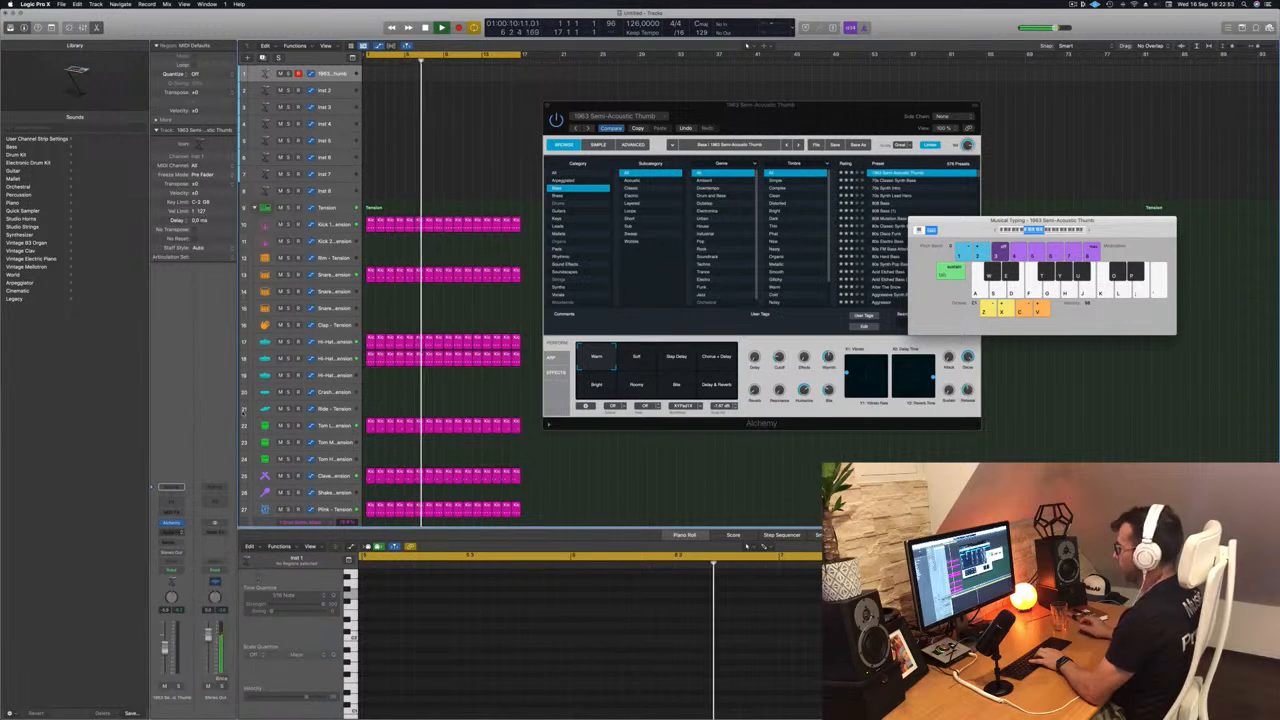
pyautogui.press('k')
pyautogui.press('k')
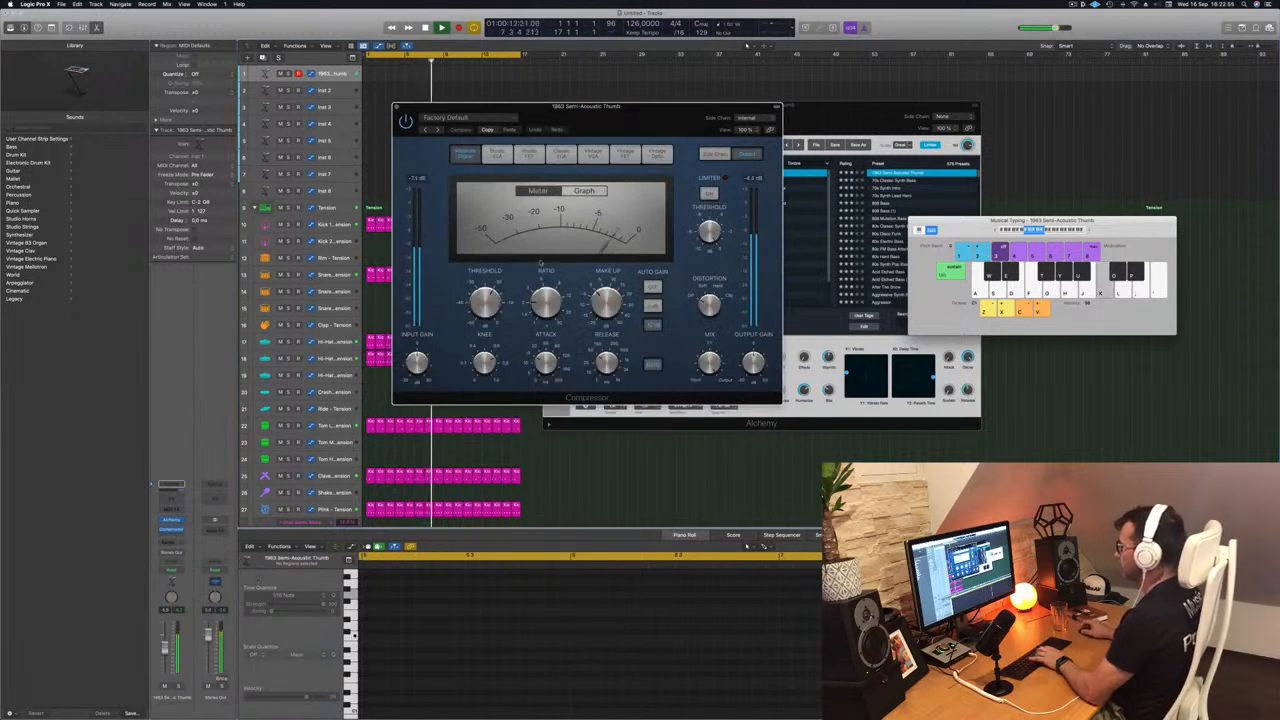
# - Set the bass Compressor's ratio to about 4:1 and threshold to about -23 dB while playing repeated notes
pyautogui.moveTo(544, 303); pyautogui.dragTo(542, 297)
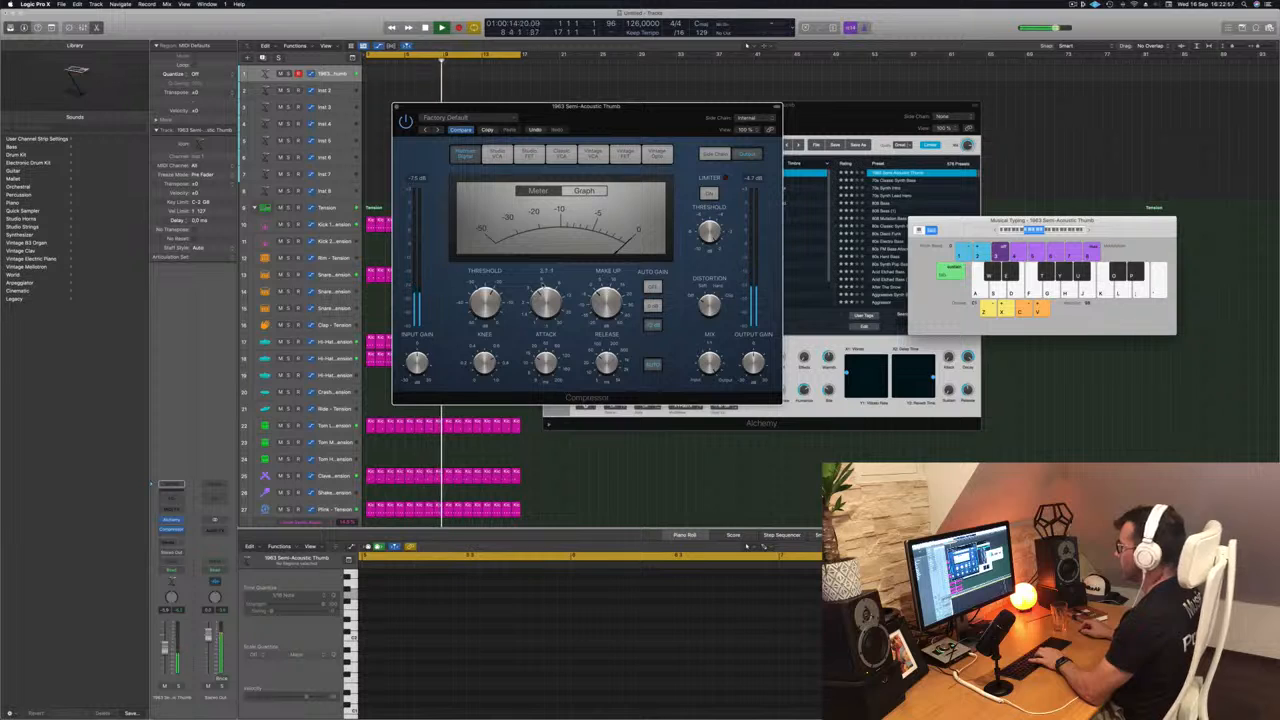
pyautogui.press('k')
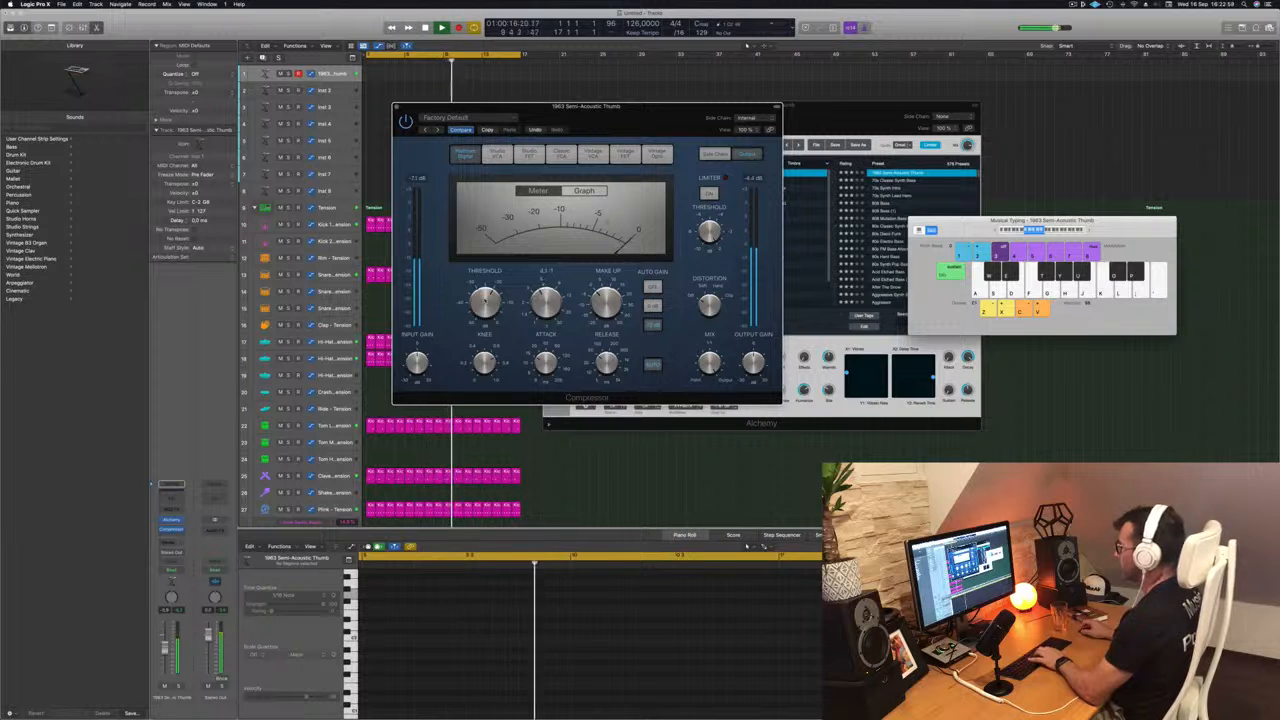
pyautogui.press('k')
pyautogui.moveTo(486, 301); pyautogui.dragTo(486, 305)
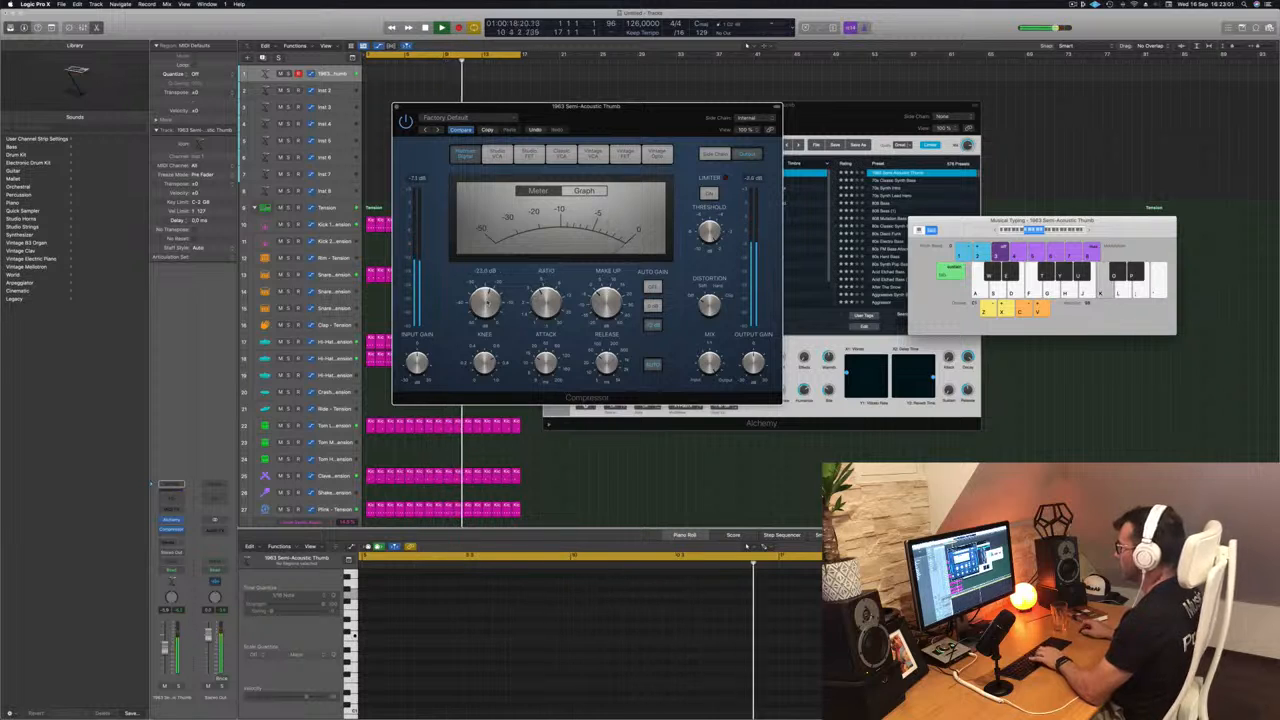
pyautogui.press('k')
pyautogui.press('k')
pyautogui.press('k')
pyautogui.press('k')
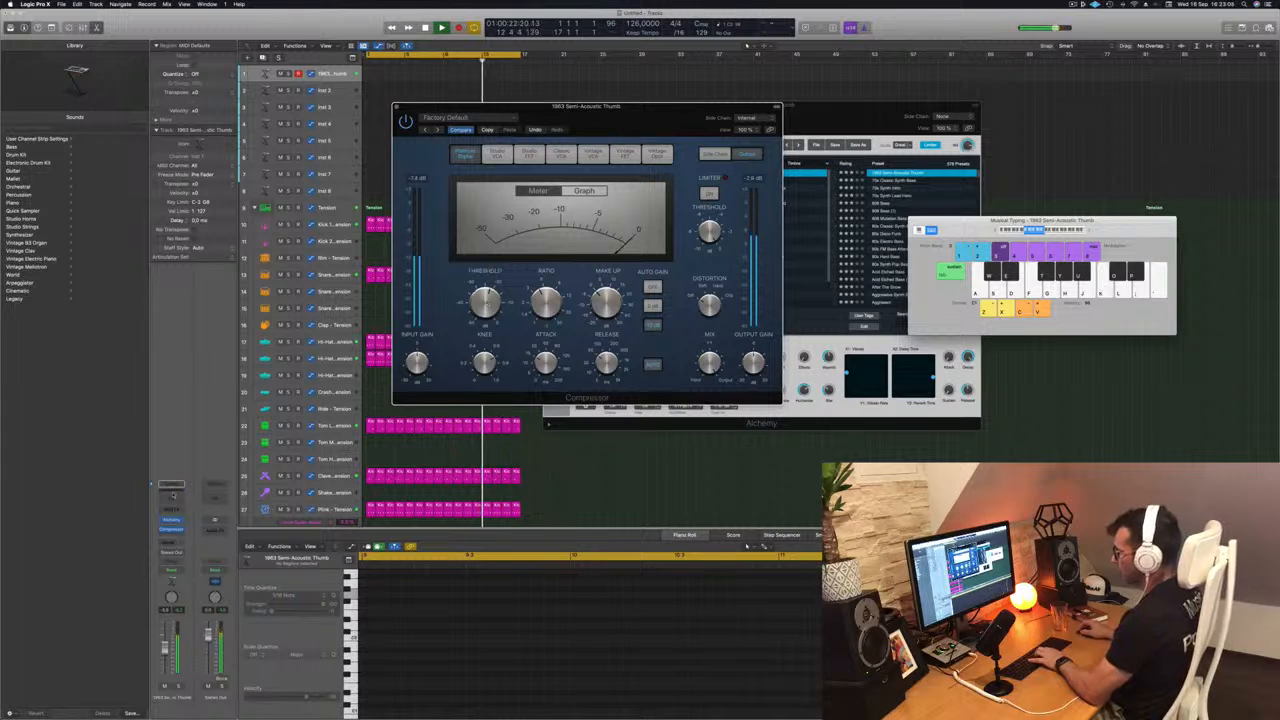
# - Add a Channel EQ on the bass with a 48 dB/Oct high cut just under 200 Hz, and bring Alchemy to the front
pyautogui.click(171, 497)
pyautogui.click(1004, 158)
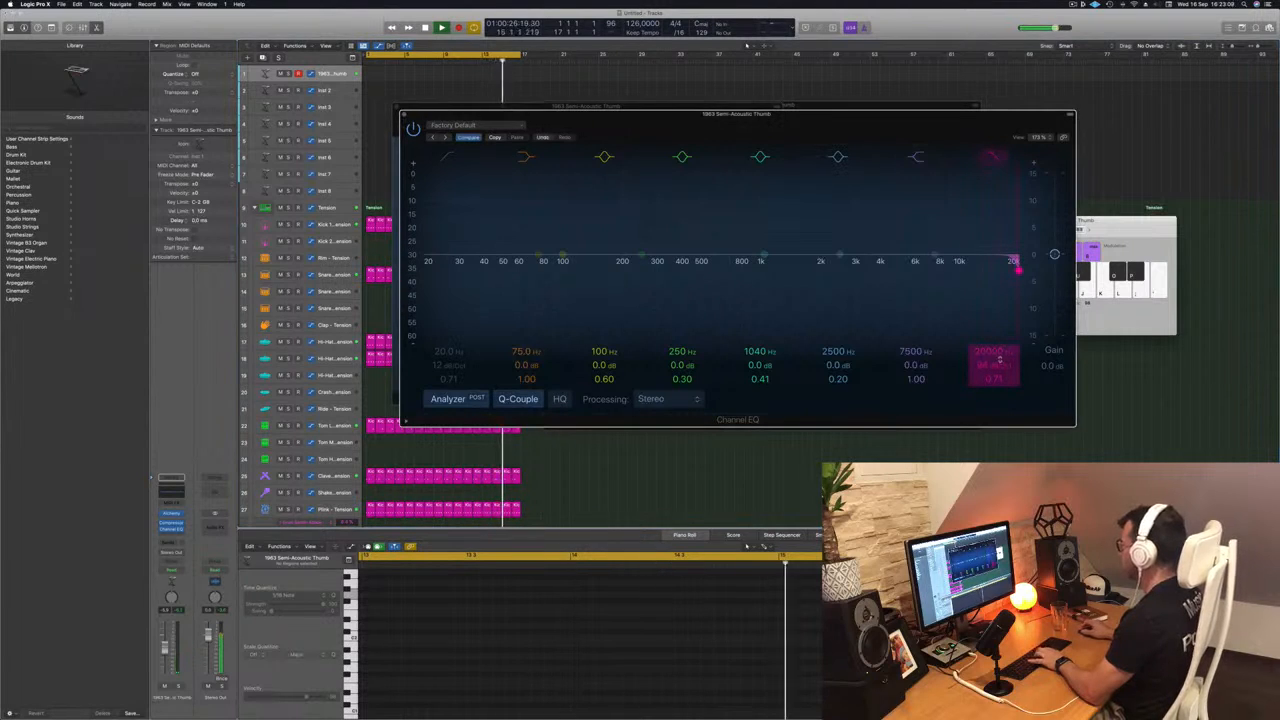
pyautogui.moveTo(1016, 266); pyautogui.dragTo(618, 270)
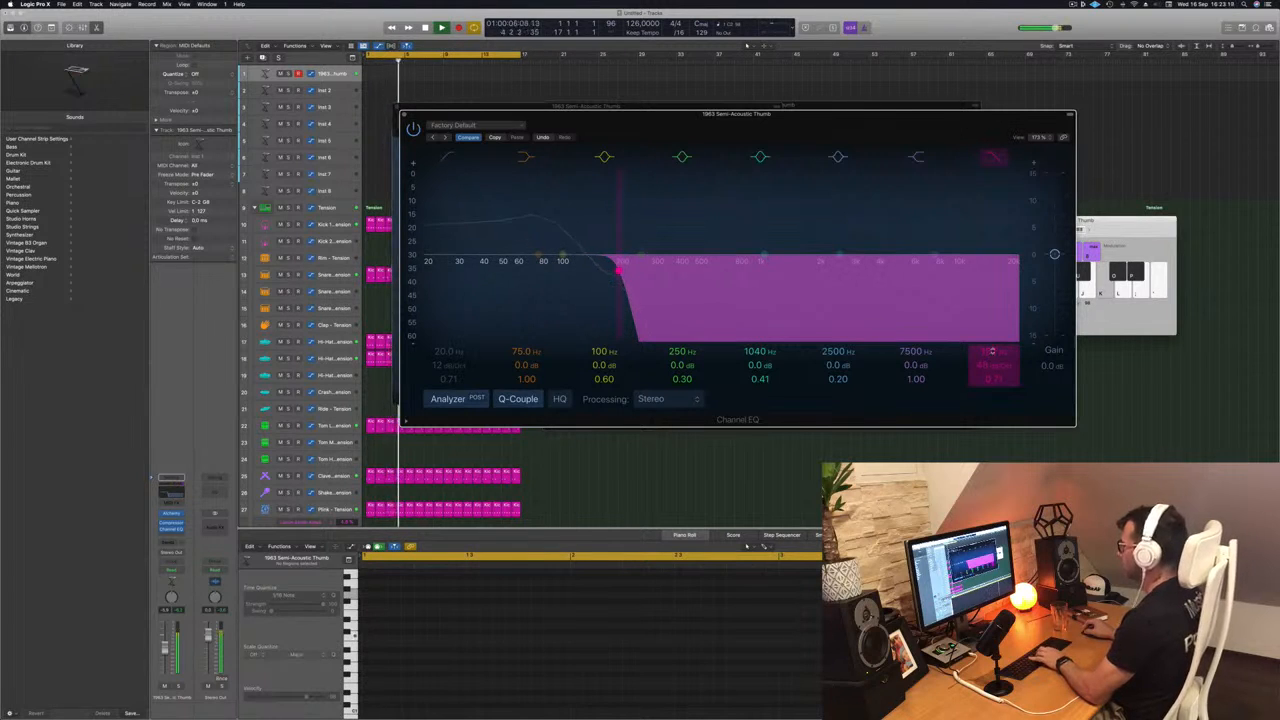
pyautogui.moveTo(810, 125); pyautogui.dragTo(868, 254)
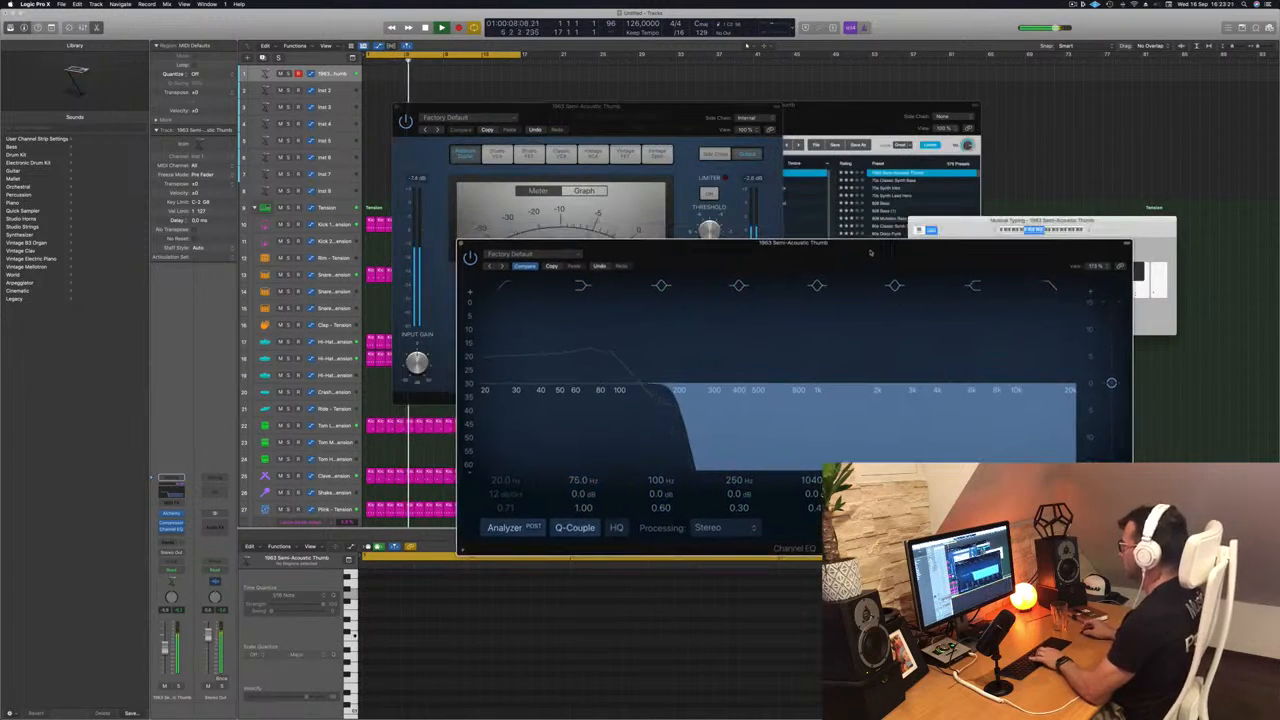
pyautogui.click(873, 118)
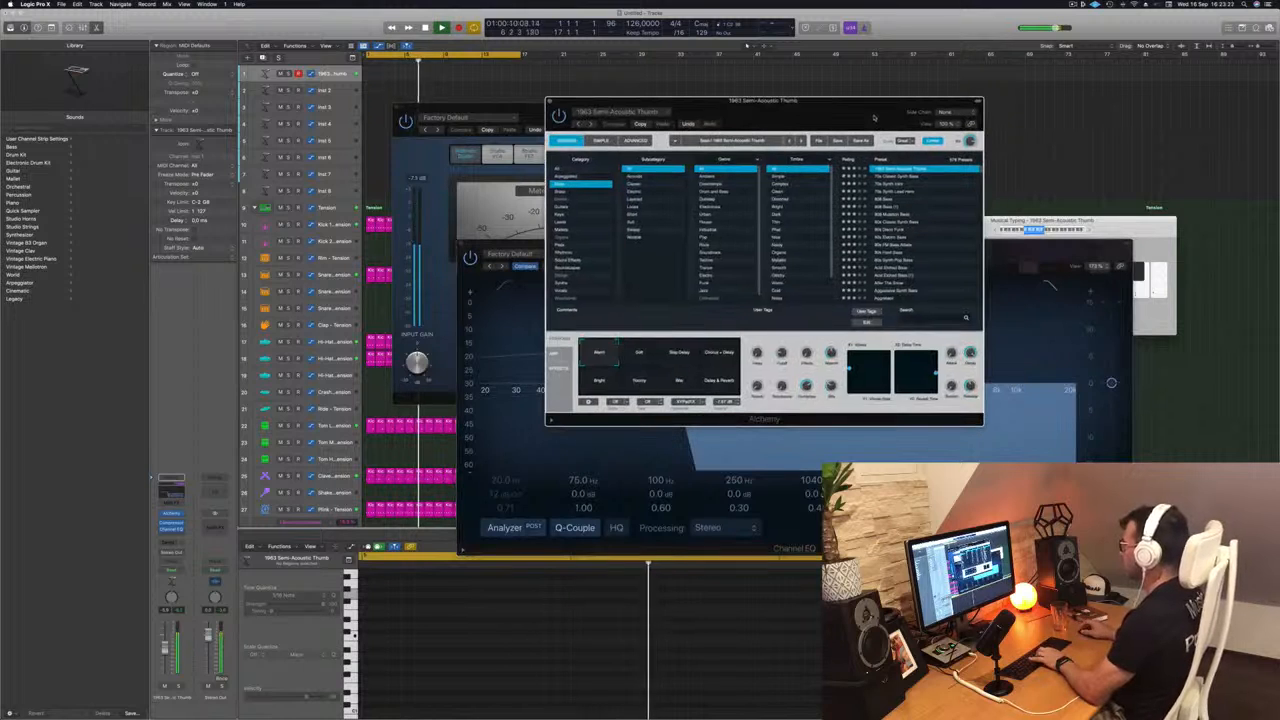
# - Audition the Soft, Step Delay, Chorus + Delay, Bright, Roomy, Bite and Delay & Reverb variations of the Alchemy bass over the drums
pyautogui.moveTo(873, 118); pyautogui.dragTo(864, 118)
pyautogui.click(634, 352)
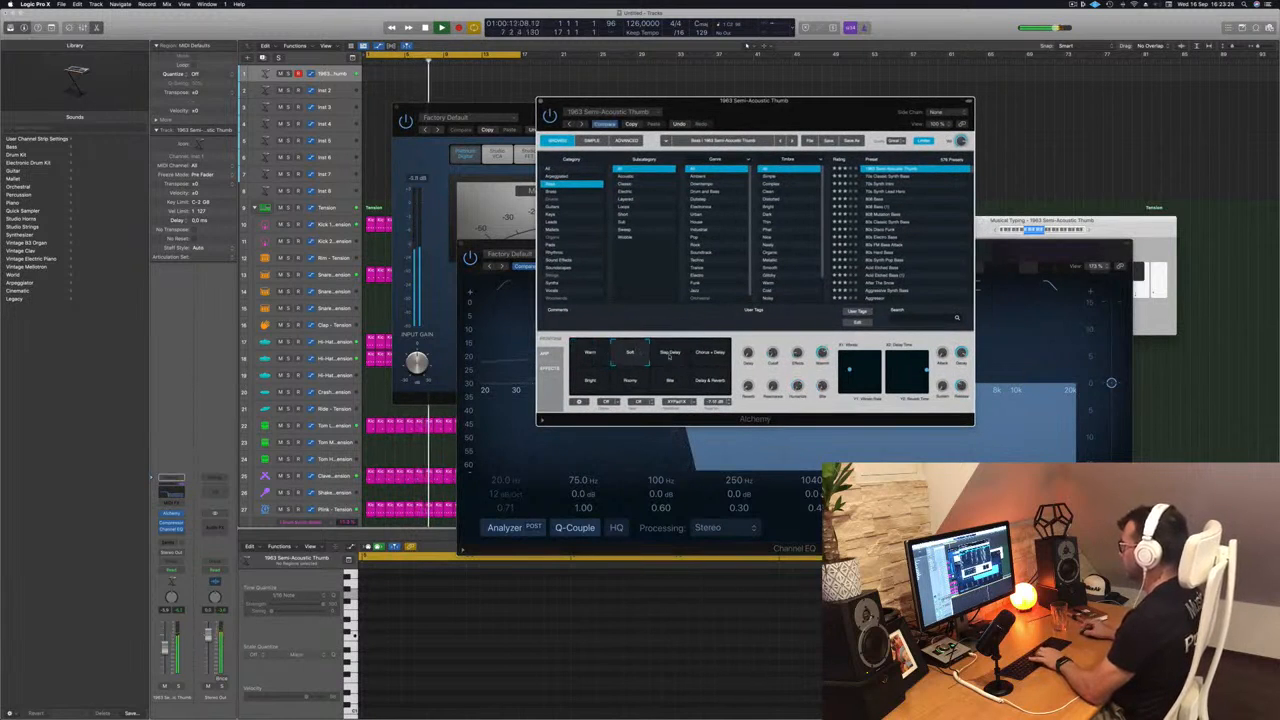
pyautogui.click(670, 357)
pyautogui.click(712, 356)
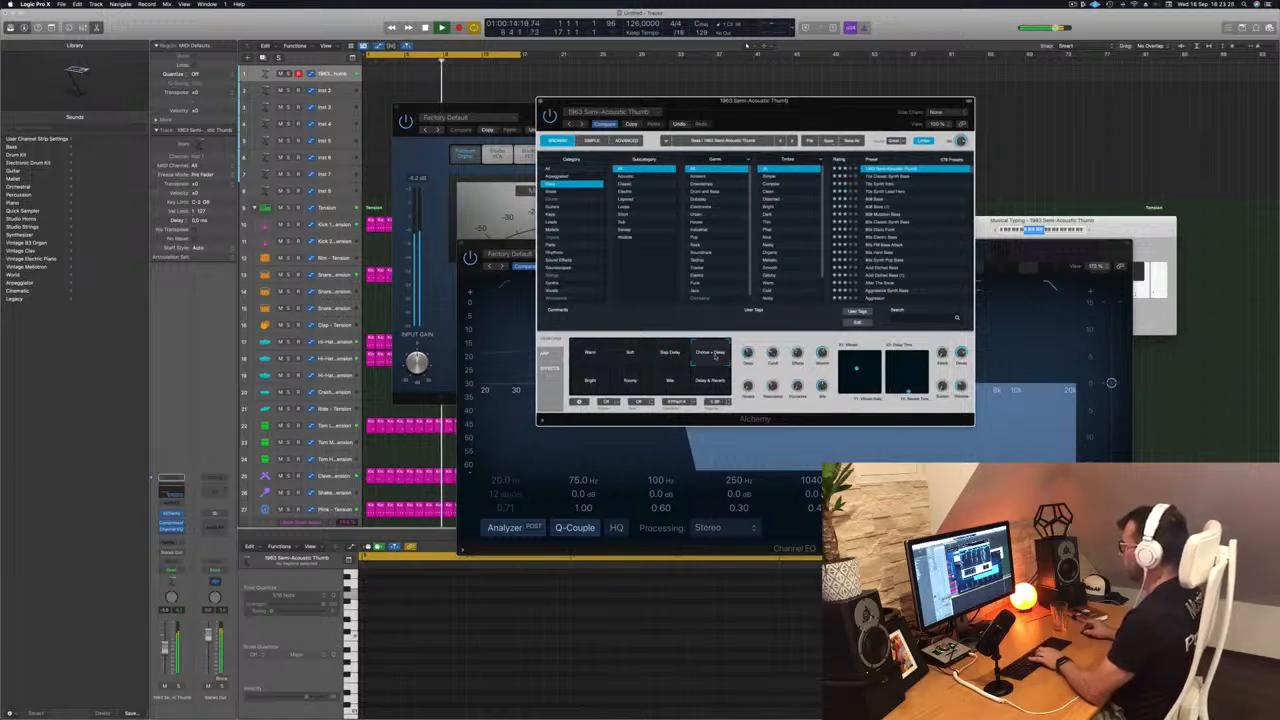
pyautogui.click(595, 382)
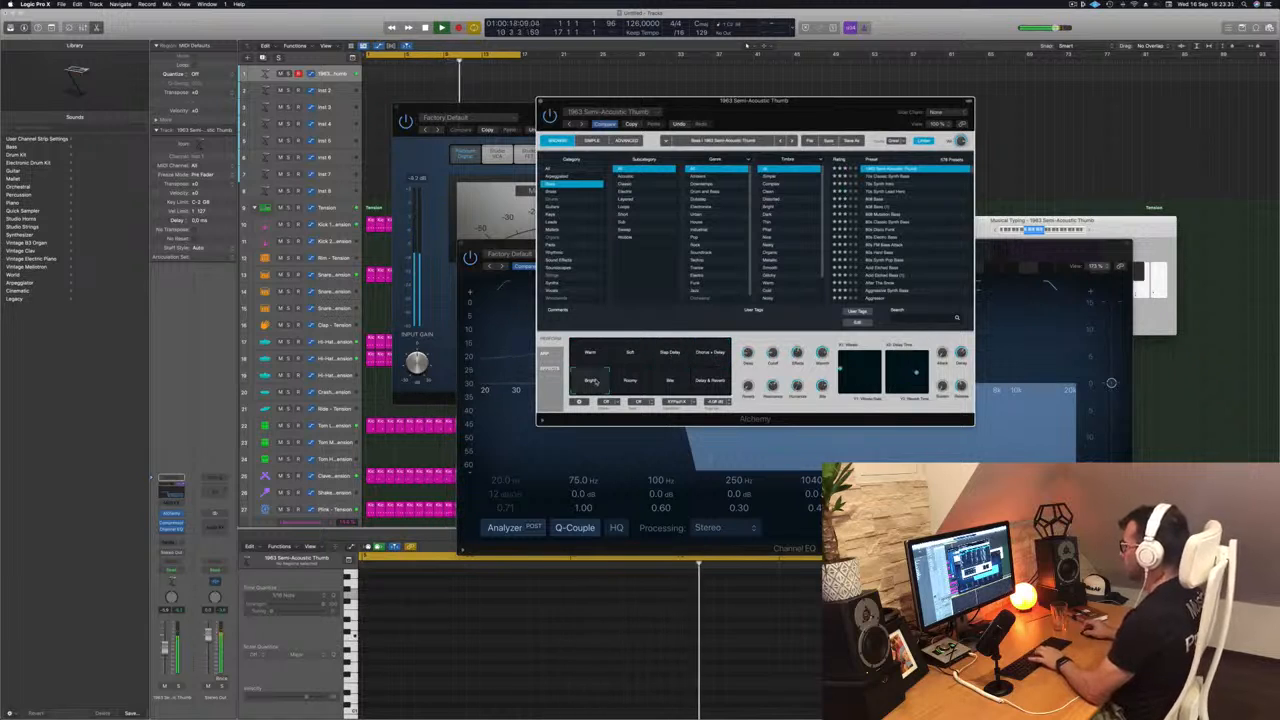
pyautogui.click(630, 381)
pyautogui.click(670, 382)
pyautogui.click(709, 387)
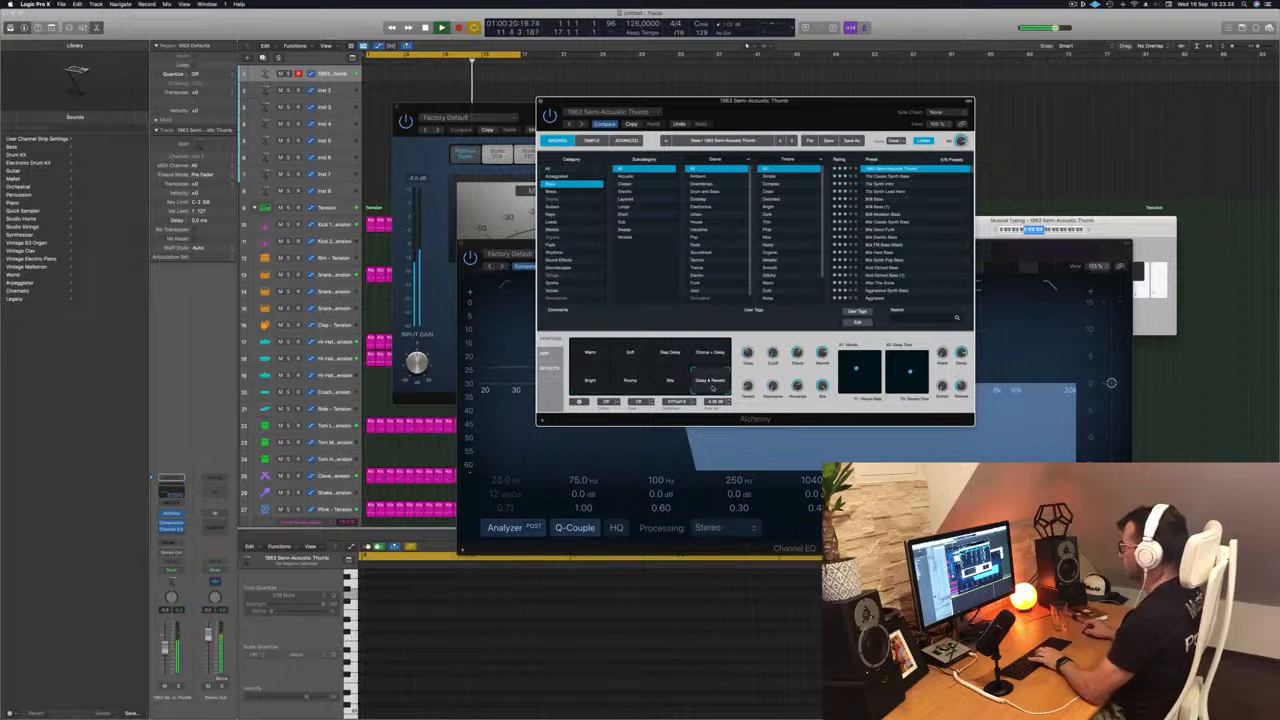
# - Load the 70s Classic Synth Bass preset in Alchemy and record a four-bar bass region starting at bar 1
pyautogui.click(900, 177)
pyautogui.moveTo(842, 116); pyautogui.dragTo(1028, 122)
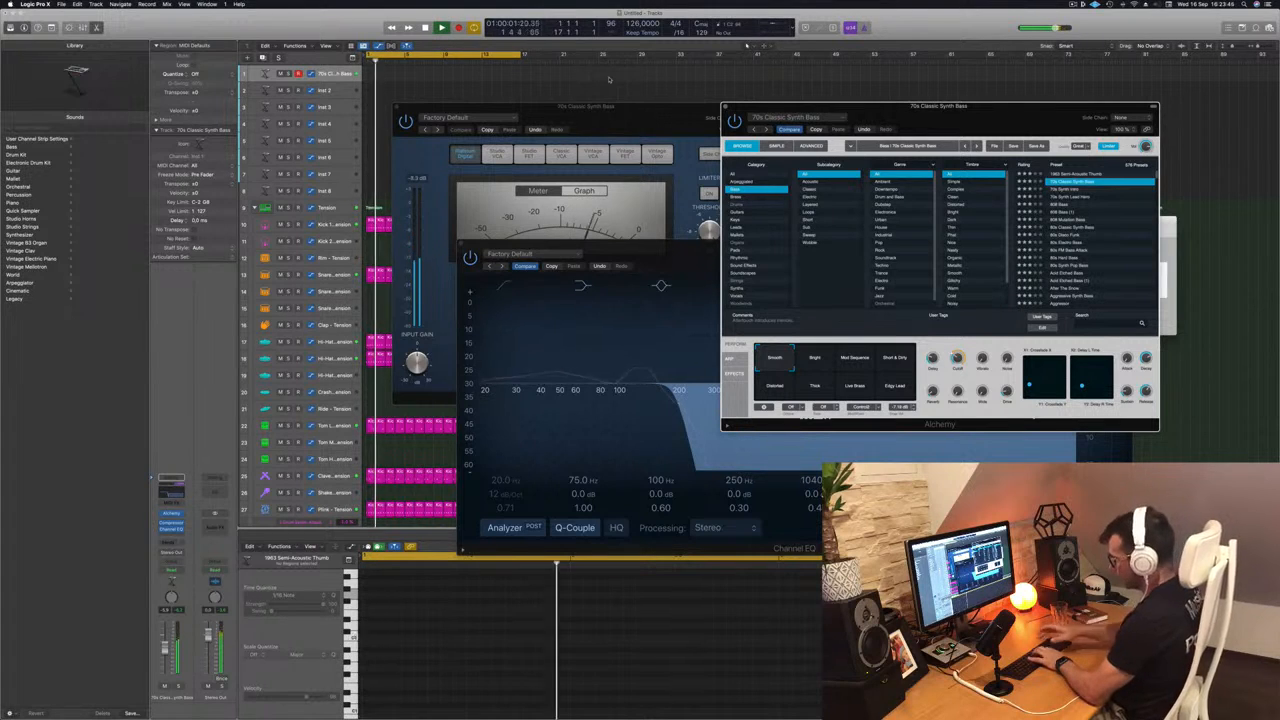
pyautogui.press('r')
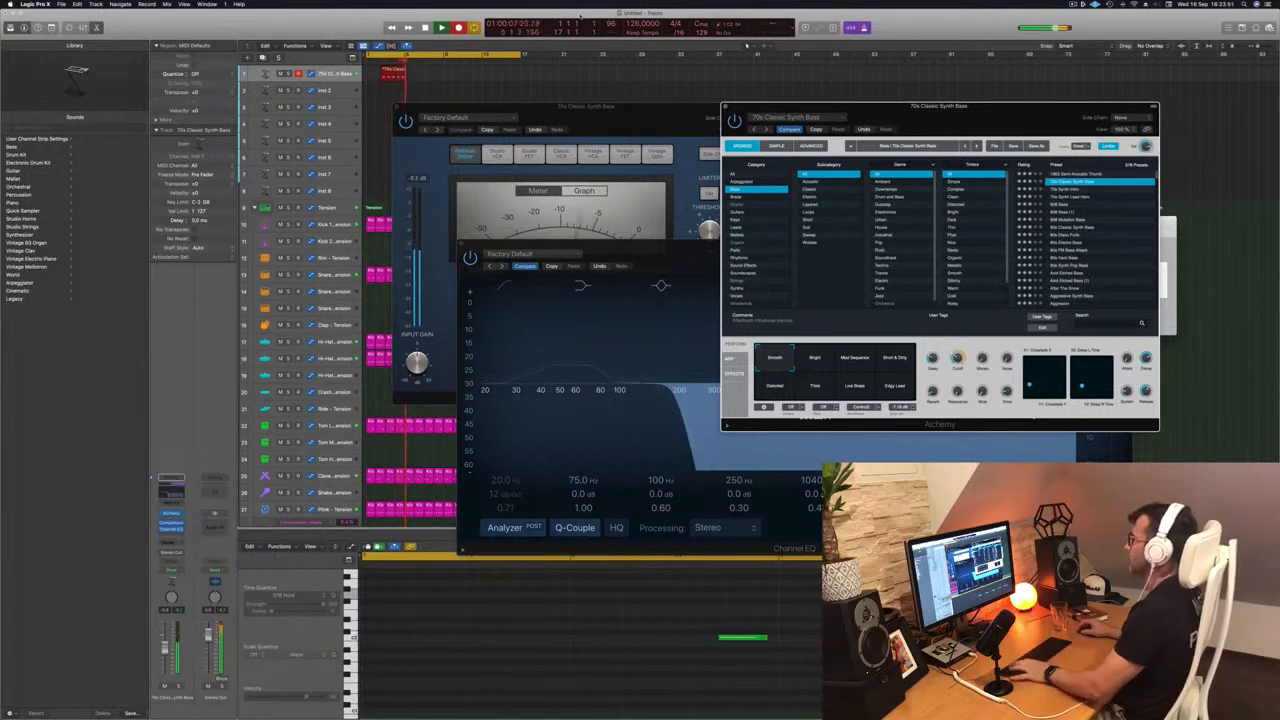
pyautogui.press('space')
pyautogui.moveTo(380, 73); pyautogui.dragTo(370, 73)
pyautogui.hscroll(-3, 447, 649)
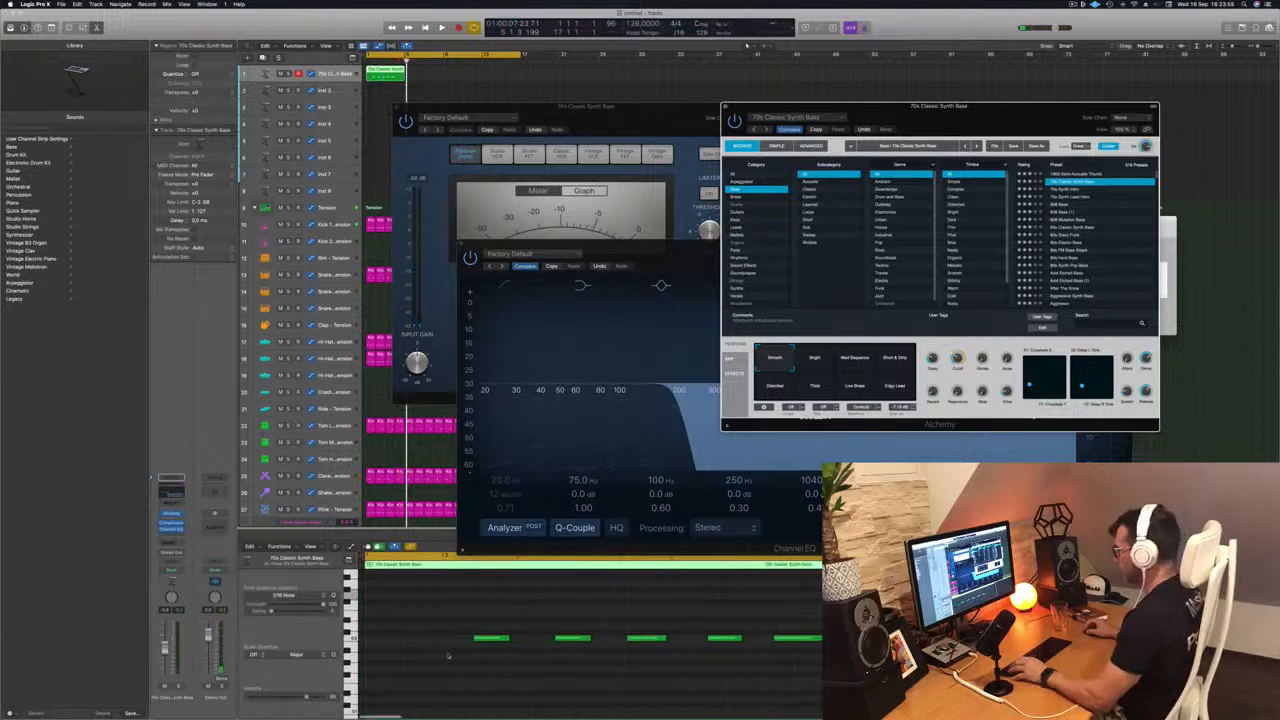
# - Delete the second and fourth of the five recorded bass notes and shift the last note slightly later
pyautogui.click(434, 625)
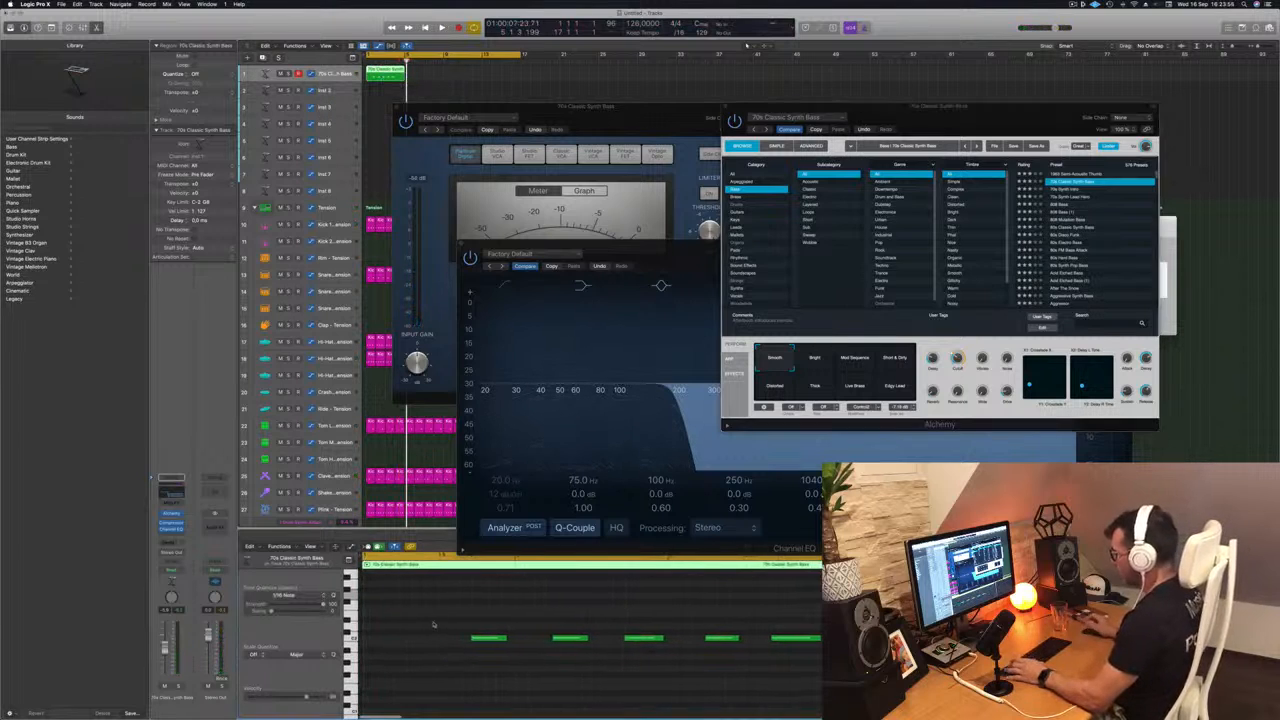
pyautogui.click(488, 638)
pyautogui.scroll(-2, 510, 642)
pyautogui.scroll(2, 511, 643)
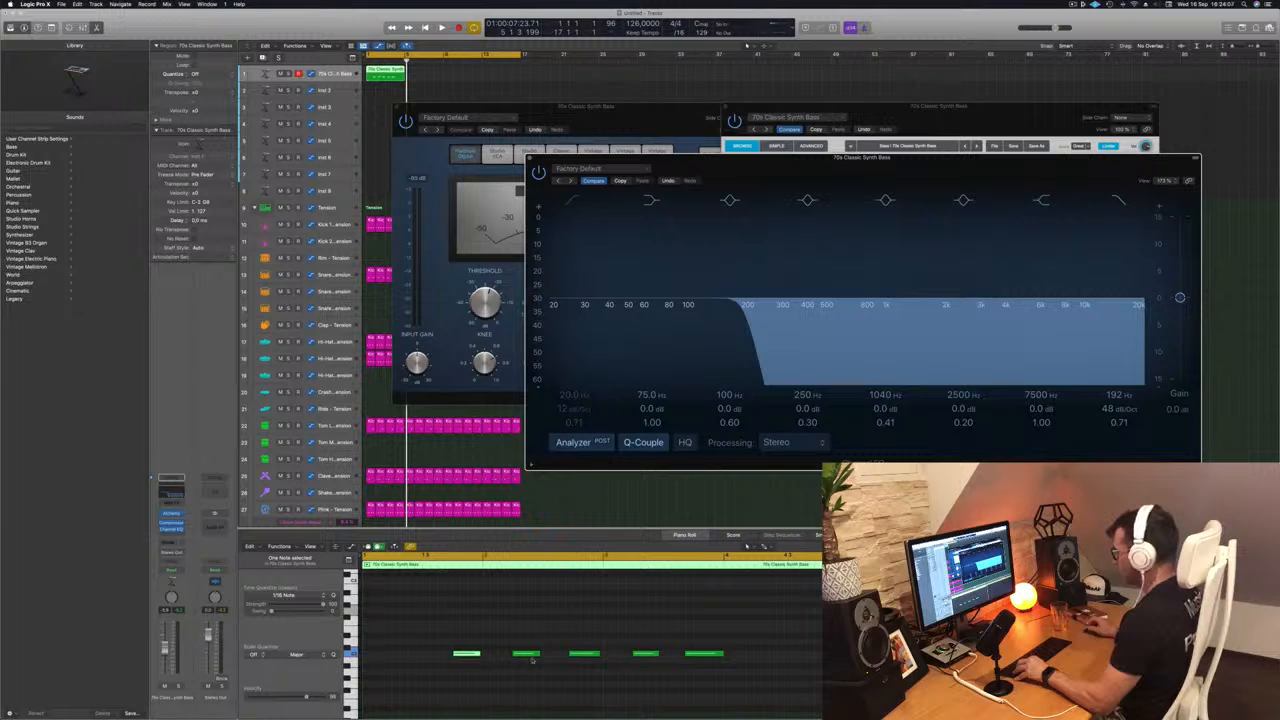
pyautogui.click(585, 655)
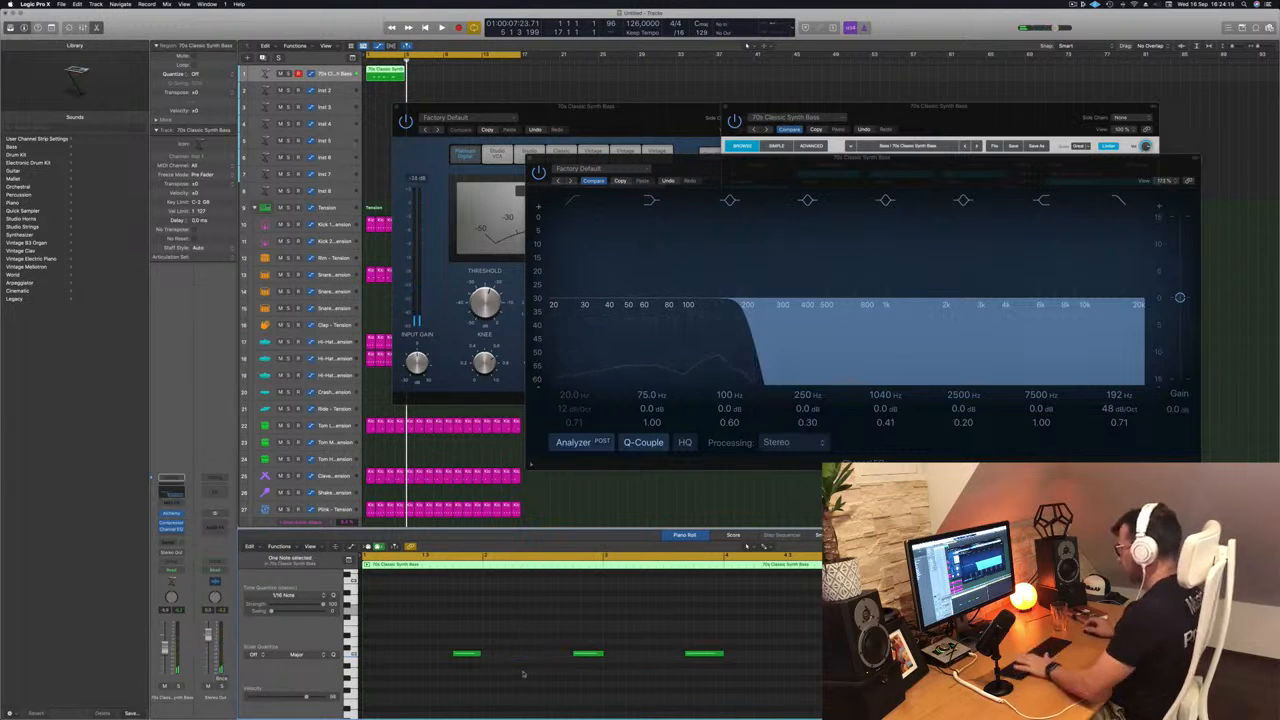
pyautogui.click(466, 654)
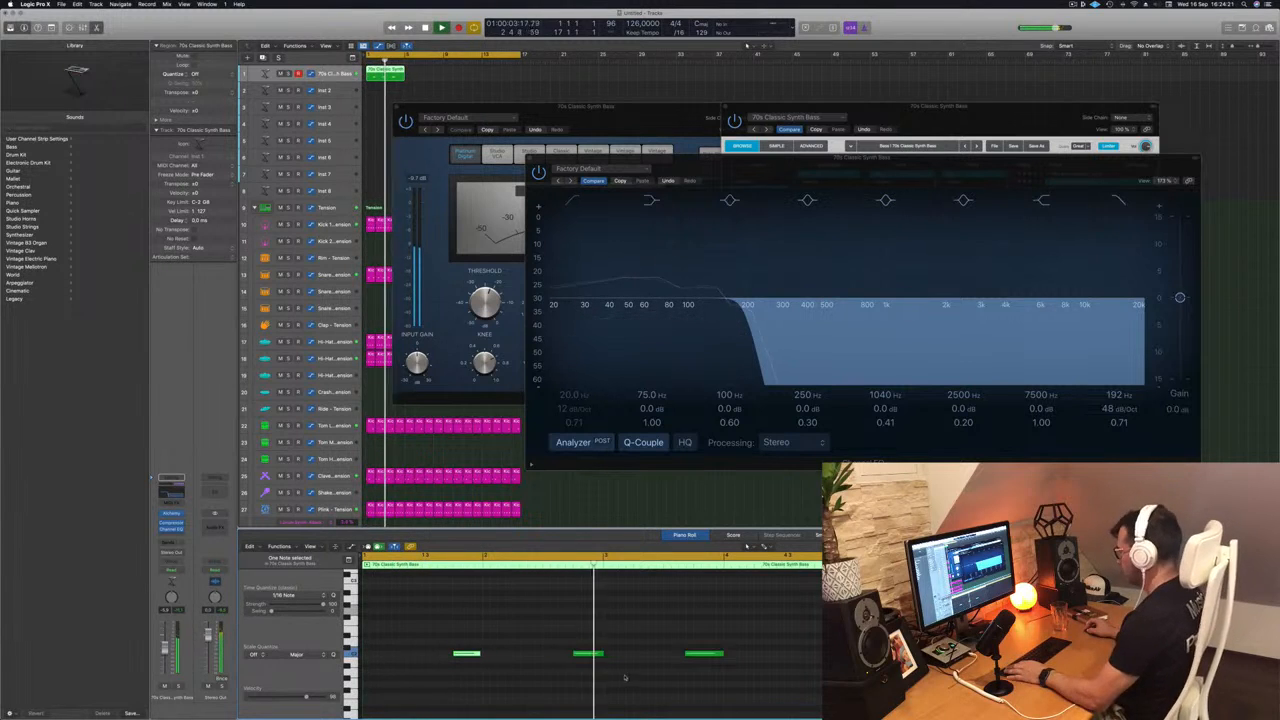
pyautogui.click(706, 655)
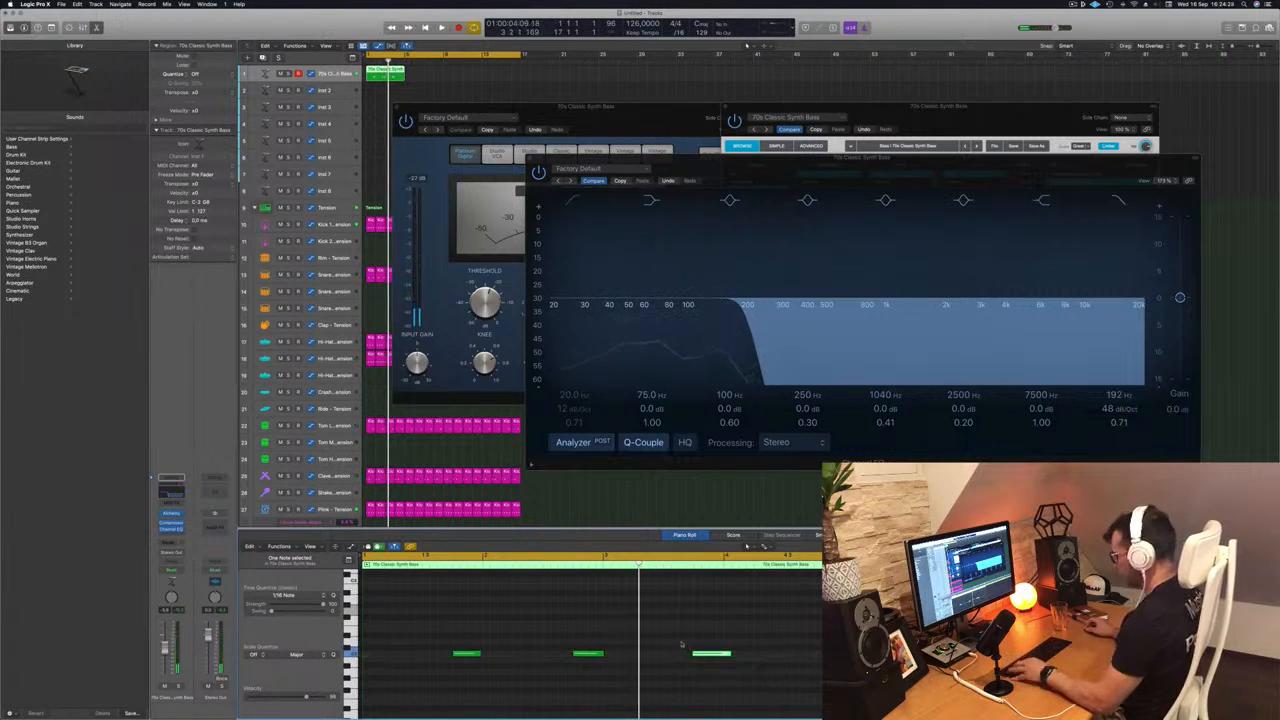
# - Lengthen the remaining bass notes, the last one most, and copy the four-bar region to fill the 16-bar cycle
pyautogui.press('space')
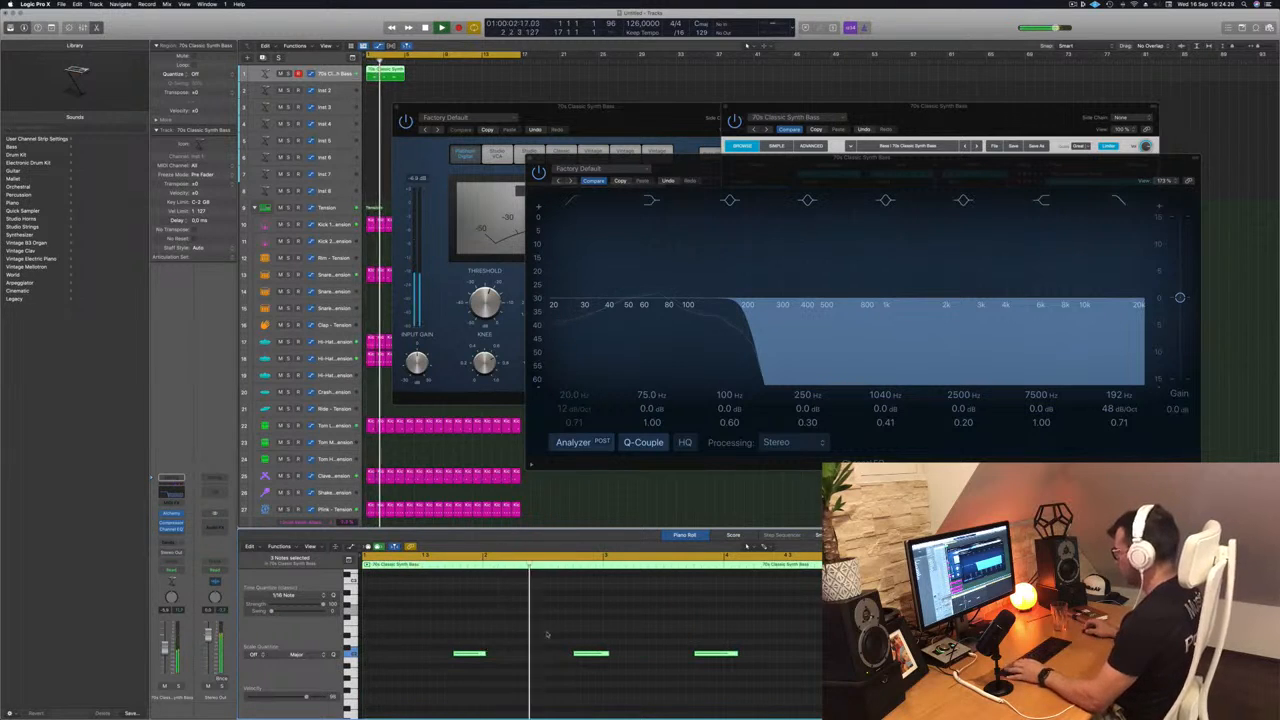
pyautogui.press('super+Left')
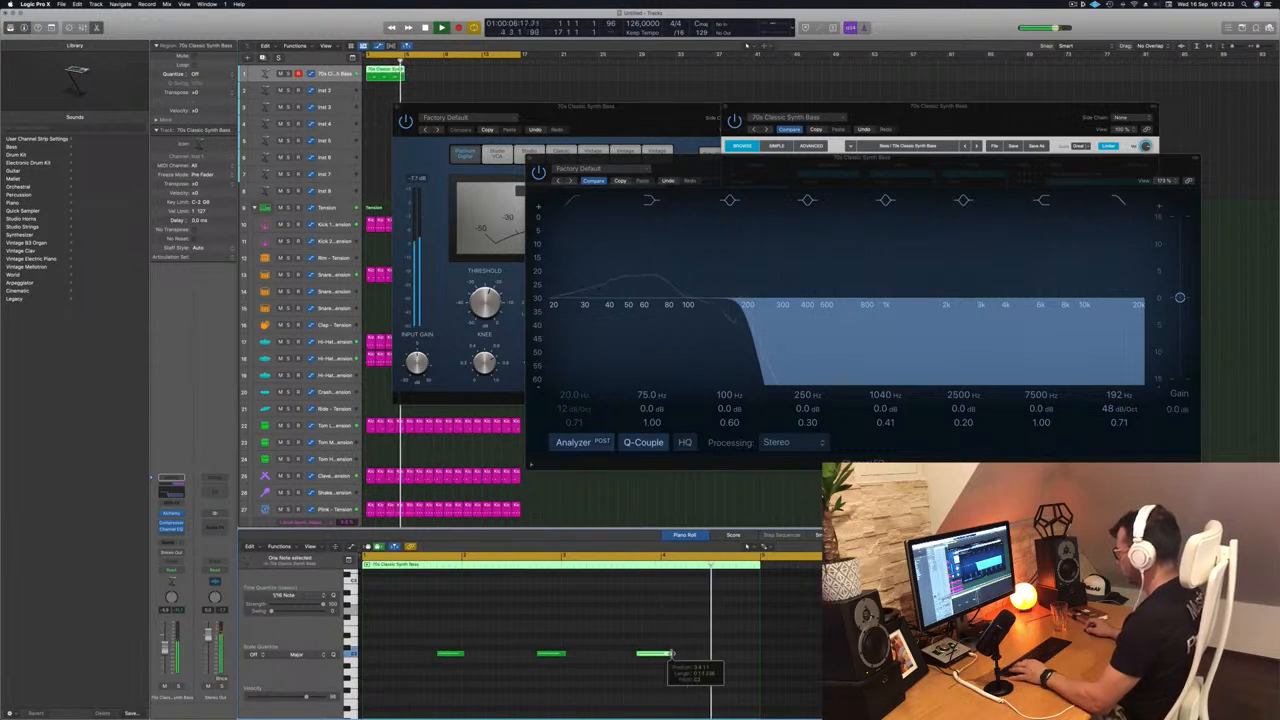
pyautogui.moveTo(672, 654); pyautogui.dragTo(682, 655)
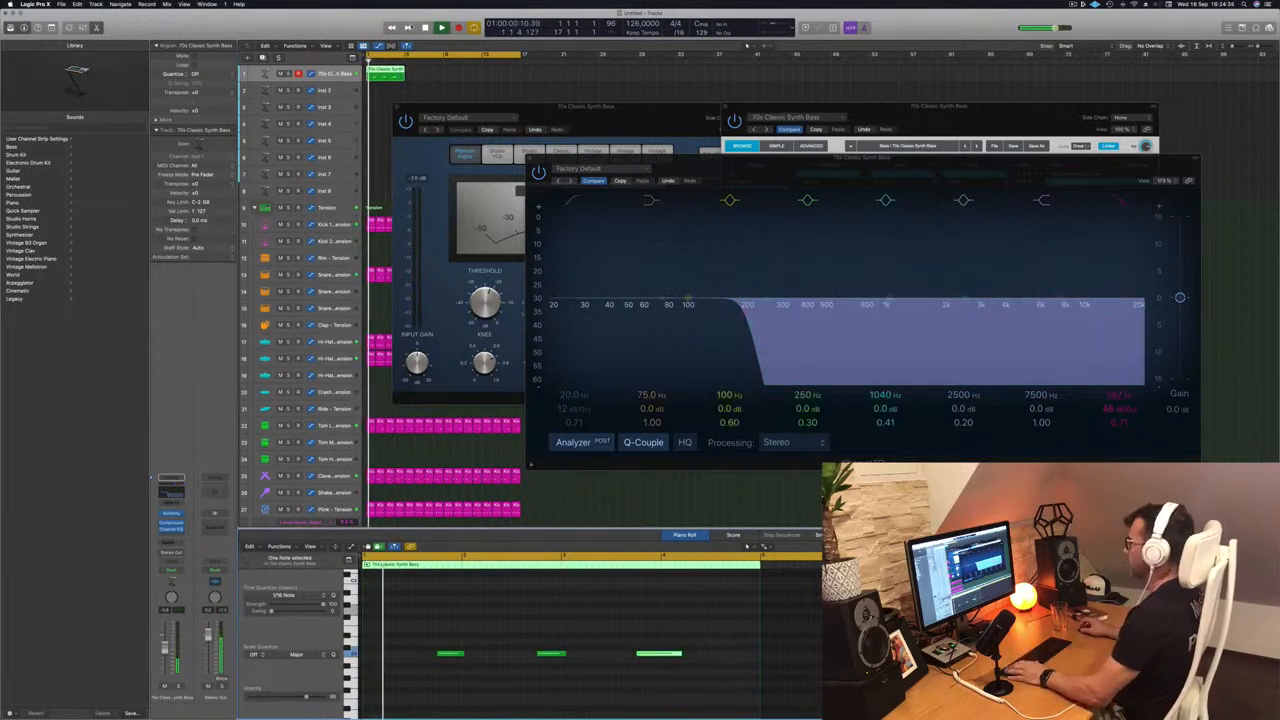
pyautogui.moveTo(385, 72); pyautogui.dragTo(476, 79)
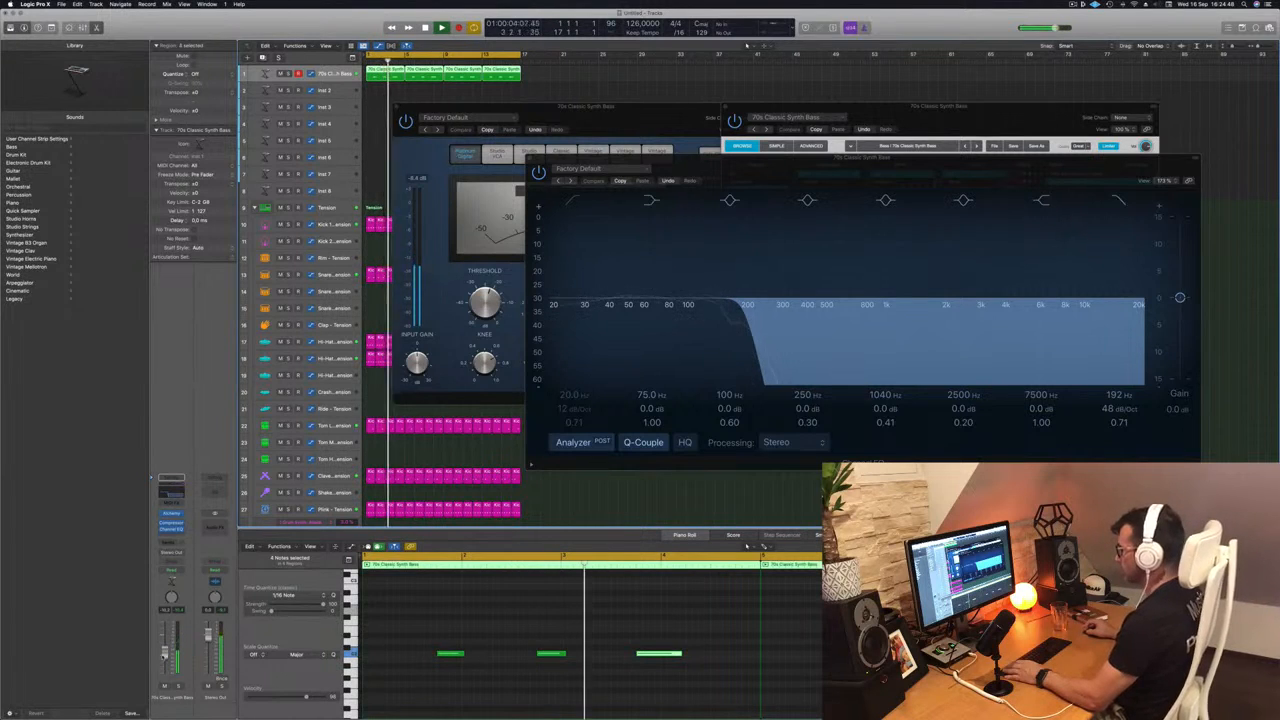
# - Compare Alchemy's performance variations, including Bright, Mod Sequence, Distorted and Live Brass, over the loop and settle on Edgy Lead
pyautogui.click(172, 514)
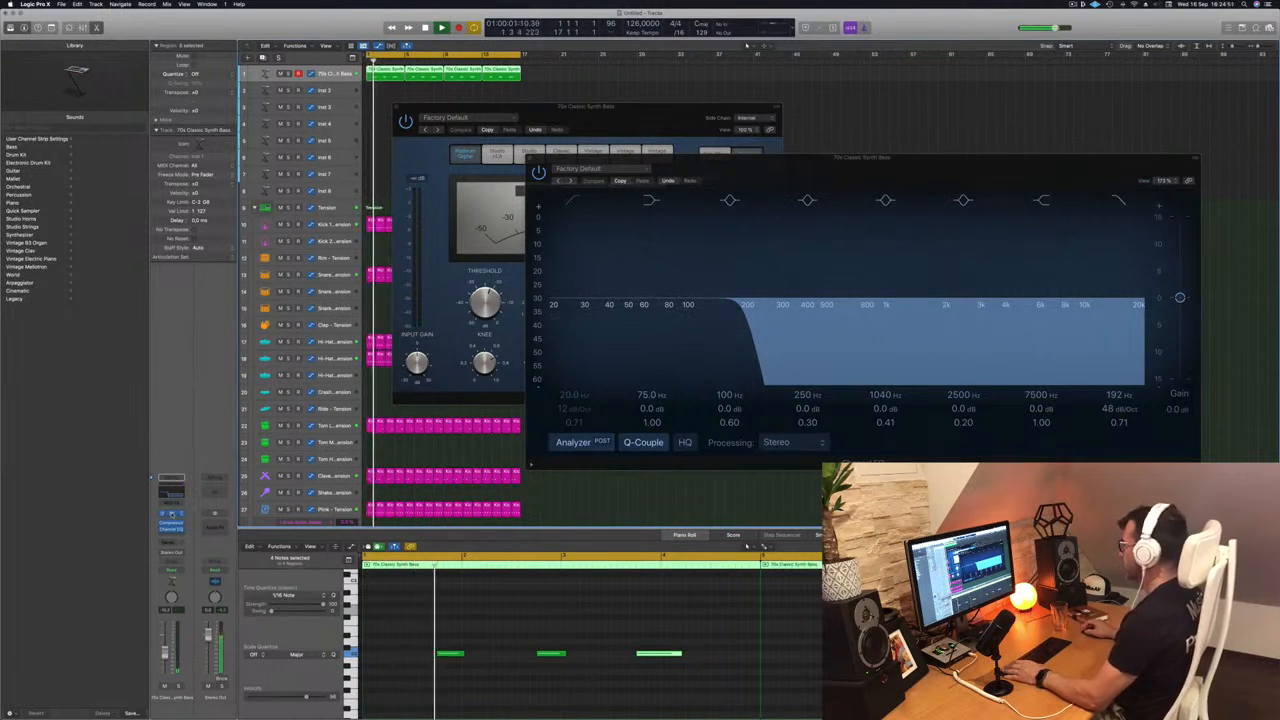
pyautogui.click(172, 514)
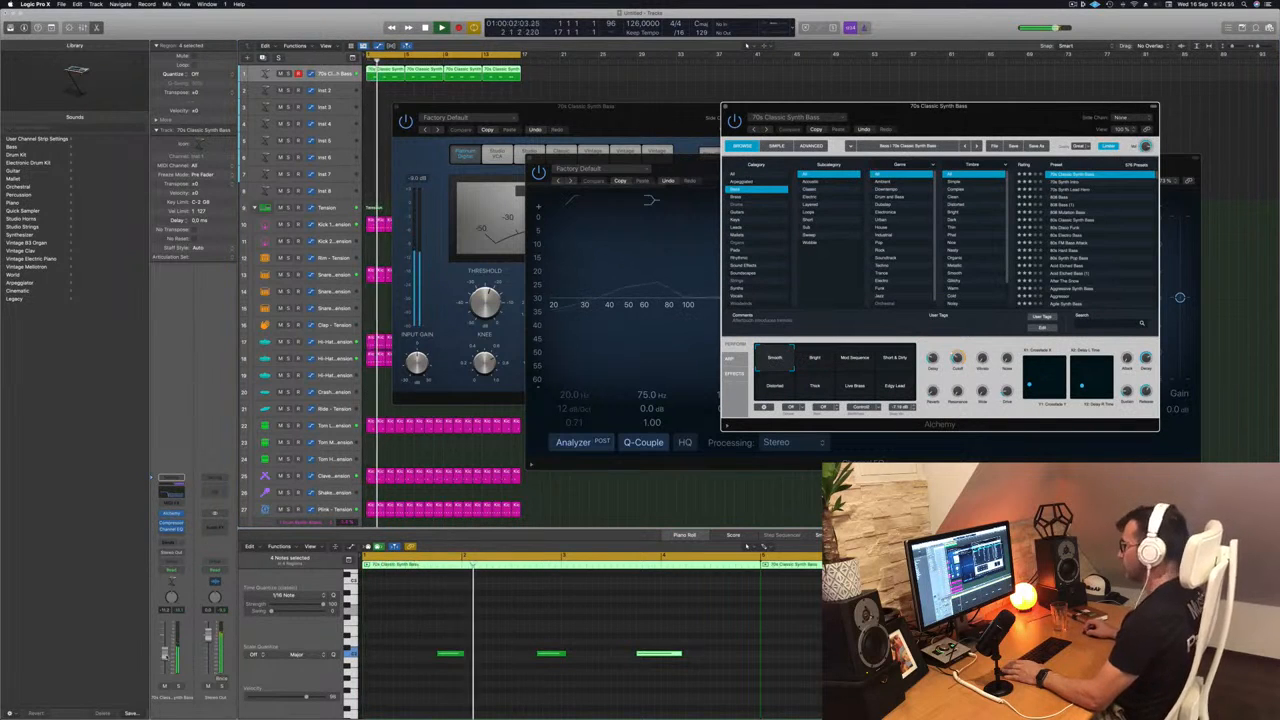
pyautogui.click(814, 361)
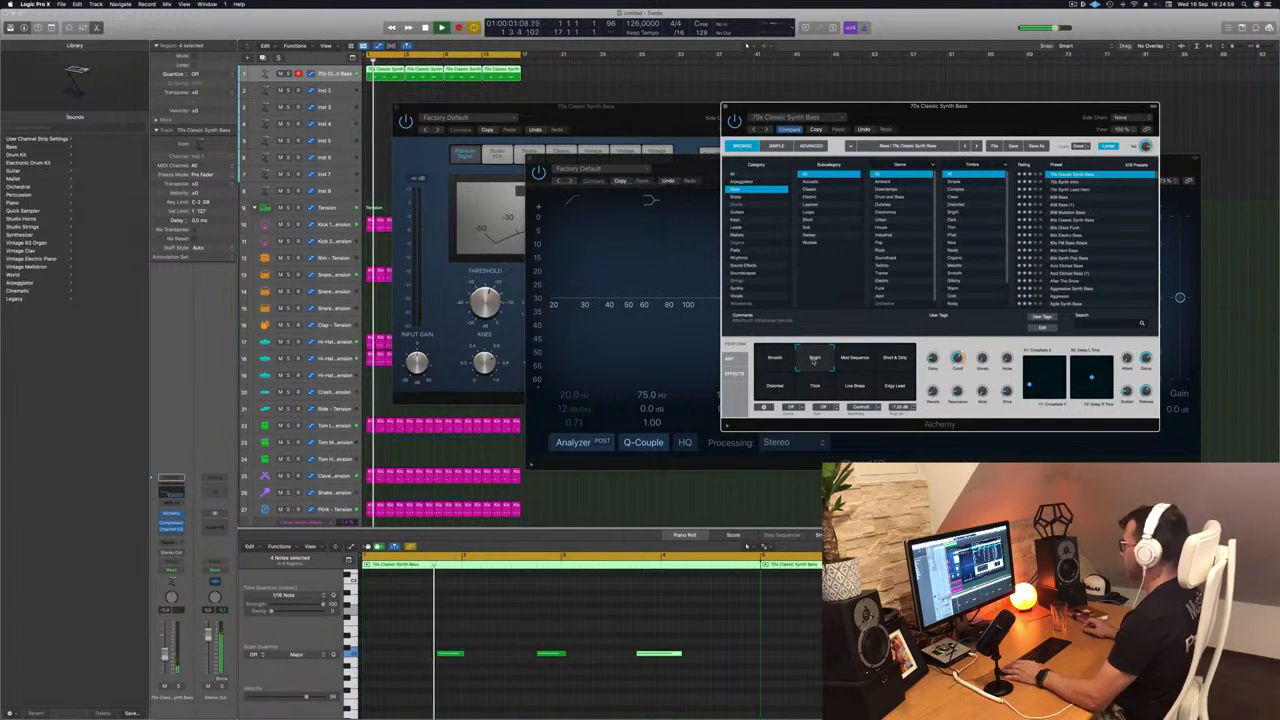
pyautogui.click(855, 360)
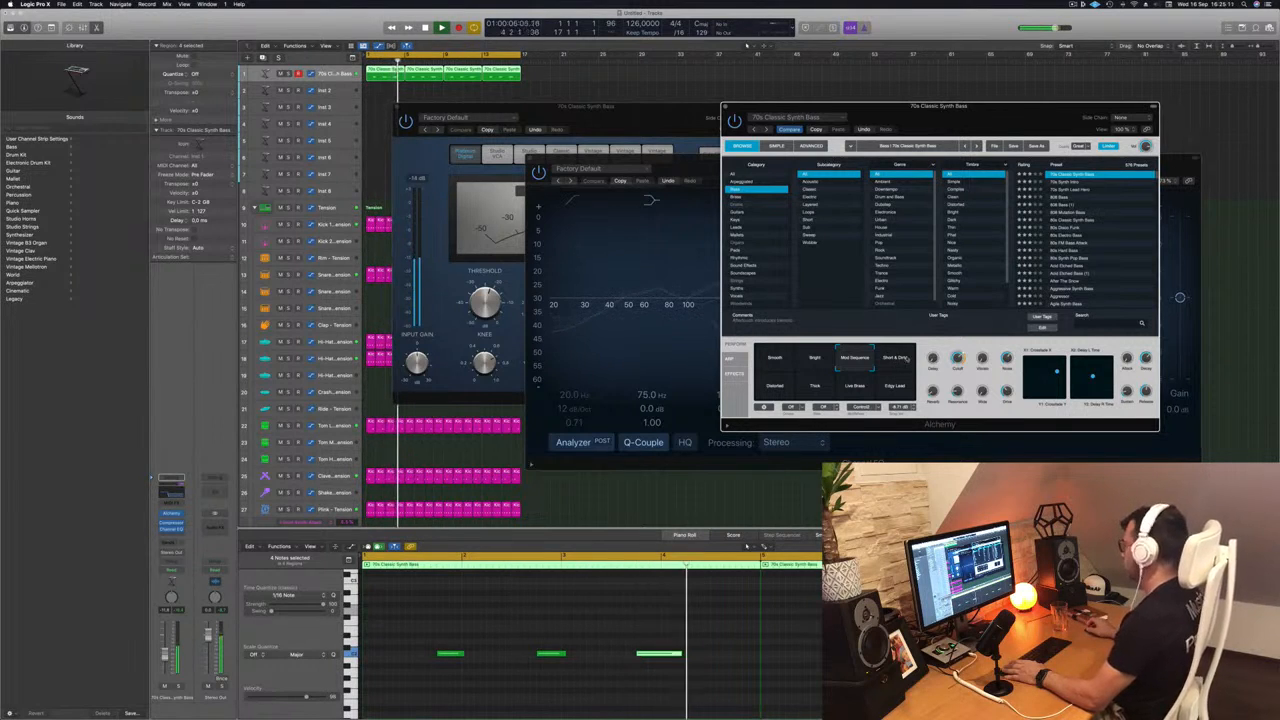
pyautogui.click(779, 386)
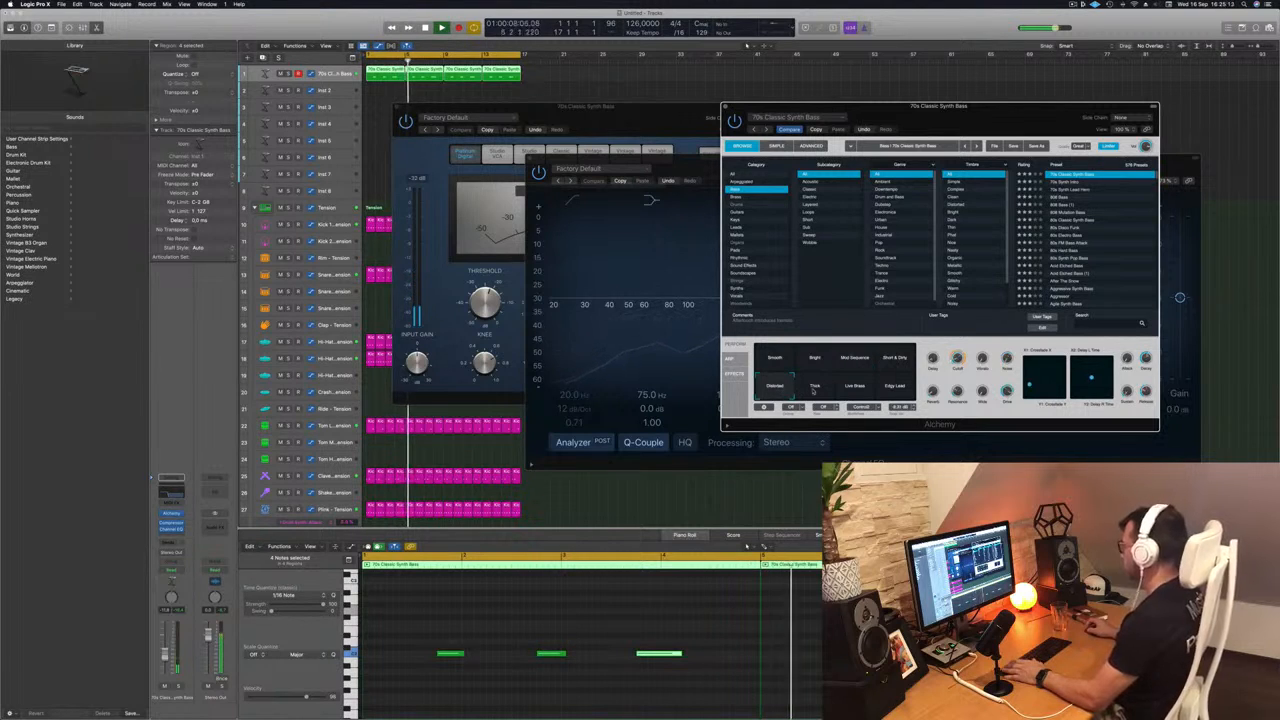
pyautogui.click(854, 386)
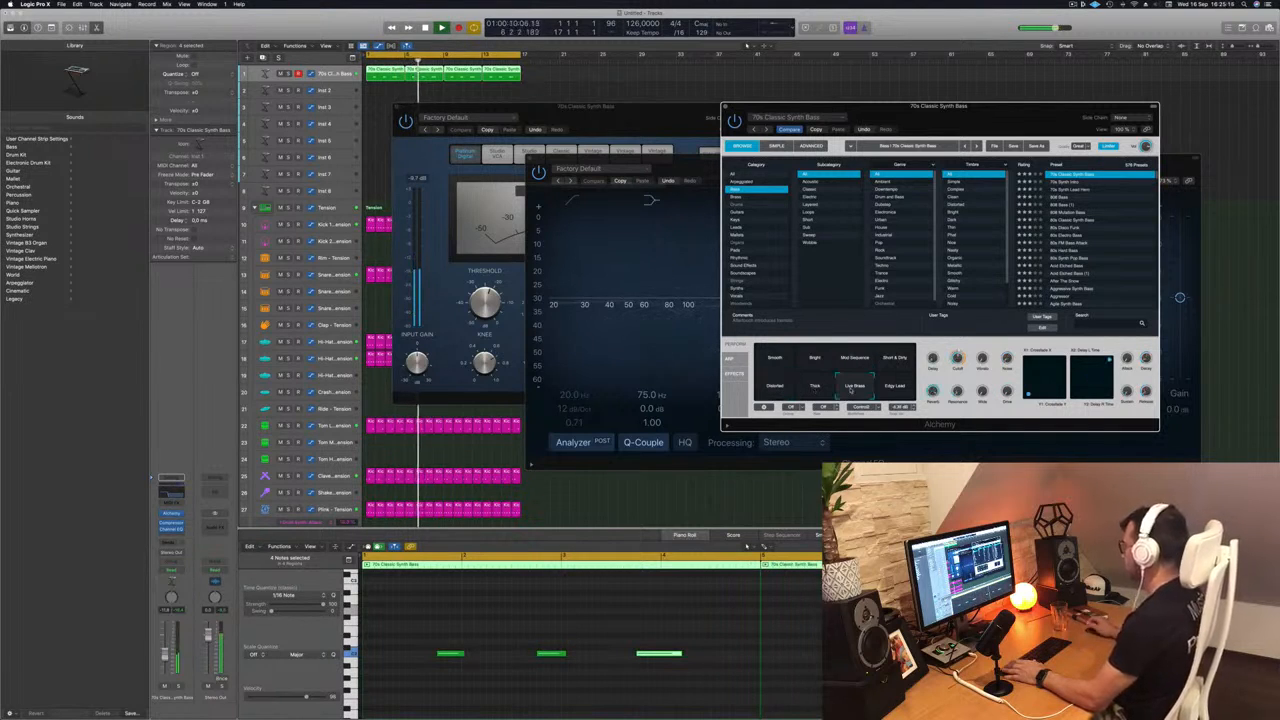
pyautogui.press('space')
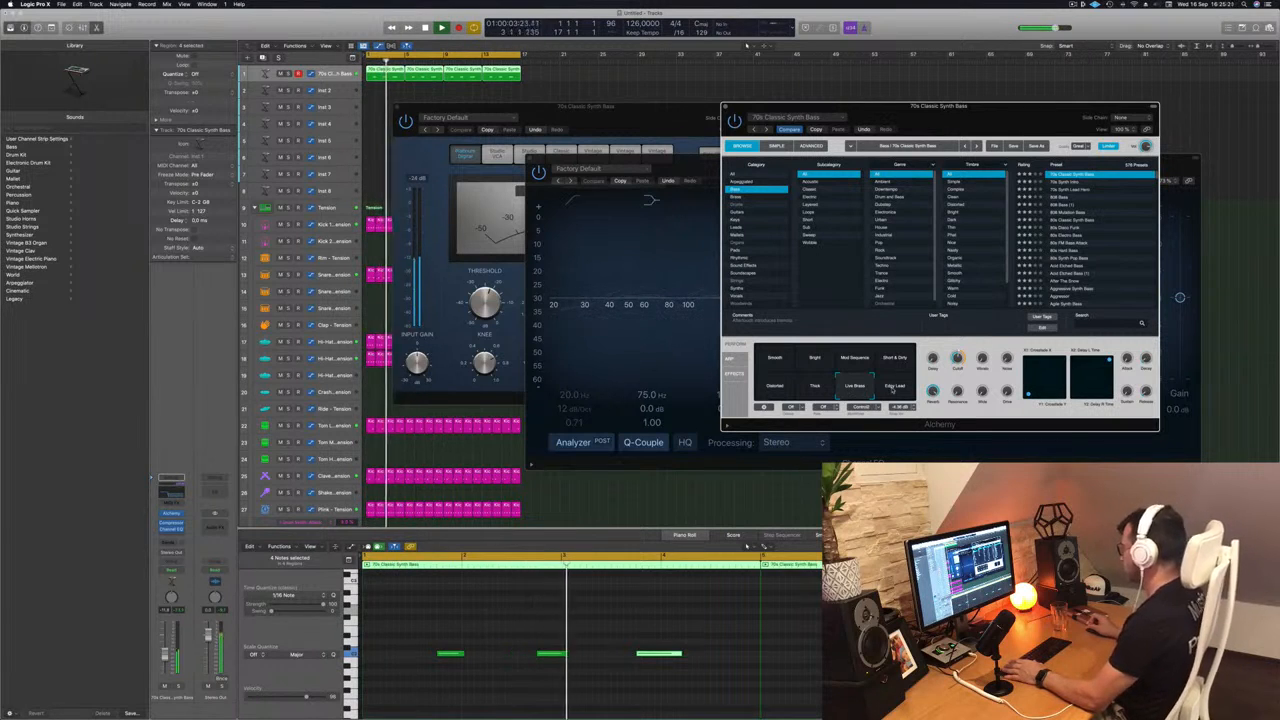
pyautogui.click(893, 388)
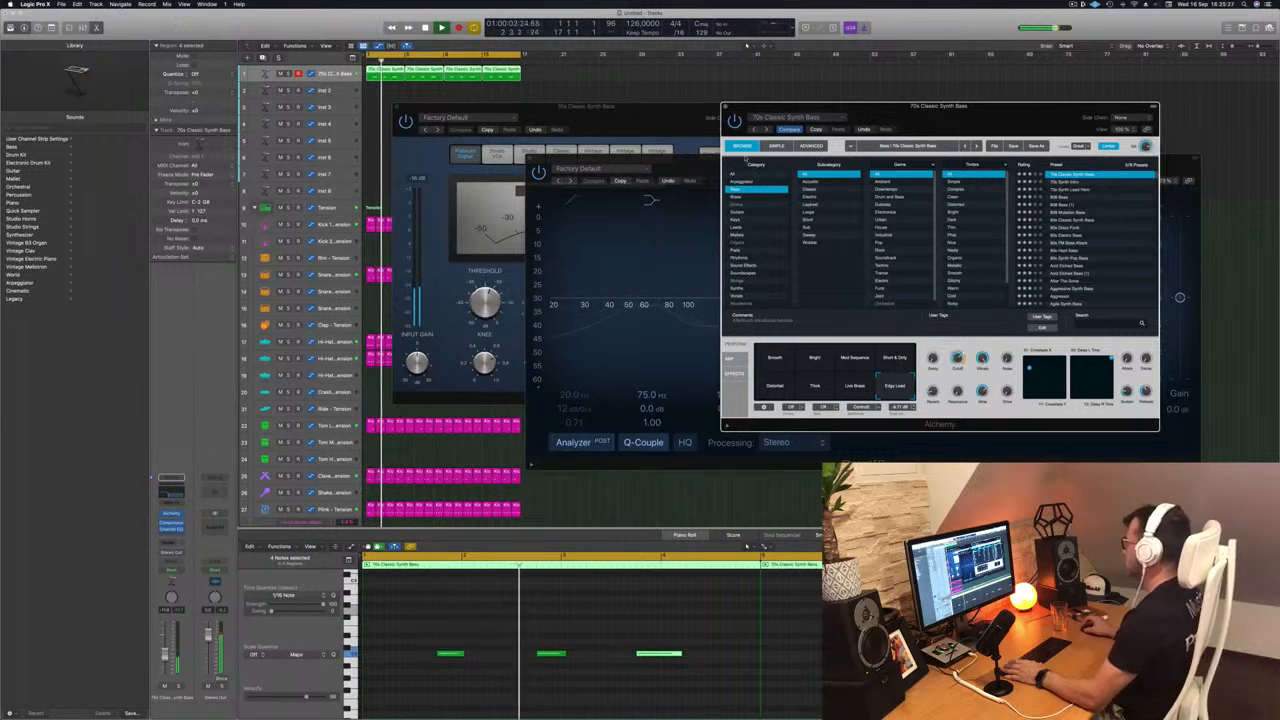
# - Close the bass track's Alchemy, Channel EQ and Compressor windows
pyautogui.click(726, 107)
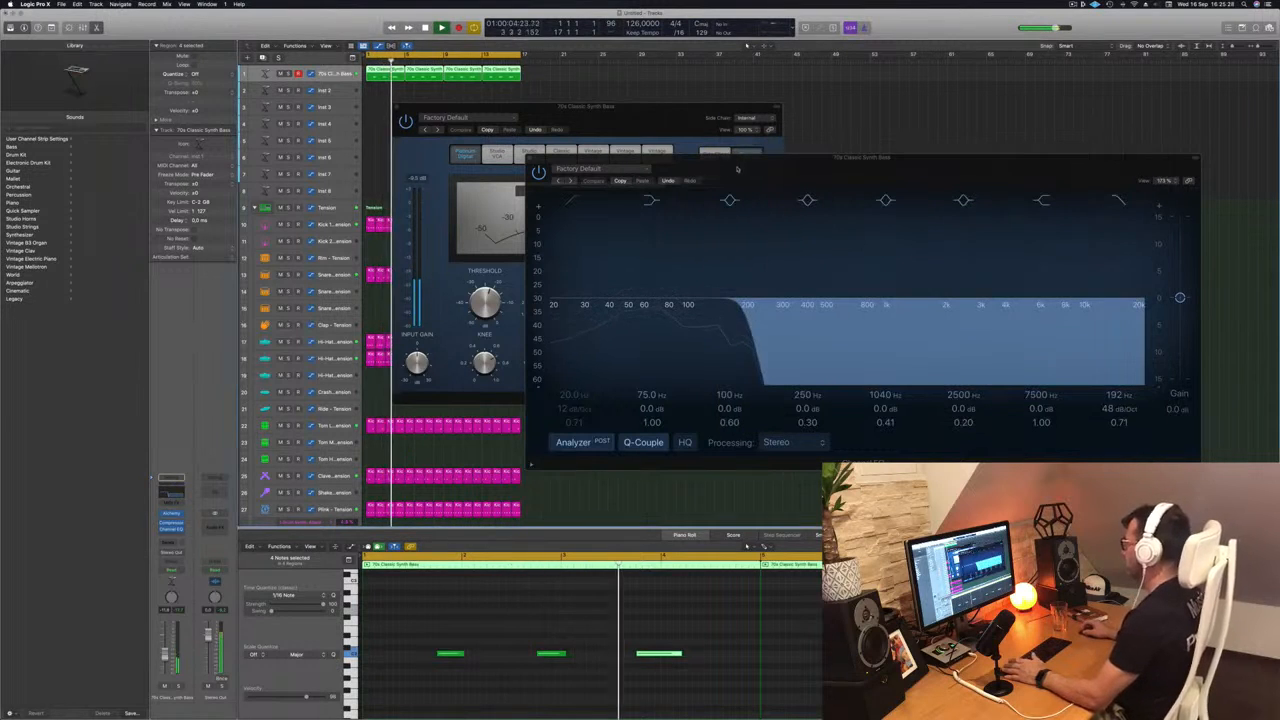
pyautogui.moveTo(737, 167); pyautogui.dragTo(709, 156)
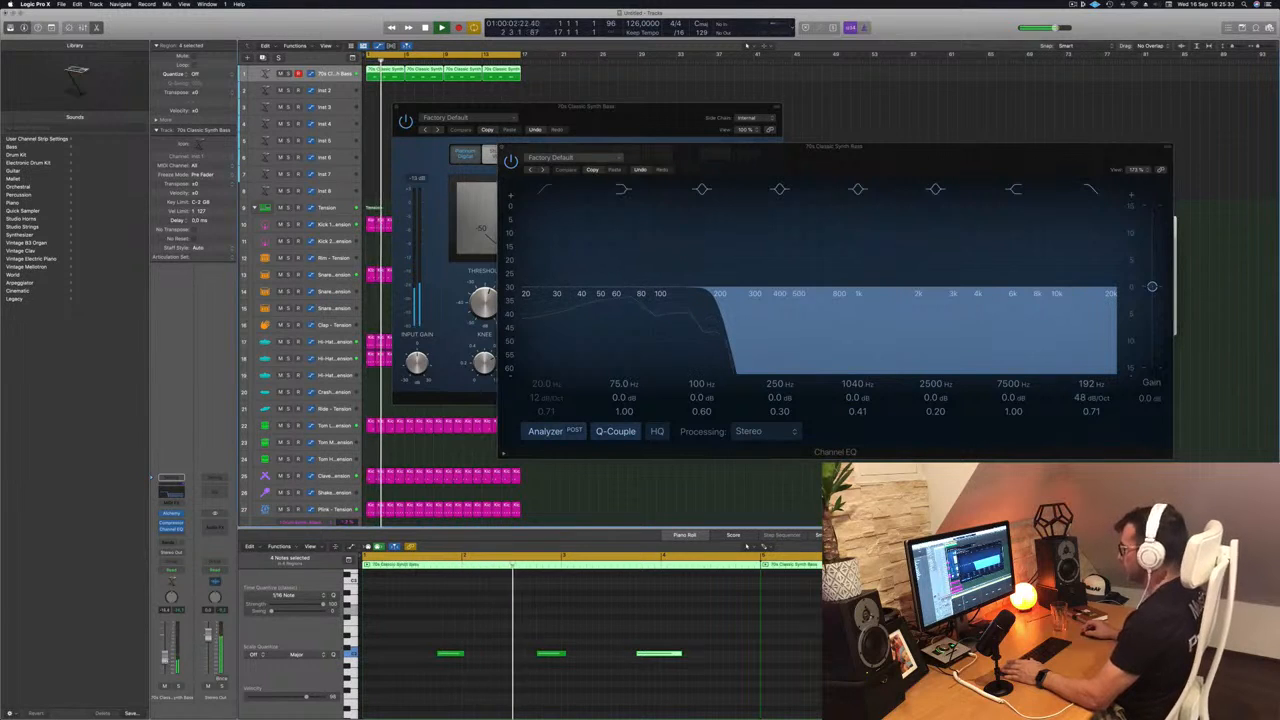
pyautogui.press('super+w')
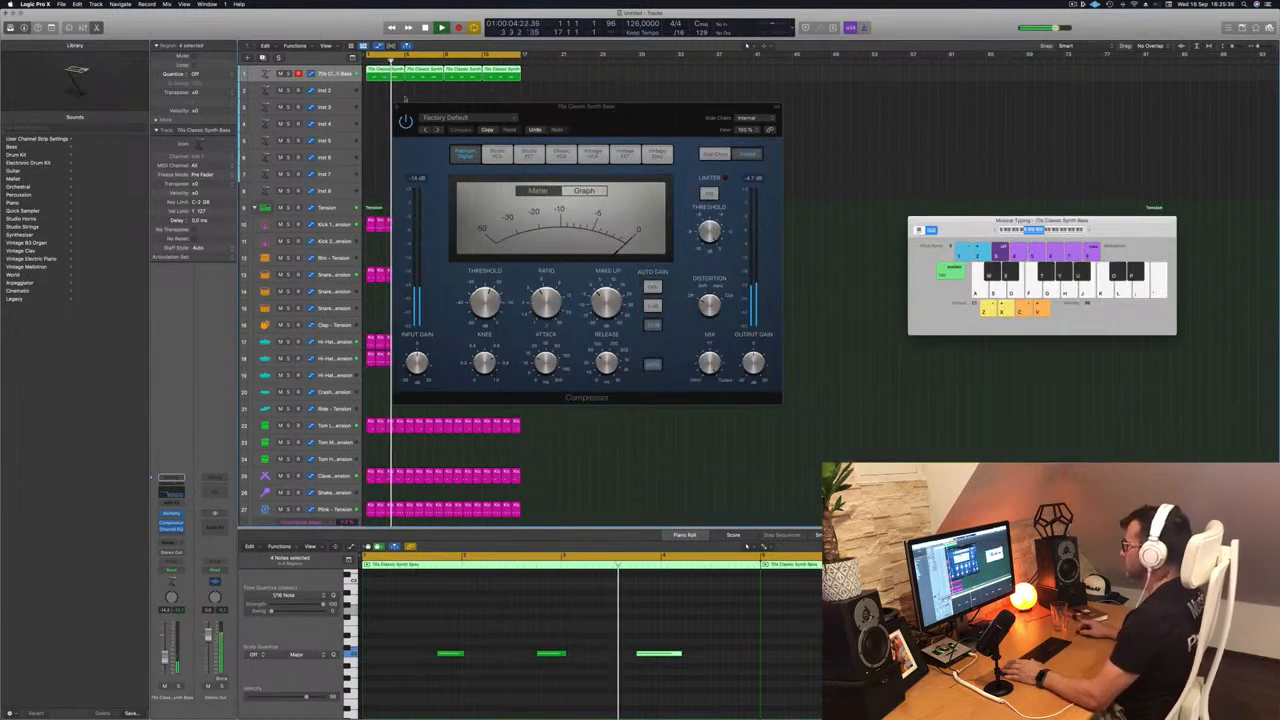
pyautogui.press('super+w')
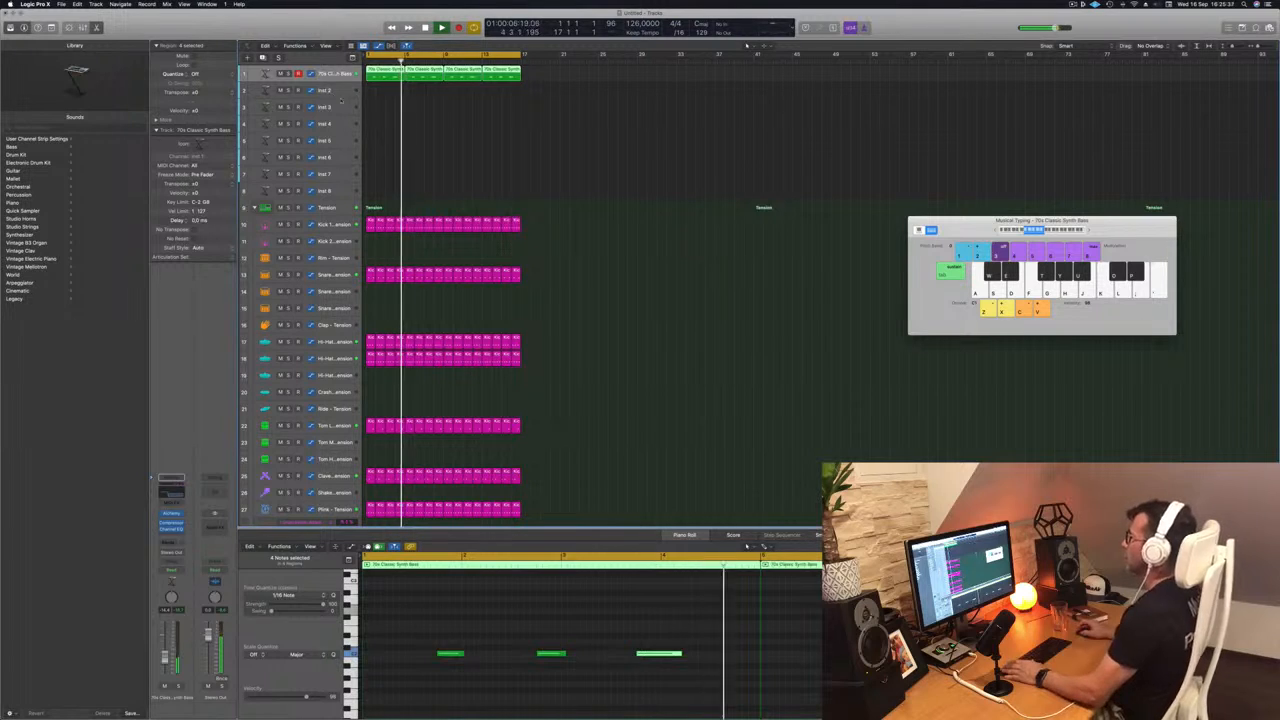
# - Enlarge the Inst 2 track and copy the first four-bar bass region onto it at bar 1
pyautogui.click(333, 92)
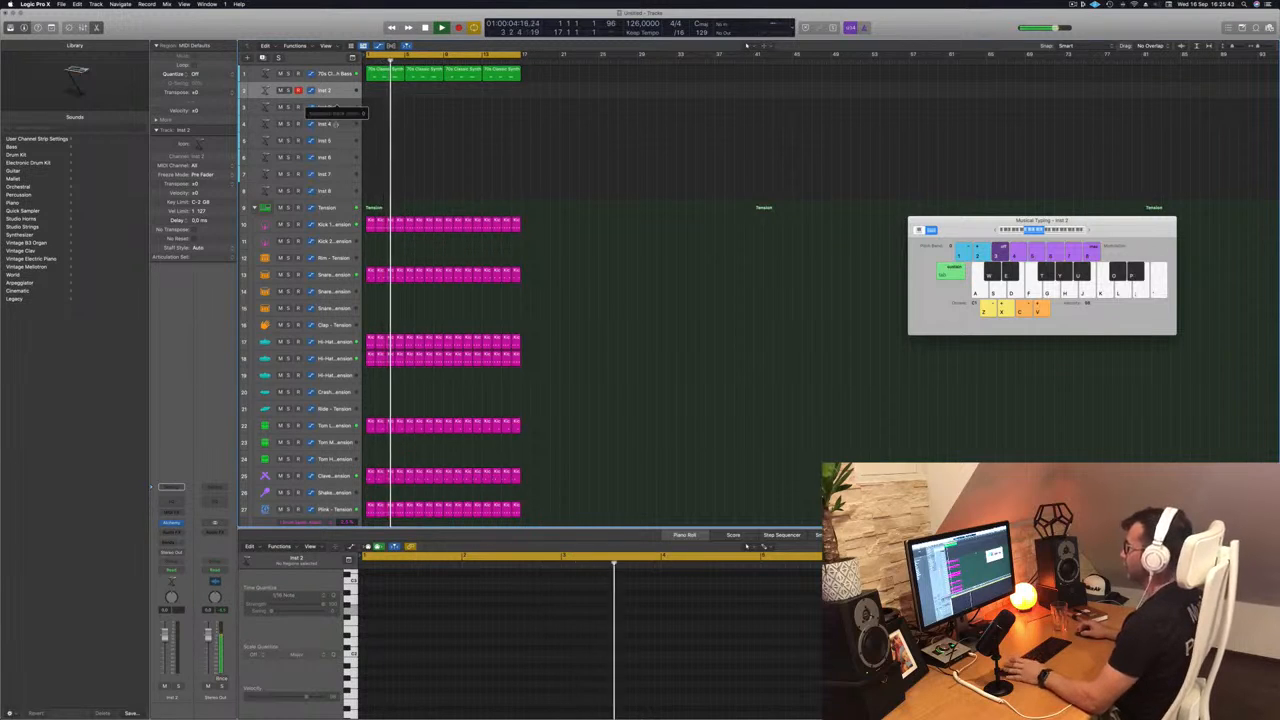
pyautogui.moveTo(337, 98); pyautogui.dragTo(337, 123)
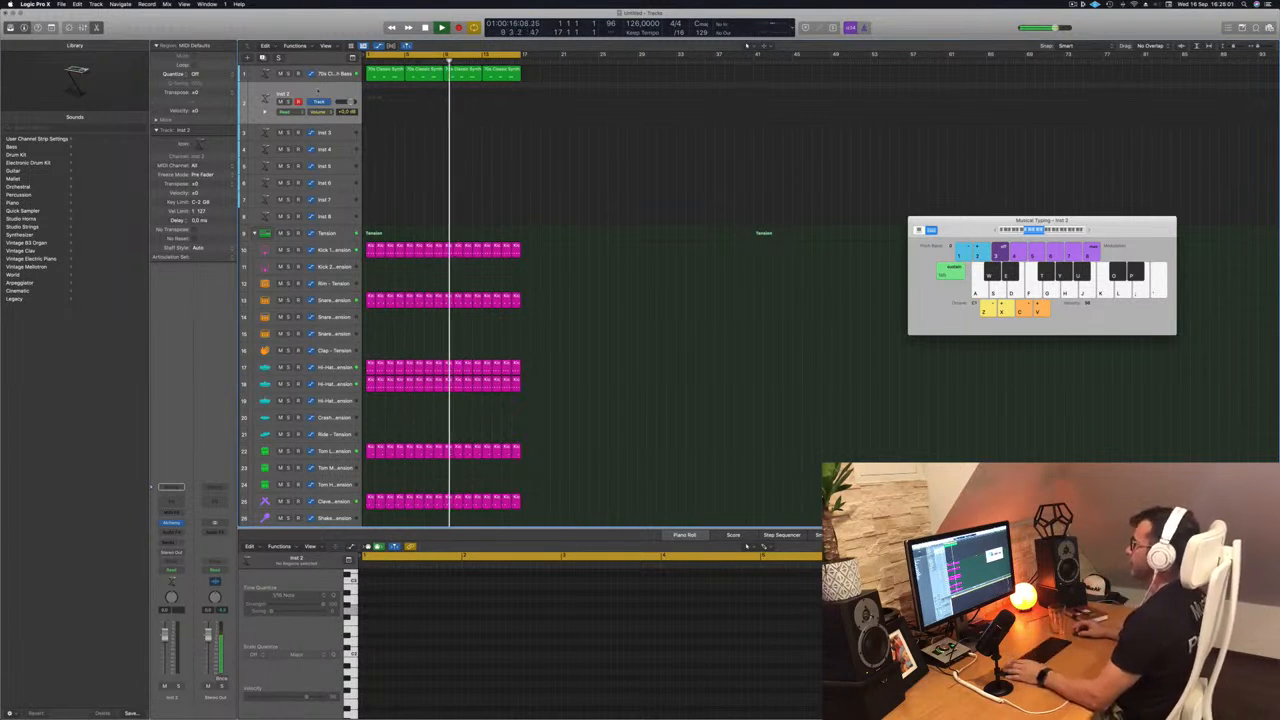
pyautogui.press('Return')
pyautogui.moveTo(380, 75); pyautogui.dragTo(380, 97)
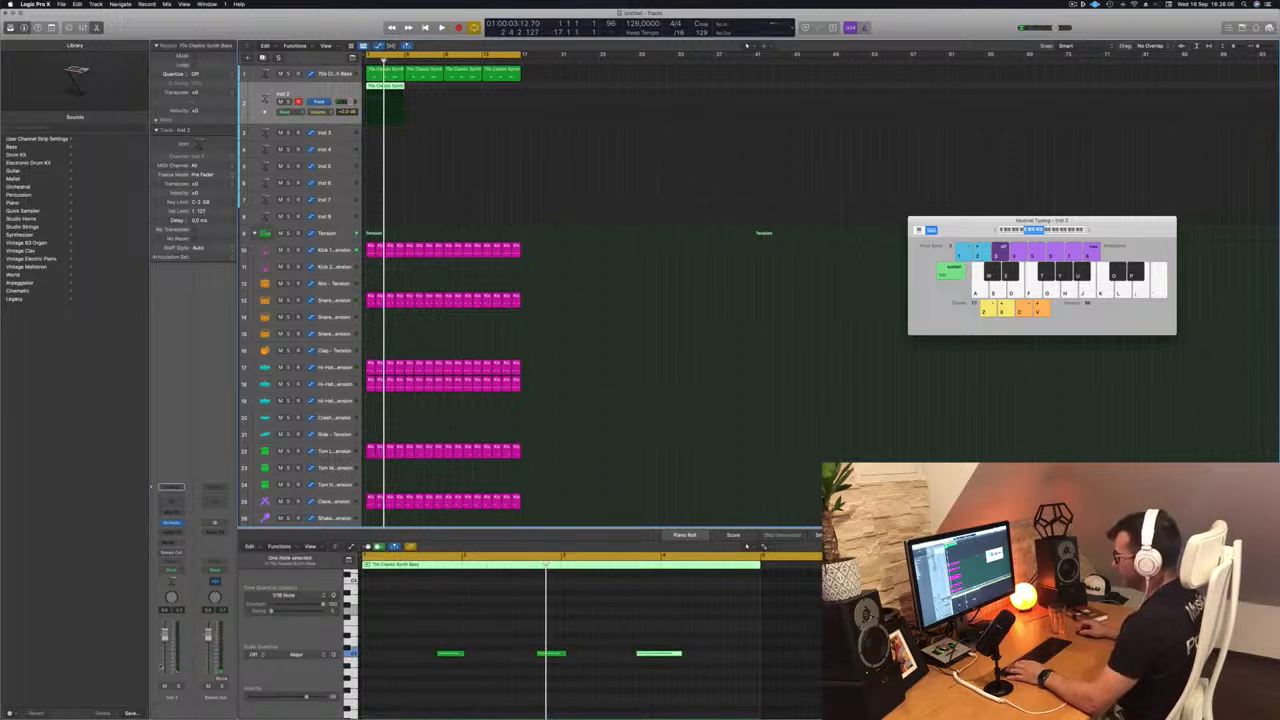
# - Replace the first note of the Inst 2 region with three short notes on the same pitch within bar 1
pyautogui.hscroll(-1, 456, 632)
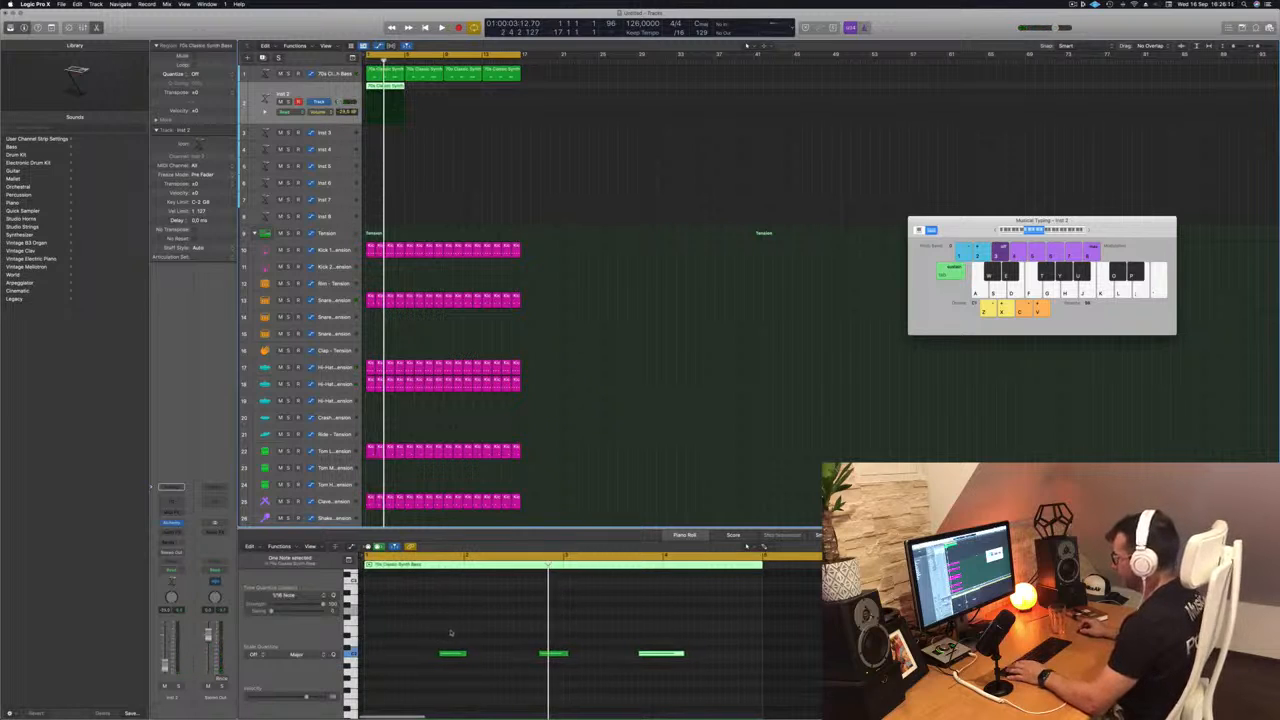
pyautogui.moveTo(449, 653); pyautogui.dragTo(409, 658)
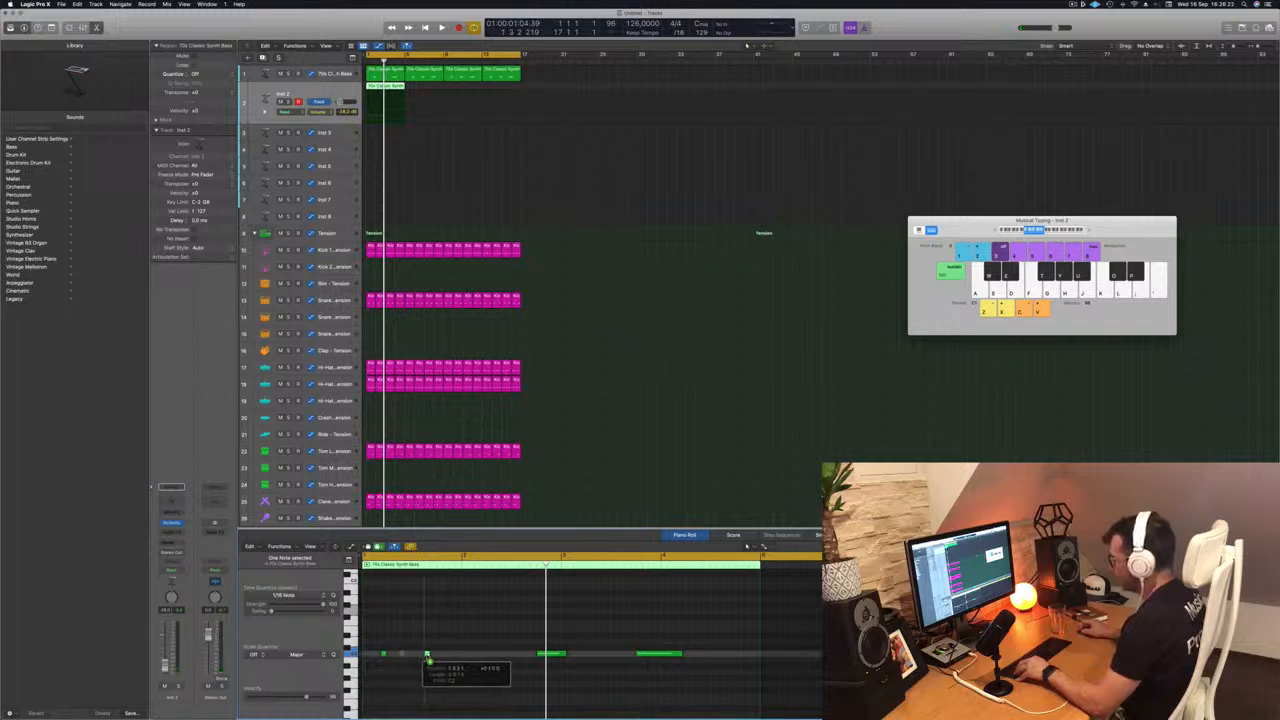
pyautogui.moveTo(434, 659); pyautogui.dragTo(434, 659)
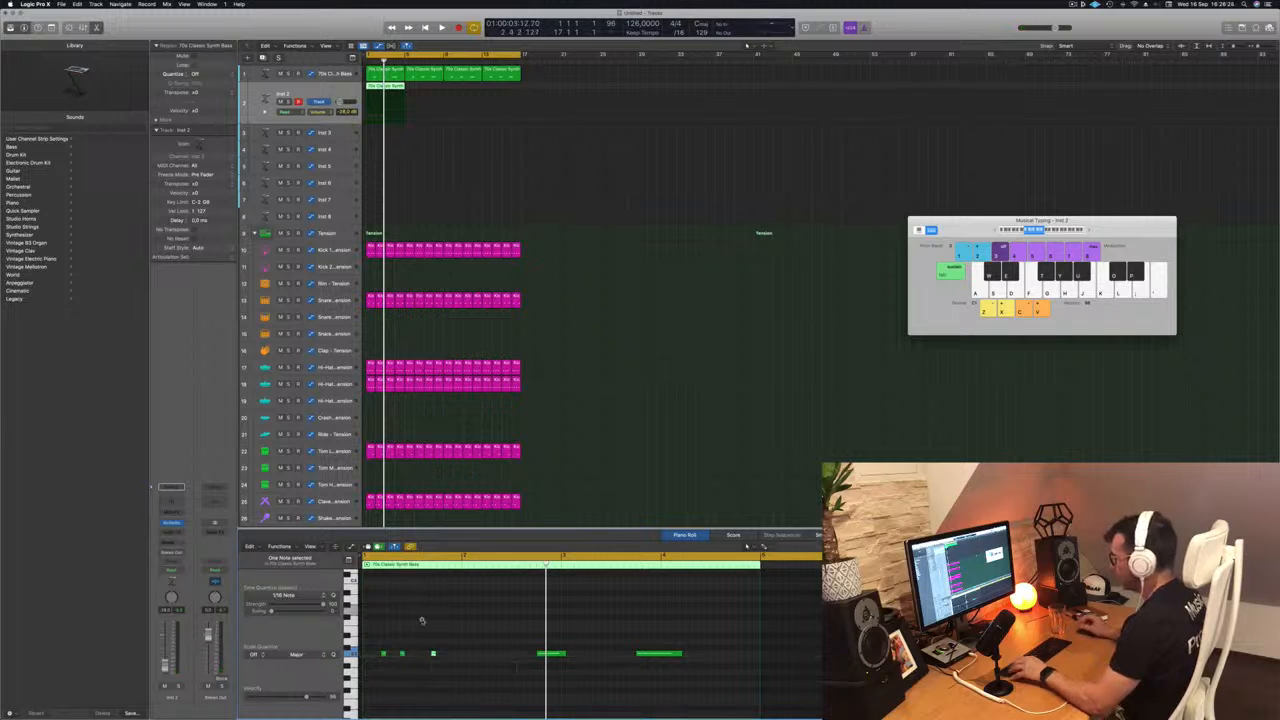
pyautogui.press('space')
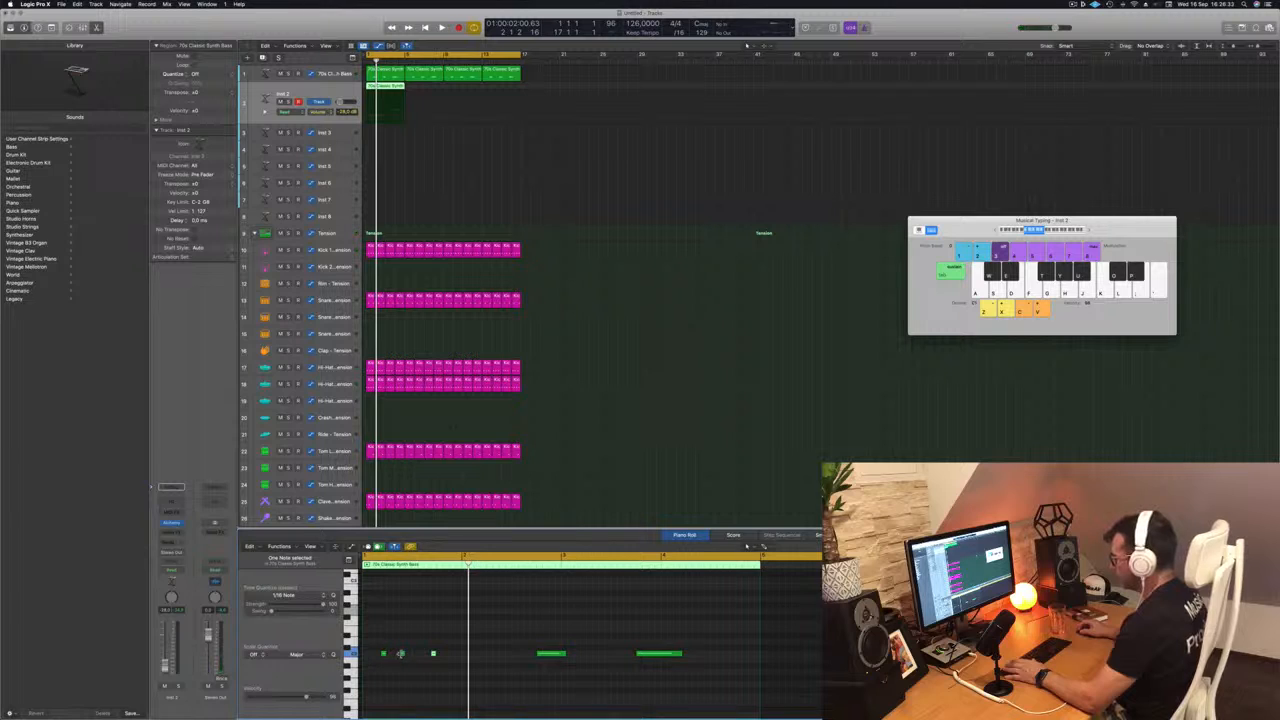
# - Tighten the three short notes in bar 1 of the Inst 2 region into an evenly spaced group and play them back
pyautogui.moveTo(401, 655); pyautogui.dragTo(408, 655)
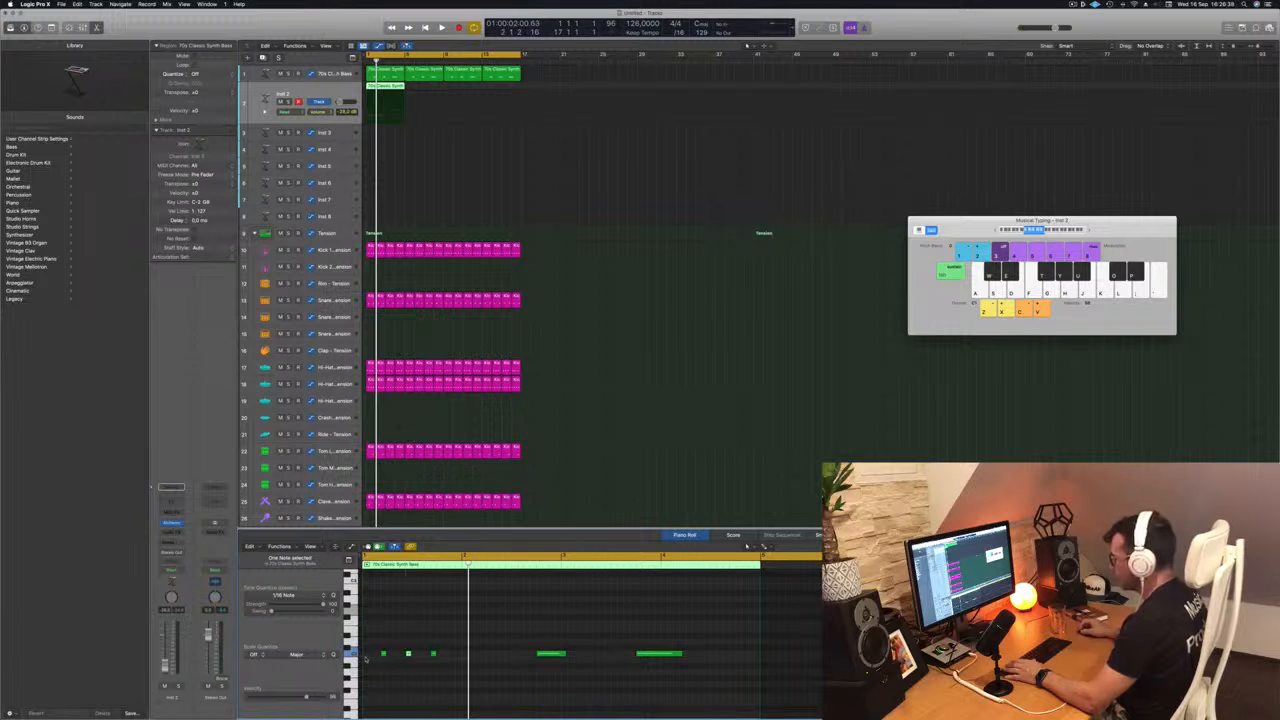
pyautogui.moveTo(384, 656); pyautogui.dragTo(375, 661)
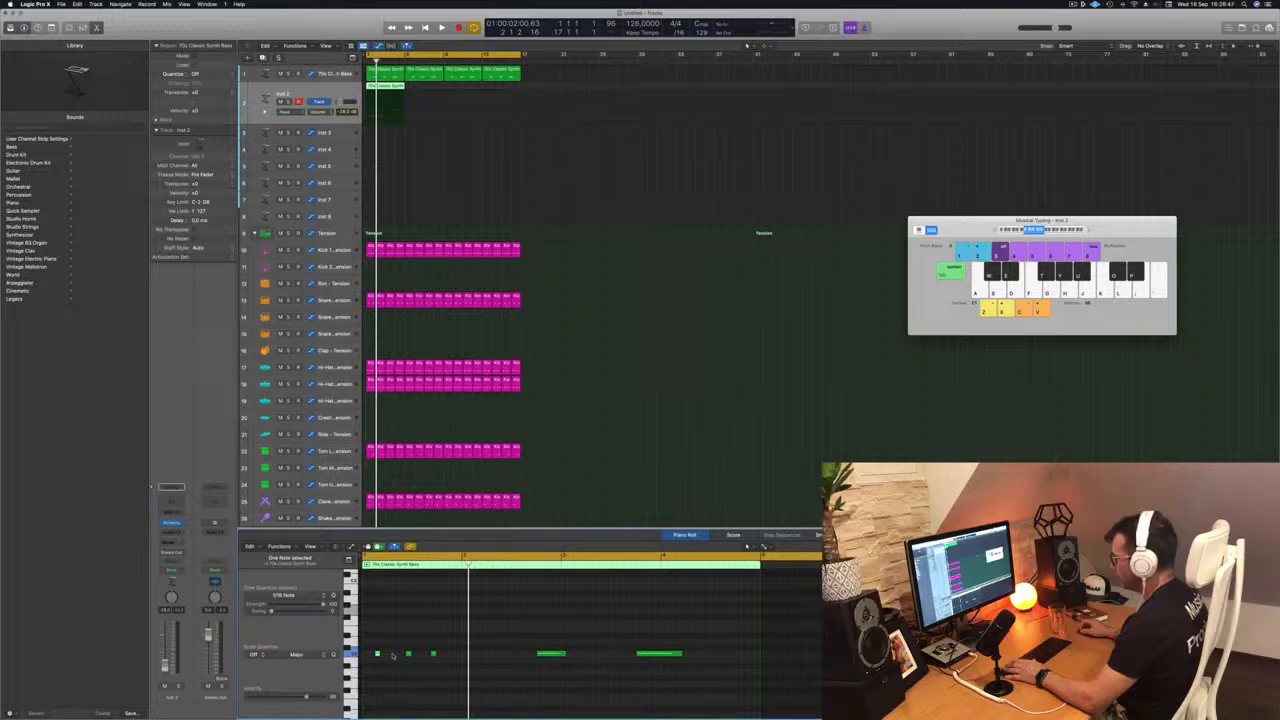
pyautogui.moveTo(408, 655); pyautogui.dragTo(398, 656)
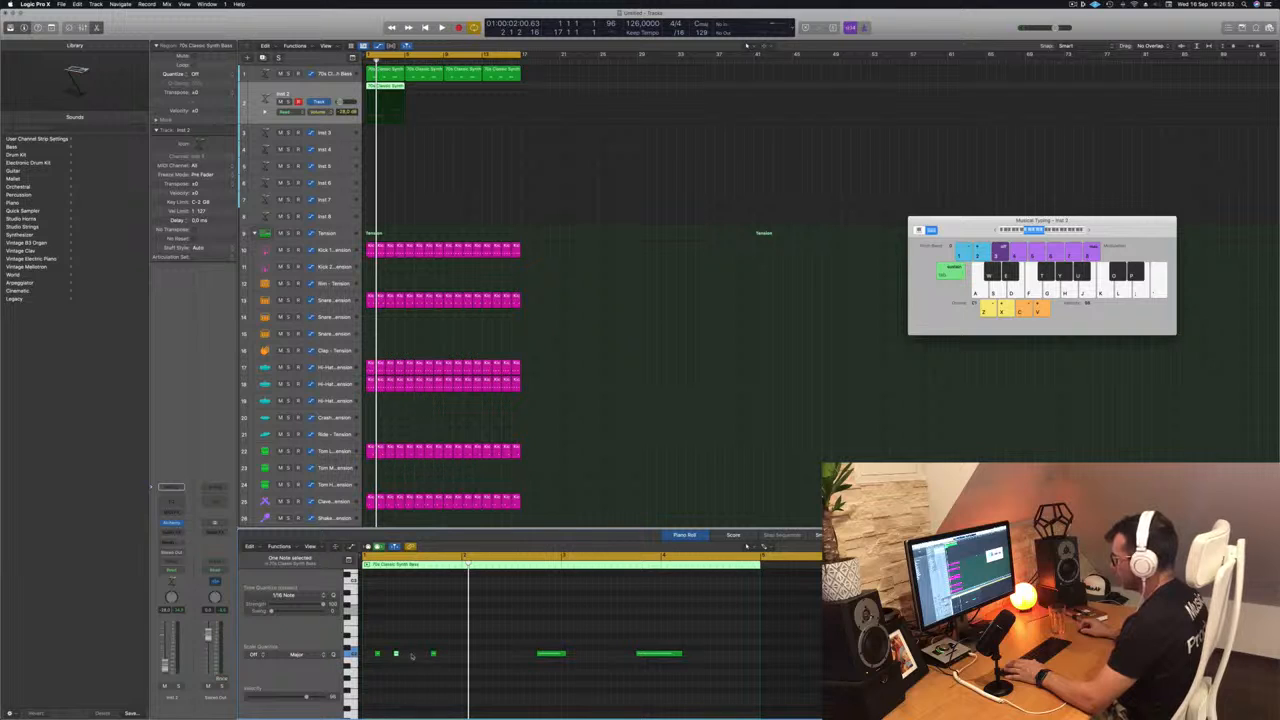
pyautogui.moveTo(430, 654); pyautogui.dragTo(415, 656)
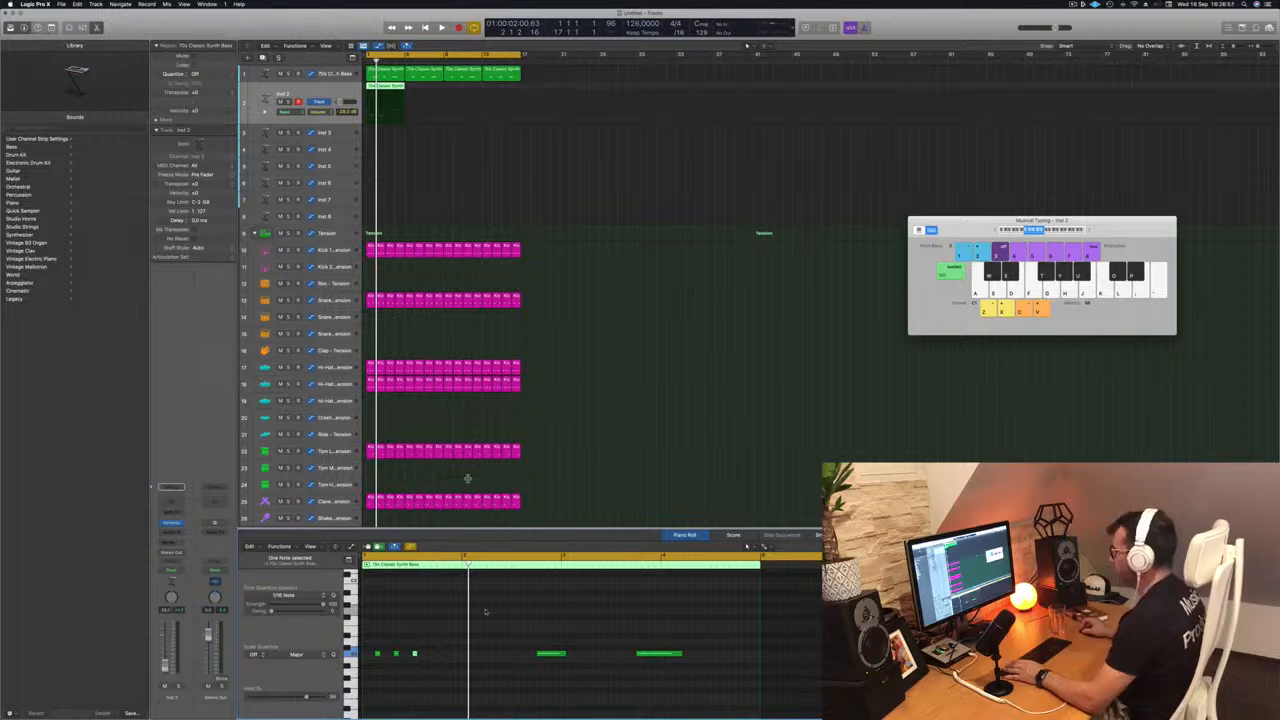
pyautogui.press('space')
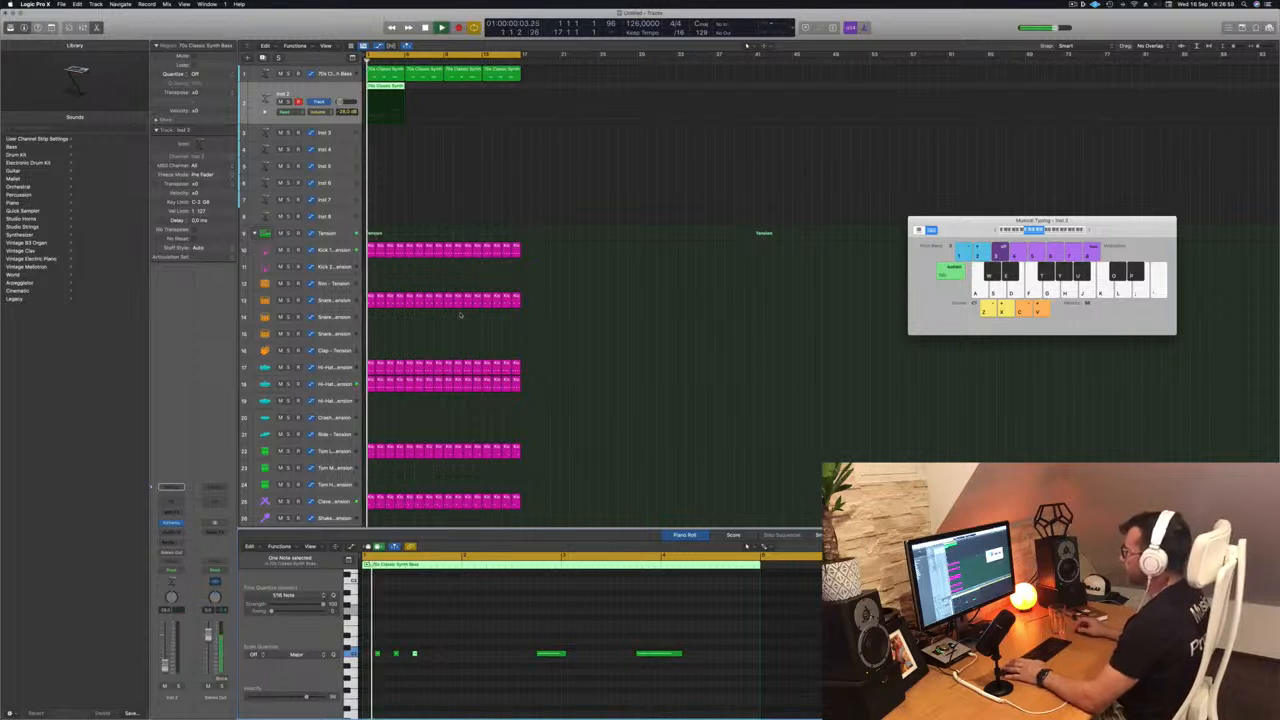
pyautogui.press('space')
# - Delete the two remaining long notes and copy the three-note group into bars 2, 3 and 4 of the Inst 2 region
pyautogui.moveTo(506, 636); pyautogui.dragTo(680, 666)
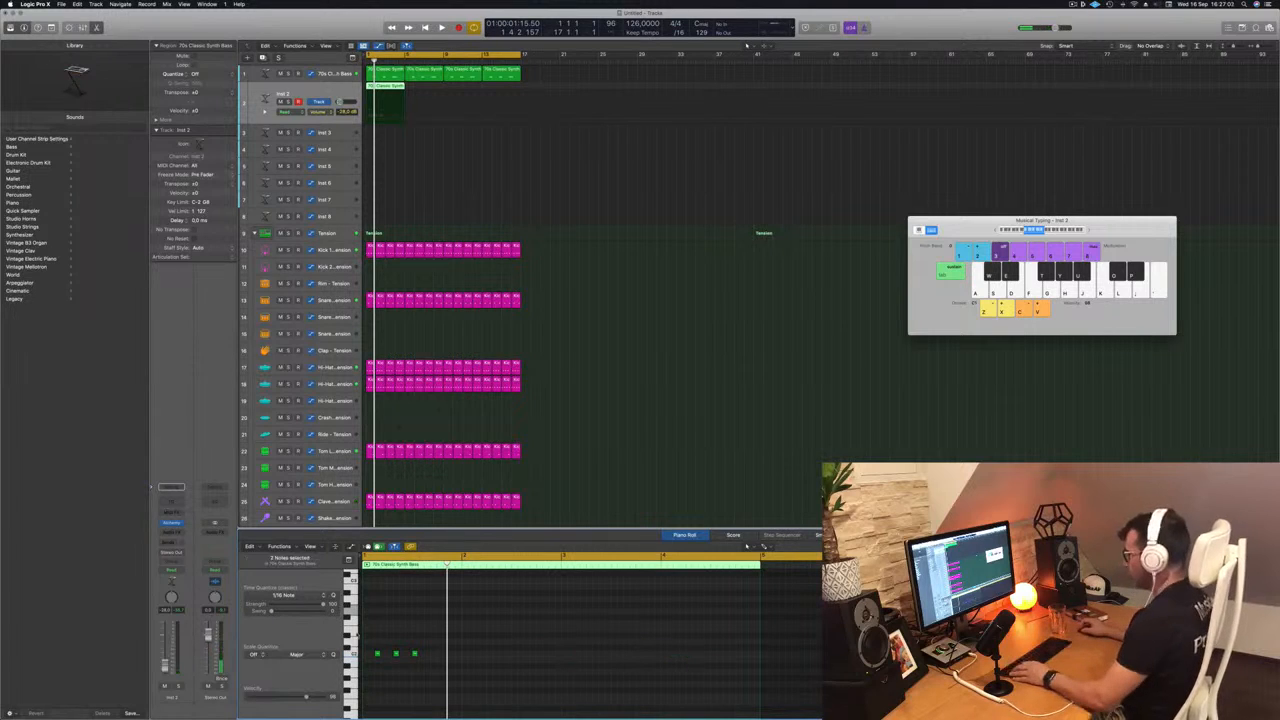
pyautogui.moveTo(377, 655); pyautogui.dragTo(573, 663)
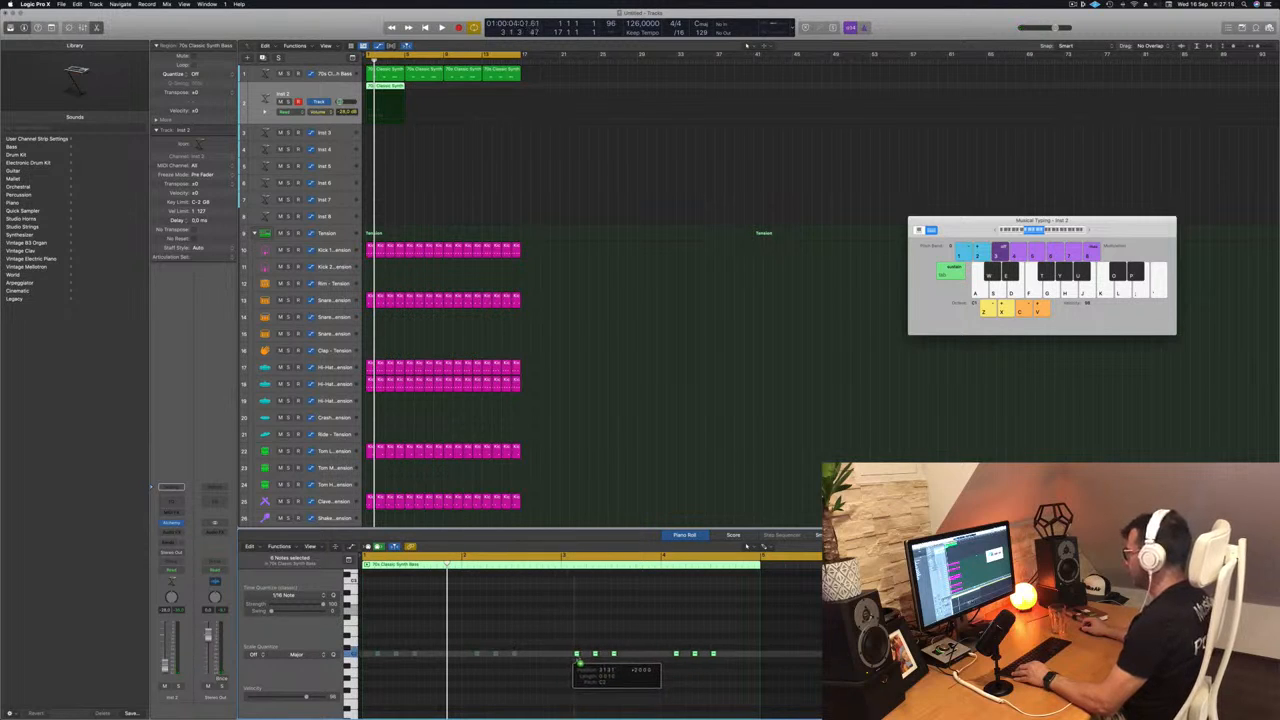
pyautogui.moveTo(576, 660); pyautogui.dragTo(577, 661)
pyautogui.press('space')
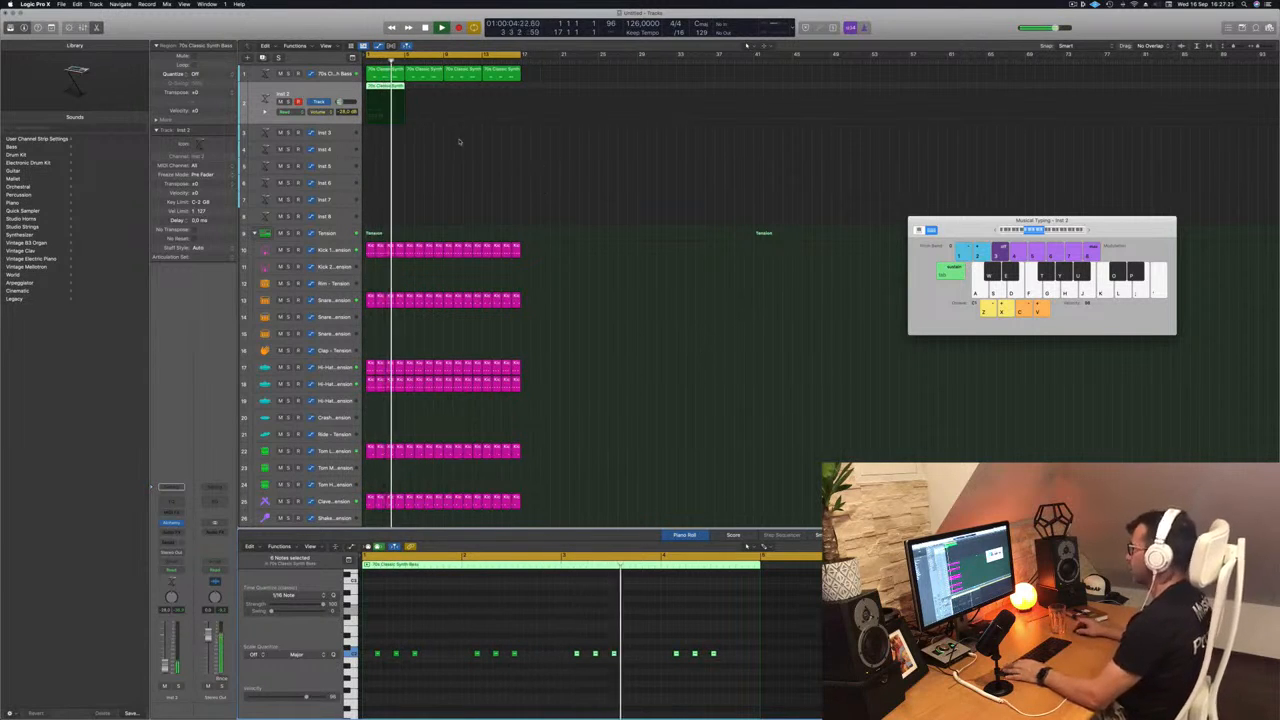
pyautogui.press('space')
# - Repeat the four-bar Inst 2 region to fill all 16 bars and play the arrangement from the start
pyautogui.press('space')
pyautogui.press('space')
pyautogui.moveTo(385, 87); pyautogui.dragTo(456, 95)
pyautogui.press('space')
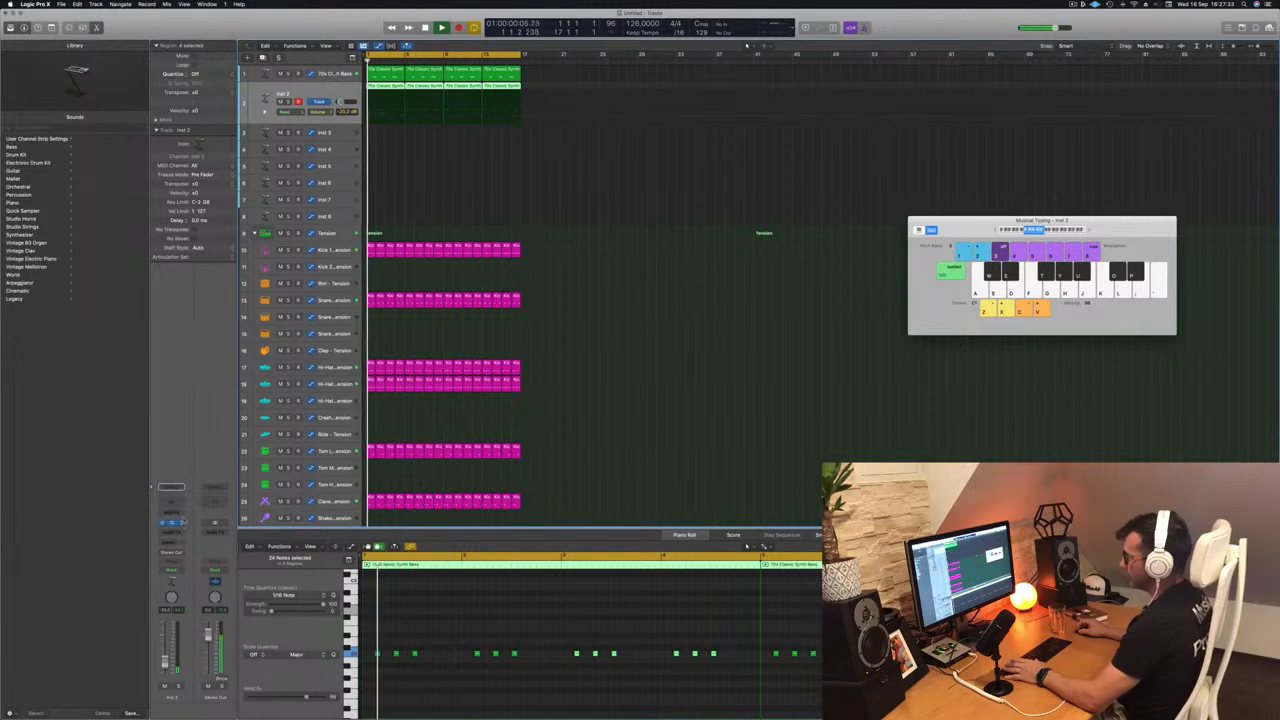
# - Open Inst 2's Alchemy, filter its presets to the Keys category and load Water Jug Clockwork
pyautogui.click(172, 524)
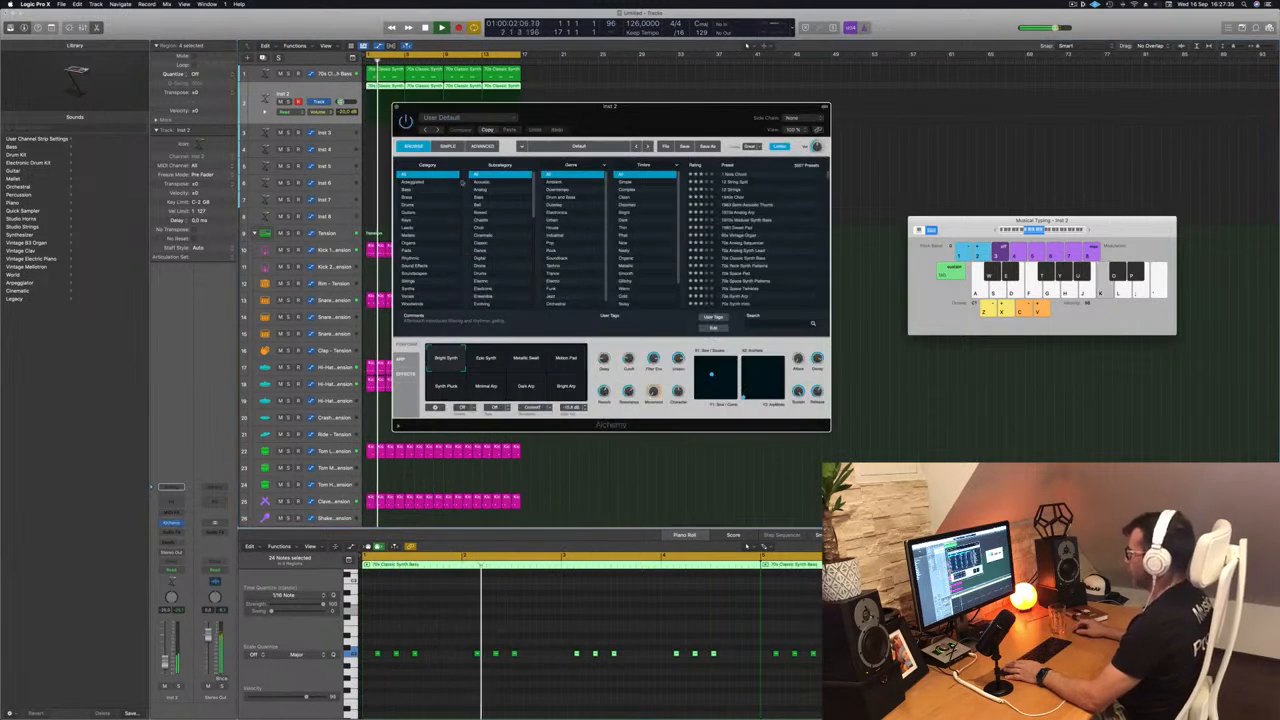
pyautogui.moveTo(622, 120); pyautogui.dragTo(680, 201)
pyautogui.press('Return')
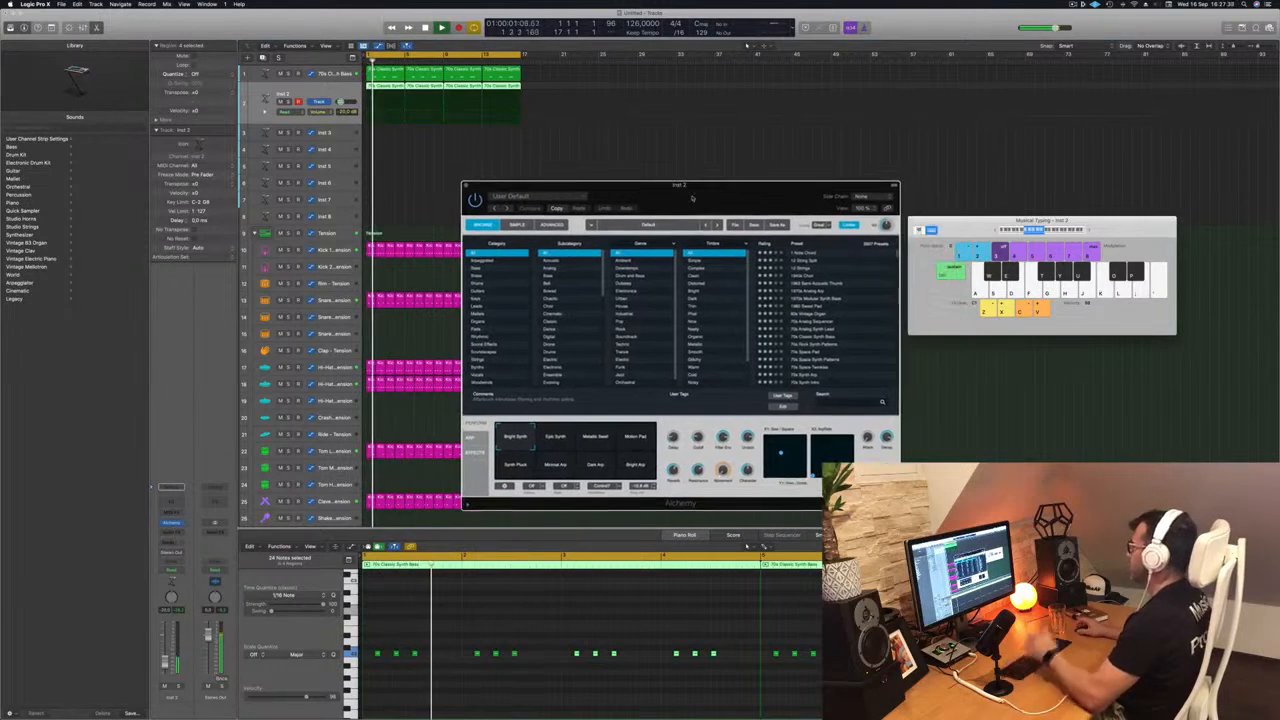
pyautogui.click(476, 299)
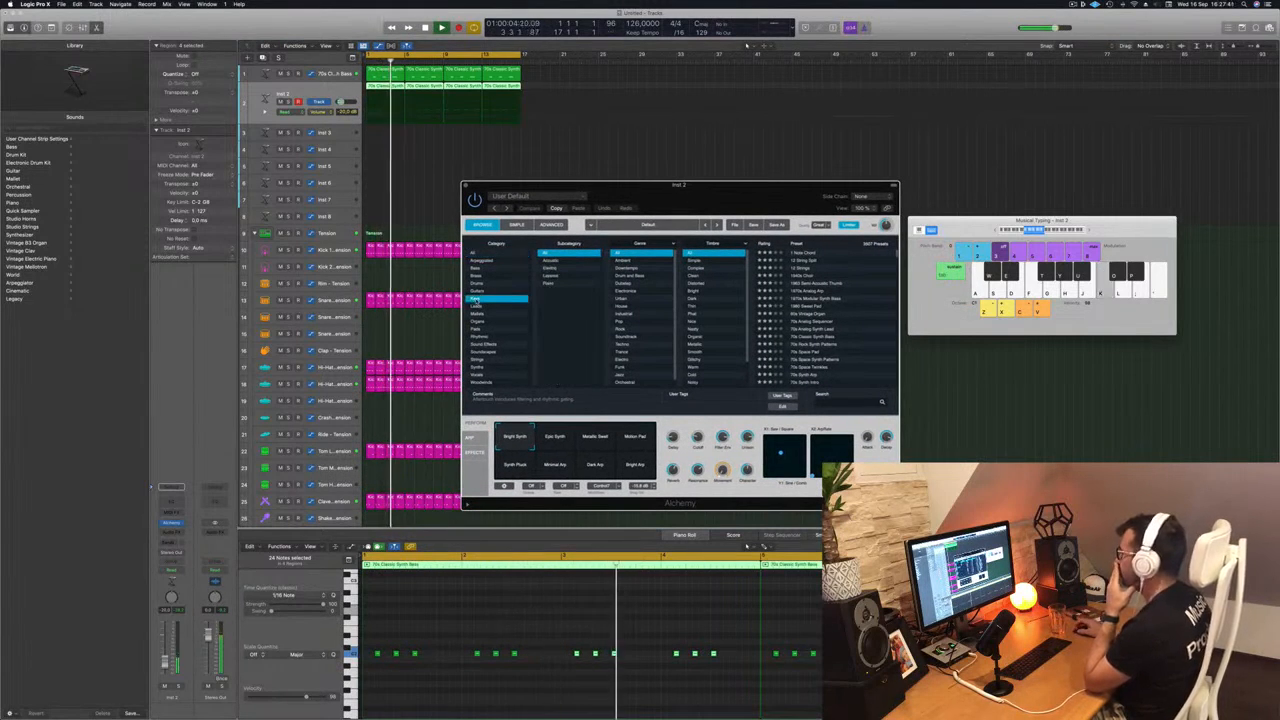
pyautogui.scroll(-10, 811, 319)
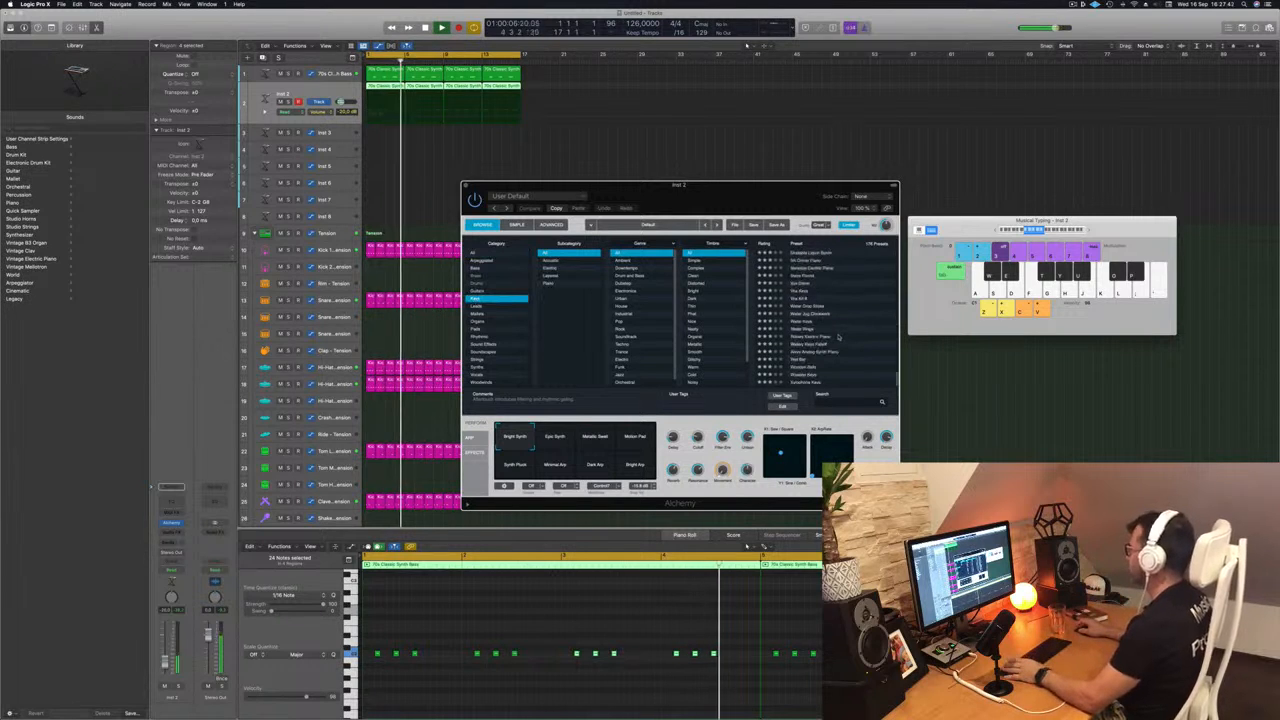
pyautogui.click(806, 314)
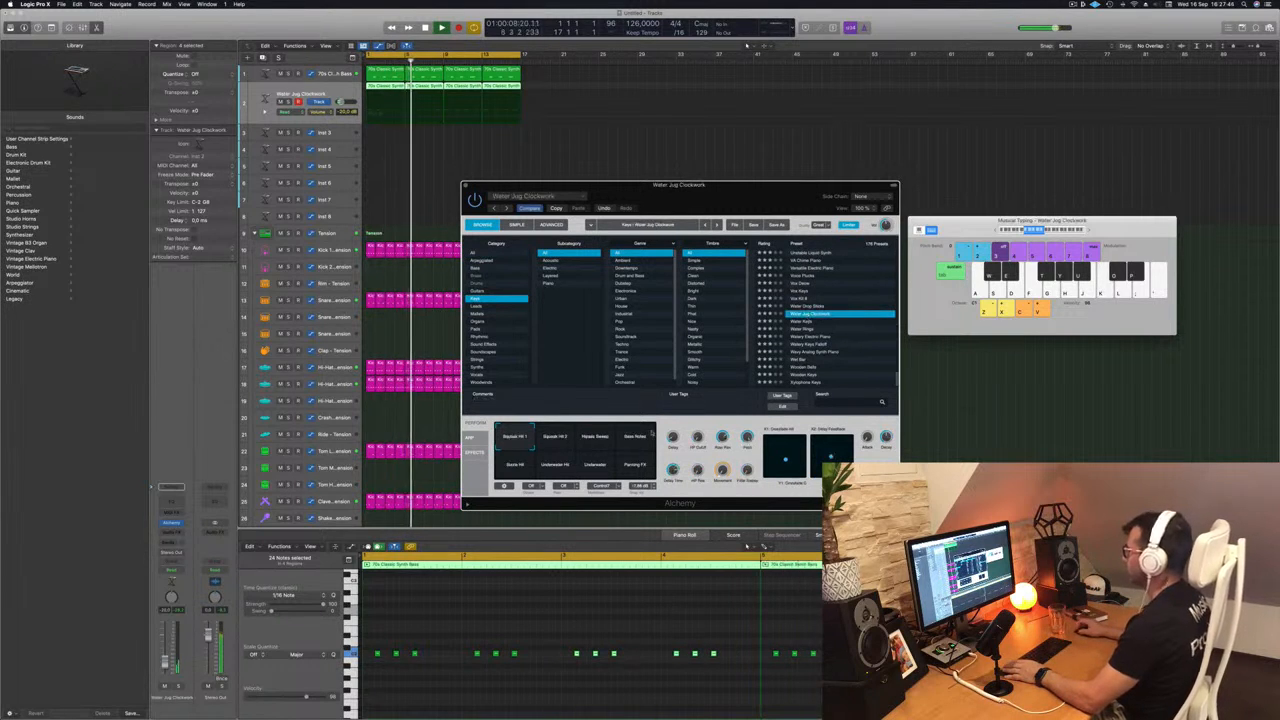
# - Try the Water Keys preset, settle on the Vox preset directly above Vox Keys, and raise the track volume to -11.4 dB
pyautogui.click(511, 640)
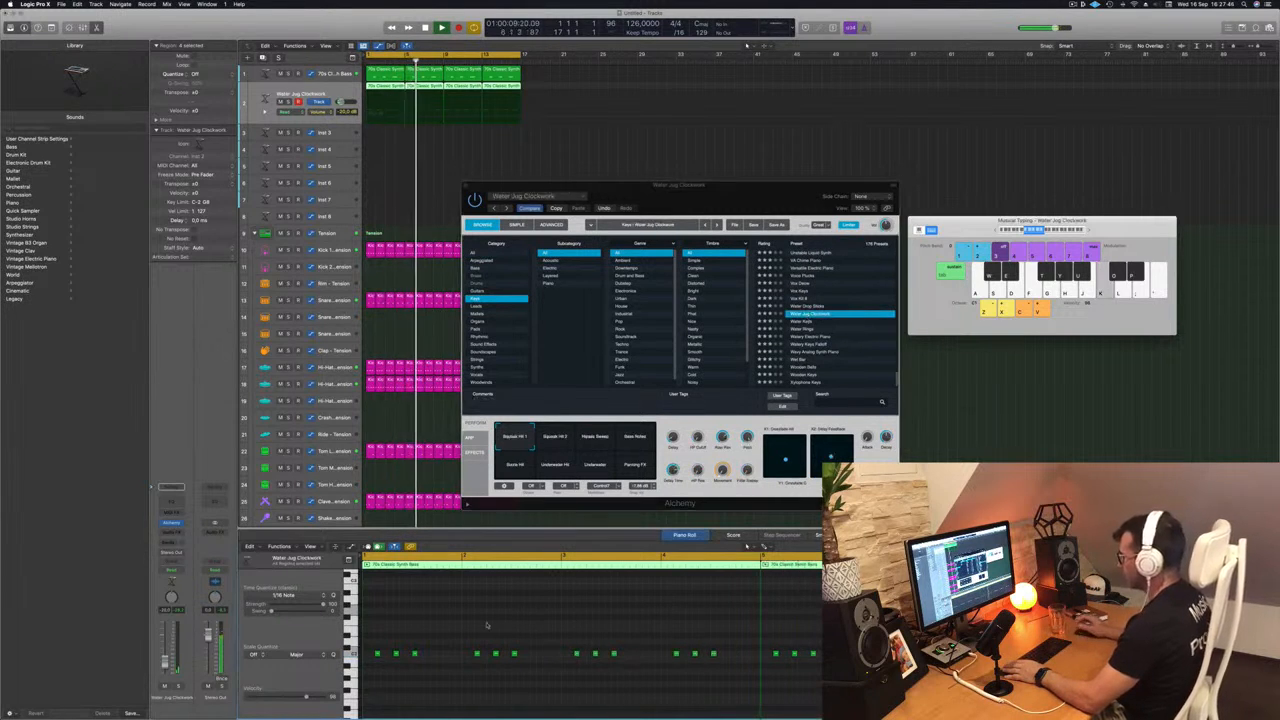
pyautogui.click(845, 320)
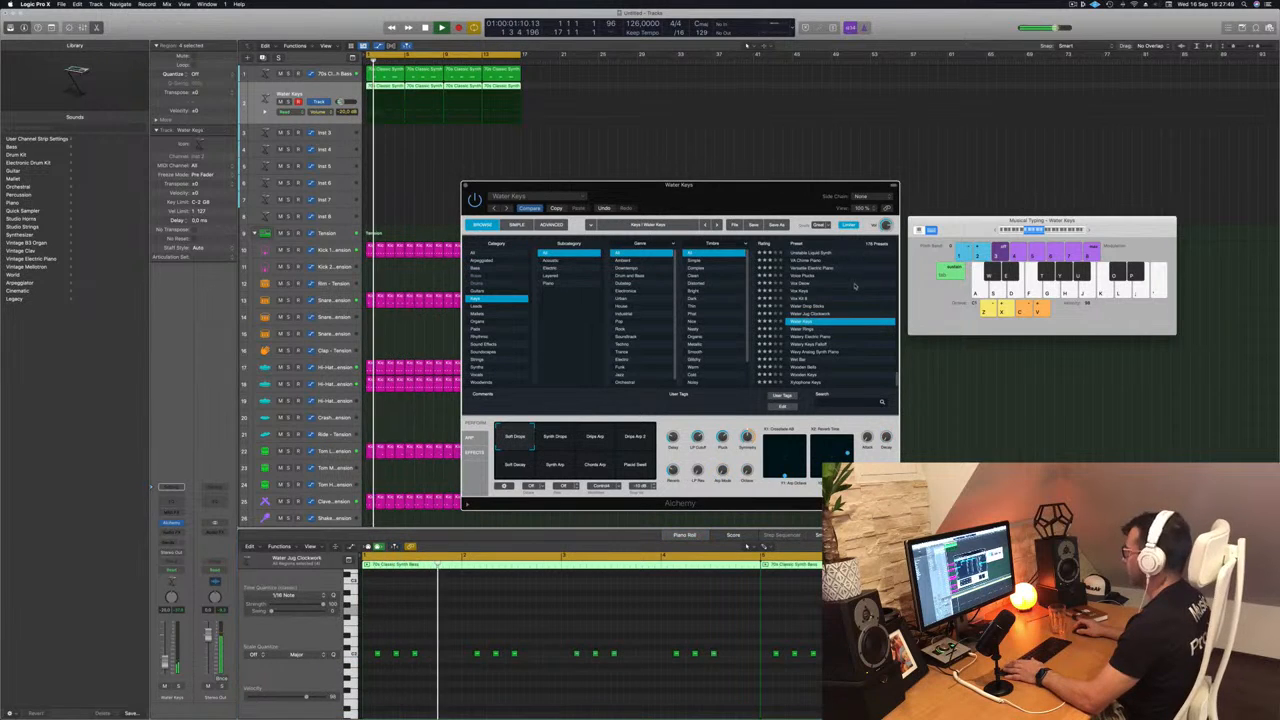
pyautogui.scroll(3, 853, 310)
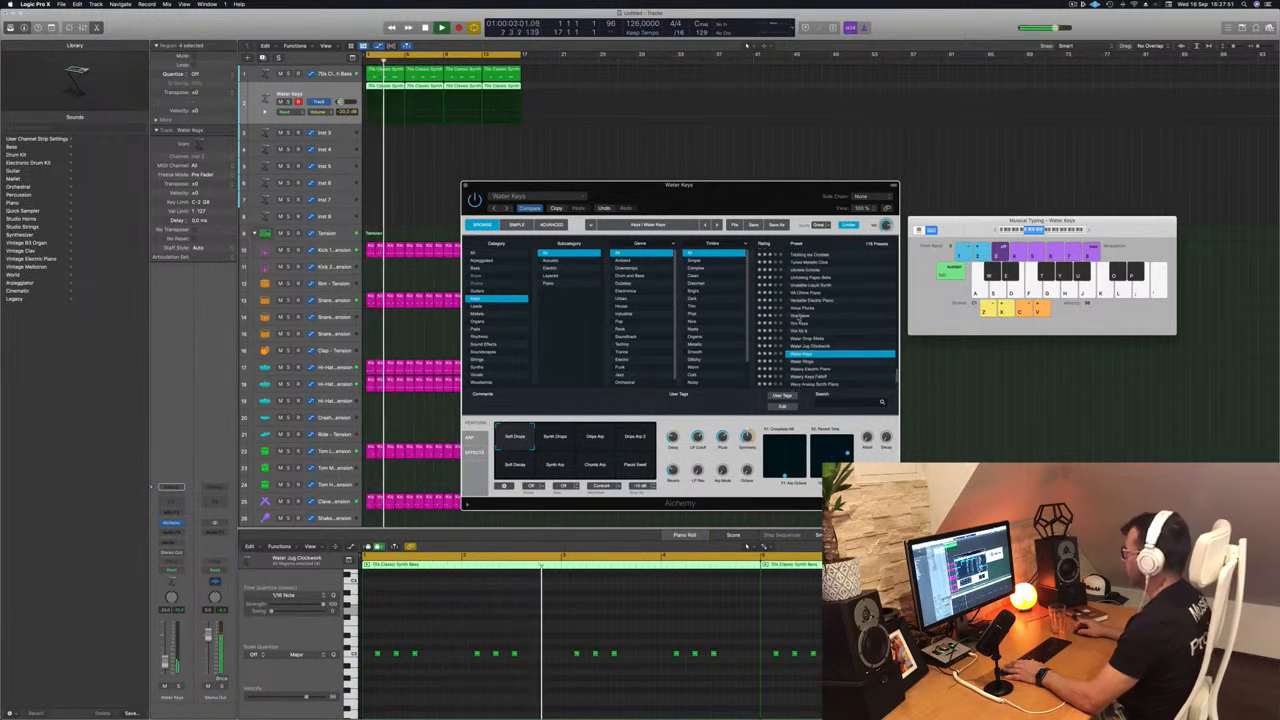
pyautogui.click(822, 316)
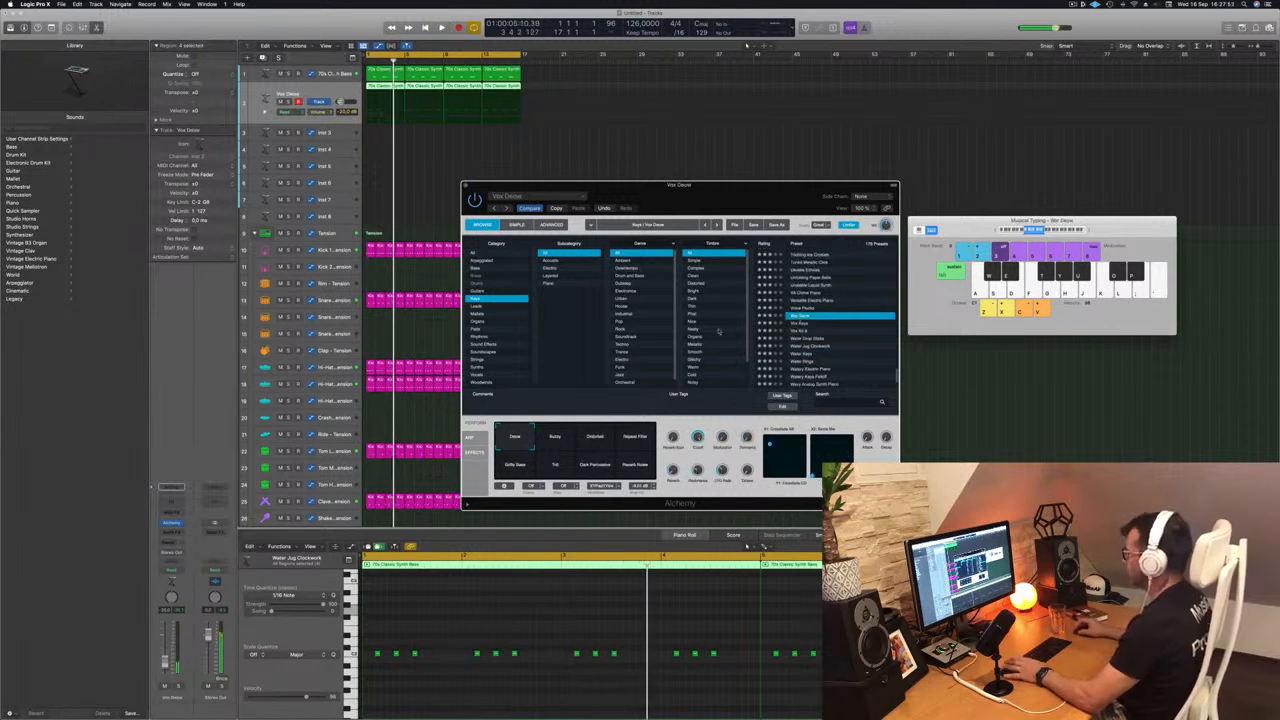
pyautogui.click(747, 545)
pyautogui.press('Return')
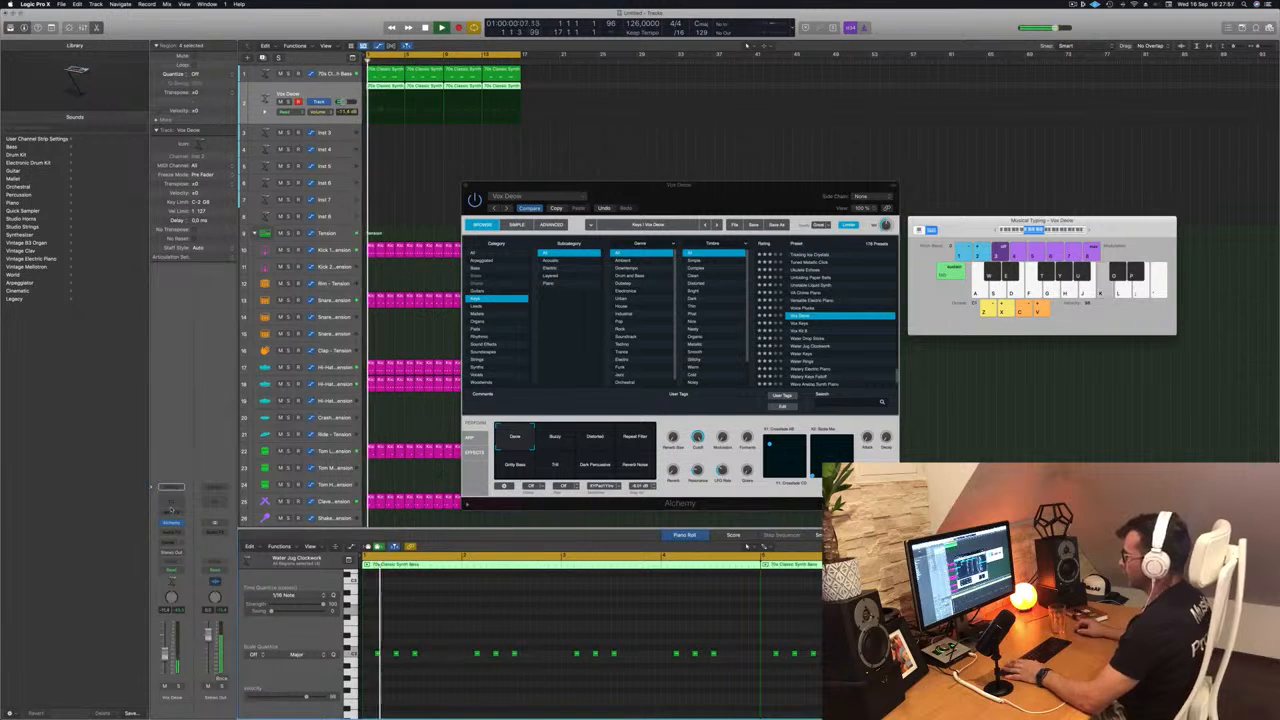
# - Add a Channel EQ to the track with a 48 dB/Oct high cut at 344 Hz and a 12 dB/Oct low cut at 20 Hz
pyautogui.click(171, 501)
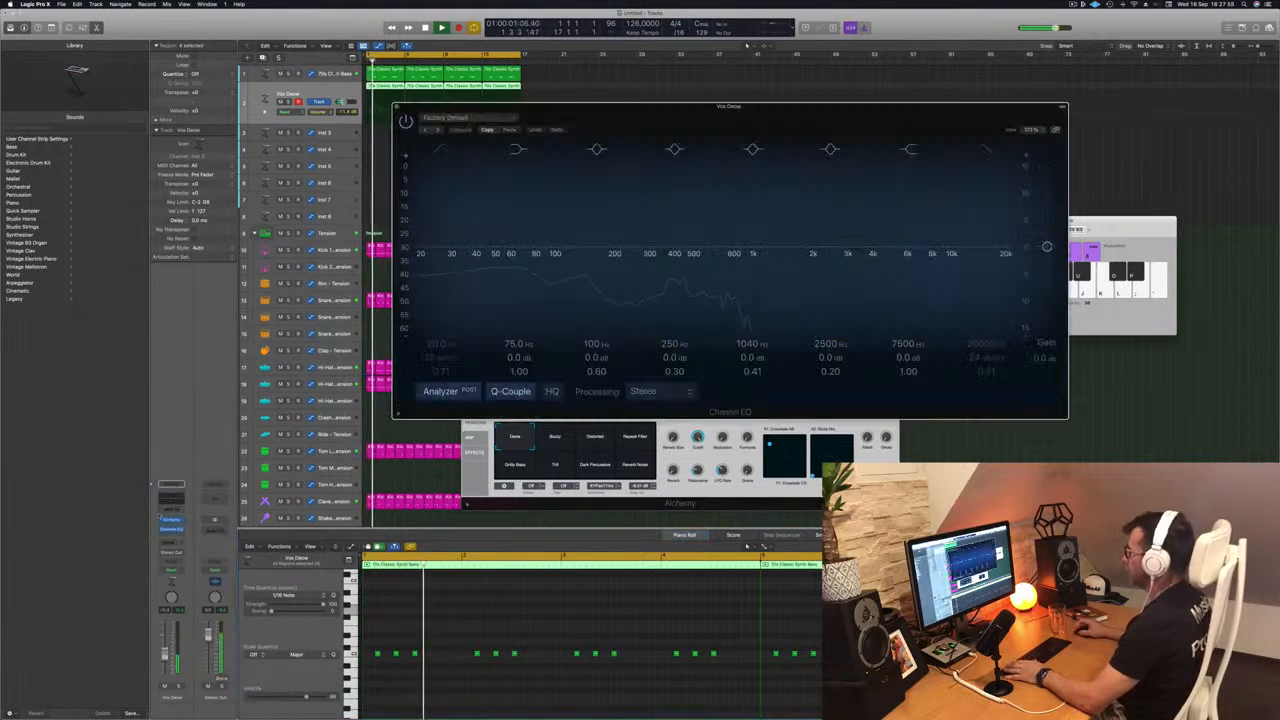
pyautogui.click(987, 152)
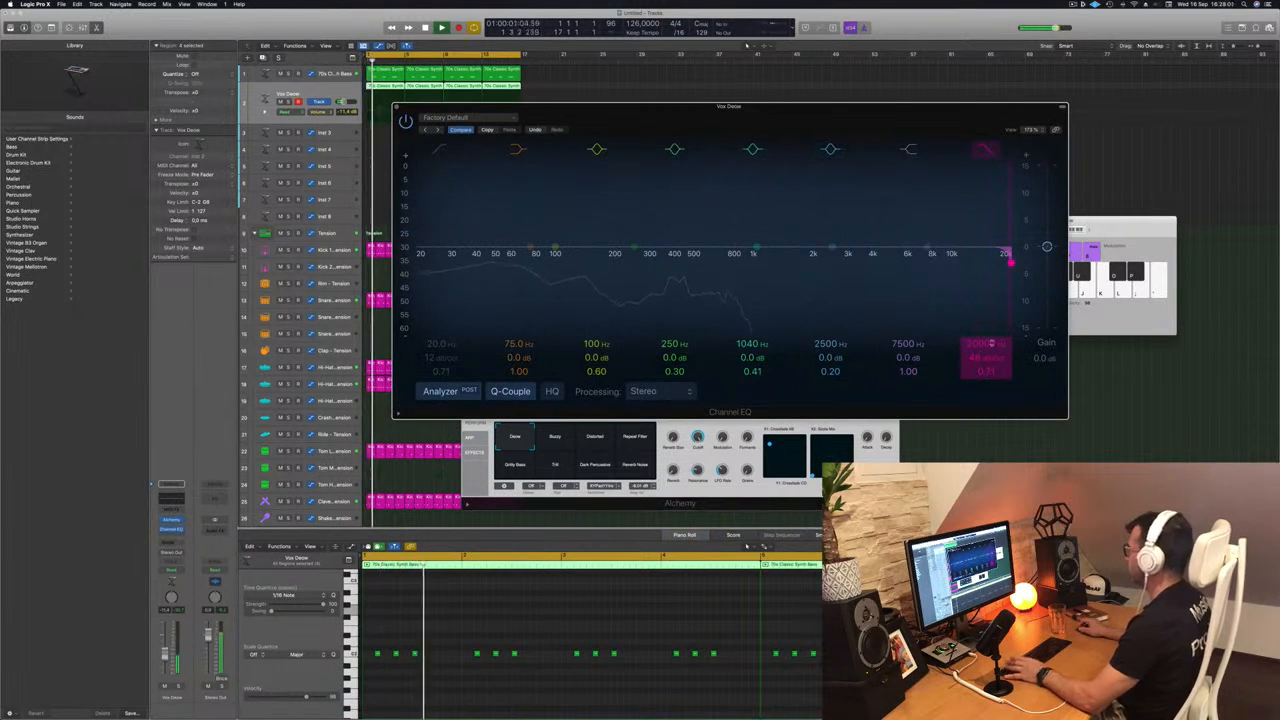
pyautogui.moveTo(1005, 258); pyautogui.dragTo(685, 255)
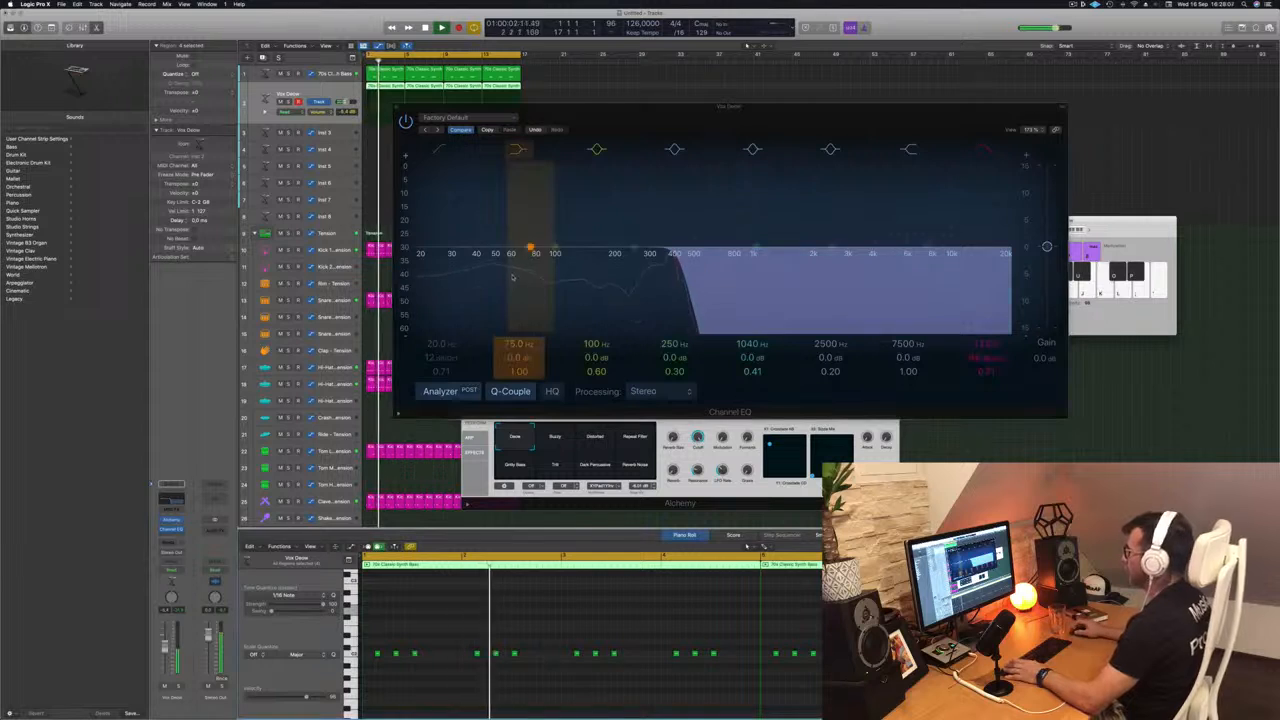
pyautogui.moveTo(665, 262); pyautogui.dragTo(661, 262)
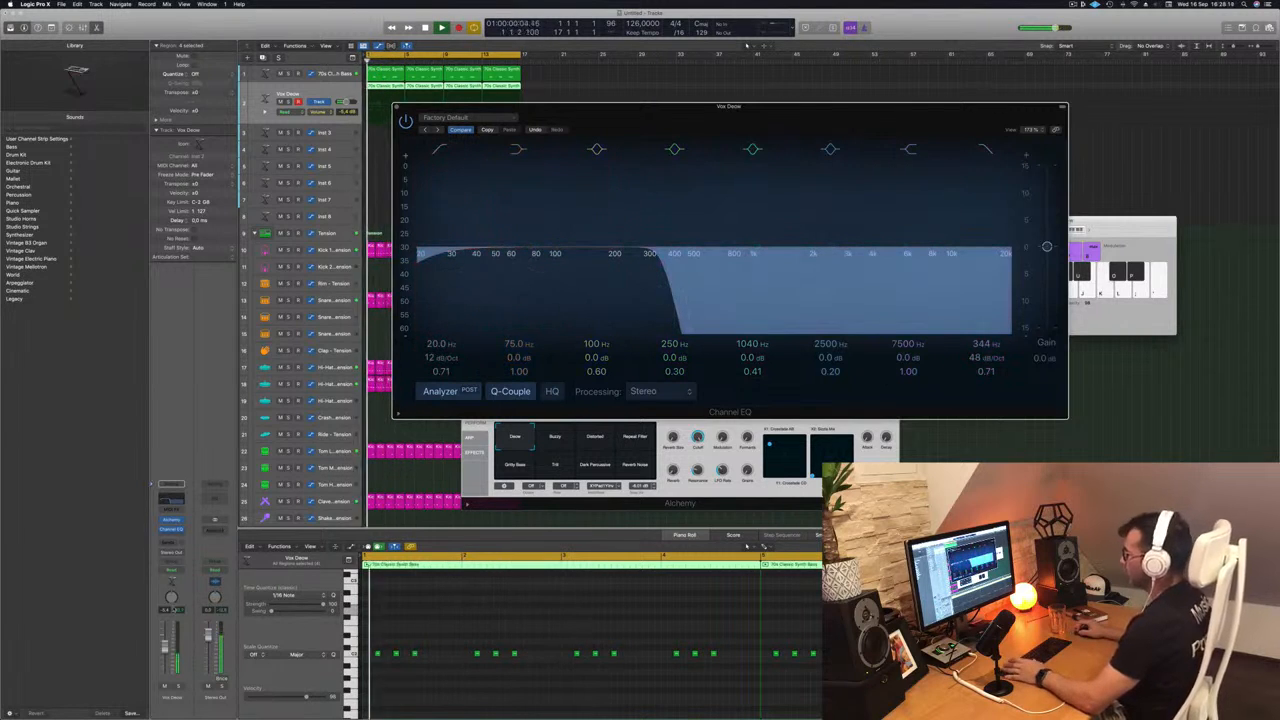
# - Return to Alchemy, try the Buzzy and Distorted performance variations, and raise the track volume to +3.4 dB
pyautogui.click(656, 464)
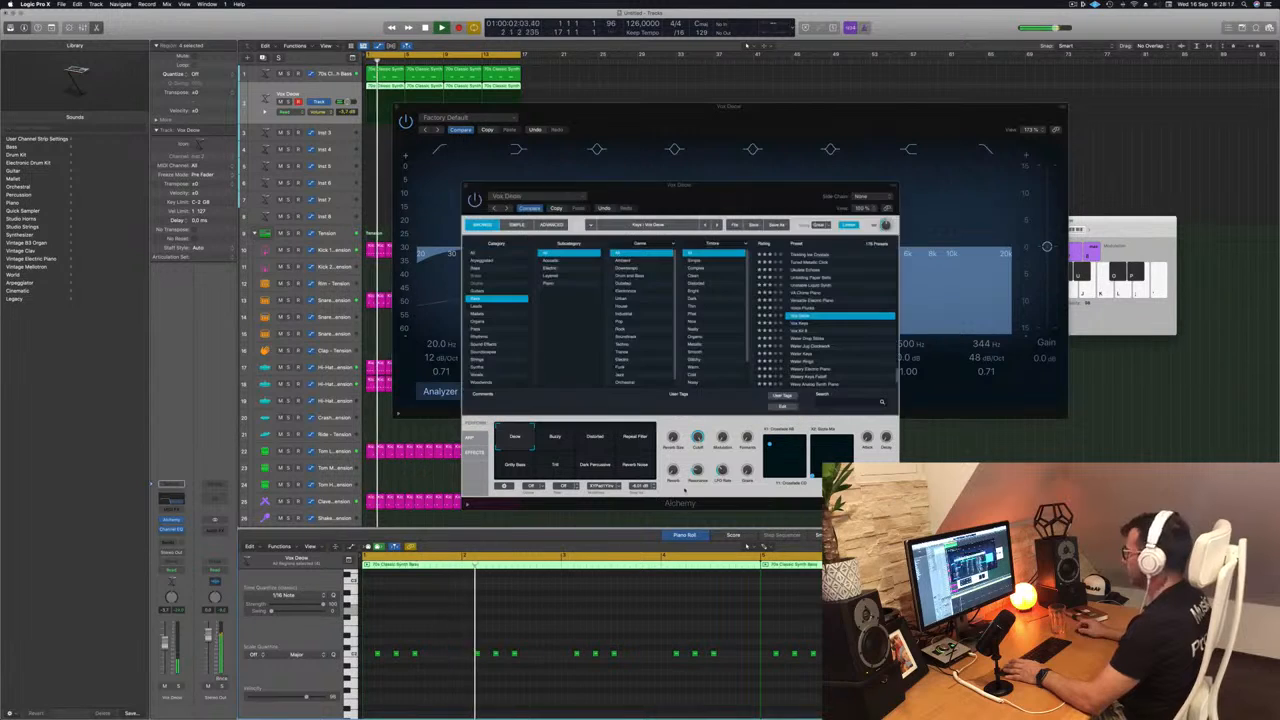
pyautogui.moveTo(738, 189)
pyautogui.mouseDown()
pyautogui.moveTo(779, 195)
pyautogui.moveTo(752, 195)
pyautogui.mouseUp()
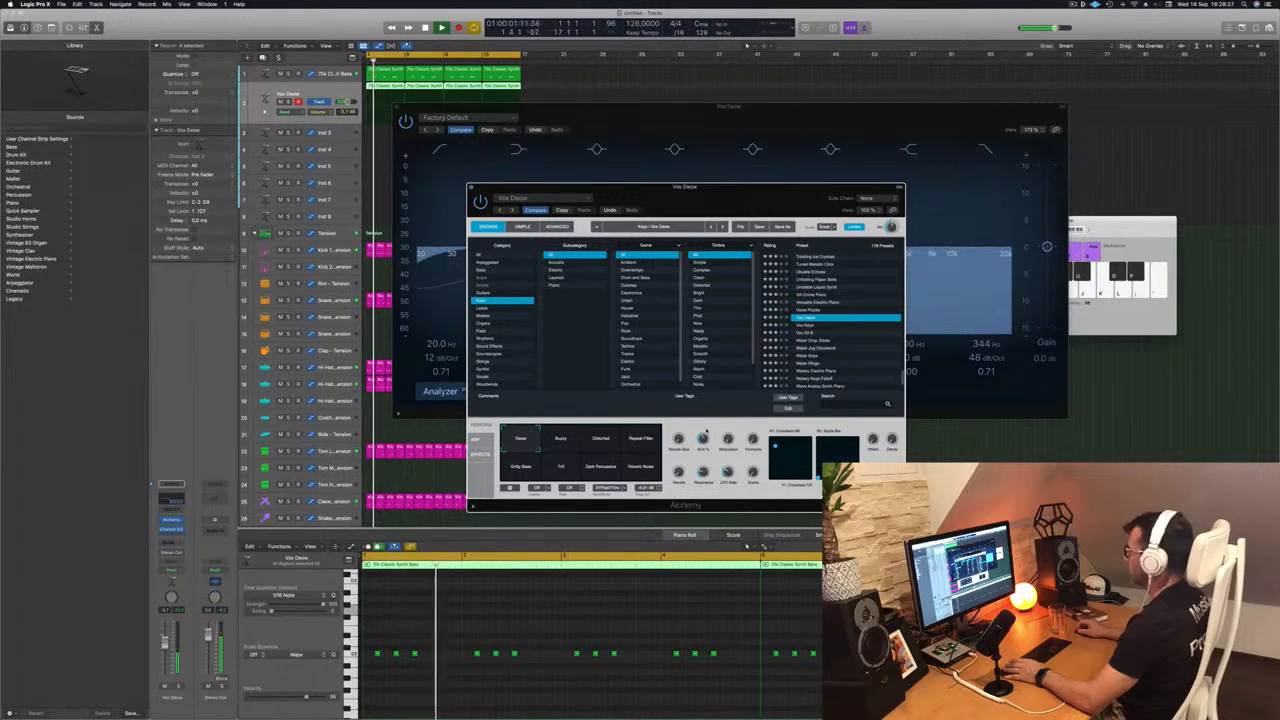
pyautogui.click(562, 442)
pyautogui.click(602, 442)
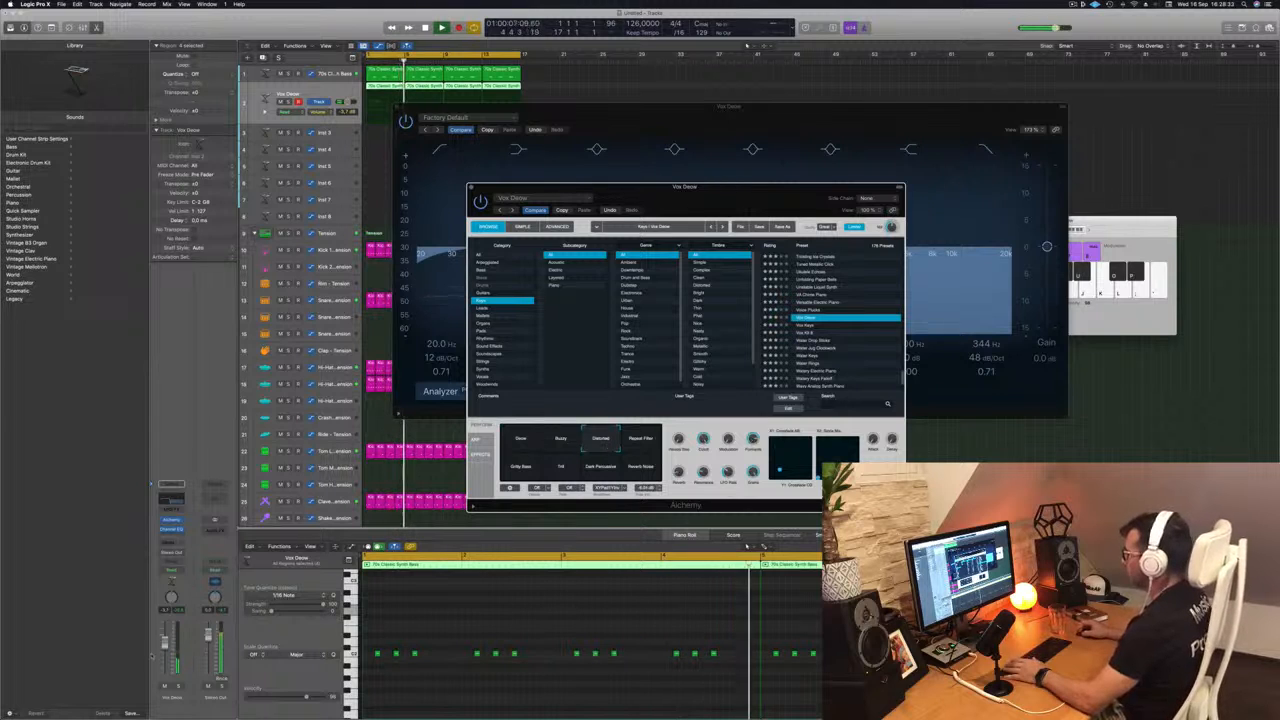
pyautogui.click(748, 545)
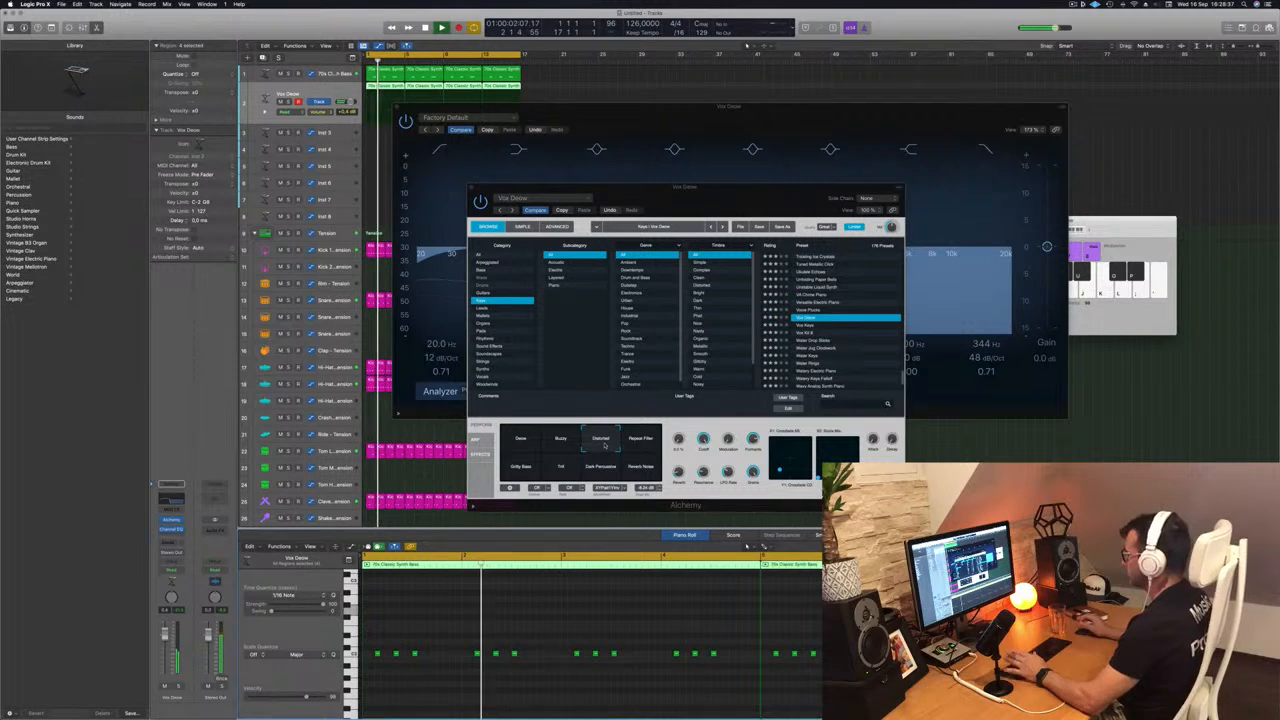
# - Audition Alchemy's remaining performance variations from Repeat Filter through Dark Percussive to Reverb Noise over the loop
pyautogui.click(645, 443)
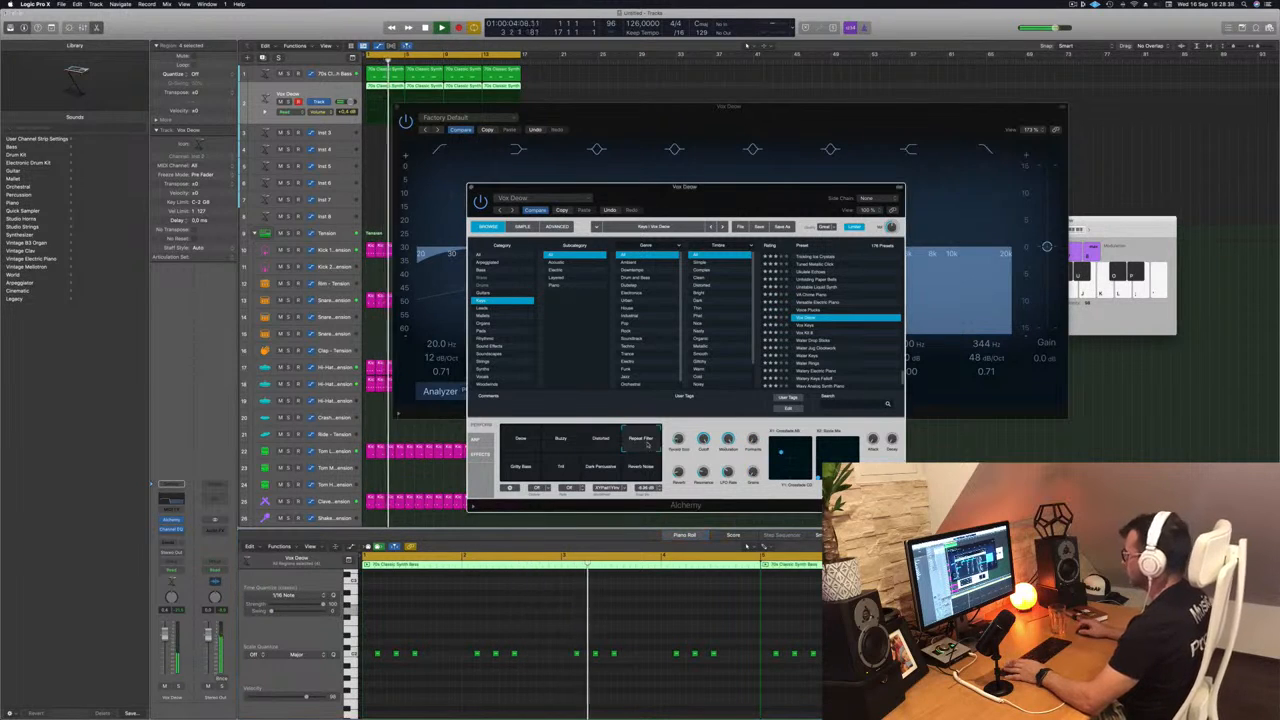
pyautogui.click(524, 470)
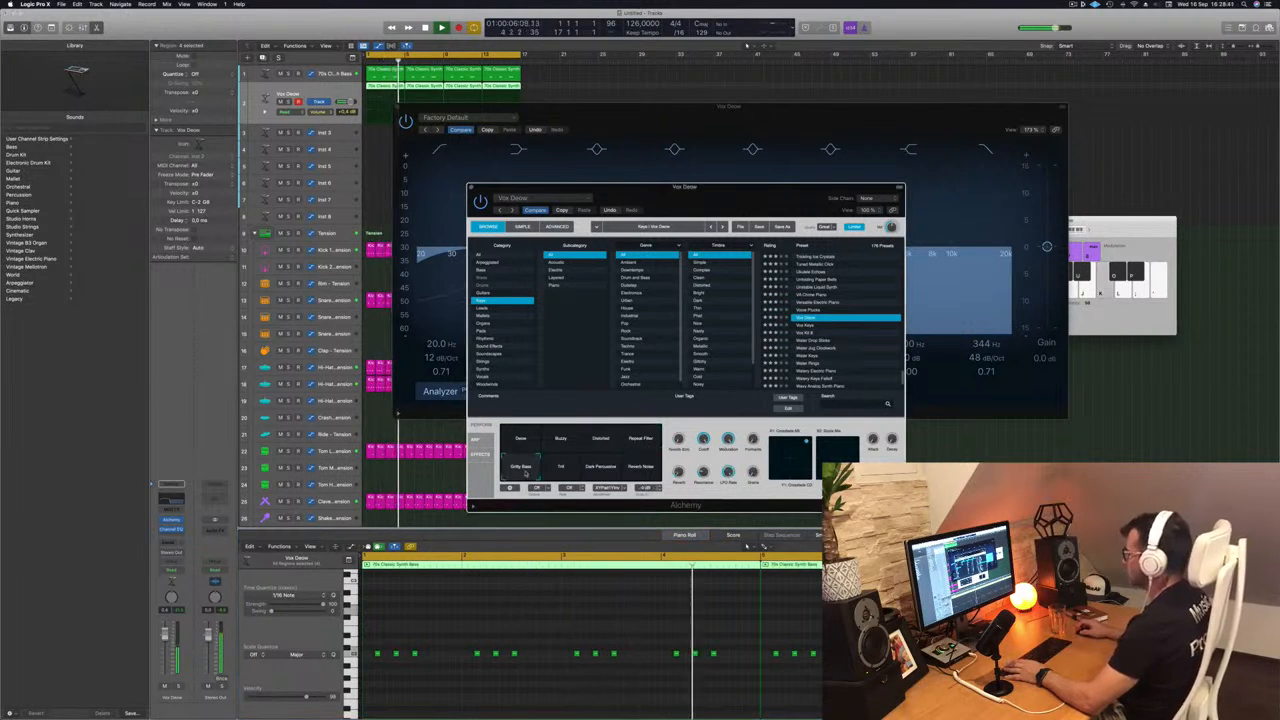
pyautogui.click(556, 472)
pyautogui.click(603, 468)
pyautogui.click(642, 468)
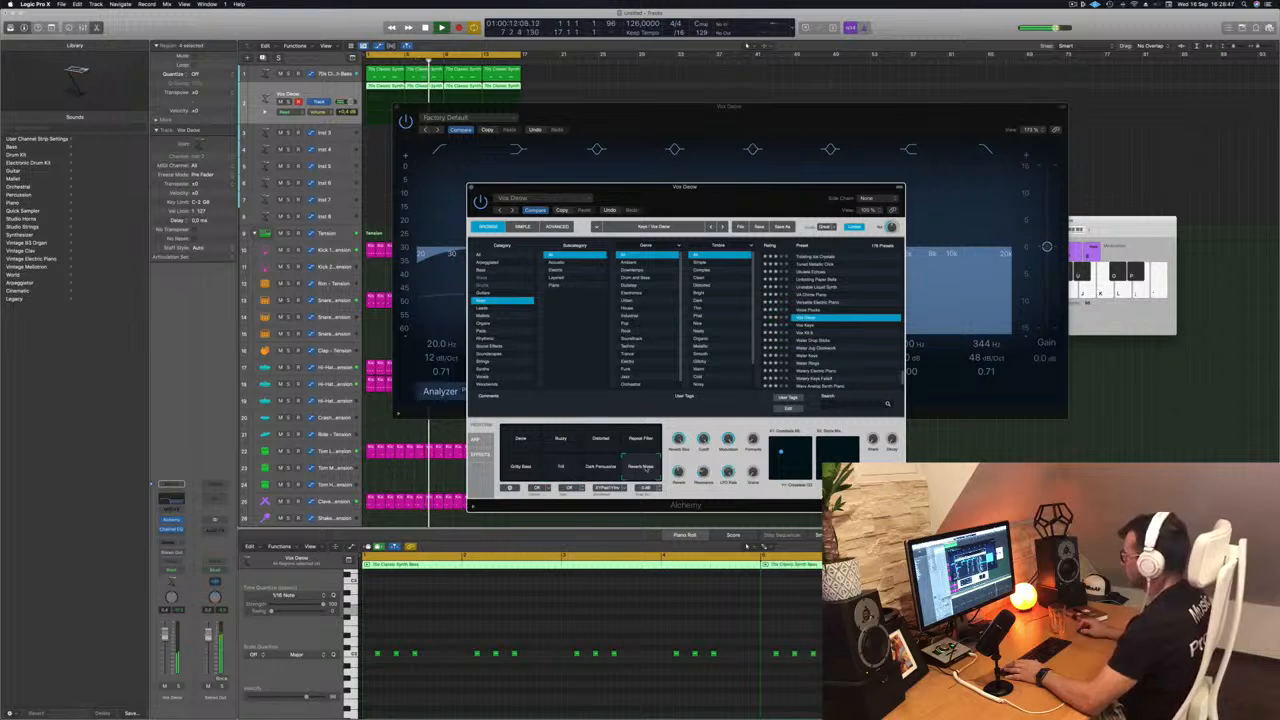
# - Compare Alchemy's first performance variation with Distorted and Buzzy over the loop and settle on the first one
pyautogui.click(522, 440)
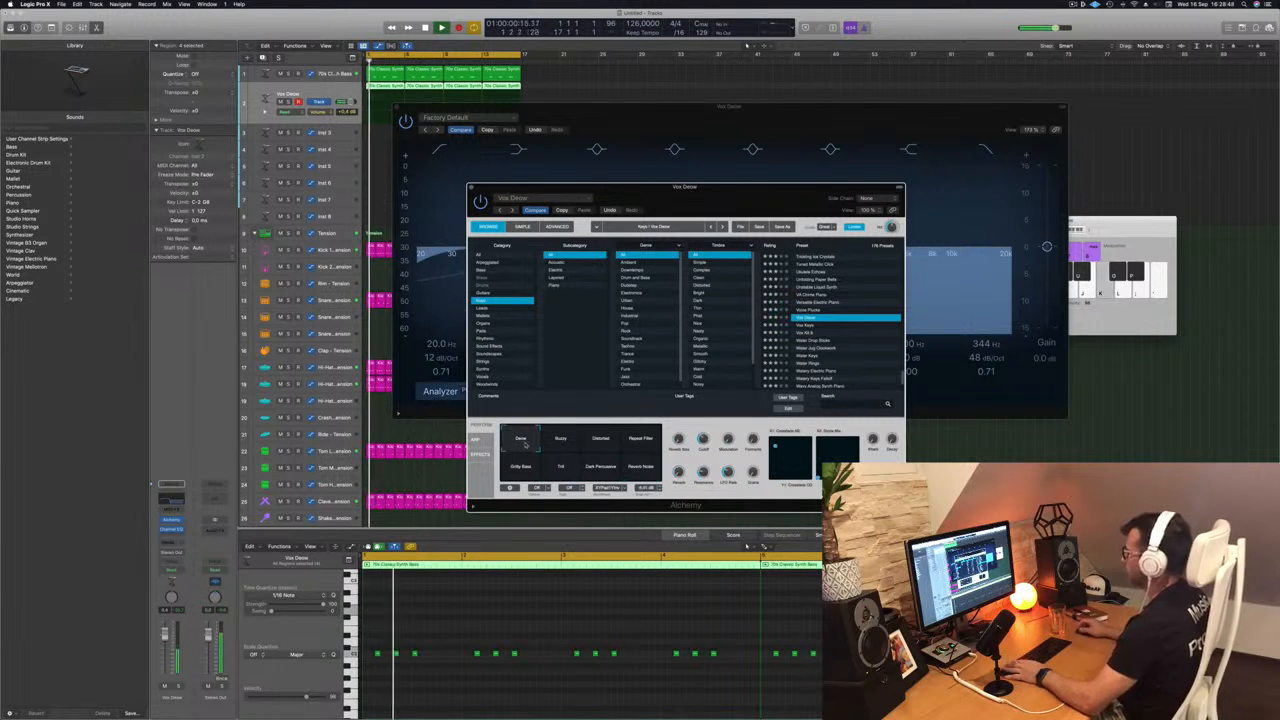
pyautogui.click(582, 442)
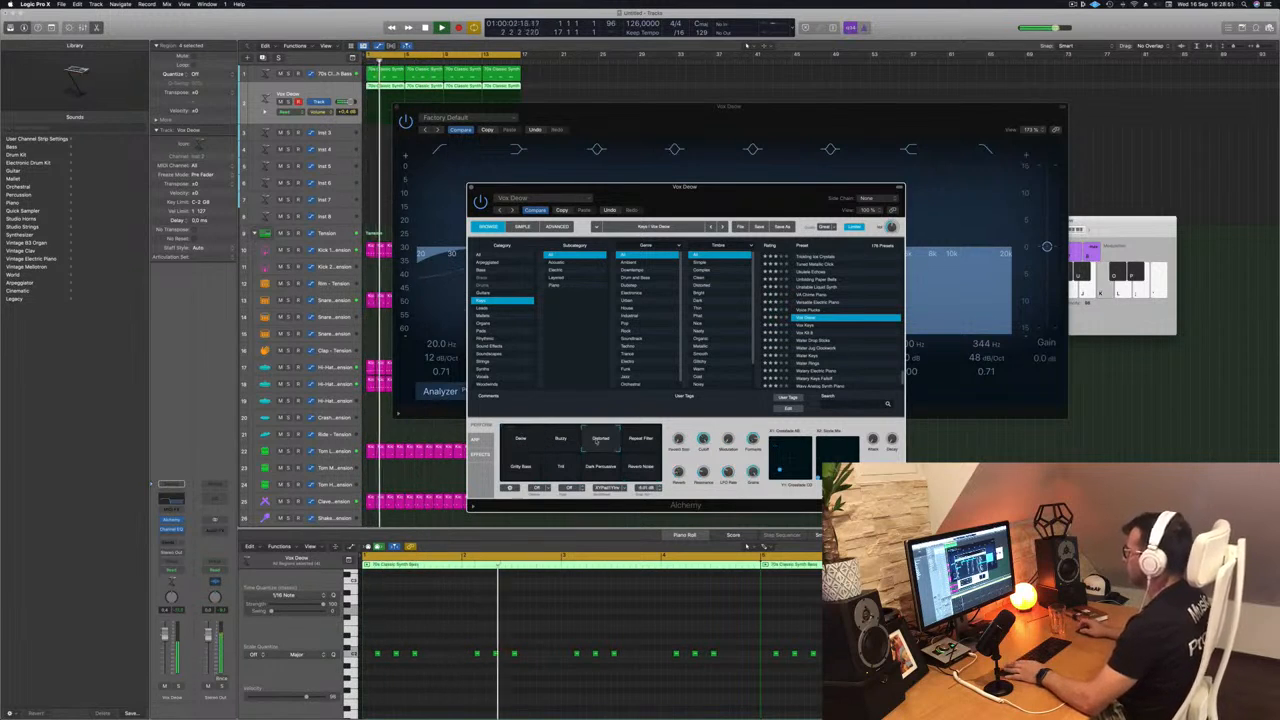
pyautogui.click(561, 441)
pyautogui.click(600, 441)
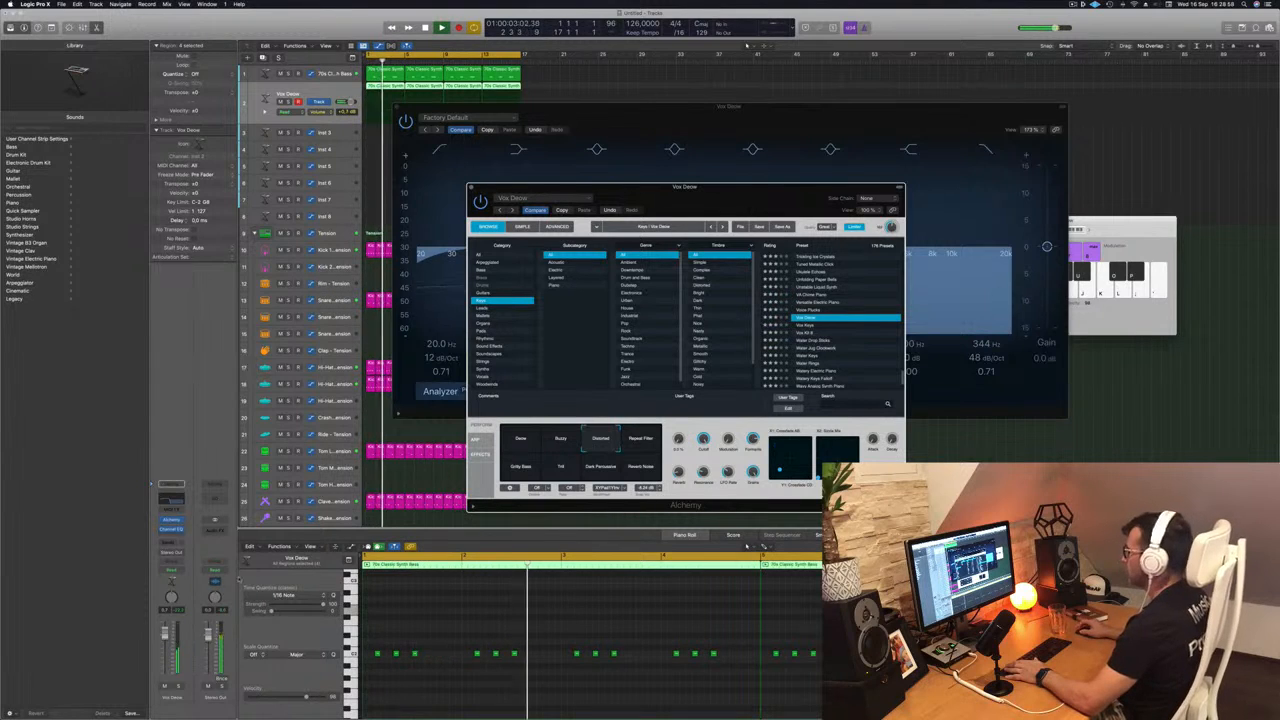
pyautogui.moveTo(696, 203); pyautogui.dragTo(639, 217)
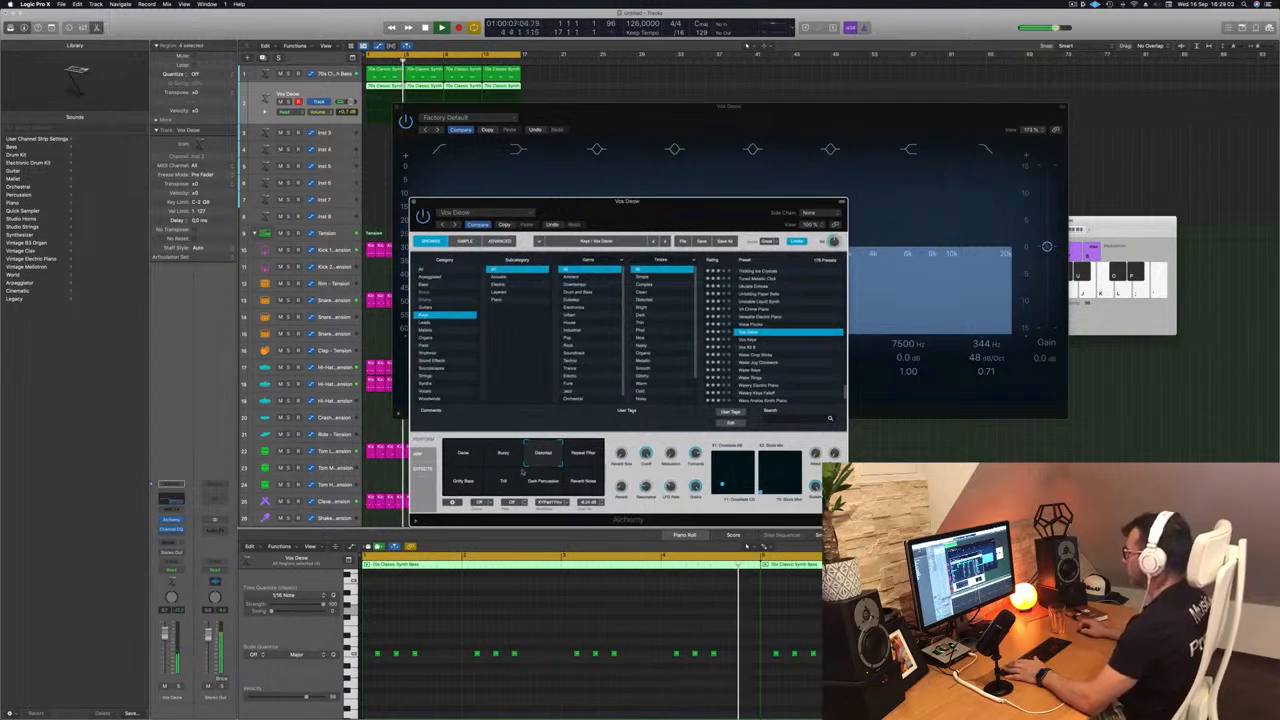
pyautogui.click(466, 460)
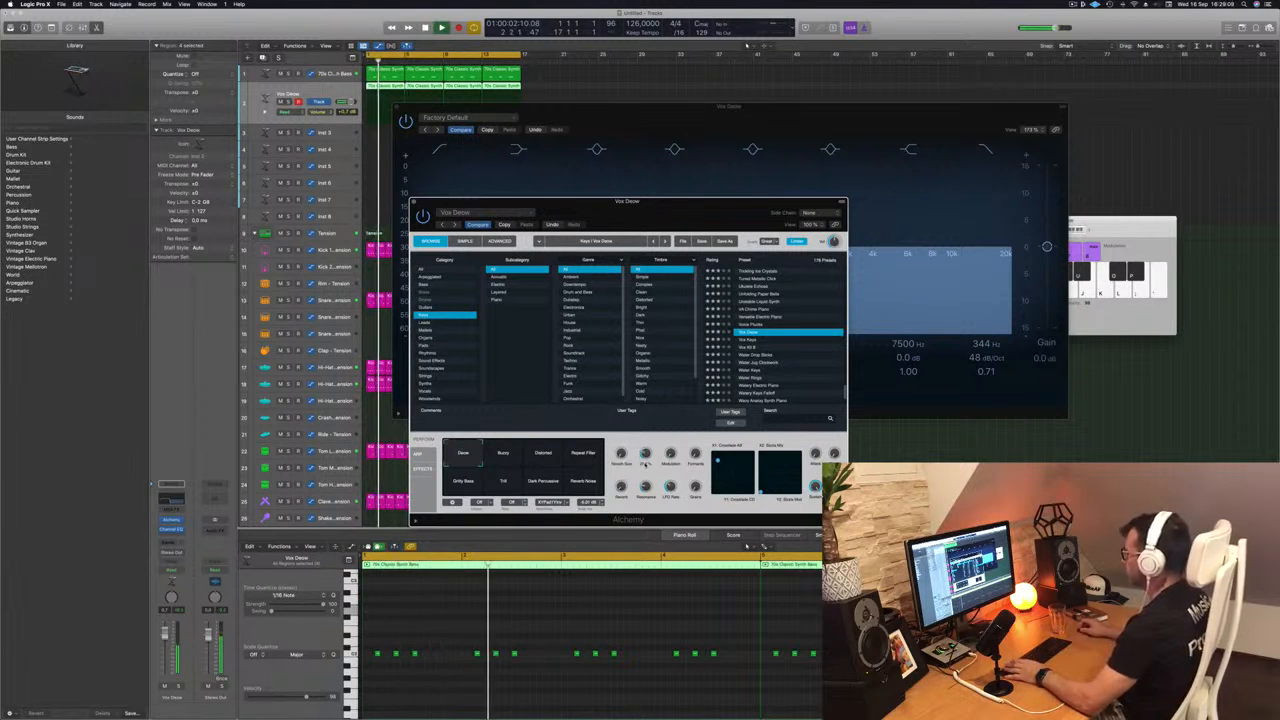
# - Set the Channel EQ's low cut to 174 Hz and its high cut to 402 Hz while the loop plays
pyautogui.moveTo(773, 216); pyautogui.dragTo(1047, 242)
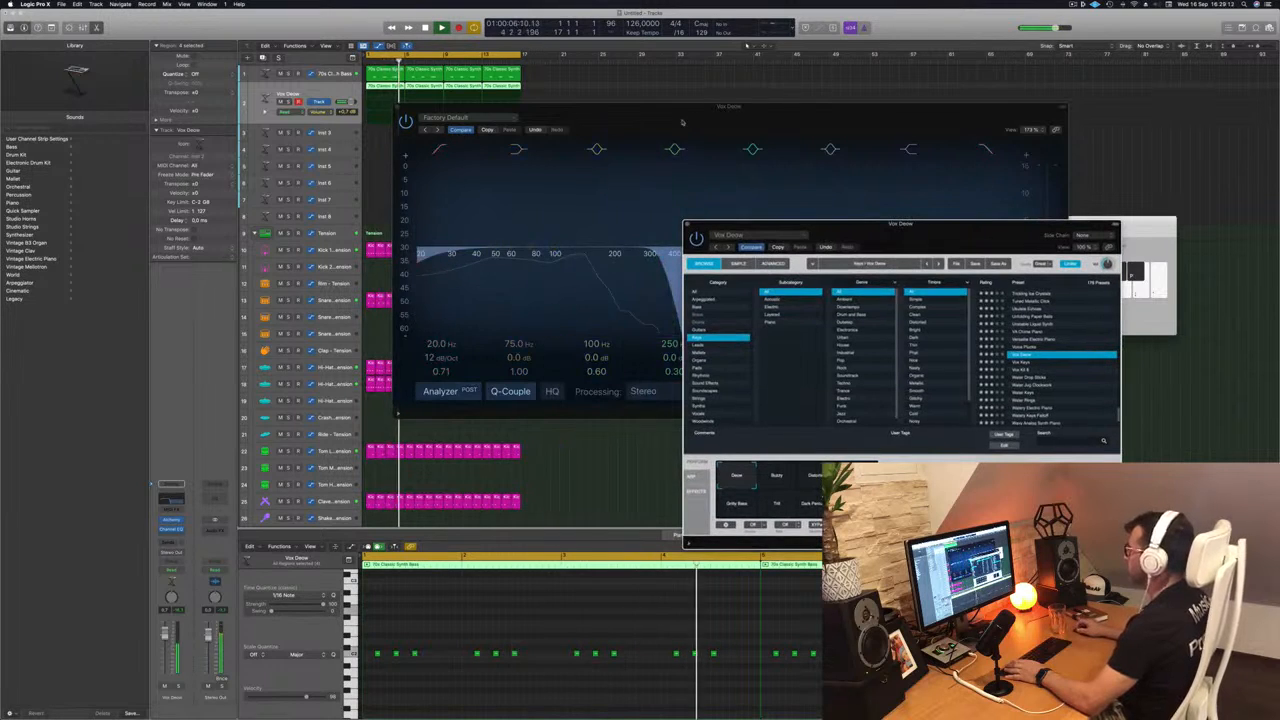
pyautogui.moveTo(683, 122); pyautogui.dragTo(516, 161)
pyautogui.moveTo(483, 298)
pyautogui.mouseDown()
pyautogui.moveTo(600, 300)
pyautogui.moveTo(457, 300)
pyautogui.moveTo(507, 300)
pyautogui.mouseUp()
pyautogui.moveTo(252, 299); pyautogui.dragTo(428, 300)
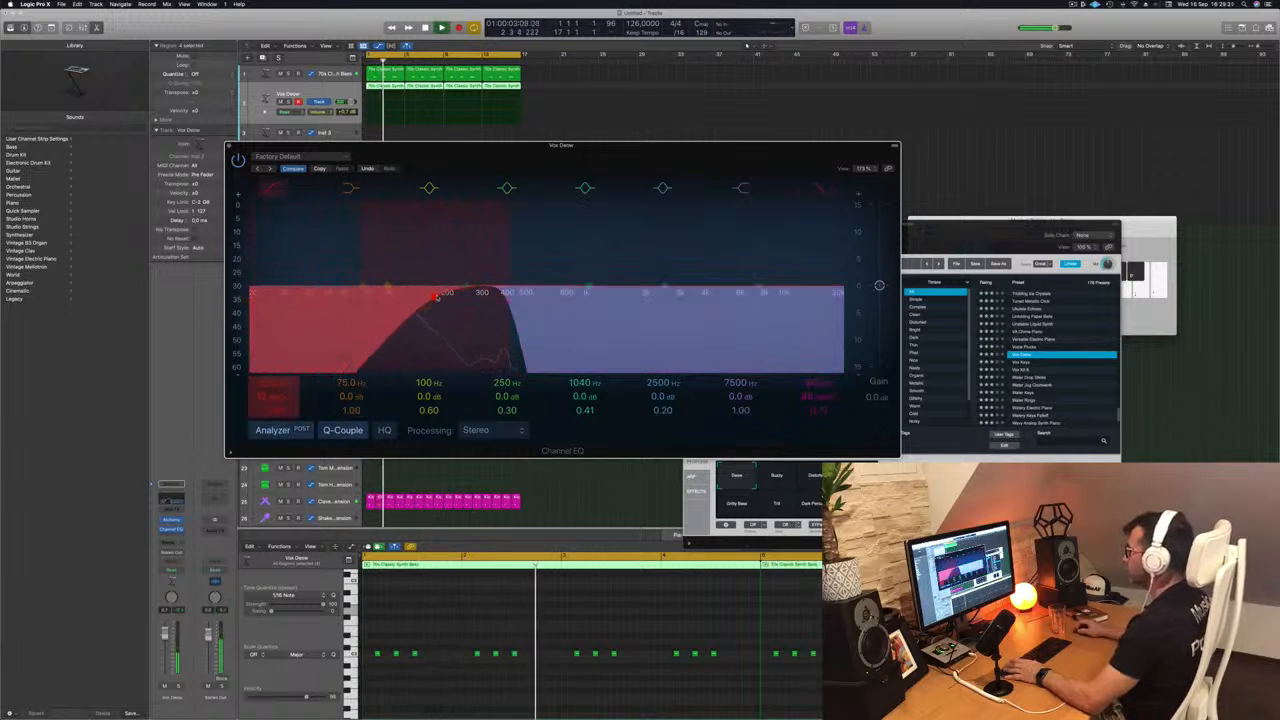
pyautogui.press('space')
pyautogui.moveTo(1111, 250); pyautogui.dragTo(1103, 250)
pyautogui.press('space')
pyautogui.press('space')
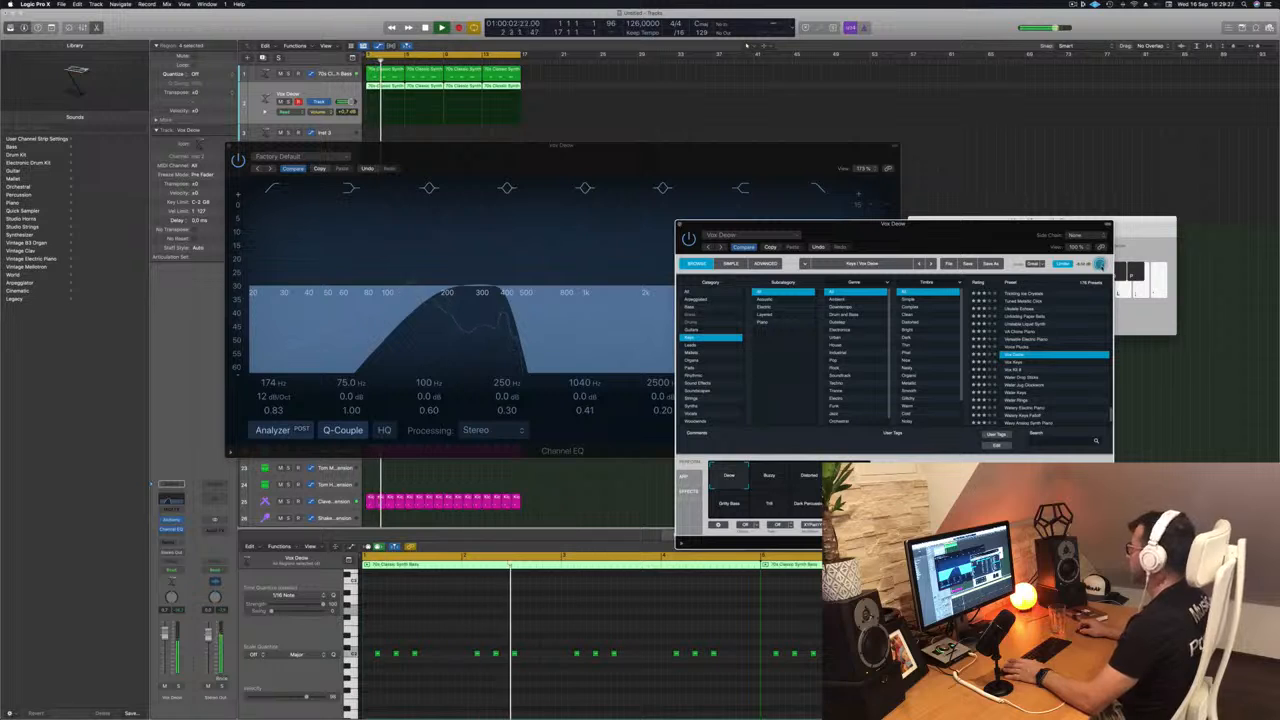
pyautogui.moveTo(595, 167); pyautogui.dragTo(761, 152)
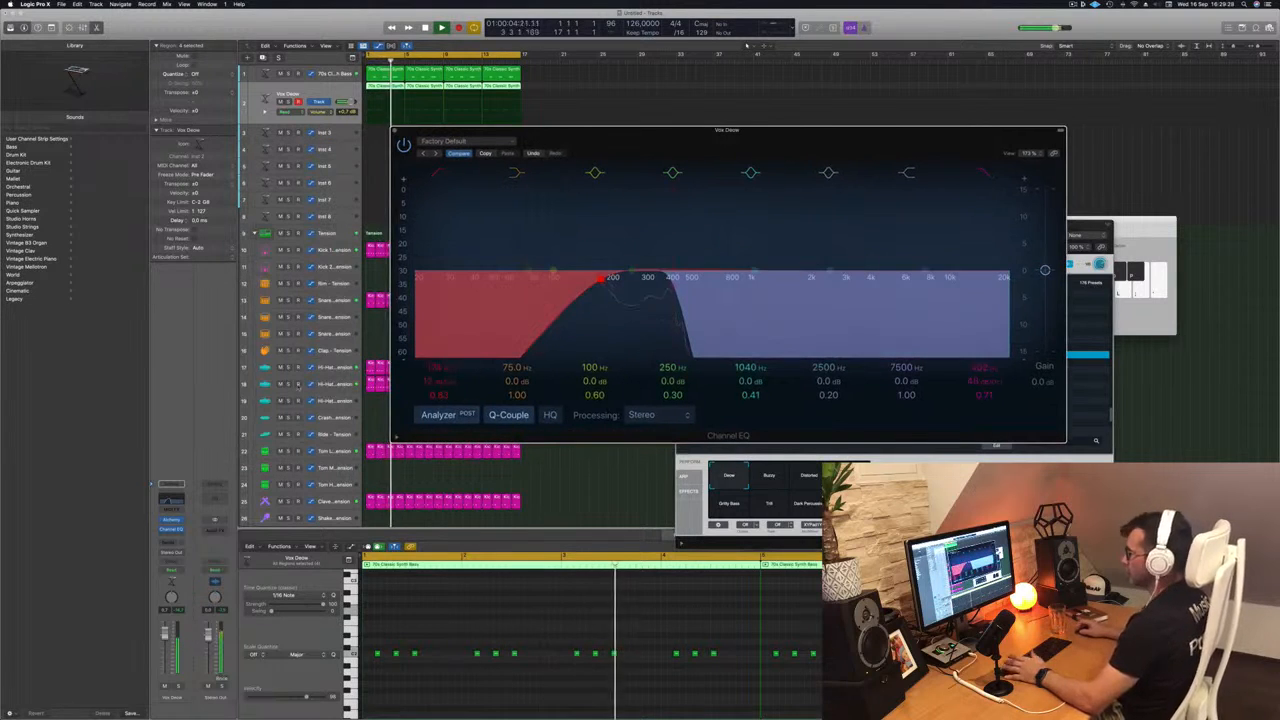
# - Lower the Vox Deow track volume to -3.3 dB and close the Channel EQ
pyautogui.moveTo(165, 634); pyautogui.dragTo(165, 642)
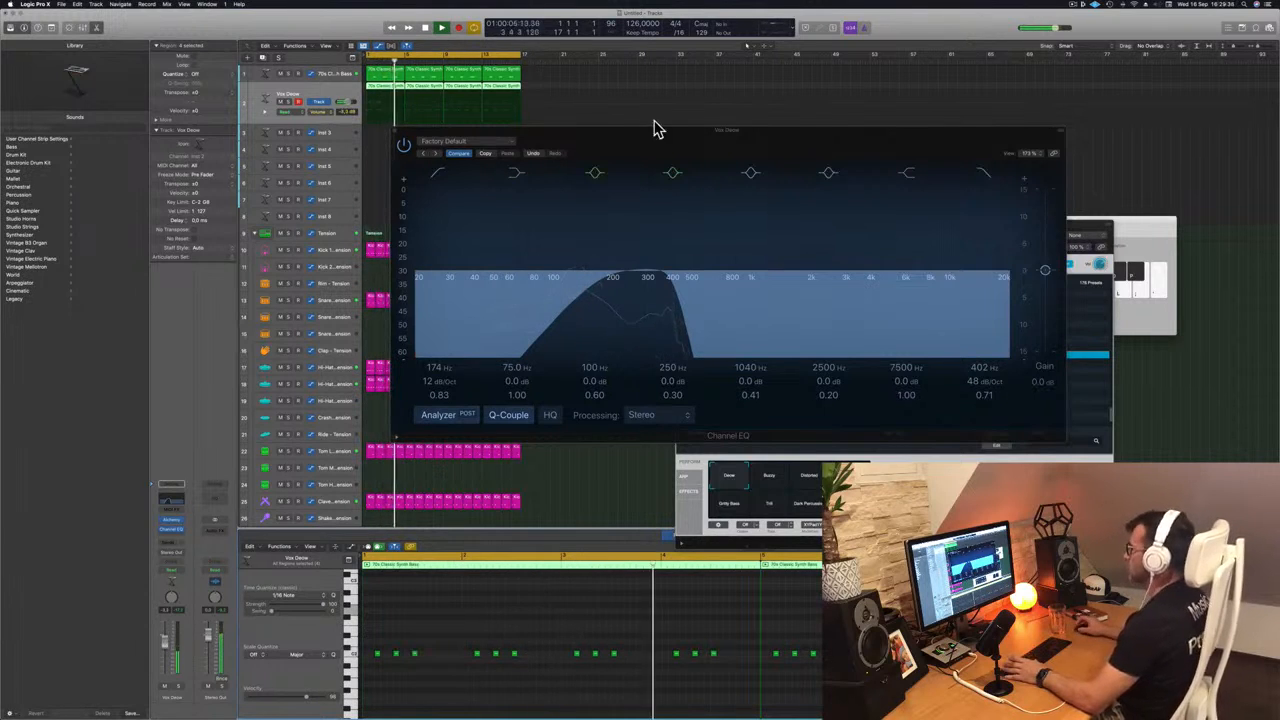
pyautogui.moveTo(651, 136); pyautogui.dragTo(716, 167)
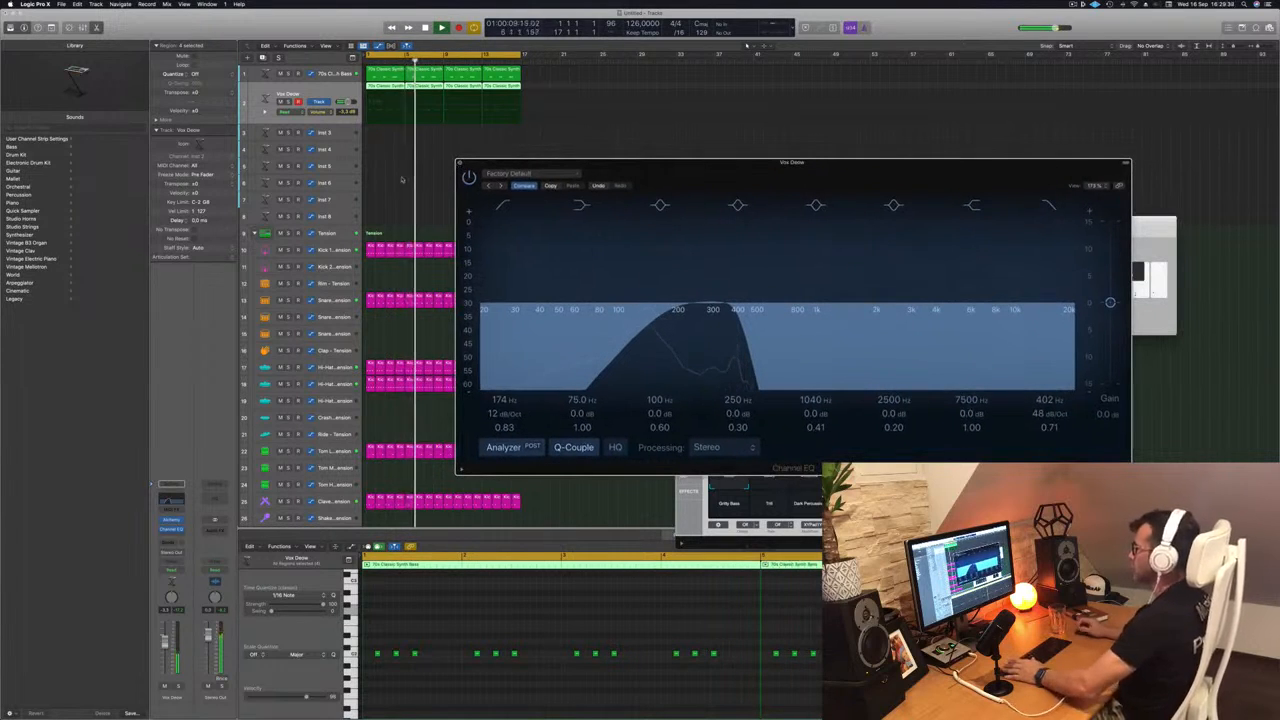
pyautogui.click(459, 163)
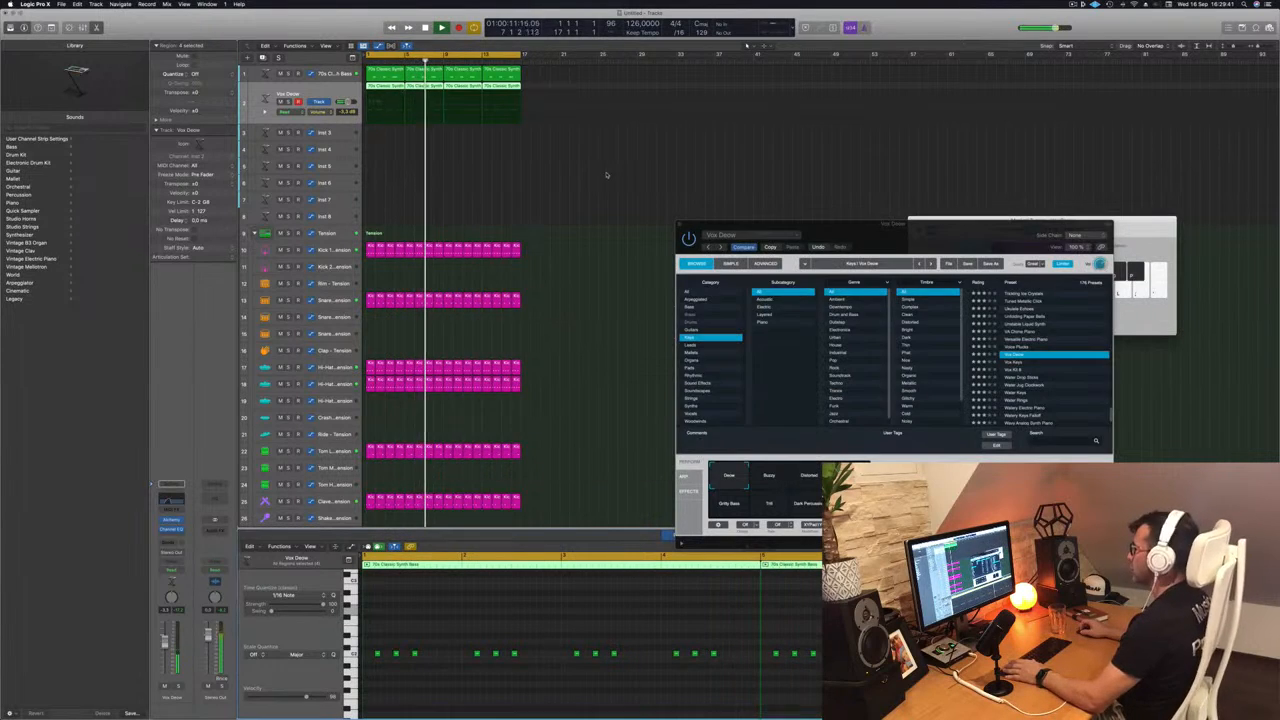
# - Try the VA Chime Piano preset in Alchemy, switch to Unstable Liquid Synth and adjust its Cutoff
pyautogui.scroll(-1, 469, 143)
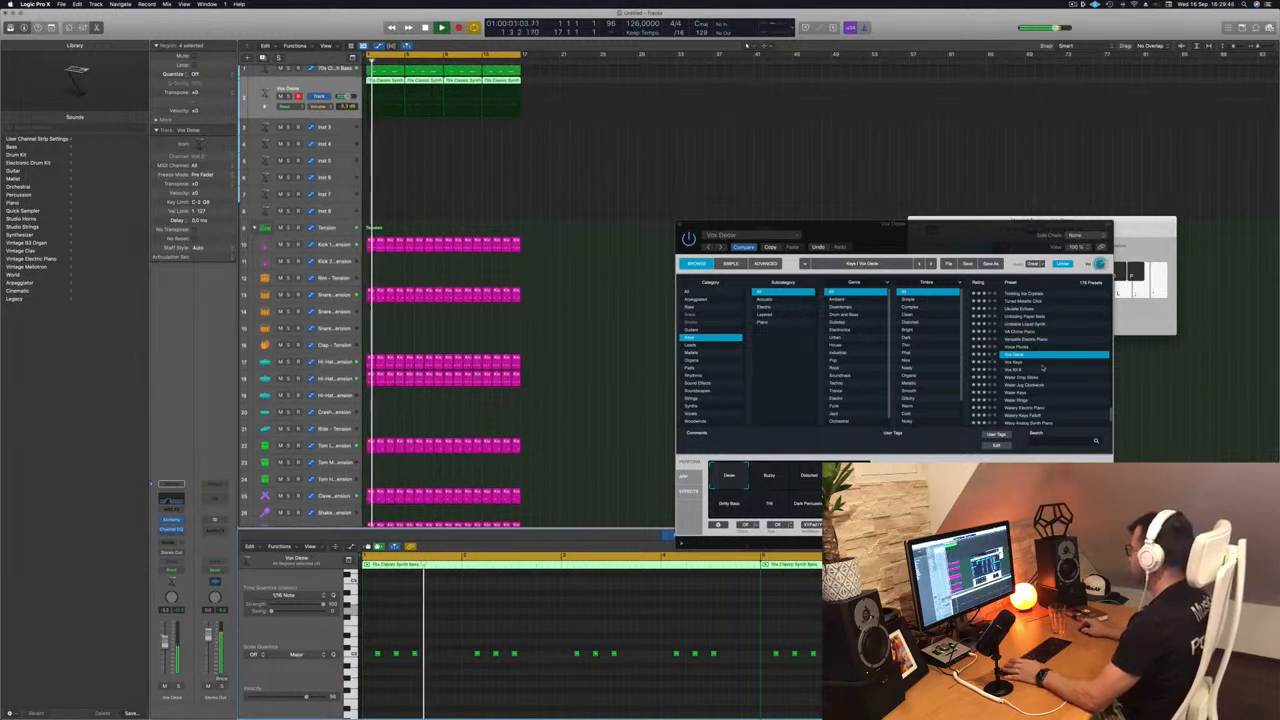
pyautogui.scroll(3, 1043, 368)
pyautogui.click(1020, 373)
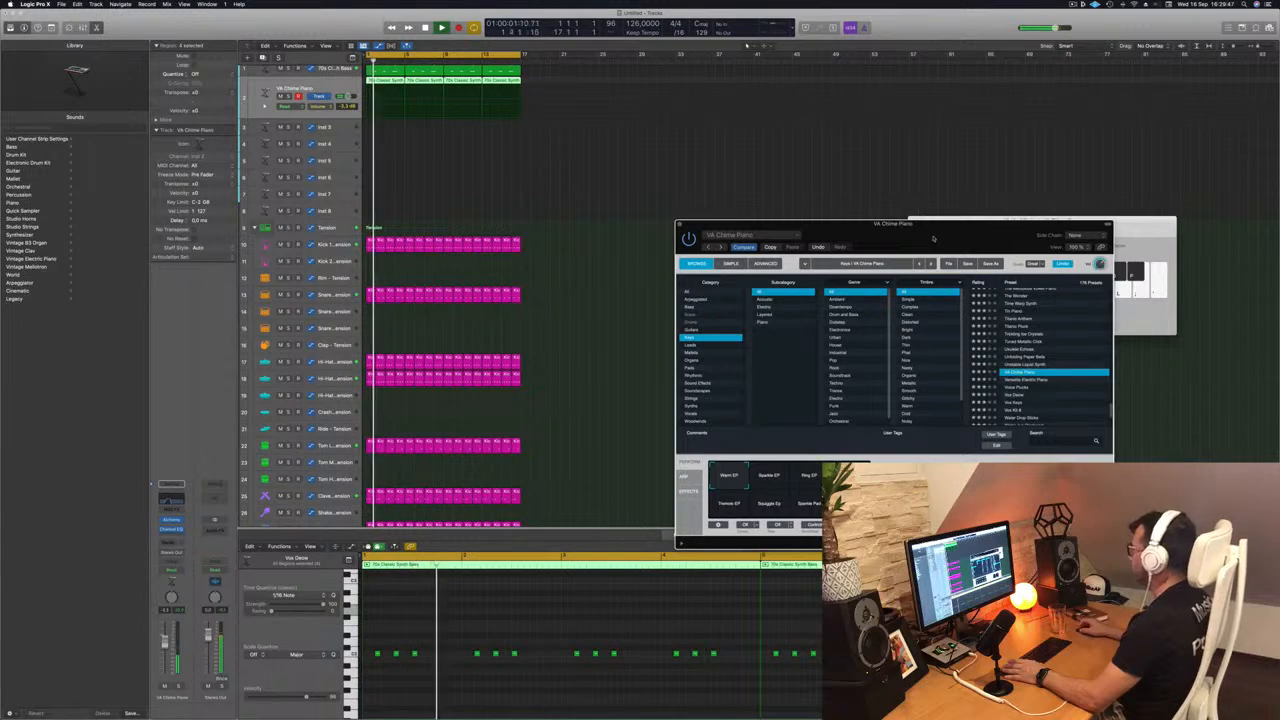
pyautogui.moveTo(933, 238); pyautogui.dragTo(858, 169)
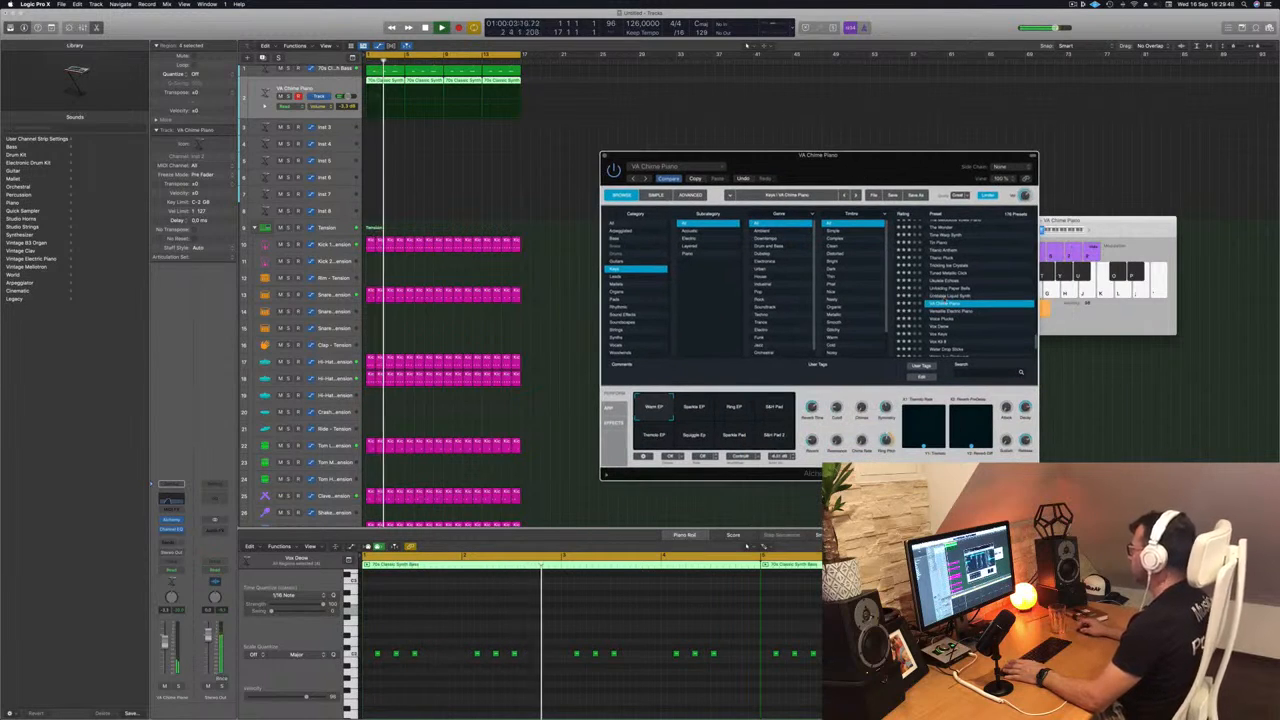
pyautogui.press('Up')
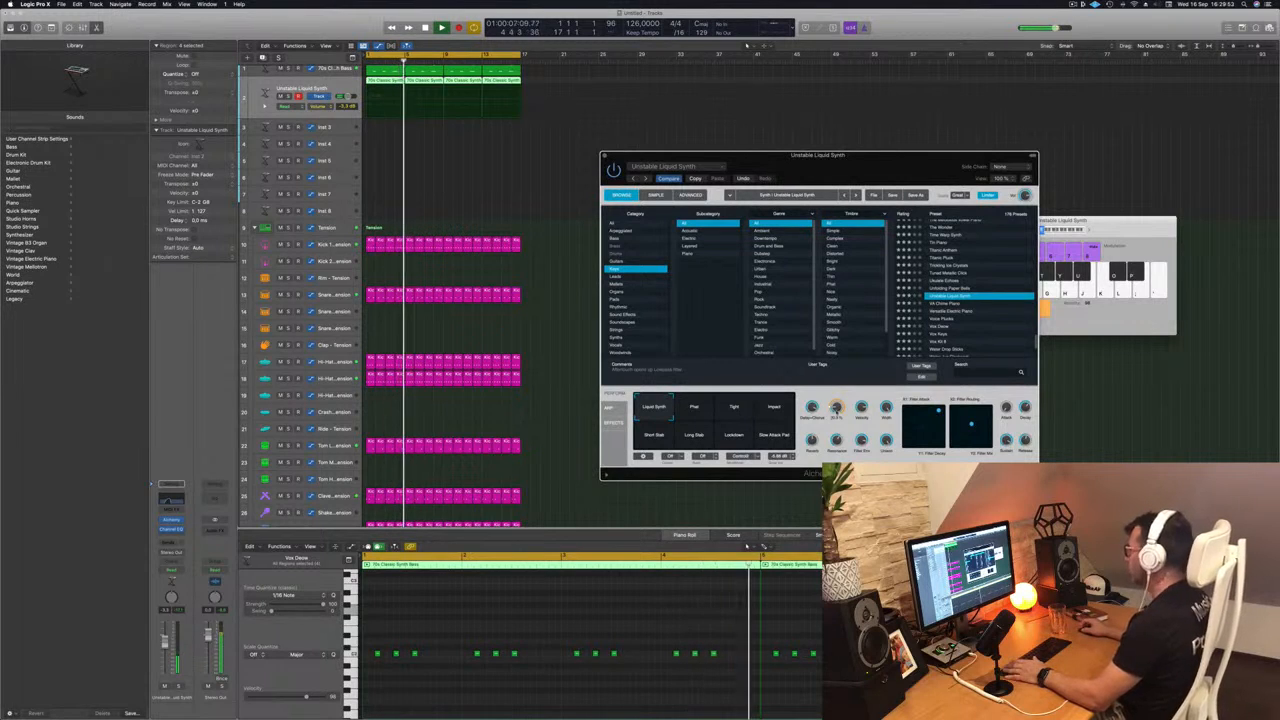
pyautogui.moveTo(837, 408); pyautogui.dragTo(836, 430)
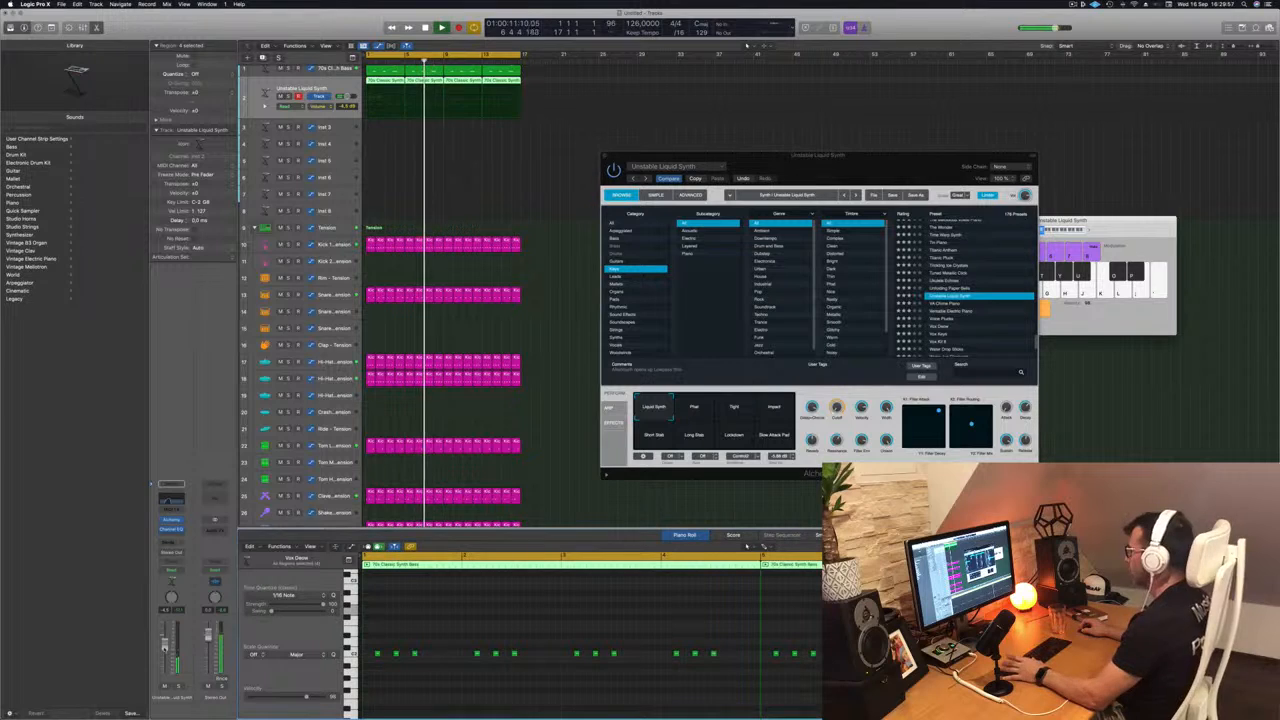
# - Audition the Phat, Tight, Impact, Short Stab, Long Stab and Lockdown variations over the loop and return to Liquid Synth
pyautogui.click(692, 408)
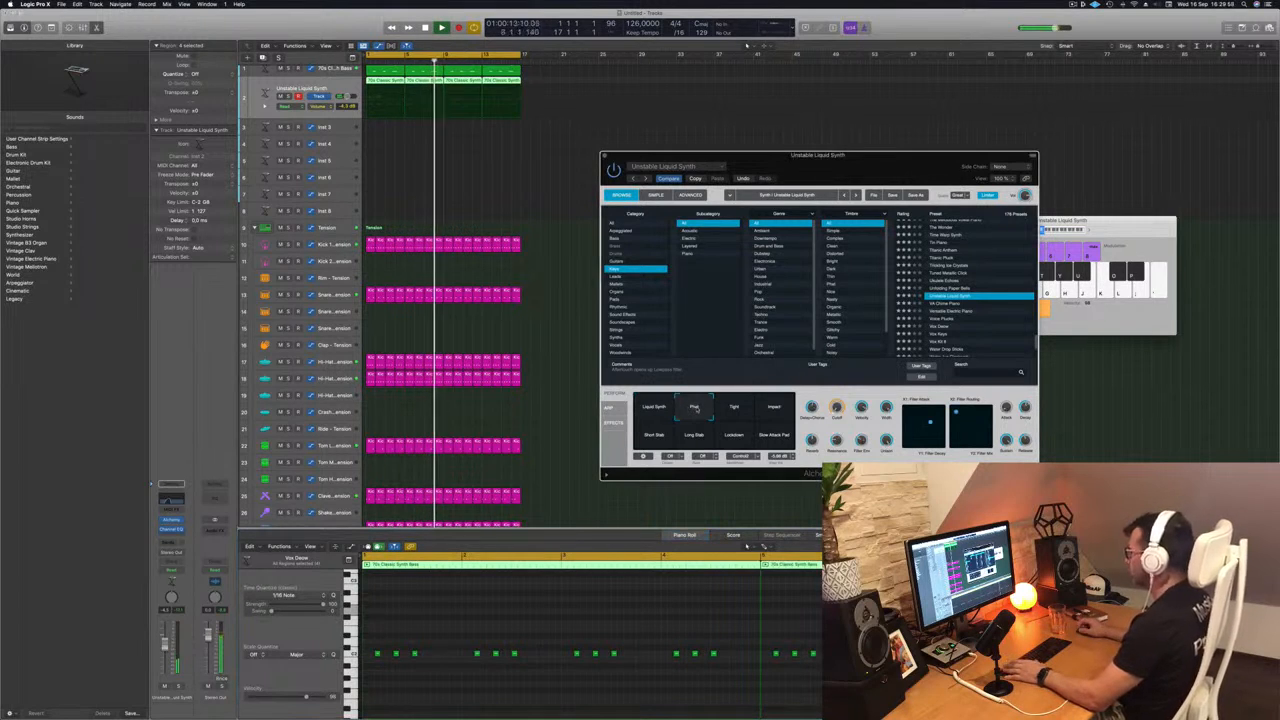
pyautogui.click(733, 408)
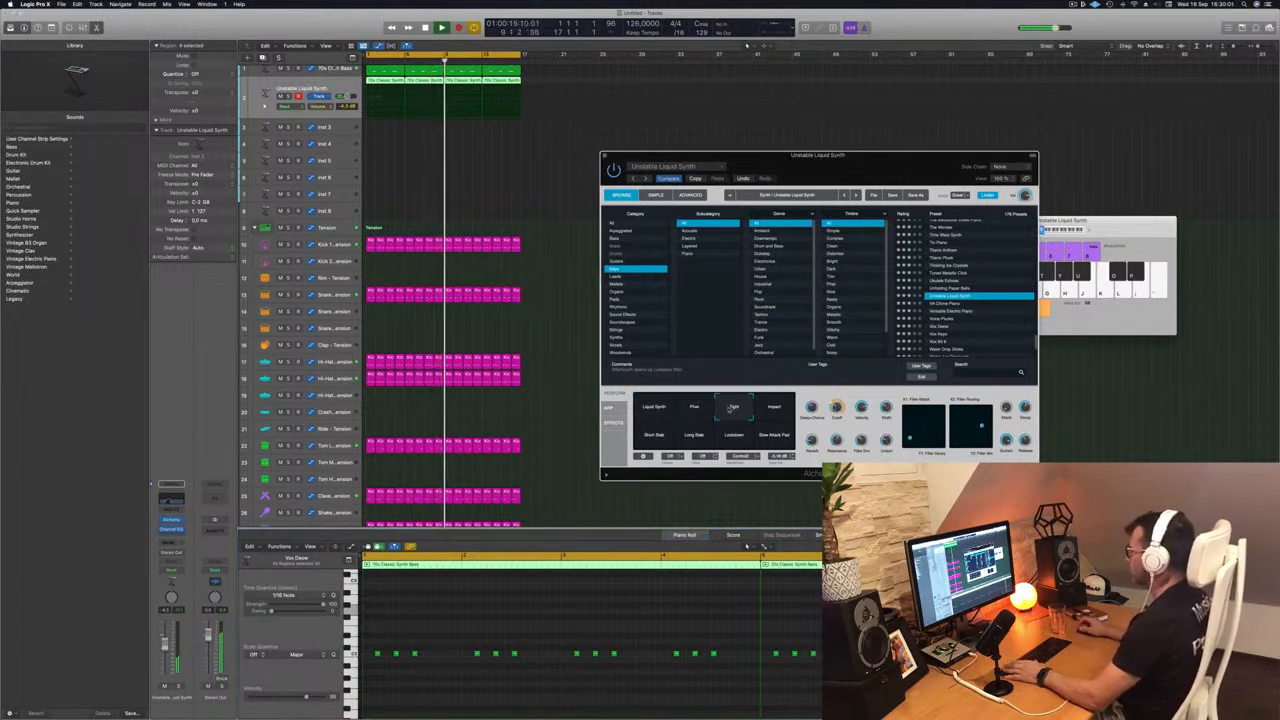
pyautogui.click(775, 408)
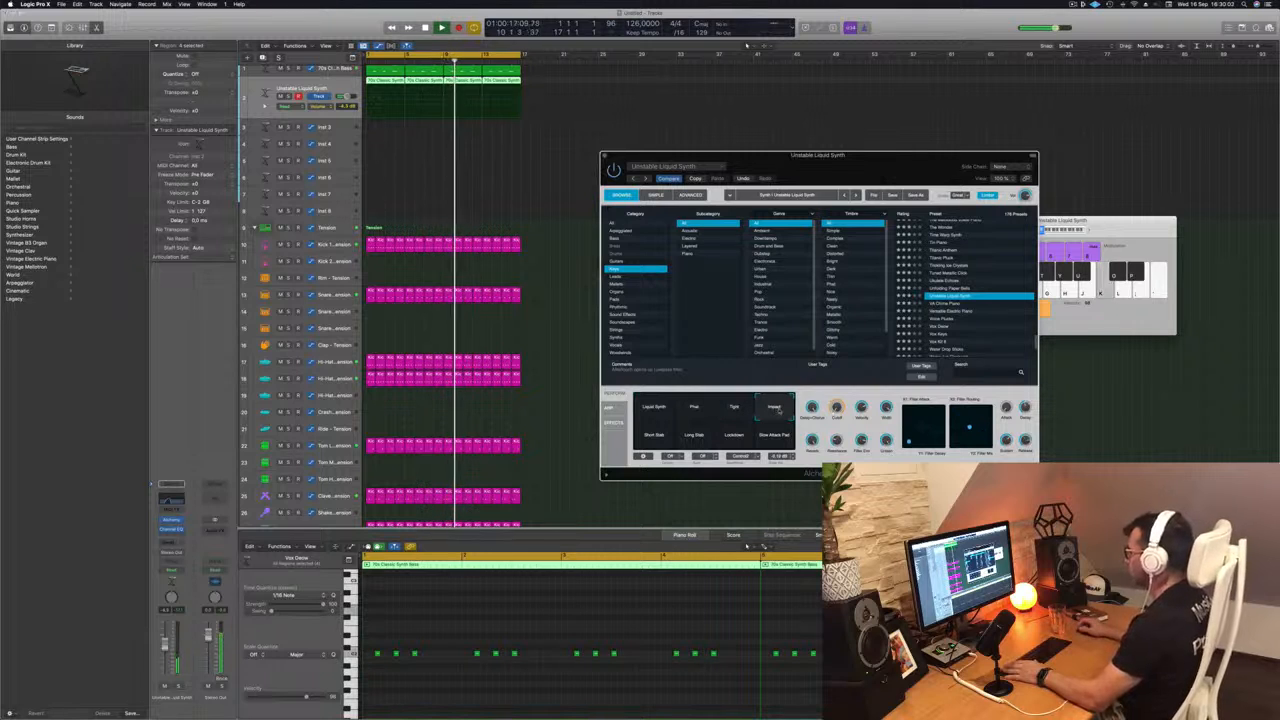
pyautogui.click(654, 435)
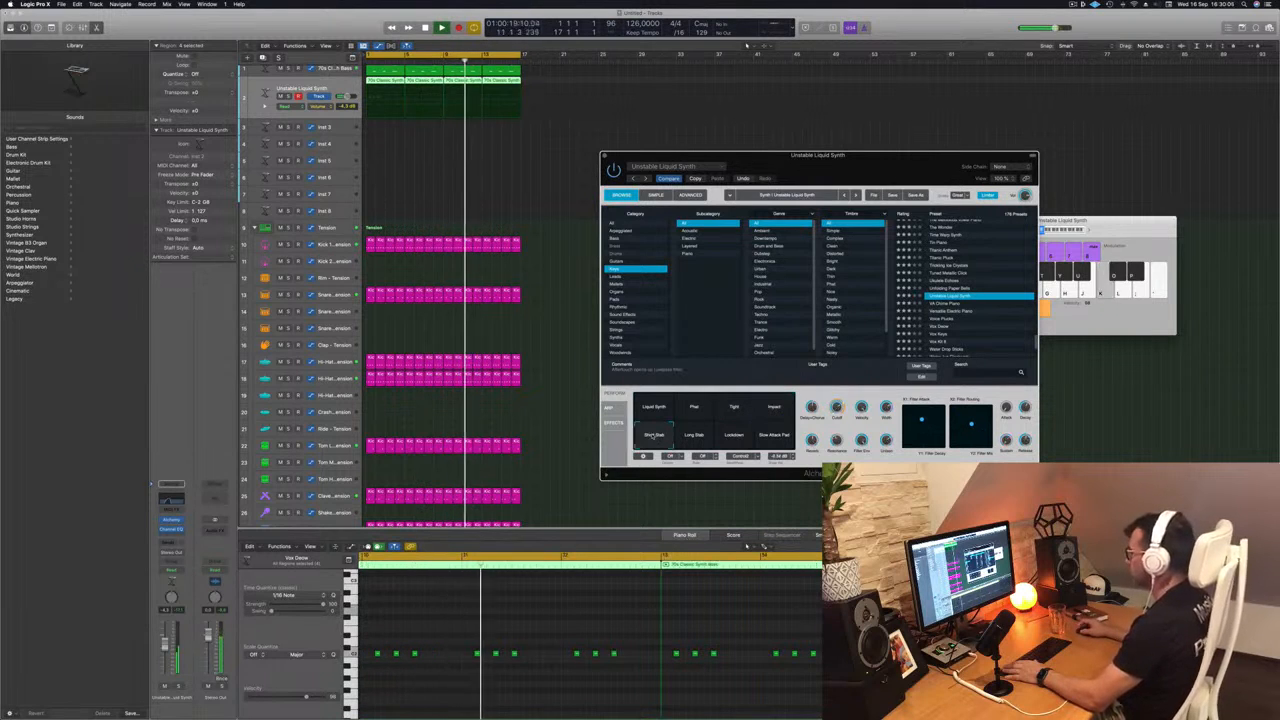
pyautogui.click(690, 436)
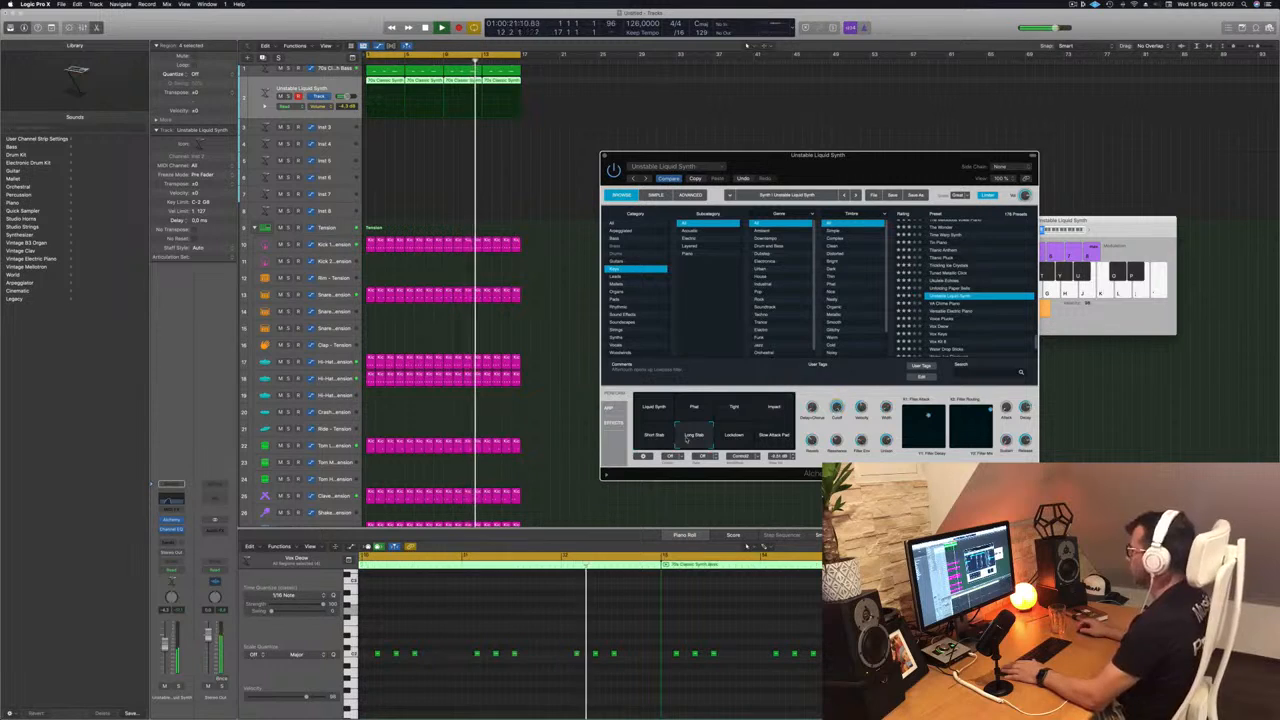
pyautogui.click(735, 437)
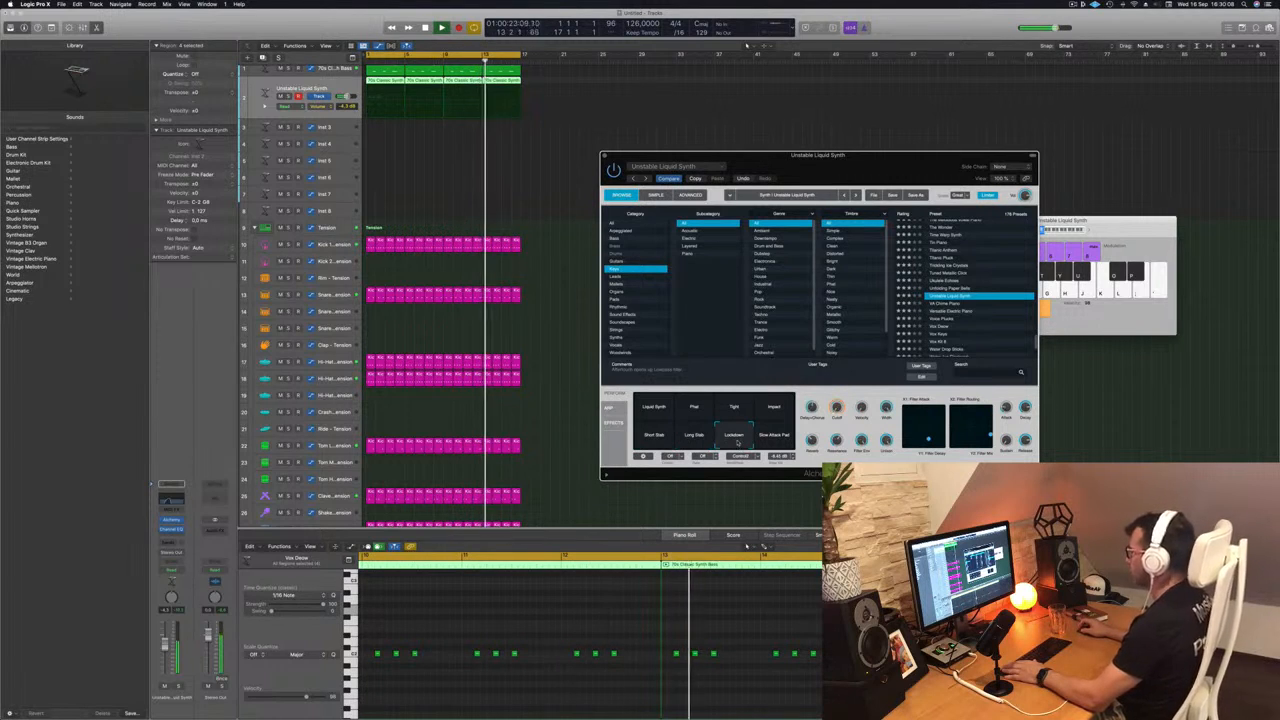
pyautogui.click(654, 408)
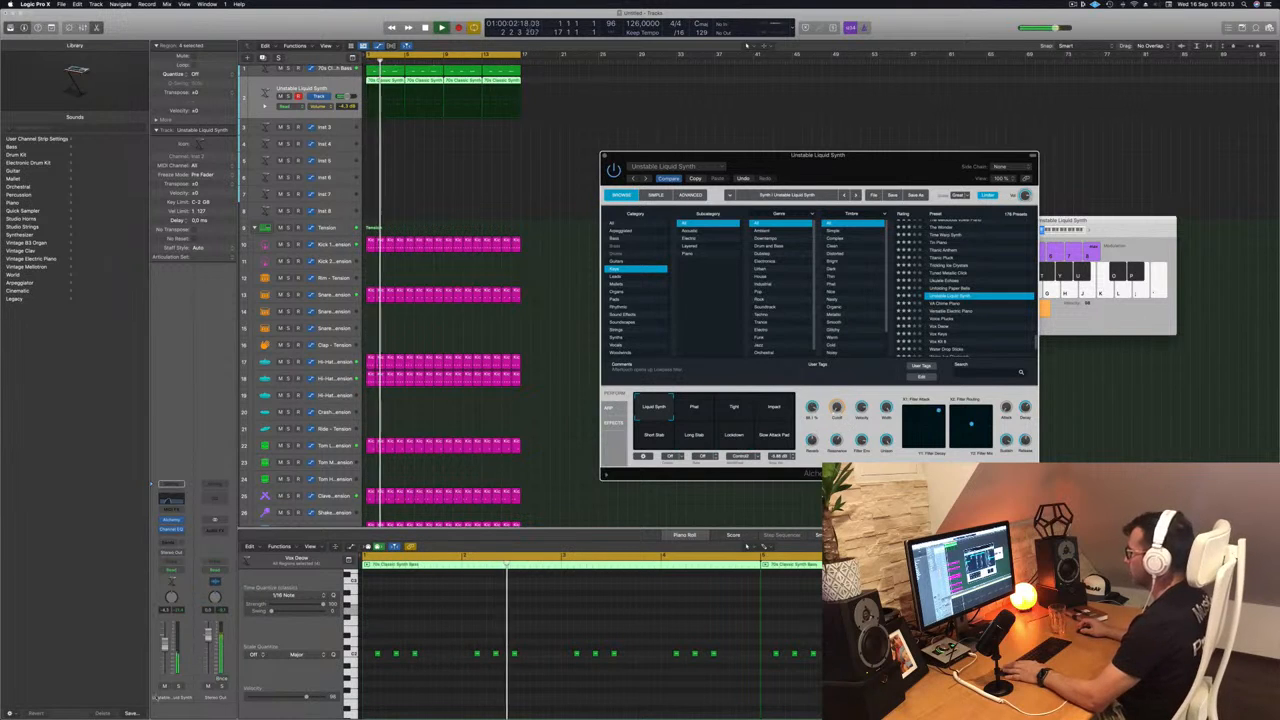
# - Lower the Unstable Liquid Synth track volume slightly and close Alchemy
pyautogui.moveTo(165, 642); pyautogui.dragTo(165, 646)
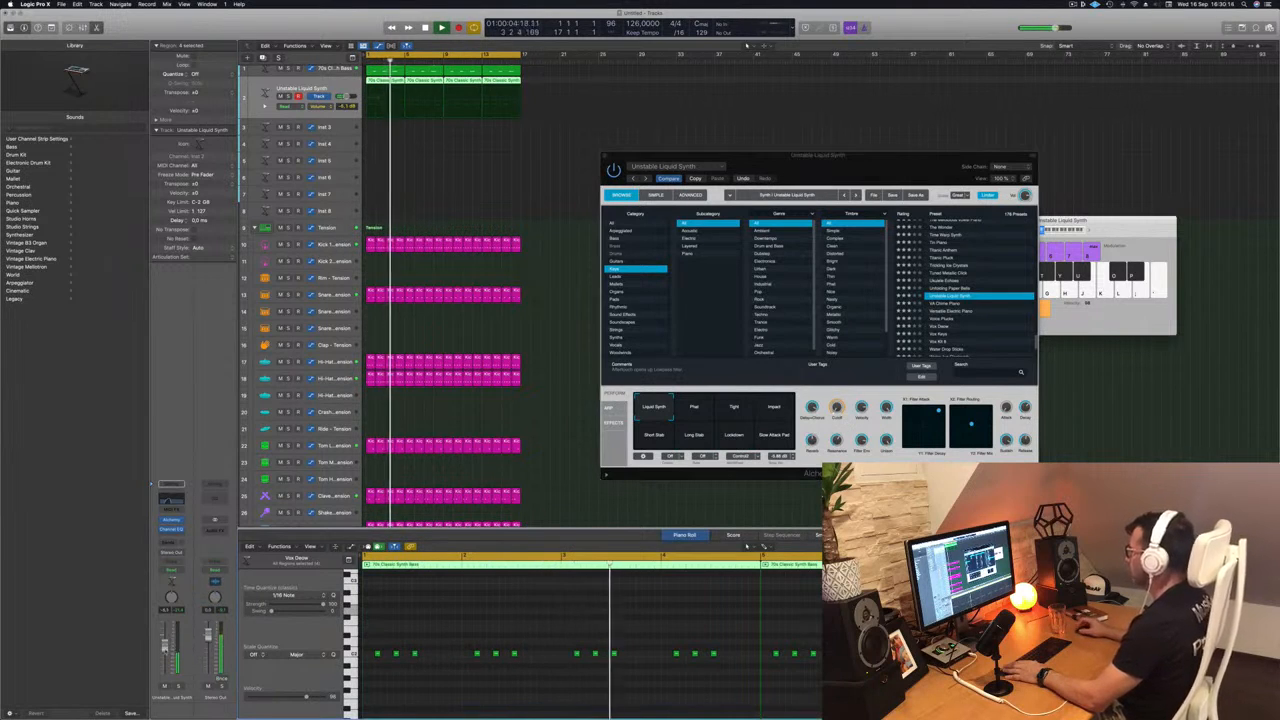
pyautogui.moveTo(936, 156); pyautogui.dragTo(932, 157)
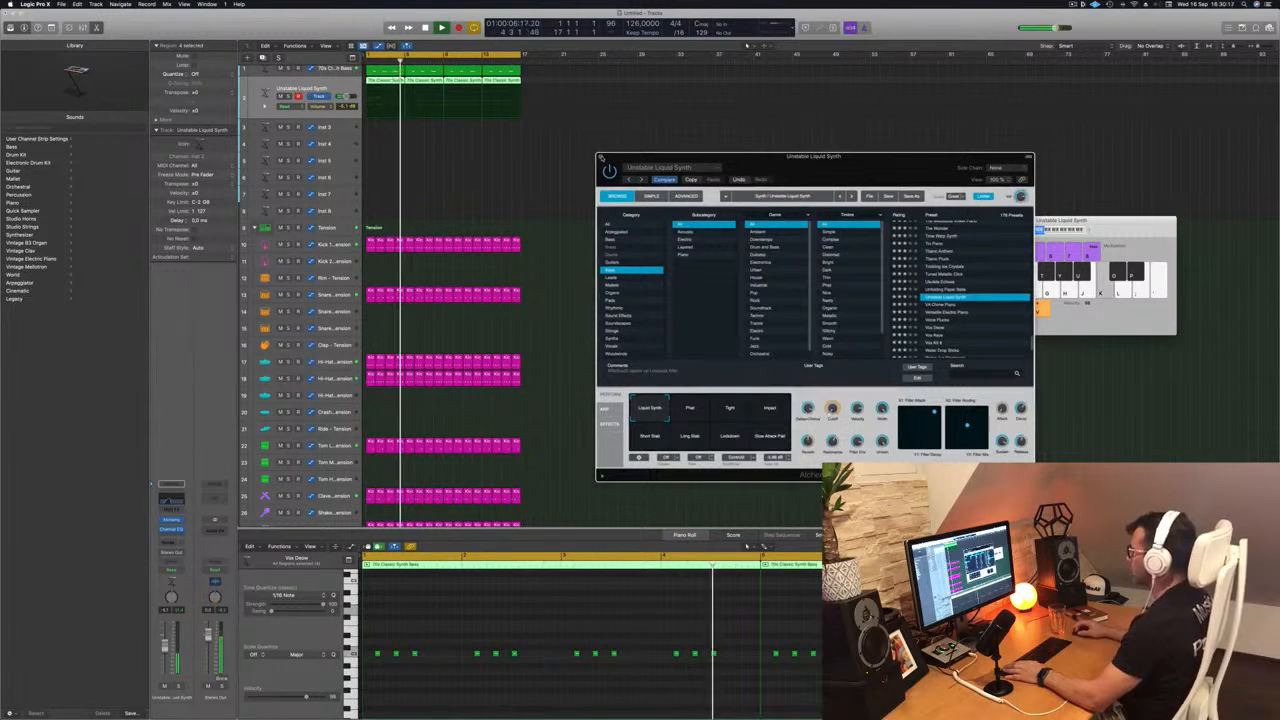
pyautogui.click(600, 158)
pyautogui.scroll(1, 534, 180)
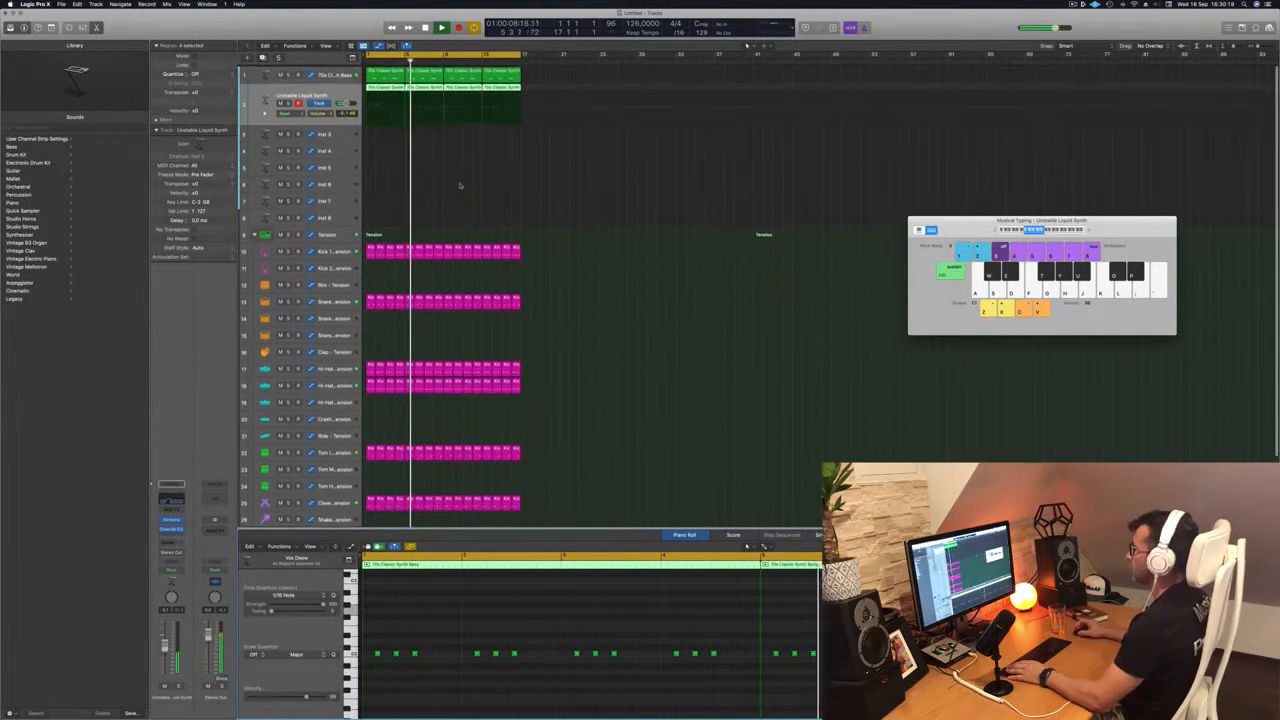
# - Duplicate the Unstable Liquid Synth track with its settings and copy the first synth region onto the new track
pyautogui.click(388, 87)
pyautogui.moveTo(388, 87)
pyautogui.mouseDown()
pyautogui.moveTo(385, 134)
pyautogui.moveTo(386, 89)
pyautogui.mouseUp()
pyautogui.click(333, 91)
pyautogui.press('Return')
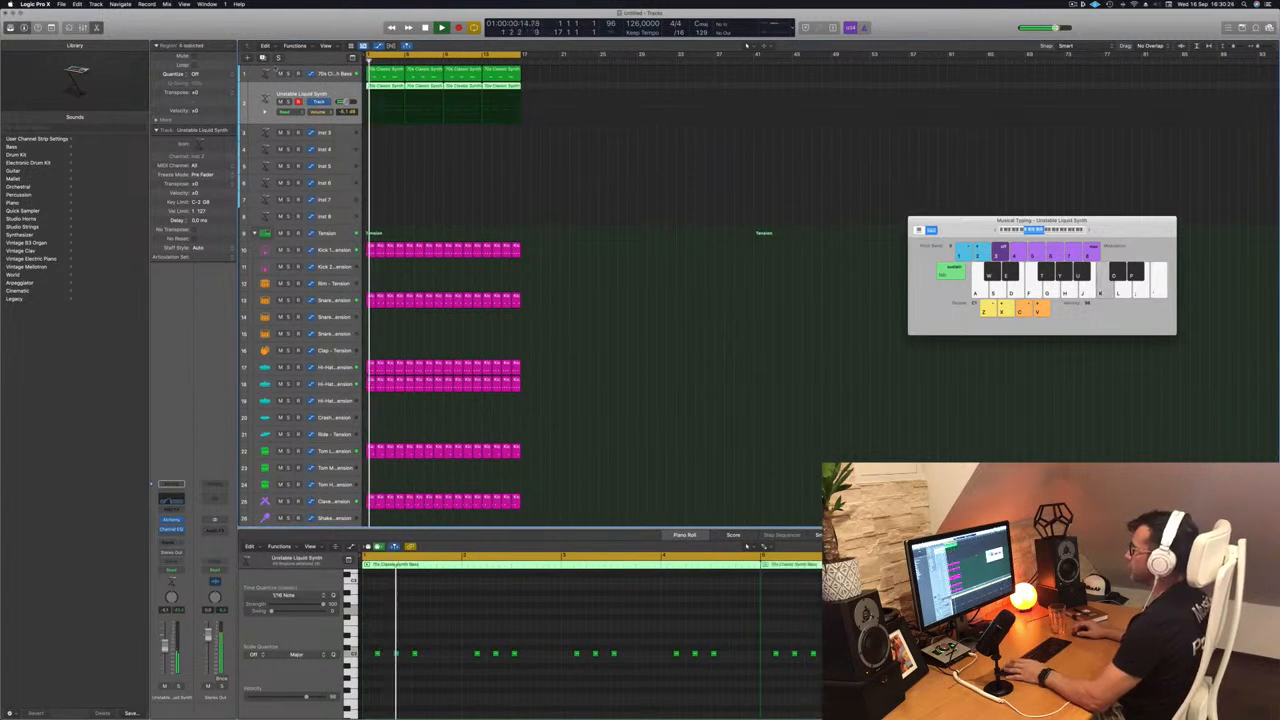
pyautogui.press('super+d')
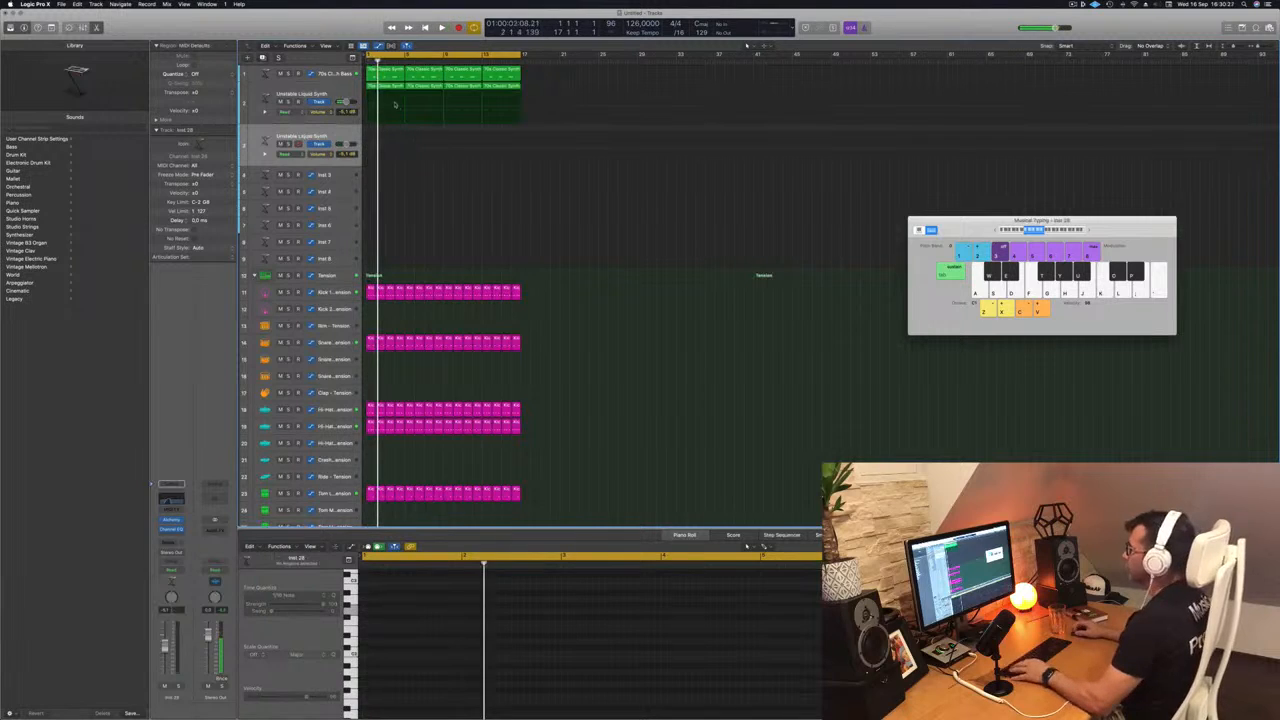
pyautogui.moveTo(394, 87); pyautogui.dragTo(386, 135)
# - Delete all but the last three notes of the copied region, compare it with the other tracks' regions, and play it
pyautogui.moveTo(652, 636); pyautogui.dragTo(360, 696)
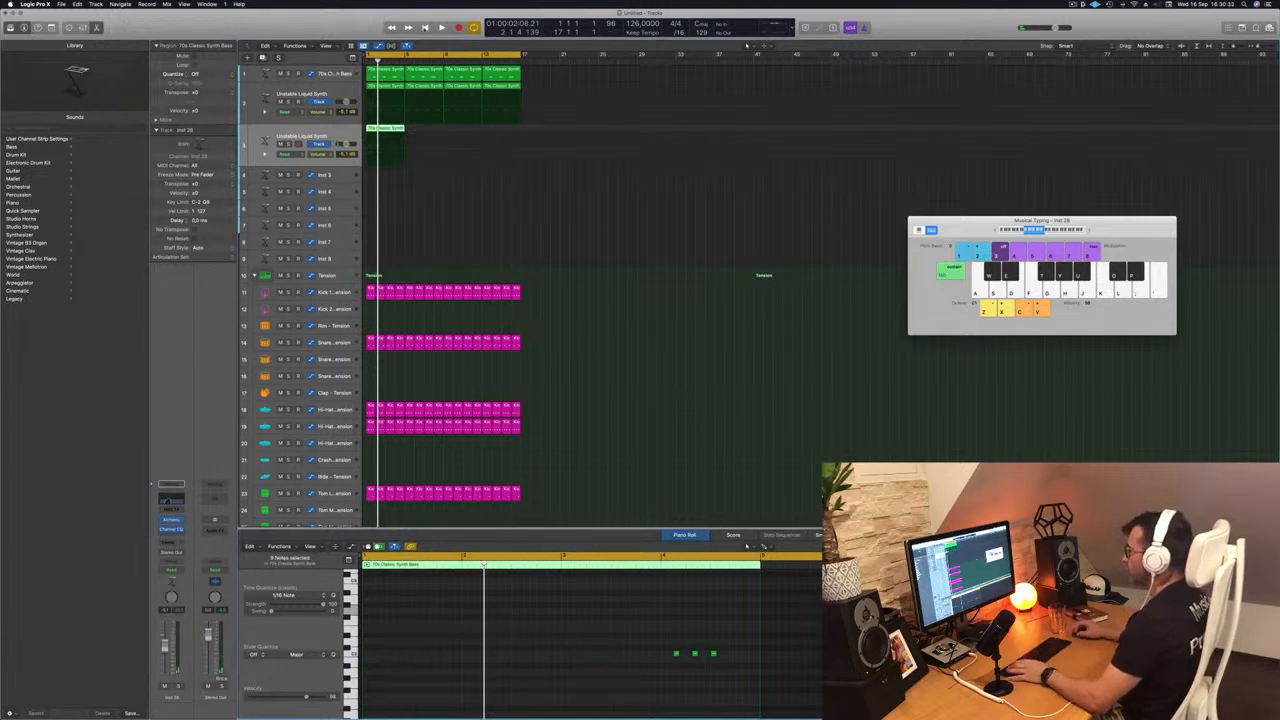
pyautogui.click(393, 77)
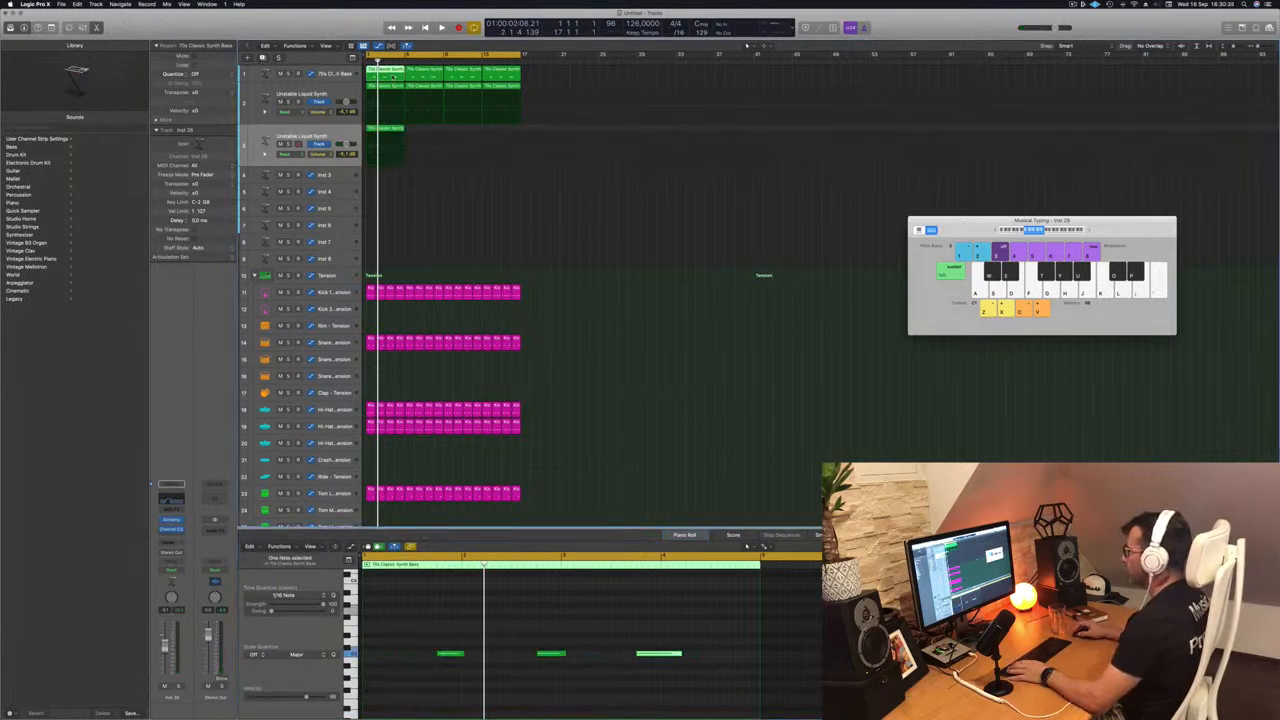
pyautogui.moveTo(395, 214); pyautogui.dragTo(380, 76)
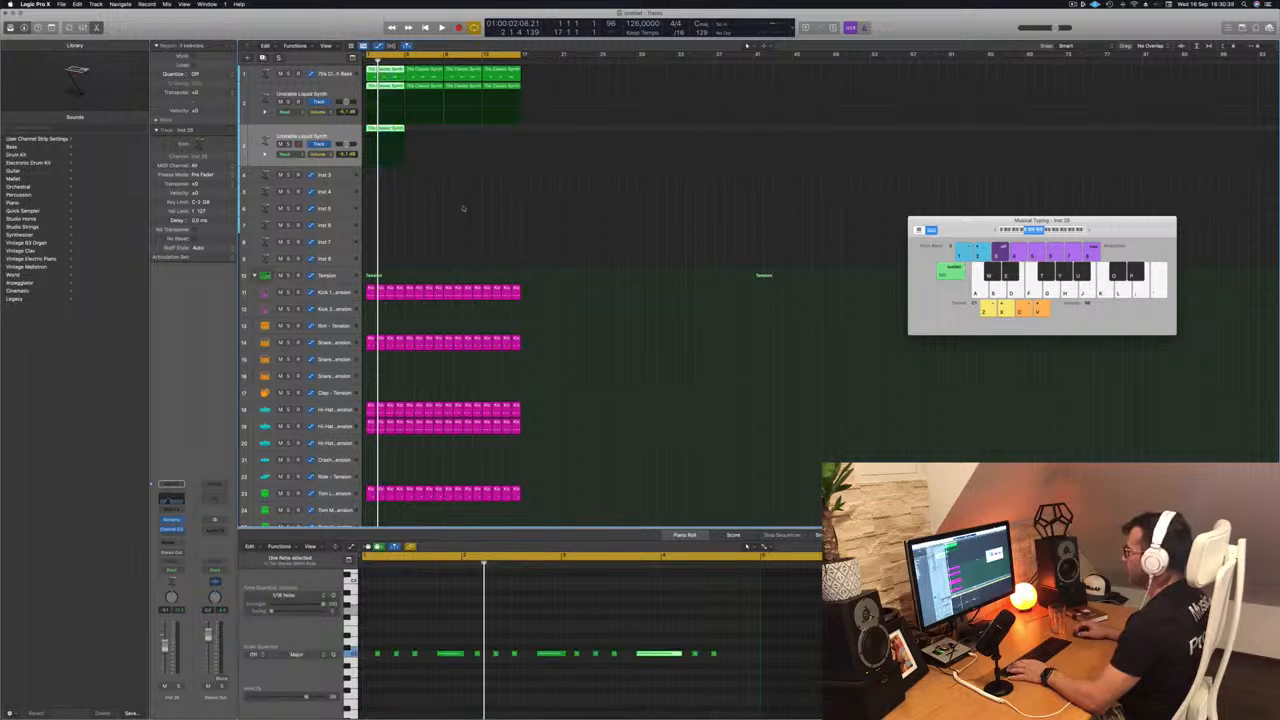
pyautogui.click(394, 129)
pyautogui.press('space')
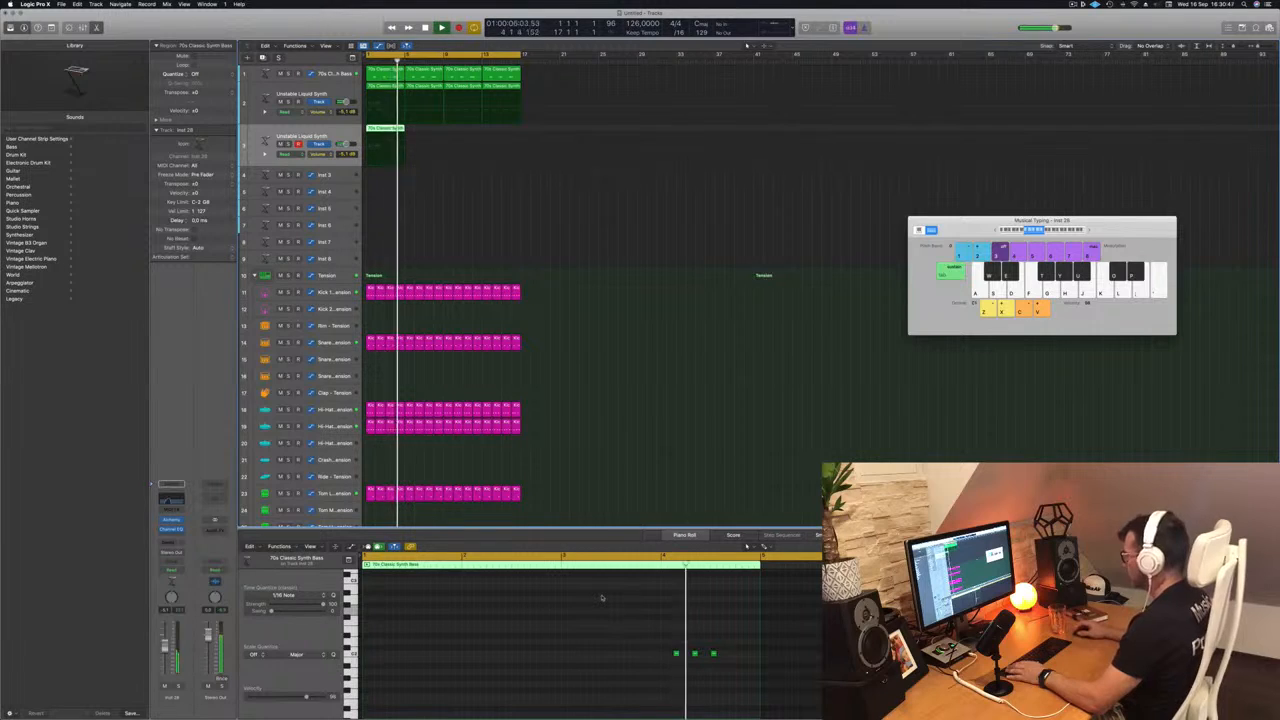
# - Shift the three remaining notes later, reduce them to one note near the end of bar 4, and lengthen it
pyautogui.press('space')
pyautogui.moveTo(643, 643); pyautogui.dragTo(717, 660)
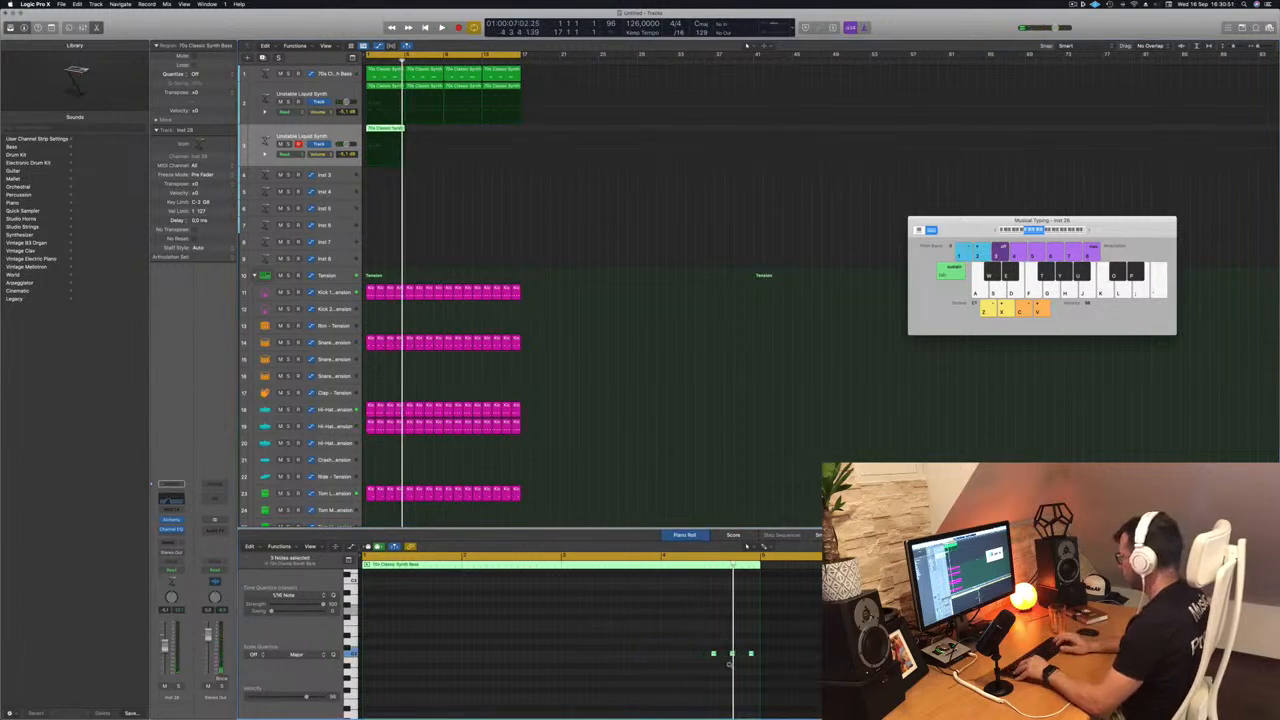
pyautogui.press('Return')
pyautogui.press('space')
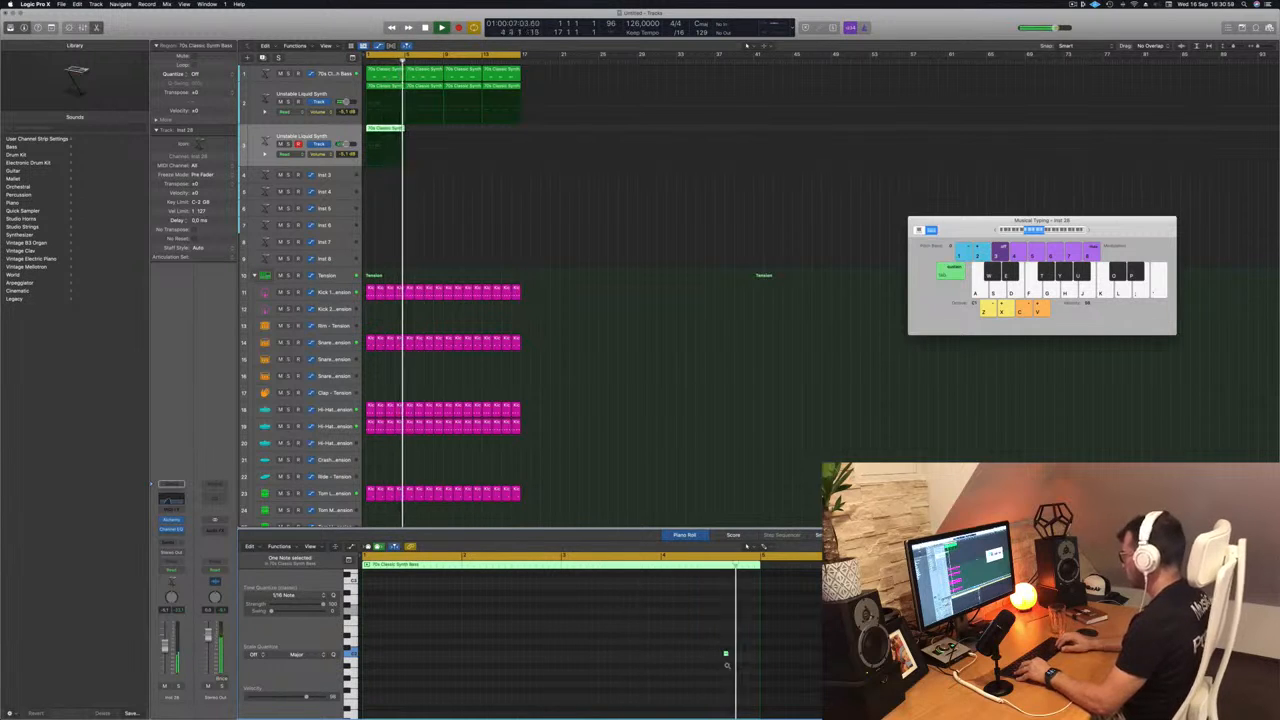
pyautogui.moveTo(728, 655); pyautogui.dragTo(755, 657)
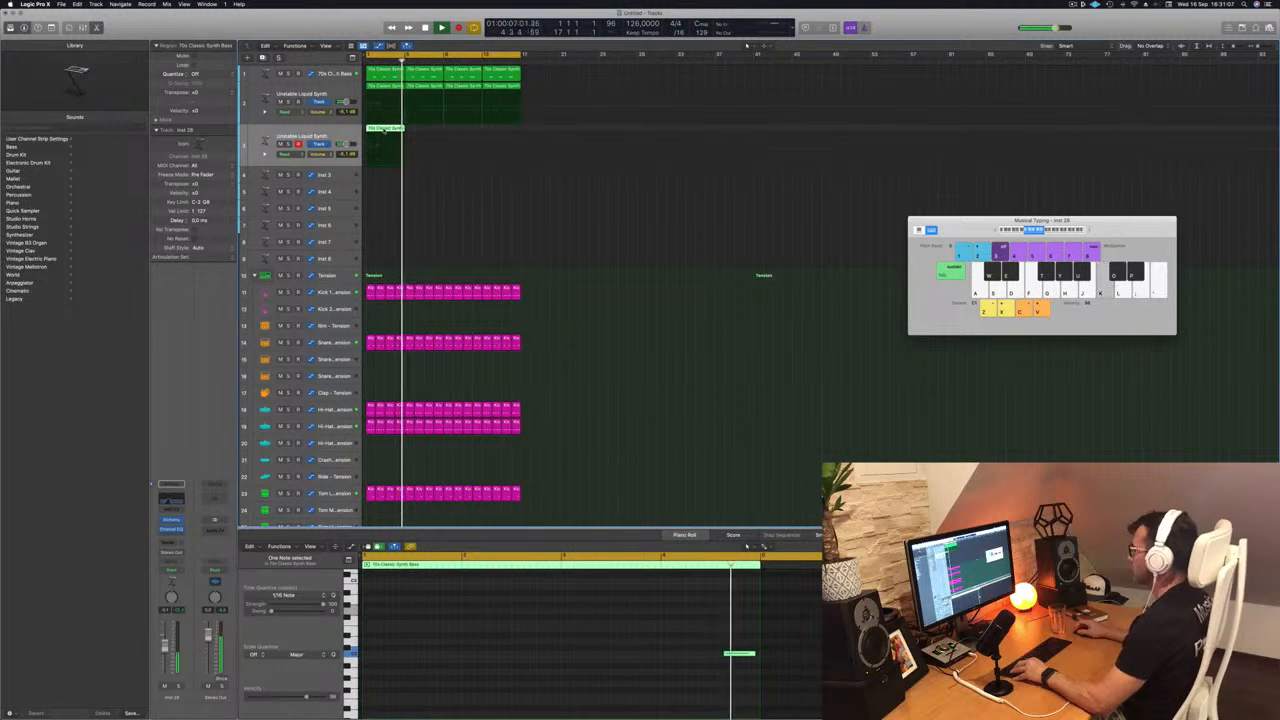
# - Repeat the one-note region along its track until it fills the 16-bar loop, and restart playback from the beginning
pyautogui.moveTo(424, 133); pyautogui.dragTo(458, 132)
pyautogui.press('Return')
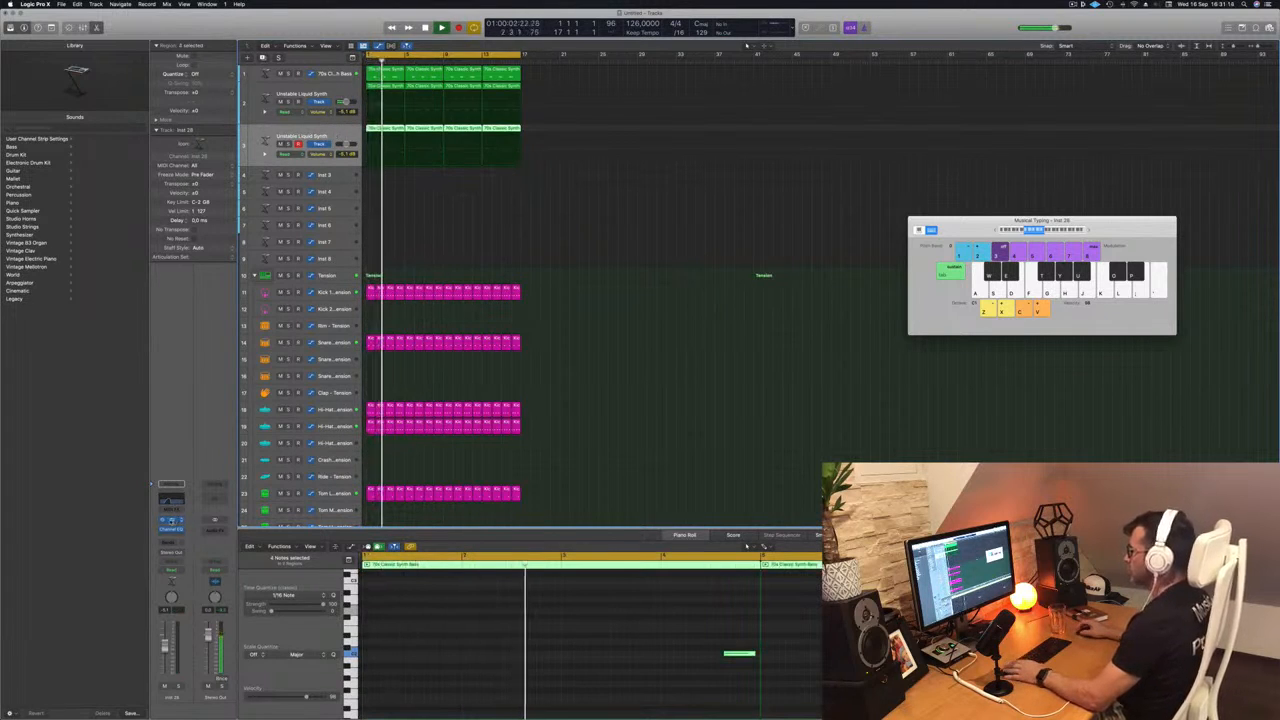
# - Load Alchemy's Acid Etched Bass preset from the Bass category onto the duplicated Unstable Liquid Synth track
pyautogui.press('v')
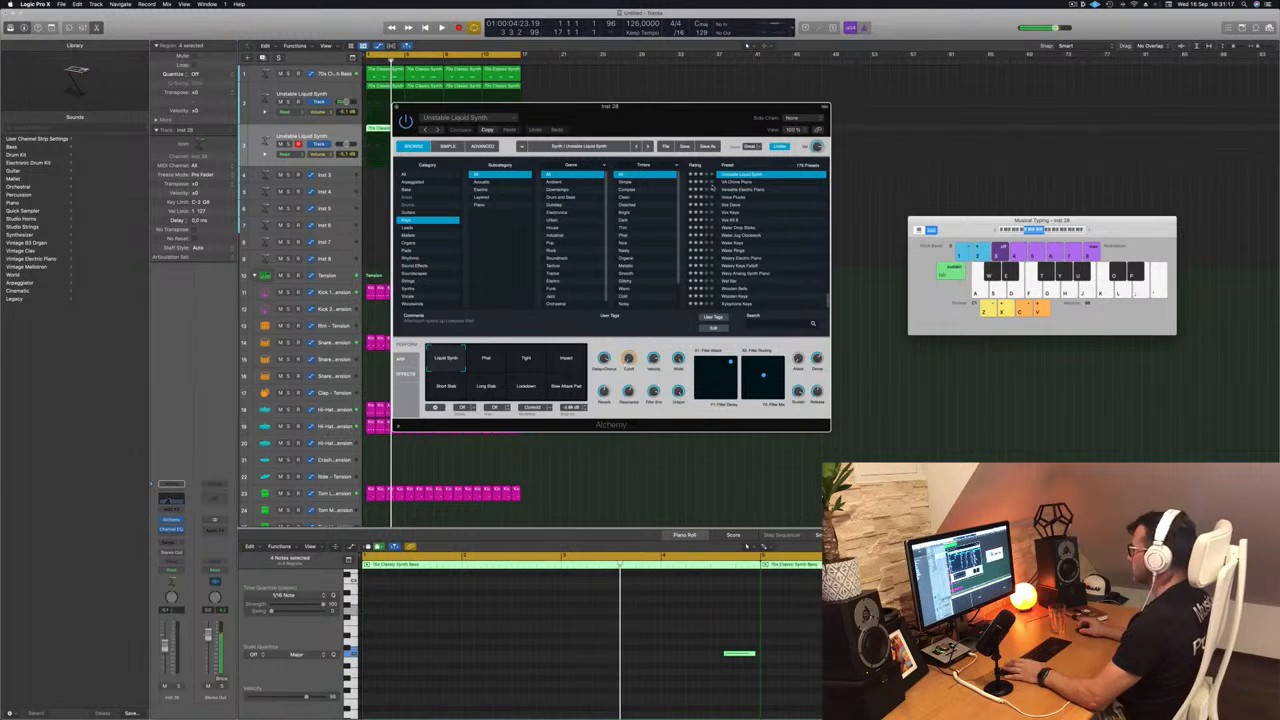
pyautogui.moveTo(683, 128); pyautogui.dragTo(748, 141)
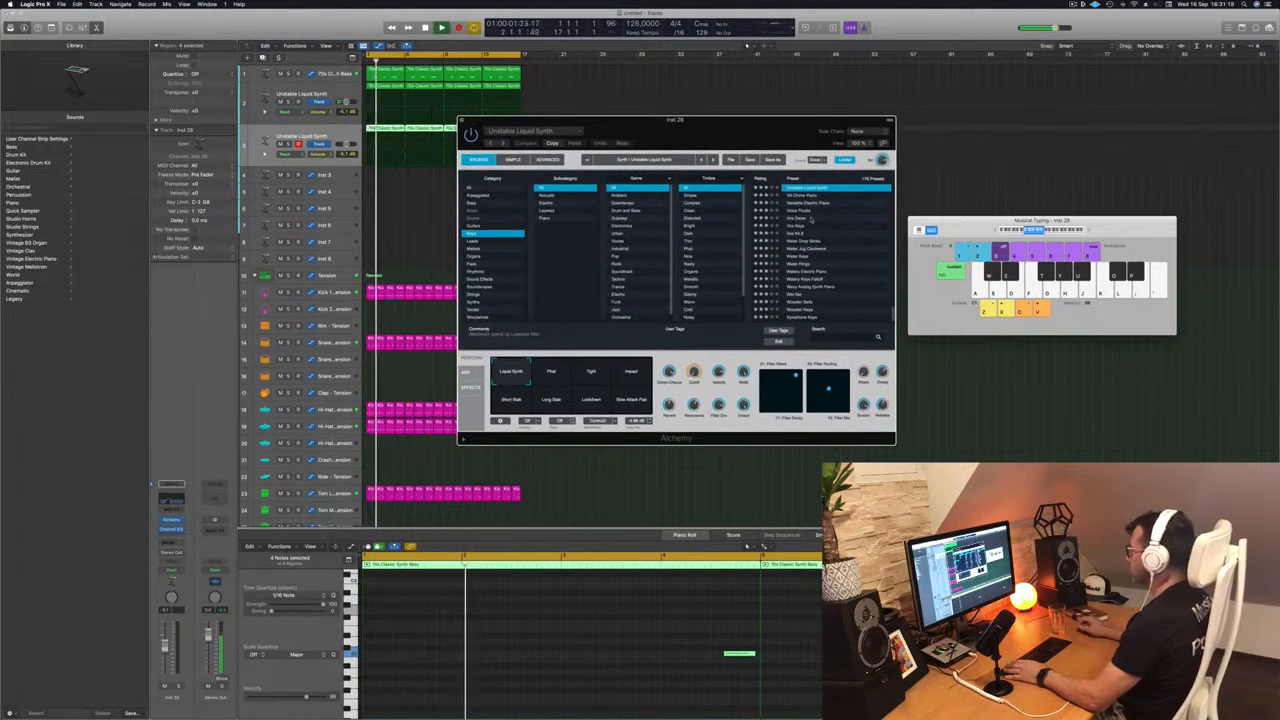
pyautogui.scroll(15, 815, 222)
pyautogui.scroll(5, 822, 231)
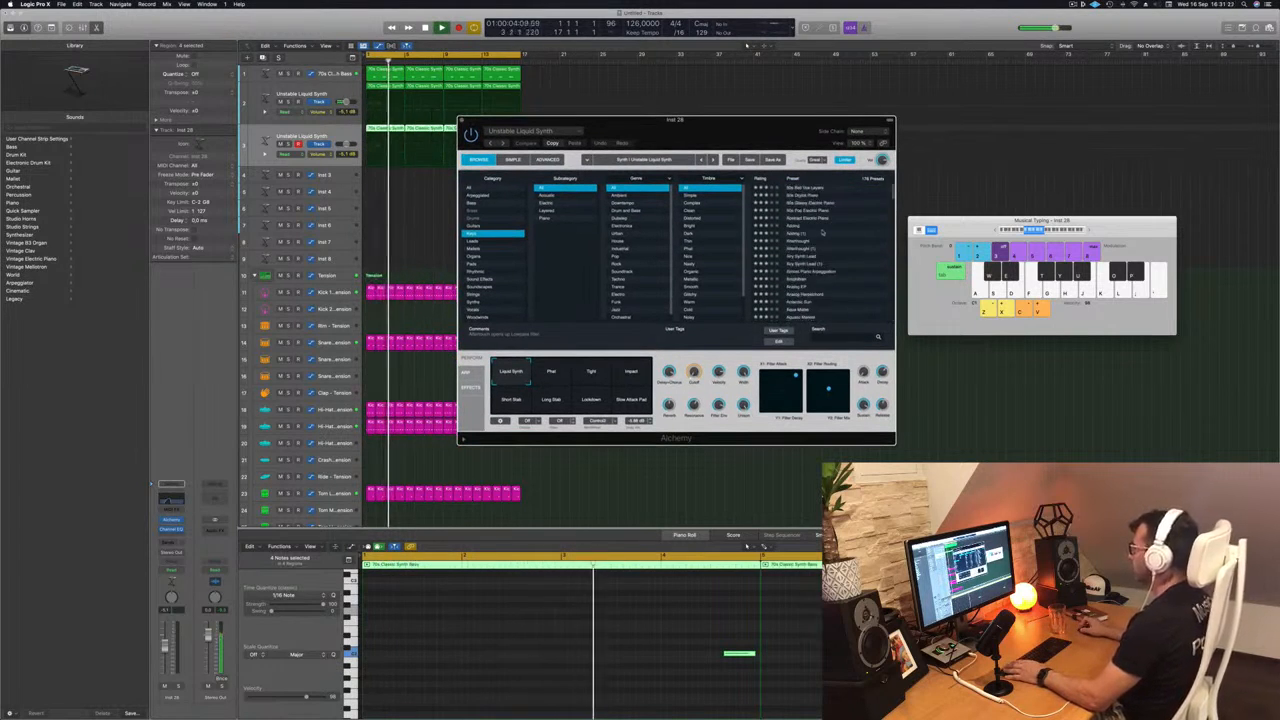
pyautogui.click(485, 203)
pyautogui.scroll(-3, 831, 215)
pyautogui.scroll(5, 832, 216)
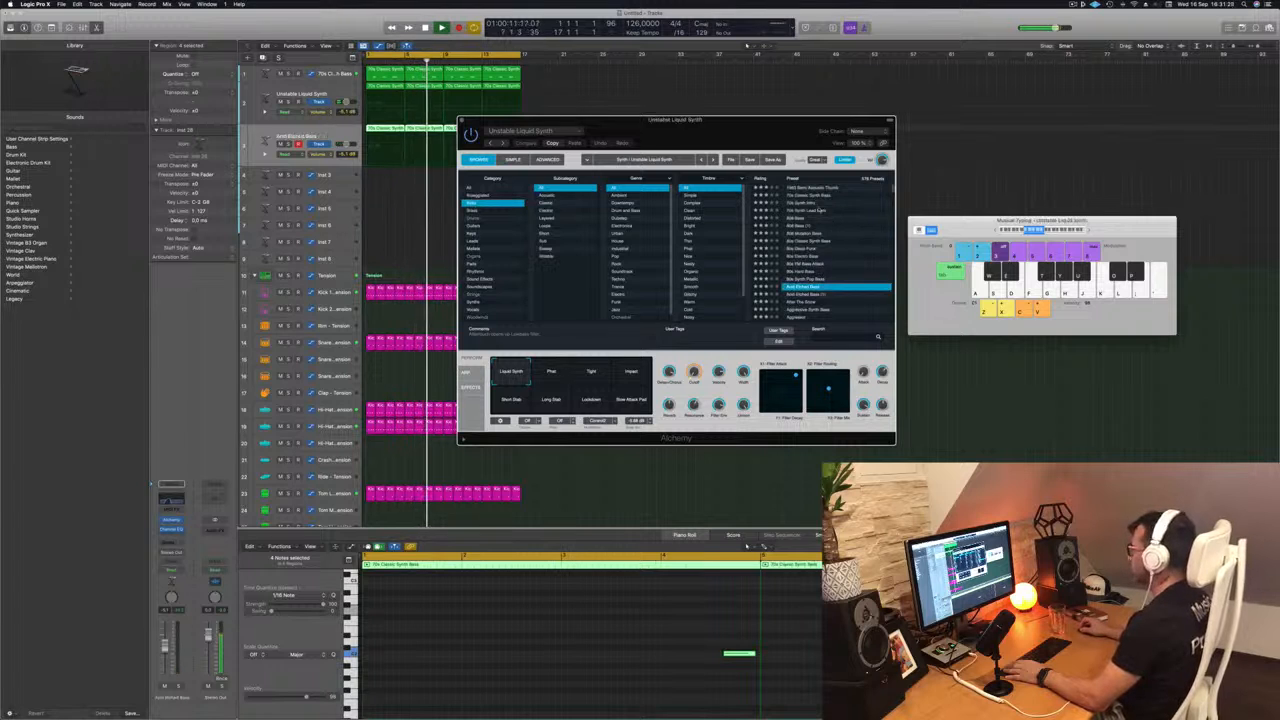
# - Play the loop from the beginning and switch the Acid Etched Bass preset to its Clean & Phat performance snapshot
pyautogui.moveTo(597, 124); pyautogui.dragTo(680, 118)
pyautogui.click(333, 133)
pyautogui.press('Return')
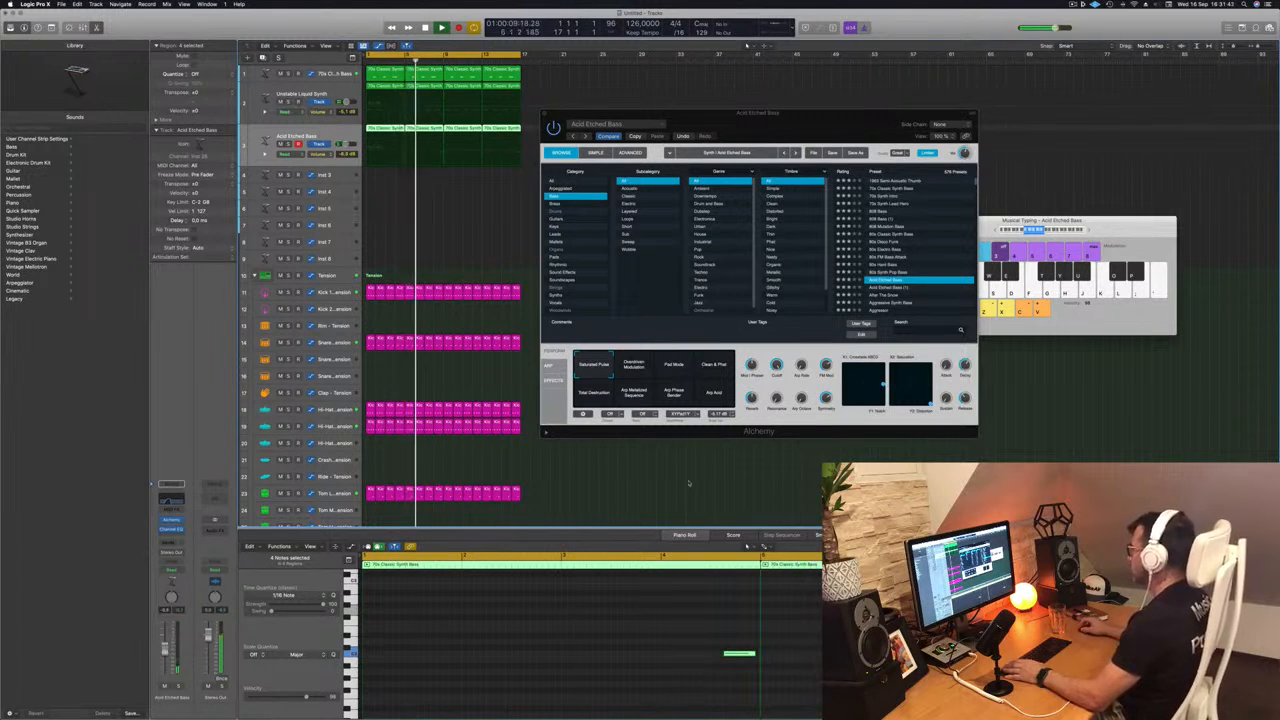
pyautogui.click(707, 368)
pyautogui.moveTo(804, 132); pyautogui.dragTo(808, 130)
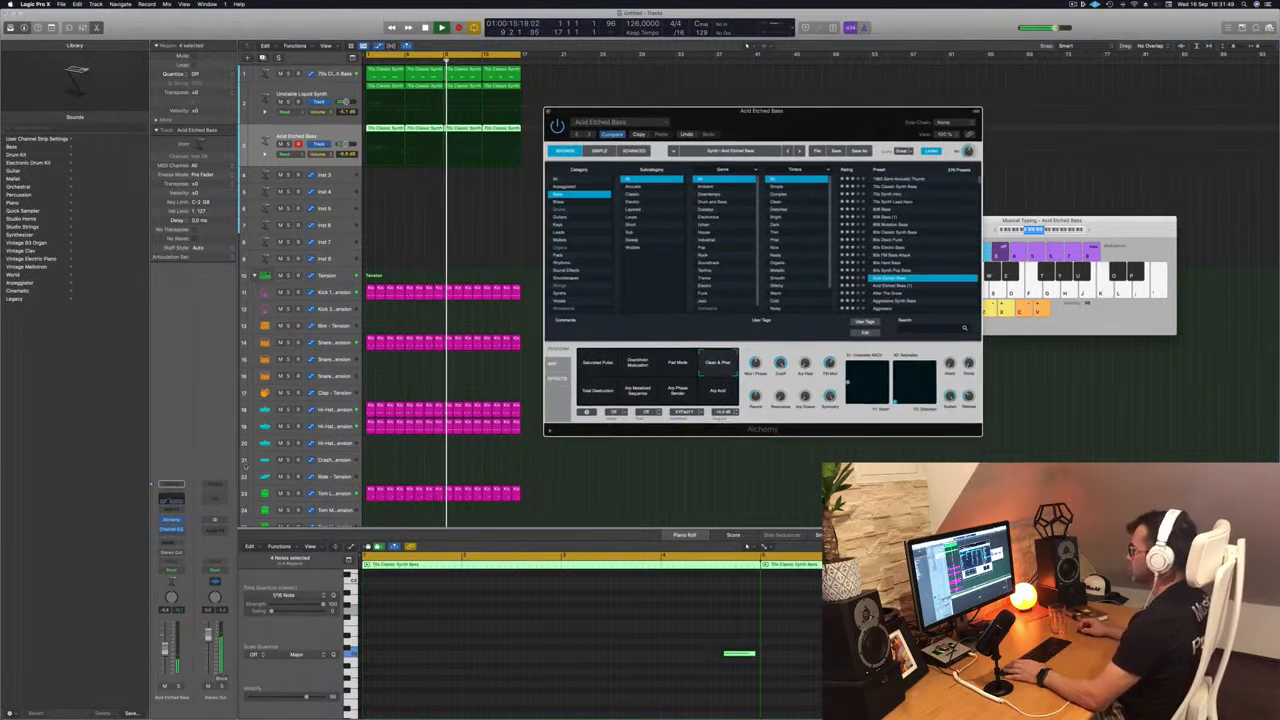
# - In the Acid Etched Bass track's Channel EQ, raise the high-cut frequency and lower the low cut to 111 Hz
pyautogui.click(178, 498)
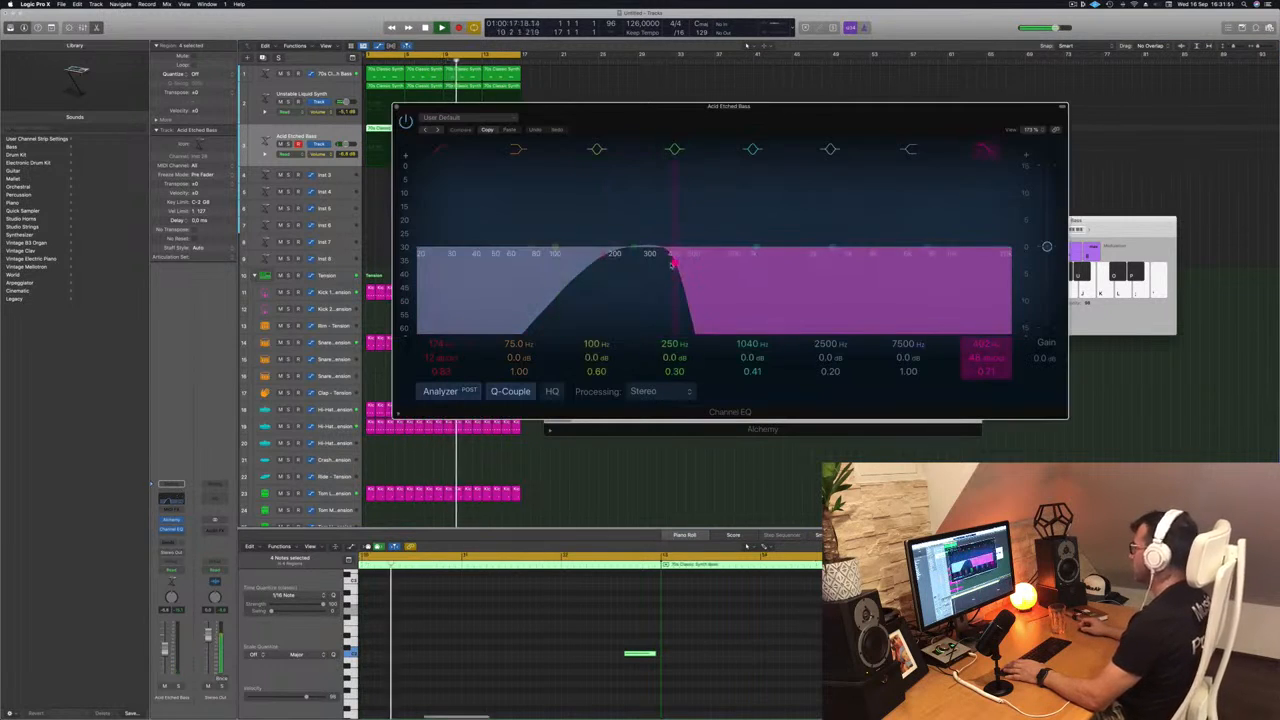
pyautogui.moveTo(673, 261); pyautogui.dragTo(754, 263)
pyautogui.moveTo(541, 110); pyautogui.dragTo(473, 254)
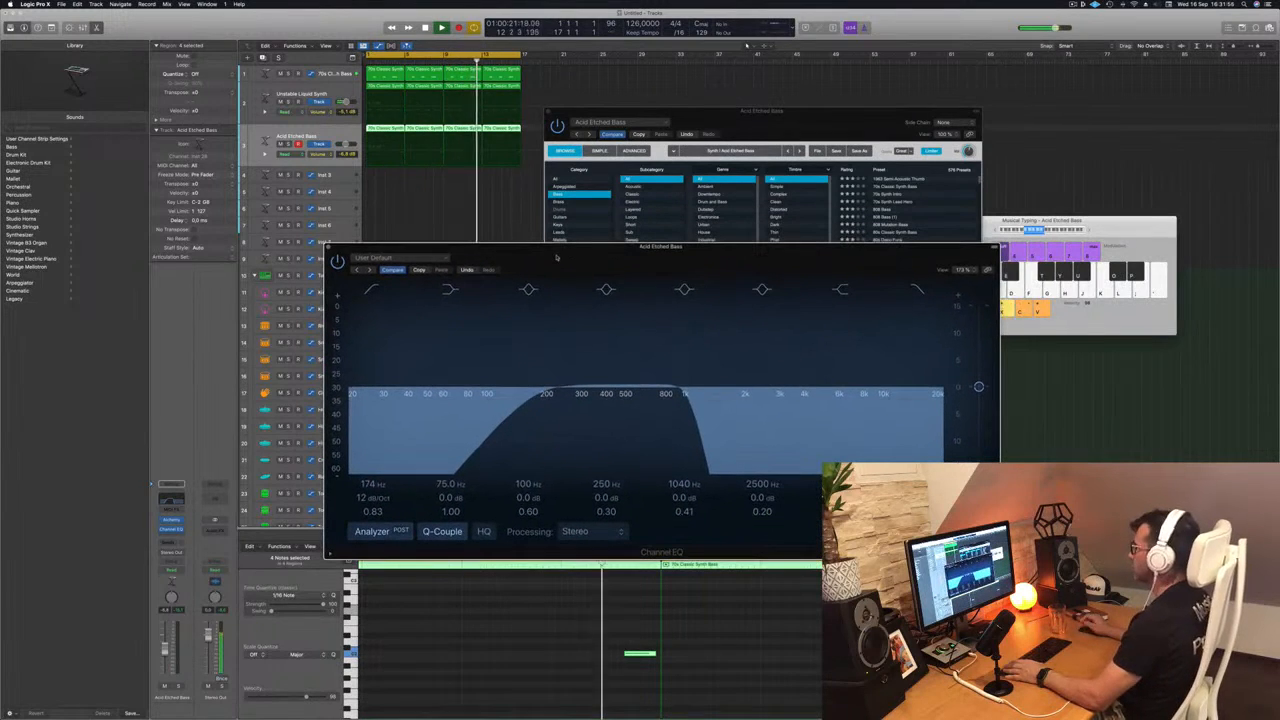
pyautogui.moveTo(557, 257); pyautogui.dragTo(549, 259)
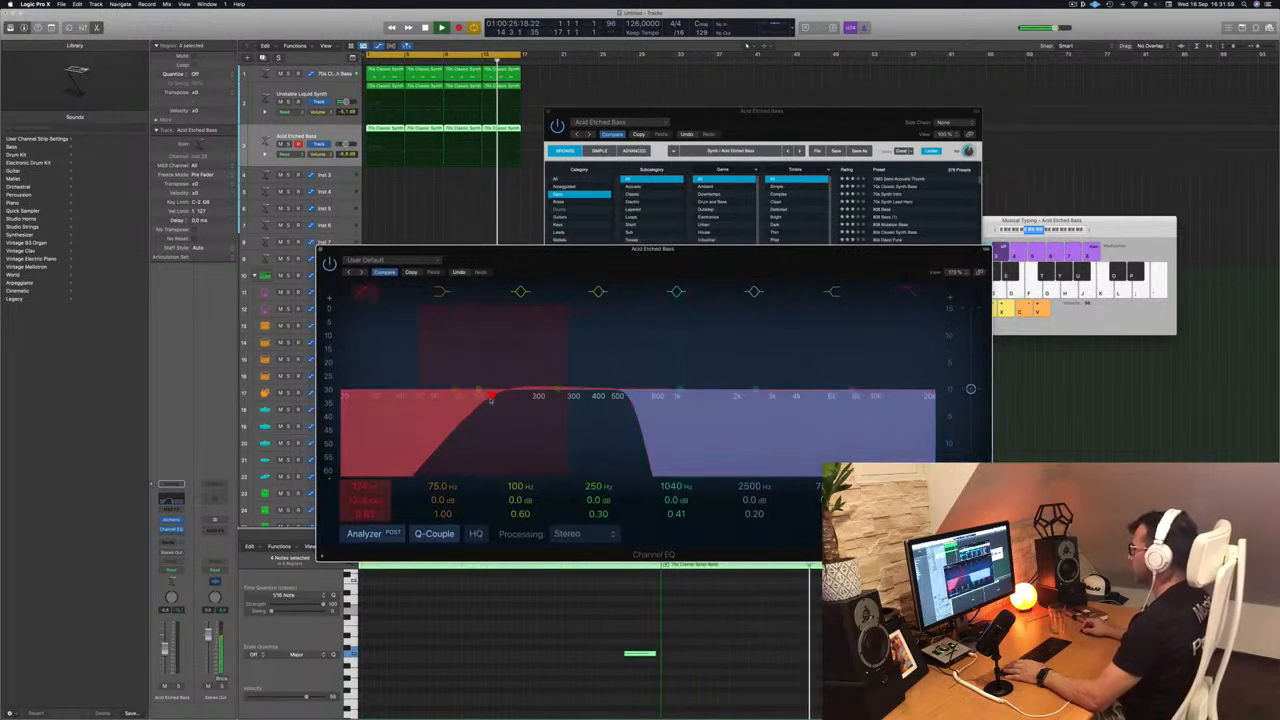
pyautogui.moveTo(583, 258); pyautogui.dragTo(775, 269)
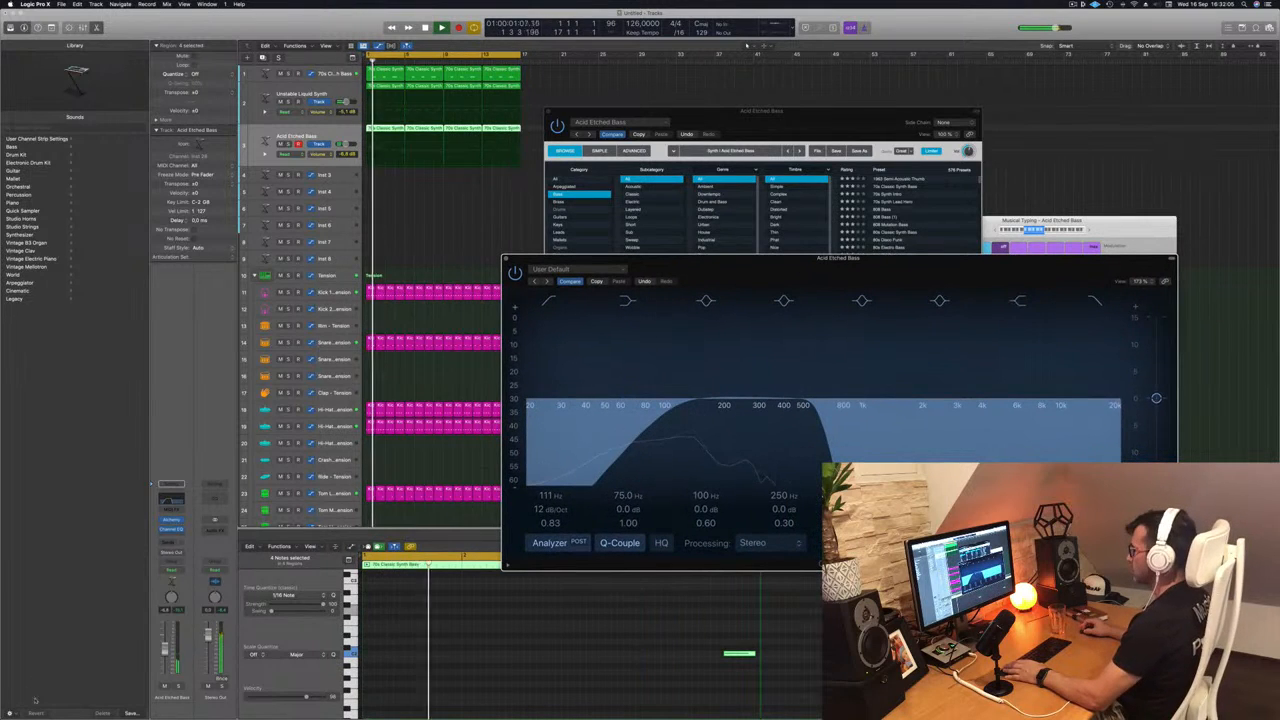
# - Raise the Acid Etched Bass track's volume slightly and close its Channel EQ and Alchemy windows
pyautogui.moveTo(165, 650); pyautogui.dragTo(165, 643)
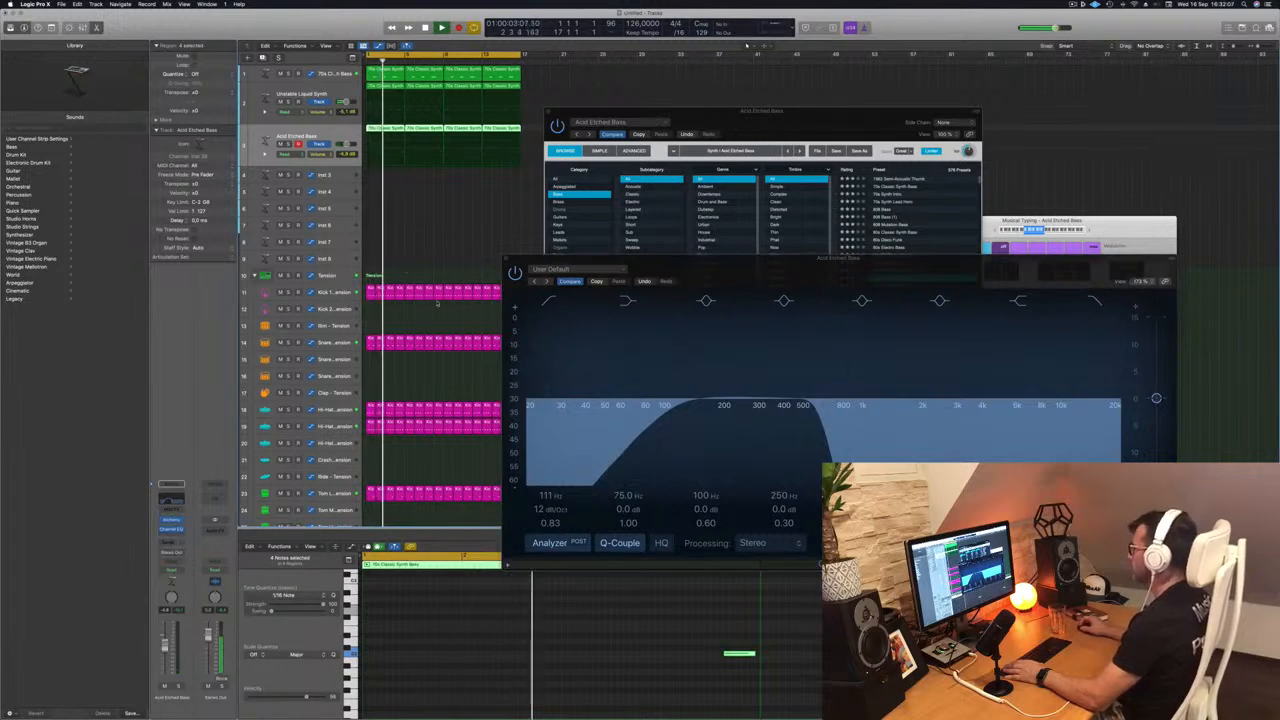
pyautogui.moveTo(710, 275); pyautogui.dragTo(621, 331)
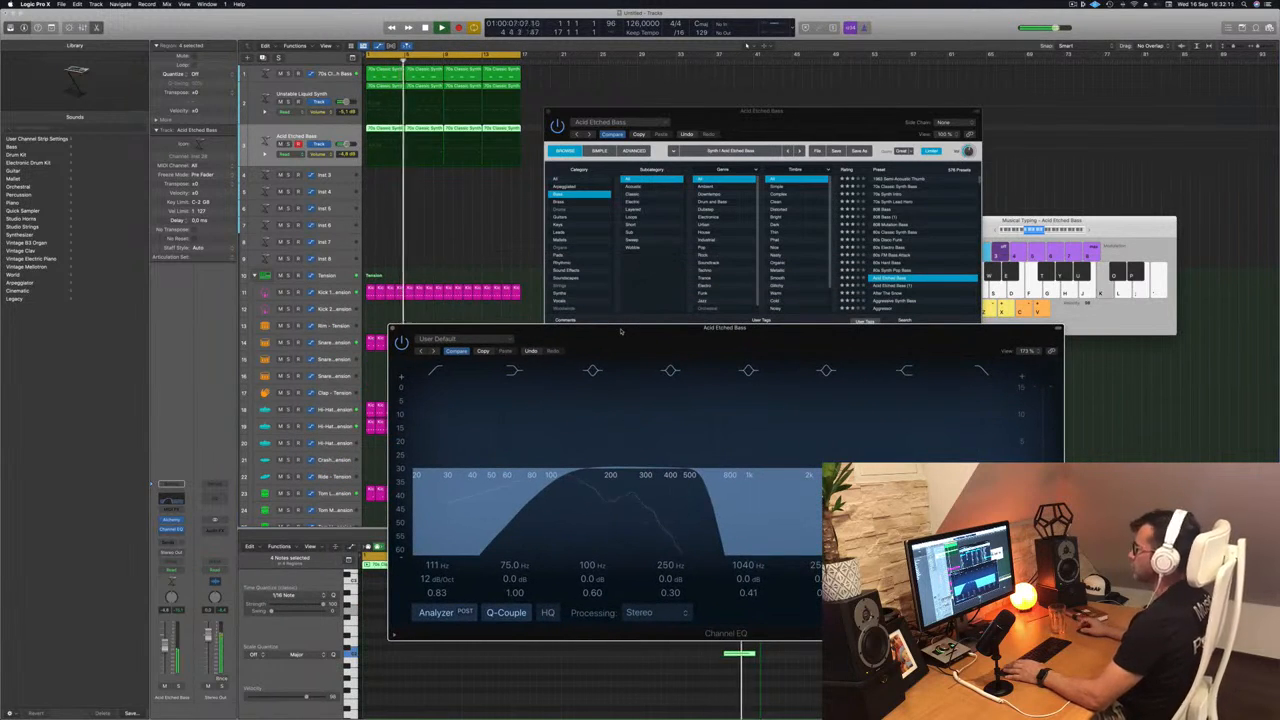
pyautogui.click(391, 329)
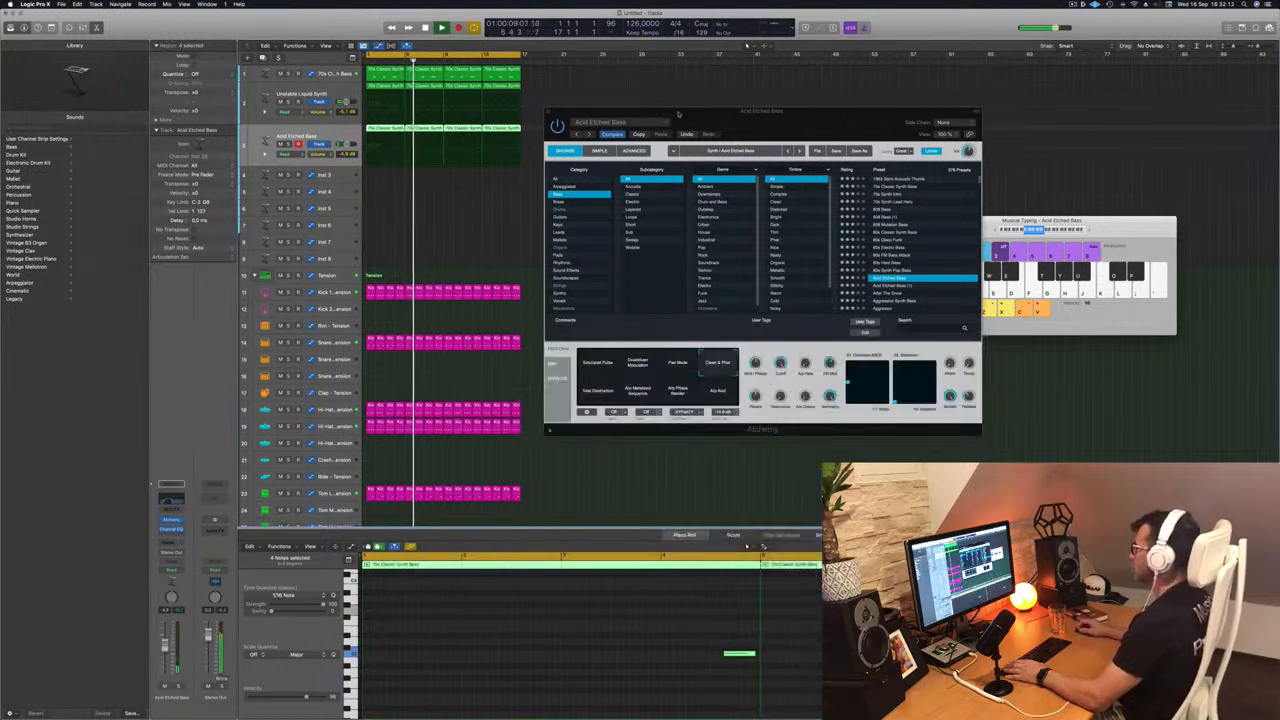
pyautogui.moveTo(699, 123); pyautogui.dragTo(691, 133)
pyautogui.click(541, 124)
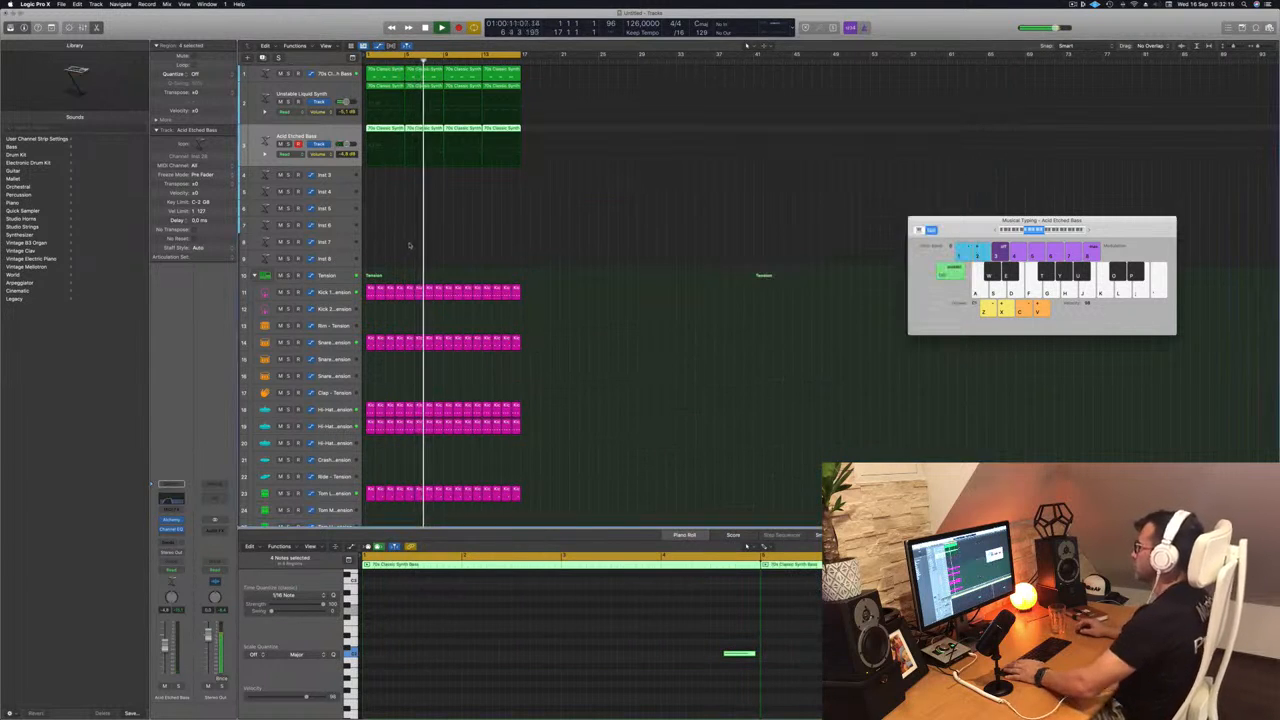
# - Copy the first snare region onto the Rim track and rework it into two notes, near the start and middle of the bar
pyautogui.click(399, 235)
pyautogui.scroll(-5, 540, 265)
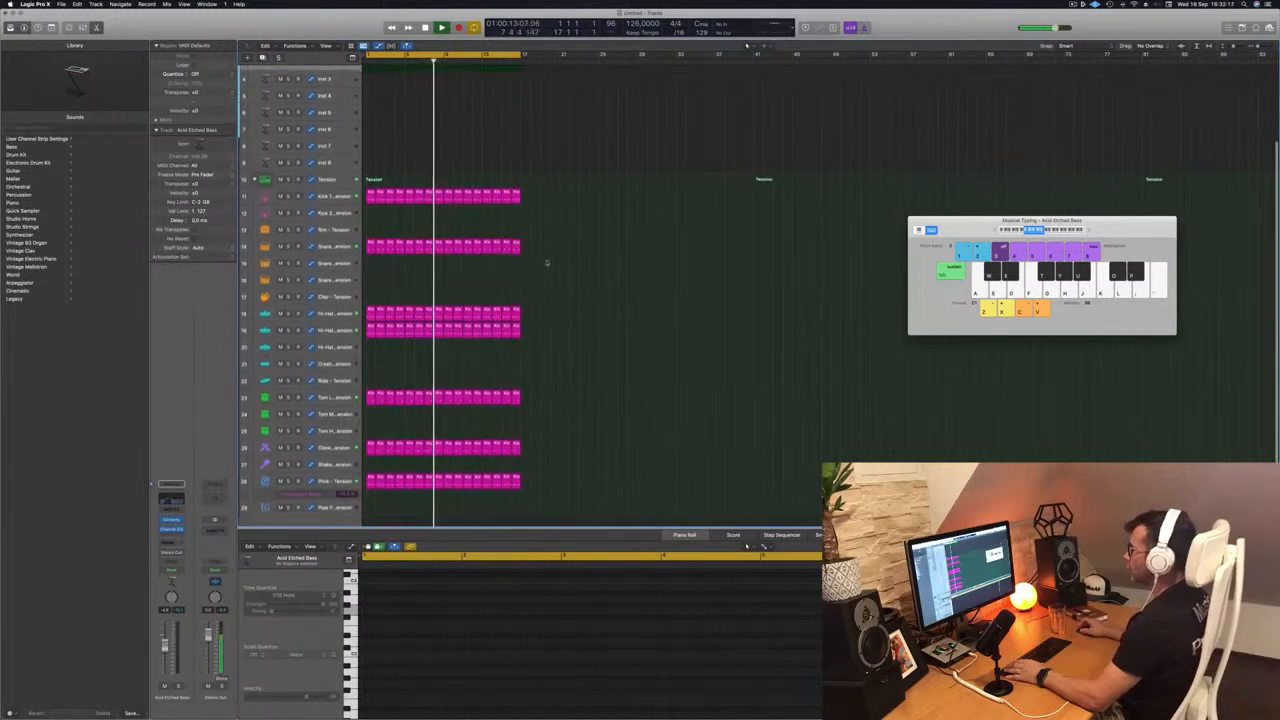
pyautogui.press('Return')
pyautogui.moveTo(370, 219); pyautogui.dragTo(371, 203)
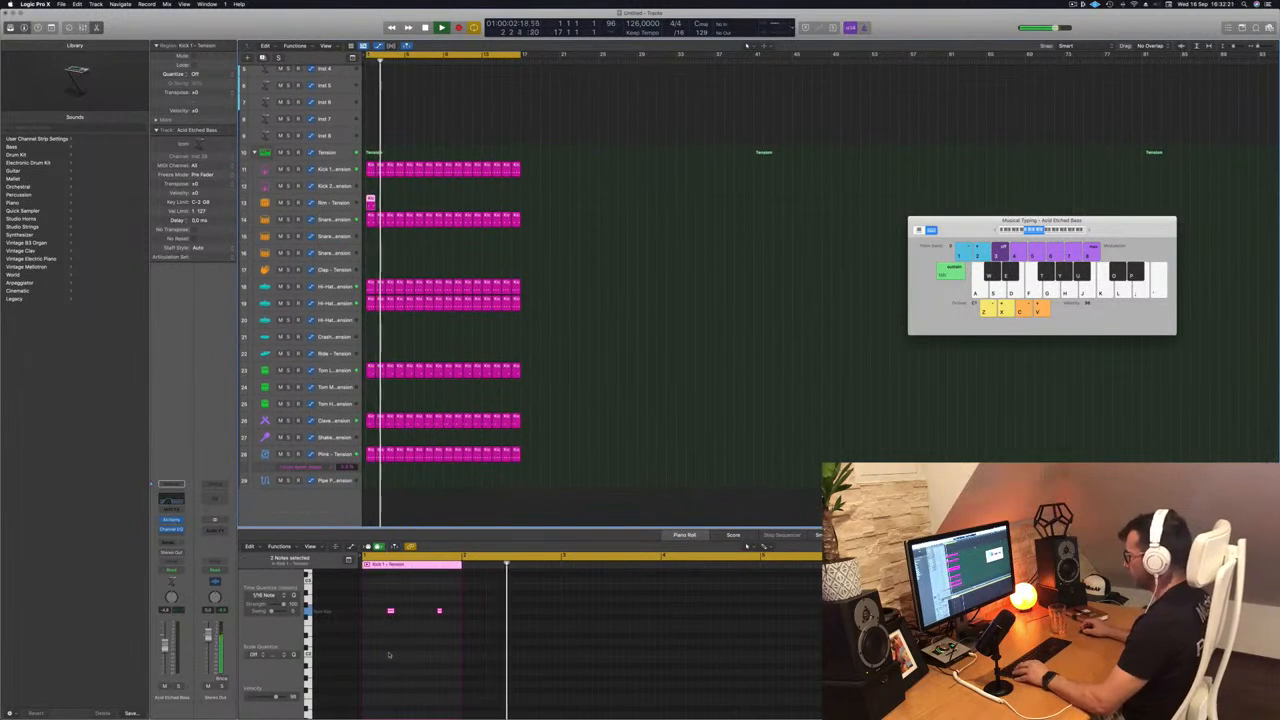
pyautogui.moveTo(380, 597); pyautogui.dragTo(481, 638)
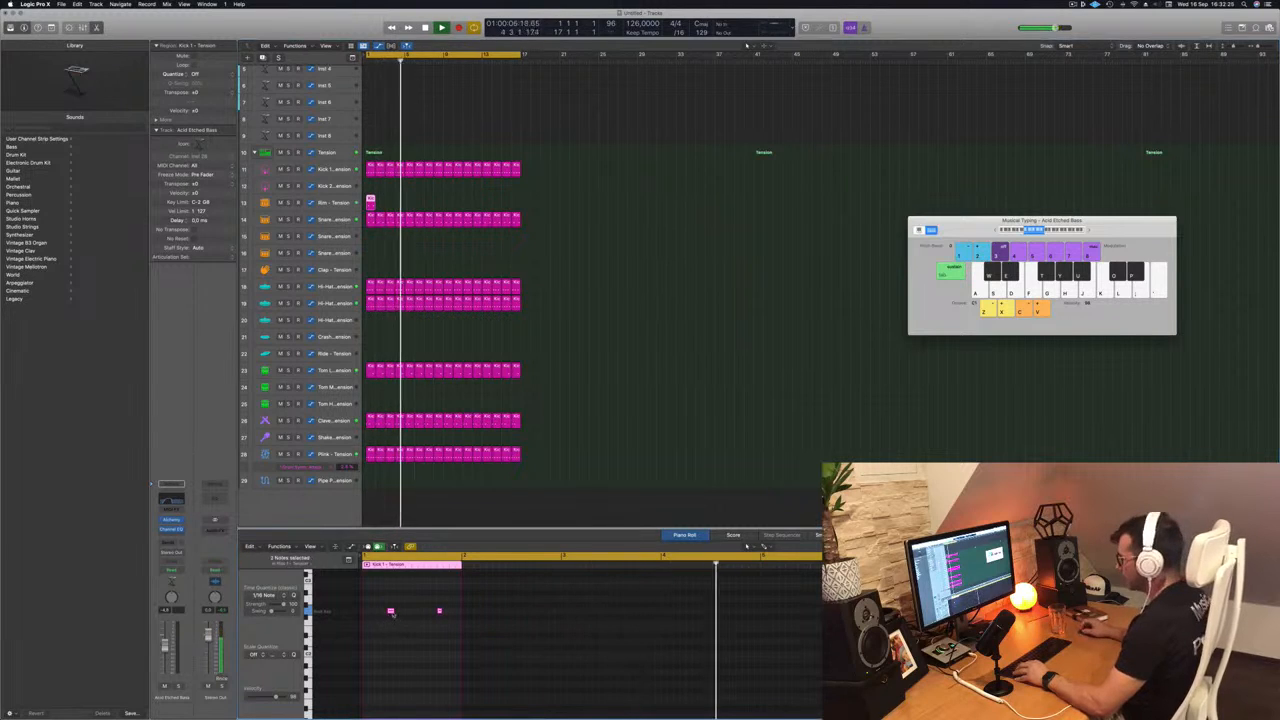
pyautogui.moveTo(390, 612); pyautogui.dragTo(372, 618)
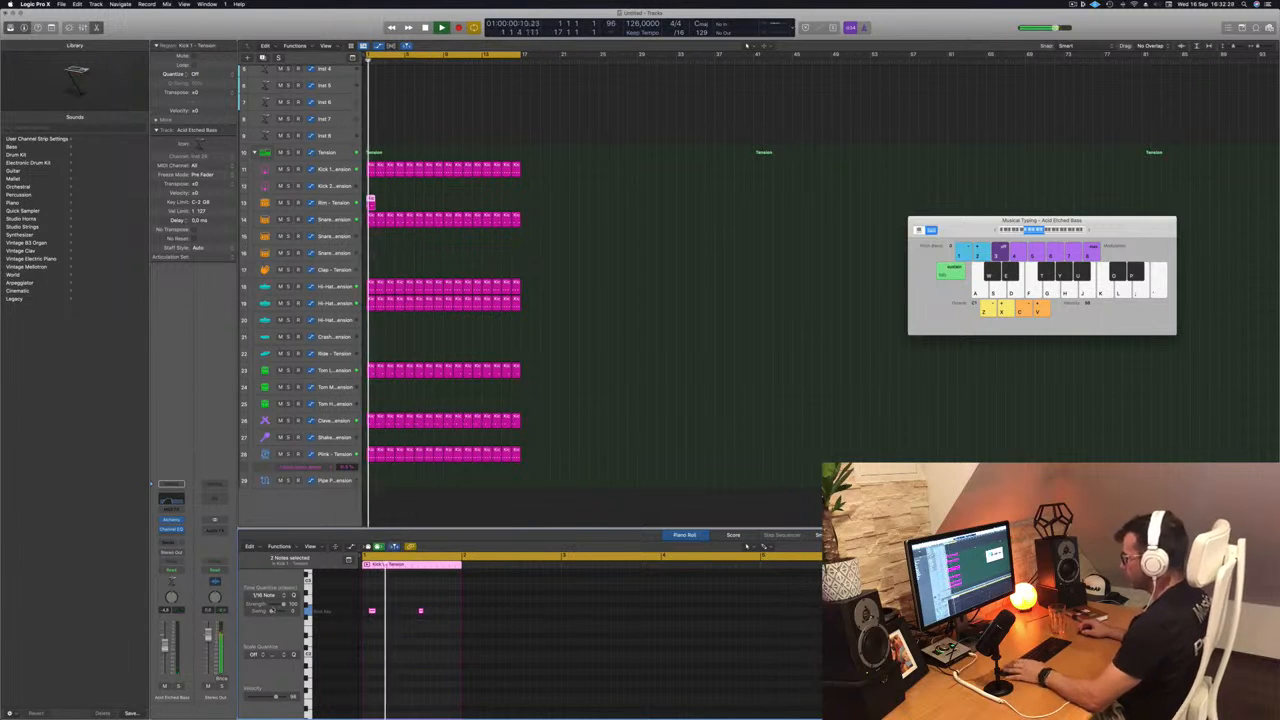
pyautogui.click(339, 208)
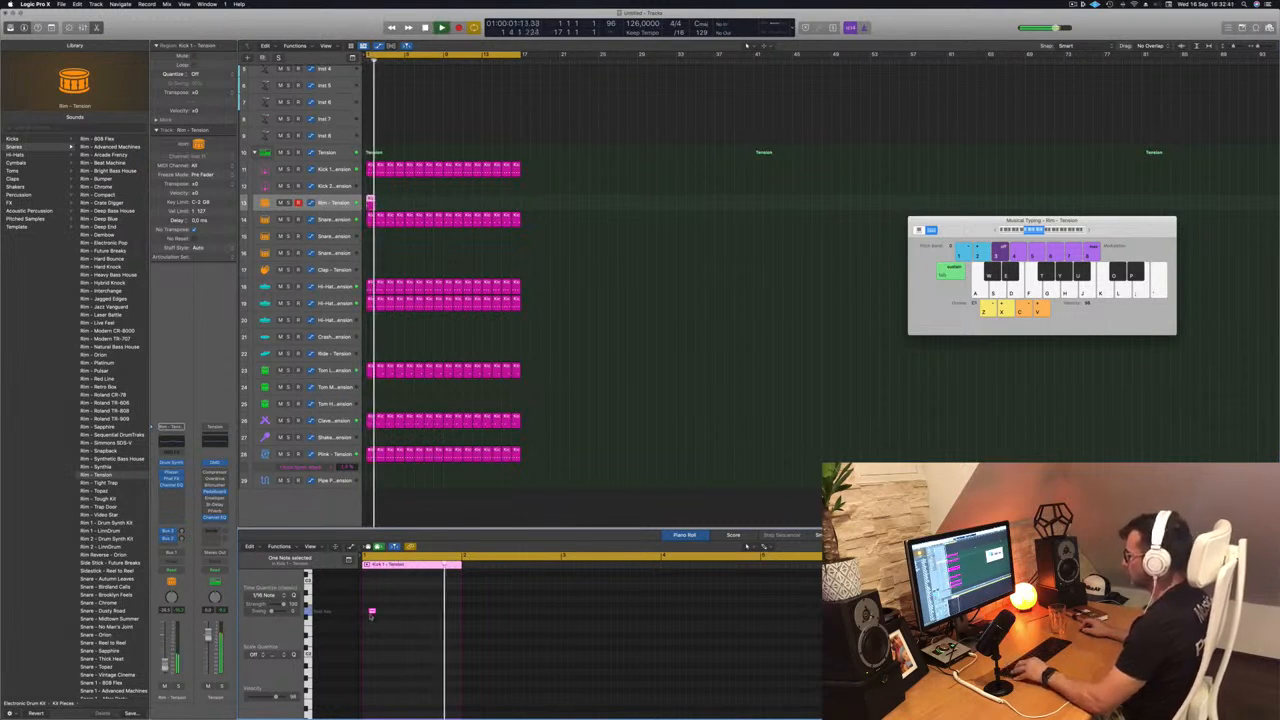
pyautogui.moveTo(371, 612); pyautogui.dragTo(409, 613)
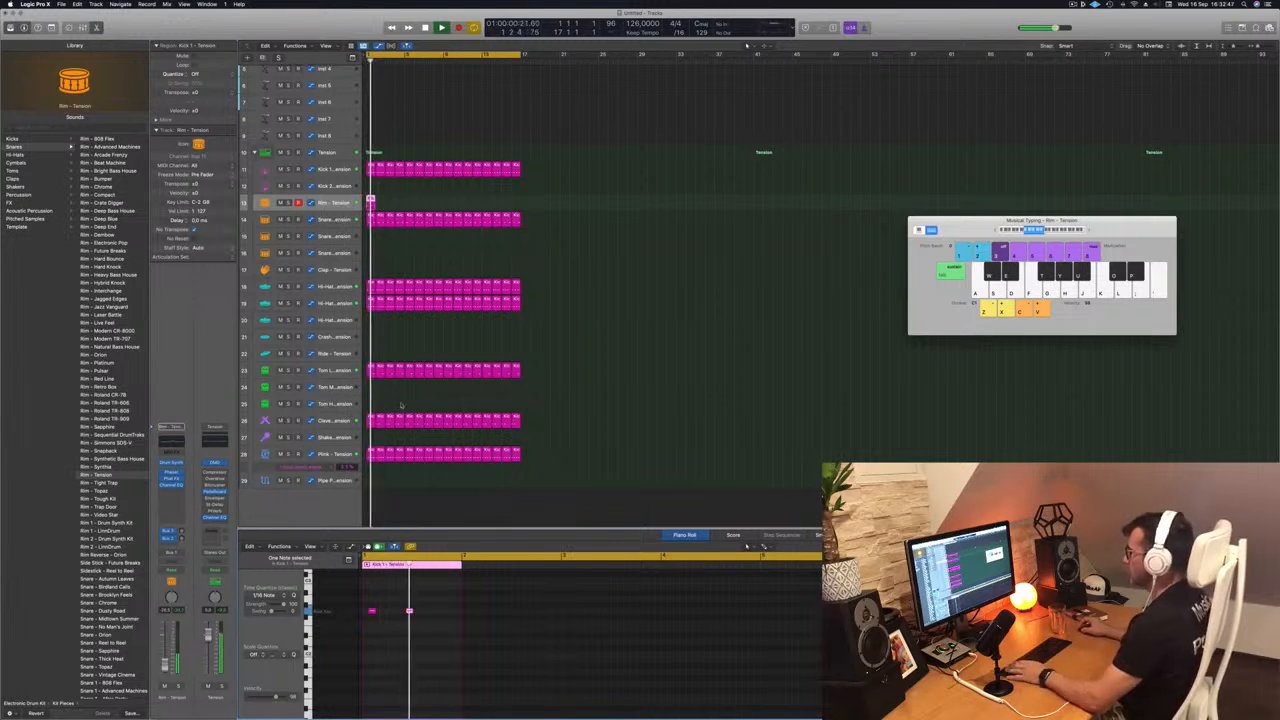
# - Repeat the one-bar rim region along the Rim track until it fills the 16-bar loop
pyautogui.moveTo(370, 200); pyautogui.dragTo(416, 205)
pyautogui.keyDown('shift'); pyautogui.click(371, 205); pyautogui.keyUp('shift')
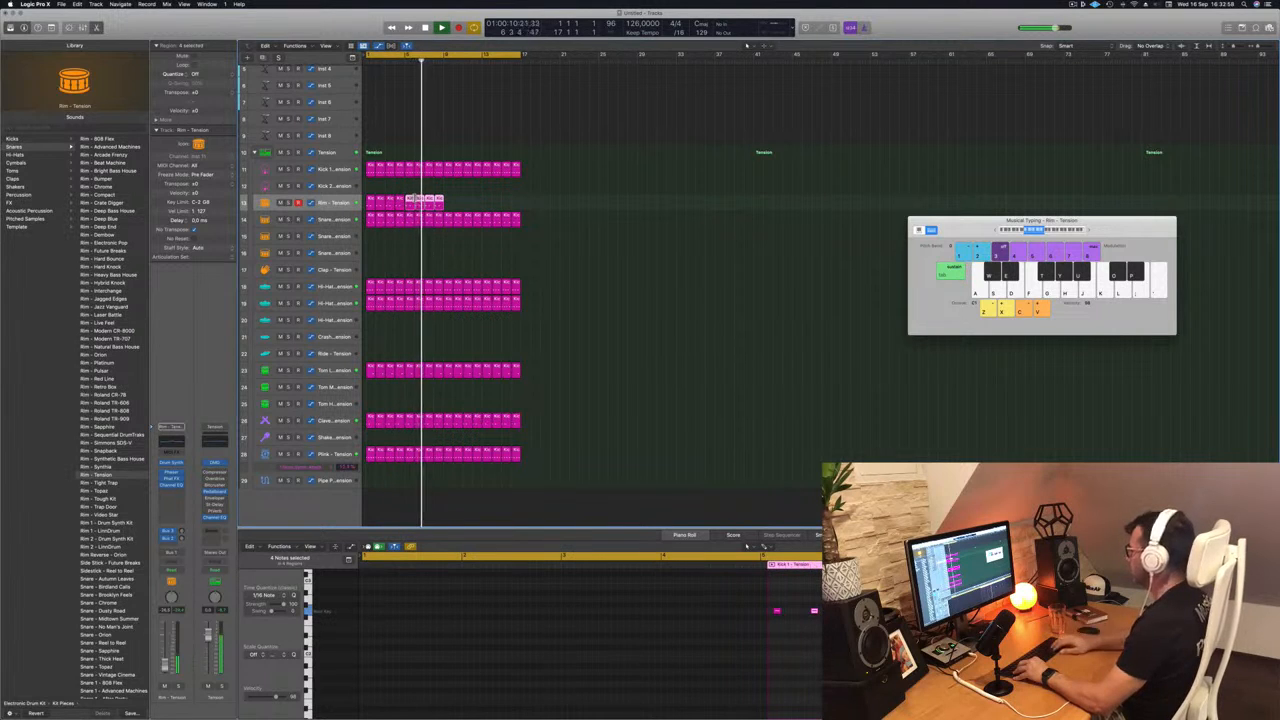
pyautogui.moveTo(460, 206)
pyautogui.mouseDown()
pyautogui.moveTo(376, 204)
pyautogui.moveTo(453, 209)
pyautogui.mouseUp()
pyautogui.click(441, 257)
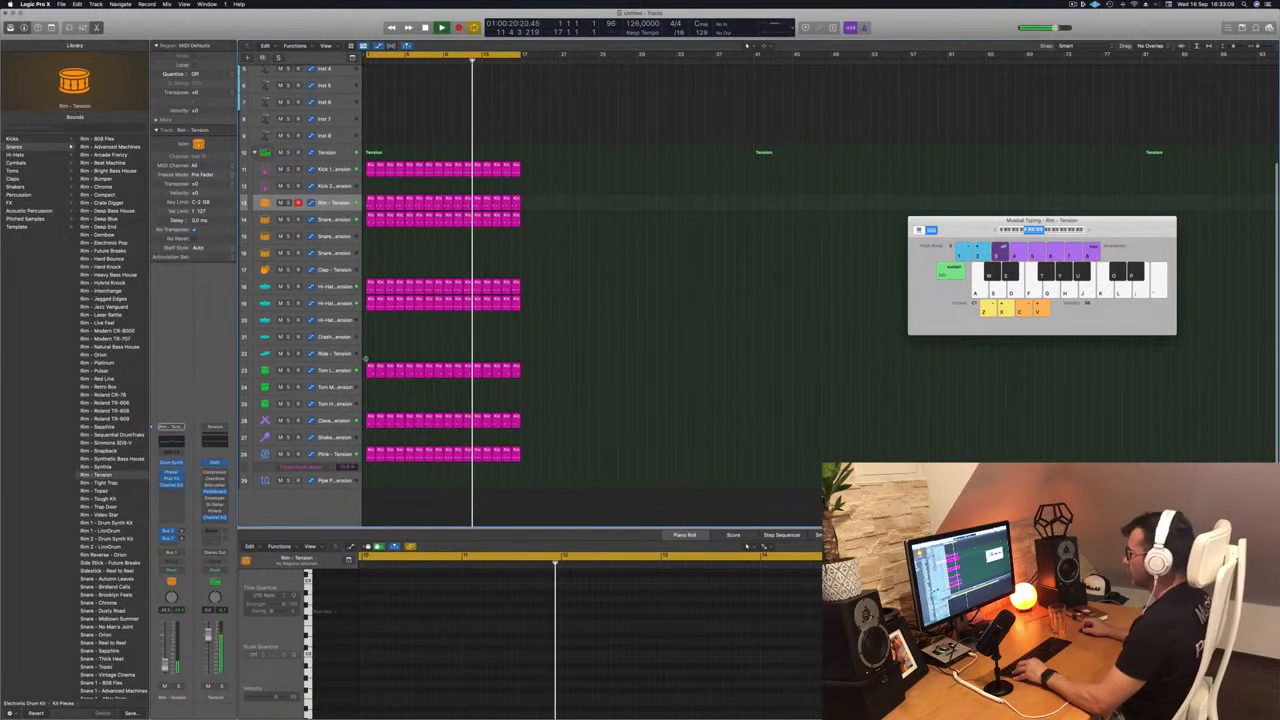
# - Copy the first region of the second hi-hat track onto the Ride track and reduce it to four evenly spaced notes on the ride's key
pyautogui.click(370, 302)
pyautogui.moveTo(370, 302); pyautogui.dragTo(371, 352)
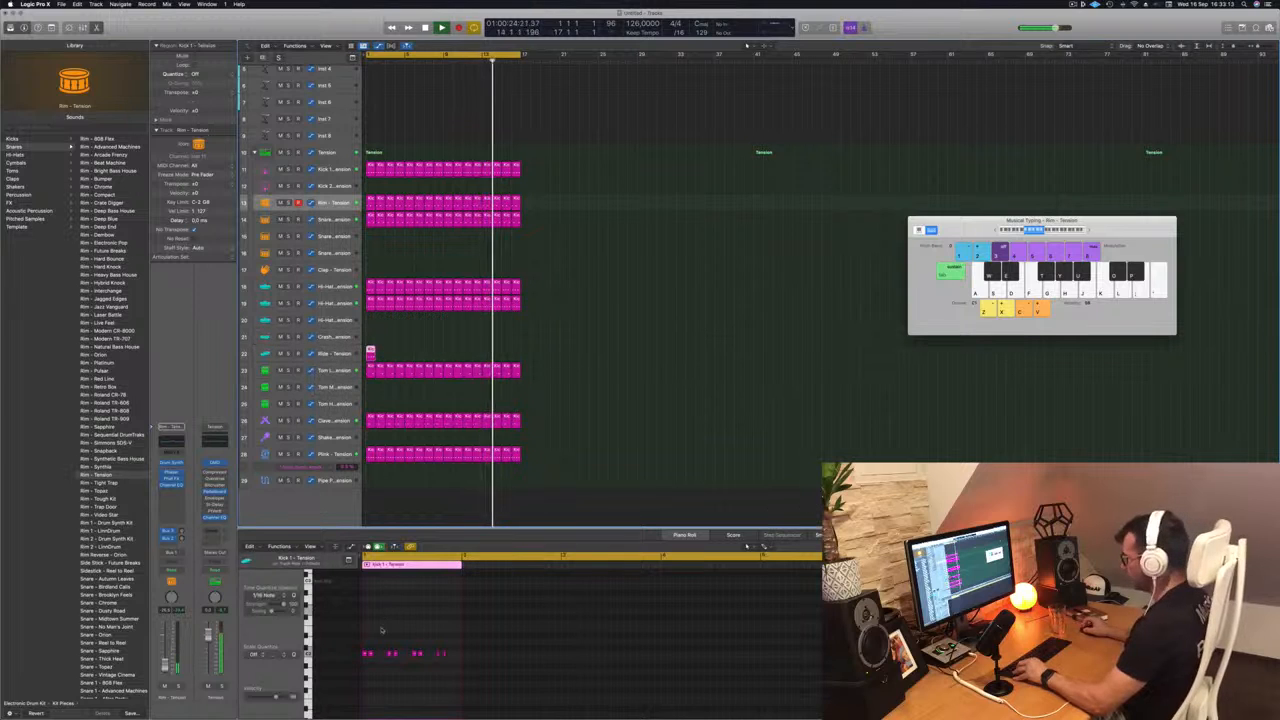
pyautogui.click(371, 654)
pyautogui.press('Delete')
pyautogui.click(396, 654)
pyautogui.press('Delete')
pyautogui.click(421, 654)
pyautogui.press('Delete')
pyautogui.click(446, 653)
pyautogui.press('Delete')
pyautogui.moveTo(453, 645); pyautogui.dragTo(354, 668)
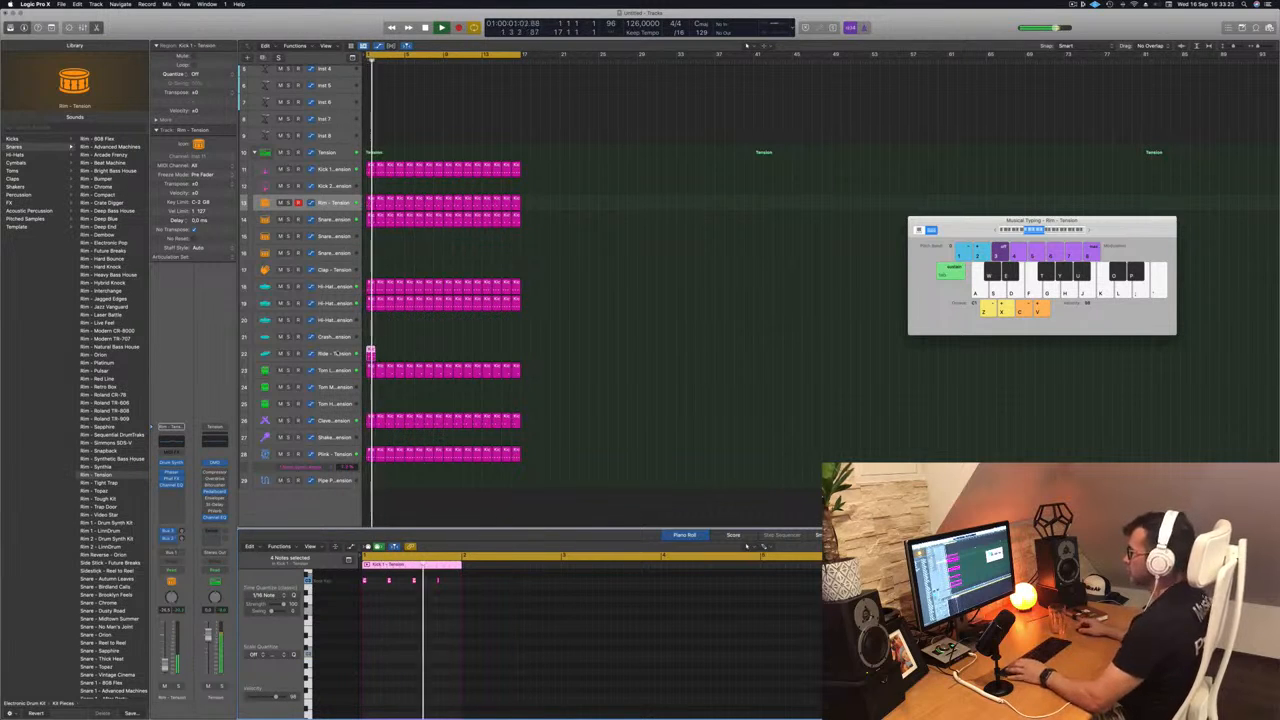
# - Try the Ride - Advanced Machines sound on the Ride track and repeat its region to fill the 16-bar loop
pyautogui.click(337, 353)
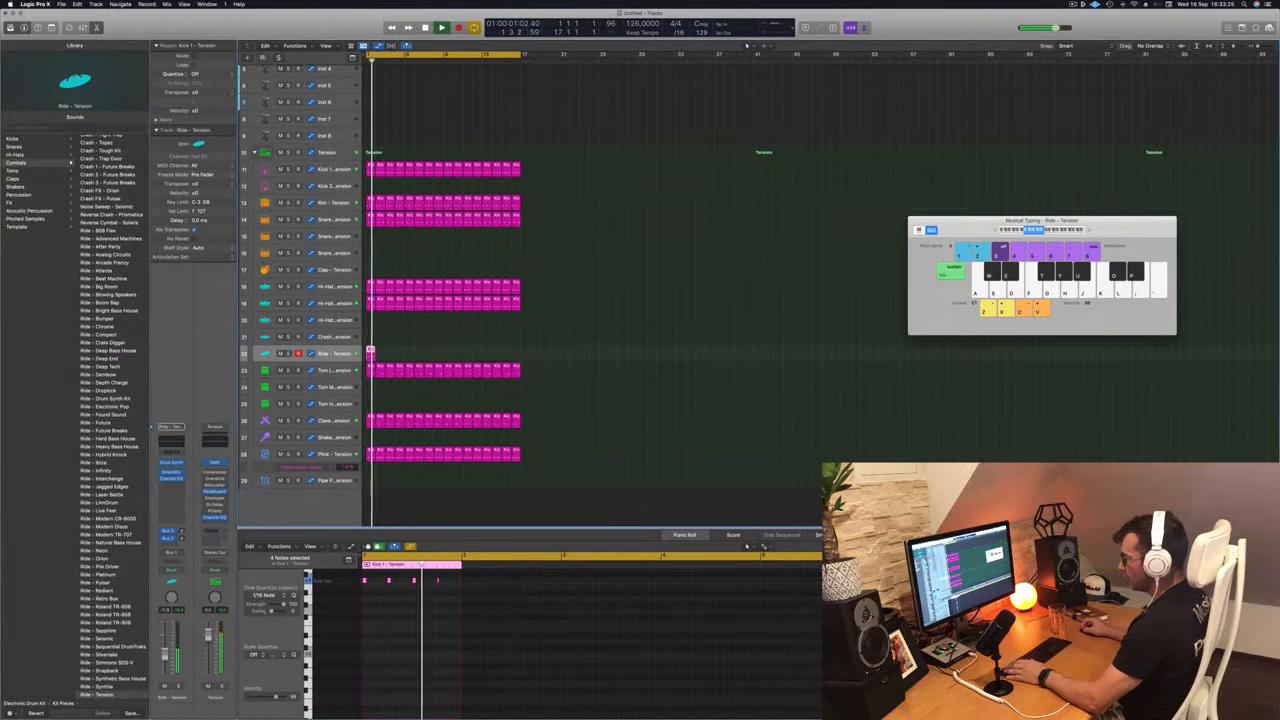
pyautogui.click(100, 238)
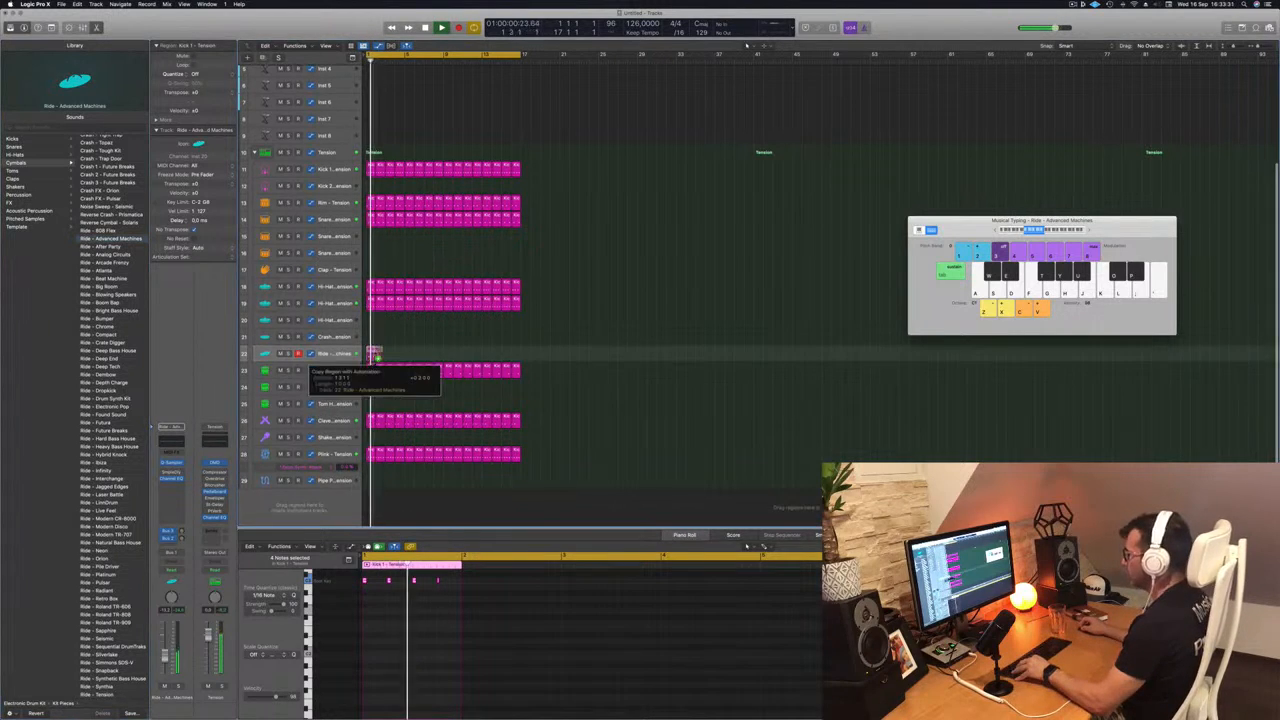
pyautogui.moveTo(371, 353); pyautogui.dragTo(457, 356)
pyautogui.press('Return')
# - Audition further ride sounds, choose Ride - Atlanta for the Ride track, and restart playback
pyautogui.click(328, 354)
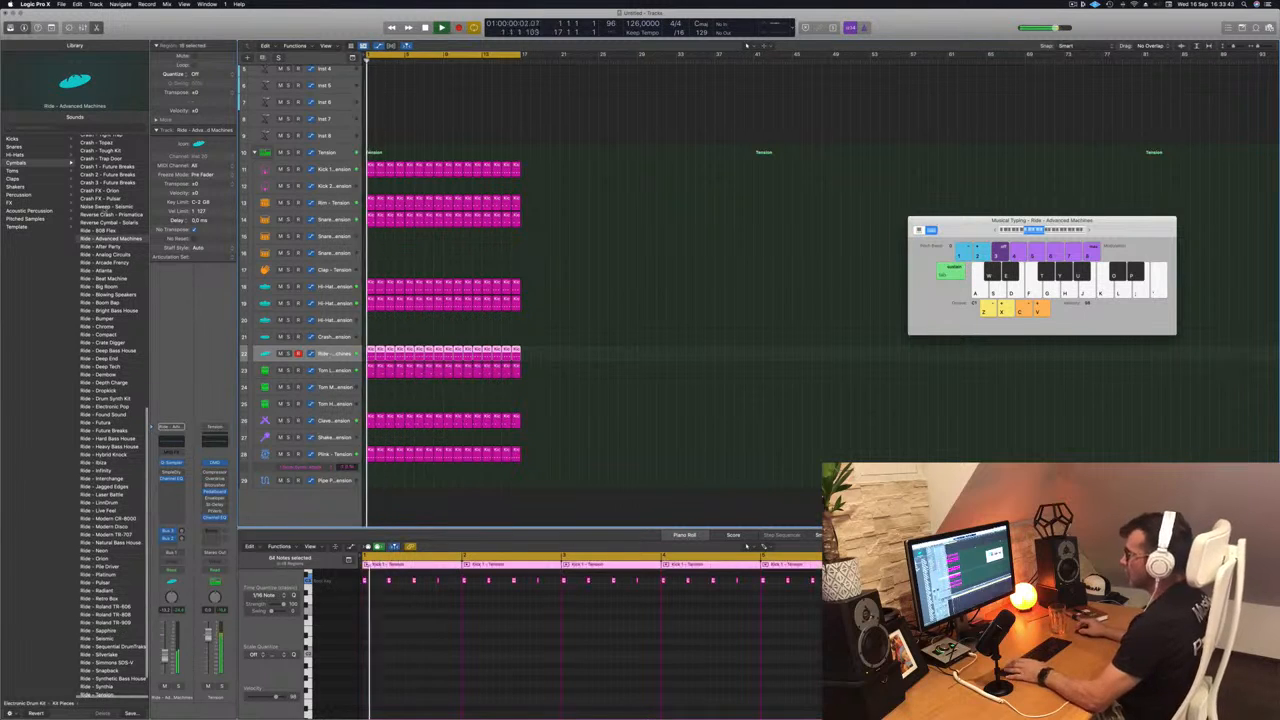
pyautogui.click(109, 247)
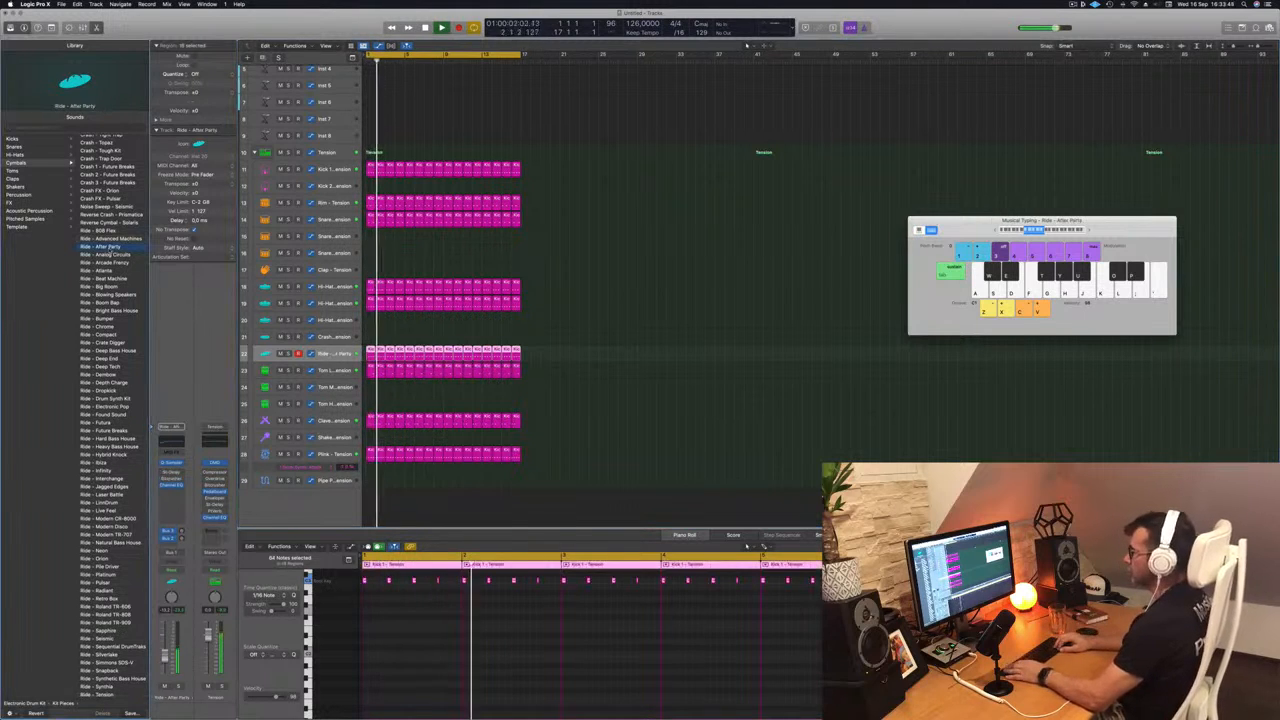
pyautogui.press('Down')
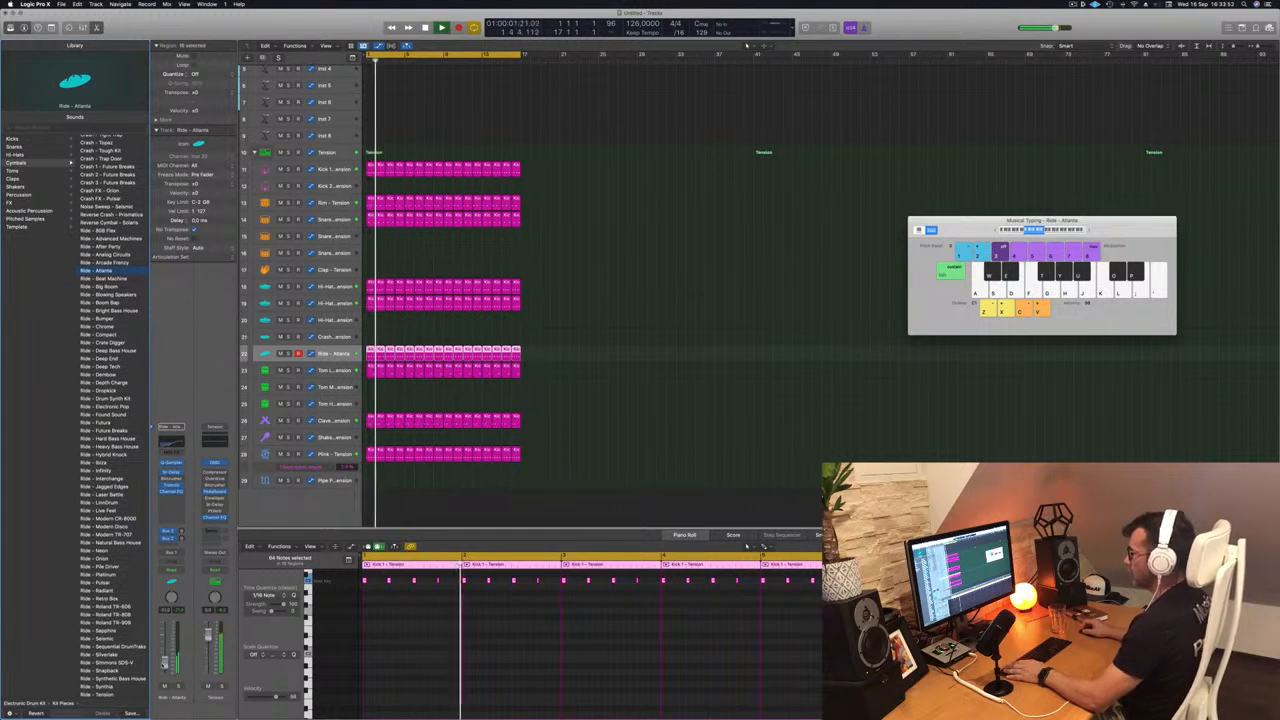
pyautogui.press('Return')
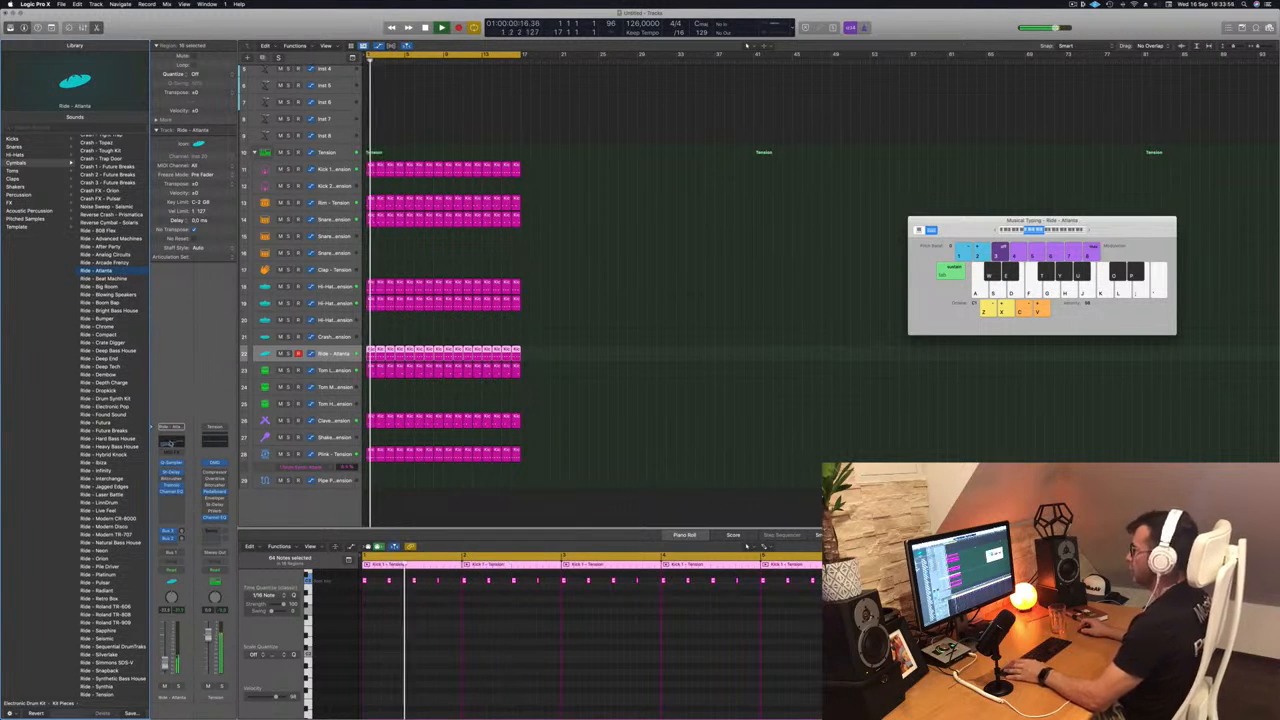
# - Raise the low-cut frequency and steepen its slope in the Ride - Atlanta track's Channel EQ, and close the EQ
pyautogui.click(170, 443)
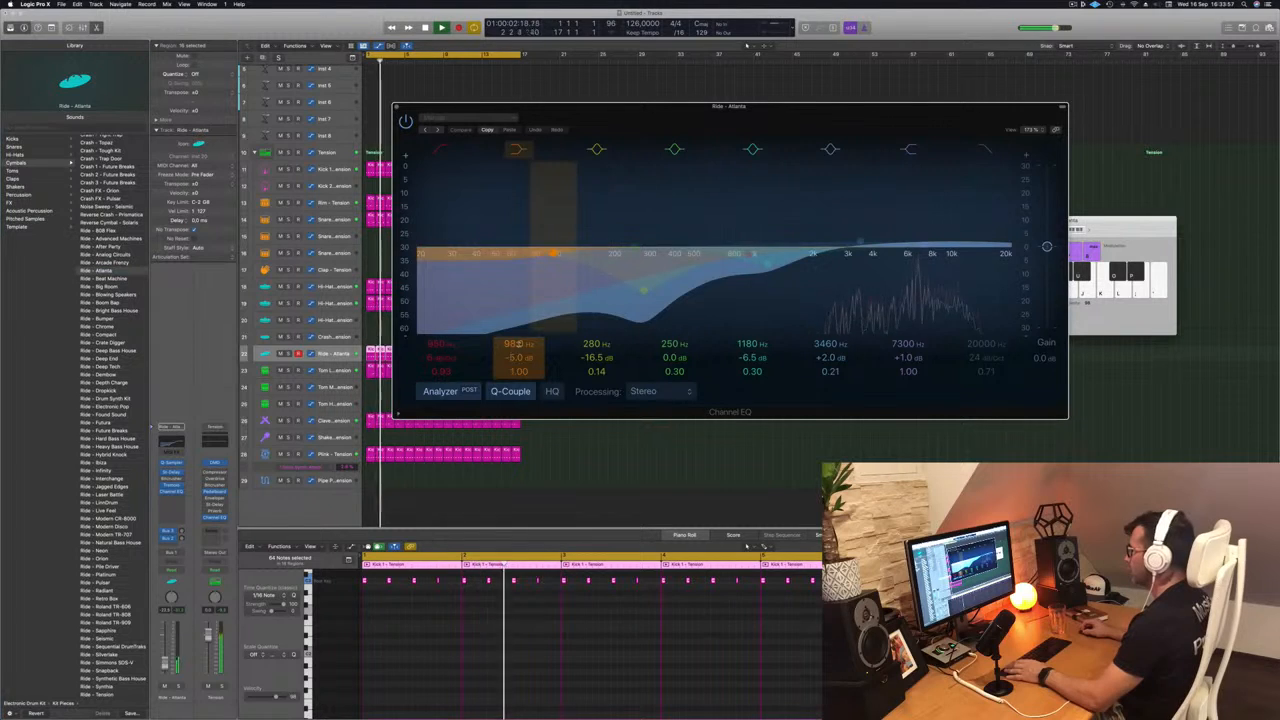
pyautogui.moveTo(440, 343); pyautogui.dragTo(440, 300)
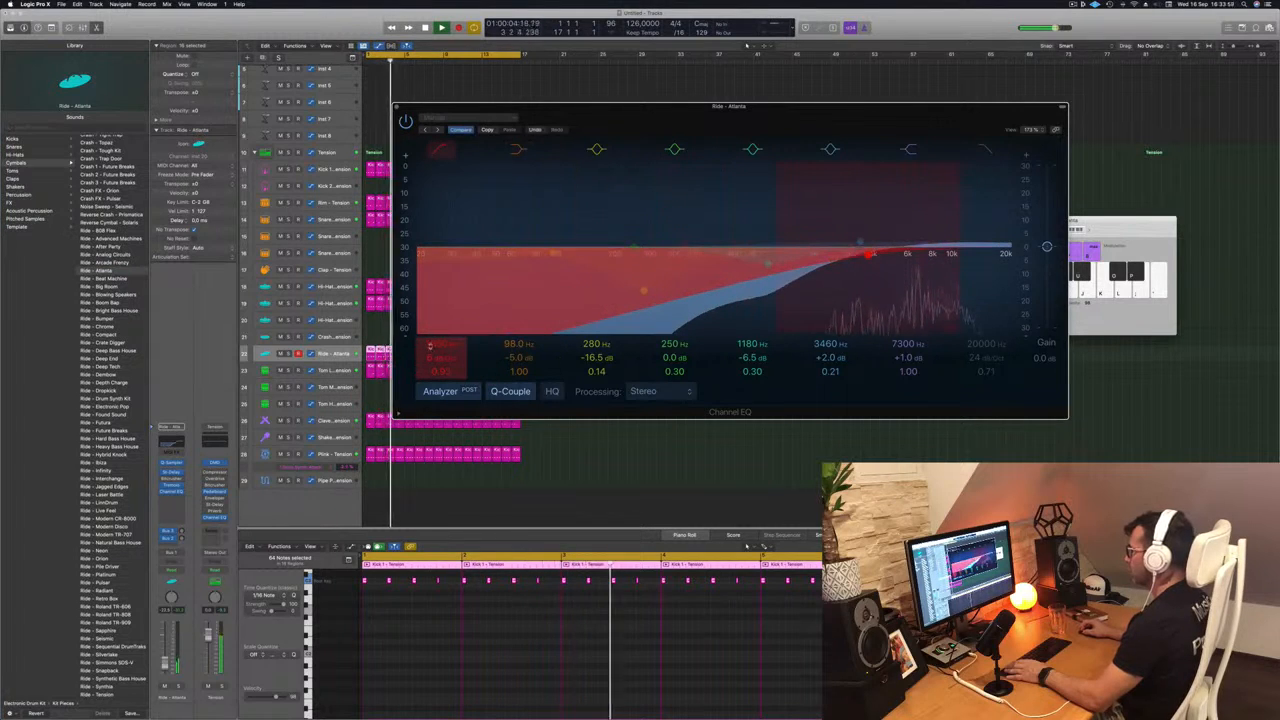
pyautogui.moveTo(437, 357)
pyautogui.mouseDown()
pyautogui.moveTo(437, 340)
pyautogui.moveTo(440, 358)
pyautogui.mouseUp()
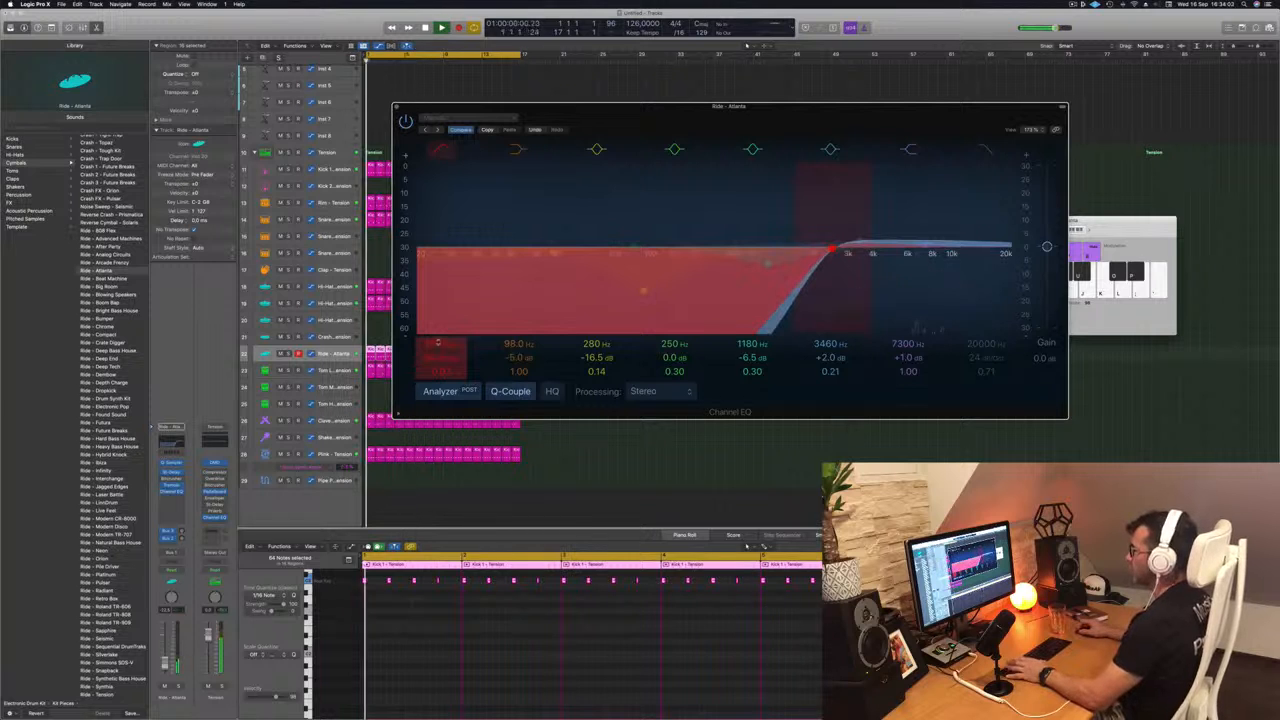
pyautogui.press('super+w')
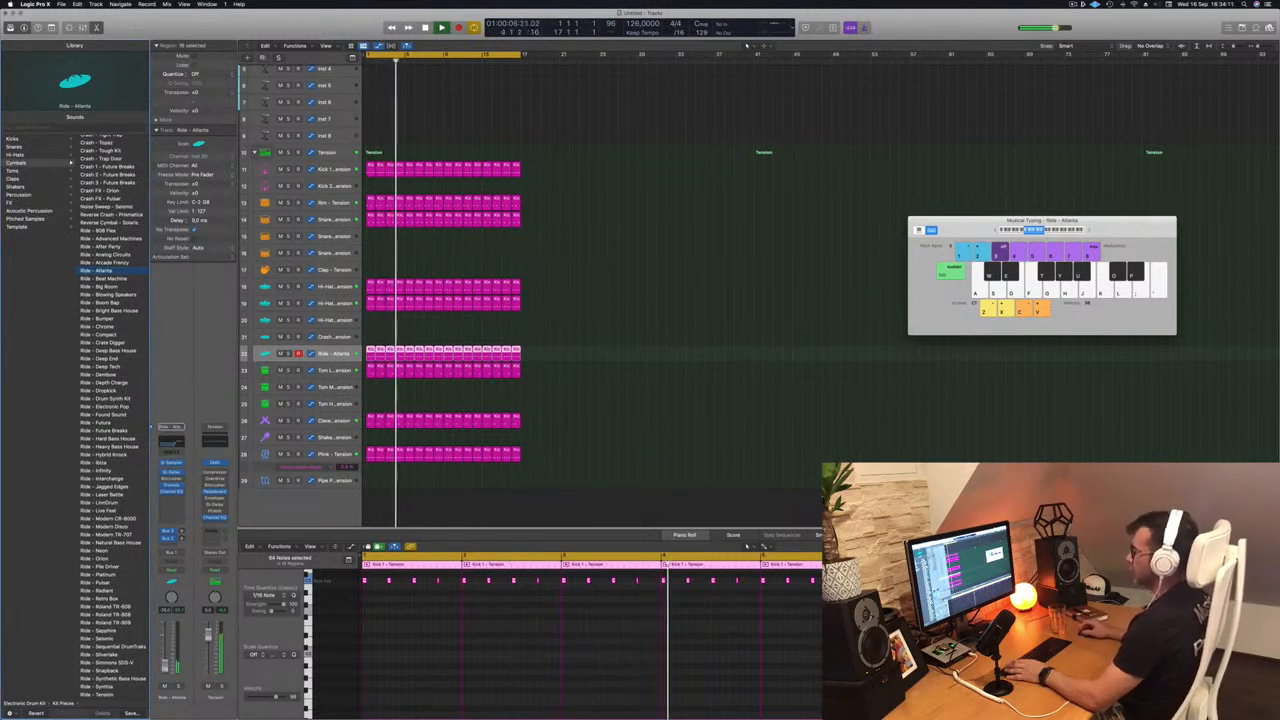
pyautogui.click(625, 407)
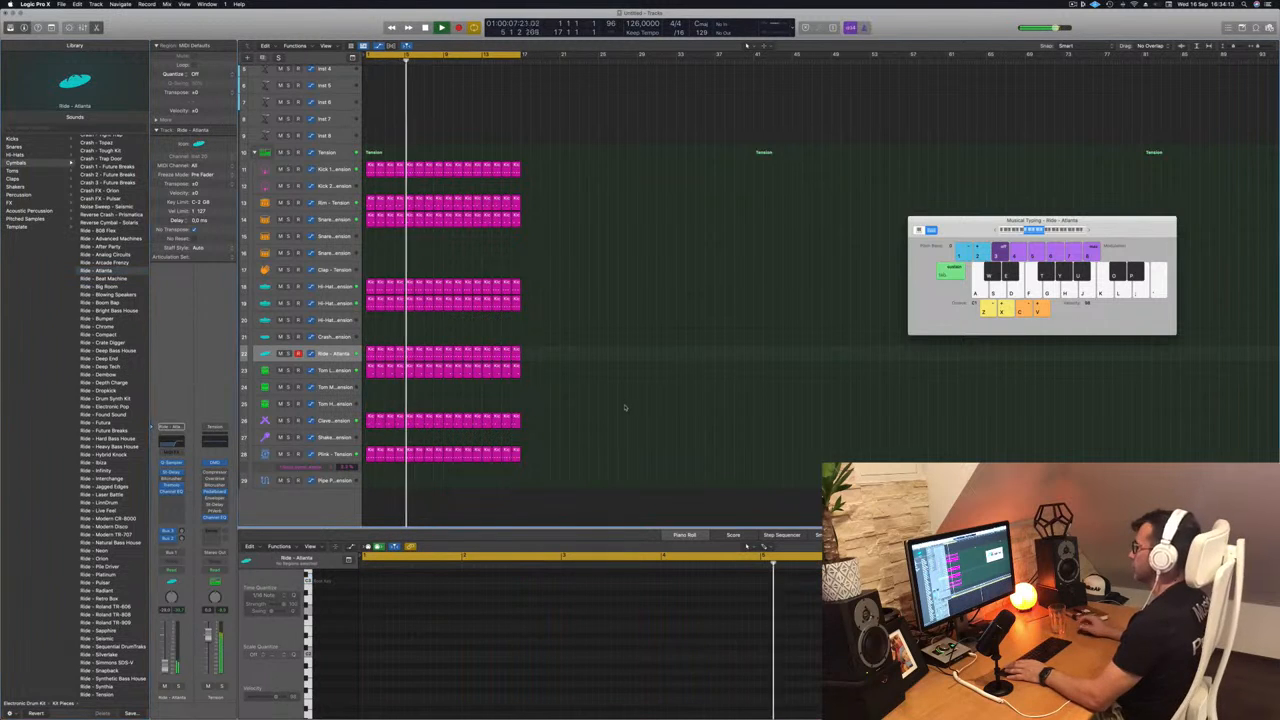
# - Copy the first region of the Ride track onto the Tom Mid track at bar 1 and restart playback from the beginning
pyautogui.scroll(5, 600, 330)
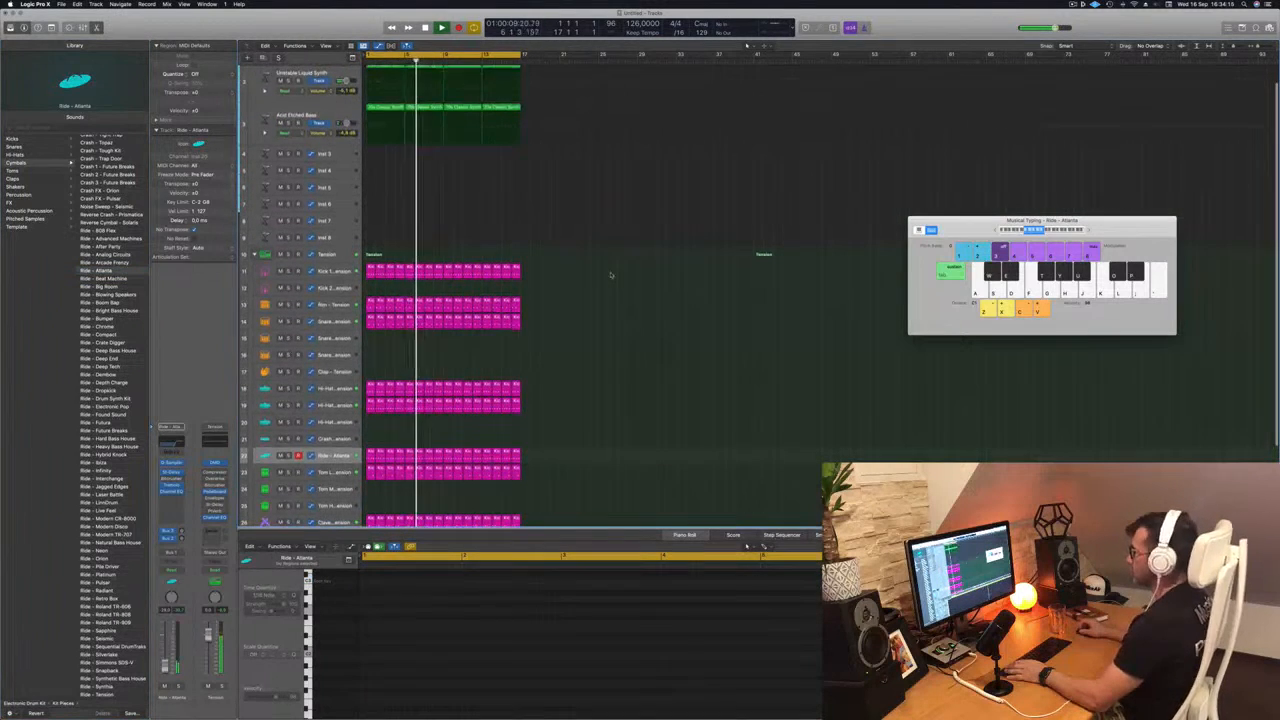
pyautogui.scroll(-3, 611, 273)
pyautogui.scroll(-1, 612, 274)
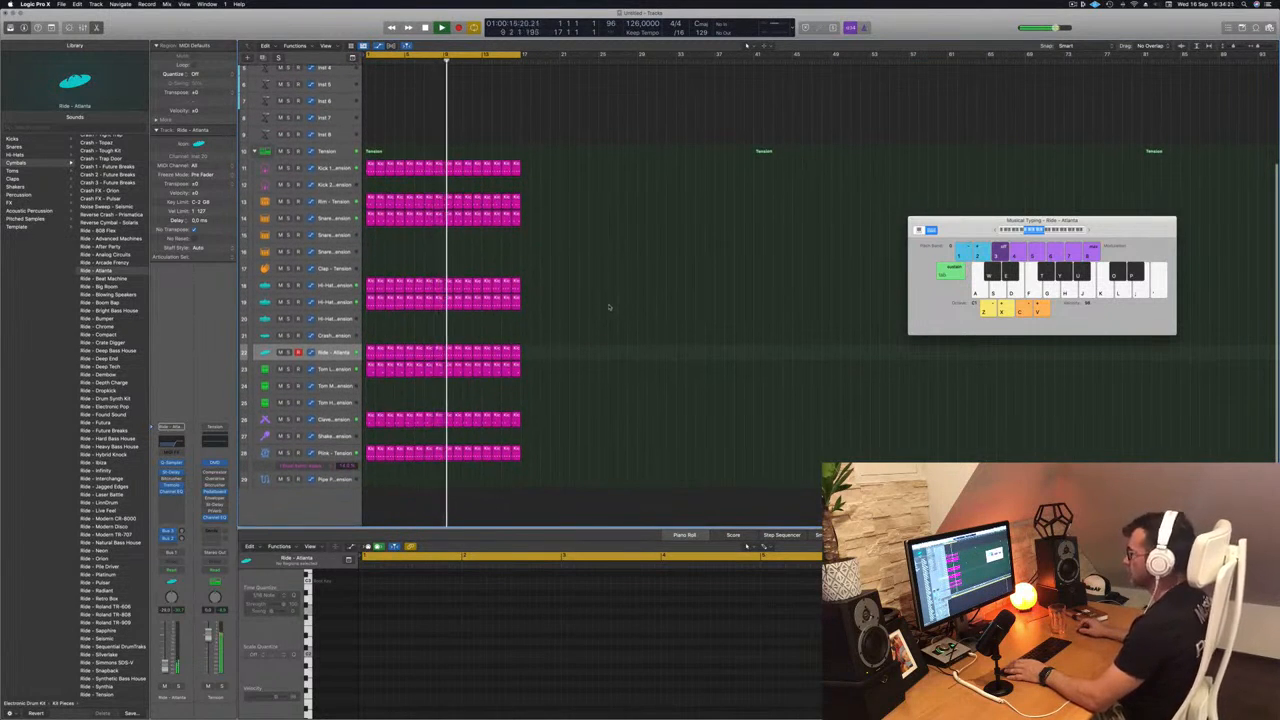
pyautogui.click(371, 352)
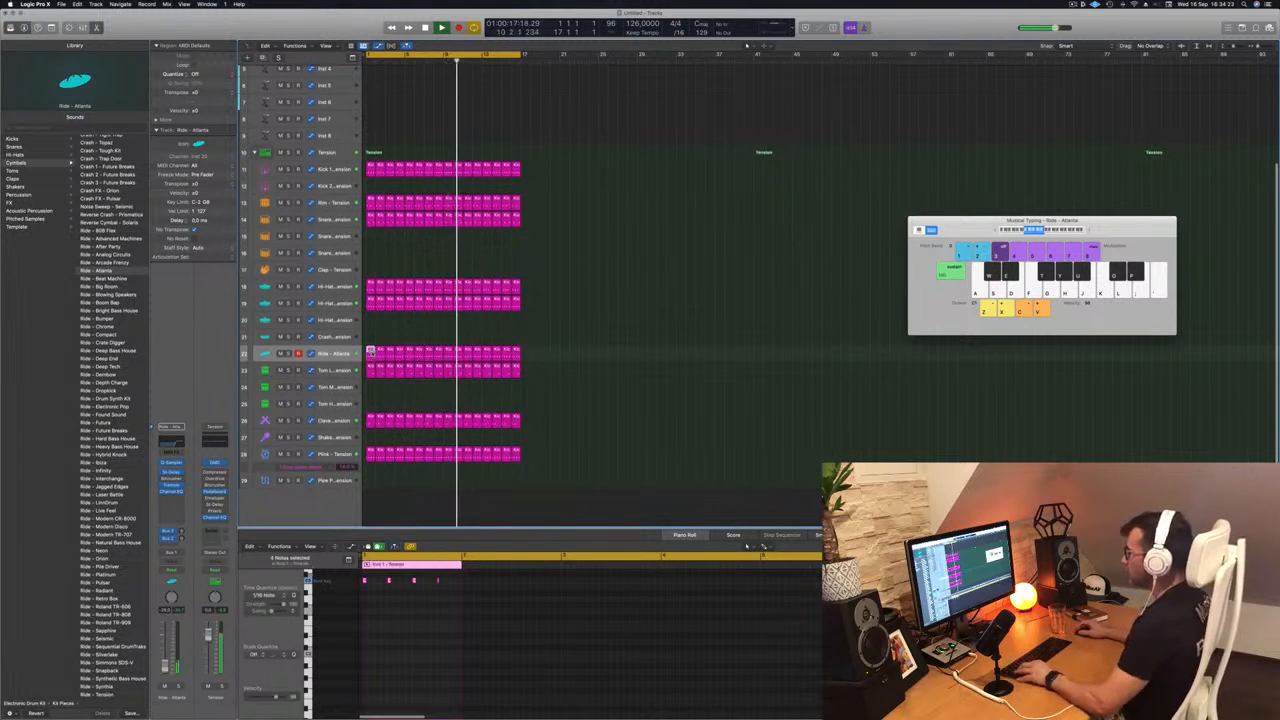
pyautogui.moveTo(371, 352); pyautogui.dragTo(371, 388)
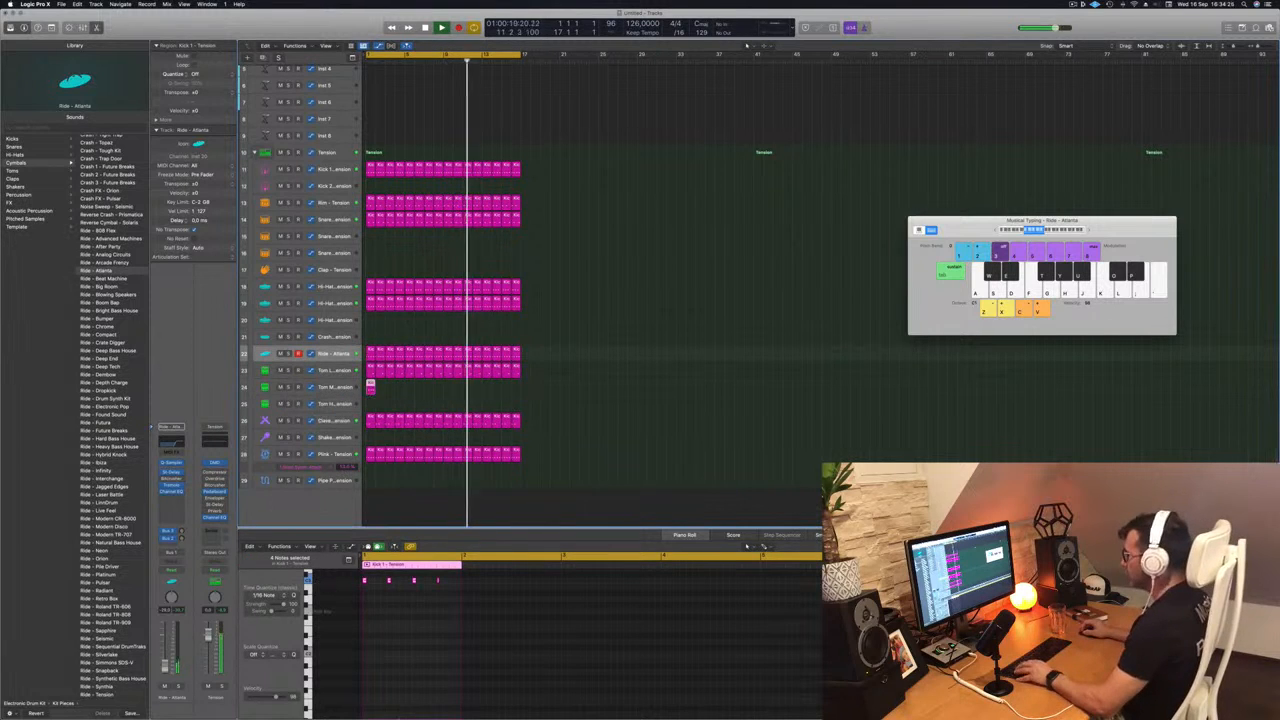
pyautogui.press('Return')
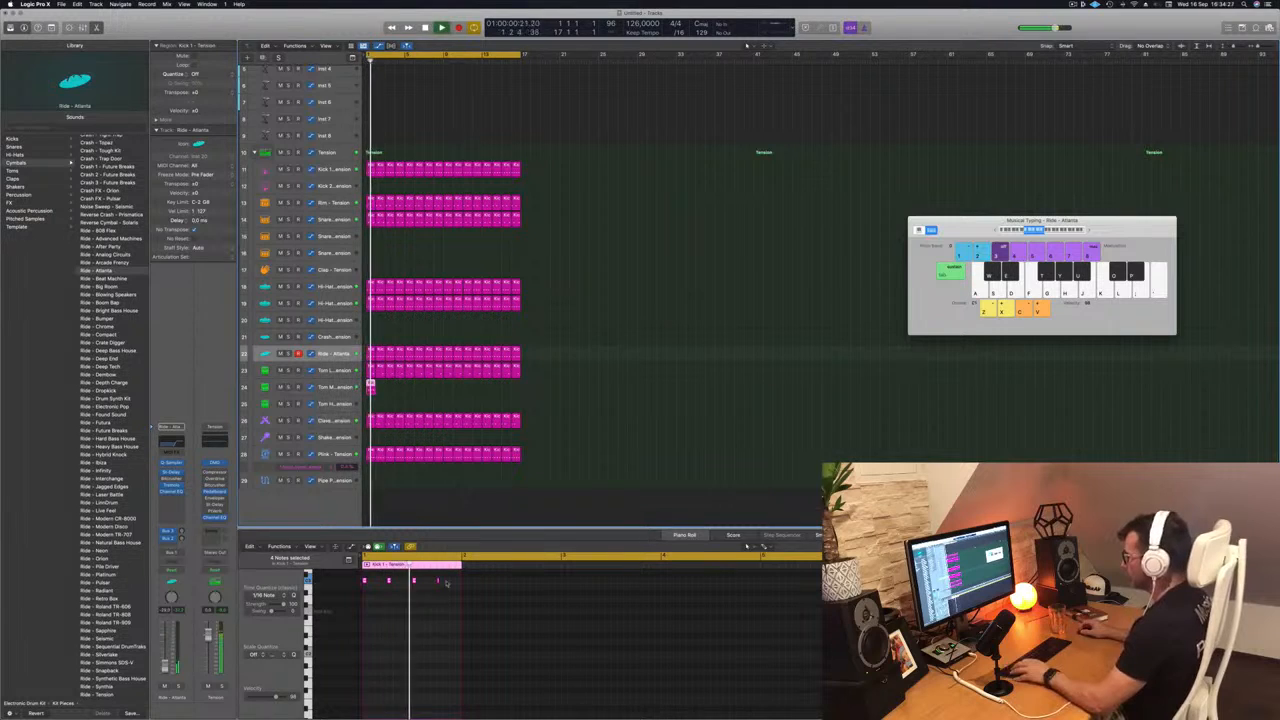
pyautogui.click(352, 583)
pyautogui.press('space')
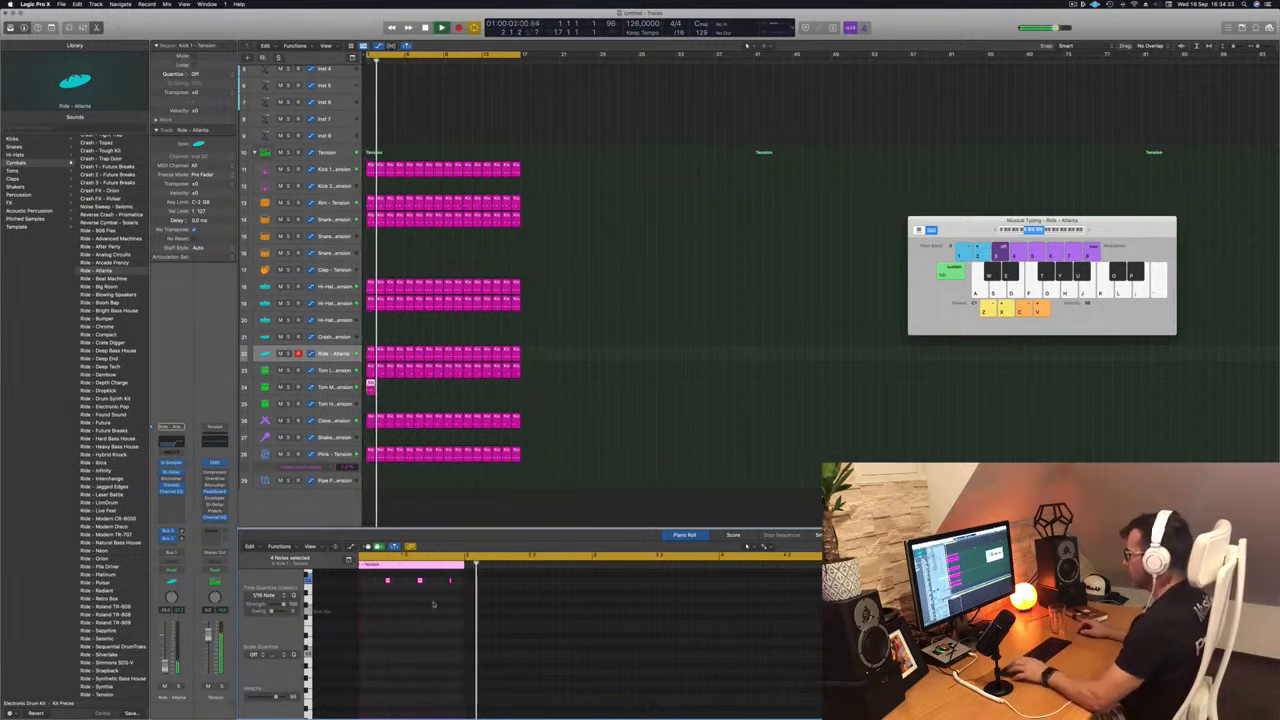
# - Open the Drum Synth of the Tom Mid - Tension track and place its window clear over the empty arrangement area
pyautogui.click(321, 389)
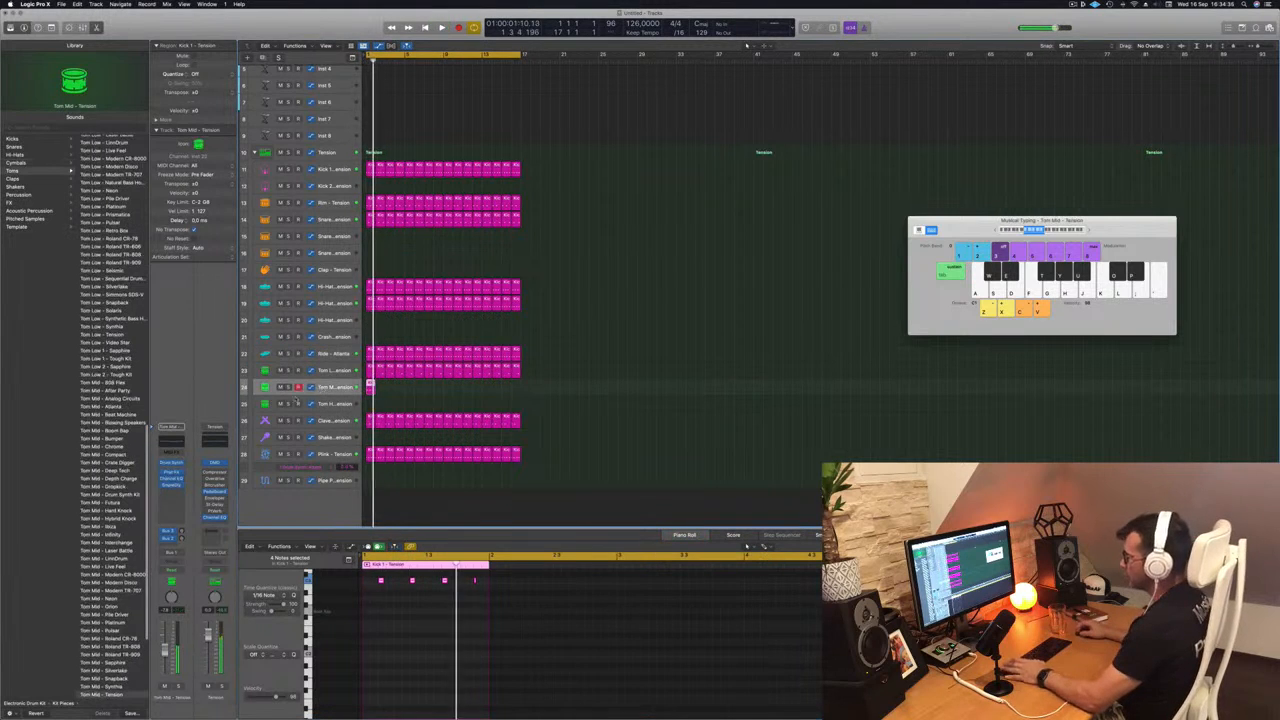
pyautogui.click(171, 463)
pyautogui.moveTo(600, 106); pyautogui.dragTo(832, 260)
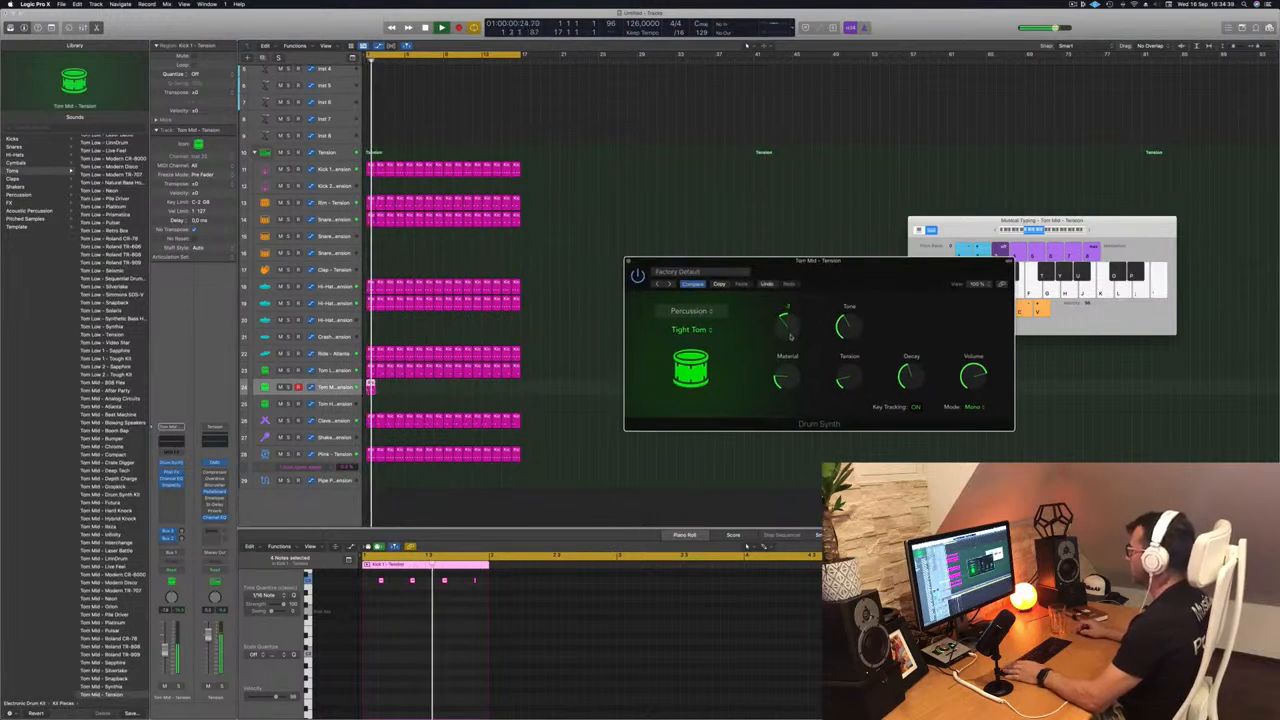
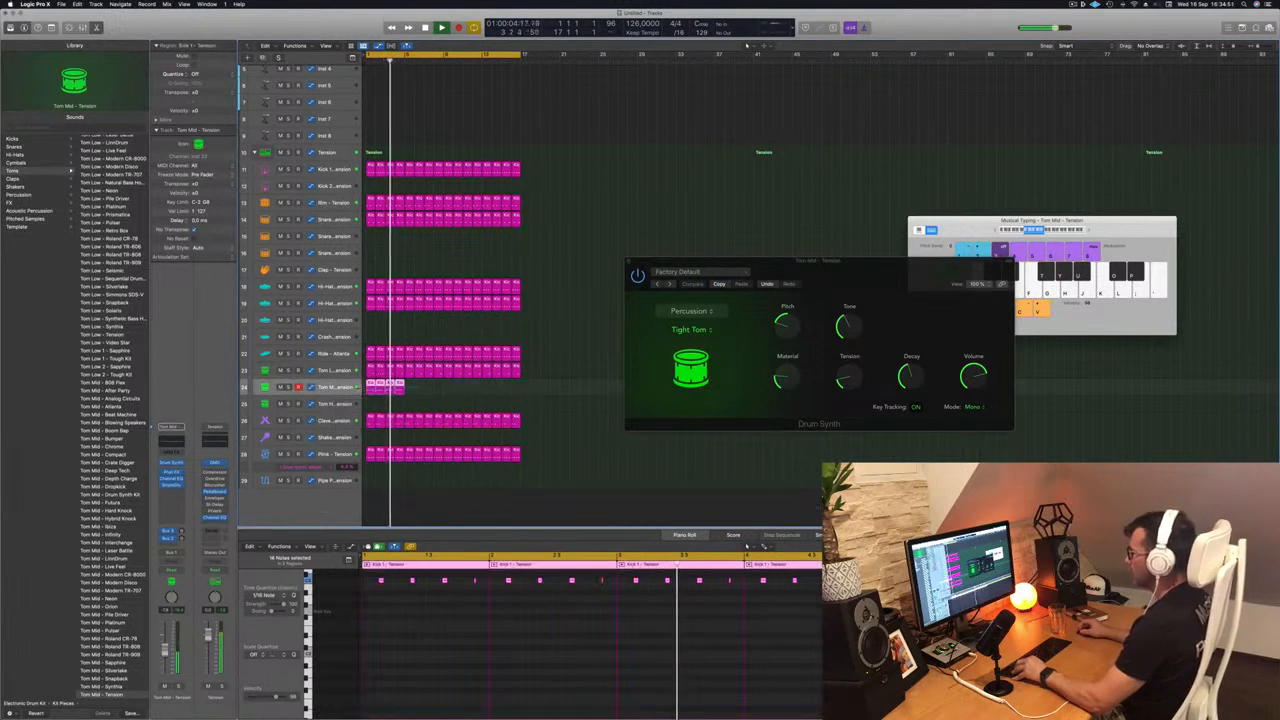
# - Duplicate the Tom Mid track's regions until they fill all 16 bars, and restart playback from the beginning
pyautogui.moveTo(410, 391); pyautogui.dragTo(450, 394)
pyautogui.press('space')
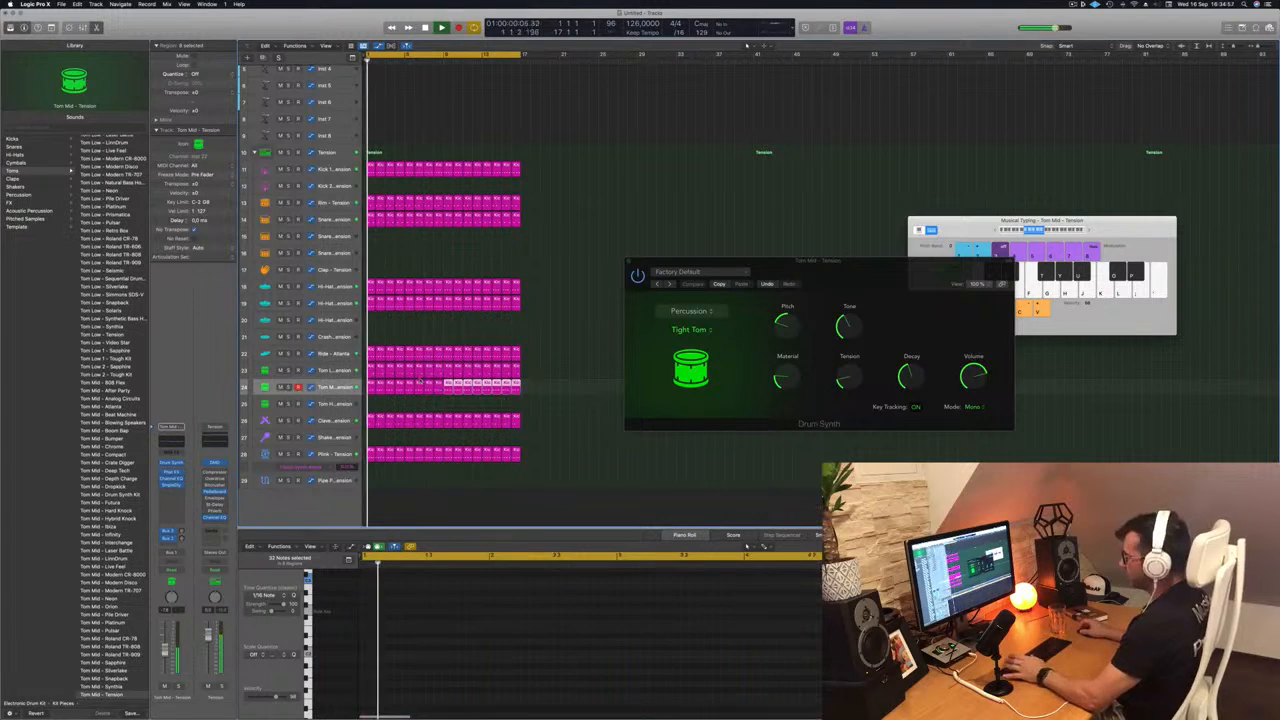
pyautogui.press('space')
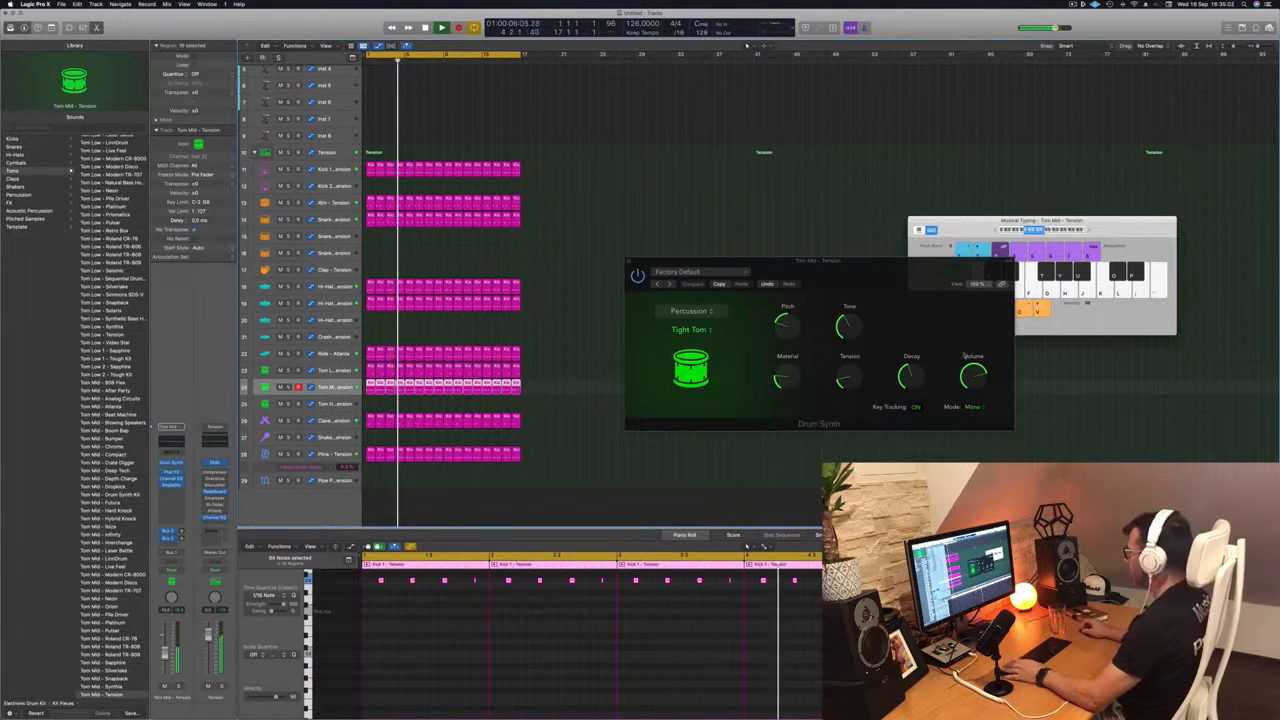
# - Slightly lower the Decay in the Tom Mid track's Drum Synth and audition the track soloed and muted
pyautogui.moveTo(910, 377); pyautogui.dragTo(910, 385)
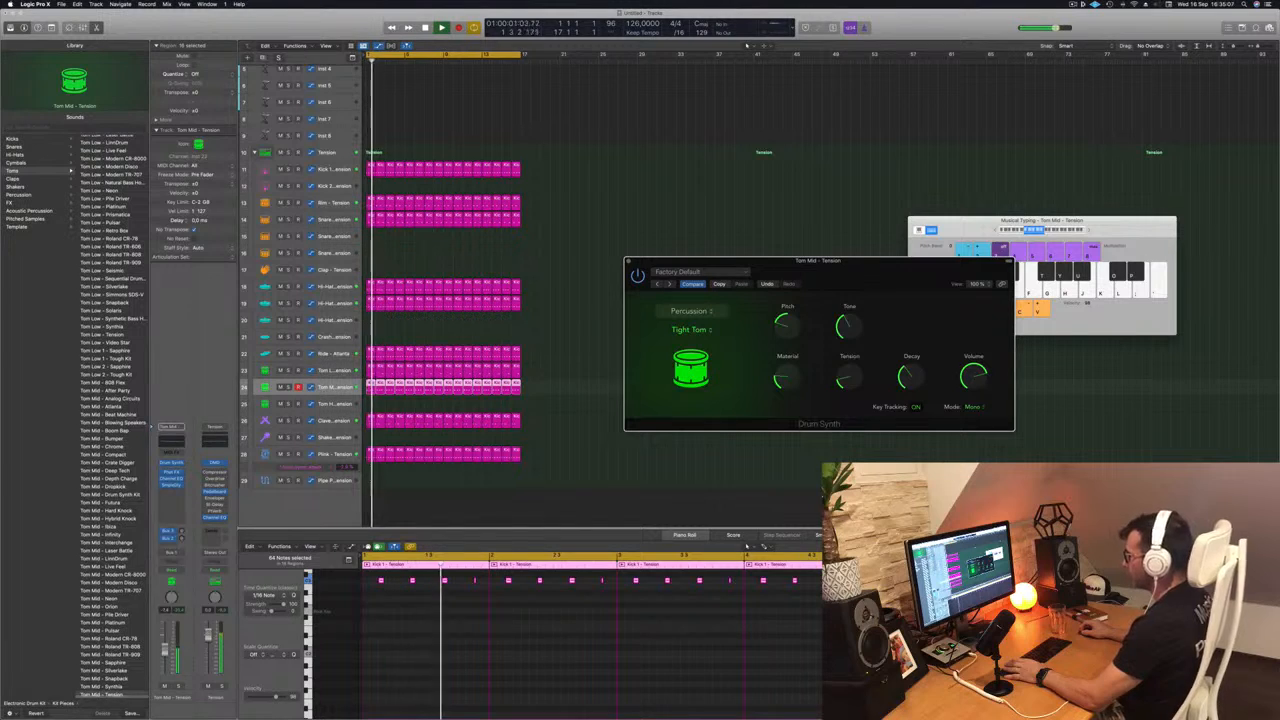
pyautogui.click(334, 404)
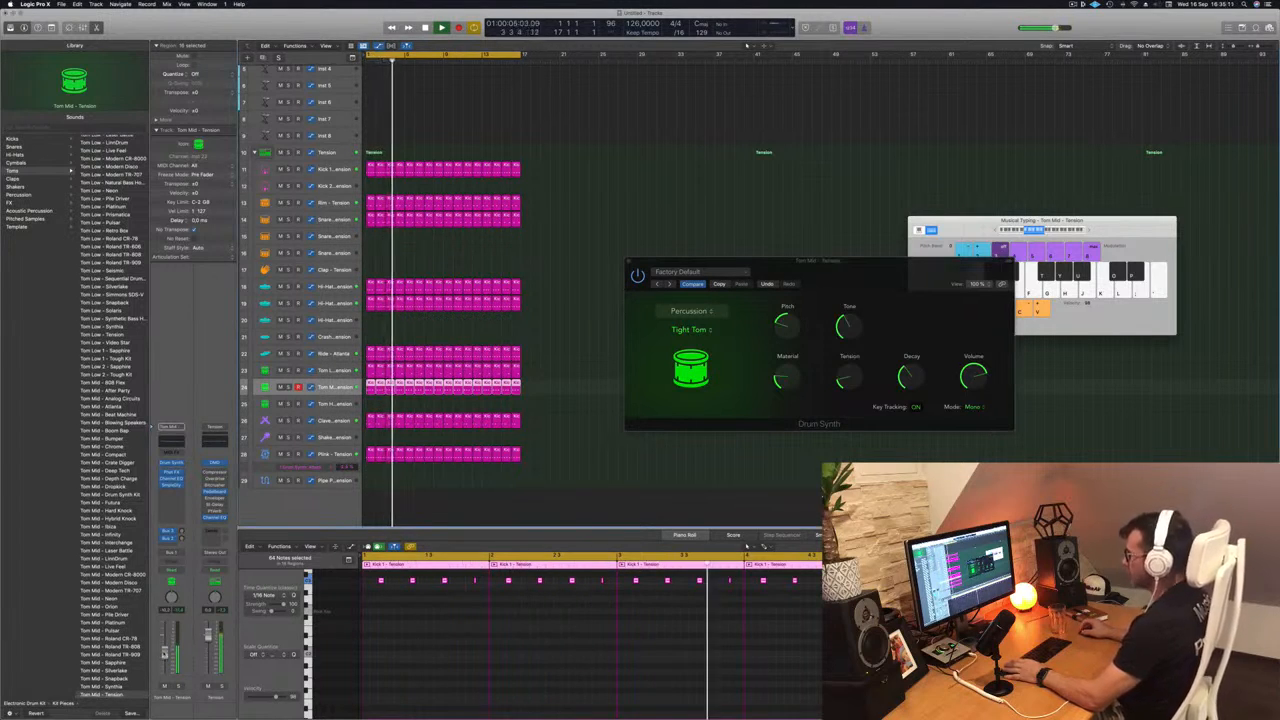
pyautogui.moveTo(868, 278); pyautogui.dragTo(812, 255)
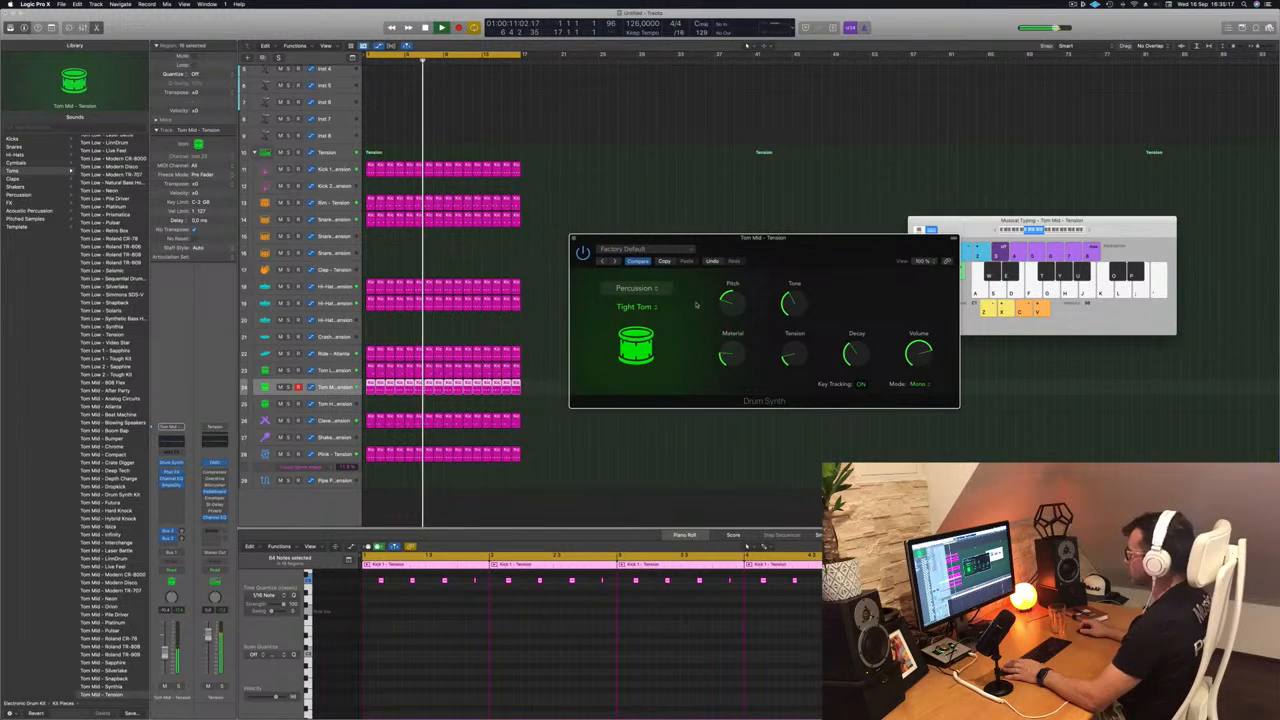
pyautogui.moveTo(695, 284); pyautogui.dragTo(671, 314)
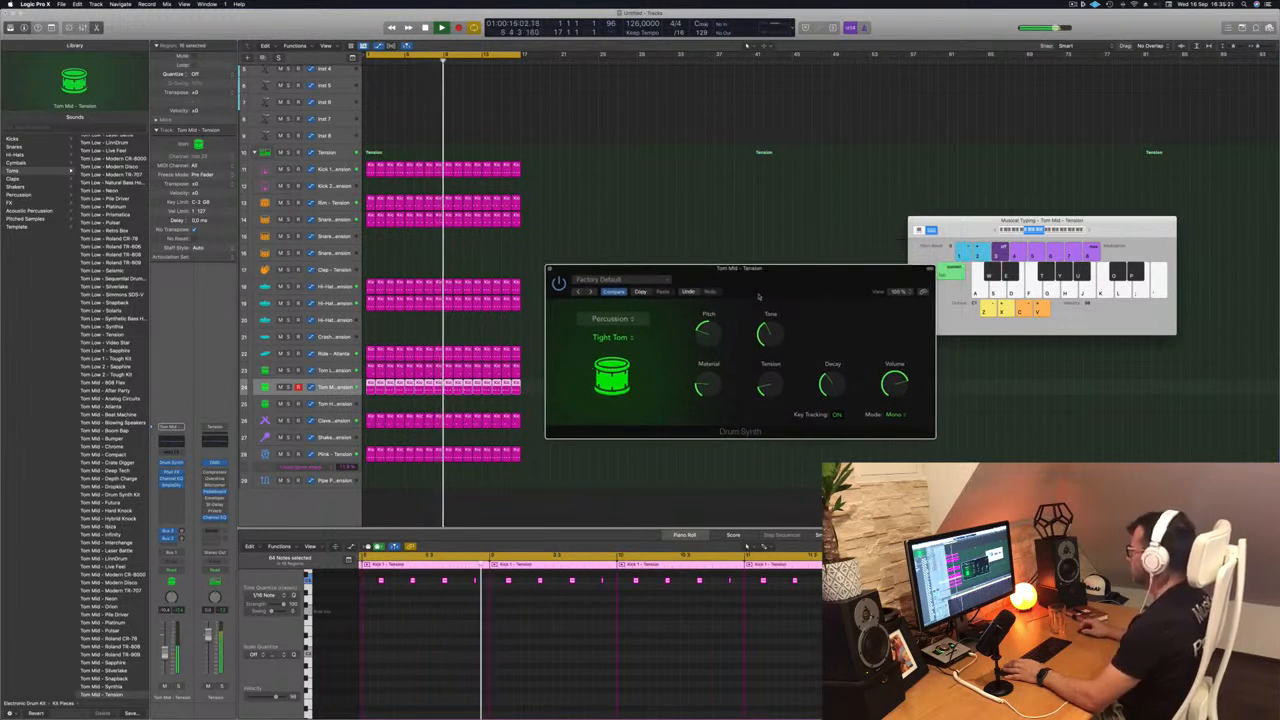
pyautogui.moveTo(768, 285); pyautogui.dragTo(798, 299)
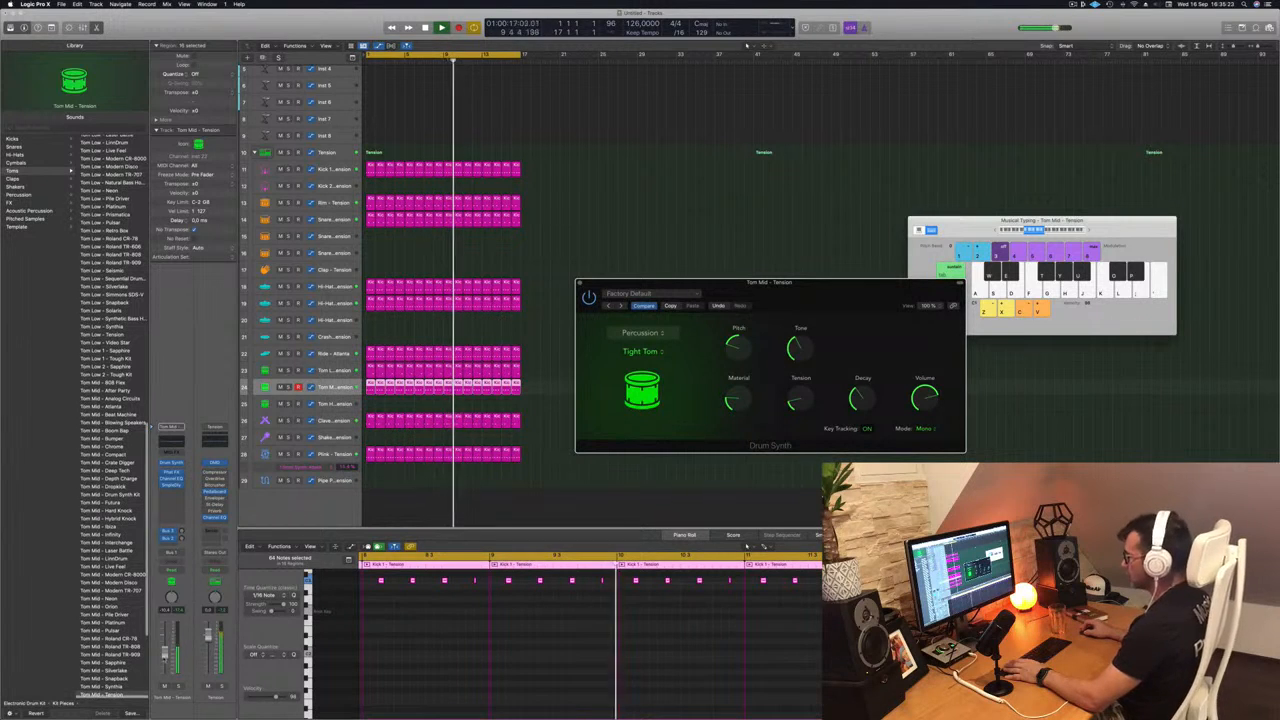
pyautogui.click(178, 686)
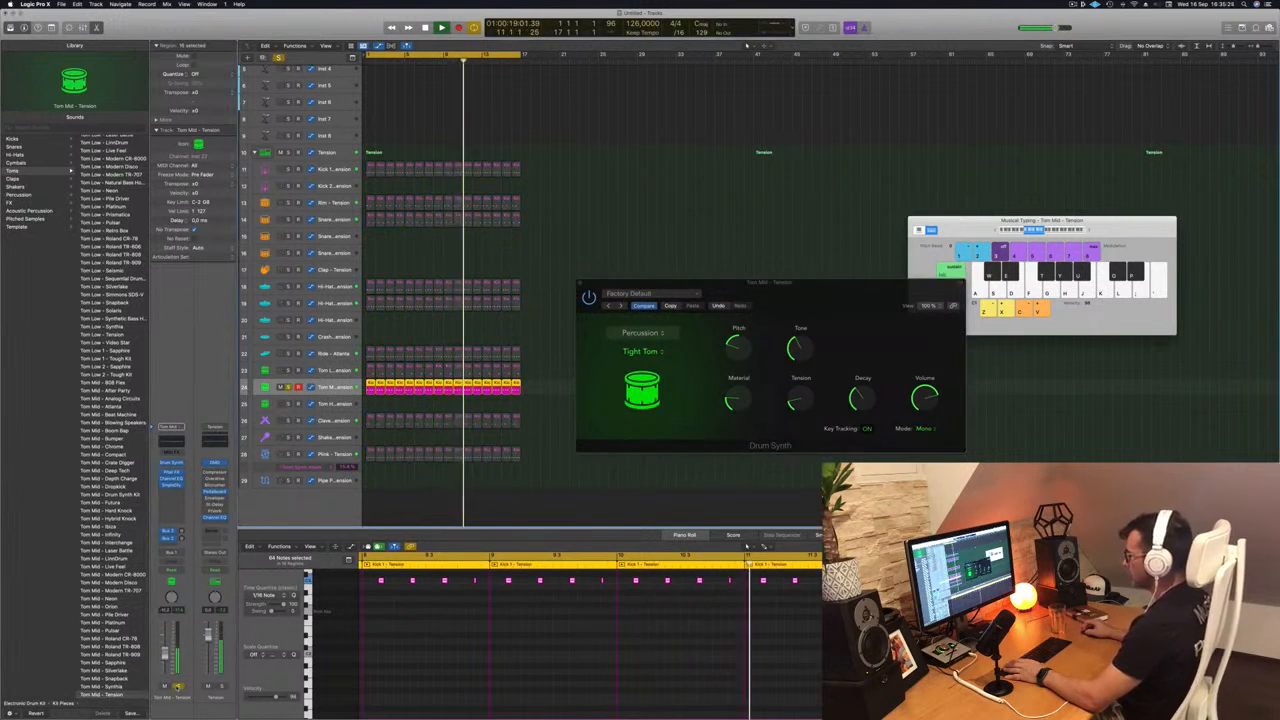
pyautogui.click(165, 686)
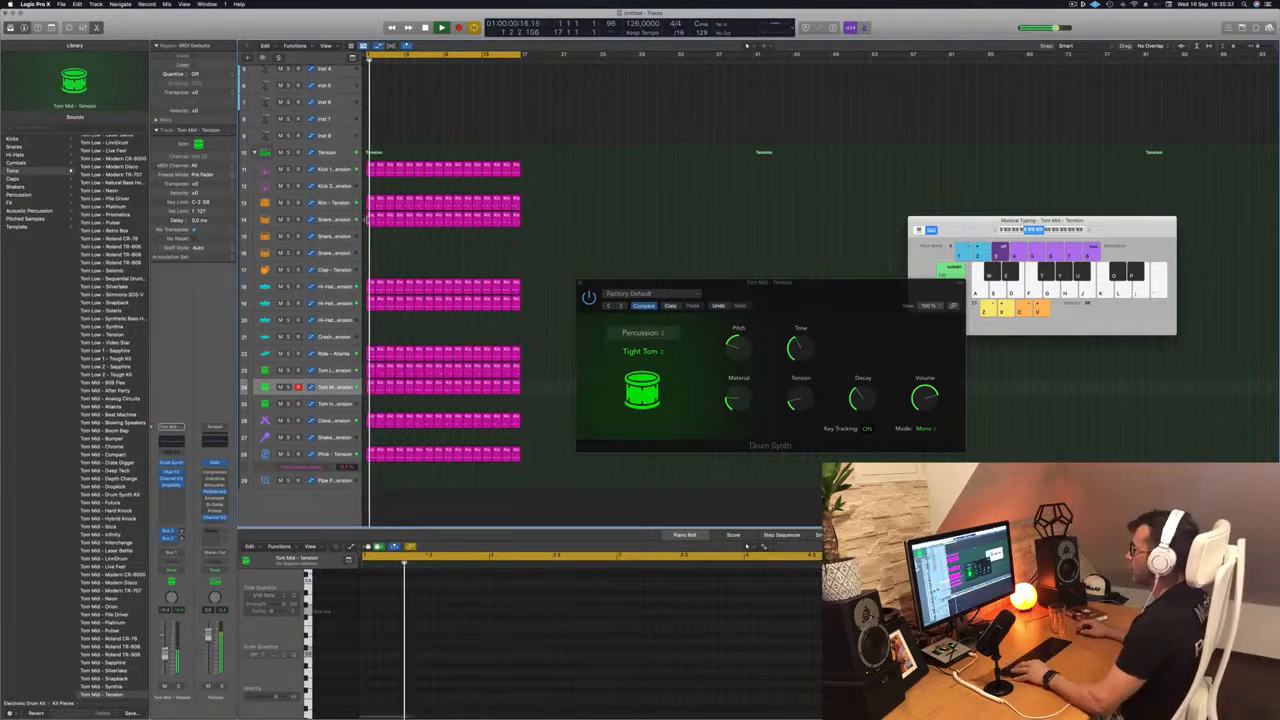
# - Copy the first Kick 1 region onto the Snare 2 track at bar 1 and fill its gaps with offset copies of the notes
pyautogui.moveTo(370, 168); pyautogui.dragTo(362, 247)
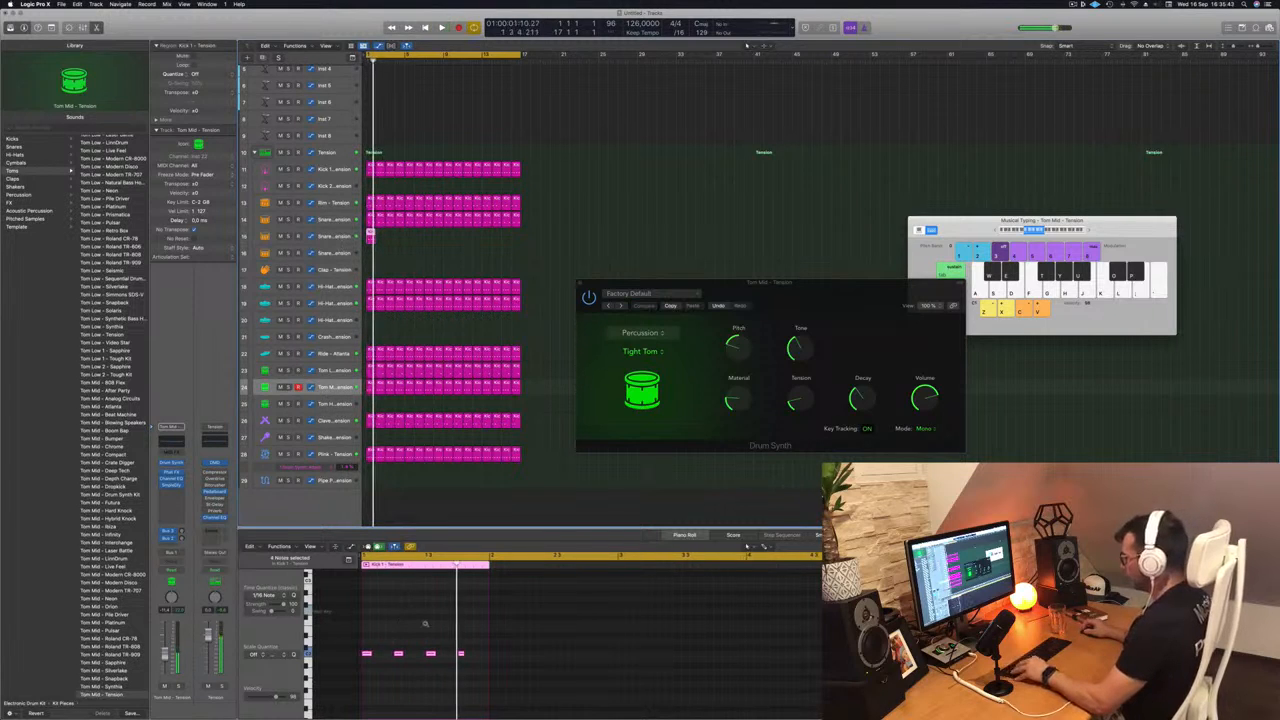
pyautogui.hscroll(-2, 447, 636)
pyautogui.moveTo(505, 648); pyautogui.dragTo(375, 658)
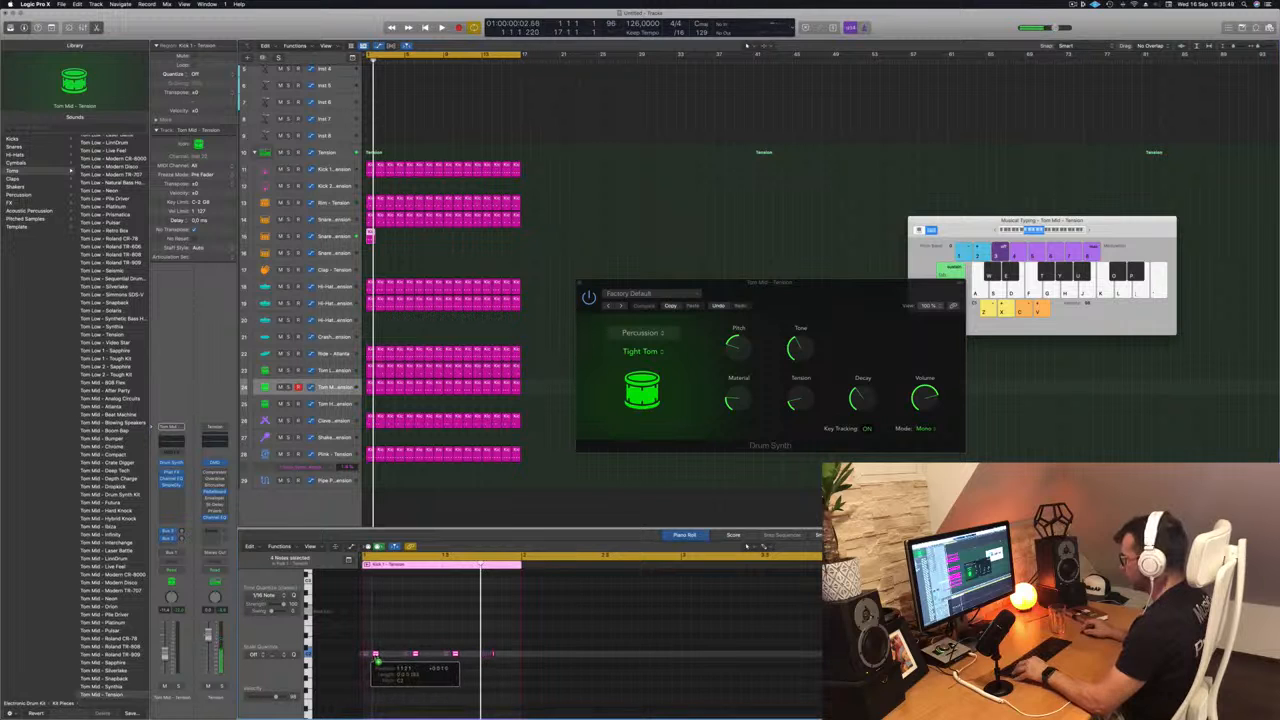
pyautogui.press('space')
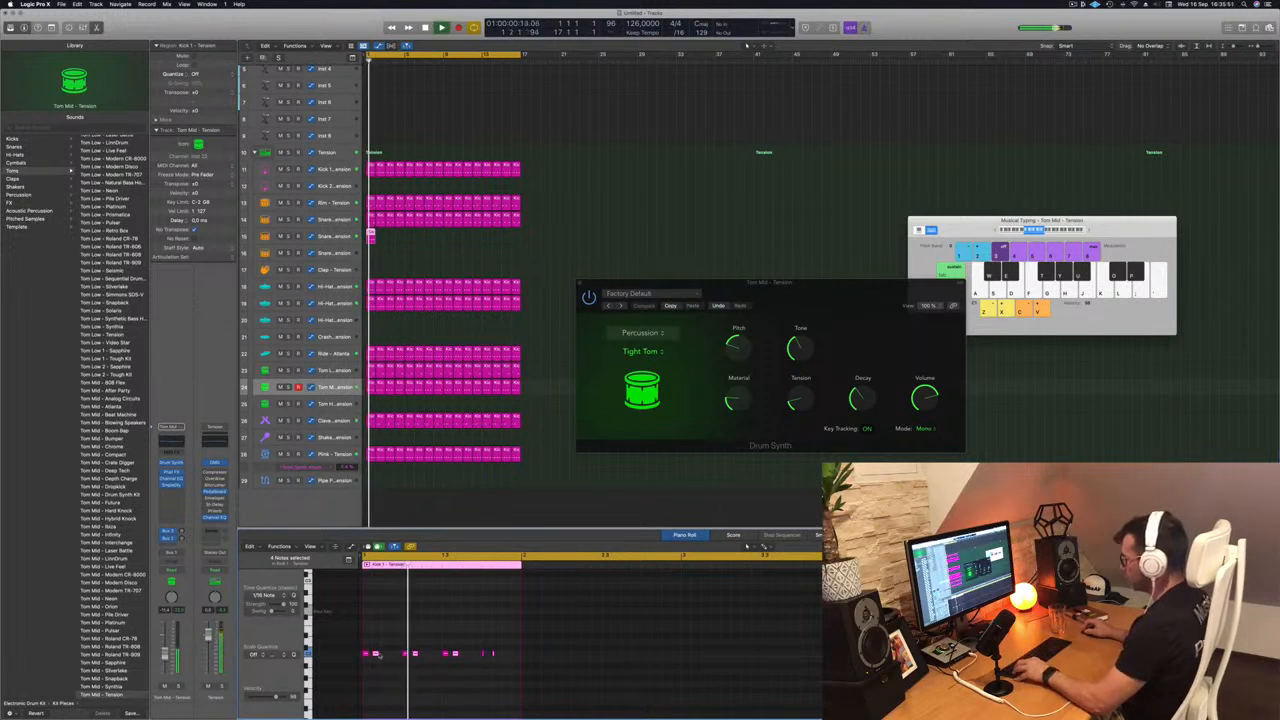
pyautogui.moveTo(375, 654); pyautogui.dragTo(386, 656)
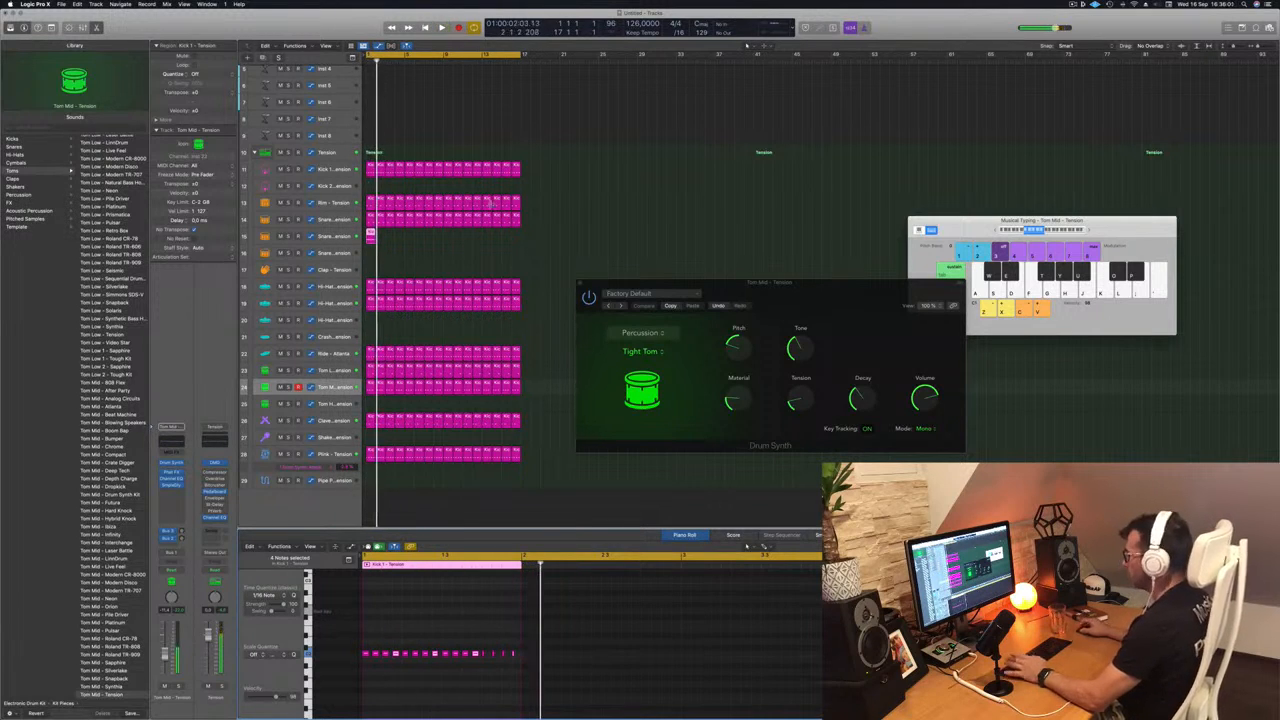
# - Select the Snare 2 - Tension track, listen to the new pattern, and duplicate its region until it fills all 16 bars
pyautogui.click(336, 235)
pyautogui.press('space')
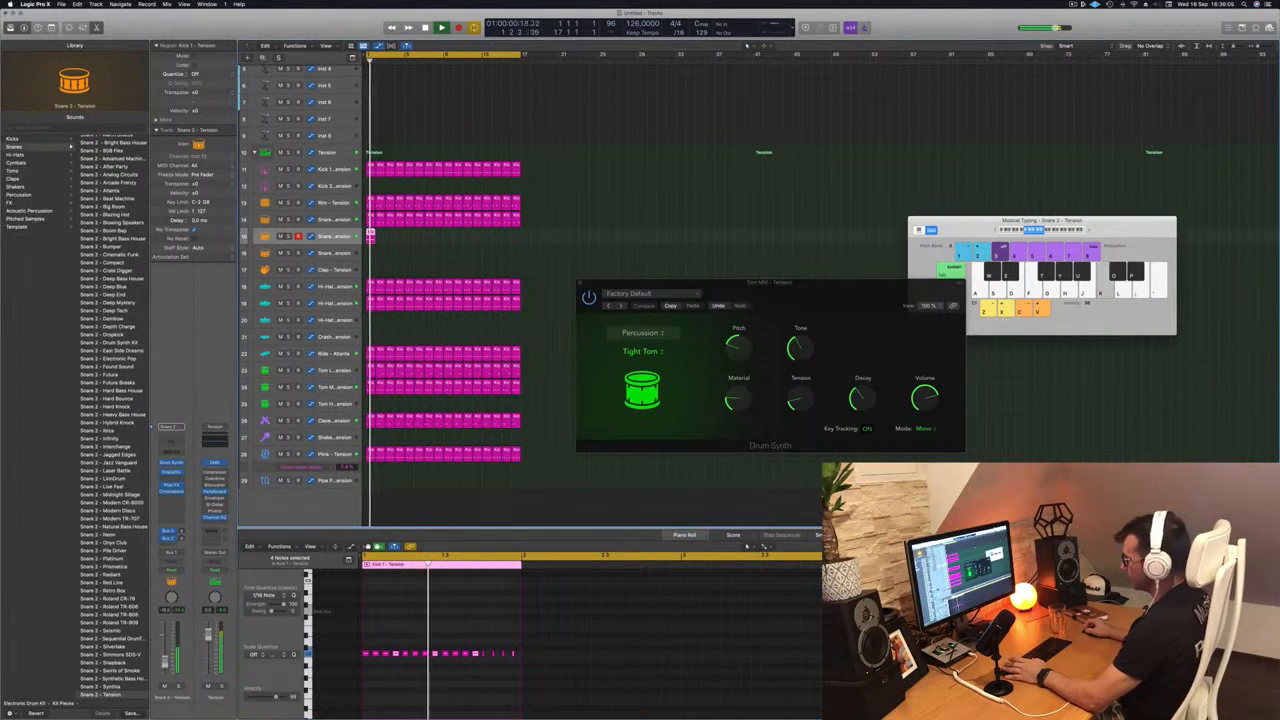
pyautogui.press('space')
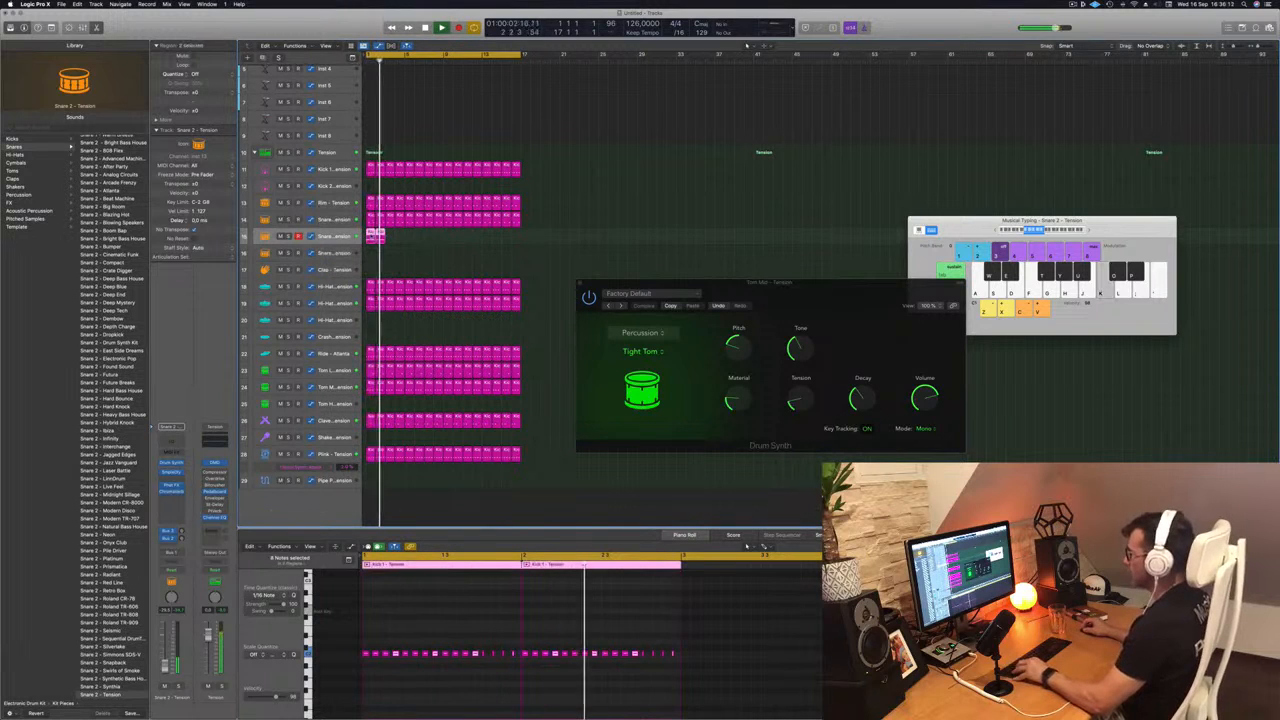
pyautogui.moveTo(391, 240); pyautogui.dragTo(392, 240)
pyautogui.click(411, 240)
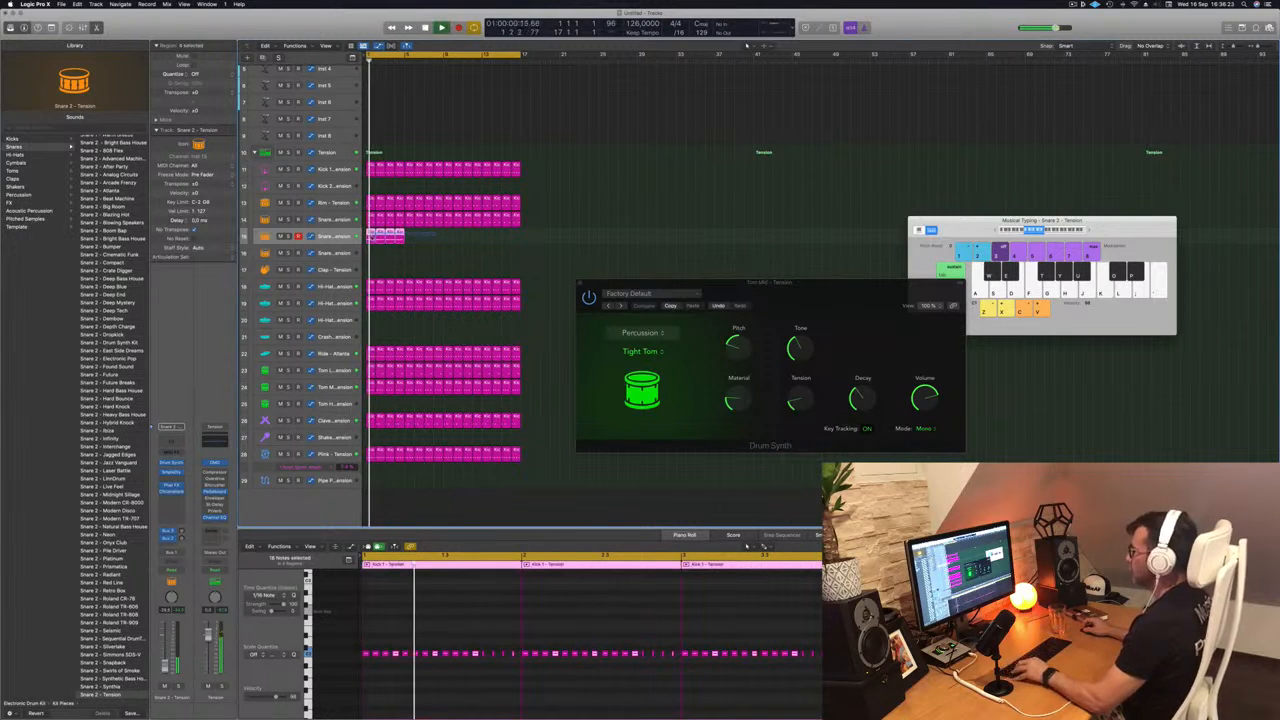
pyautogui.moveTo(398, 235); pyautogui.dragTo(452, 239)
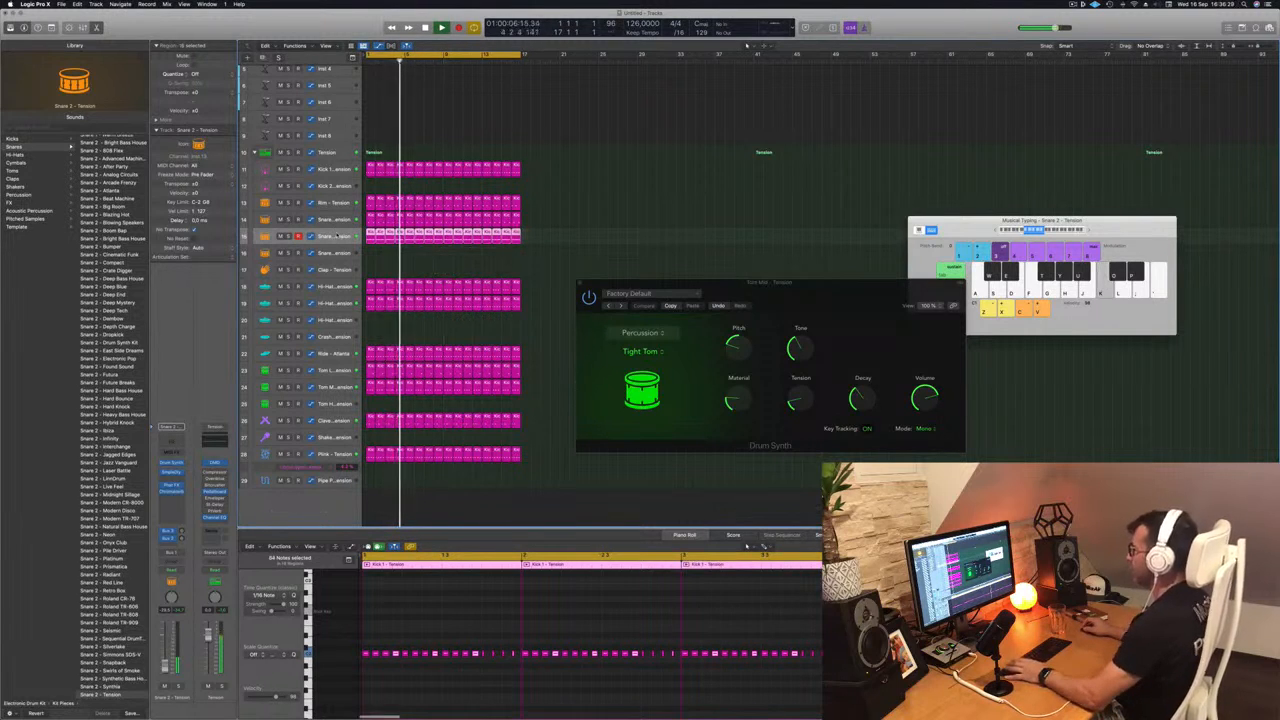
# - Enlarge the Snare 2 track's height, inspect its Gritty Snare Drum Synth, close that window and restart playback
pyautogui.moveTo(331, 244); pyautogui.dragTo(331, 285)
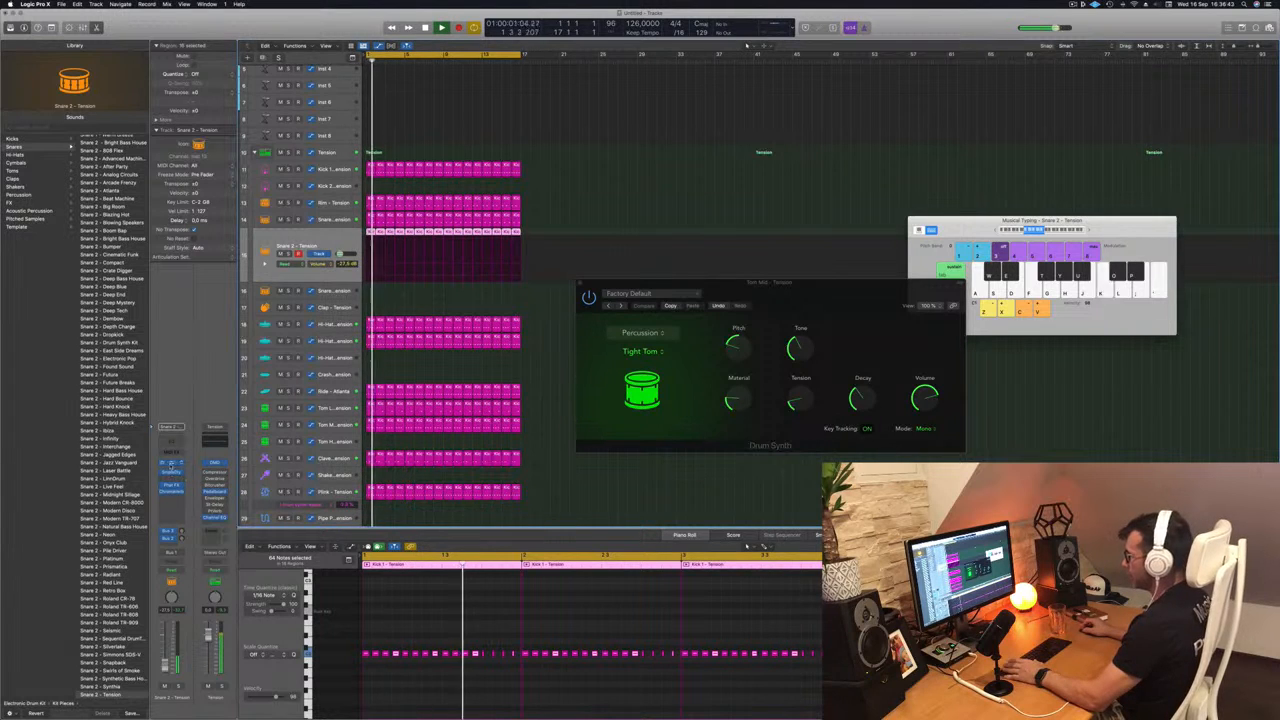
pyautogui.click(172, 465)
pyautogui.moveTo(569, 112); pyautogui.dragTo(751, 136)
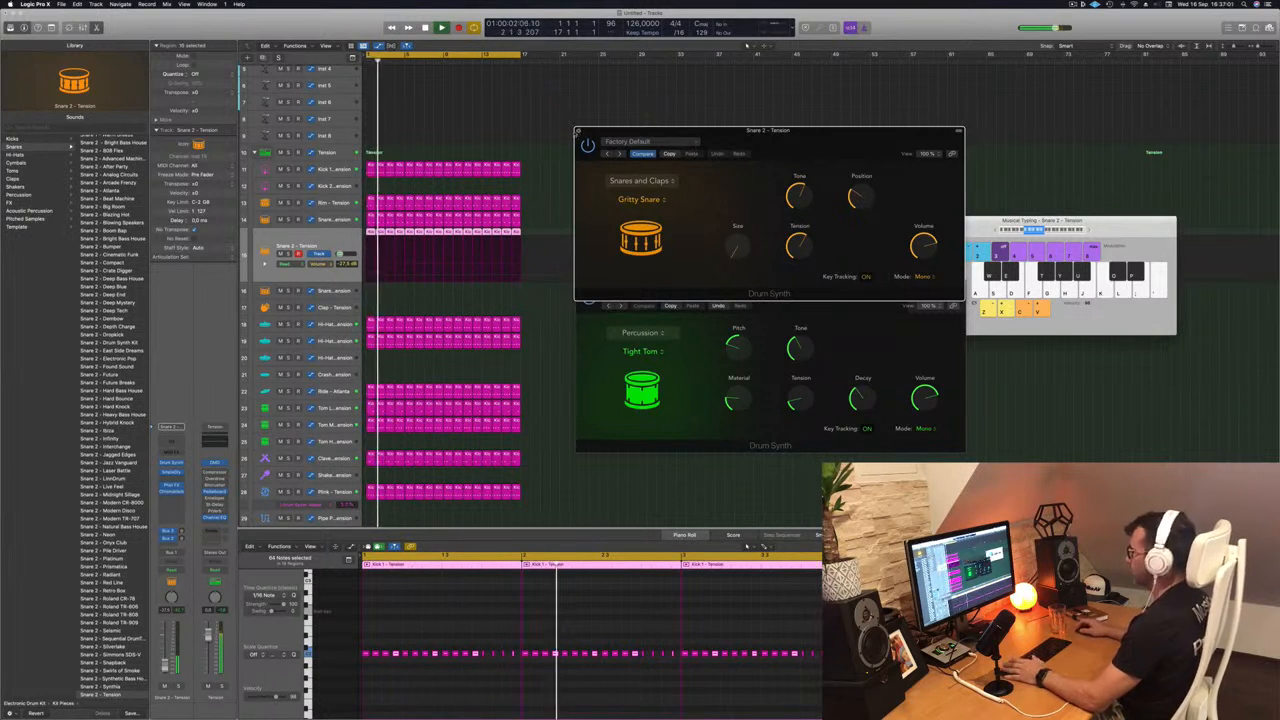
pyautogui.click(578, 132)
pyautogui.press('space')
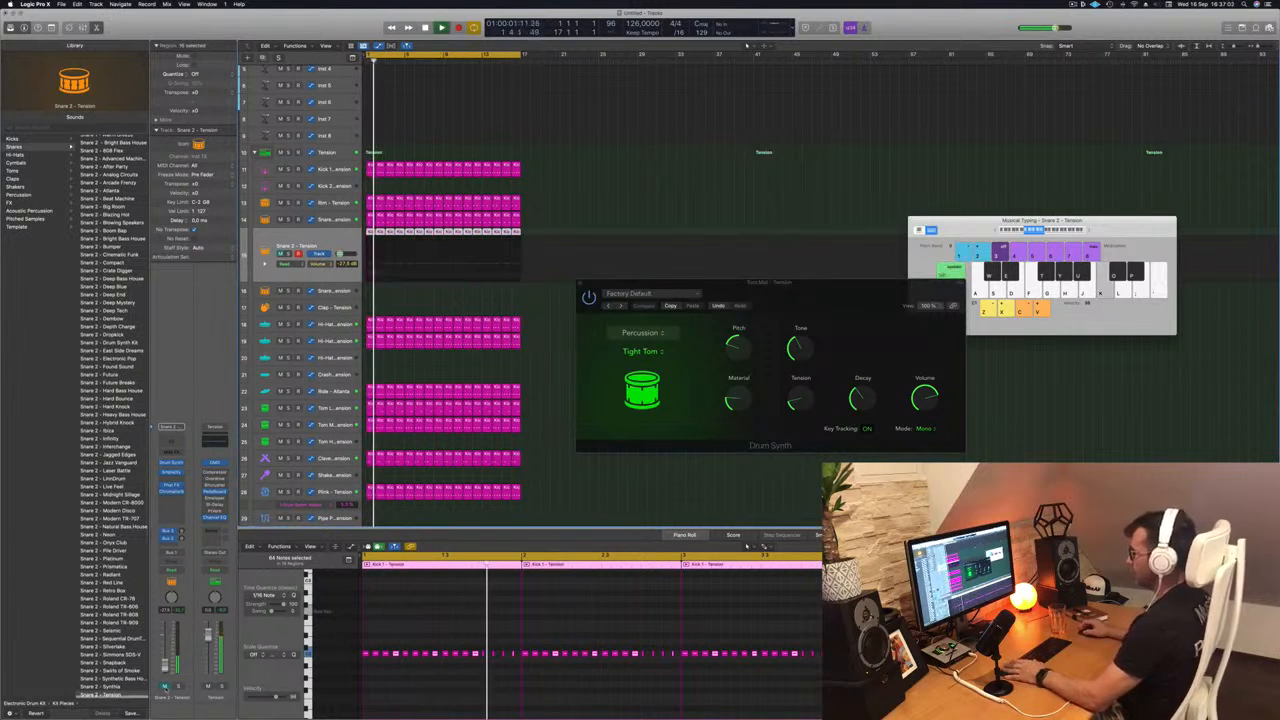
# - Slightly lower the Snare 2 track's volume with the track unmuted, and close the Tom Mid Drum Synth window
pyautogui.click(165, 687)
pyautogui.moveTo(165, 665); pyautogui.dragTo(165, 666)
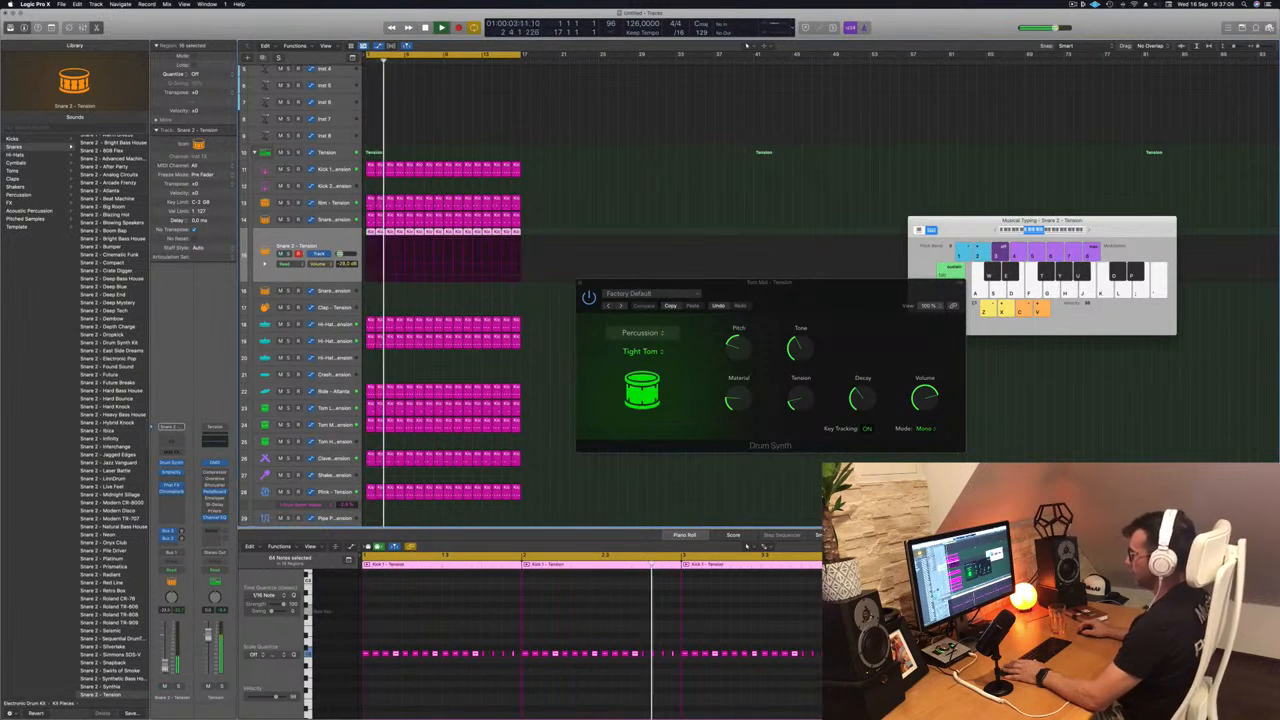
pyautogui.click(618, 161)
pyautogui.click(580, 283)
pyautogui.press('super+Right')
pyautogui.scroll(5, 563, 218)
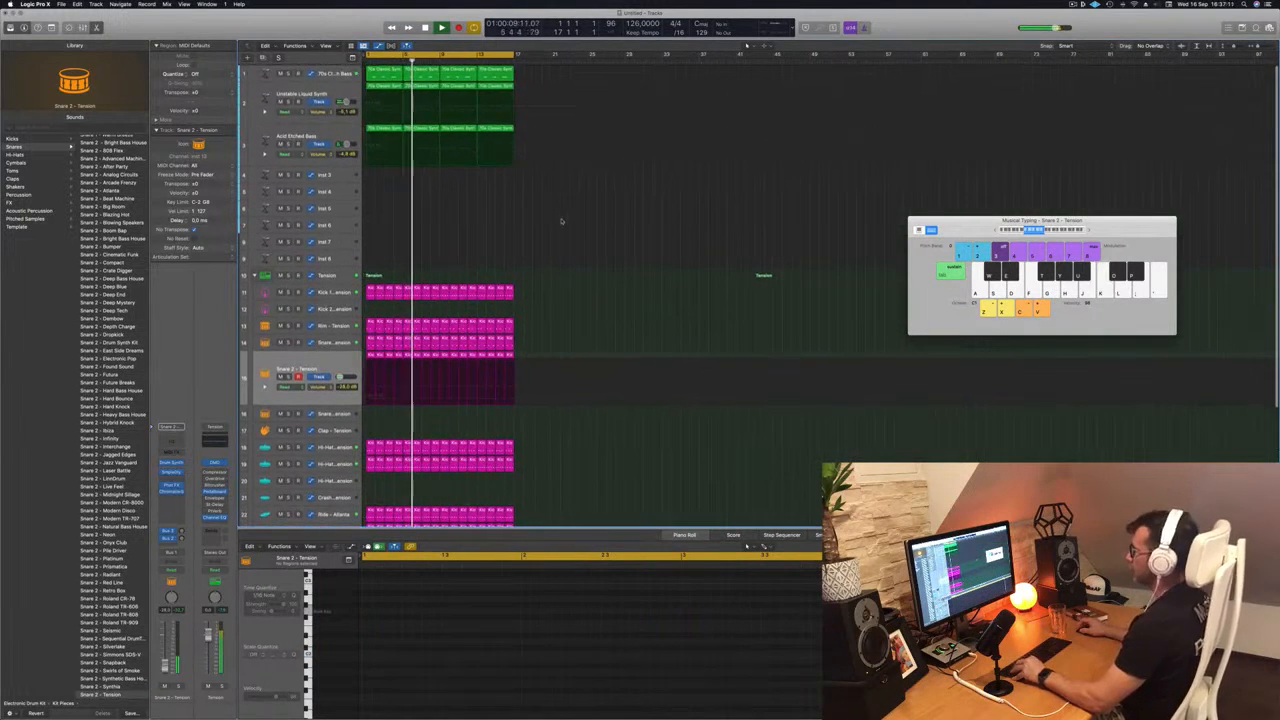
pyautogui.scroll(2, 577, 222)
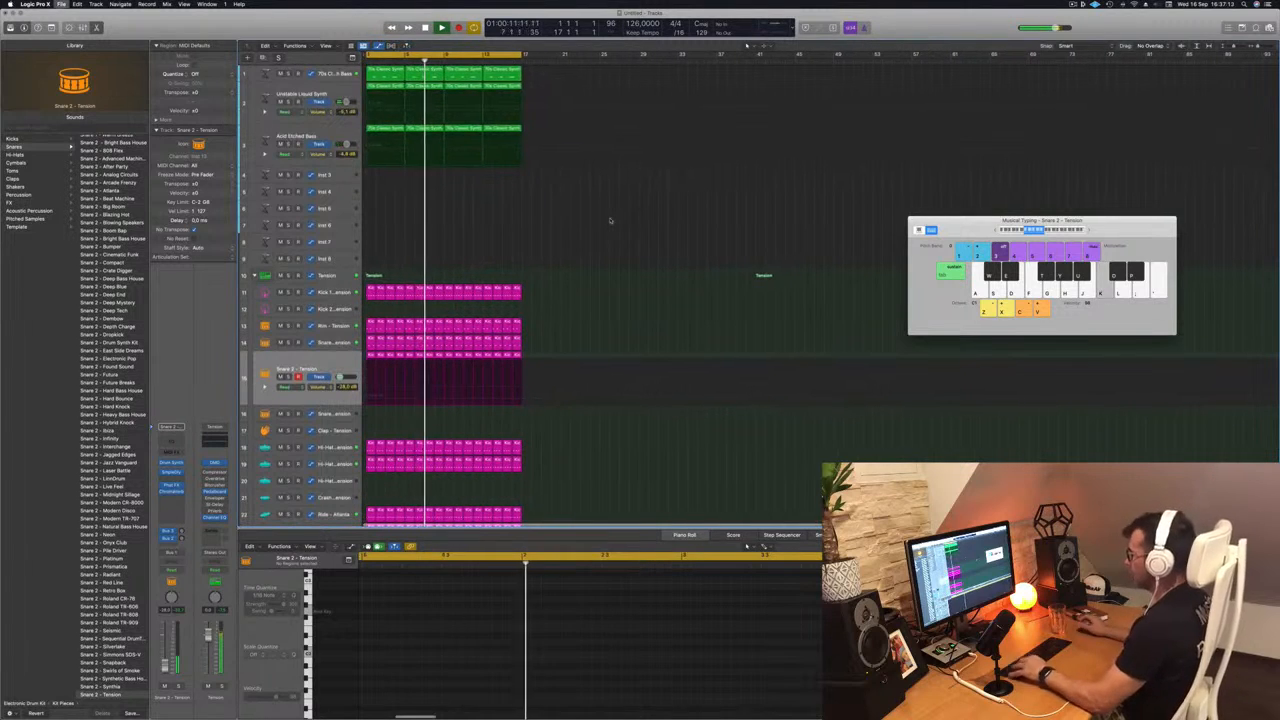
# - Save the project under its episode name in the Logic folder, organized as a package
pyautogui.press('super+s')
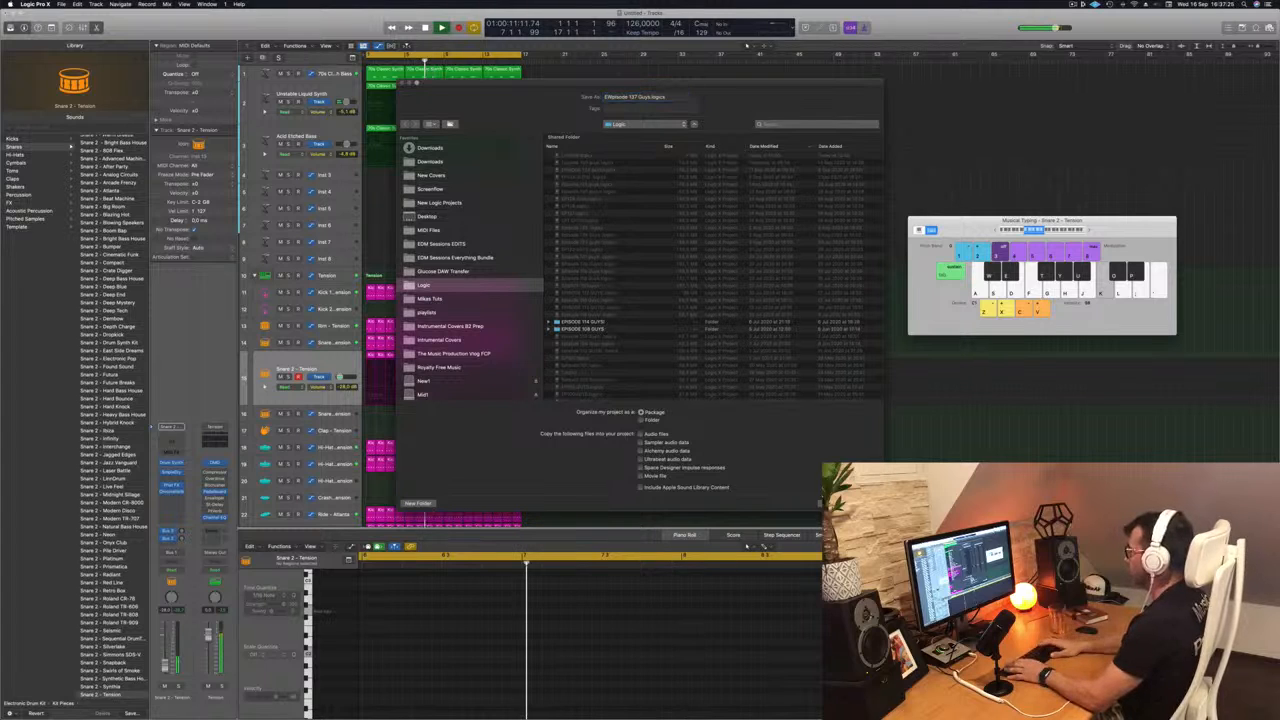
pyautogui.press('Return')
pyautogui.press('BackSpace')
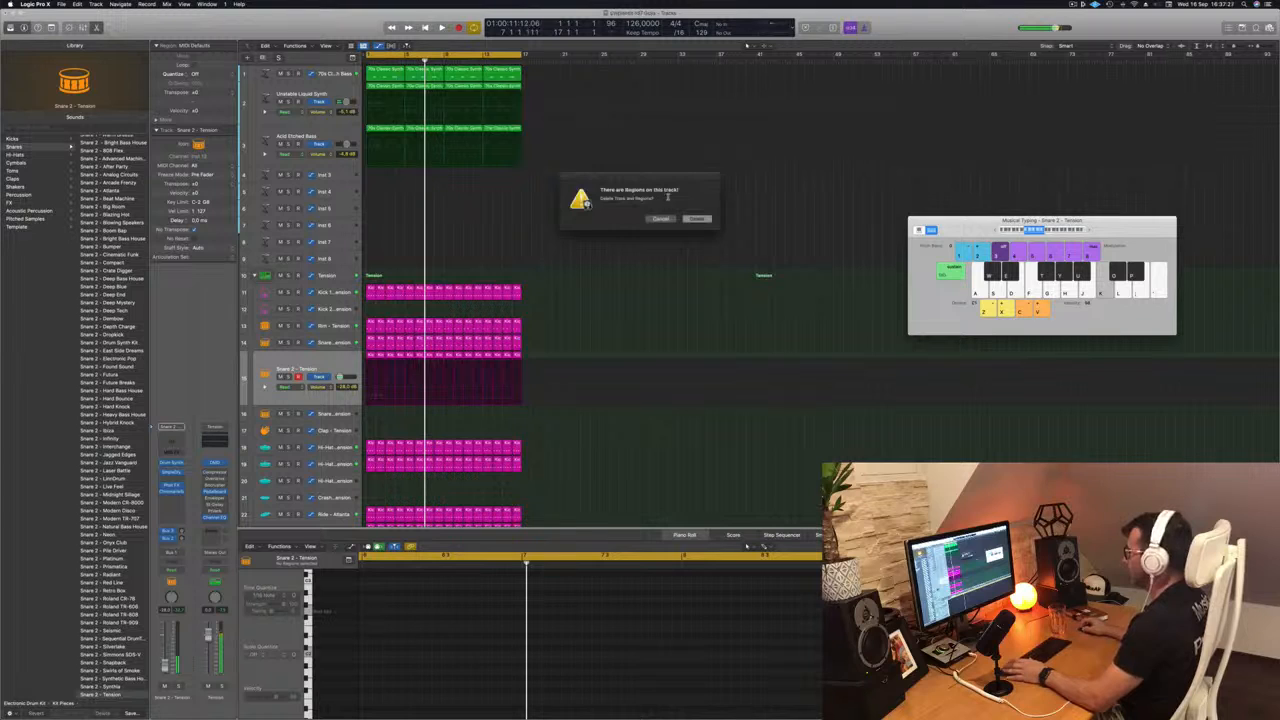
pyautogui.click(663, 219)
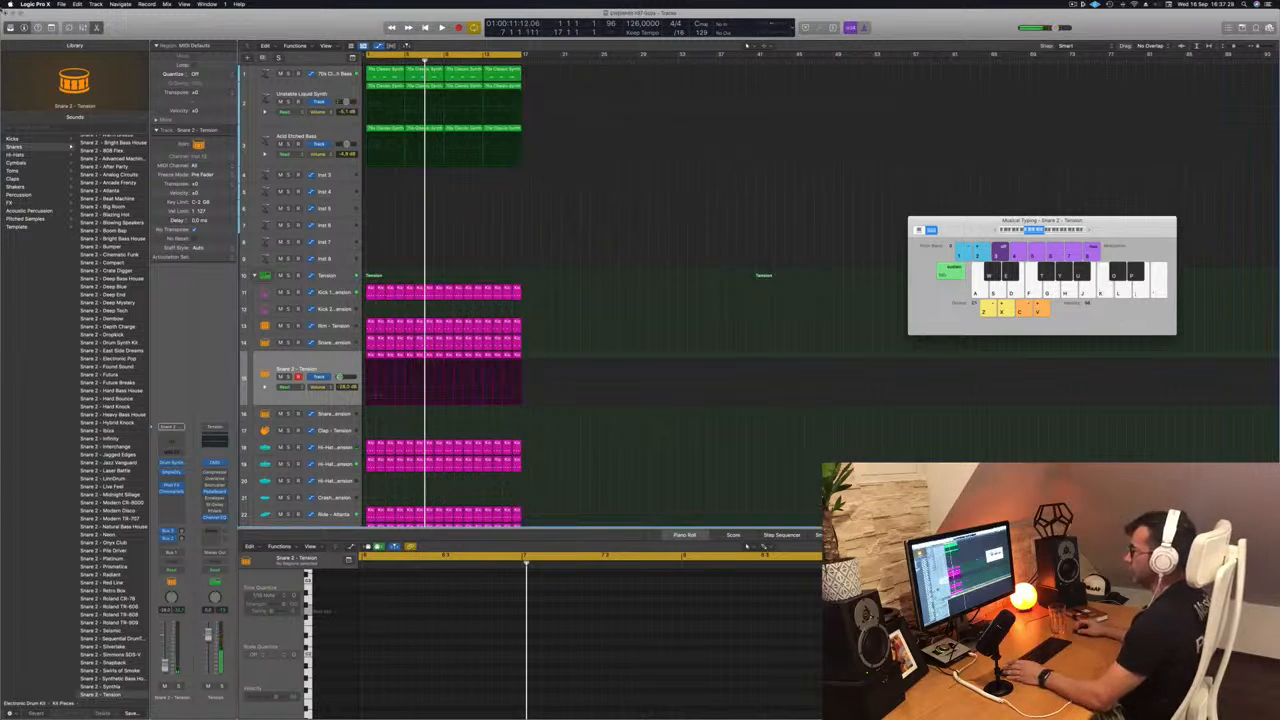
pyautogui.click(61, 4)
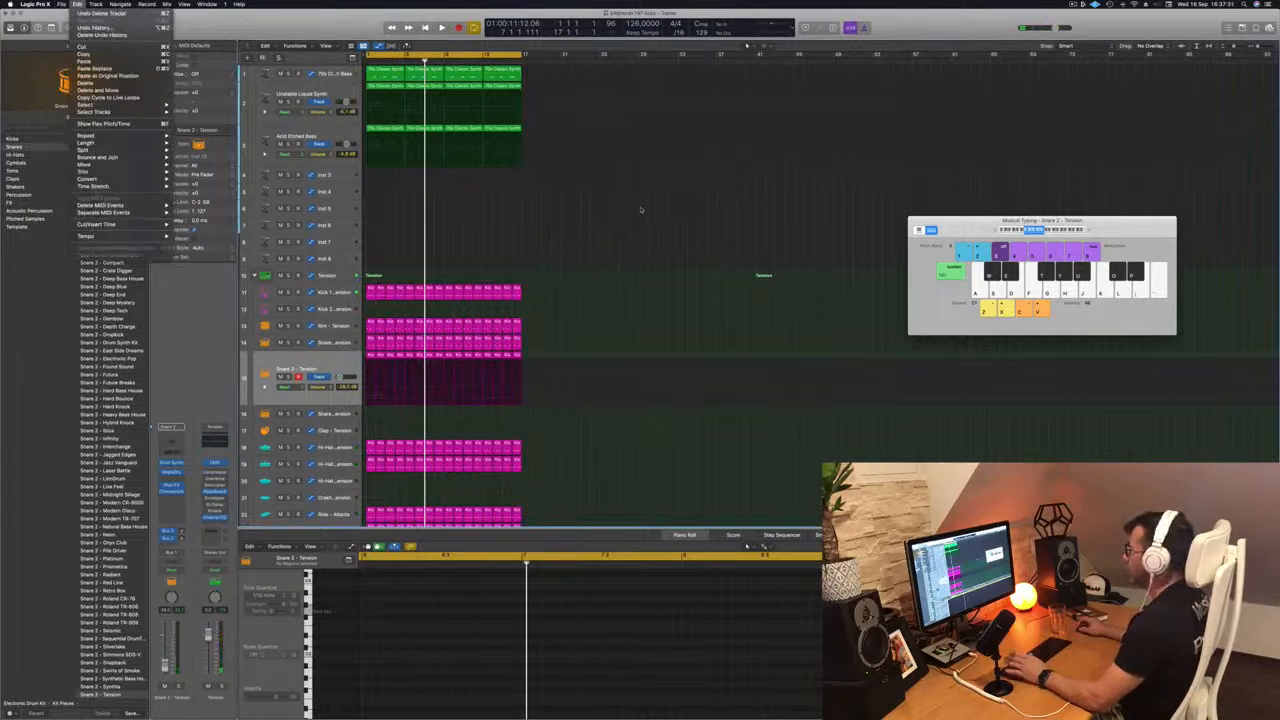
pyautogui.click(628, 243)
# - Open the Phat FX effect on the Snare 2 track, load the Bigger Bass preset and reposition the window
pyautogui.press('Return')
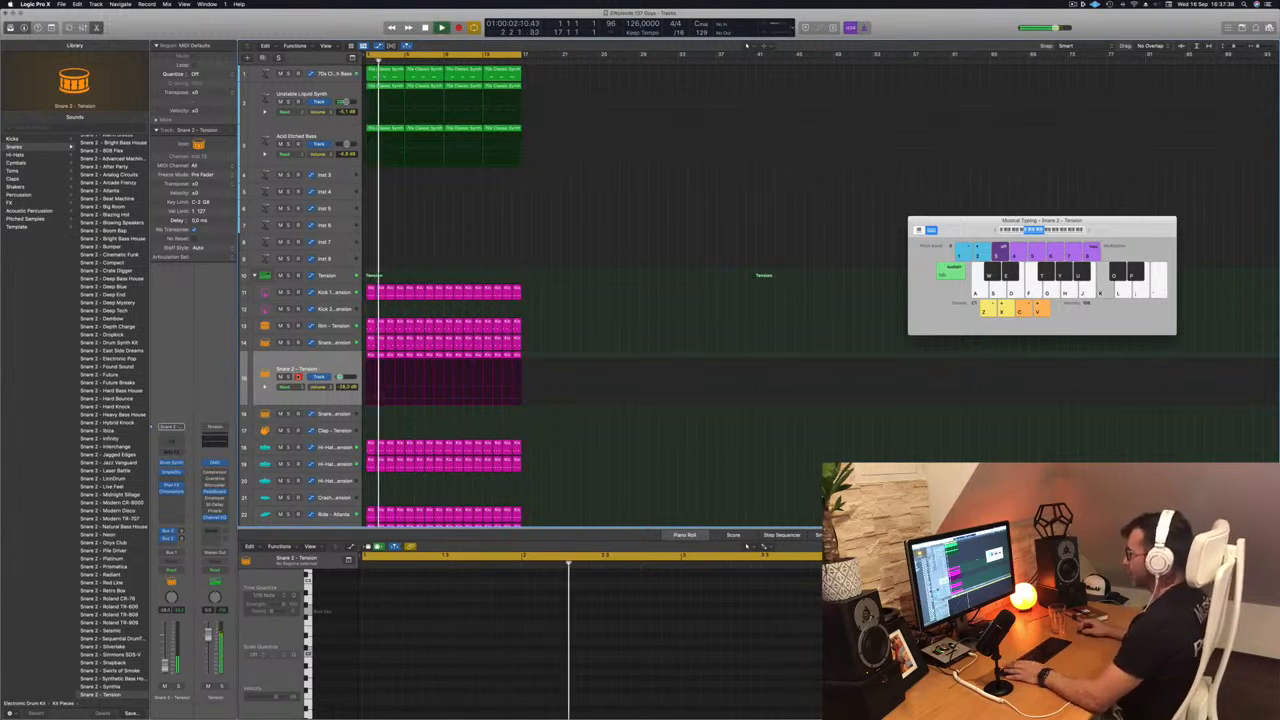
pyautogui.click(322, 367)
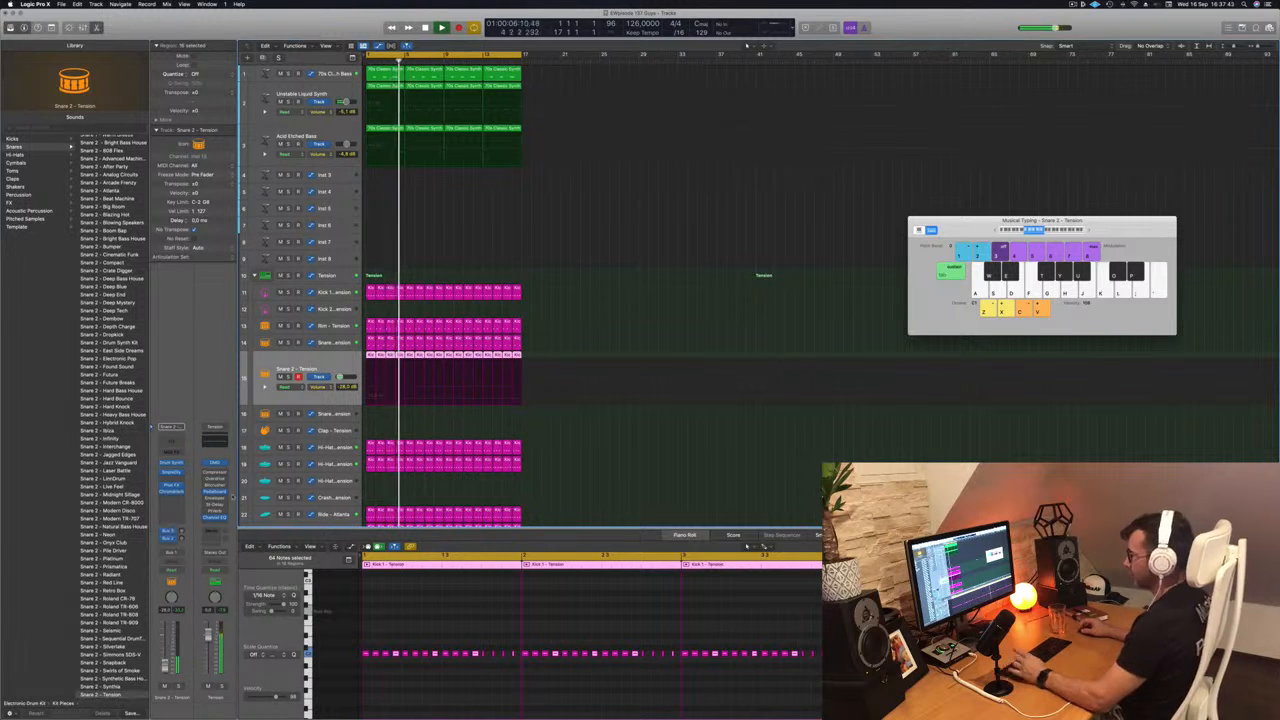
pyautogui.click(172, 487)
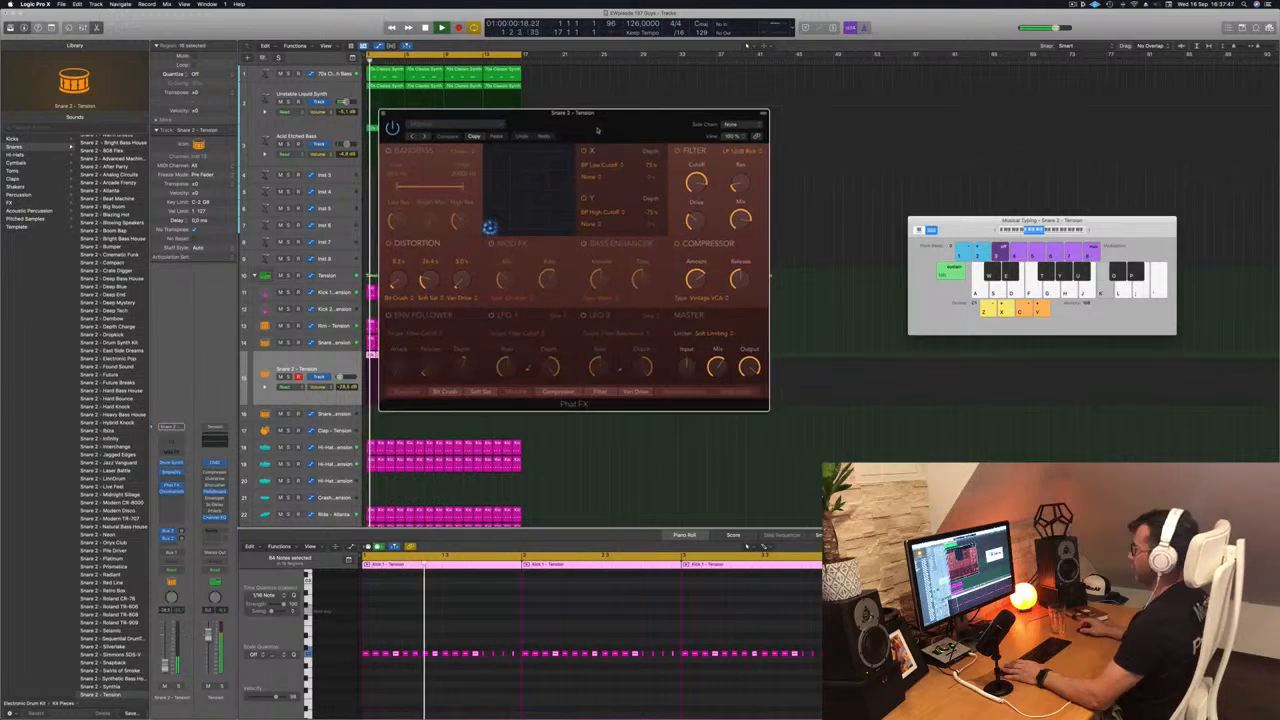
pyautogui.click(424, 137)
pyautogui.moveTo(558, 130); pyautogui.dragTo(579, 147)
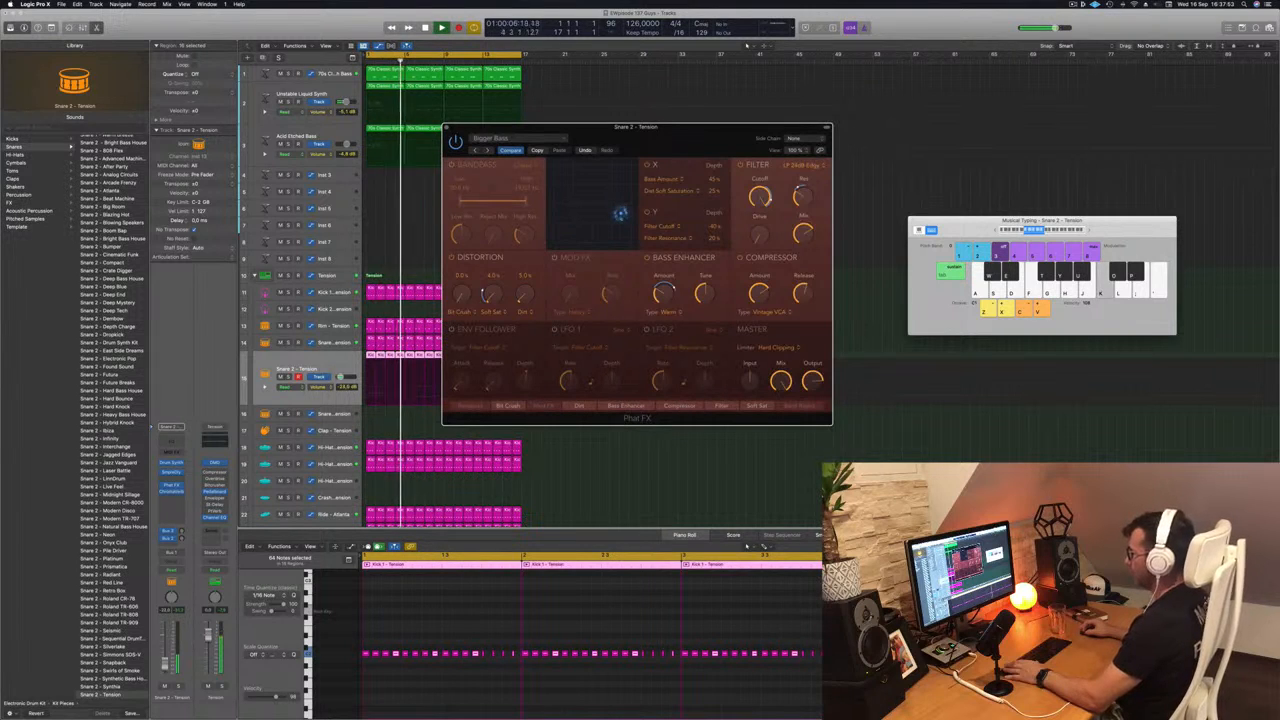
# - Audition successive Phat FX presets on the Snare 2 track during playback, including Dirty Tube Wobble and Lo-Fi Resonant, up to Screamer
pyautogui.press('space')
pyautogui.click(487, 150)
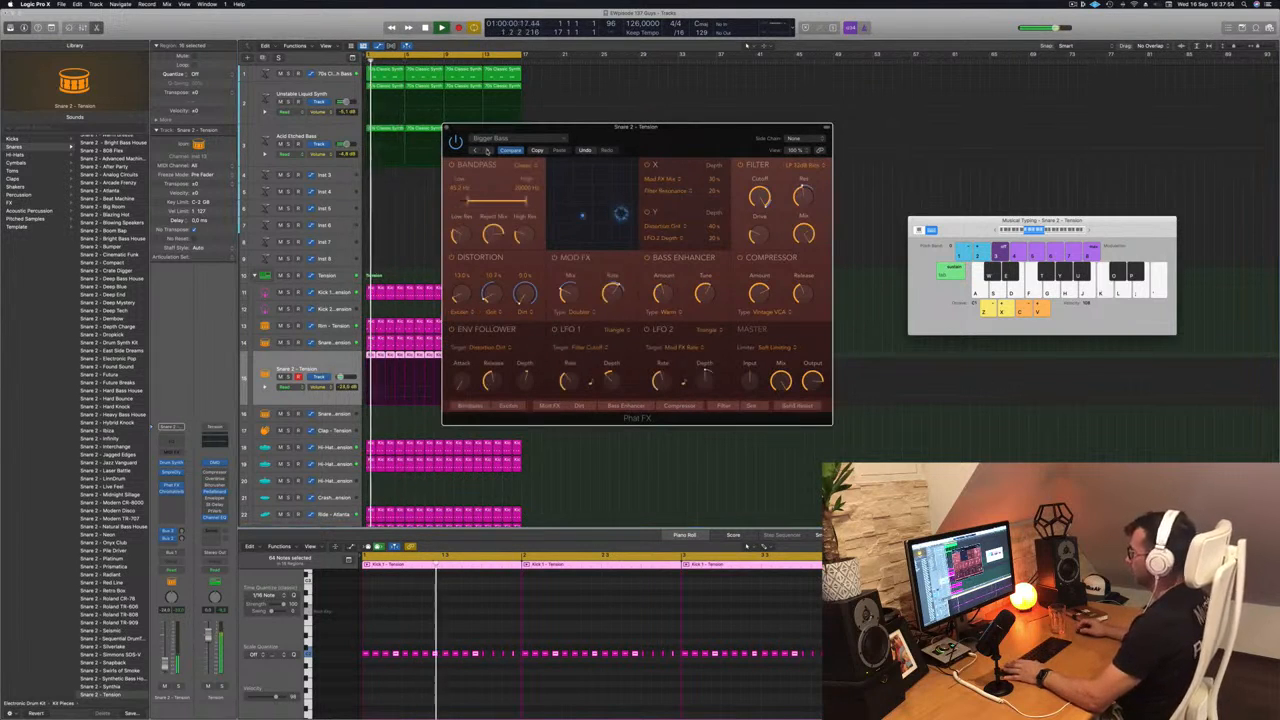
pyautogui.click(487, 150)
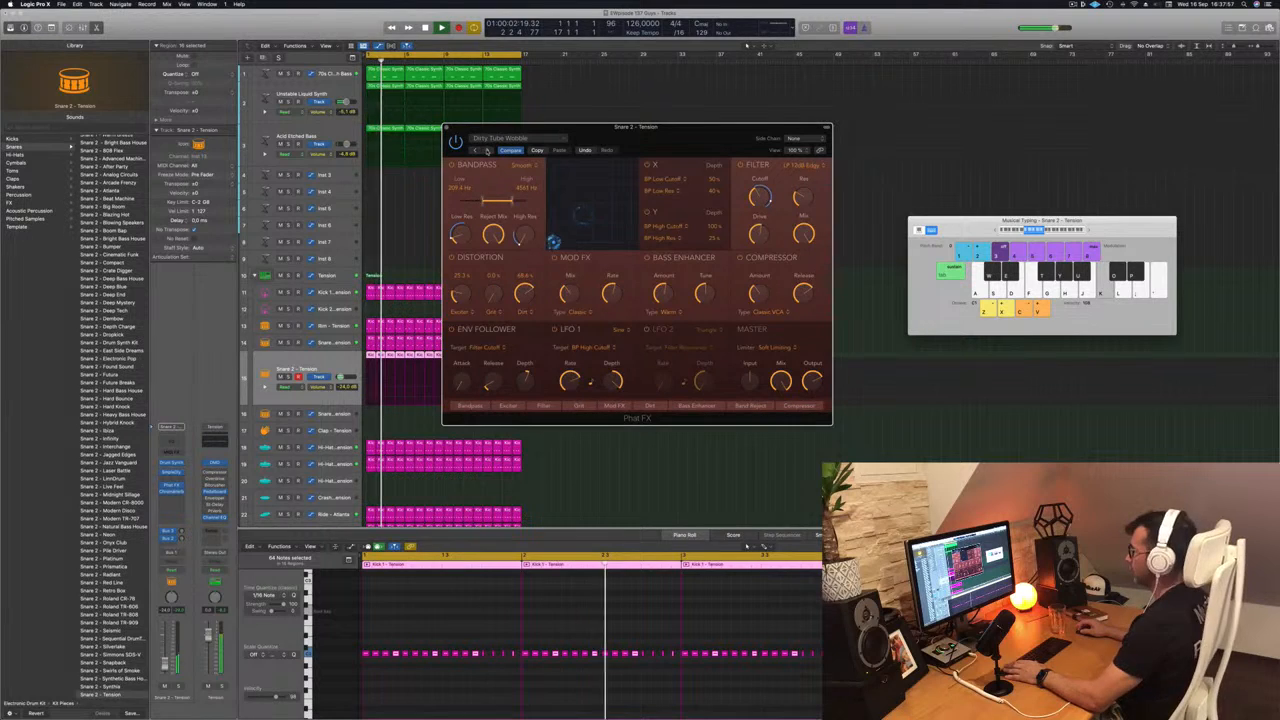
pyautogui.click(487, 150)
pyautogui.click(487, 150)
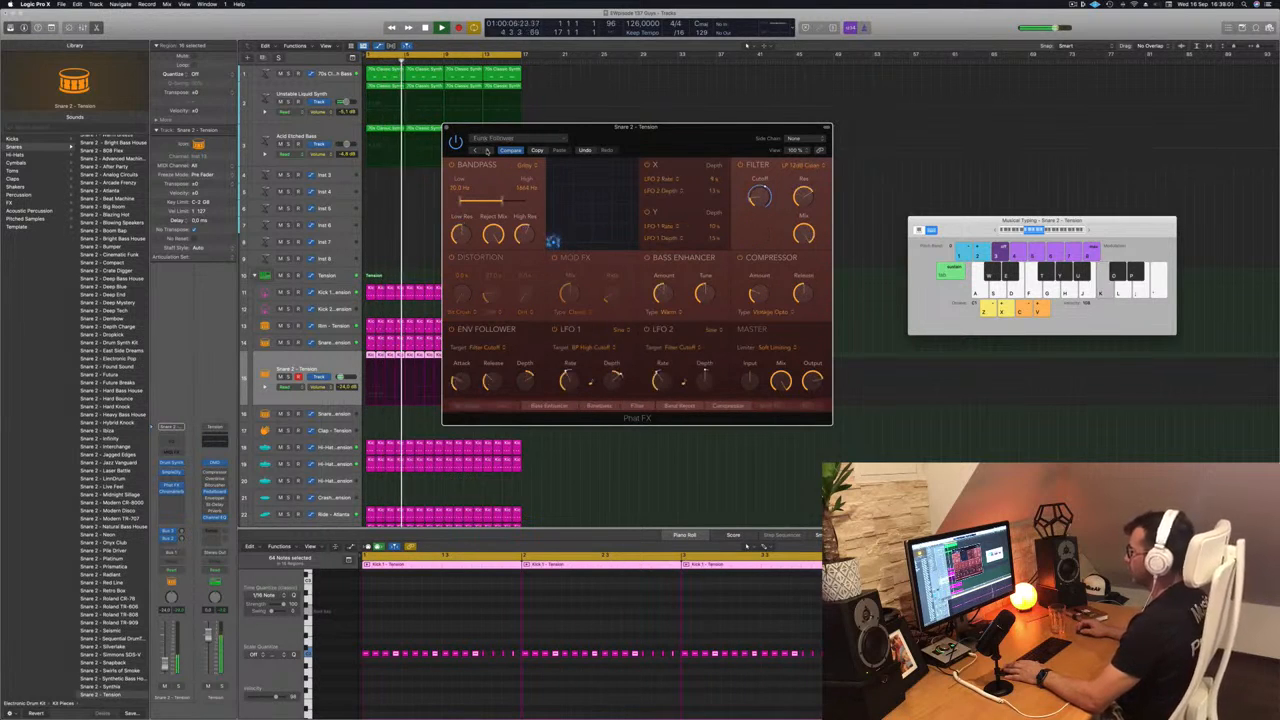
pyautogui.click(487, 150)
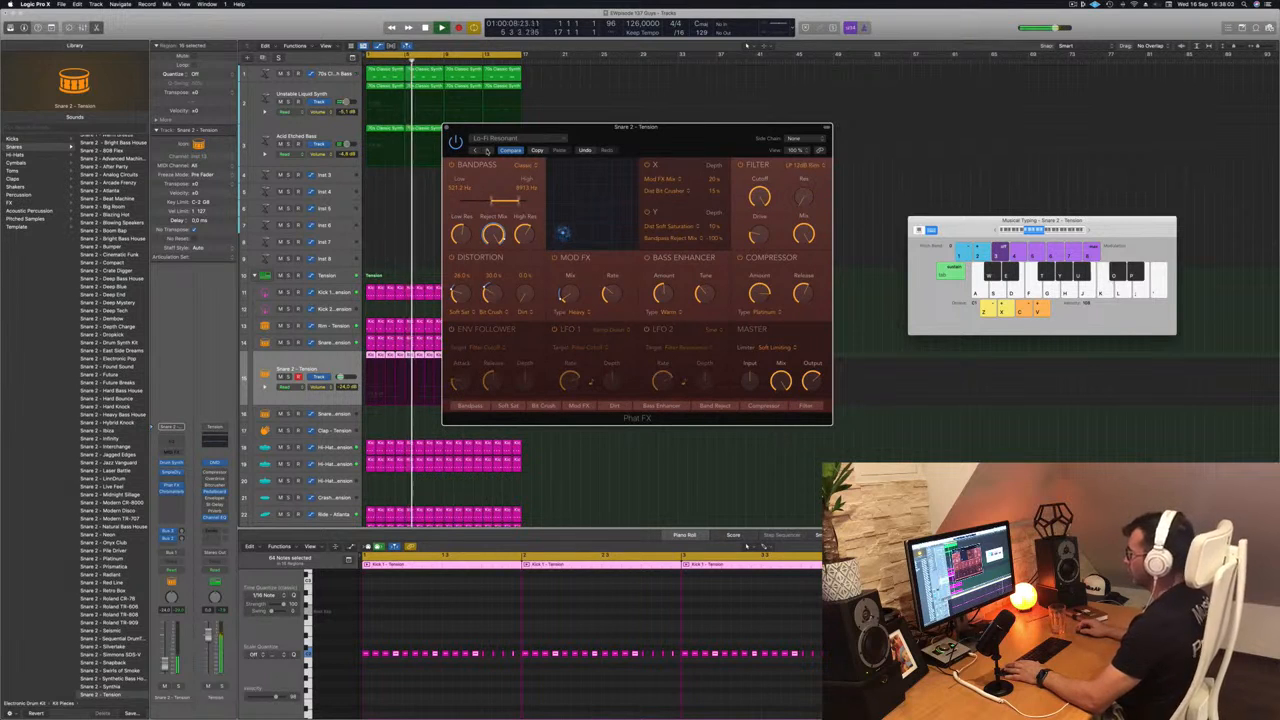
pyautogui.click(487, 150)
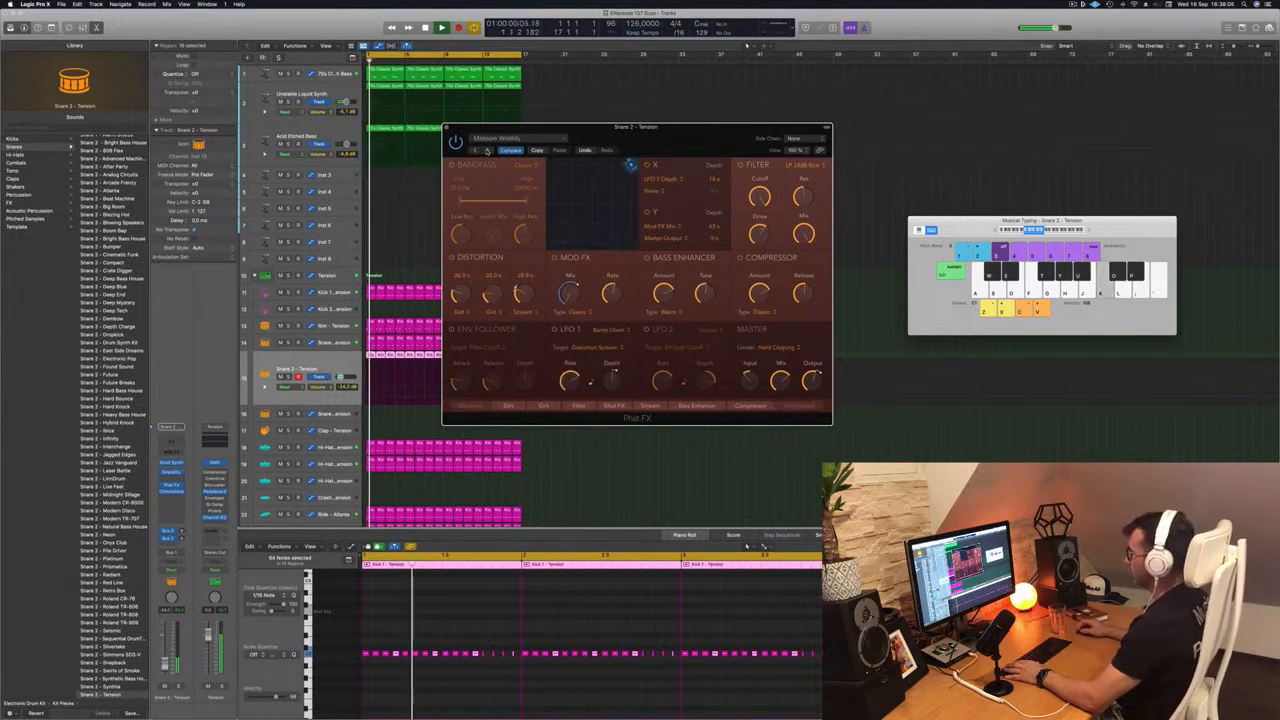
pyautogui.click(487, 150)
pyautogui.click(487, 150)
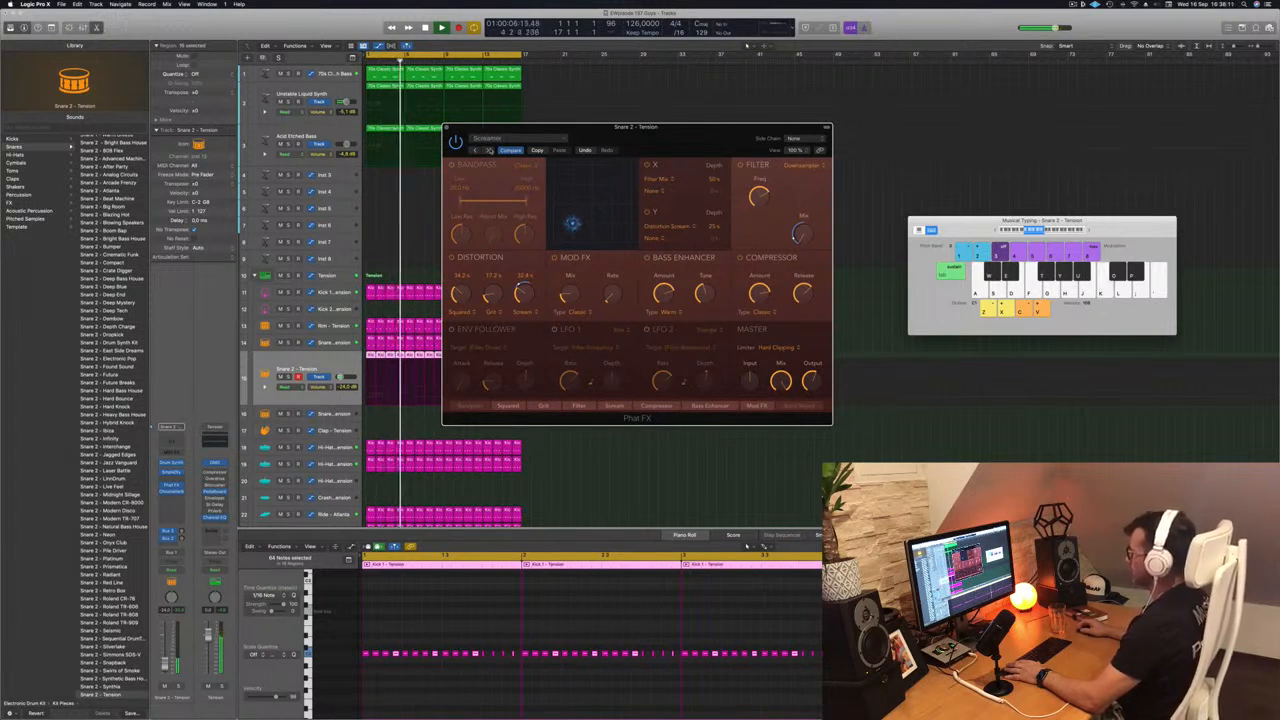
# - Load the Accentuate preset in Snare 2's Phat FX, audition it from the start and close the effect window
pyautogui.moveTo(700, 136); pyautogui.dragTo(761, 118)
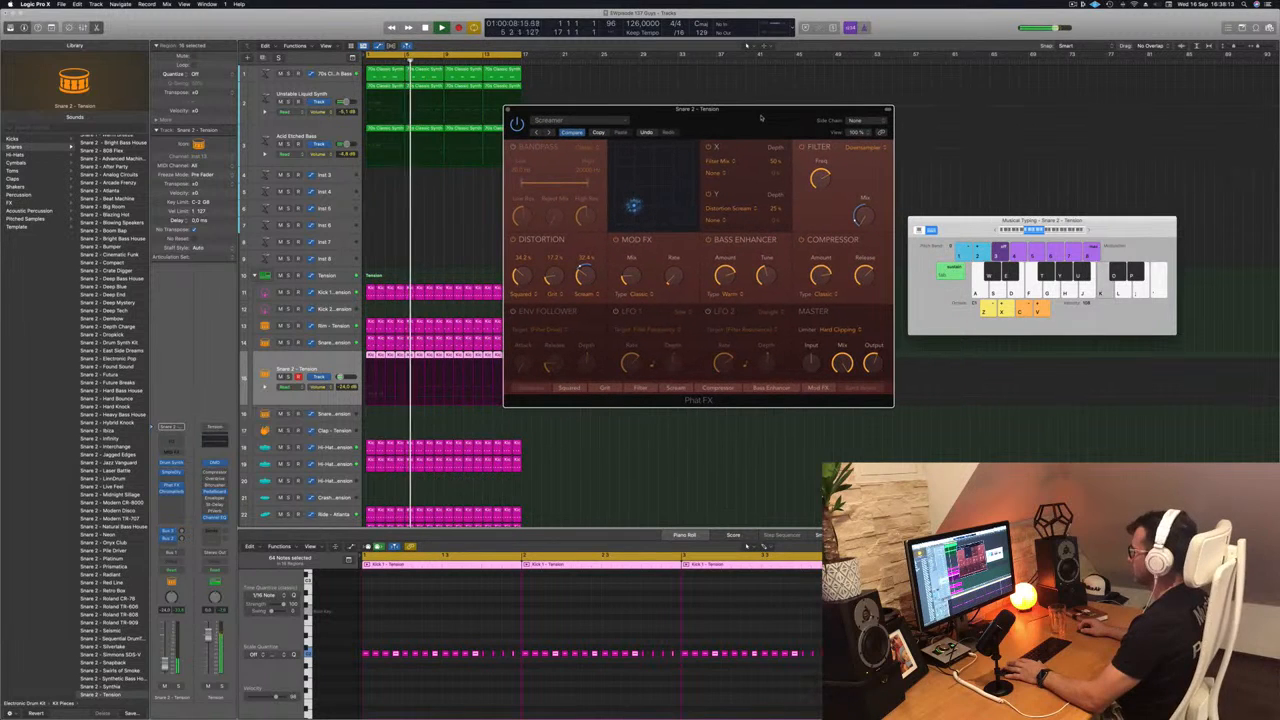
pyautogui.click(548, 132)
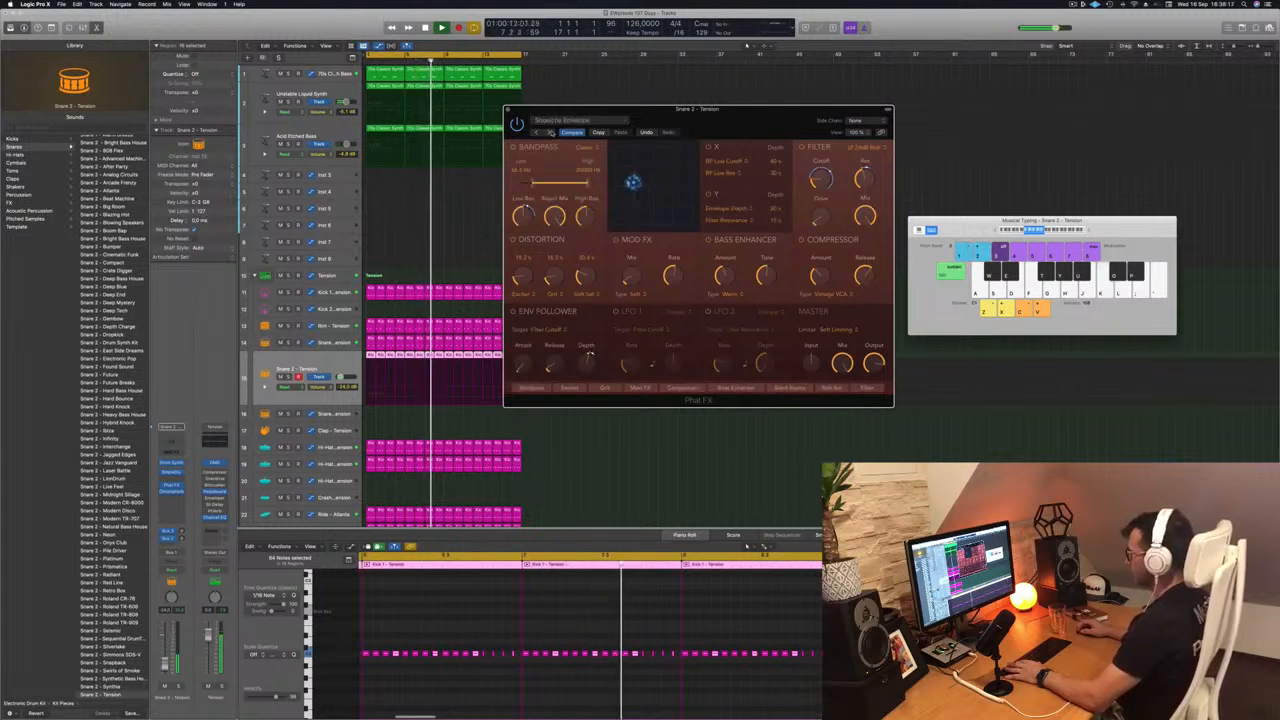
pyautogui.click(552, 132)
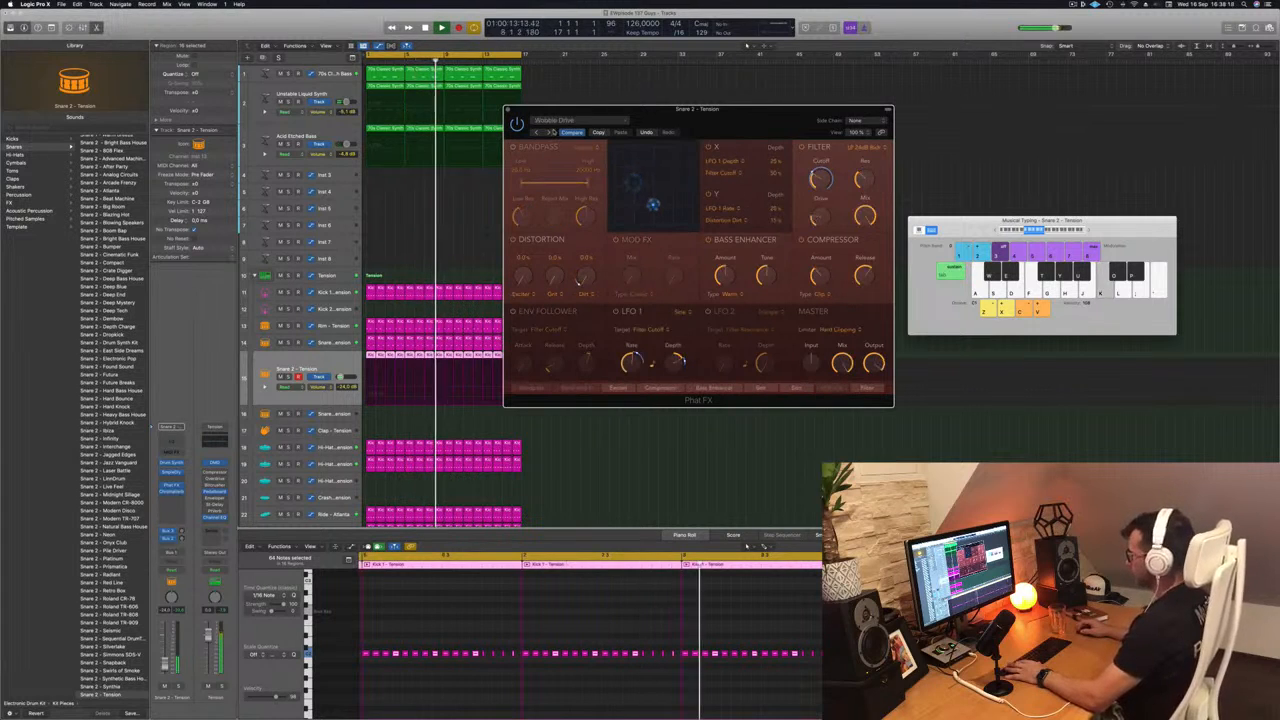
pyautogui.click(552, 132)
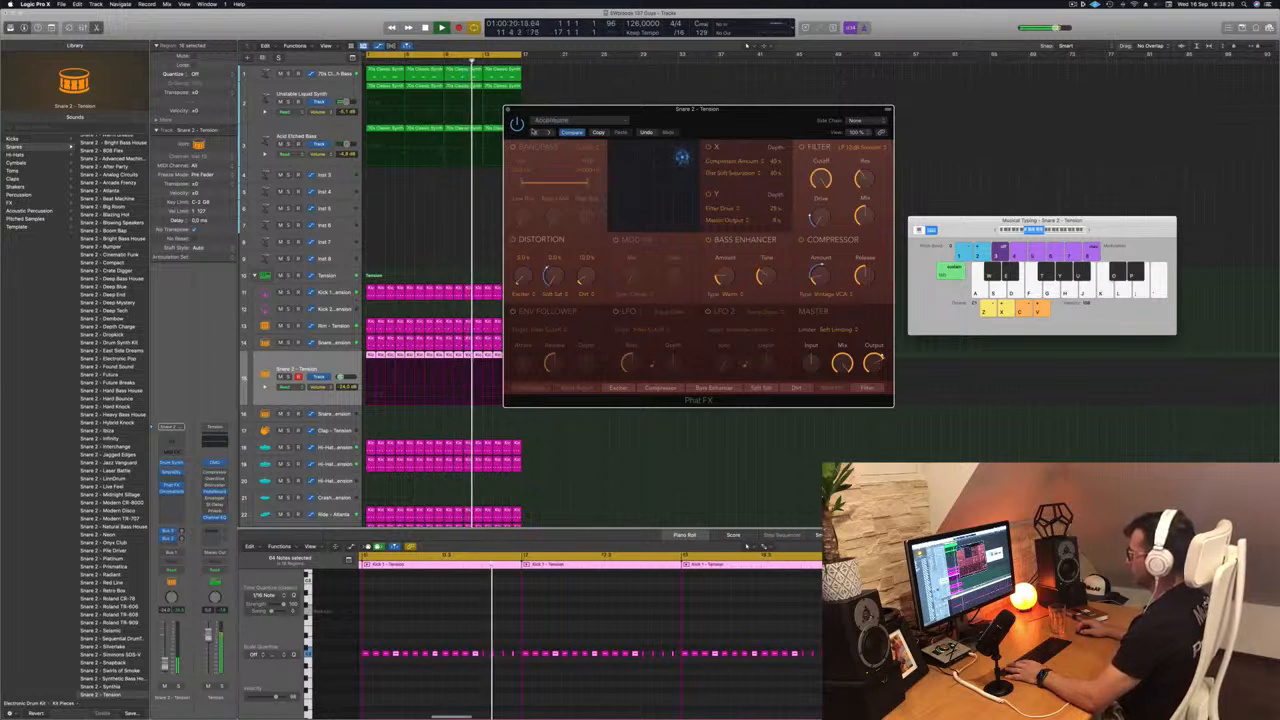
pyautogui.moveTo(650, 120); pyautogui.dragTo(619, 120)
pyautogui.press('space')
pyautogui.press('space')
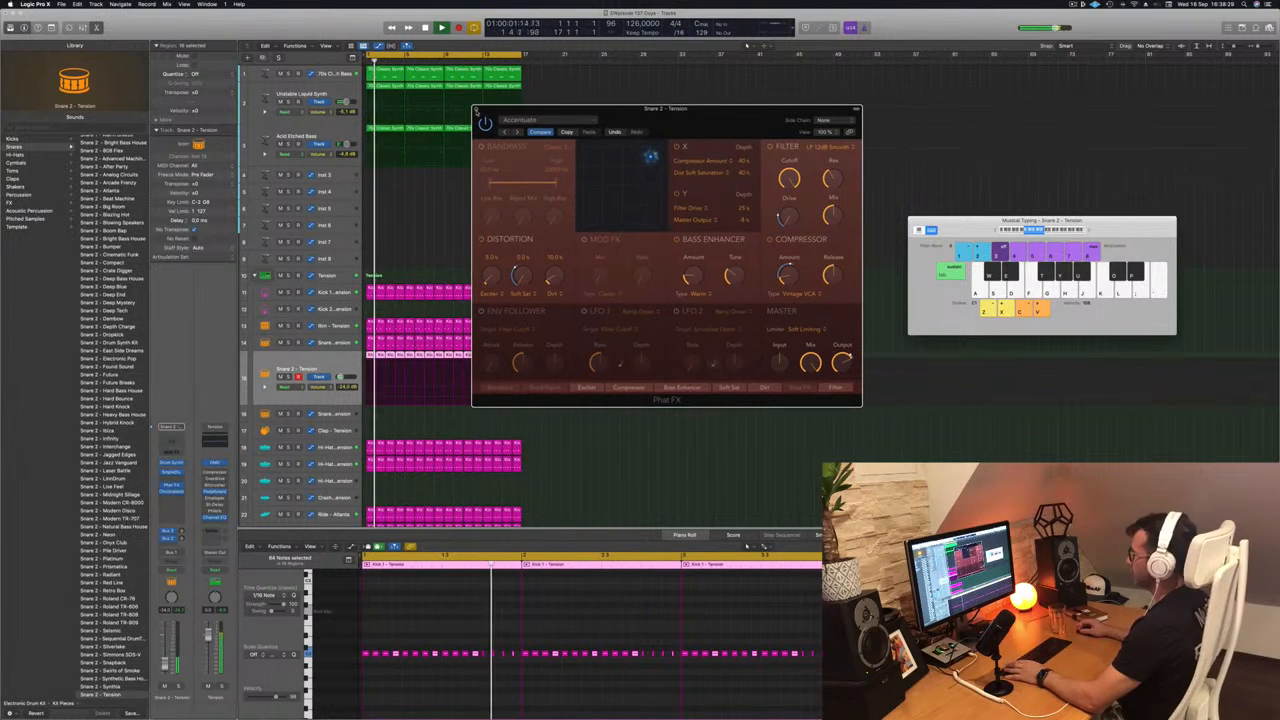
pyautogui.click(476, 109)
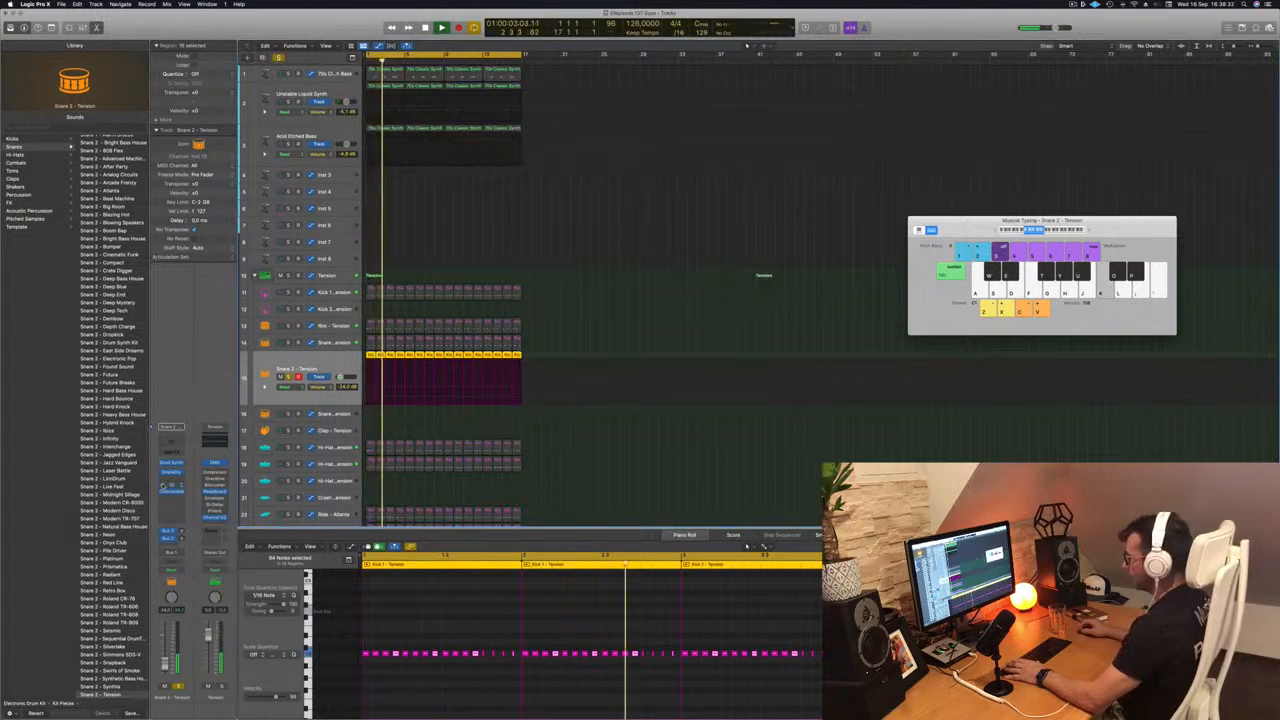
# - Unsolo the Snare 2 track and lower its volume to -25.5 dB in the mix
pyautogui.click(288, 377)
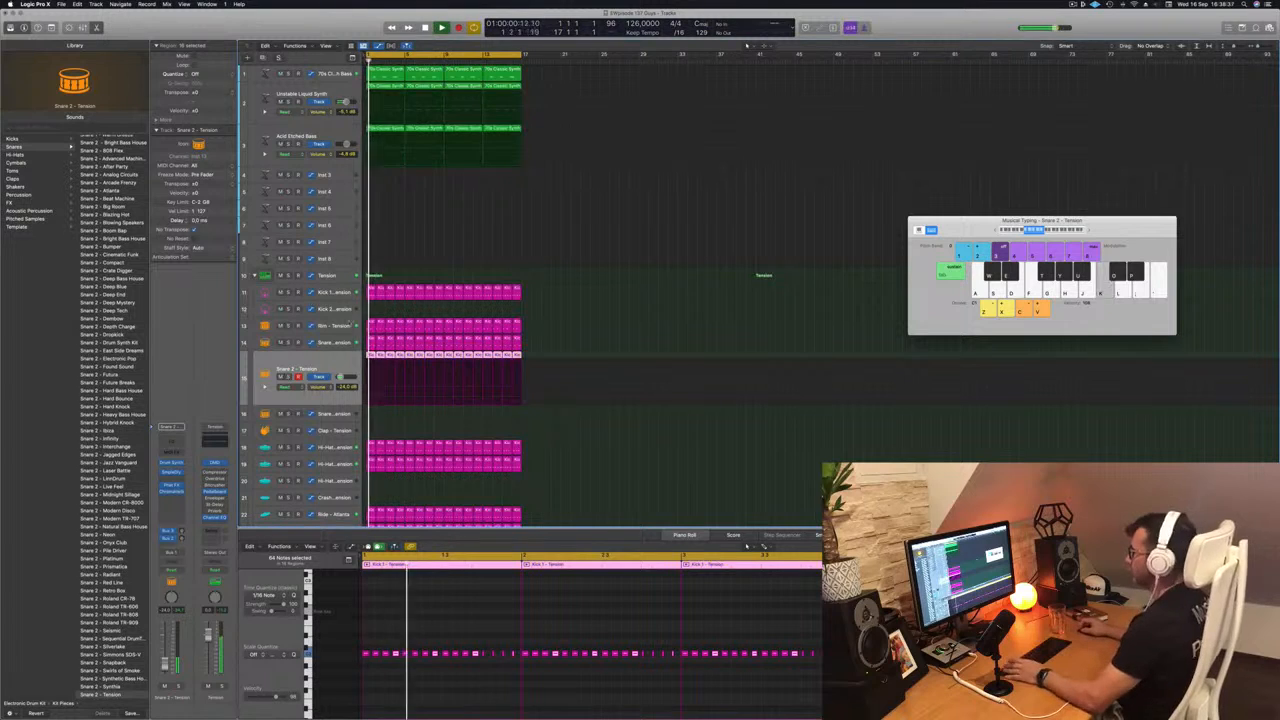
pyautogui.moveTo(341, 377); pyautogui.dragTo(339, 377)
pyautogui.scroll(1, 394, 235)
pyautogui.scroll(-1, 394, 235)
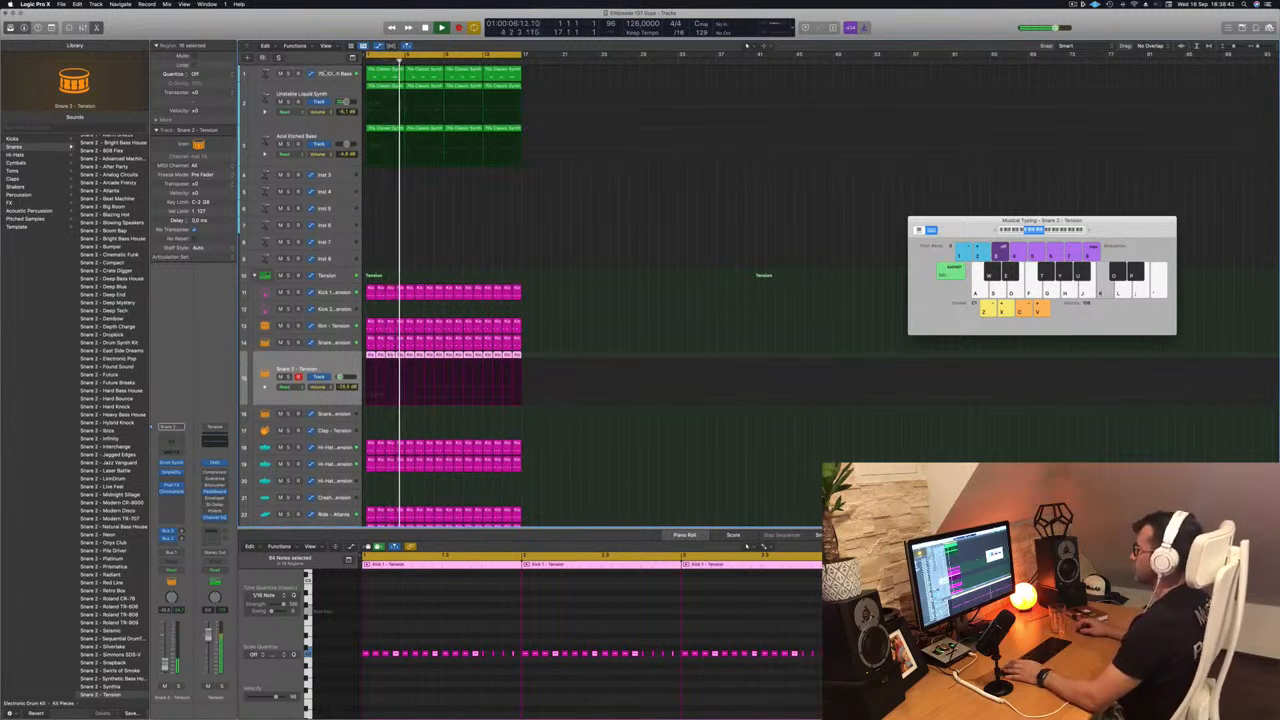
# - Slightly raise the 70s Classic Synth Bass volume and set the Unstable Liquid Synth track to -3.3 dB
pyautogui.click(323, 74)
pyautogui.moveTo(166, 659); pyautogui.dragTo(165, 654)
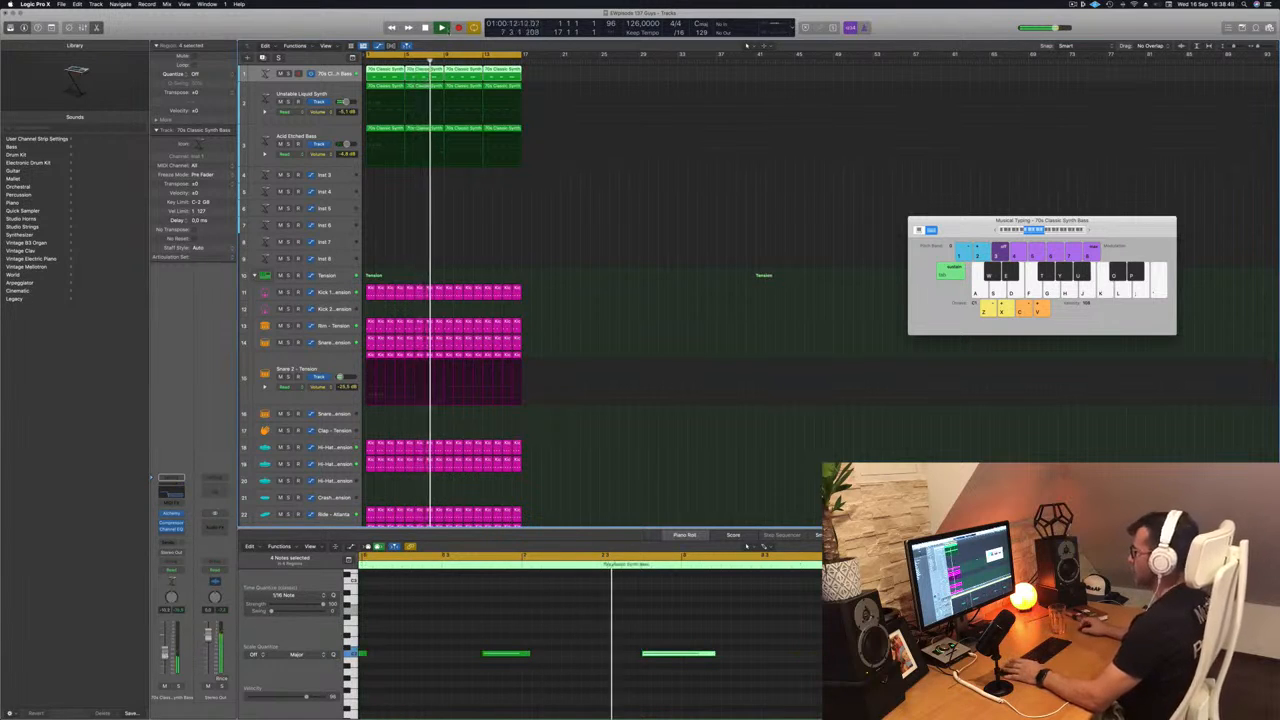
pyautogui.click(287, 102)
pyautogui.click(289, 103)
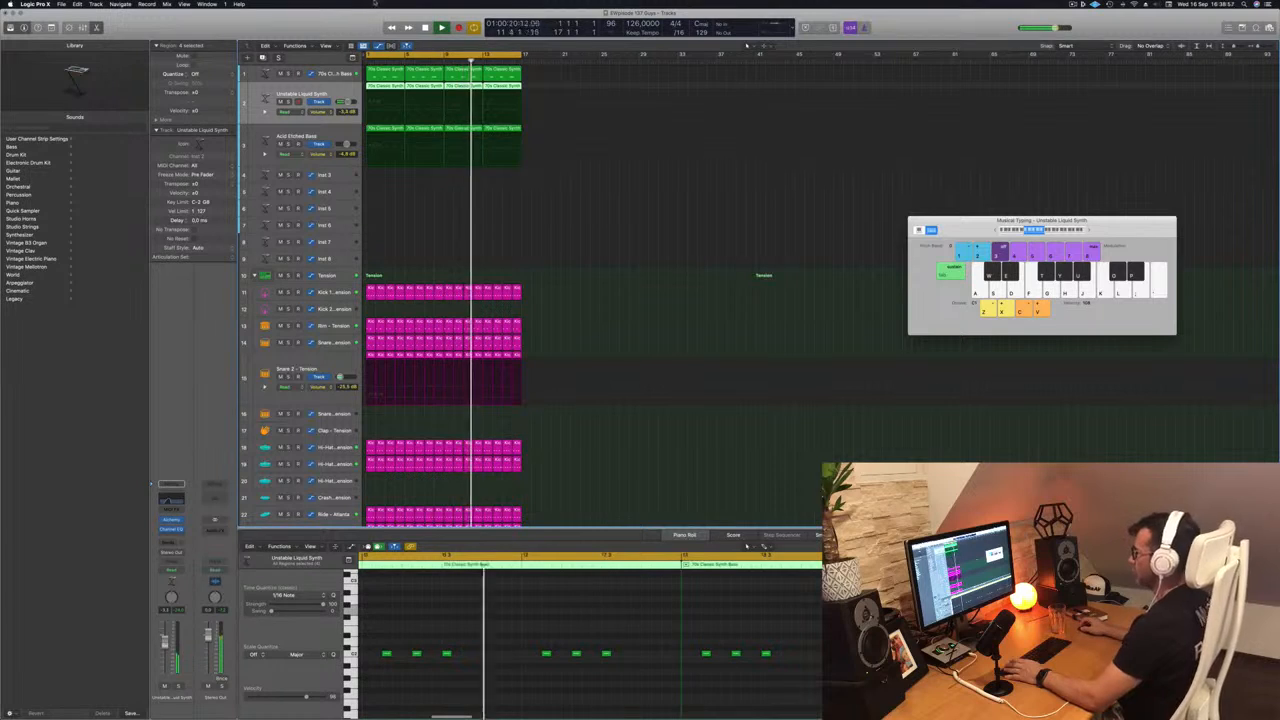
# - Raise the Acid Etched Bass track's volume to -3.2 dB and audition it from the beginning
pyautogui.press('Down')
pyautogui.press('Return')
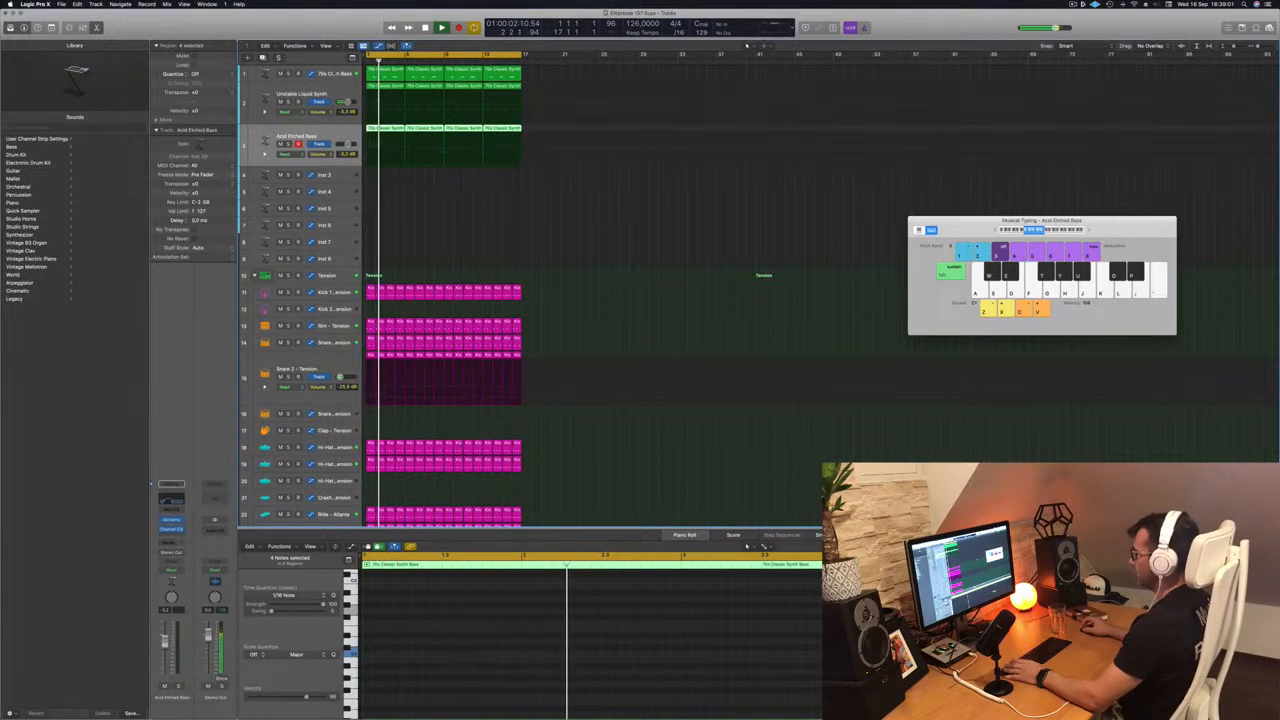
pyautogui.click(531, 229)
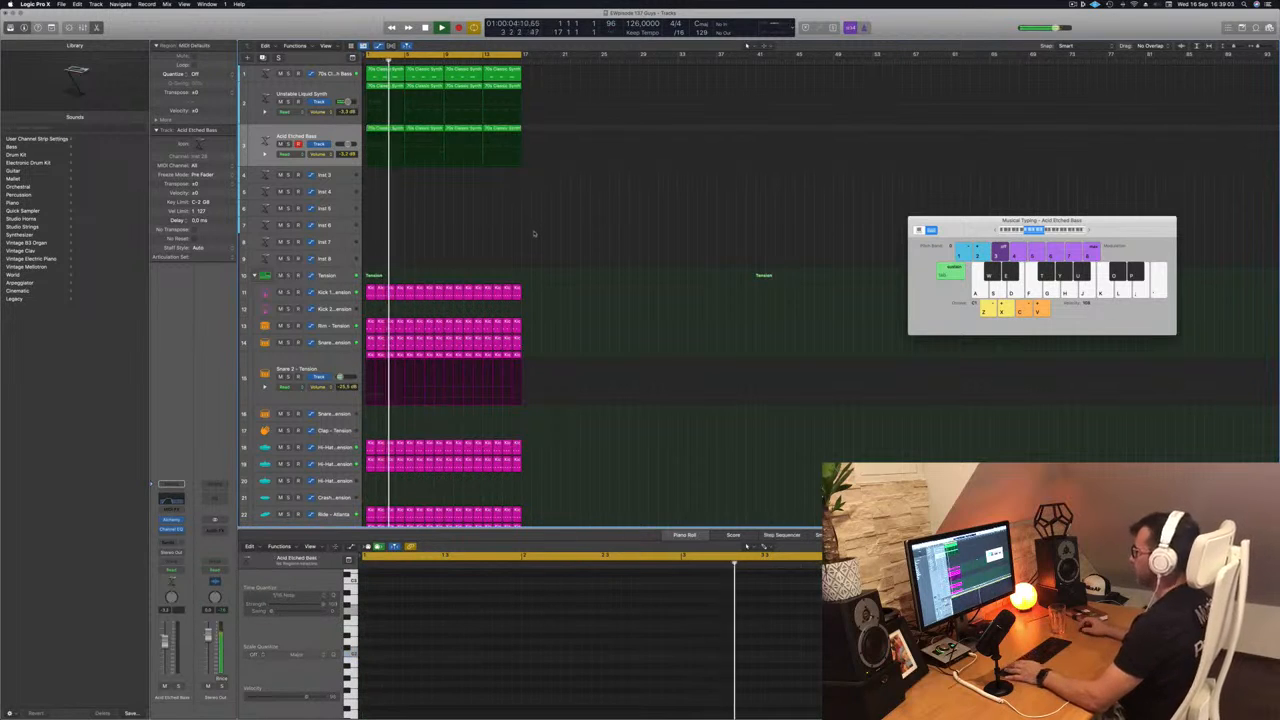
pyautogui.click(332, 133)
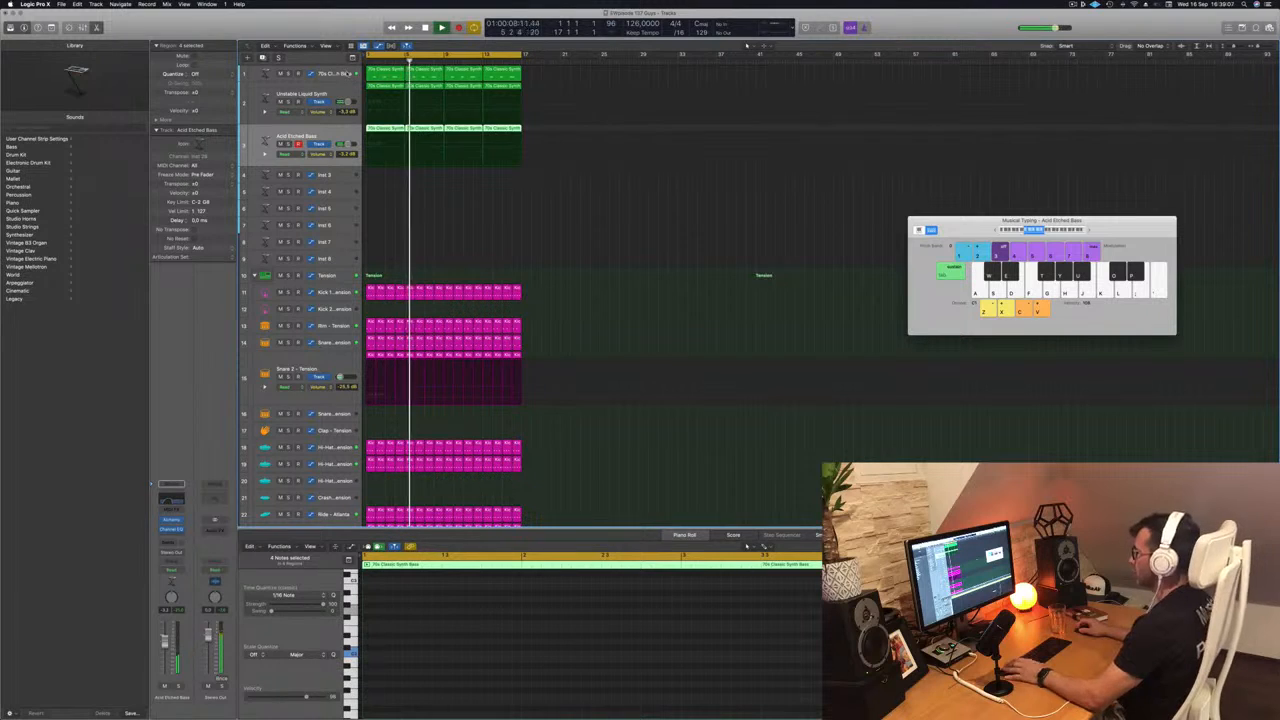
# - Stop playback, copy the first 70s Classic Synth Bass region onto the Inst 3 track and select its first note
pyautogui.press('space')
pyautogui.click(390, 72)
pyautogui.moveTo(390, 72); pyautogui.dragTo(388, 178)
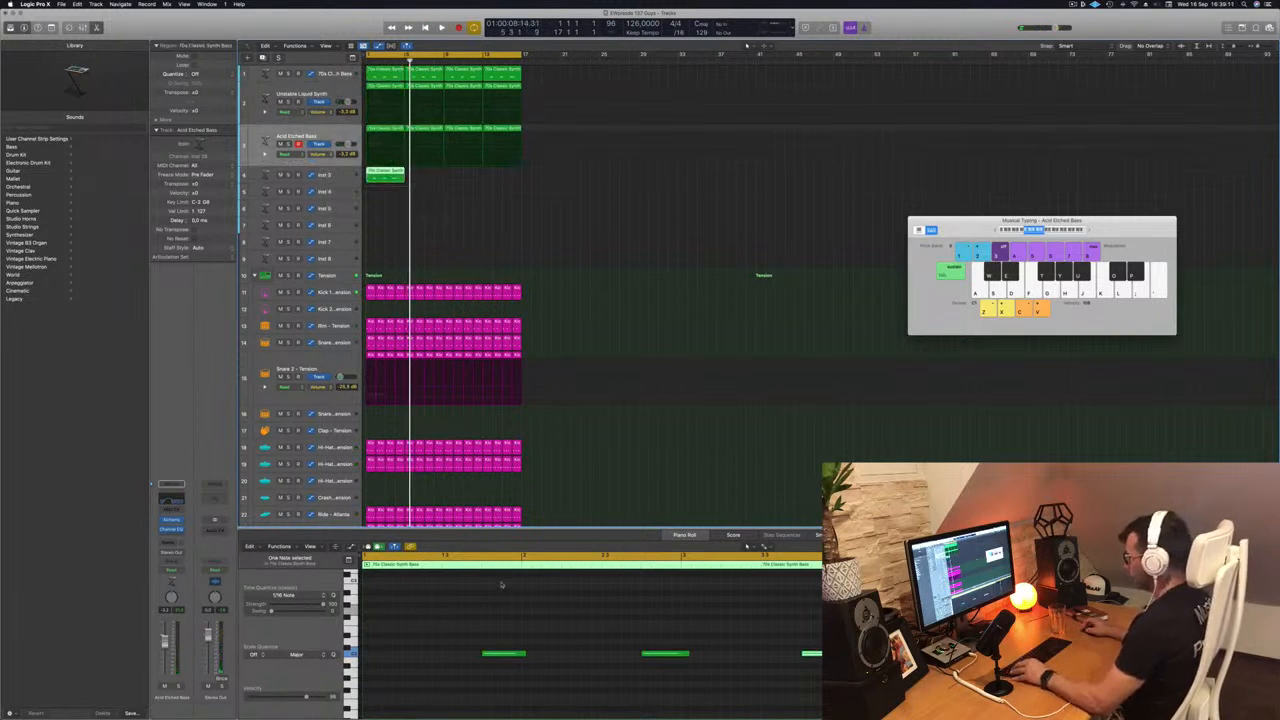
pyautogui.moveTo(488, 625); pyautogui.dragTo(534, 678)
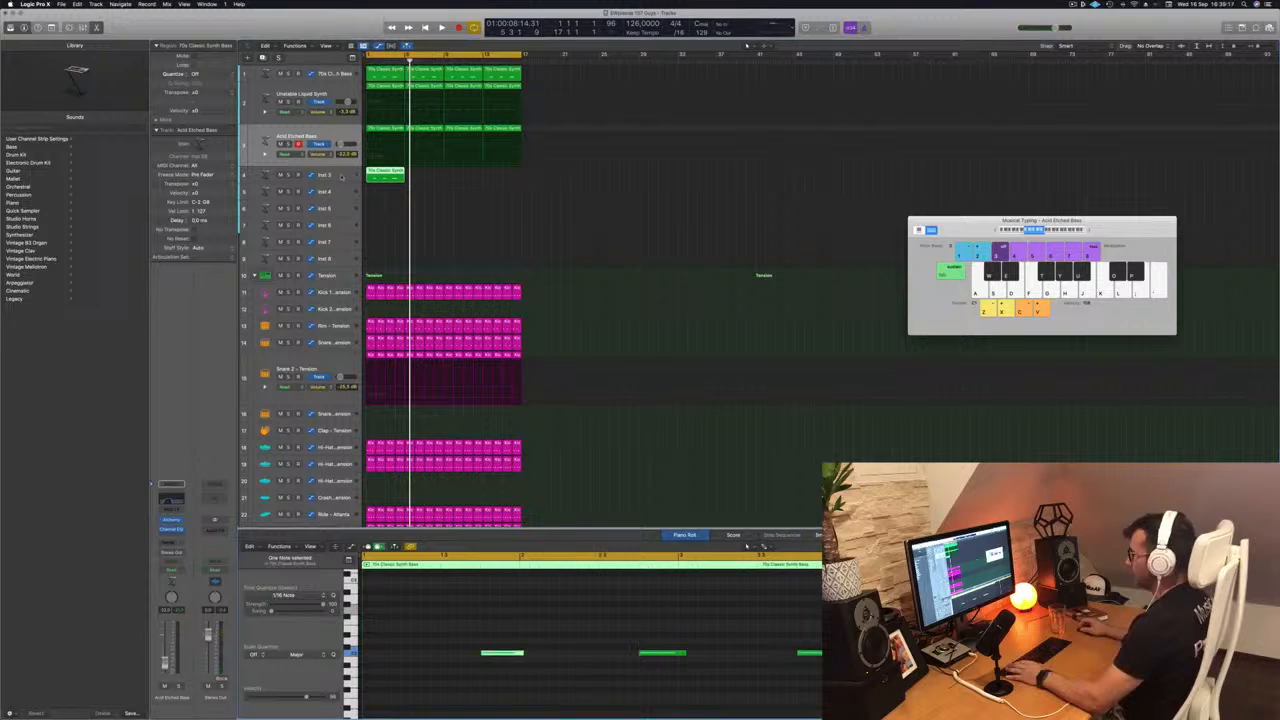
# - Set the Acid Etched Bass volume to about -4.8 dB and audition the mix with the Inst 3 track muted
pyautogui.click(343, 136)
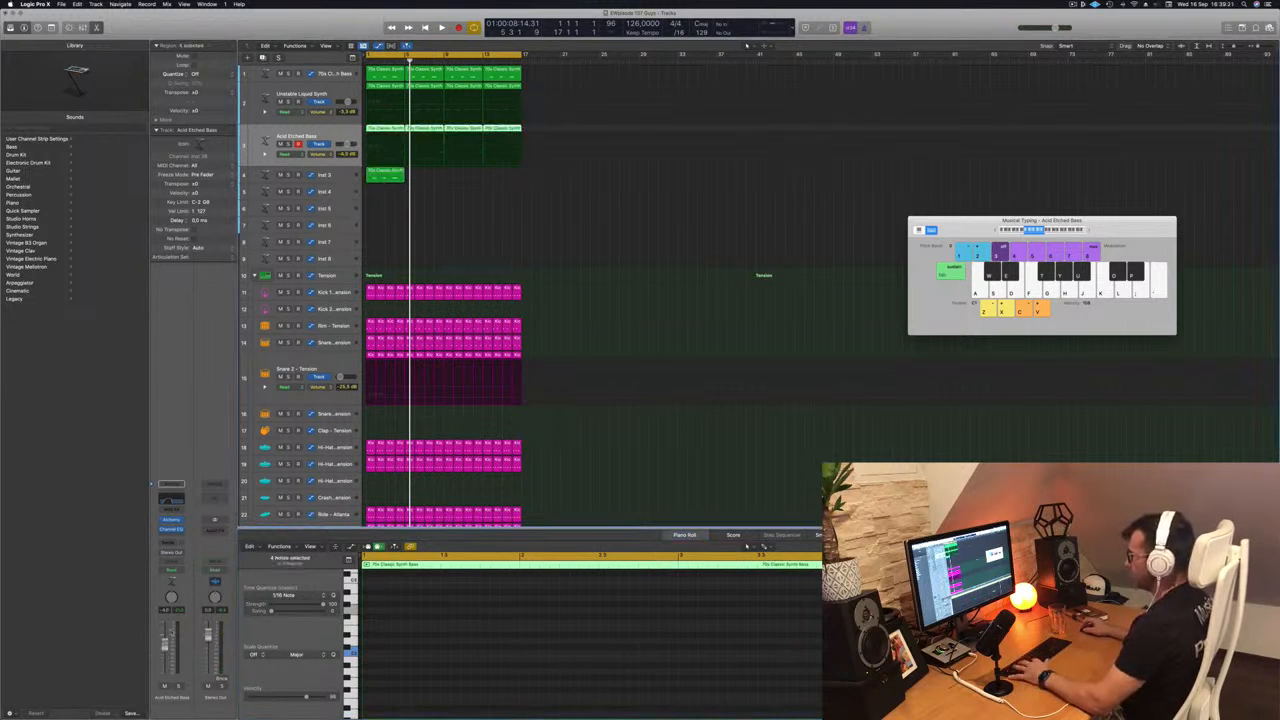
pyautogui.press('space')
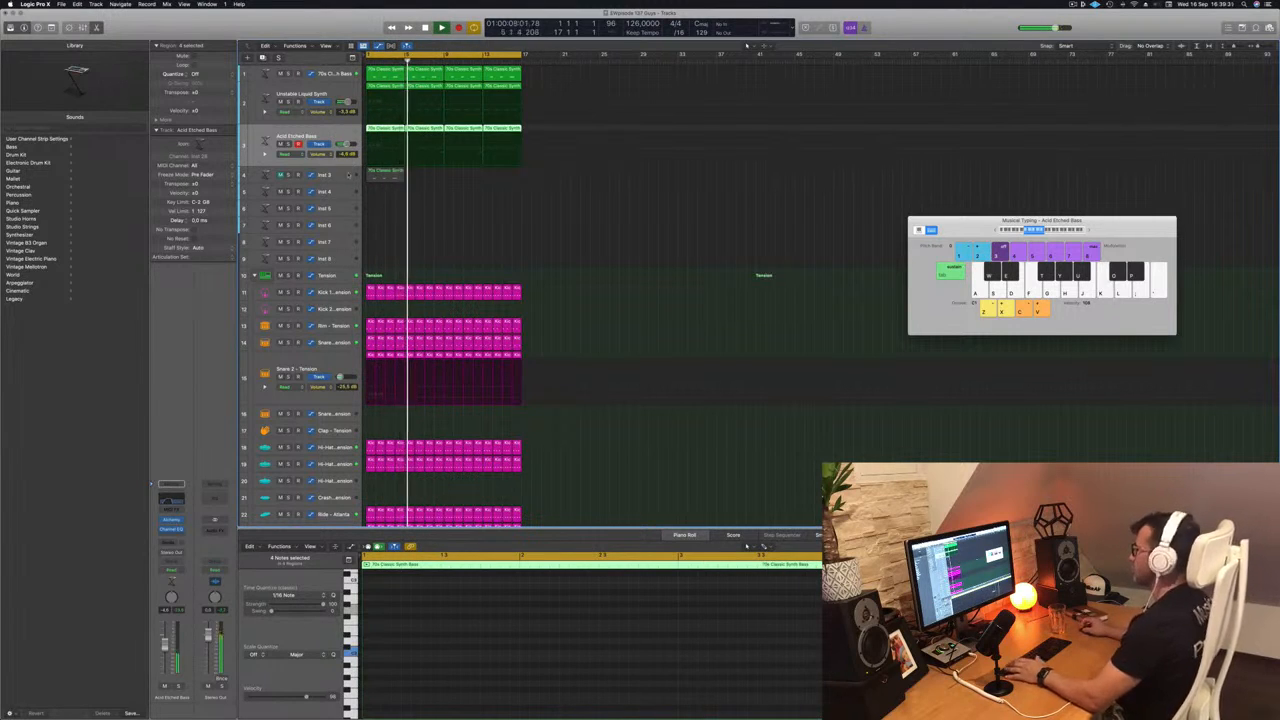
# - Reduce the Inst 3 region to one note sustained across its full length and duplicate that note an octave higher
pyautogui.click(377, 174)
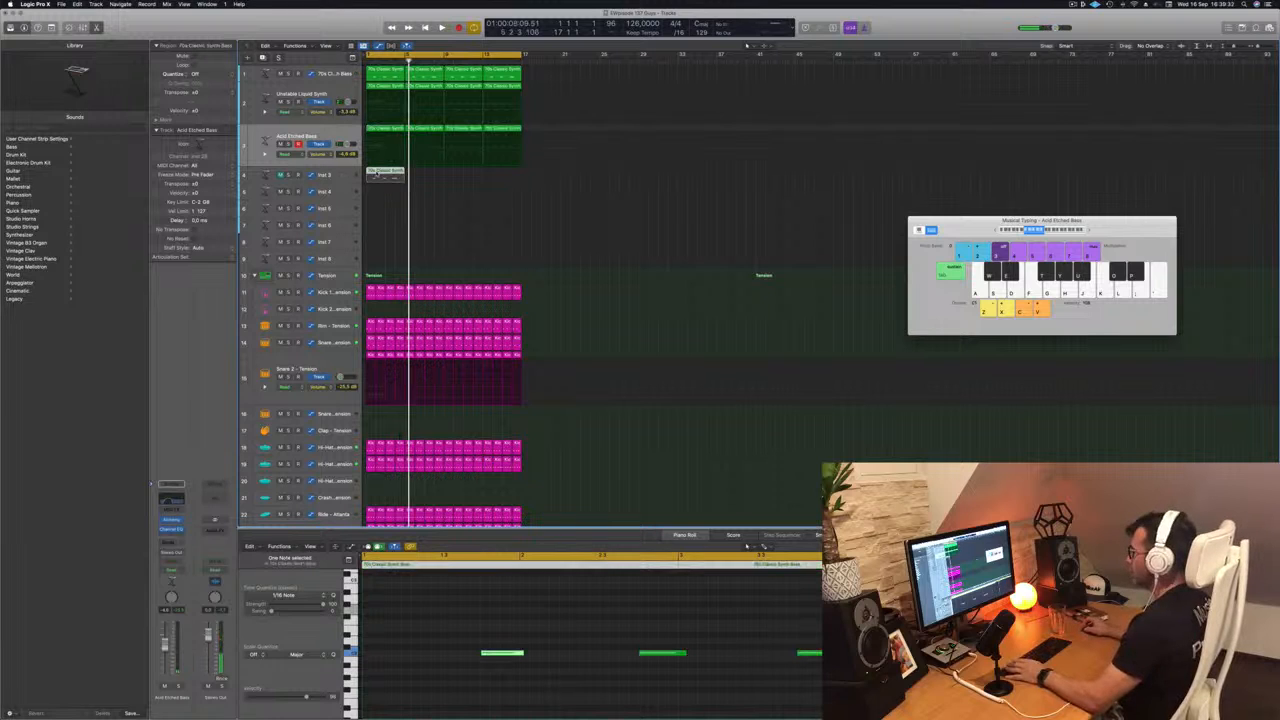
pyautogui.moveTo(780, 674); pyautogui.dragTo(604, 634)
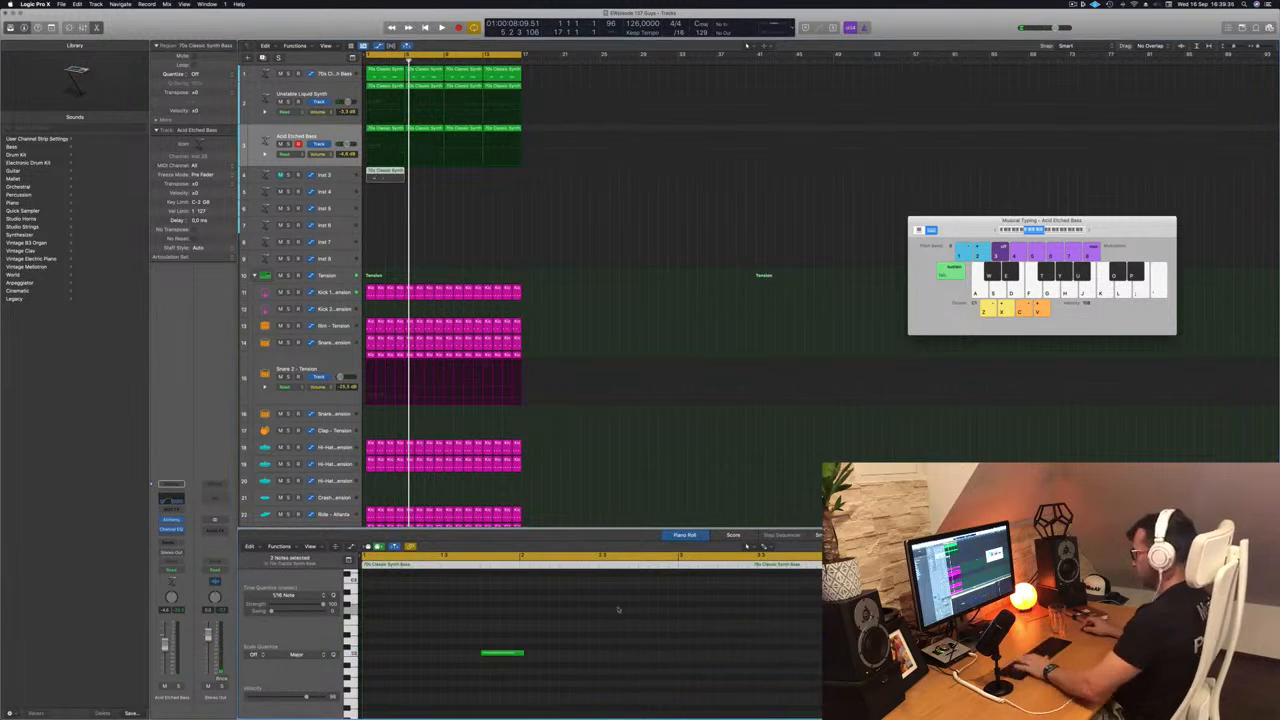
pyautogui.moveTo(503, 653); pyautogui.dragTo(822, 653)
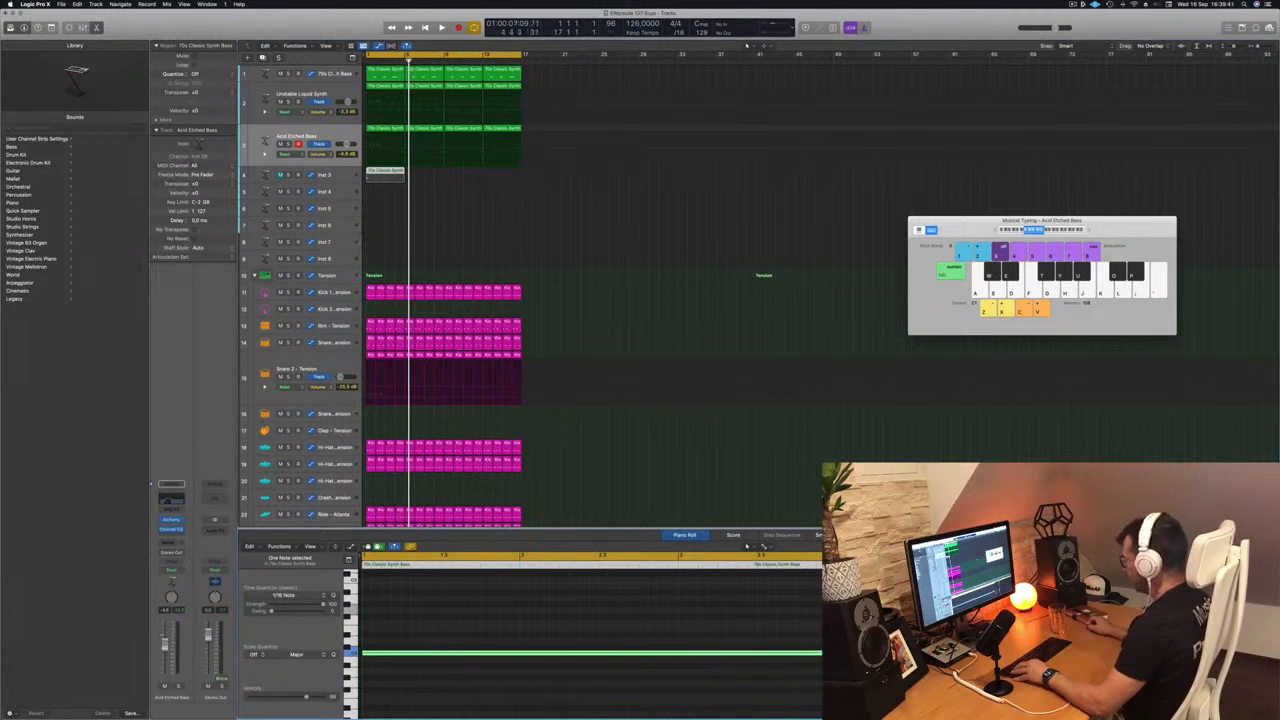
pyautogui.scroll(1, 388, 651)
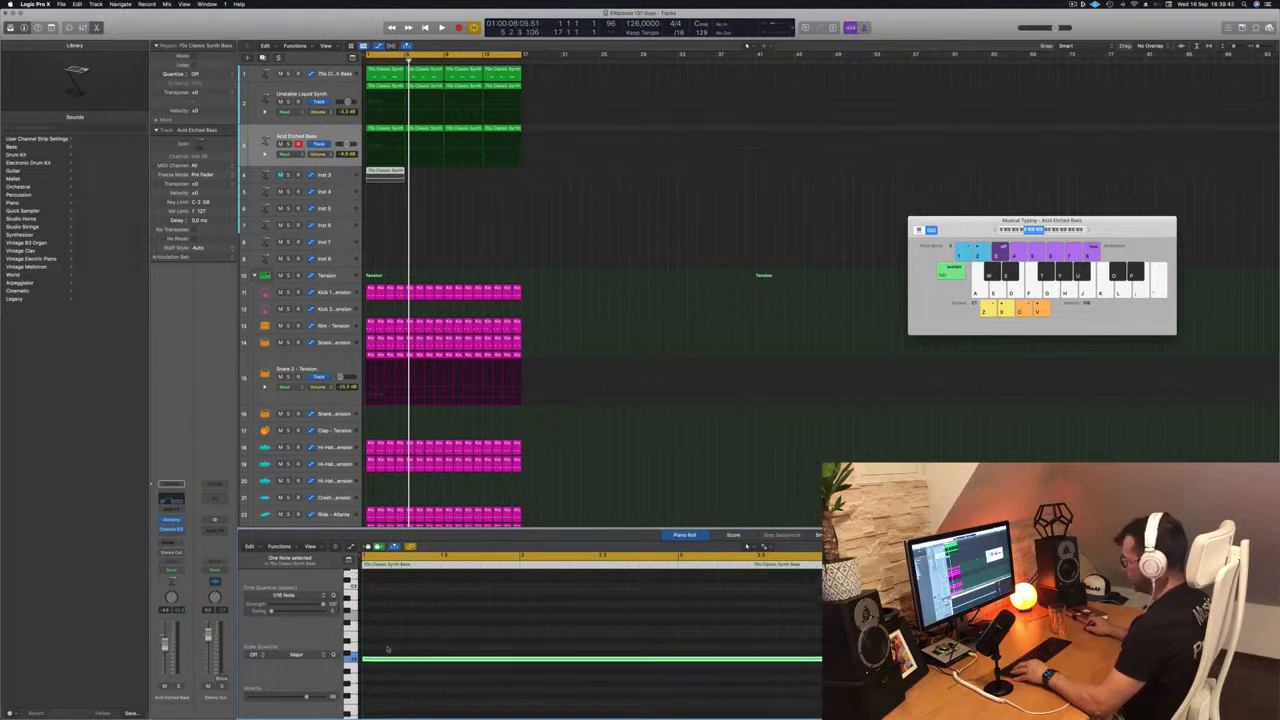
pyautogui.moveTo(386, 661); pyautogui.dragTo(400, 586)
# - Unmute the Inst 3 track, add an Arpeggiator MIDI effect to it and audition the result
pyautogui.press('space')
pyautogui.click(282, 175)
pyautogui.click(342, 173)
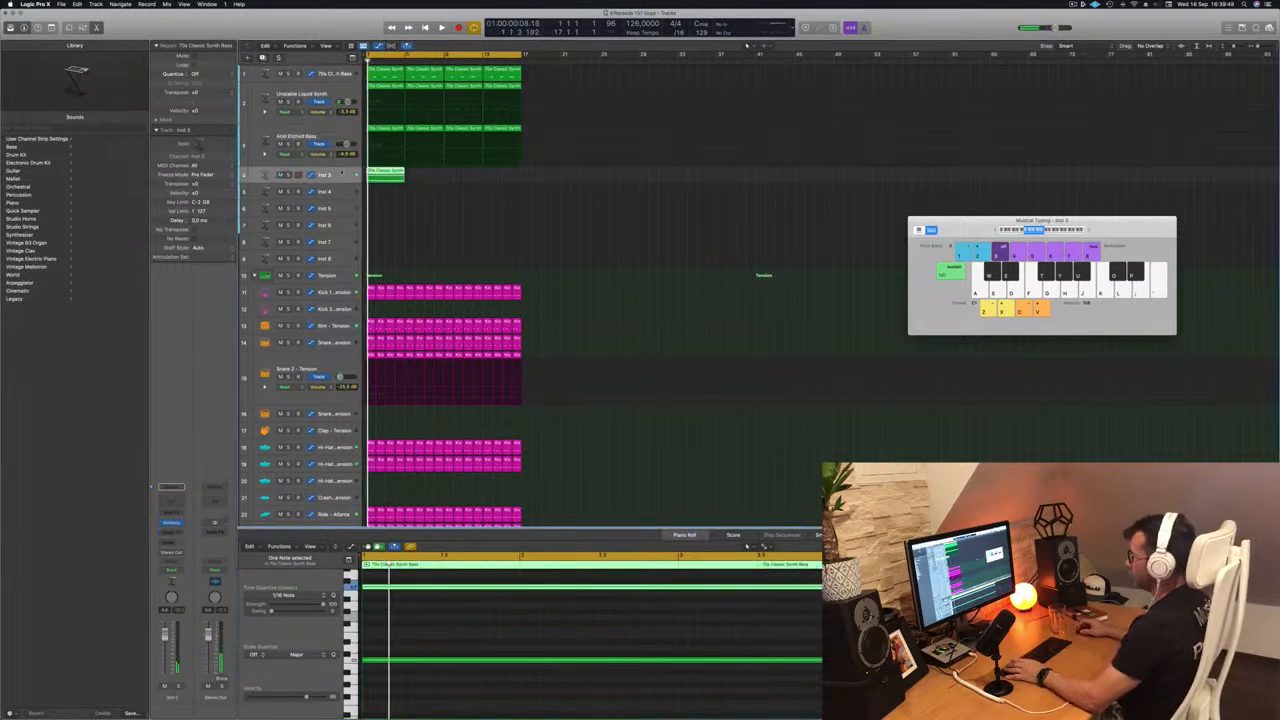
pyautogui.click(178, 512)
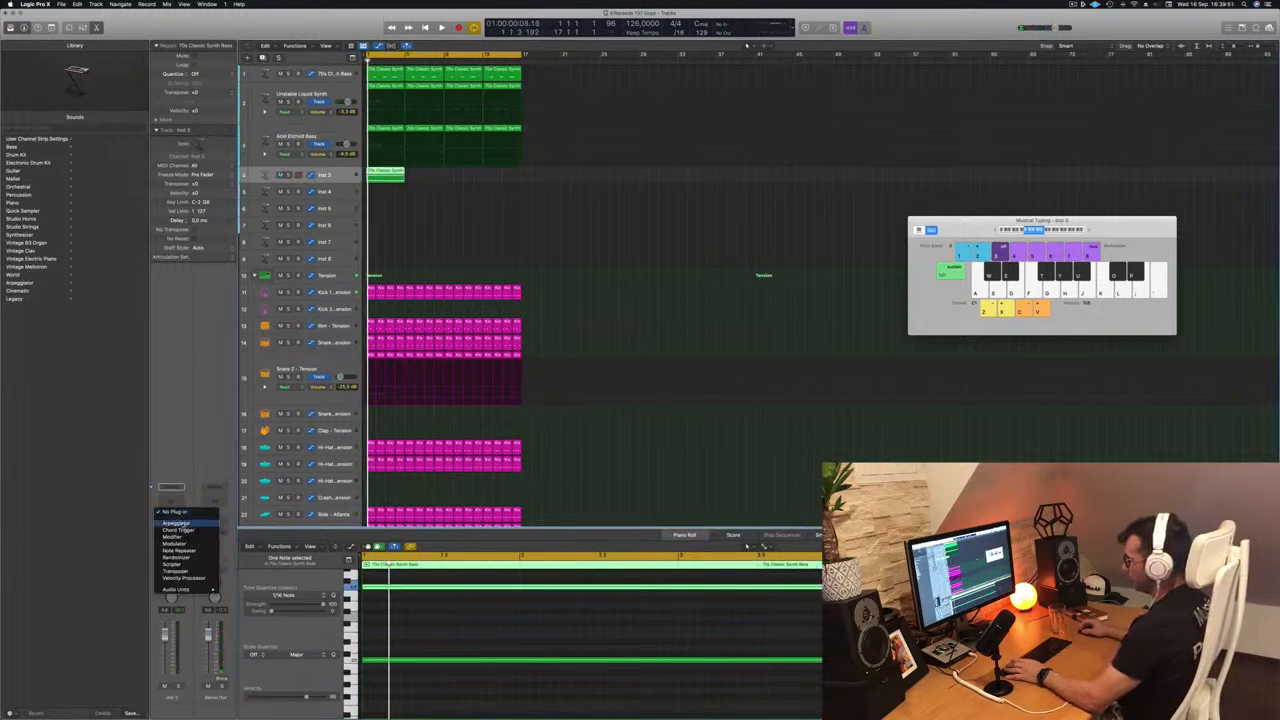
pyautogui.click(176, 523)
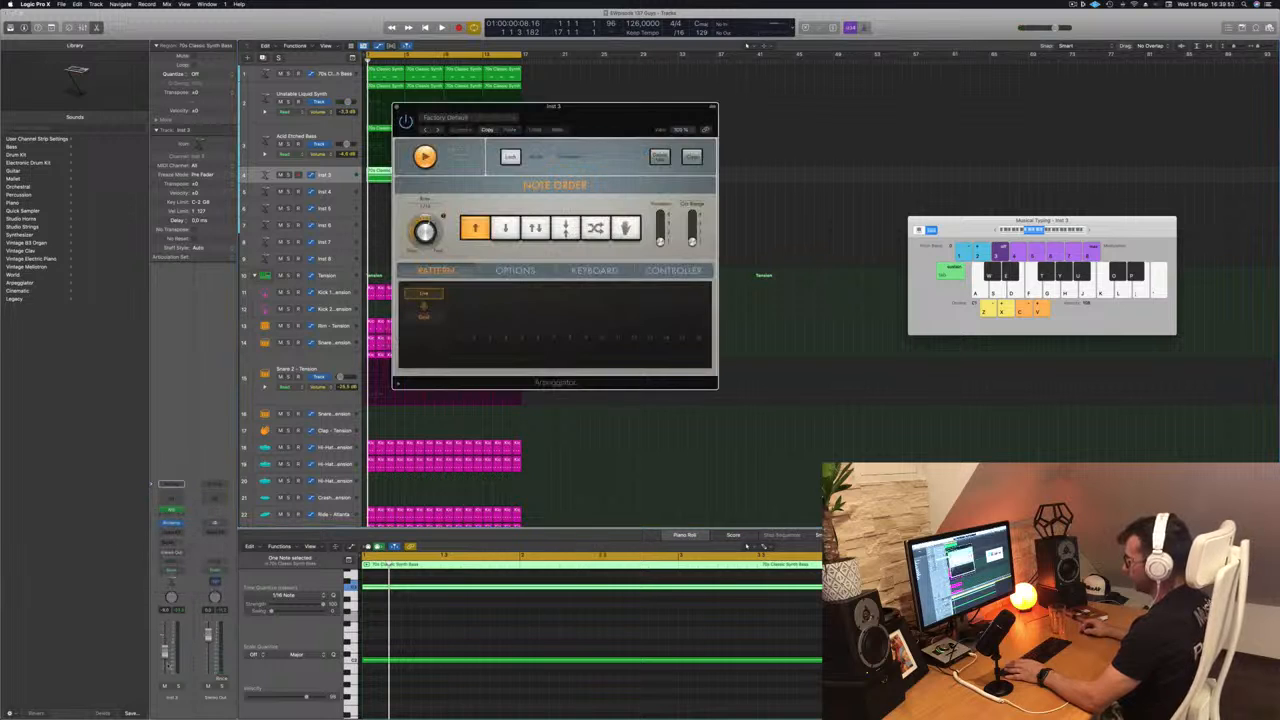
pyautogui.press('space')
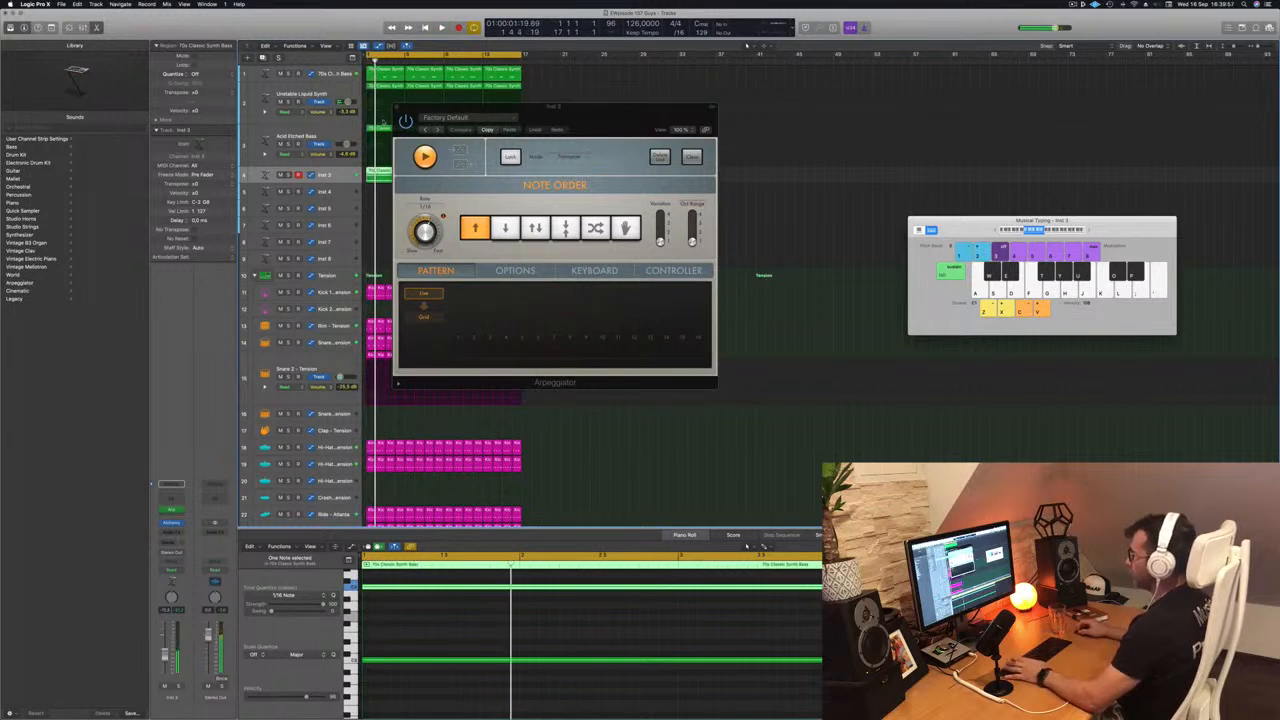
# - Load the Noisy Definition preset from Alchemy's Arpeggiated category on the Inst 3 track and move the plug-in windows aside
pyautogui.click(172, 523)
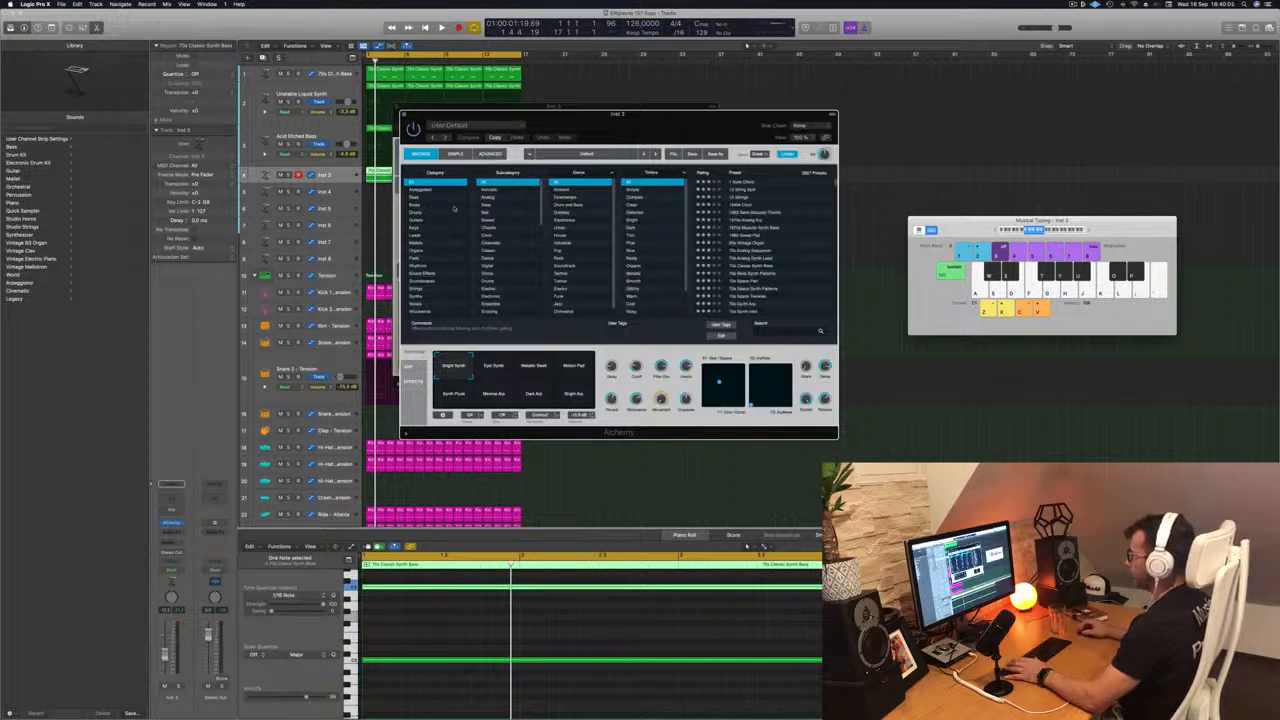
pyautogui.click(421, 190)
pyautogui.scroll(-15, 750, 268)
pyautogui.click(742, 258)
pyautogui.moveTo(680, 115); pyautogui.dragTo(1039, 121)
pyautogui.moveTo(424, 108); pyautogui.dragTo(479, 107)
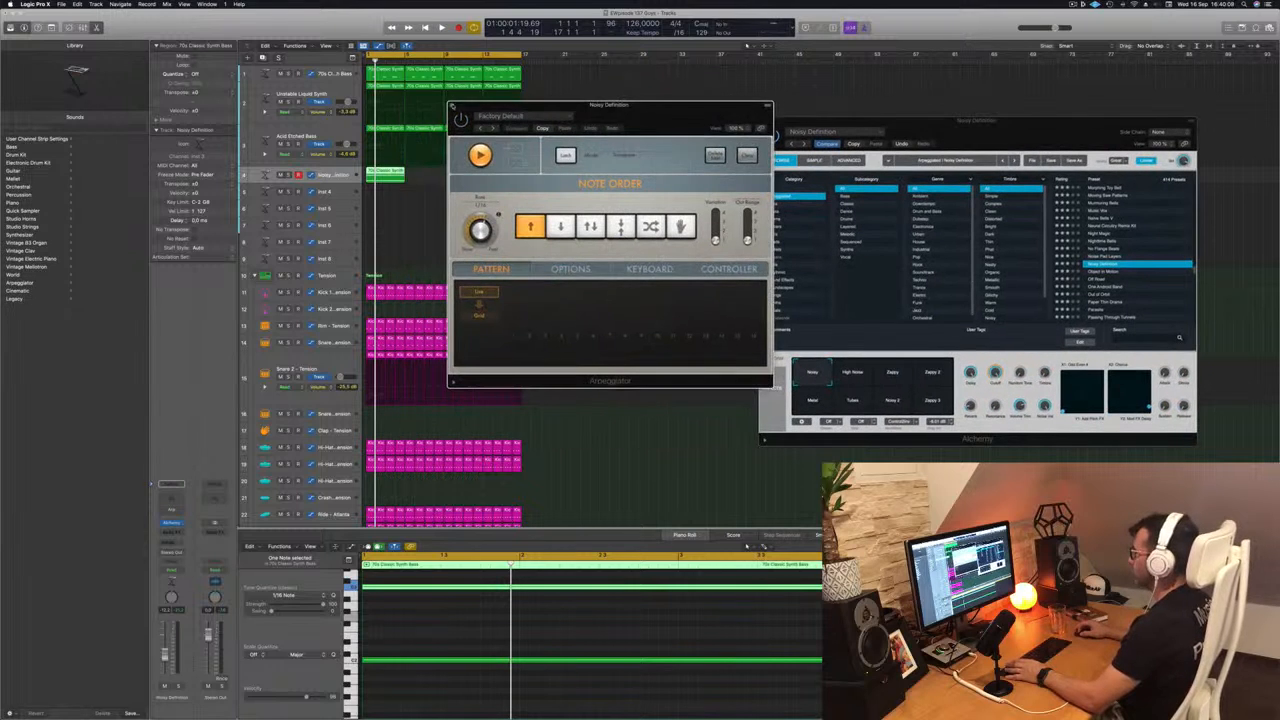
# - Close the Arpeggiator window, repeat the Noisy Definition region to fill 16 bars and audition it with the track enlarged
pyautogui.click(451, 107)
pyautogui.moveTo(382, 172); pyautogui.dragTo(469, 180)
pyautogui.moveTo(327, 183); pyautogui.dragTo(328, 205)
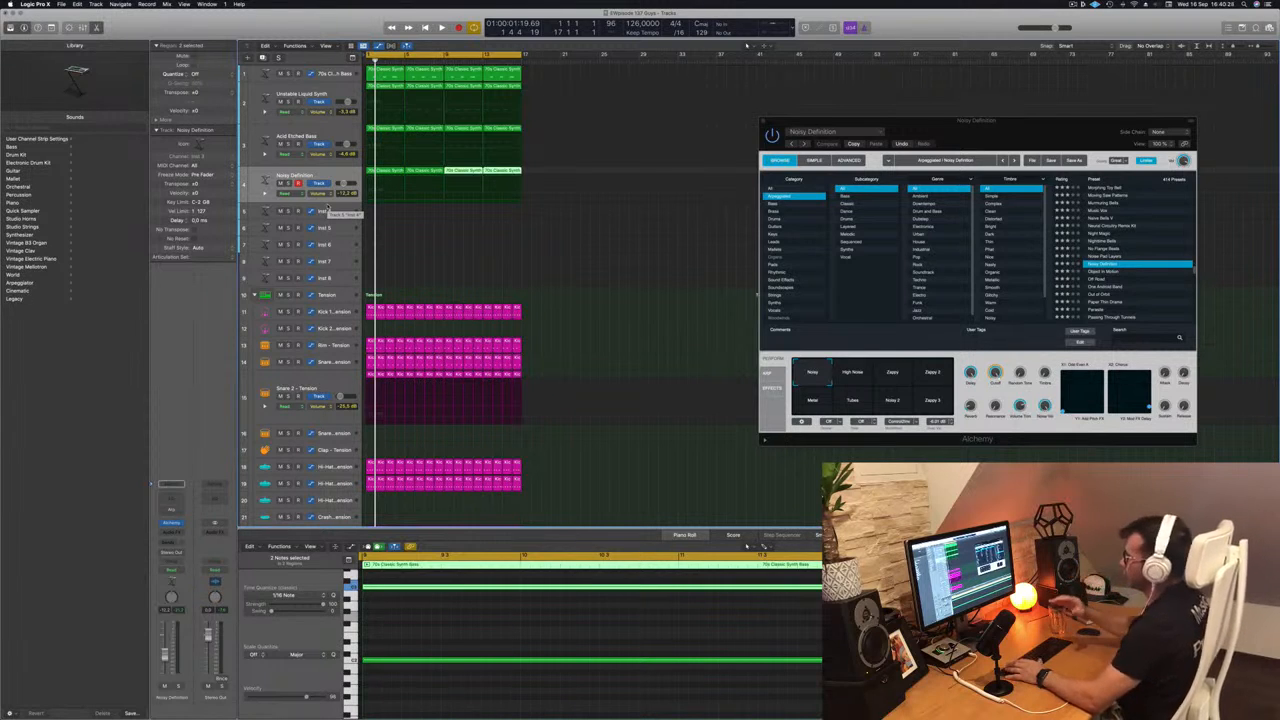
pyautogui.press('space')
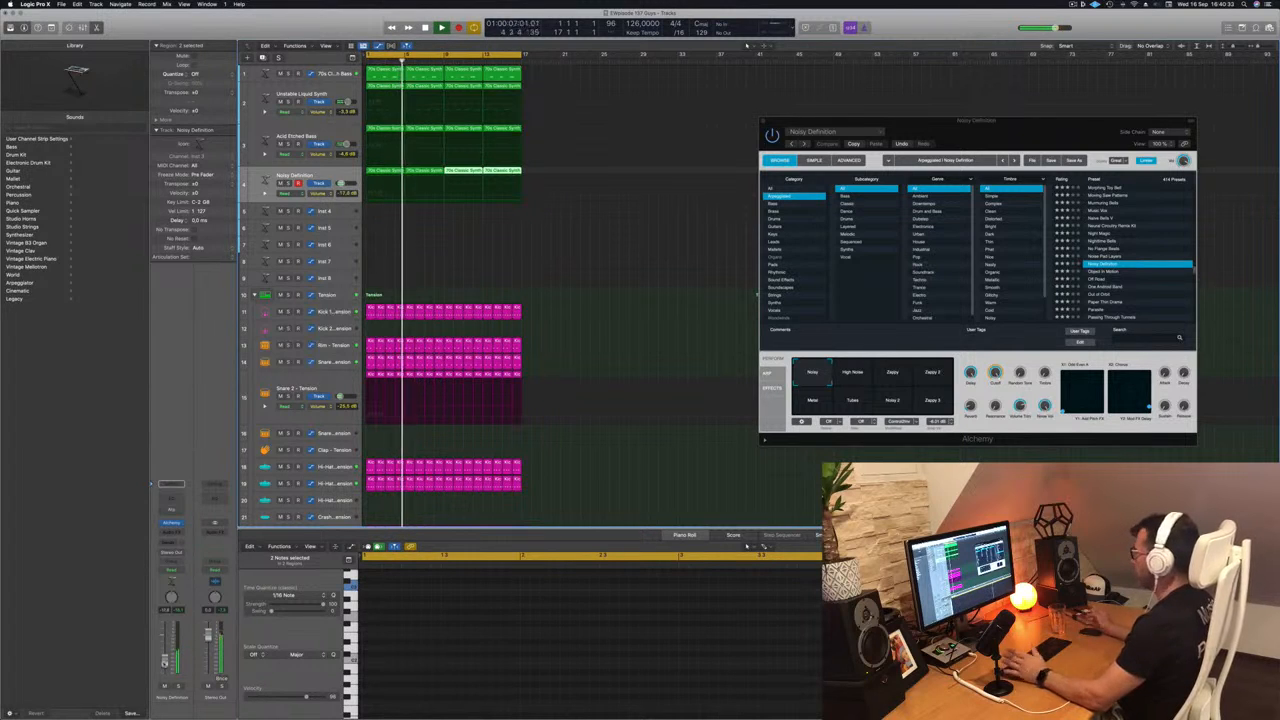
# - Audition Noisy Definition's performance snapshots in Alchemy, from Zappy through Metal and Tubes, and return to Noisy
pyautogui.moveTo(1035, 131); pyautogui.dragTo(844, 143)
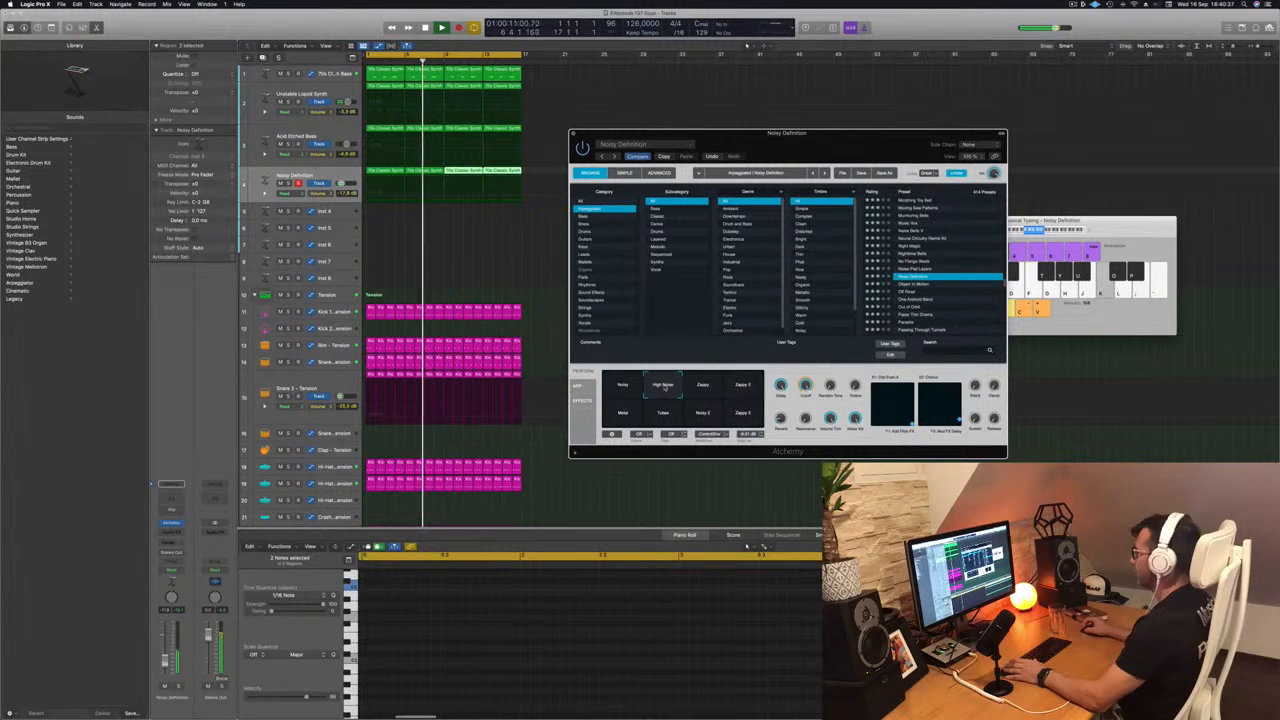
pyautogui.click(703, 390)
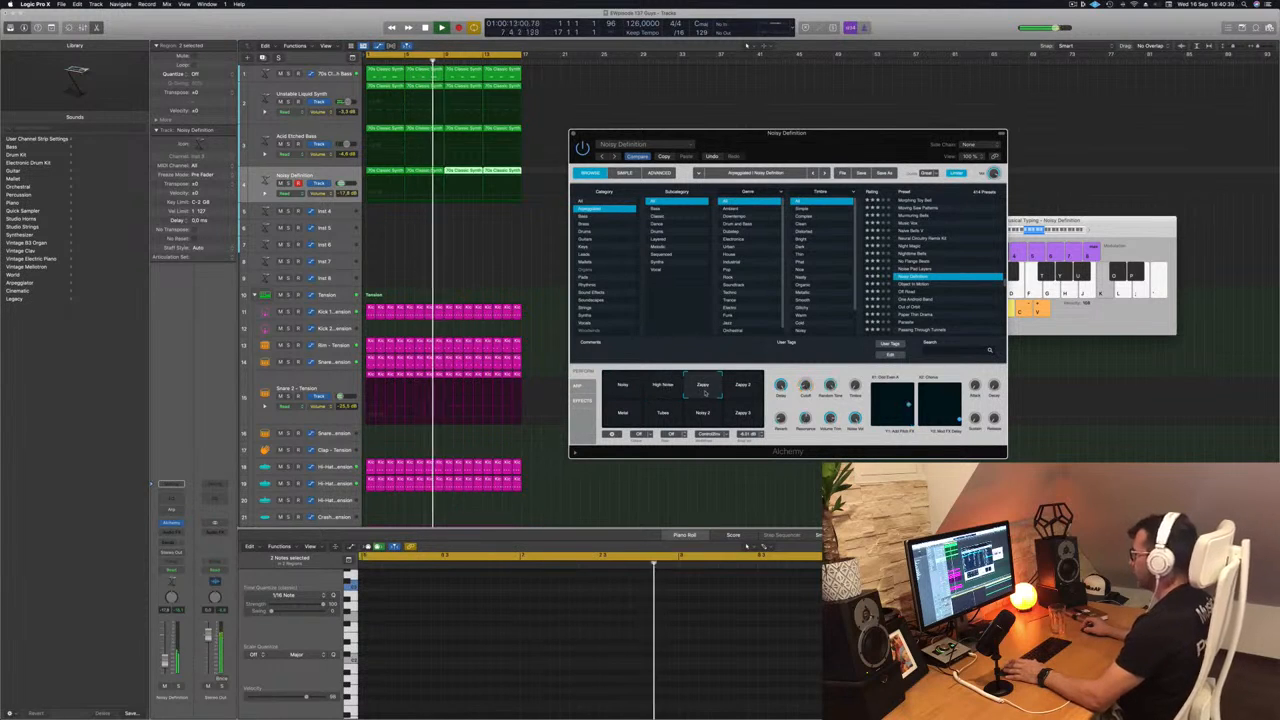
pyautogui.click(740, 393)
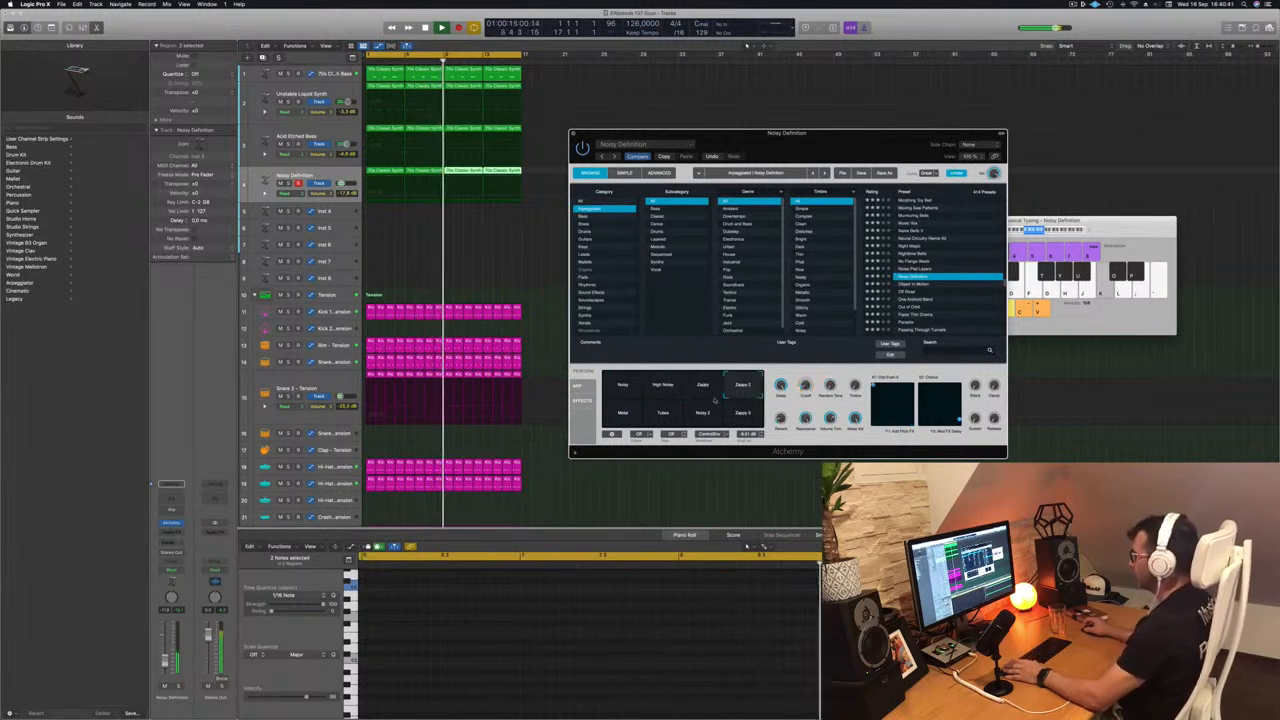
pyautogui.click(625, 416)
pyautogui.click(664, 416)
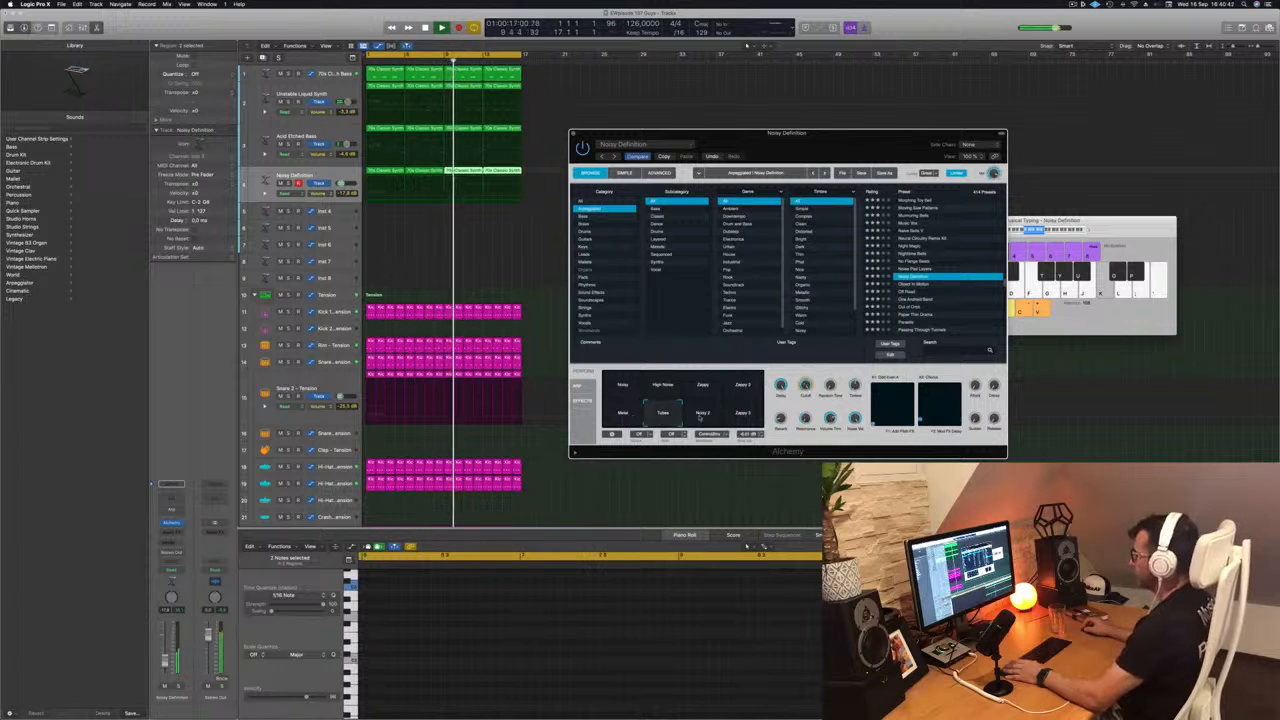
pyautogui.click(702, 415)
pyautogui.click(742, 414)
pyautogui.click(622, 384)
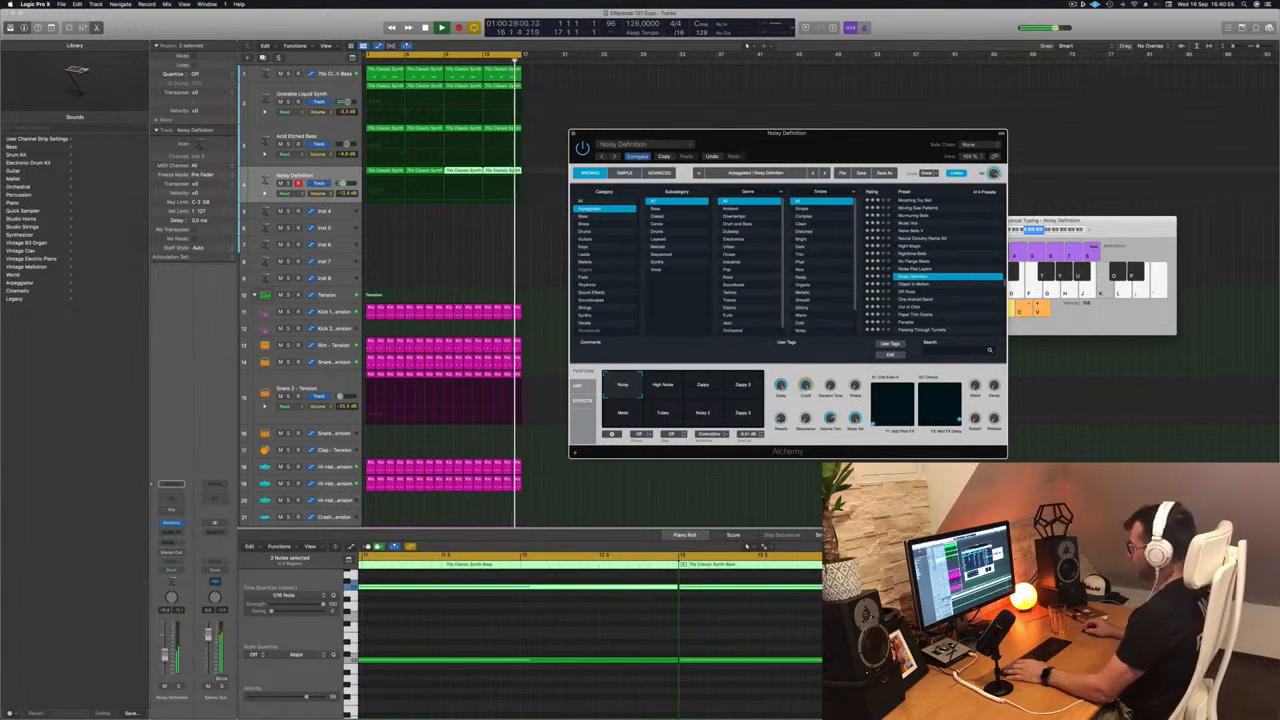
# - Lower the Noisy Definition track's volume to about -18.4 dB and inspect its region's notes during playback
pyautogui.click(165, 659)
pyautogui.press('space')
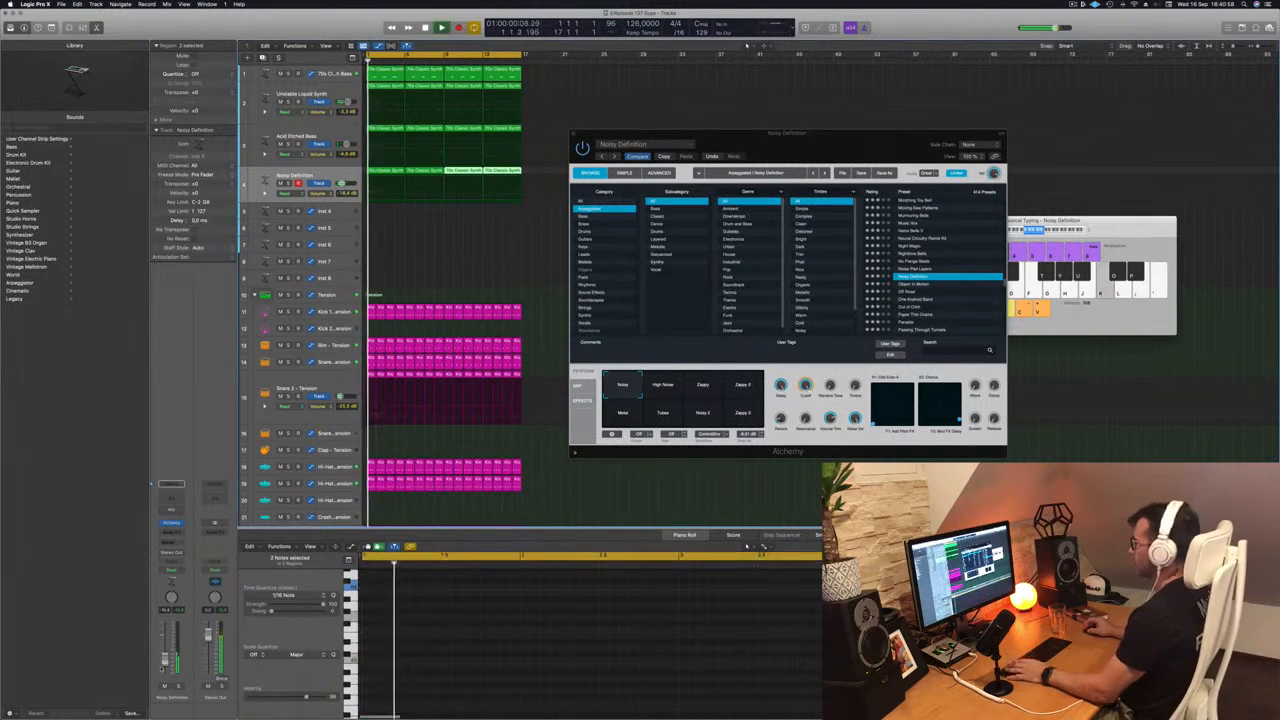
pyautogui.click(428, 220)
pyautogui.click(392, 174)
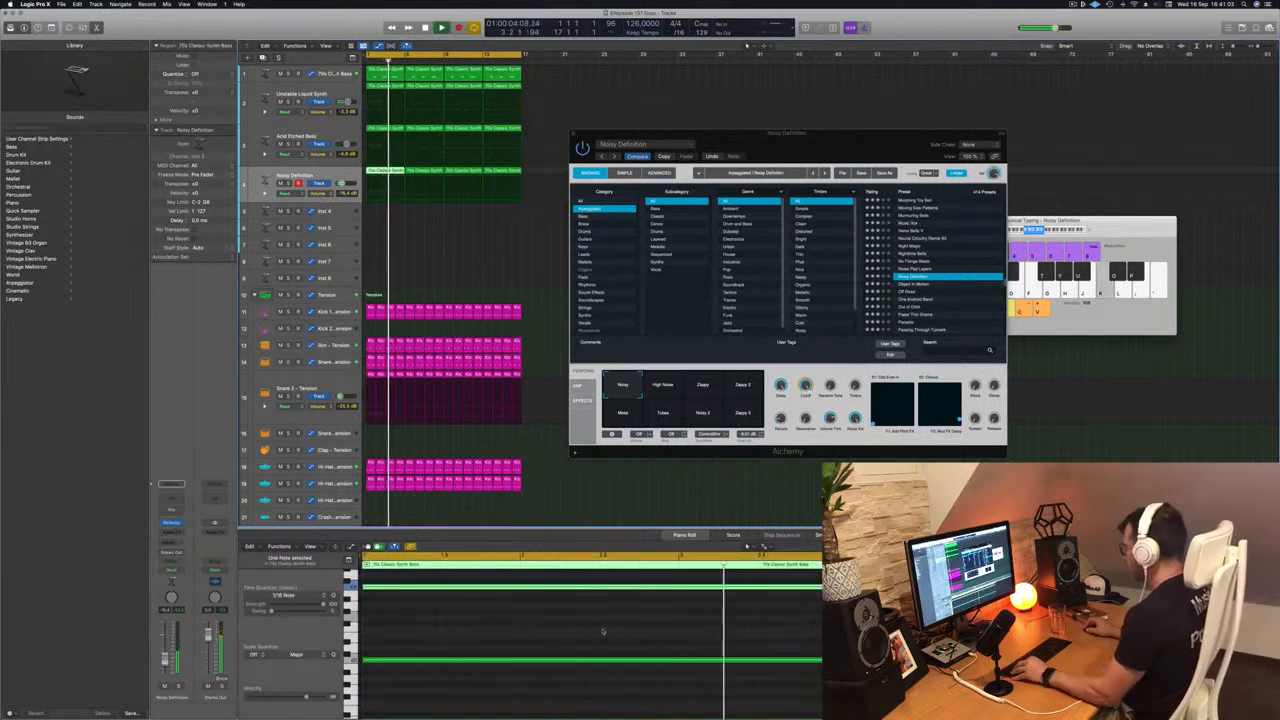
pyautogui.click(445, 250)
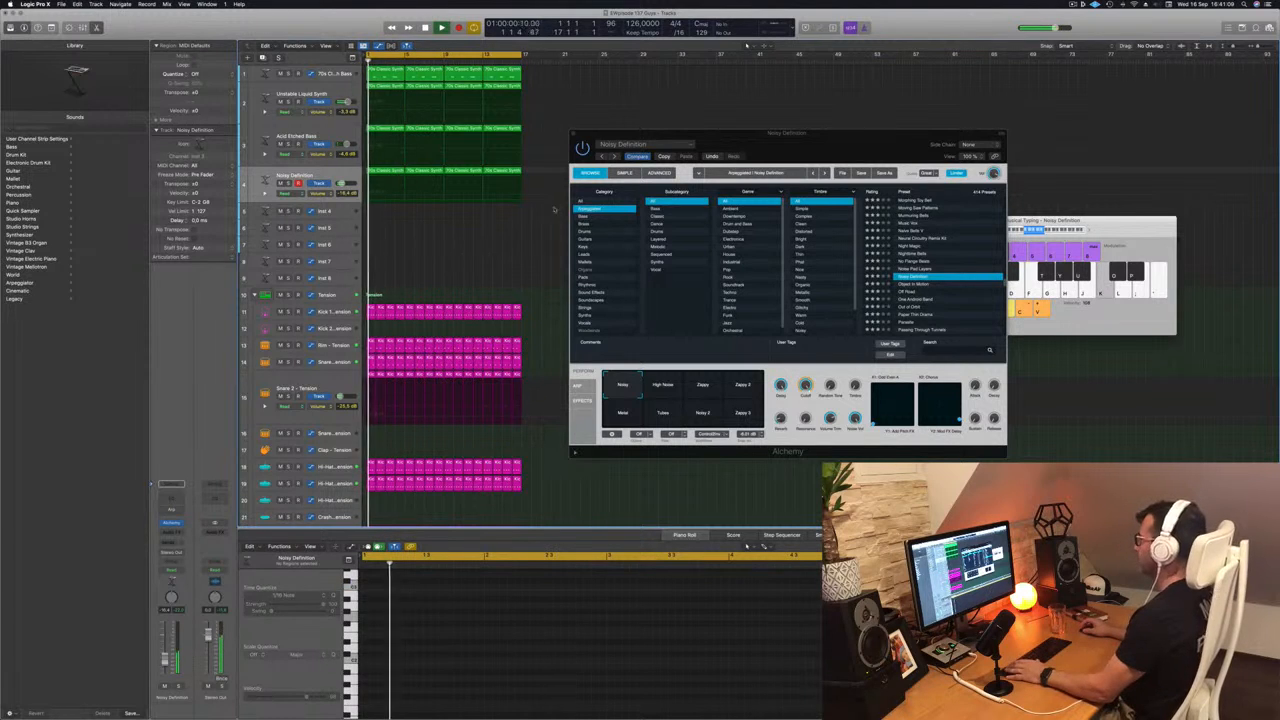
# - Load Alchemy's Object In Motion preset from the Arpeggiated category and audition the track soloed and in the mix
pyautogui.click(664, 157)
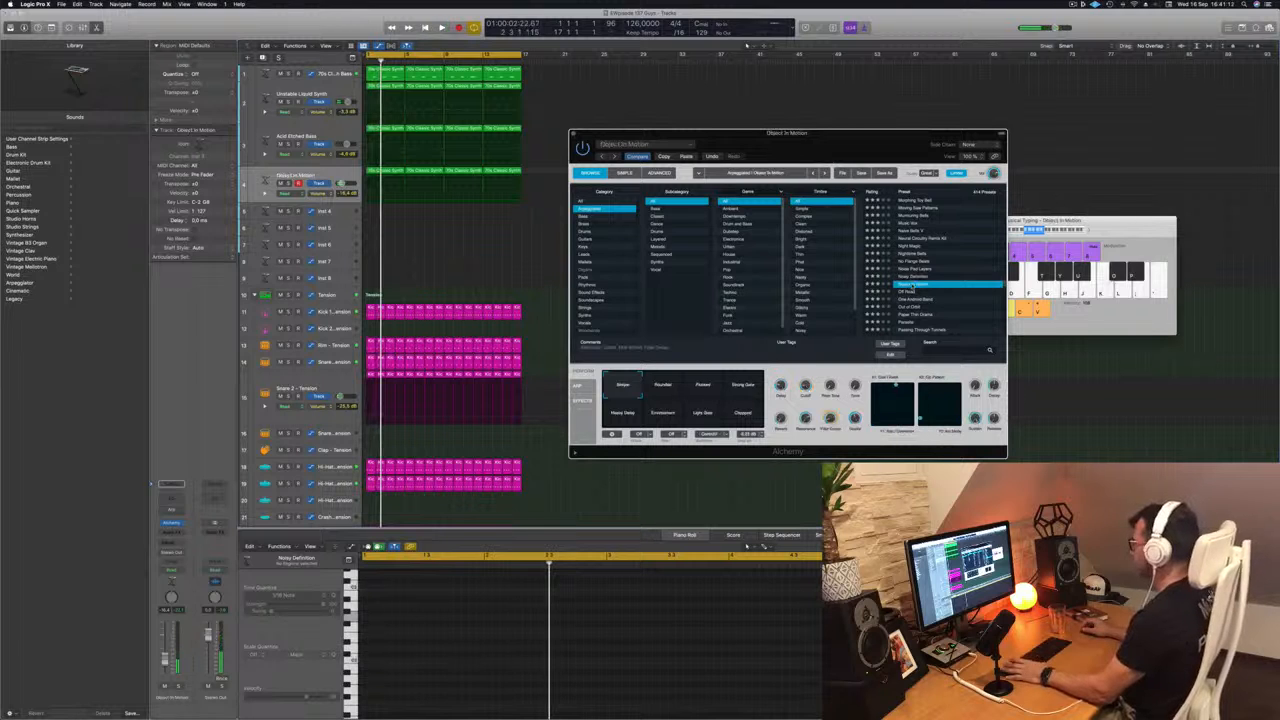
pyautogui.moveTo(845, 144); pyautogui.dragTo(844, 119)
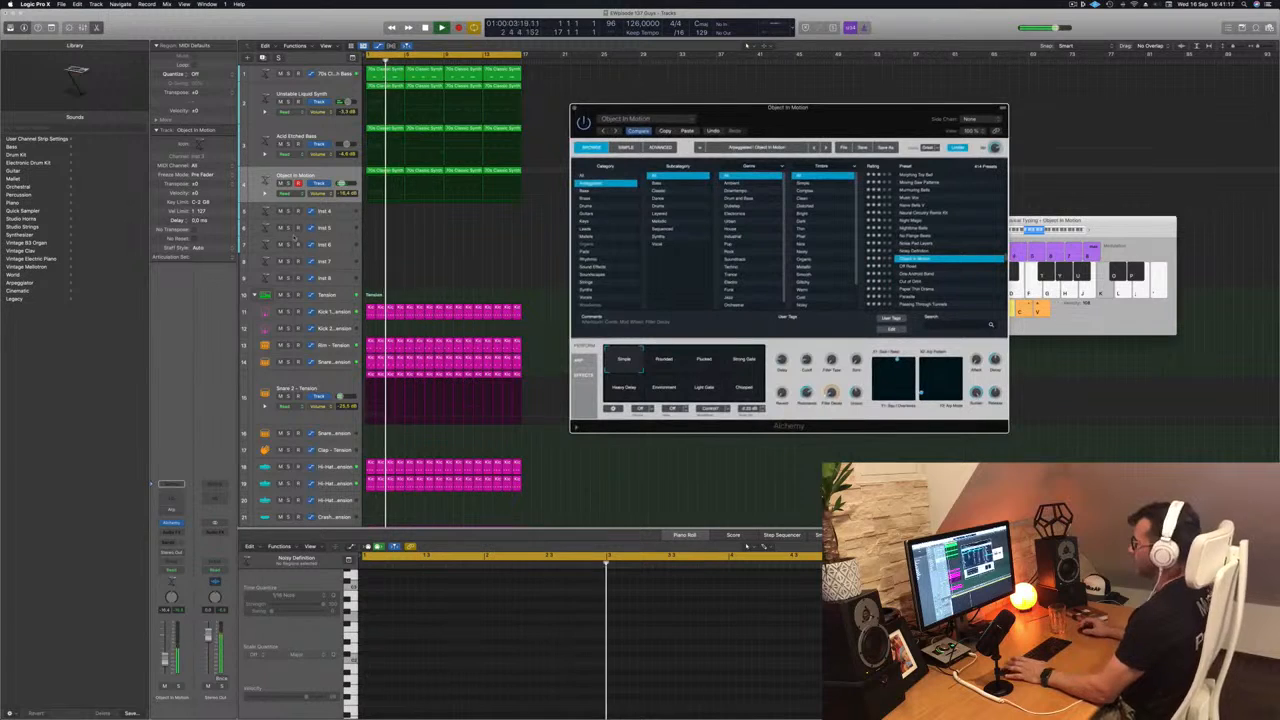
pyautogui.press('s')
pyautogui.click(289, 184)
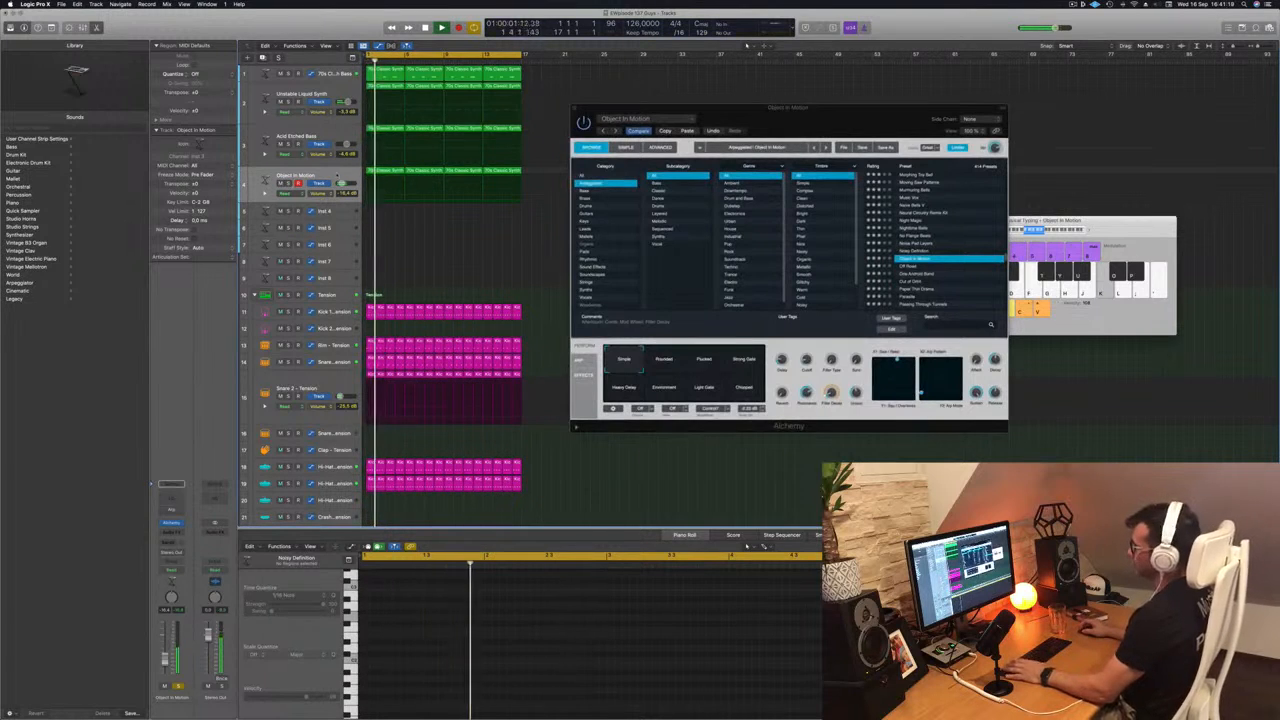
pyautogui.click(312, 176)
# - Compare Object In Motion's performance snapshots, including Simple, Rounded, Plucked and Strong Gate, while the arrangement plays
pyautogui.click(664, 360)
pyautogui.click(706, 362)
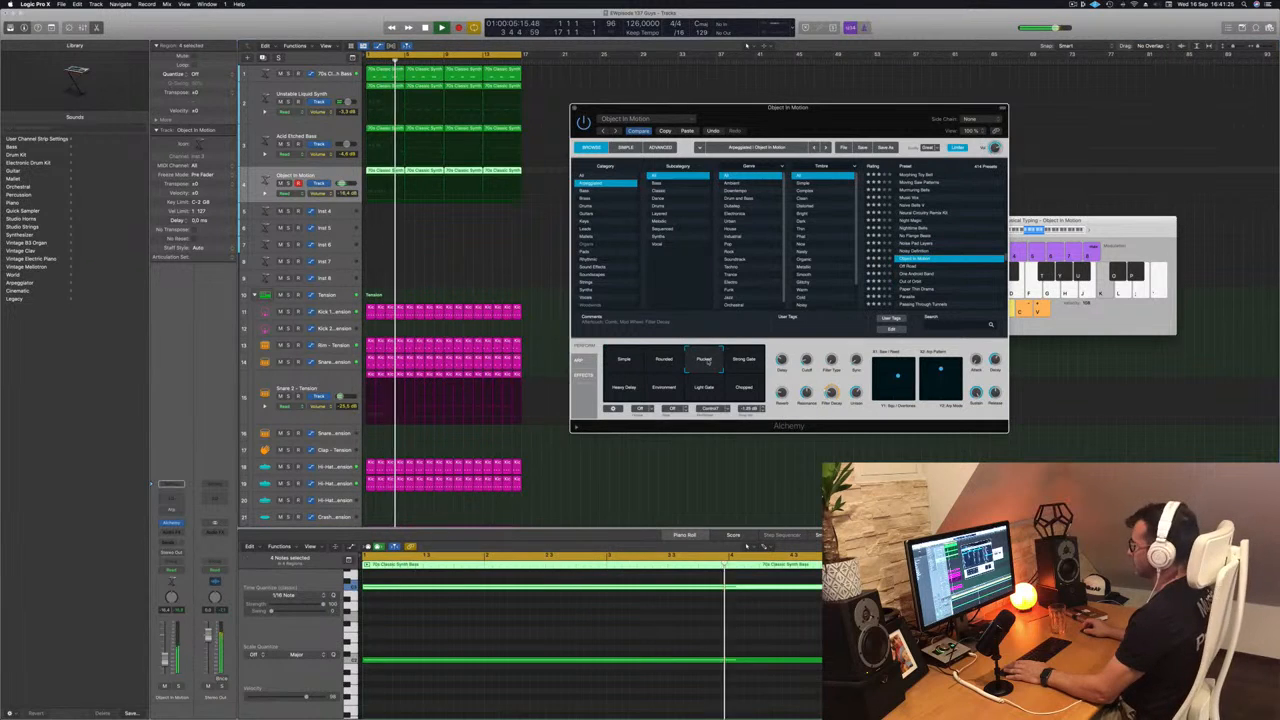
pyautogui.click(744, 362)
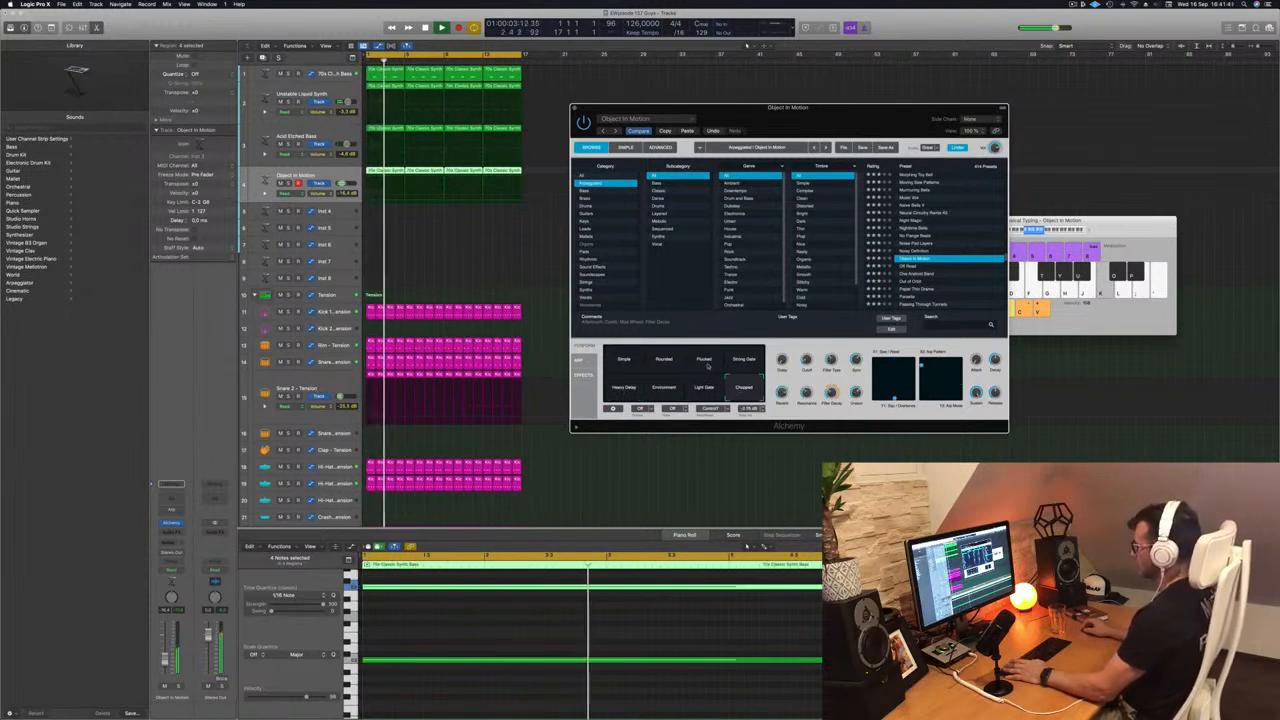
pyautogui.click(709, 363)
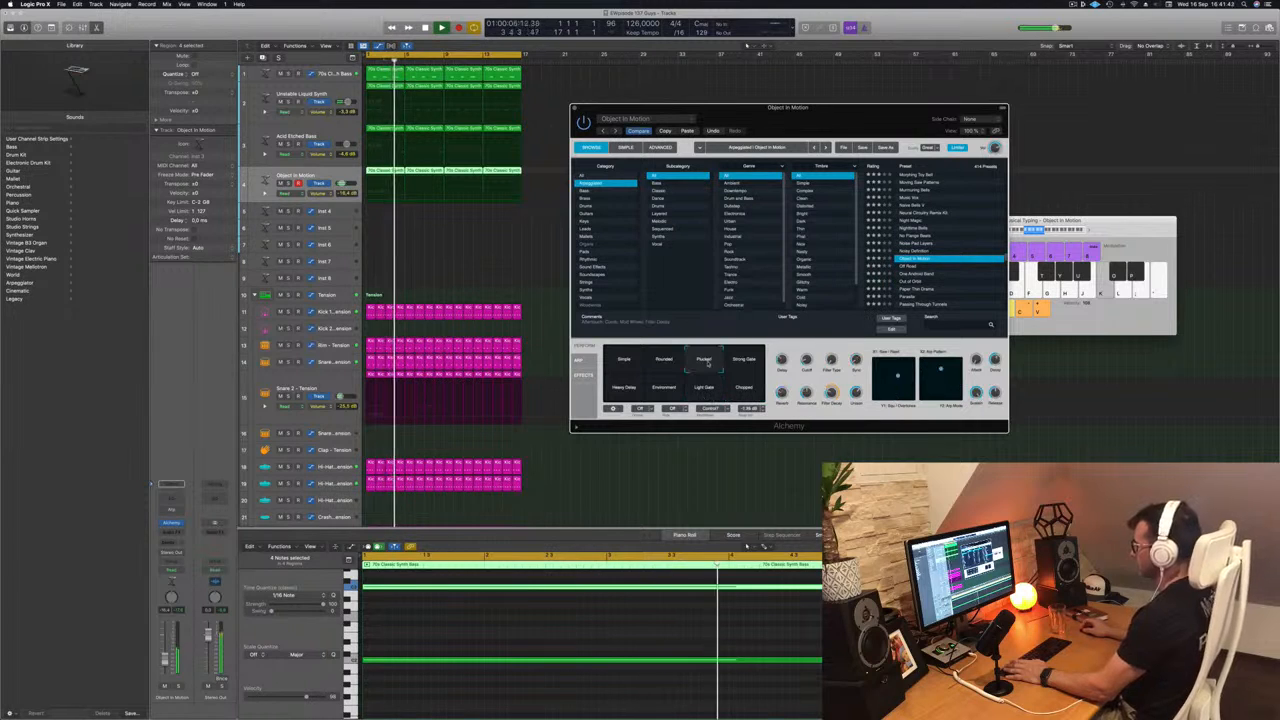
pyautogui.click(622, 361)
pyautogui.click(663, 363)
pyautogui.click(704, 362)
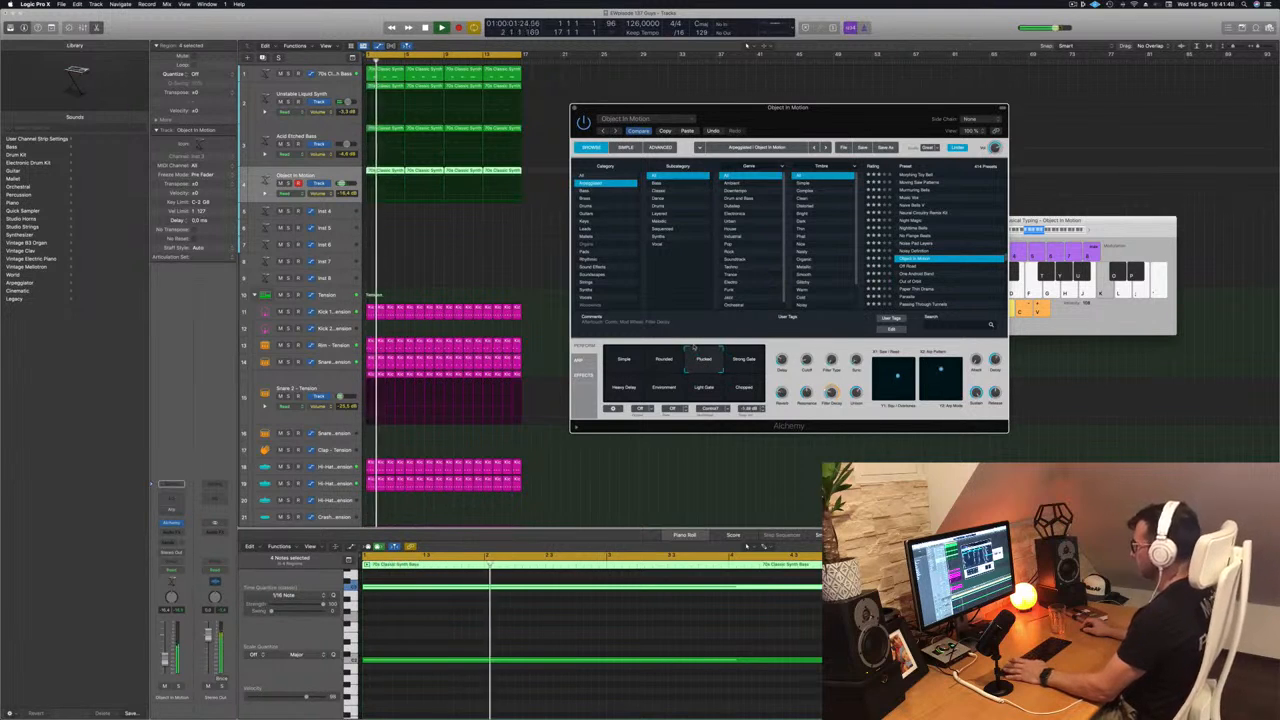
pyautogui.click(744, 361)
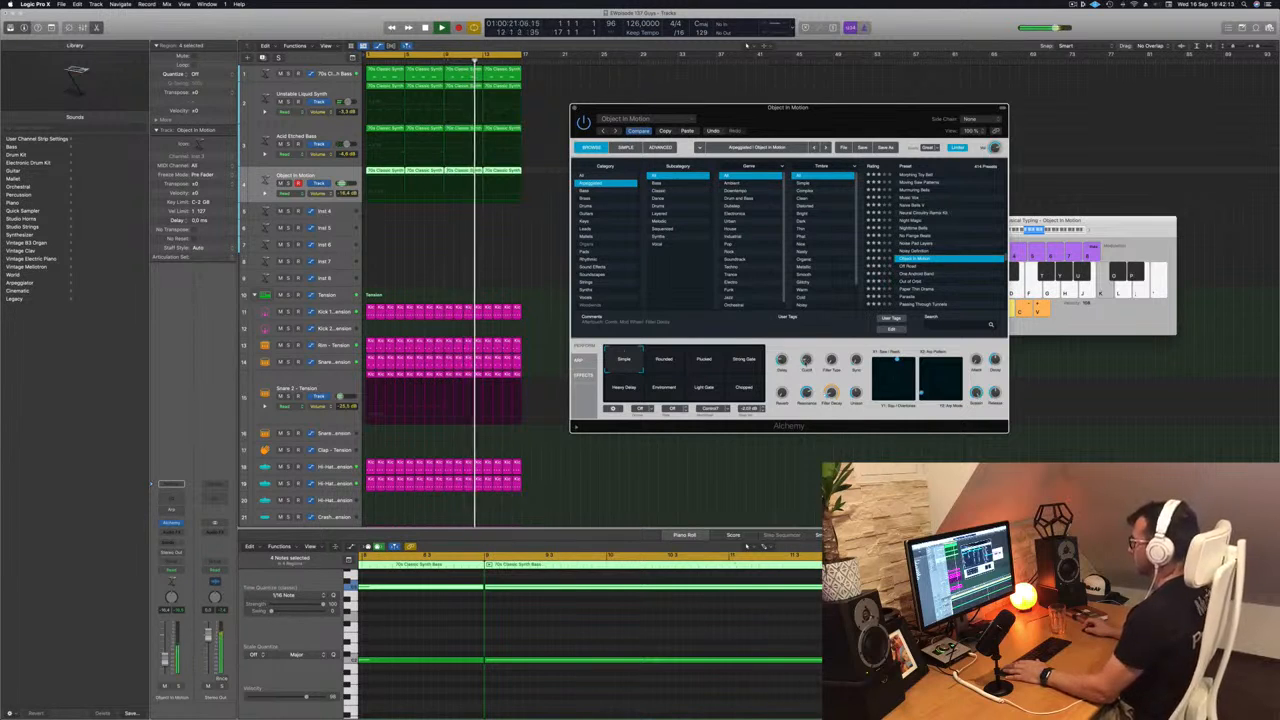
# - Add a Channel EQ to the Object In Motion track with a low cut at 175 Hz and close it
pyautogui.press('Return')
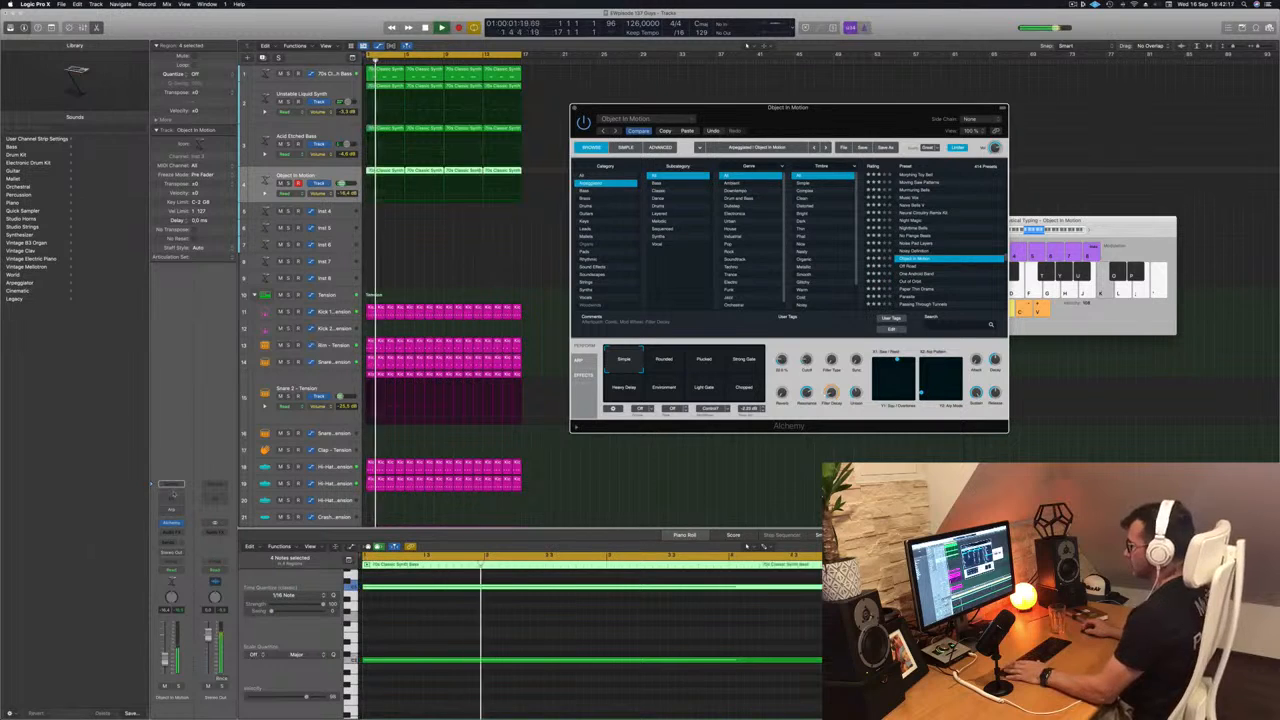
pyautogui.click(171, 497)
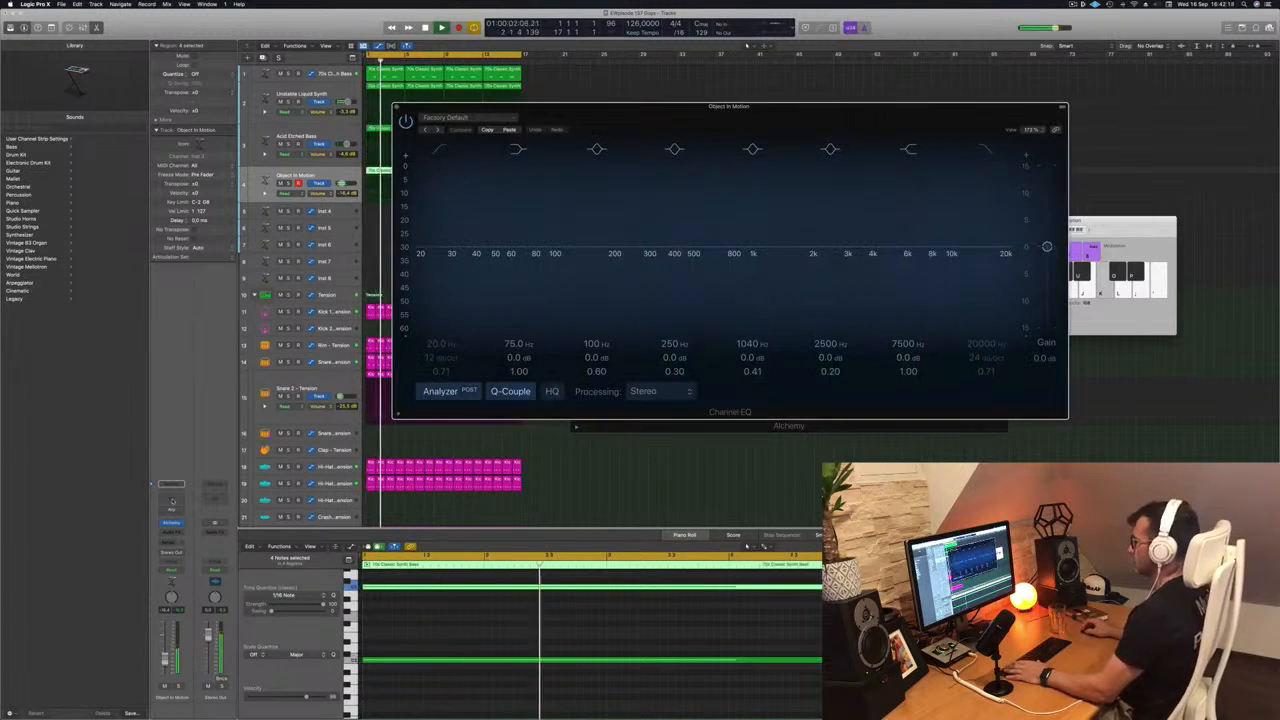
pyautogui.click(440, 150)
pyautogui.moveTo(438, 235); pyautogui.dragTo(636, 212)
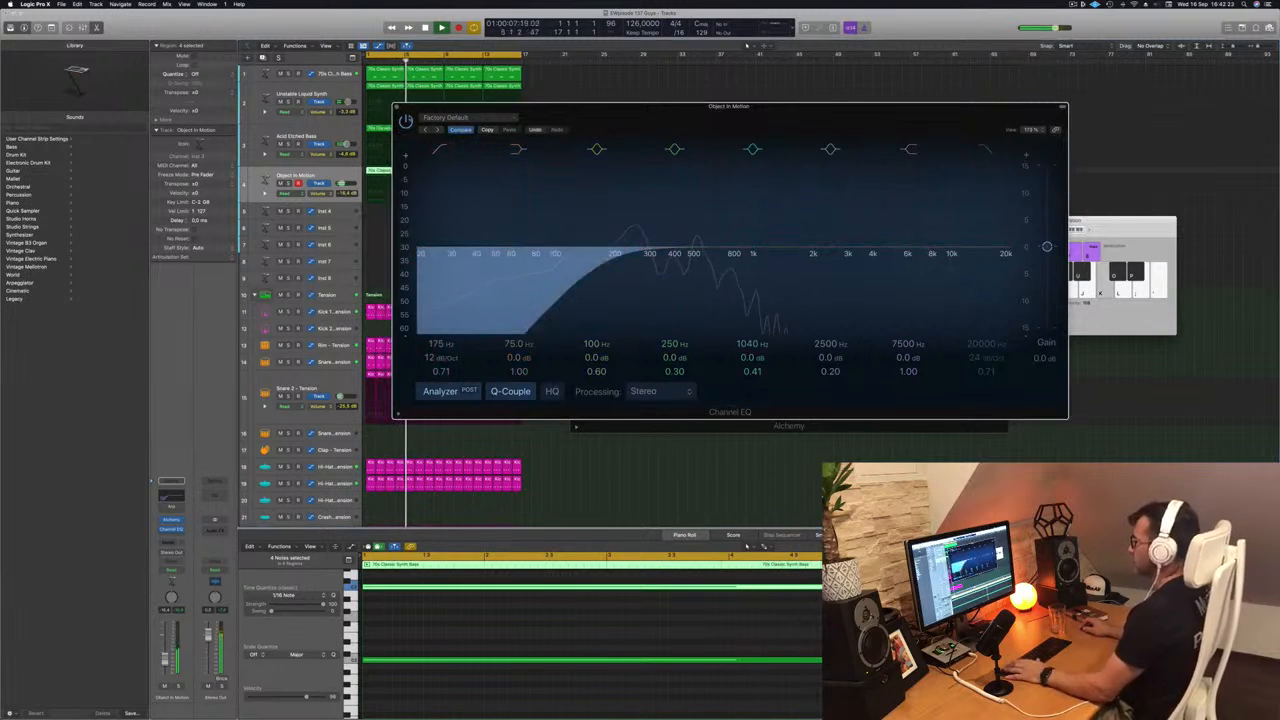
pyautogui.click(396, 107)
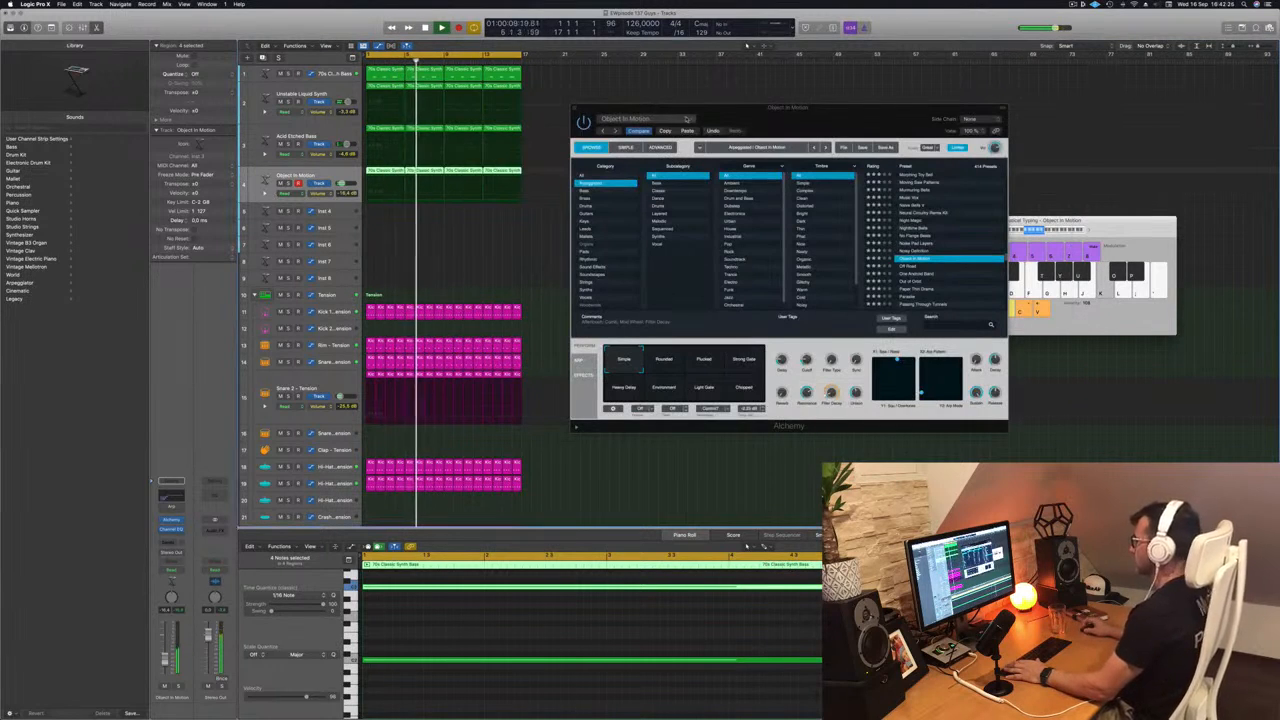
# - Choose the Strong Gate snapshot for Object In Motion, audition it in the mix and close the Alchemy window
pyautogui.moveTo(687, 108); pyautogui.dragTo(649, 88)
pyautogui.click(671, 340)
pyautogui.click(708, 341)
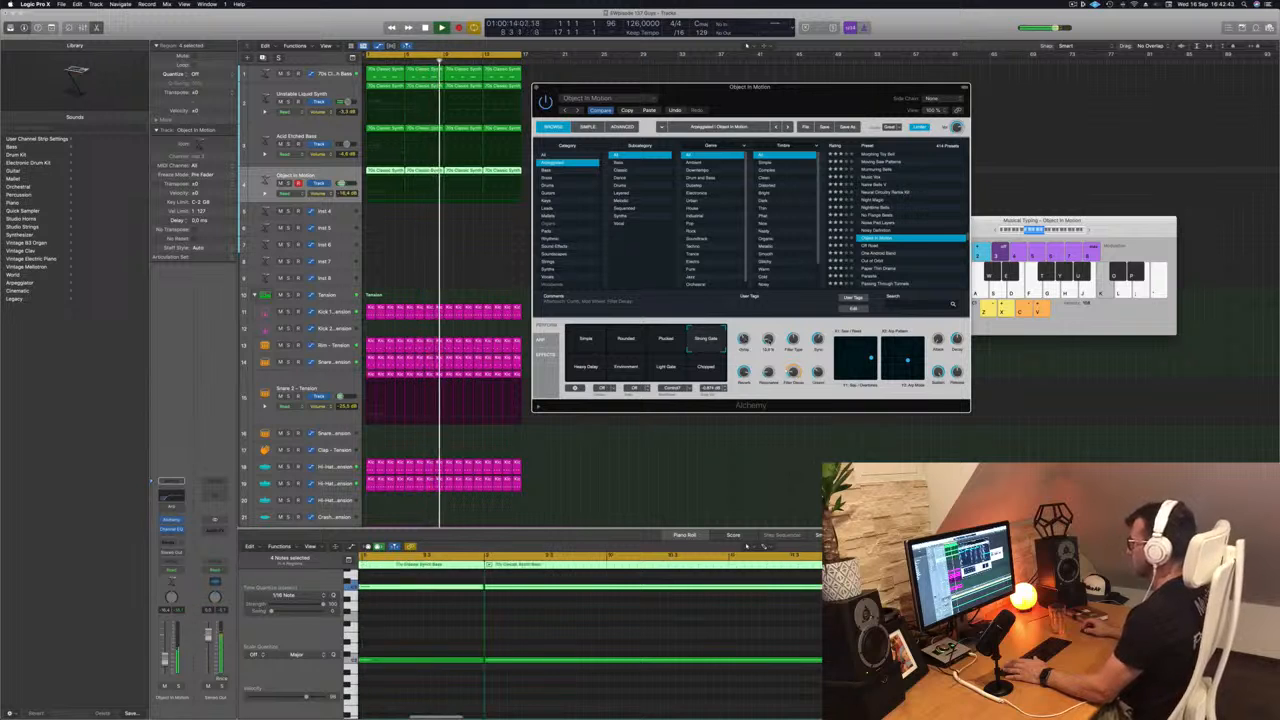
pyautogui.moveTo(810, 91); pyautogui.dragTo(927, 88)
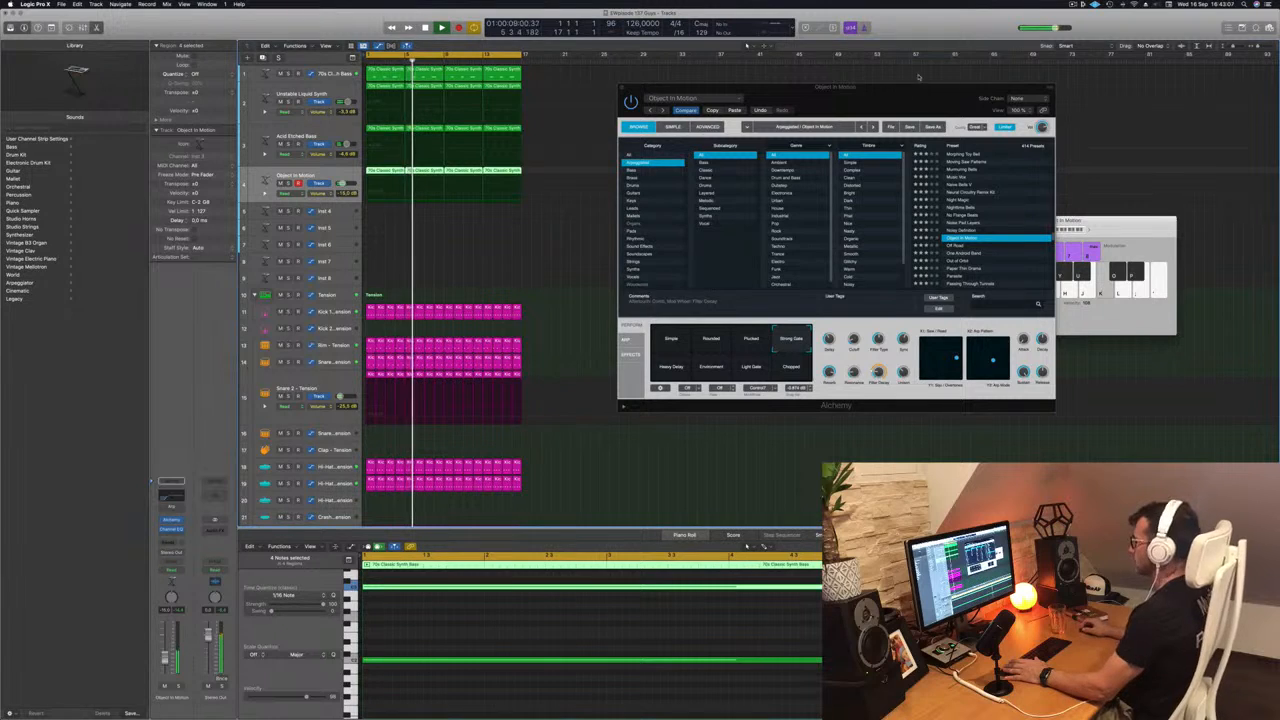
pyautogui.moveTo(894, 107); pyautogui.dragTo(791, 111)
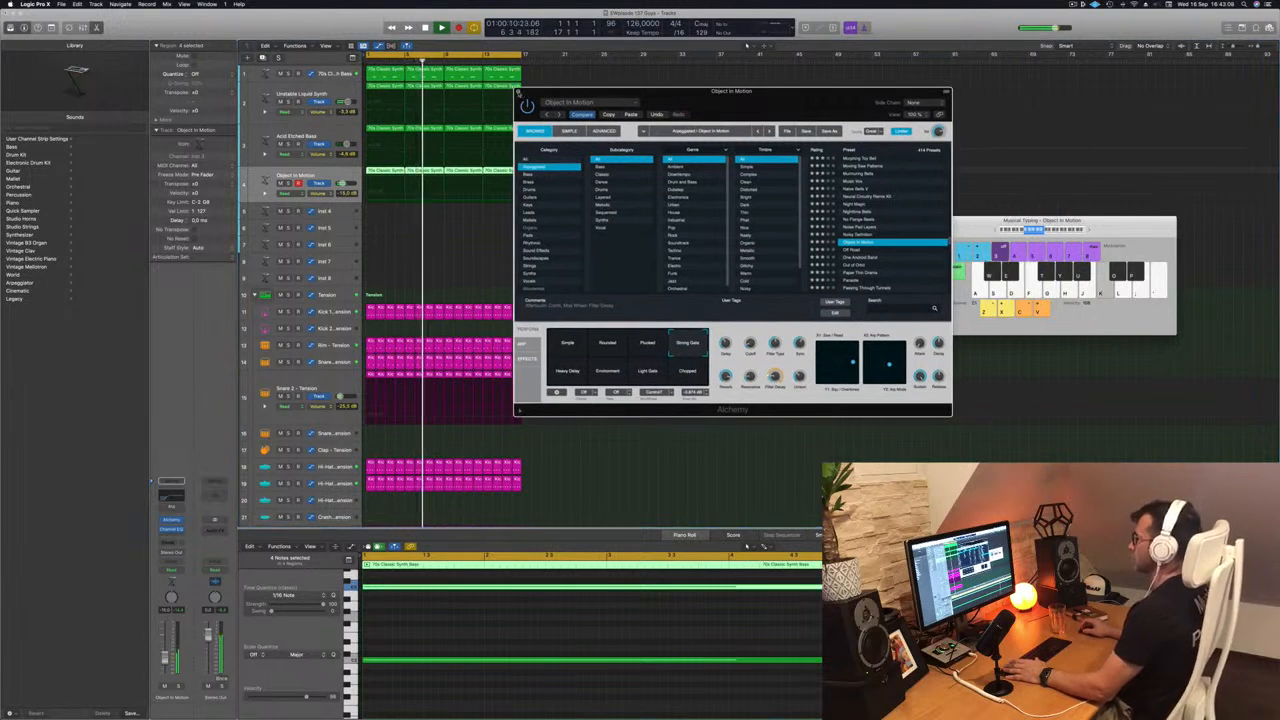
pyautogui.click(518, 92)
pyautogui.click(1071, 4)
pyautogui.click(928, 21)
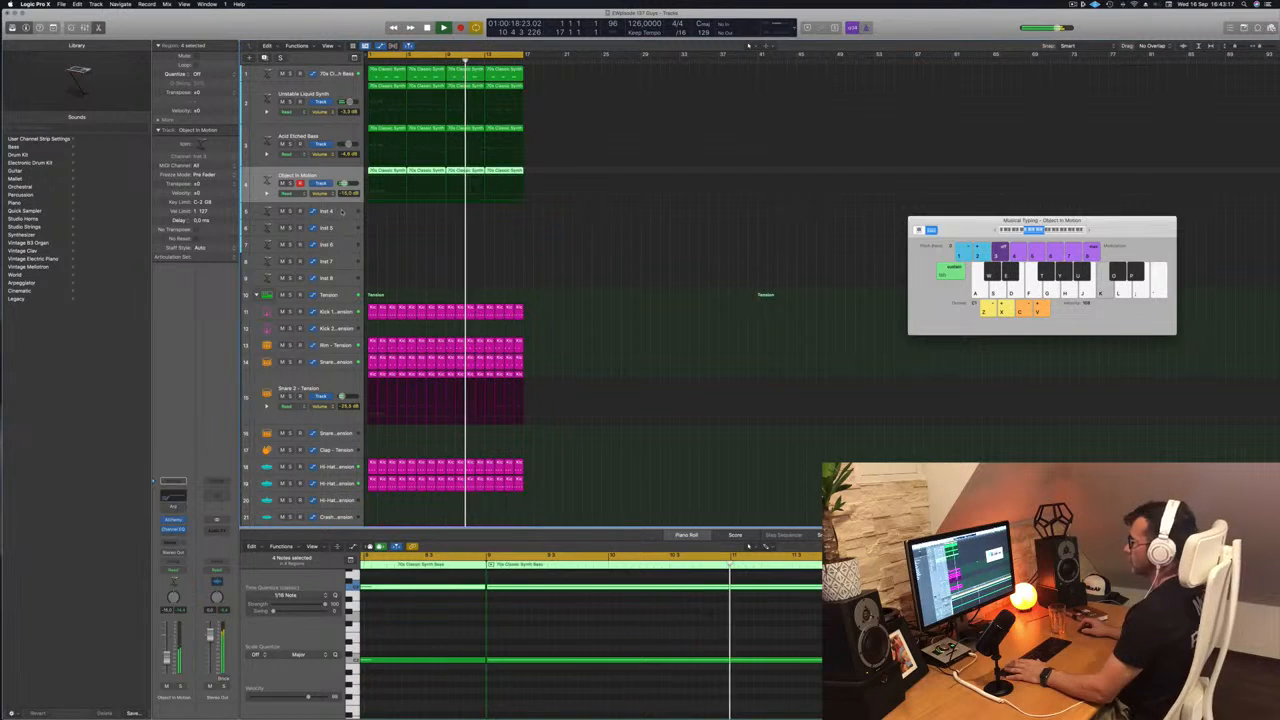
# - Select the Inst 4 track, enlarge its height and restart playback from the beginning
pyautogui.click(342, 212)
pyautogui.press('Return')
pyautogui.moveTo(333, 218); pyautogui.dragTo(333, 273)
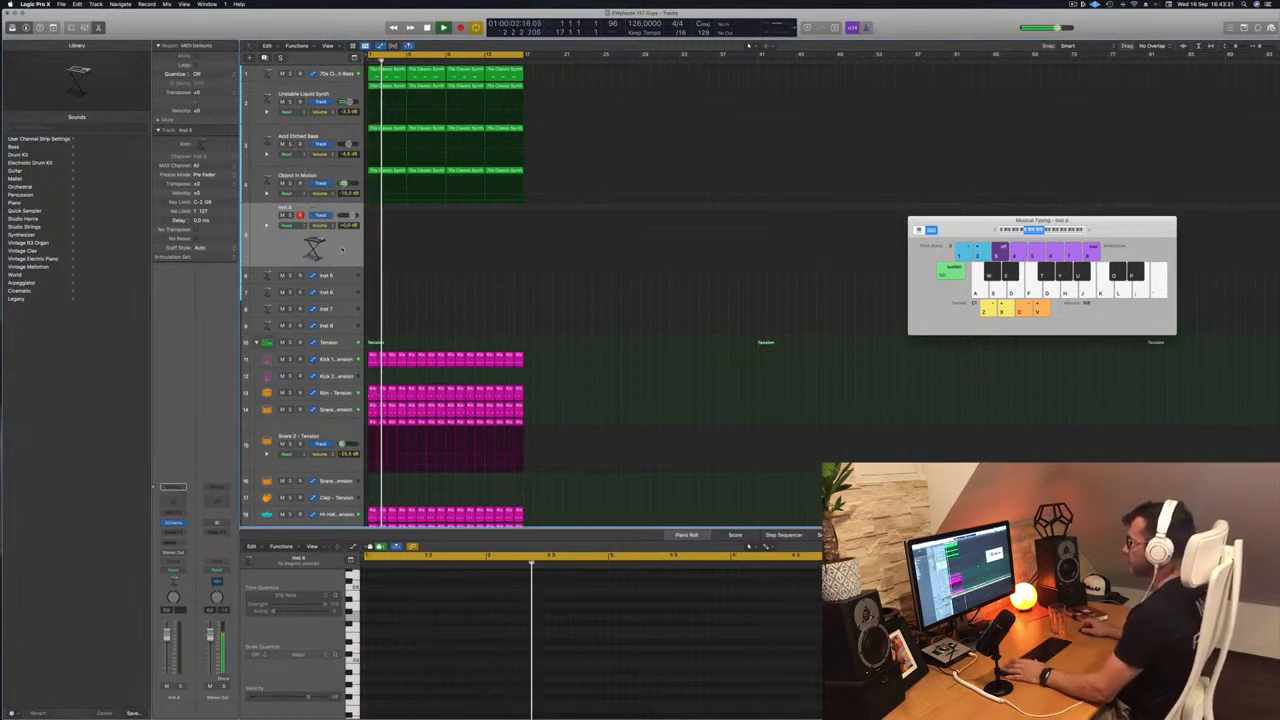
pyautogui.press('space')
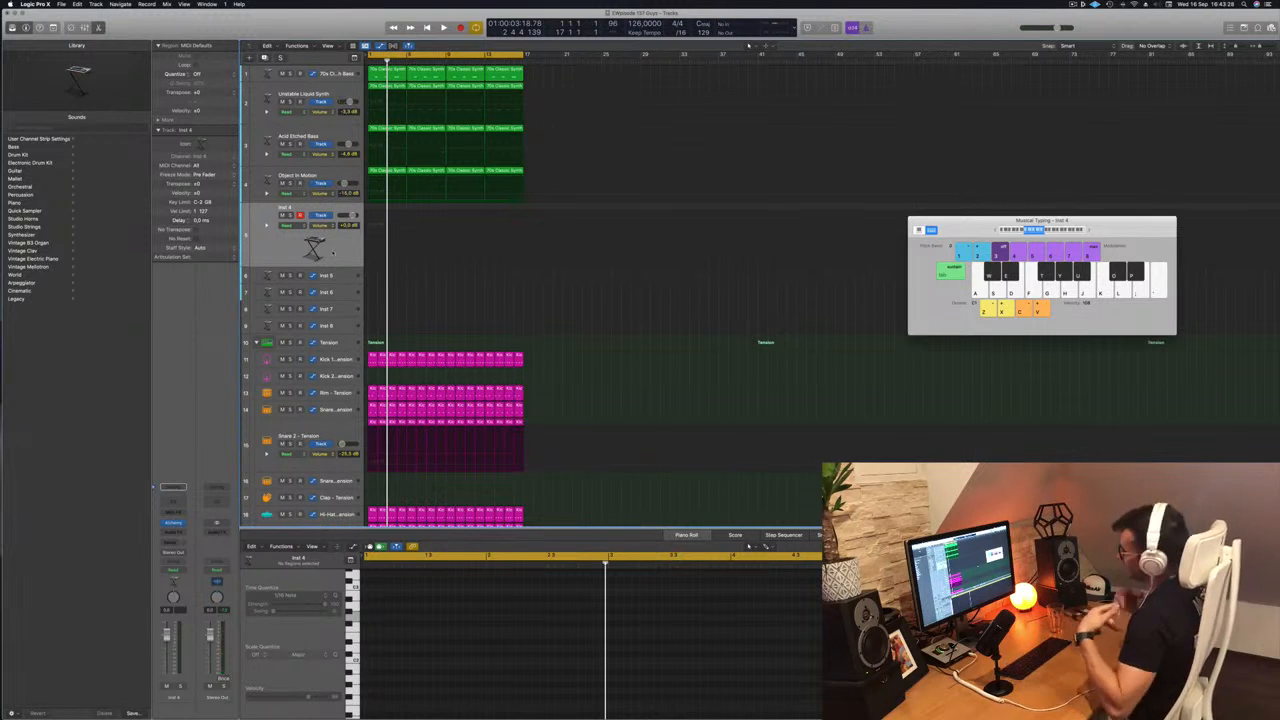
pyautogui.press('space')
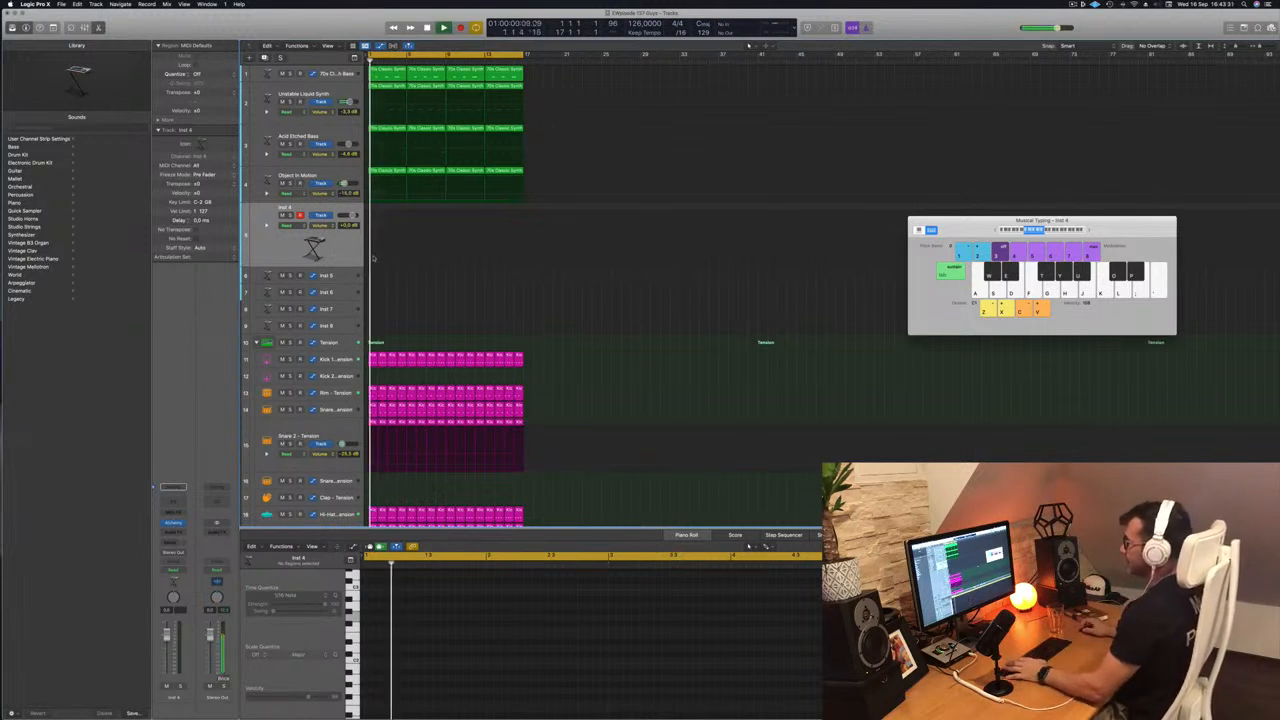
# - Add a send to Bus 4 on the Inst 4 channel
pyautogui.click(171, 542)
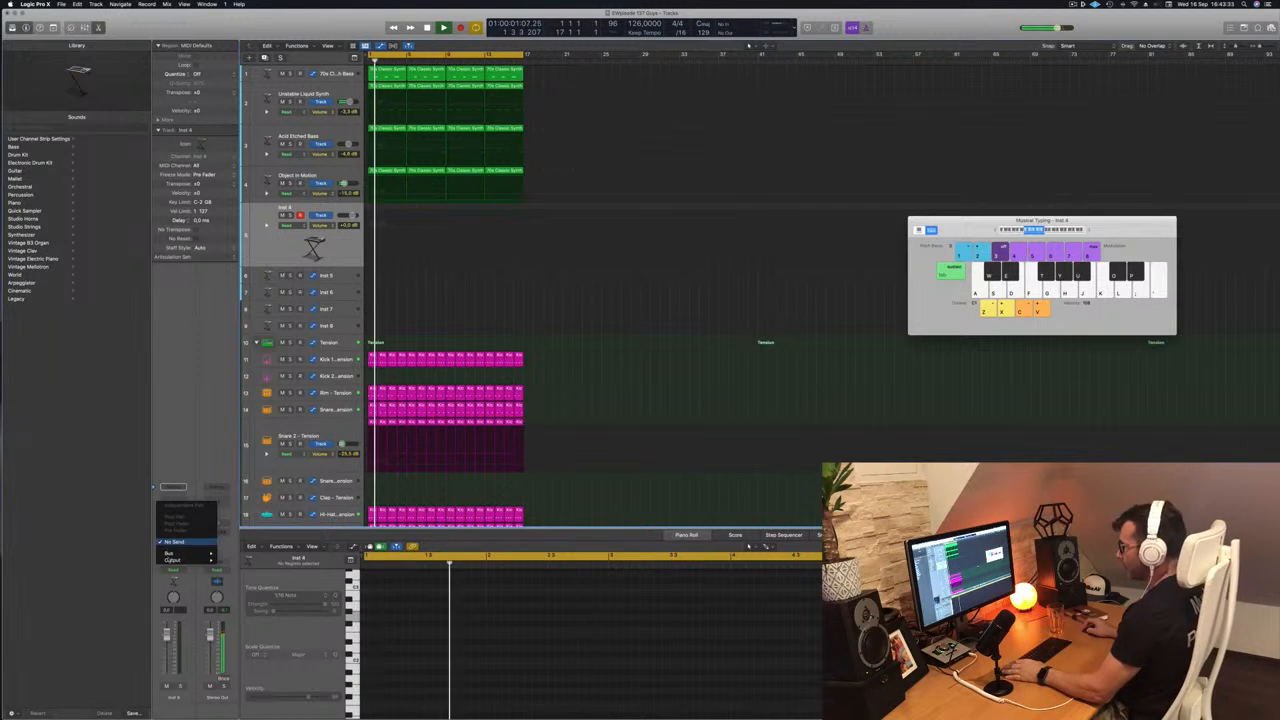
pyautogui.moveTo(172, 553)
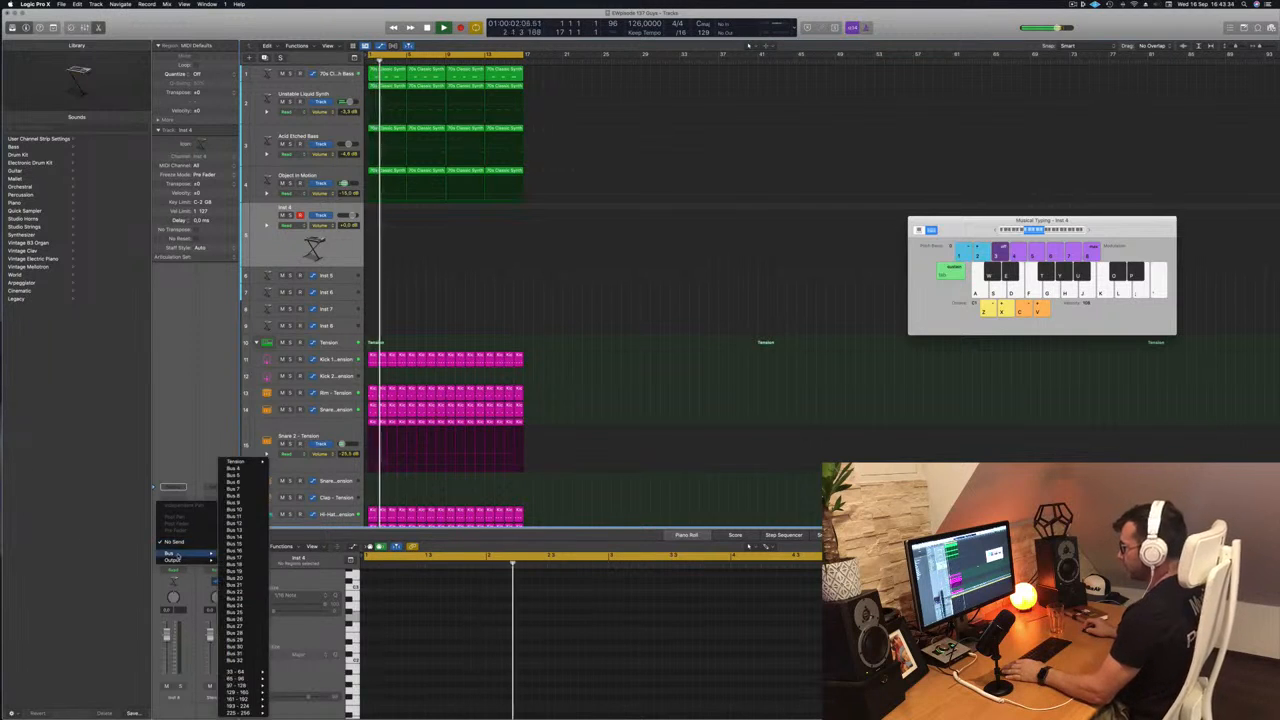
pyautogui.click(235, 470)
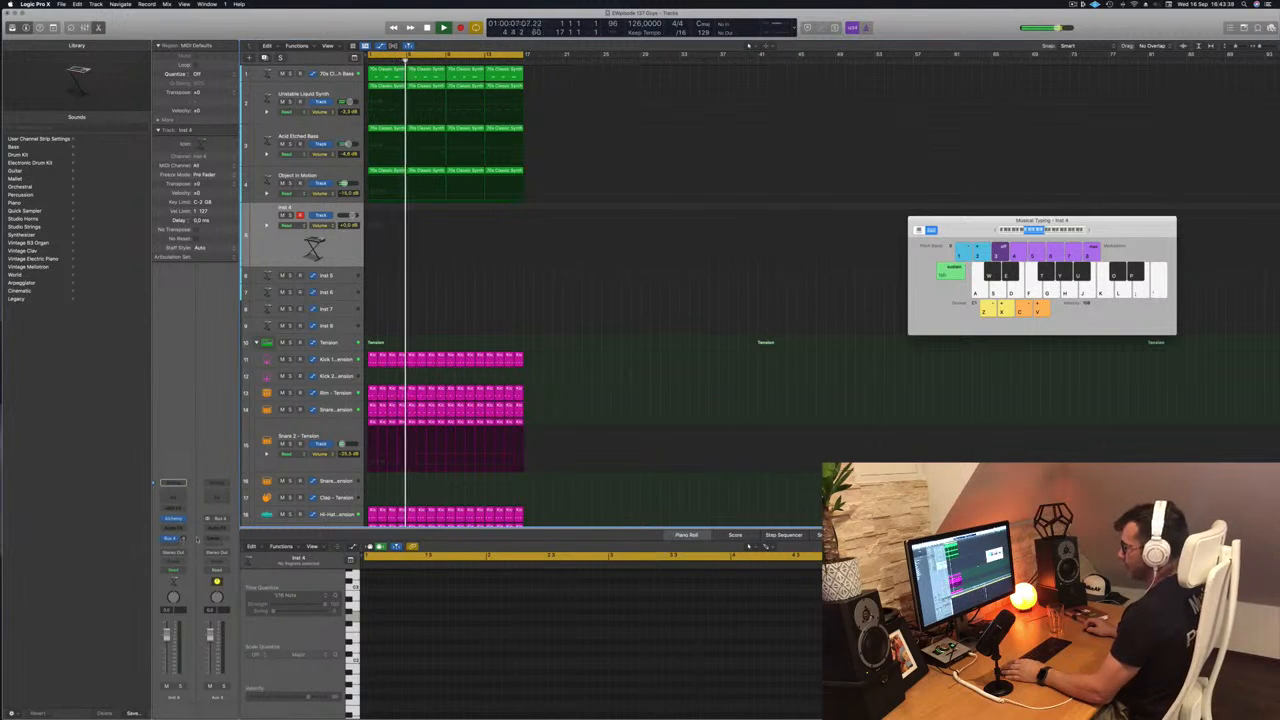
pyautogui.click(169, 540)
pyautogui.click(206, 505)
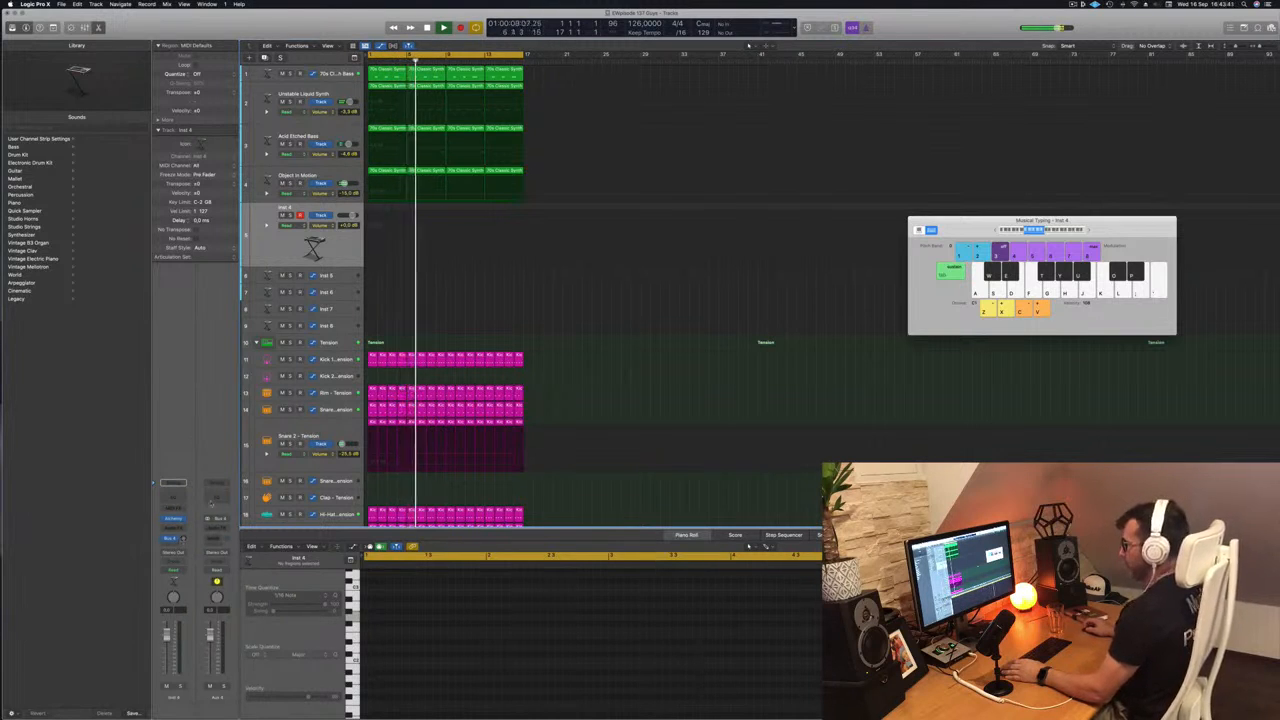
# - Insert a stereo SilverVerb on the Bus 4 aux and load a preset with 92% reflectivity, size 162 and 12000 Hz high cut
pyautogui.click(219, 528)
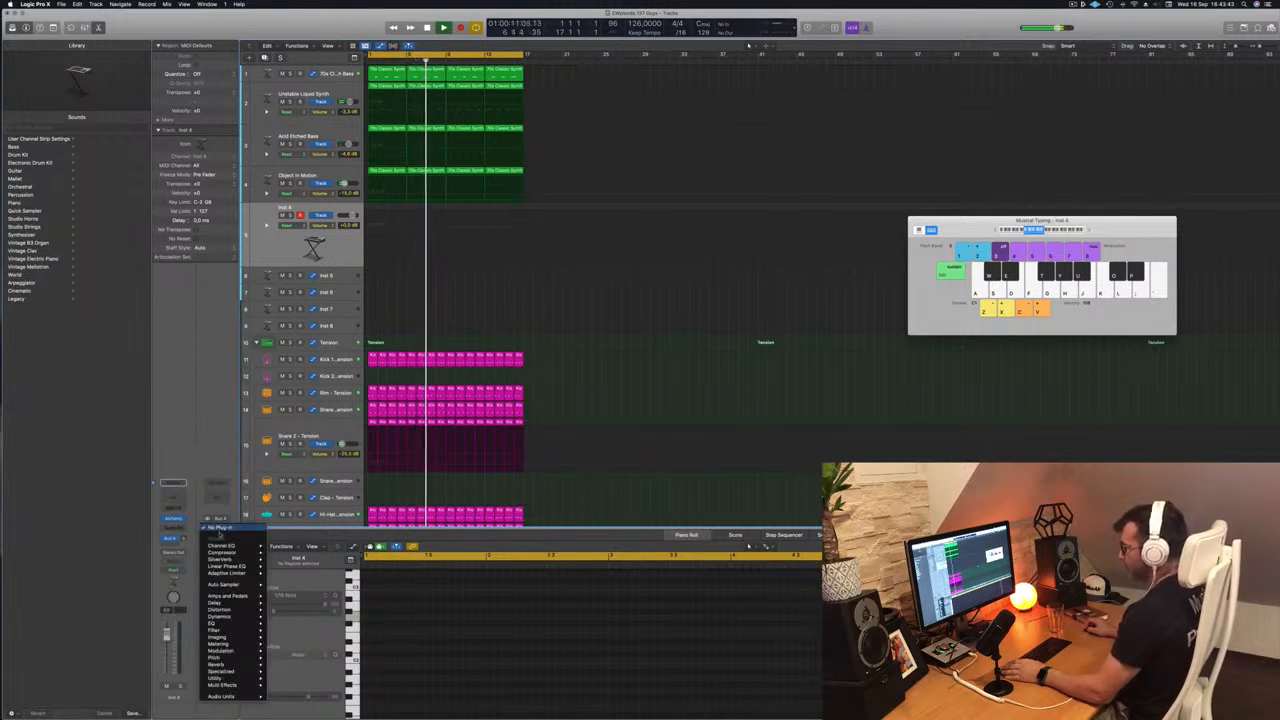
pyautogui.moveTo(224, 559)
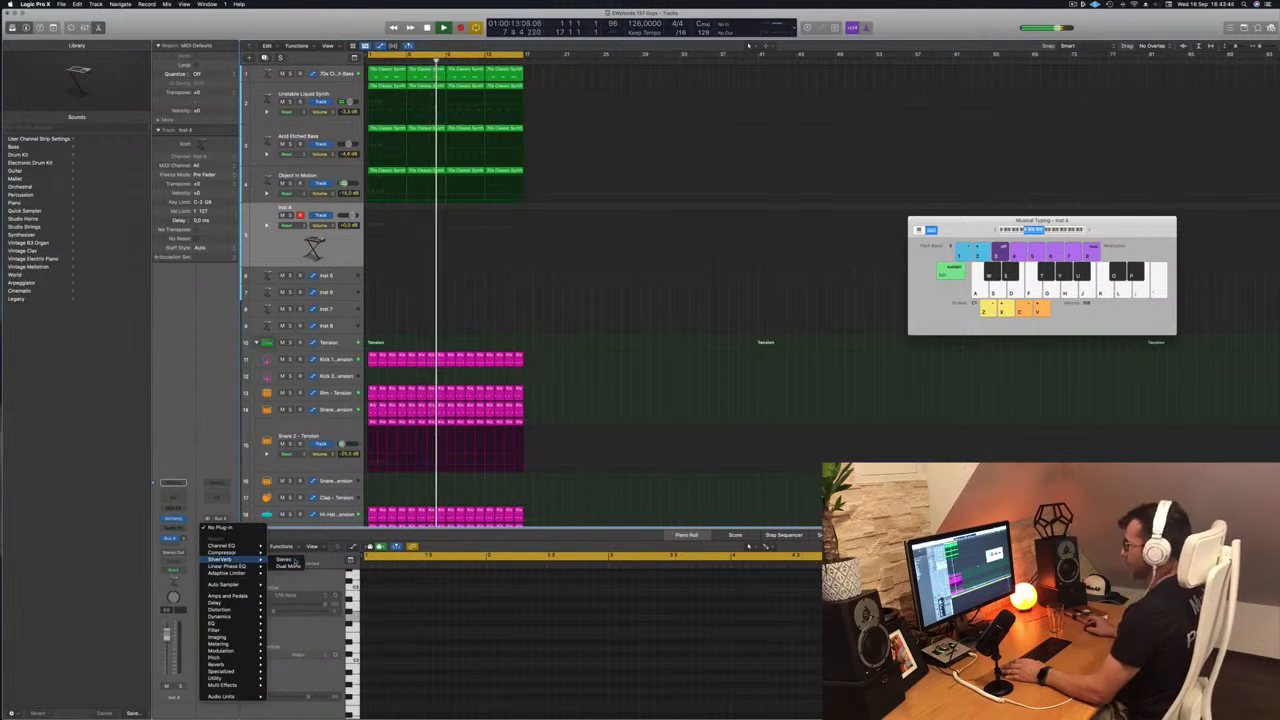
pyautogui.click(284, 559)
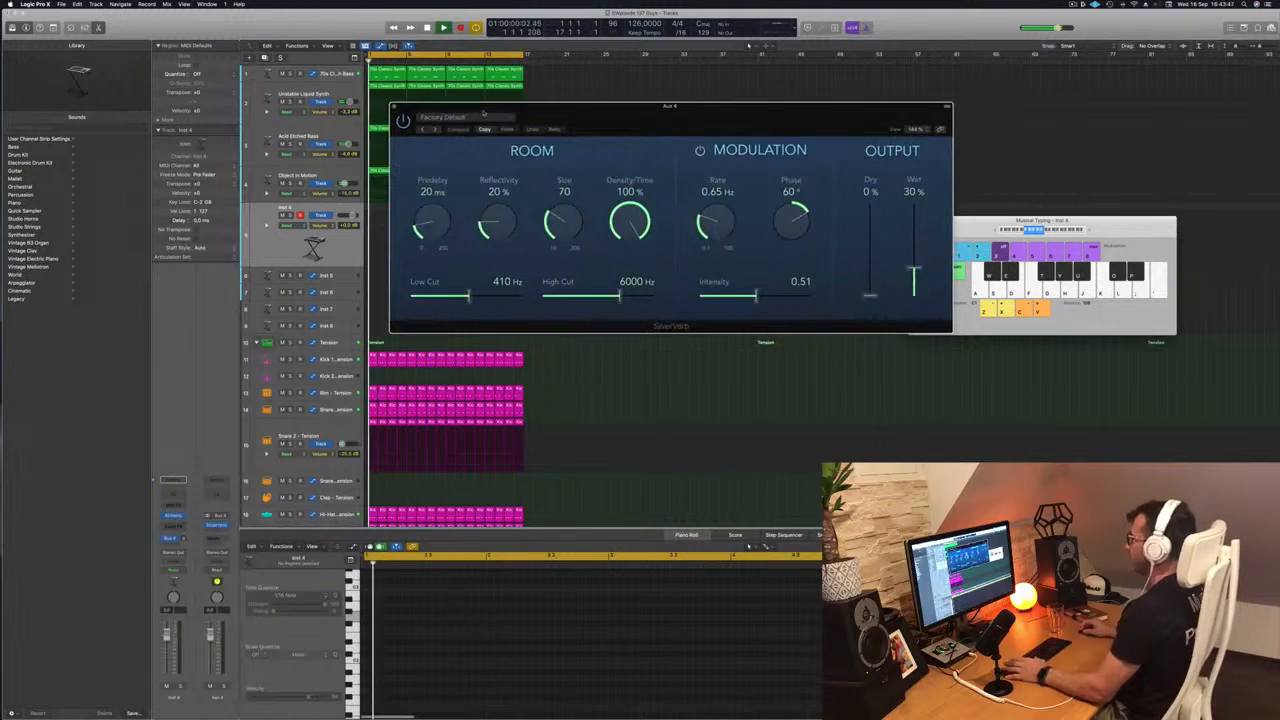
pyautogui.click(484, 117)
pyautogui.click(475, 265)
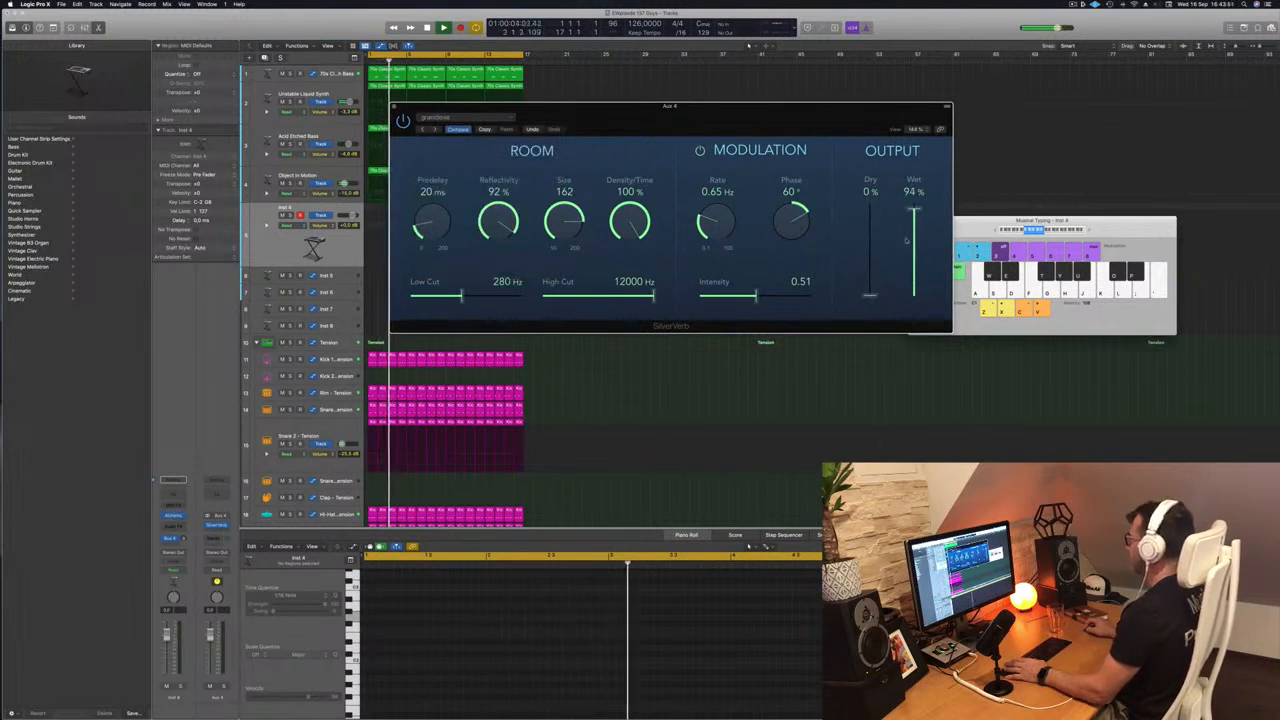
# - Set the SilverVerb output to 100% wet and raise the Bus 4 send level on the Inst 4 channel
pyautogui.moveTo(794, 118); pyautogui.dragTo(960, 103)
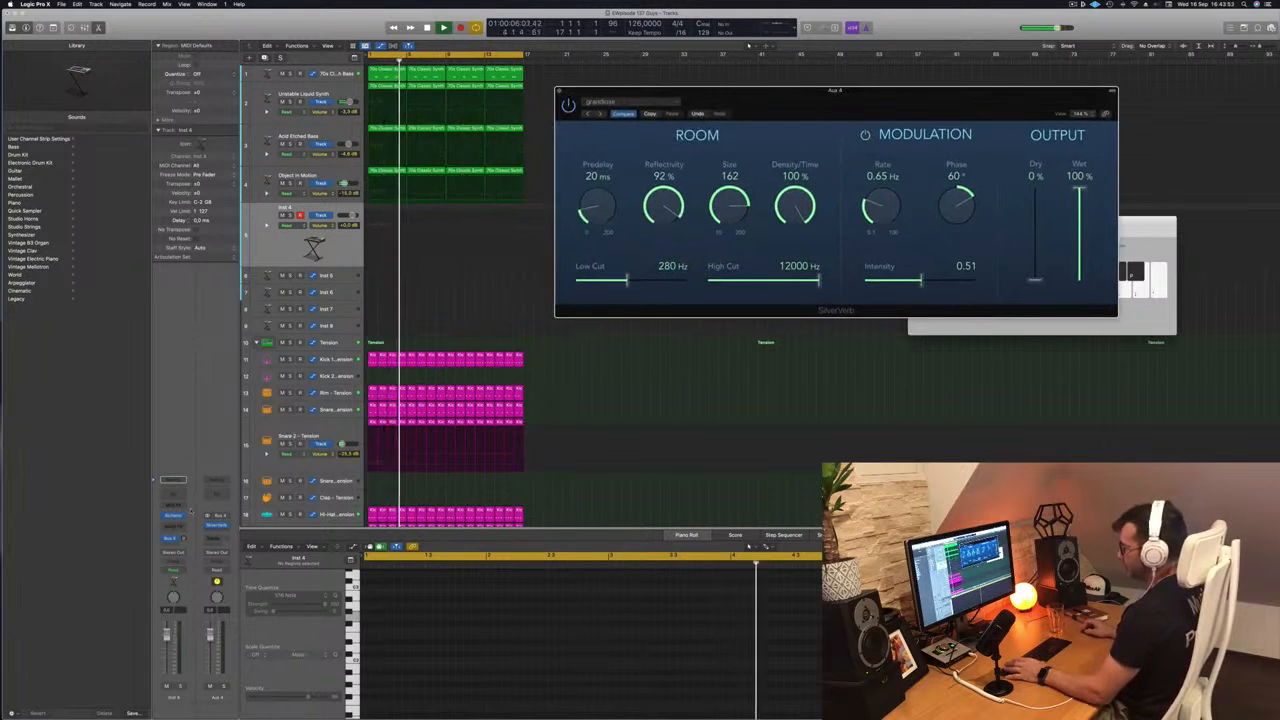
pyautogui.moveTo(182, 538); pyautogui.dragTo(182, 528)
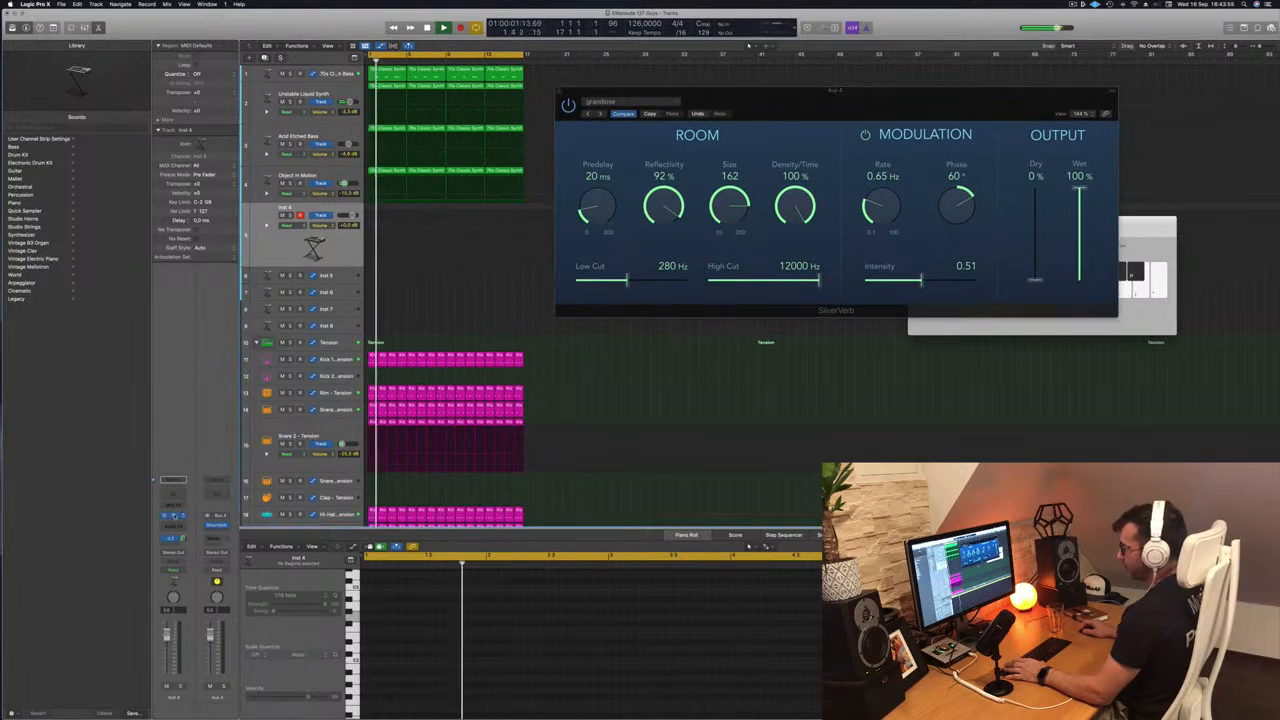
# - Open the Alchemy instrument on Inst 4, arrange the plug-in windows and audition the default patch with Musical Typing
pyautogui.click(174, 517)
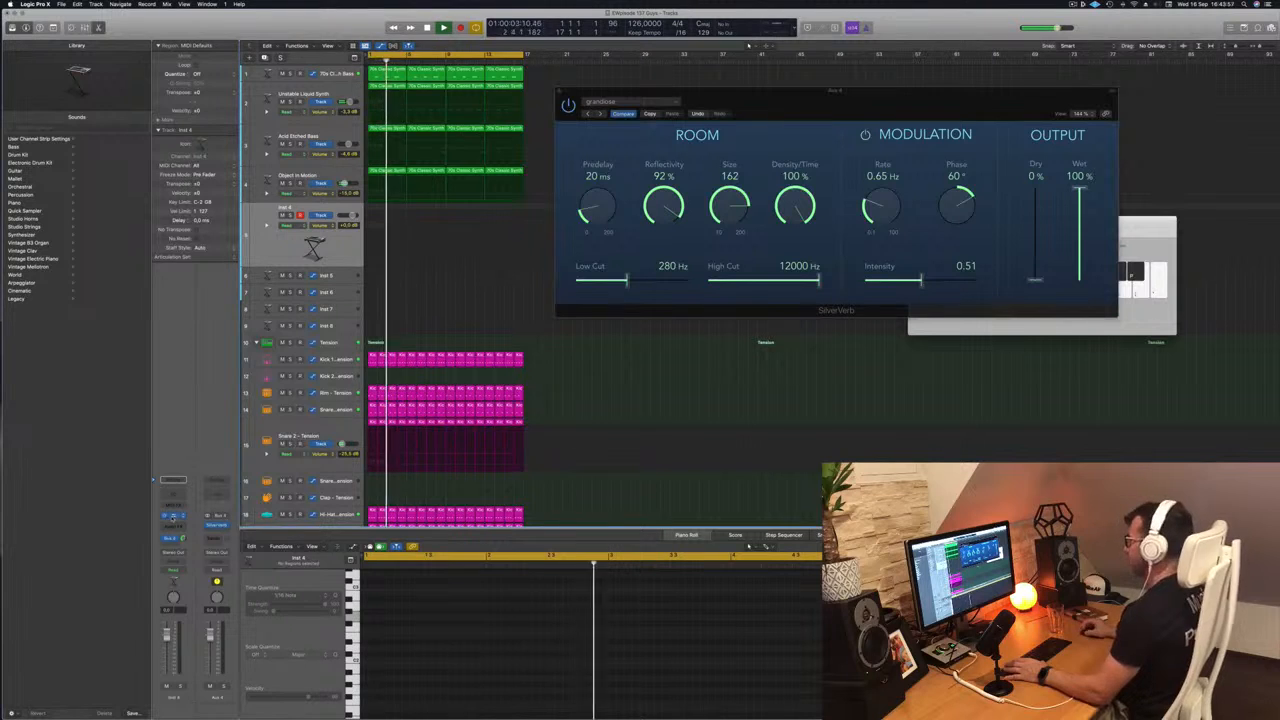
pyautogui.moveTo(855, 96); pyautogui.dragTo(1018, 83)
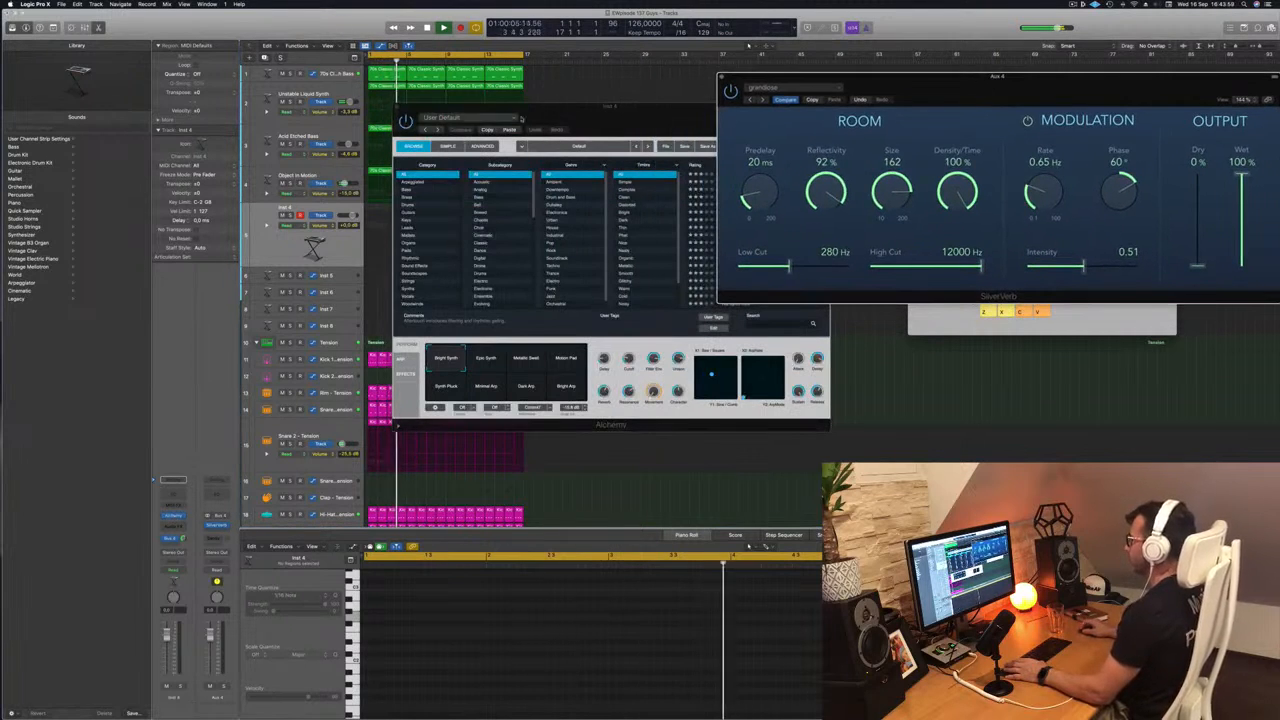
pyautogui.moveTo(610, 105); pyautogui.dragTo(753, 119)
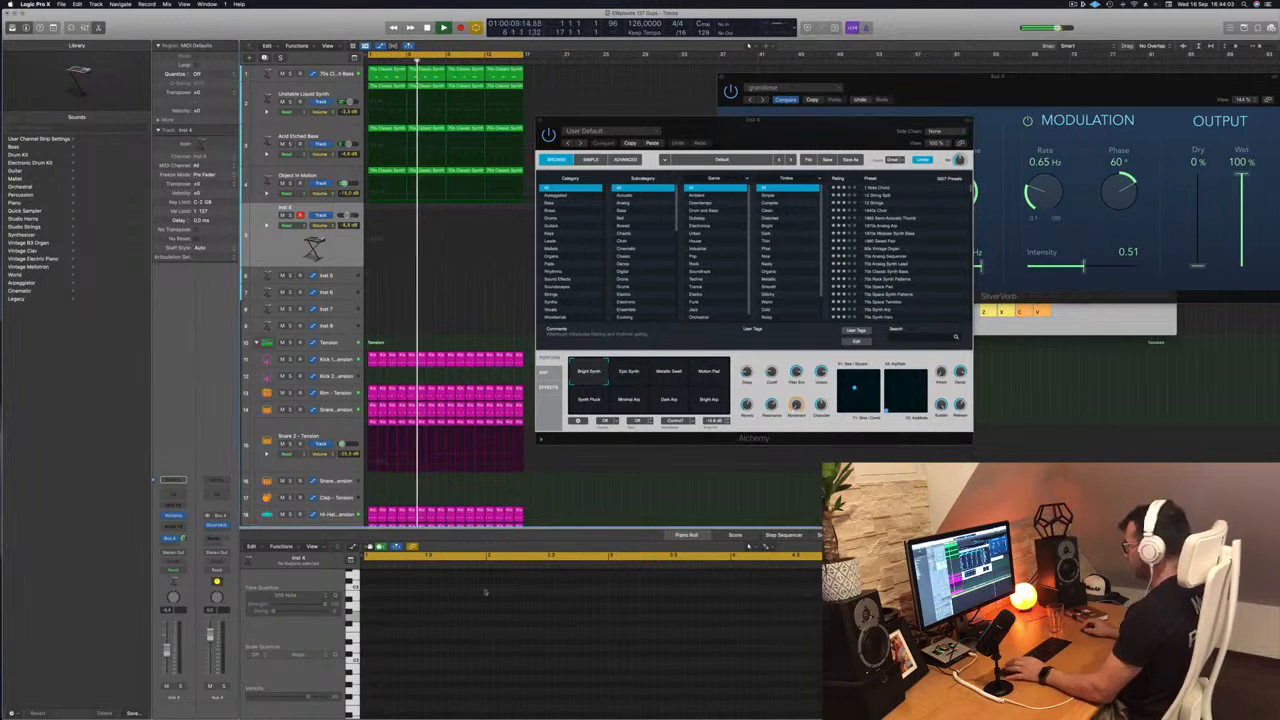
pyautogui.click(1096, 320)
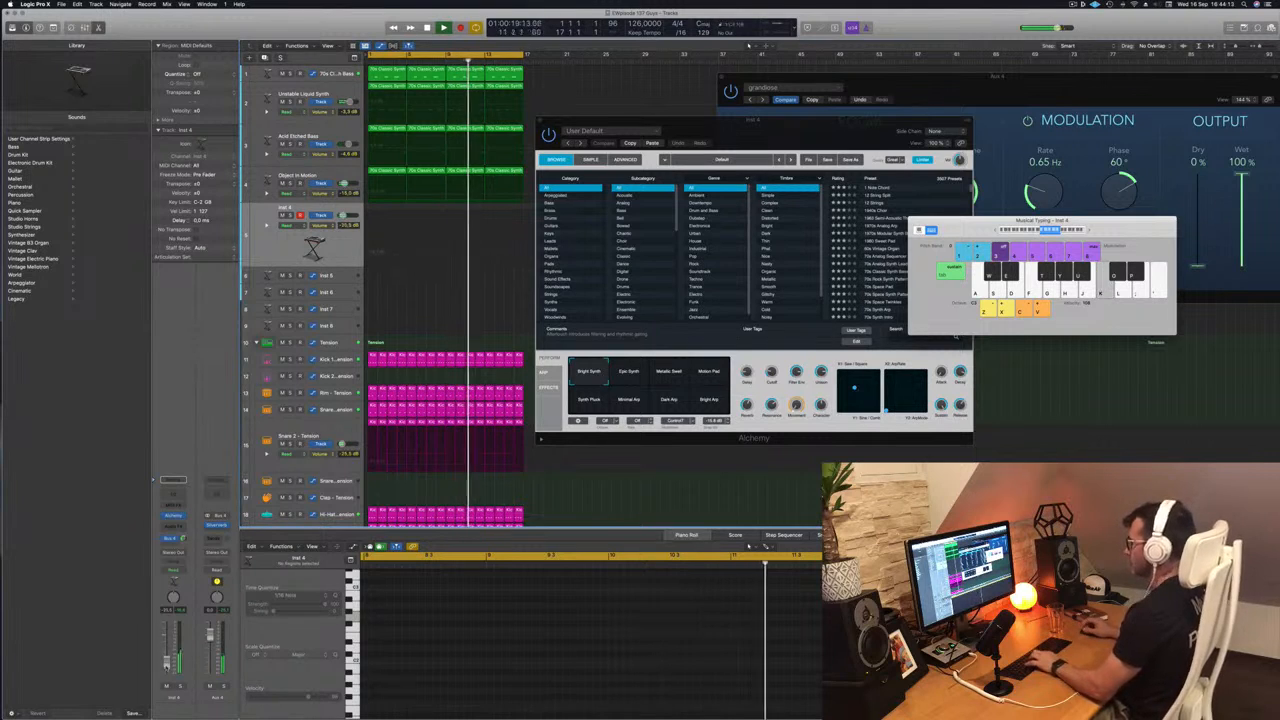
pyautogui.press('j')
pyautogui.press('k')
# - Audition the 1 Note Chord and 12 String Split presets in Alchemy and load the 12 Strings preset
pyautogui.moveTo(822, 123); pyautogui.dragTo(679, 118)
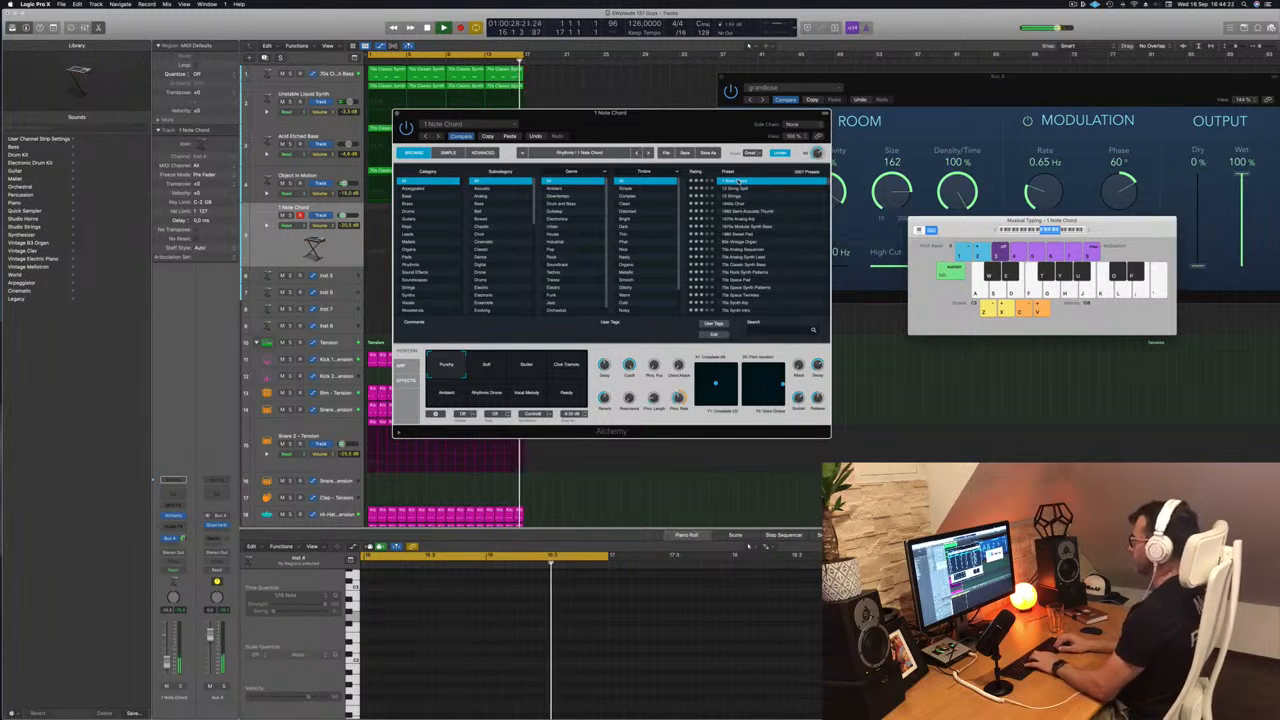
pyautogui.press('Down')
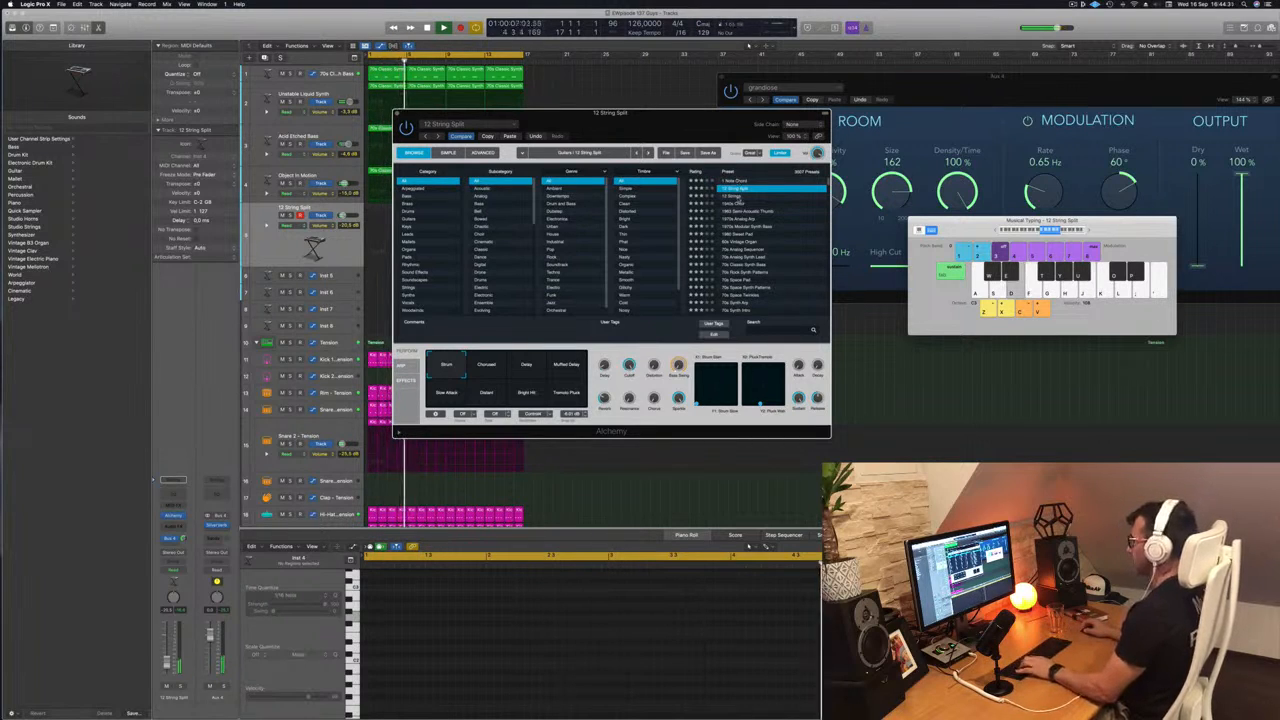
pyautogui.click(733, 196)
pyautogui.moveTo(710, 133); pyautogui.dragTo(867, 121)
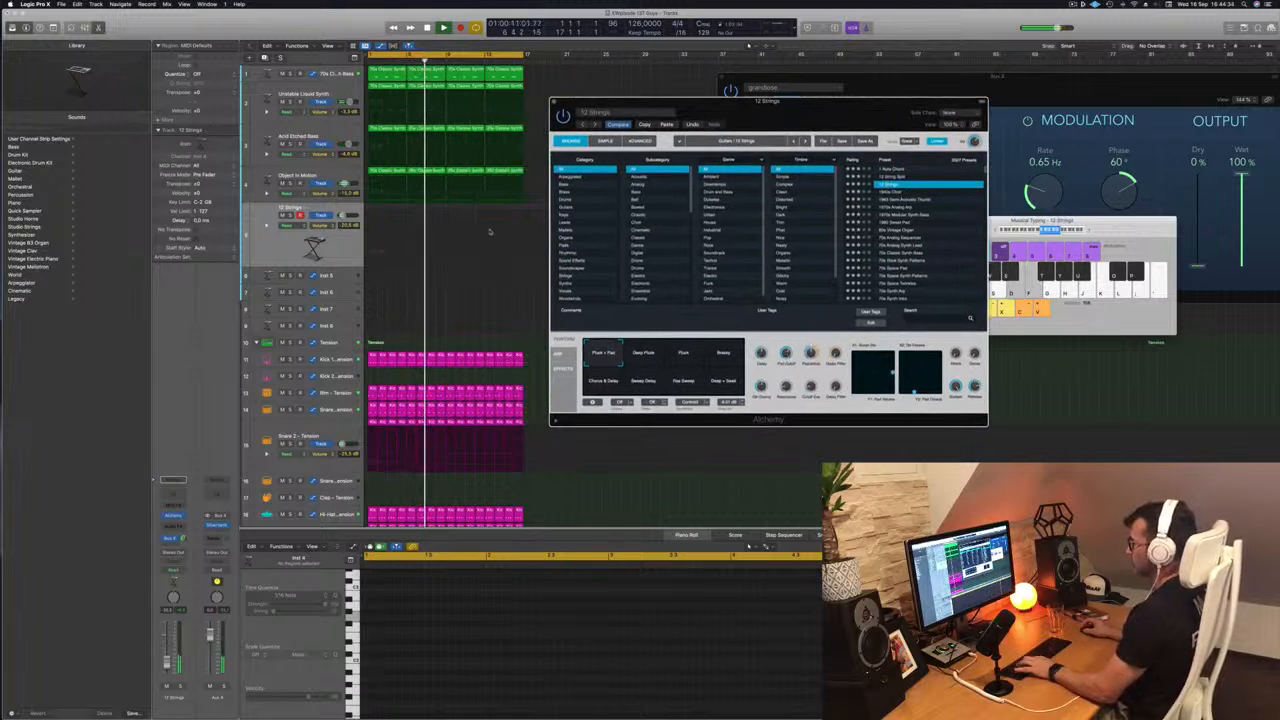
# - Play notes with the 12 Strings preset and slightly raise its channel fader
pyautogui.press('s')
pyautogui.press('d')
pyautogui.moveTo(168, 660); pyautogui.dragTo(168, 656)
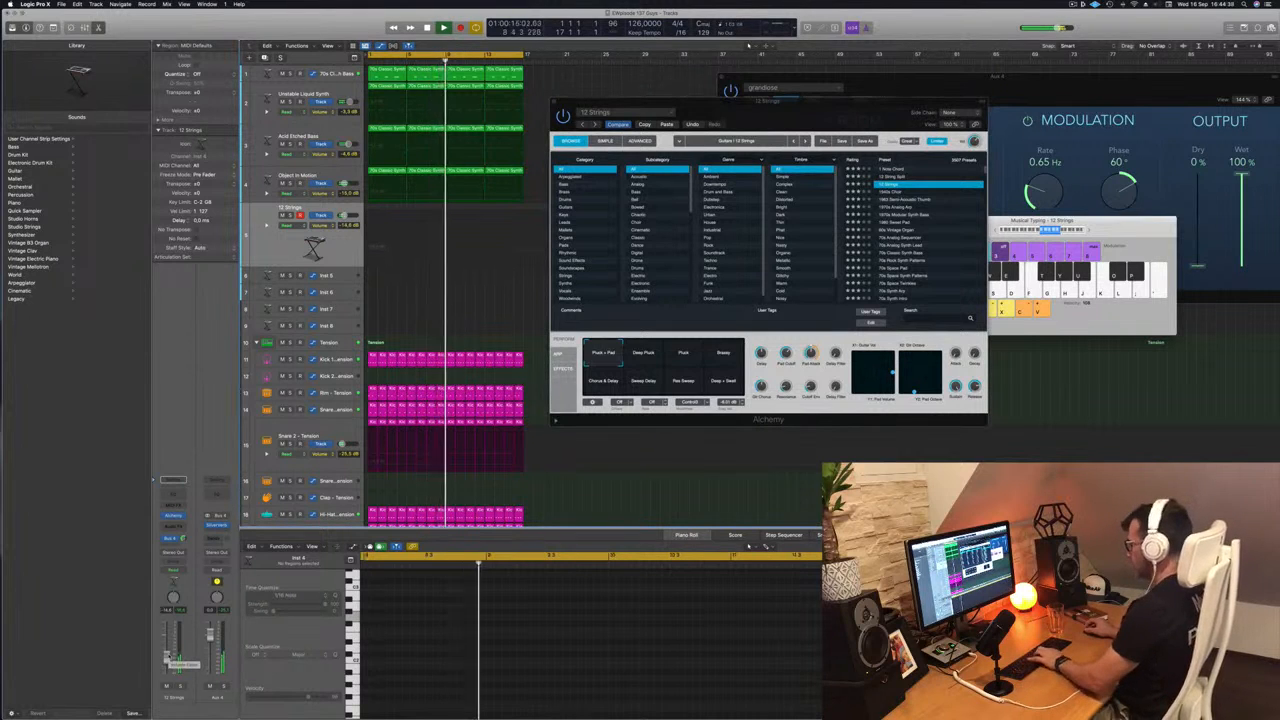
pyautogui.press(';')
pyautogui.press("'")
pyautogui.press('l')
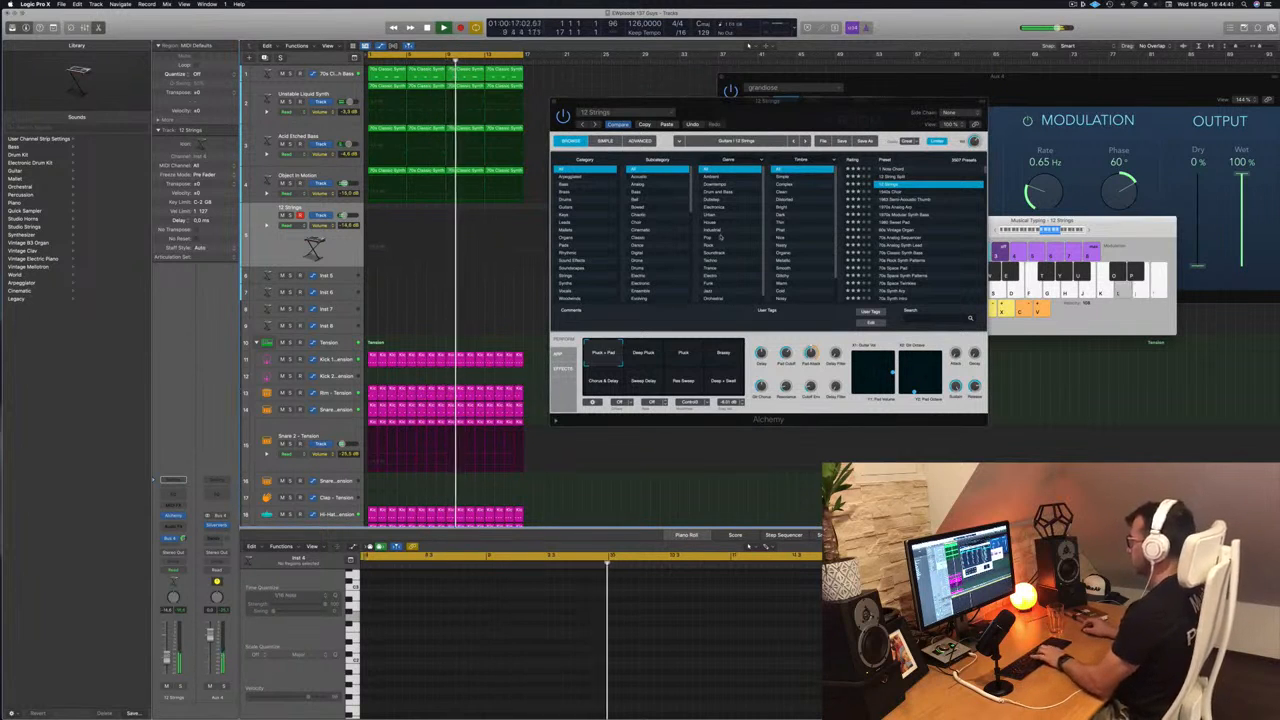
# - Switch 12 Strings to its fourth performance snapshot, lower the Musical Typing octave range and audition the sound
pyautogui.click(711, 354)
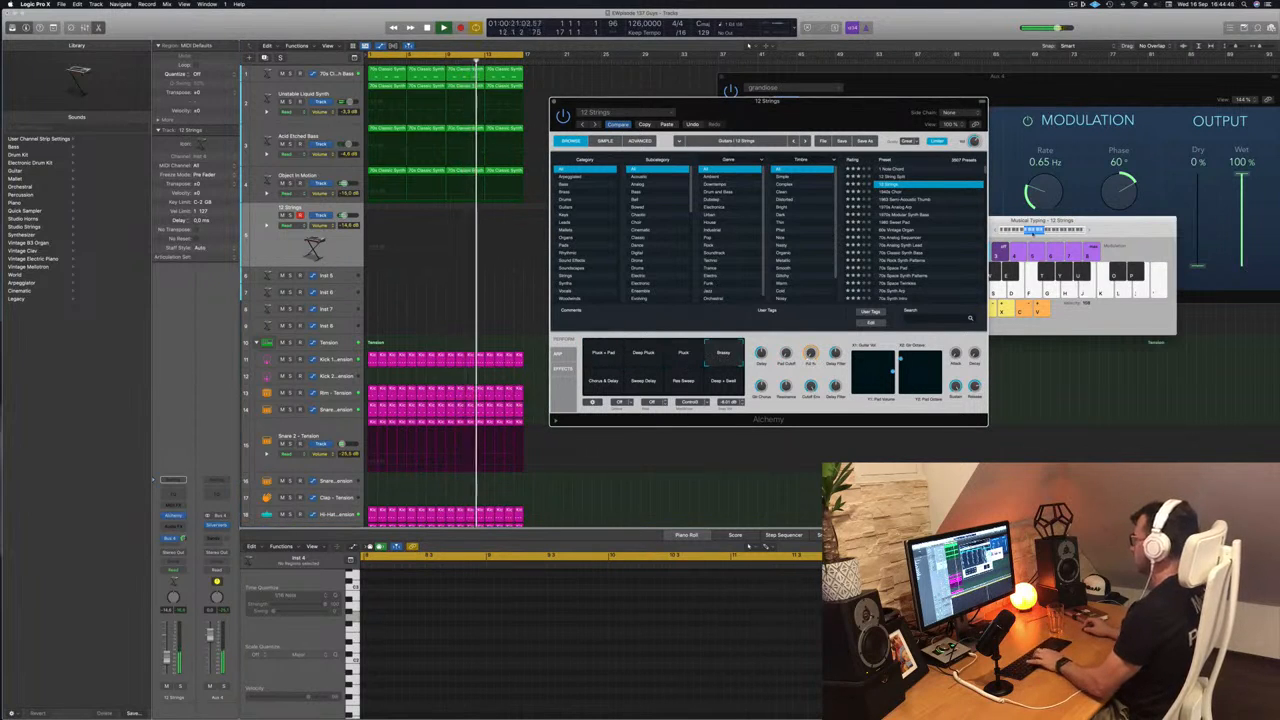
pyautogui.click(1034, 234)
pyautogui.press('k')
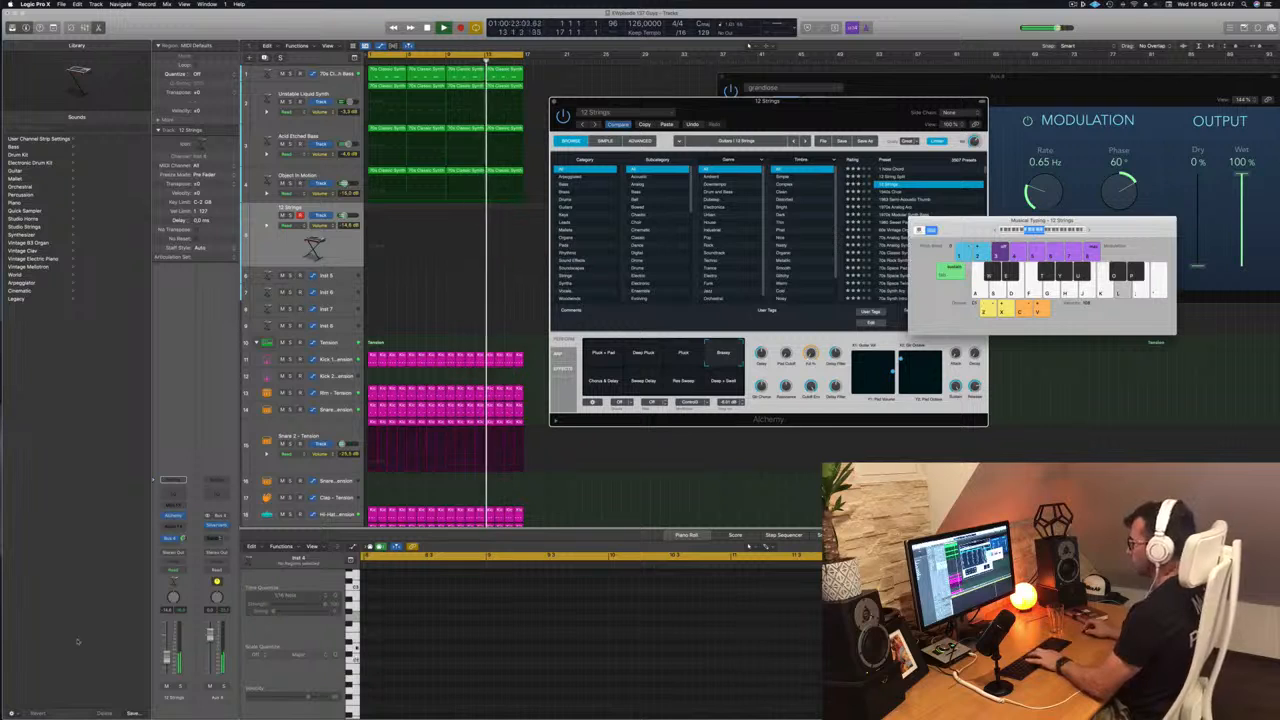
pyautogui.press('l')
pyautogui.press('j')
pyautogui.press('k')
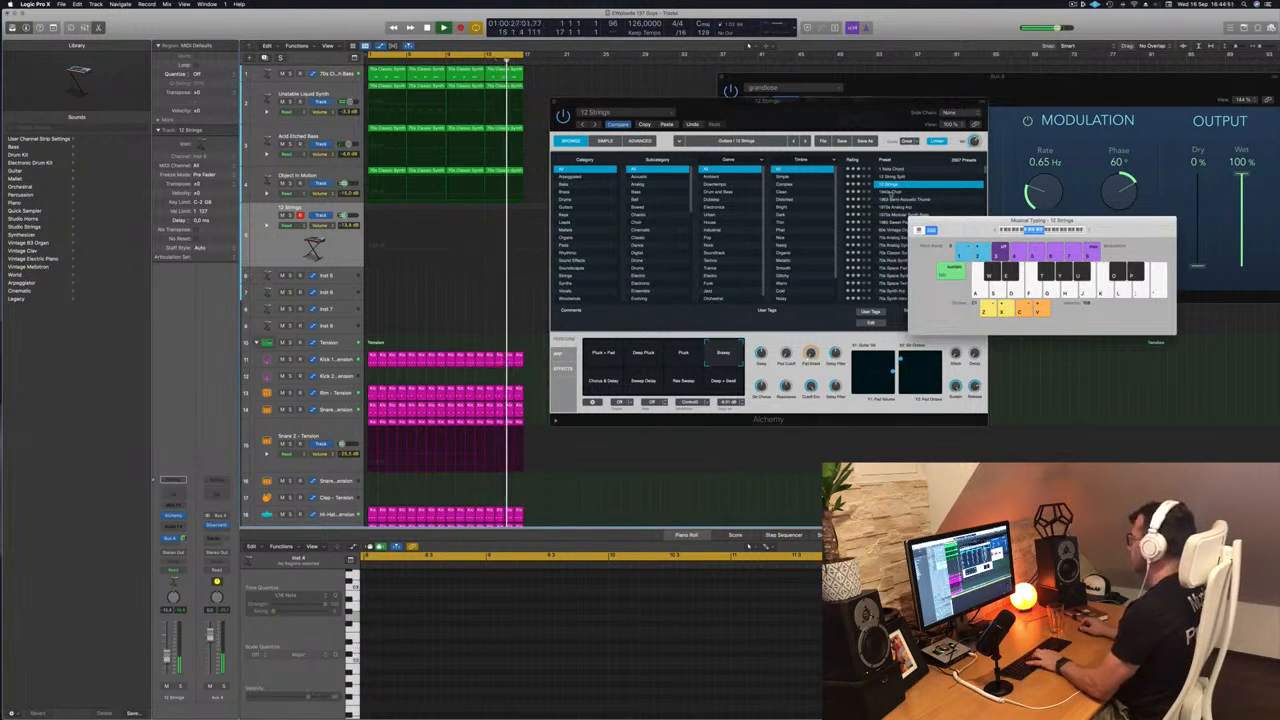
# - Audition the 1940s Choir, 1970s Analog Arp, 1980 Sweet Pad and 60s Vintage Organ presets in Alchemy
pyautogui.click(891, 194)
pyautogui.click(890, 192)
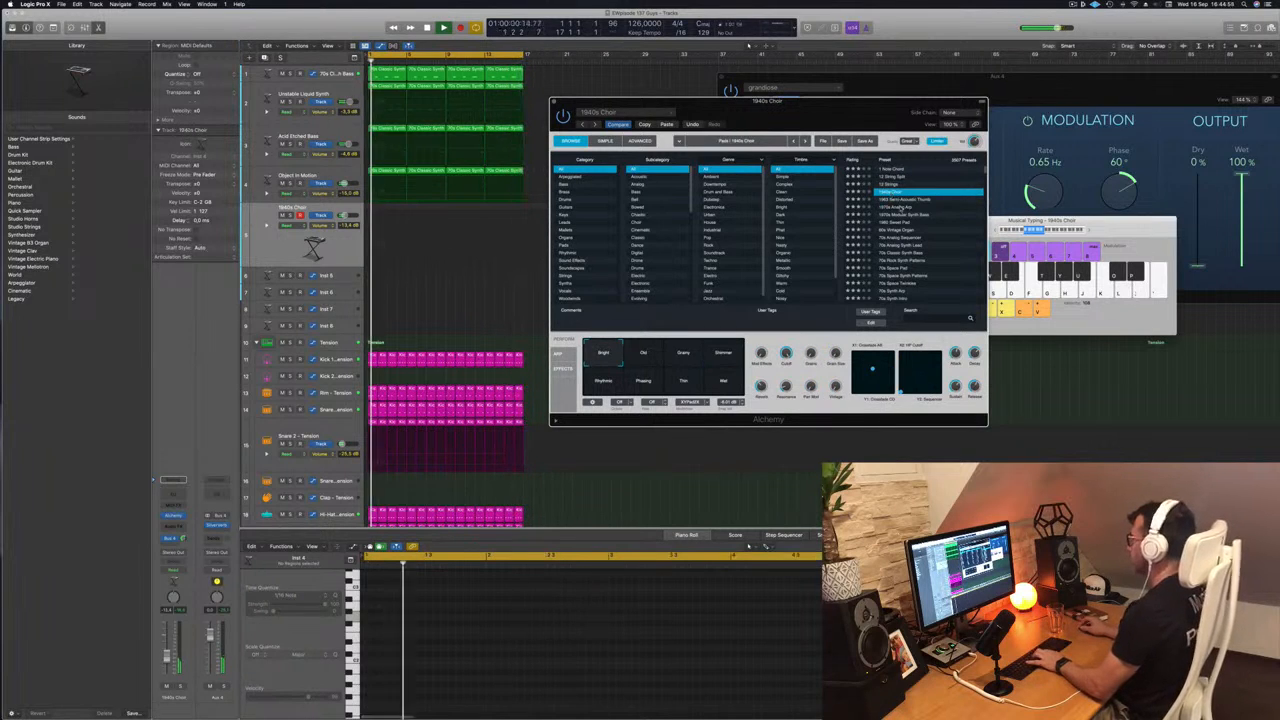
pyautogui.click(900, 206)
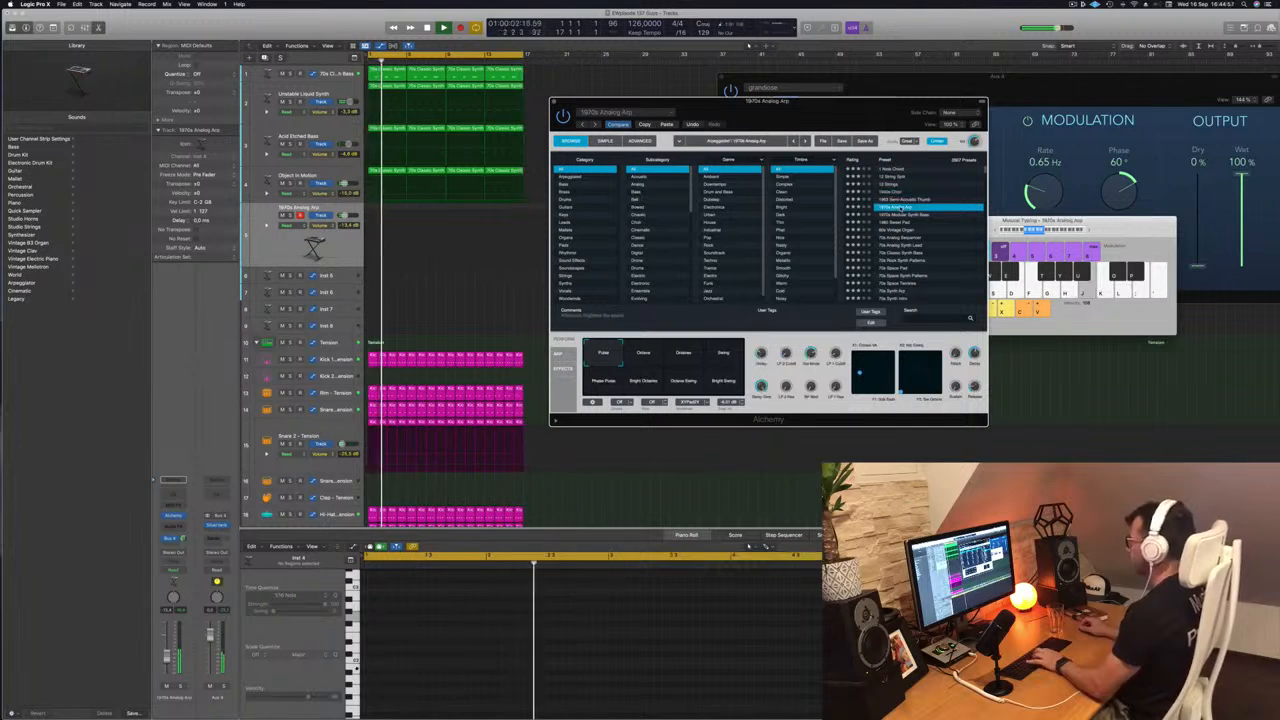
pyautogui.click(897, 222)
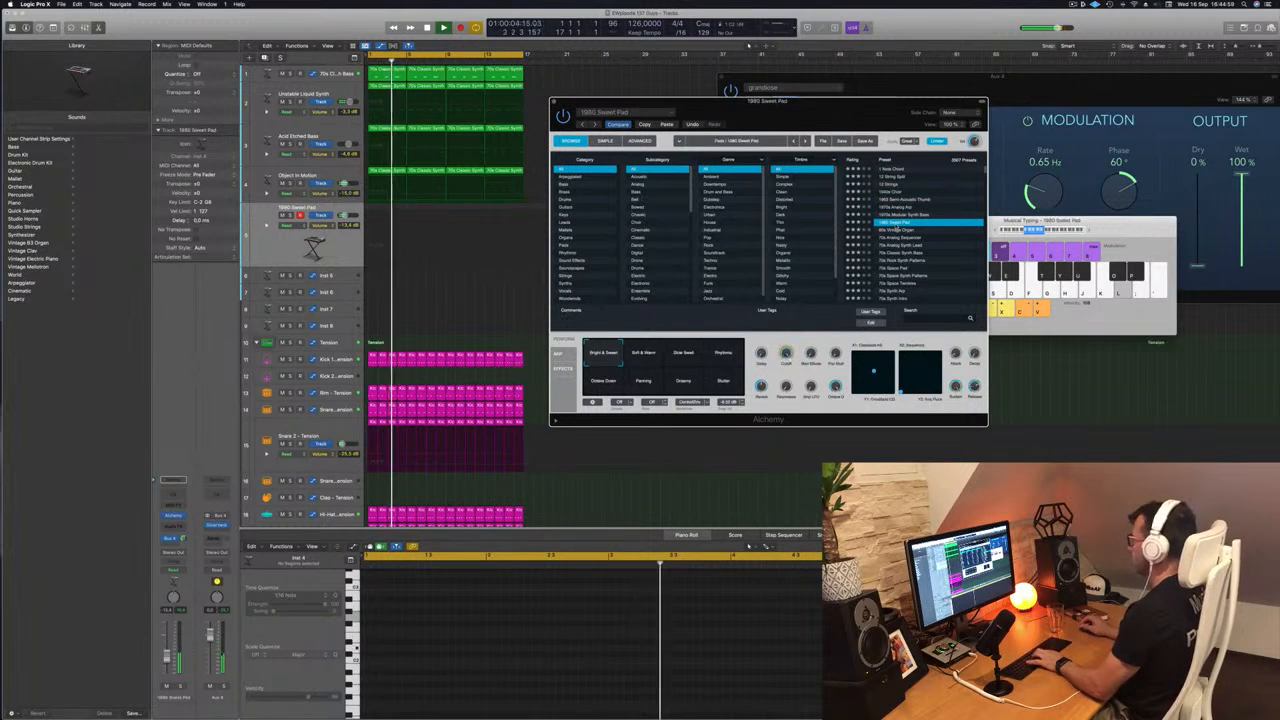
pyautogui.click(899, 229)
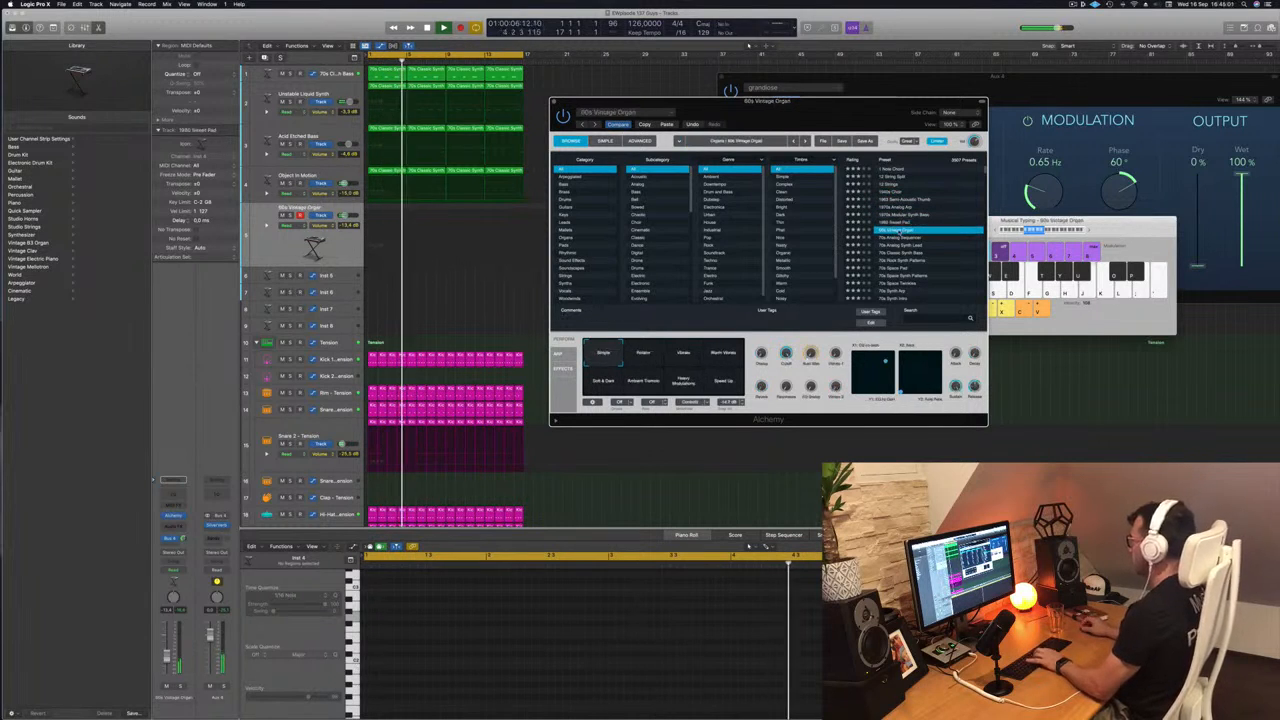
# - Audition the 80s Air Pad and 80s Analog Bells presets, raising the Musical Typing octave by one
pyautogui.scroll(-3, 918, 233)
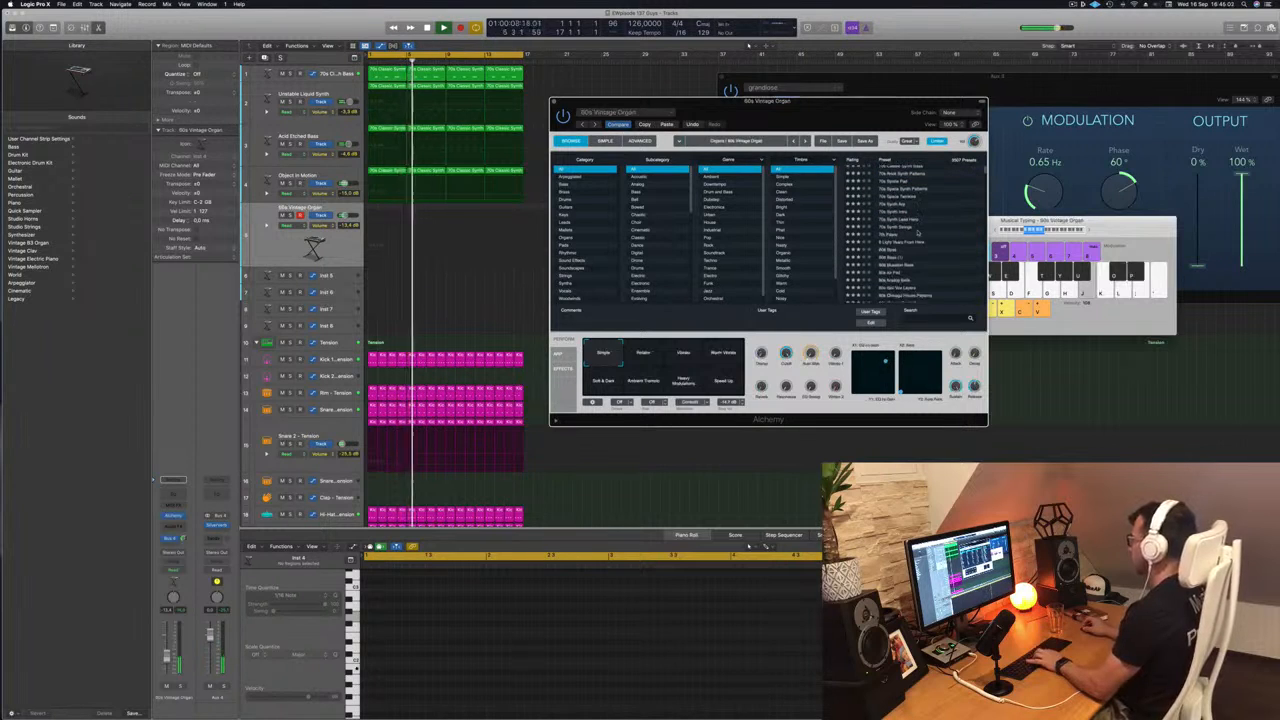
pyautogui.click(886, 233)
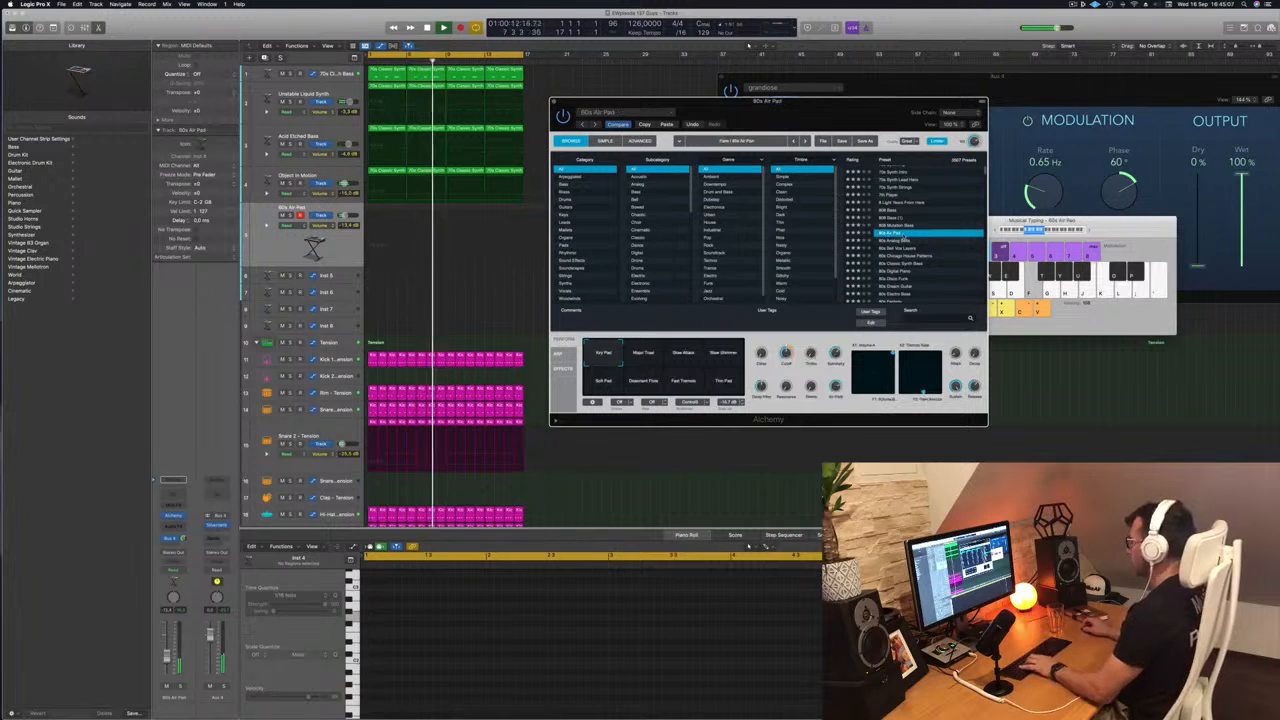
pyautogui.click(900, 241)
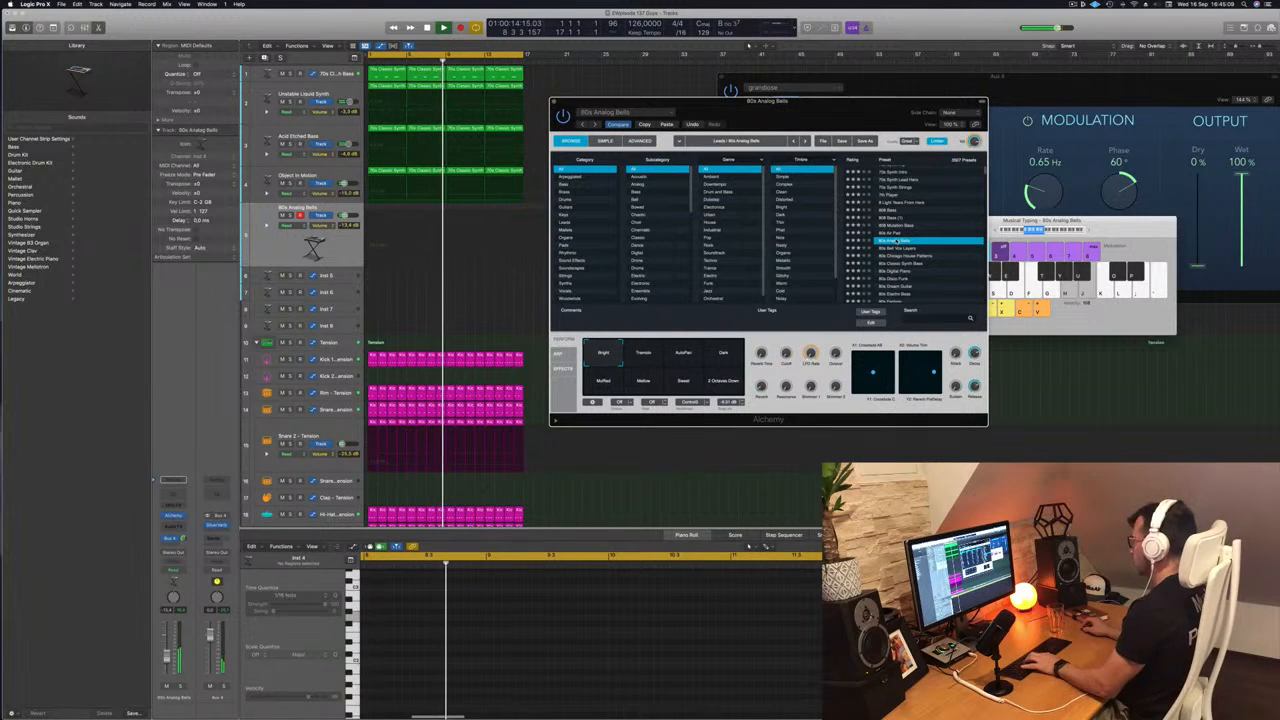
pyautogui.click(998, 221)
pyautogui.press('x')
pyautogui.moveTo(998, 221); pyautogui.dragTo(1055, 224)
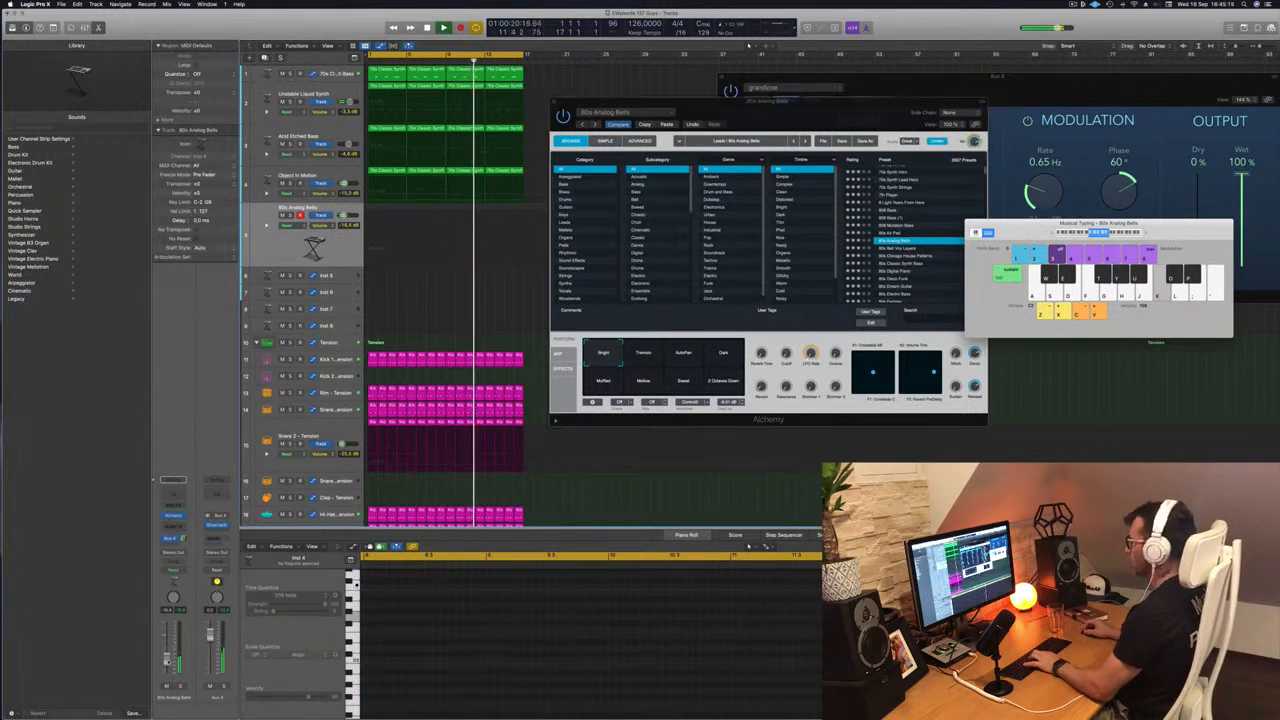
# - Try the 80s Chicago House Patterns preset with its Hollow snapshot
pyautogui.click(898, 256)
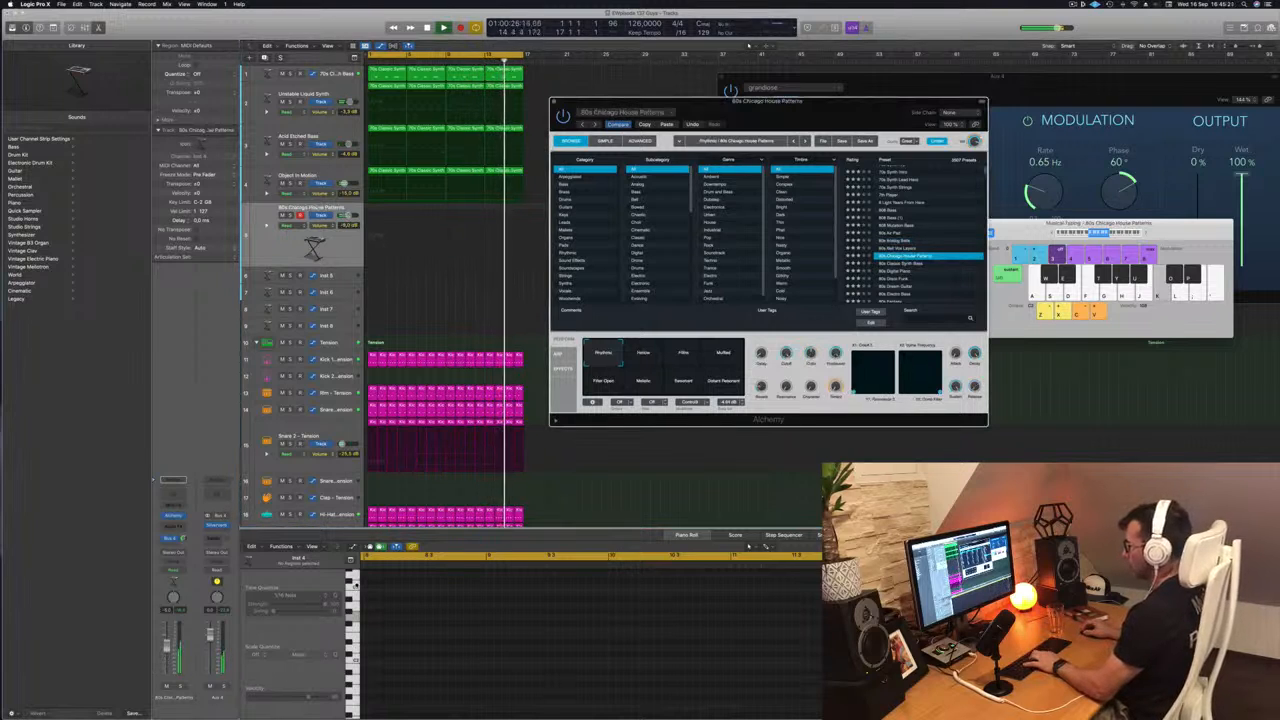
pyautogui.click(645, 353)
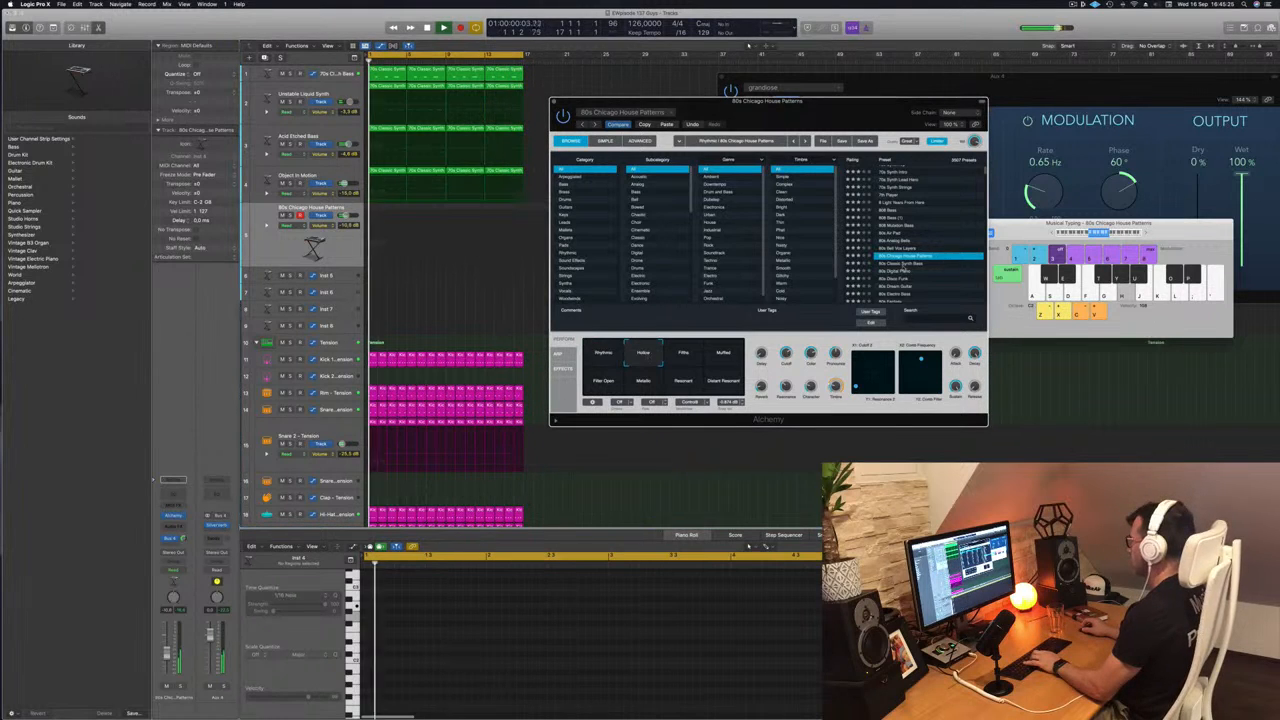
# - Load the 80s Classic Synth Bass preset and lower the track volume to -17.2 dB while playing notes
pyautogui.click(905, 264)
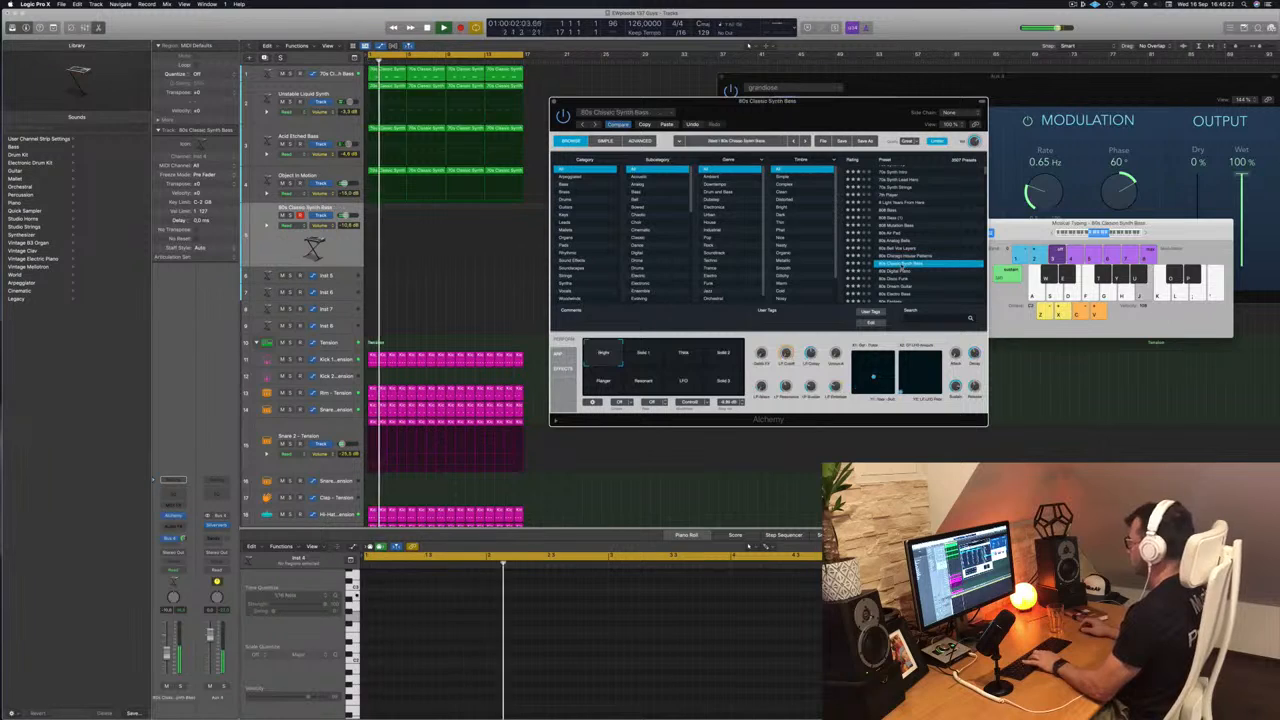
pyautogui.click(1145, 233)
pyautogui.press('k')
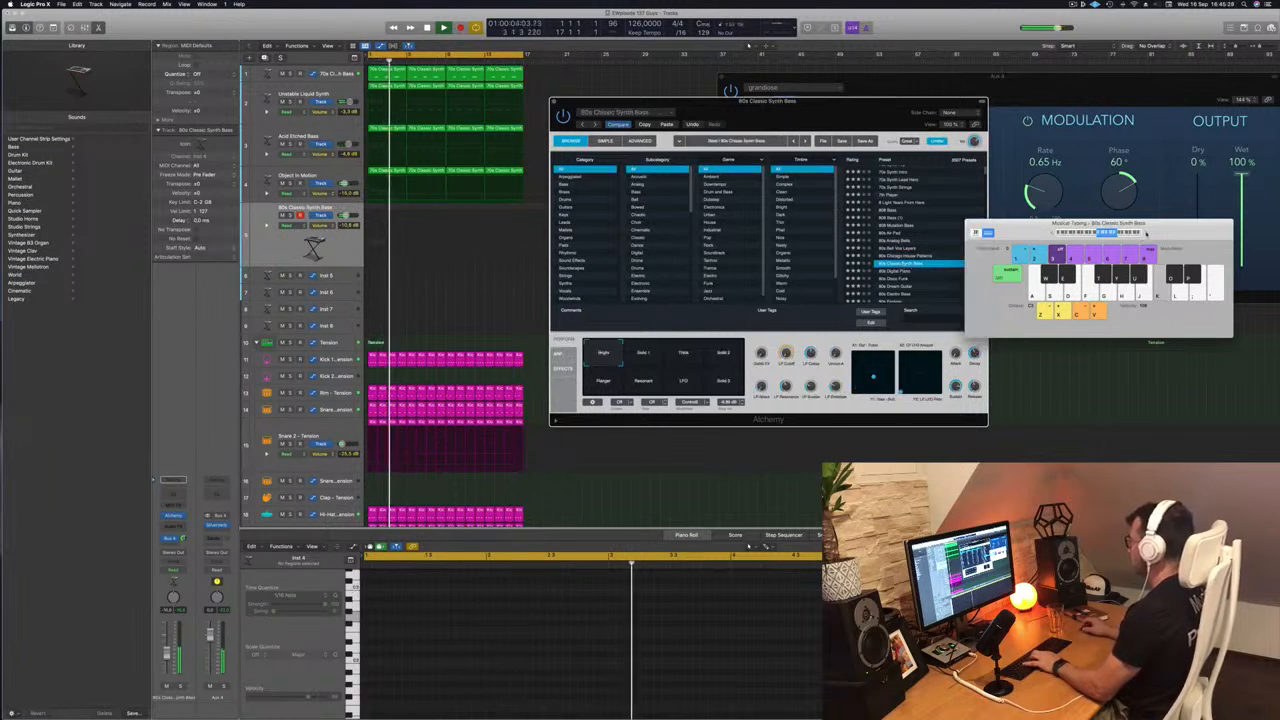
pyautogui.press('h')
pyautogui.press('j')
pyautogui.moveTo(167, 652); pyautogui.dragTo(168, 666)
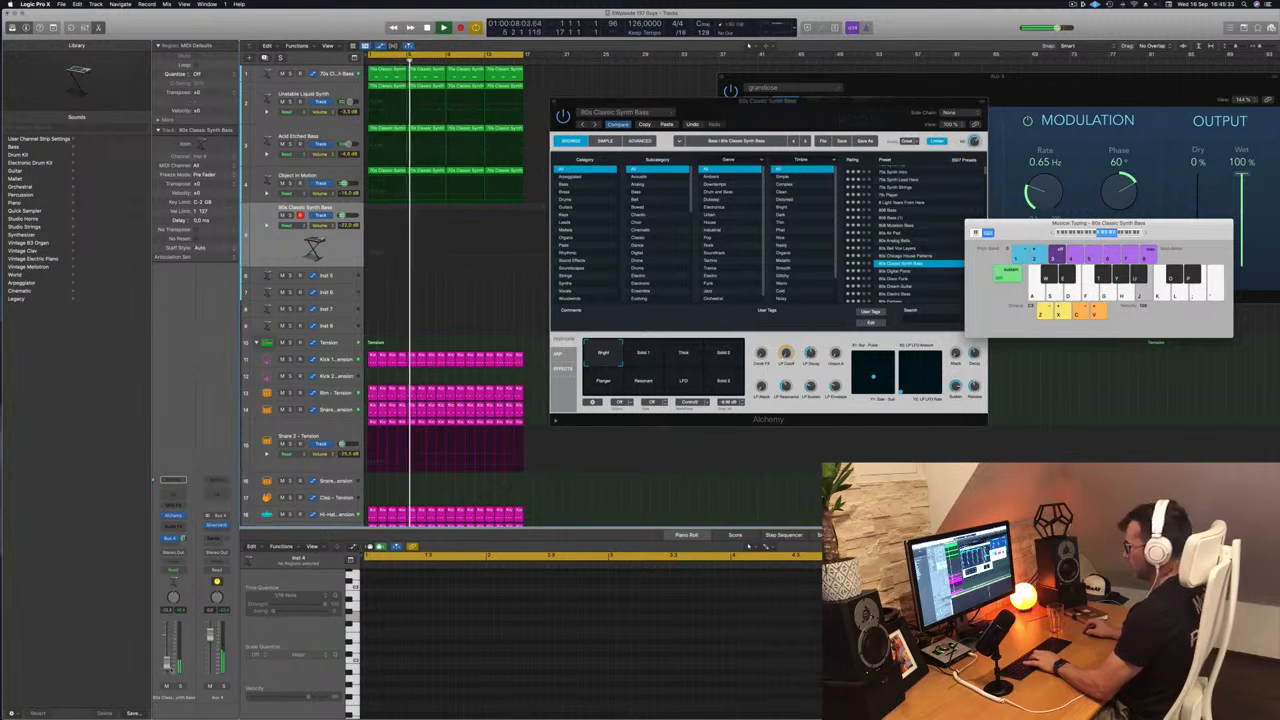
pyautogui.press('k')
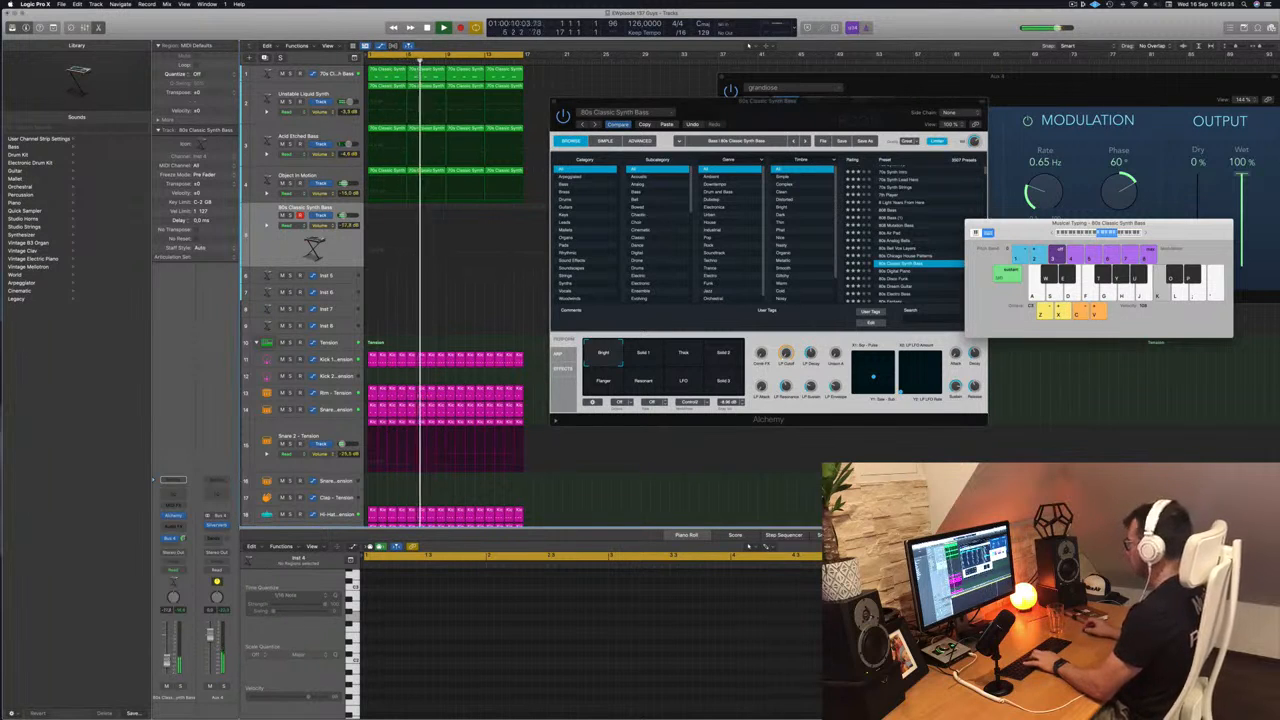
# - Raise the Musical Typing octave by one and rehearse a melody with 80s Classic Synth Bass, repositioning the keyboard window
pyautogui.press('x')
pyautogui.press('k')
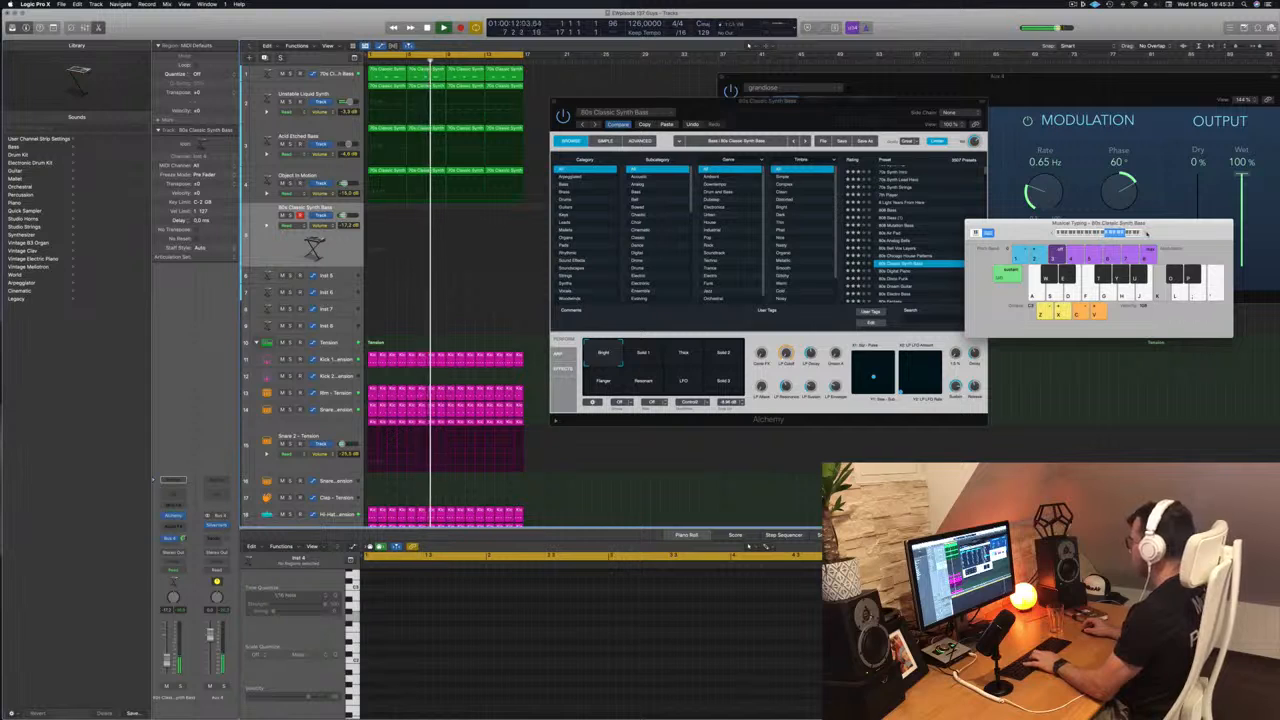
pyautogui.moveTo(1146, 232); pyautogui.dragTo(1081, 236)
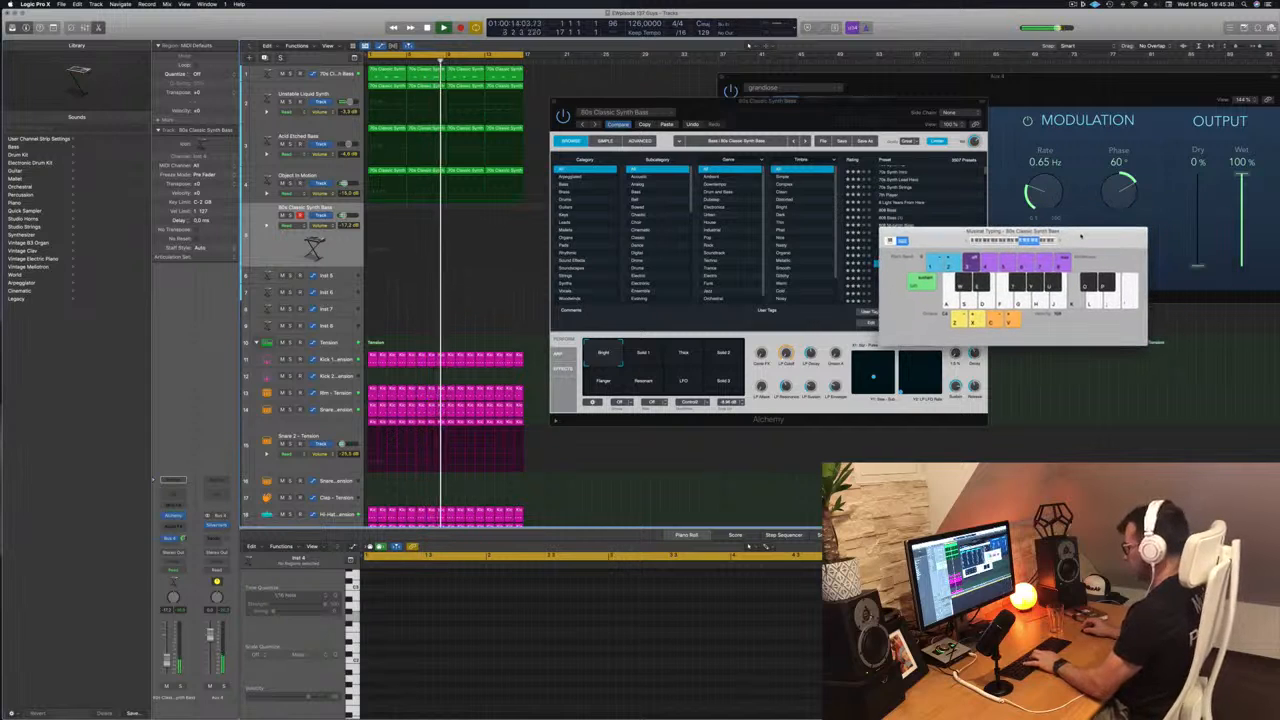
pyautogui.press("'")
pyautogui.press('l')
pyautogui.press('k')
pyautogui.moveTo(958, 236); pyautogui.dragTo(942, 185)
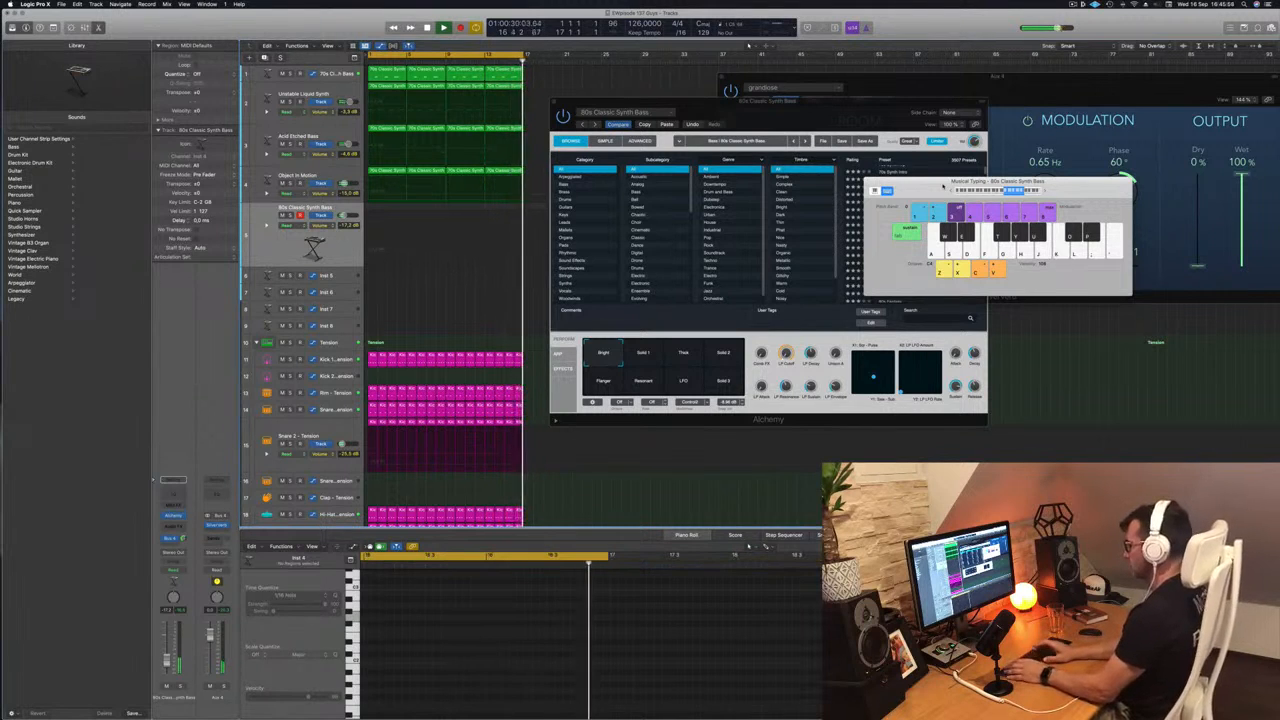
# - Record a rhythmic repeated-note part about nine bars long on the 80s Classic Synth Bass track and play it back from the start
pyautogui.press('r')
pyautogui.press('k')
pyautogui.press('k')
pyautogui.press('k')
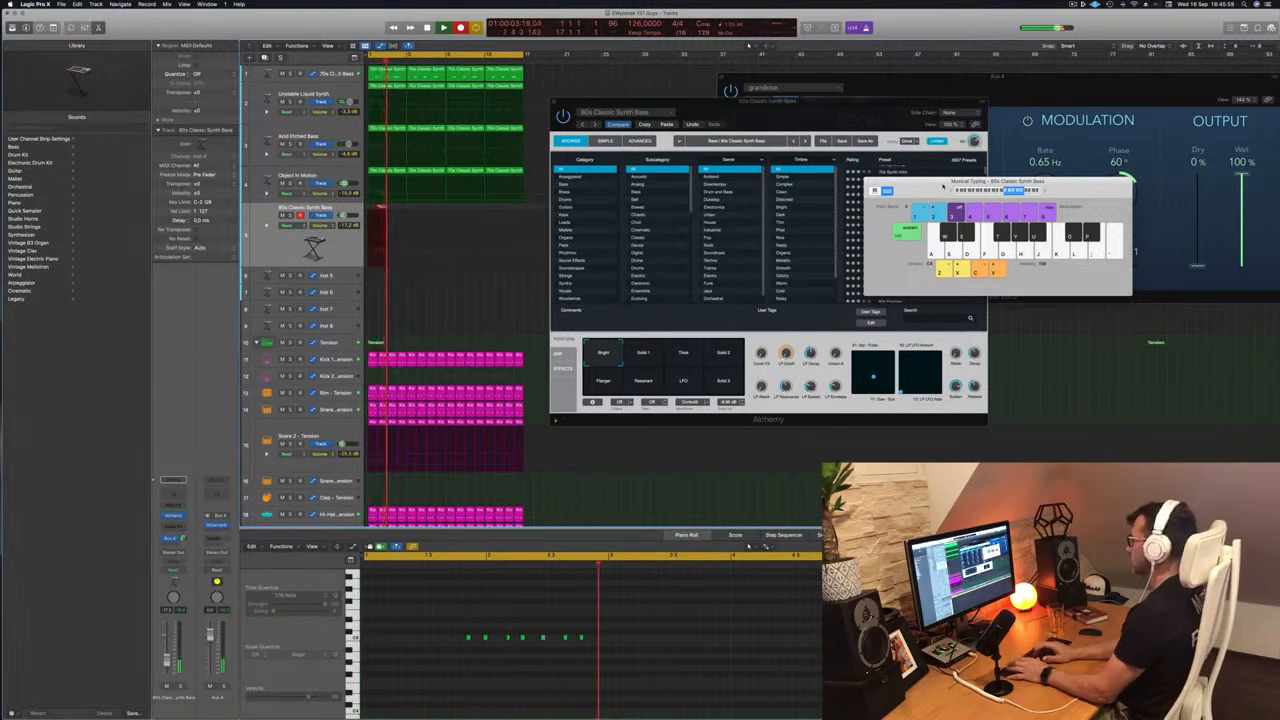
pyautogui.press('k')
pyautogui.press('k')
pyautogui.press('k')
pyautogui.press('k')
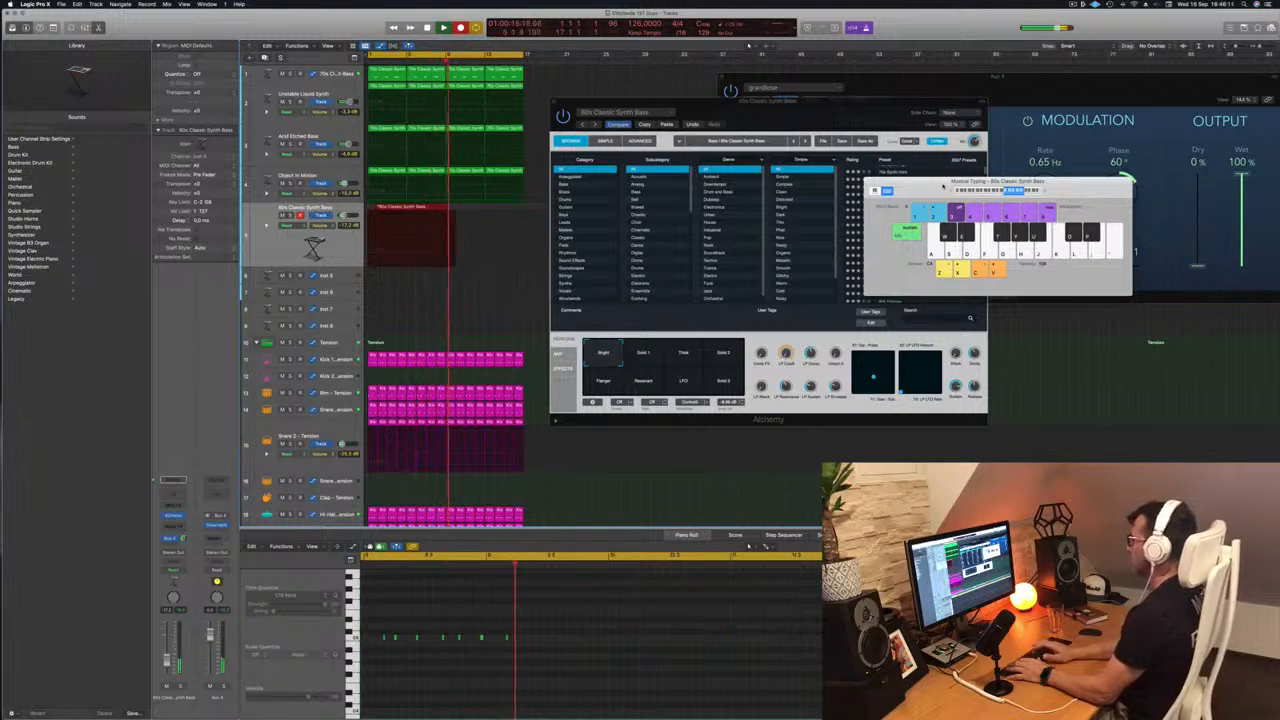
pyautogui.press('space')
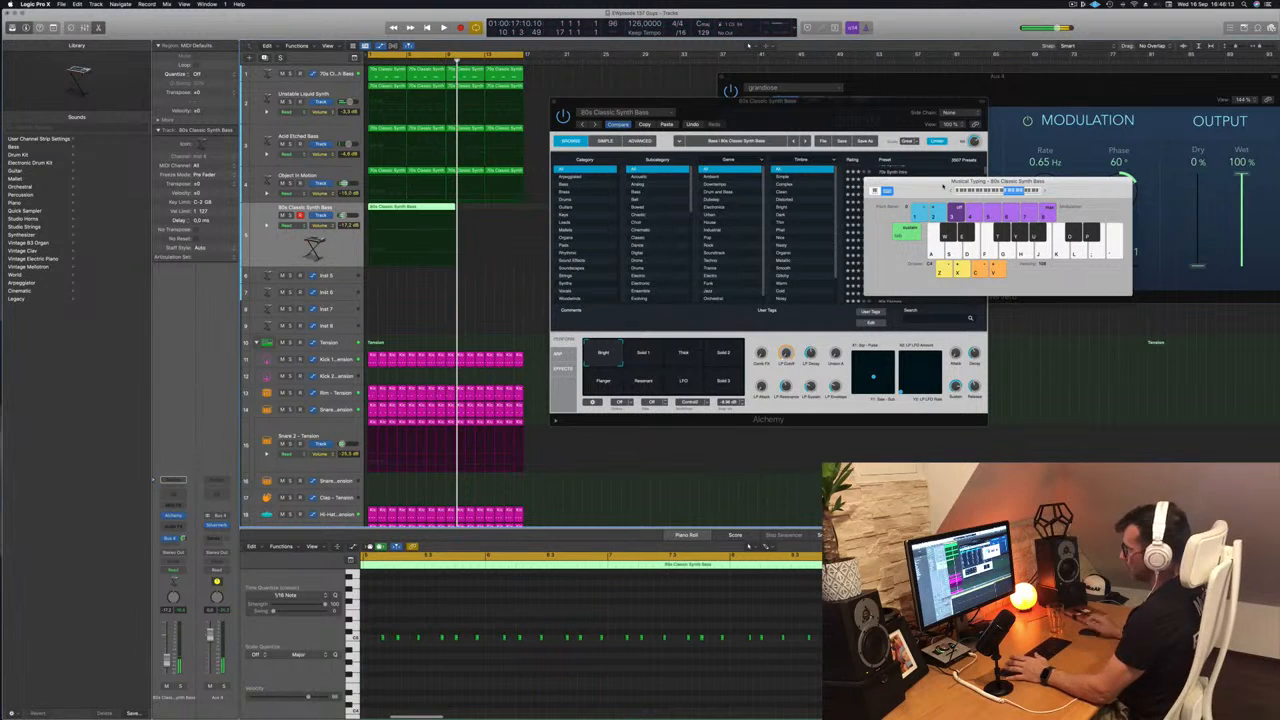
pyautogui.press('Return')
pyautogui.press('space')
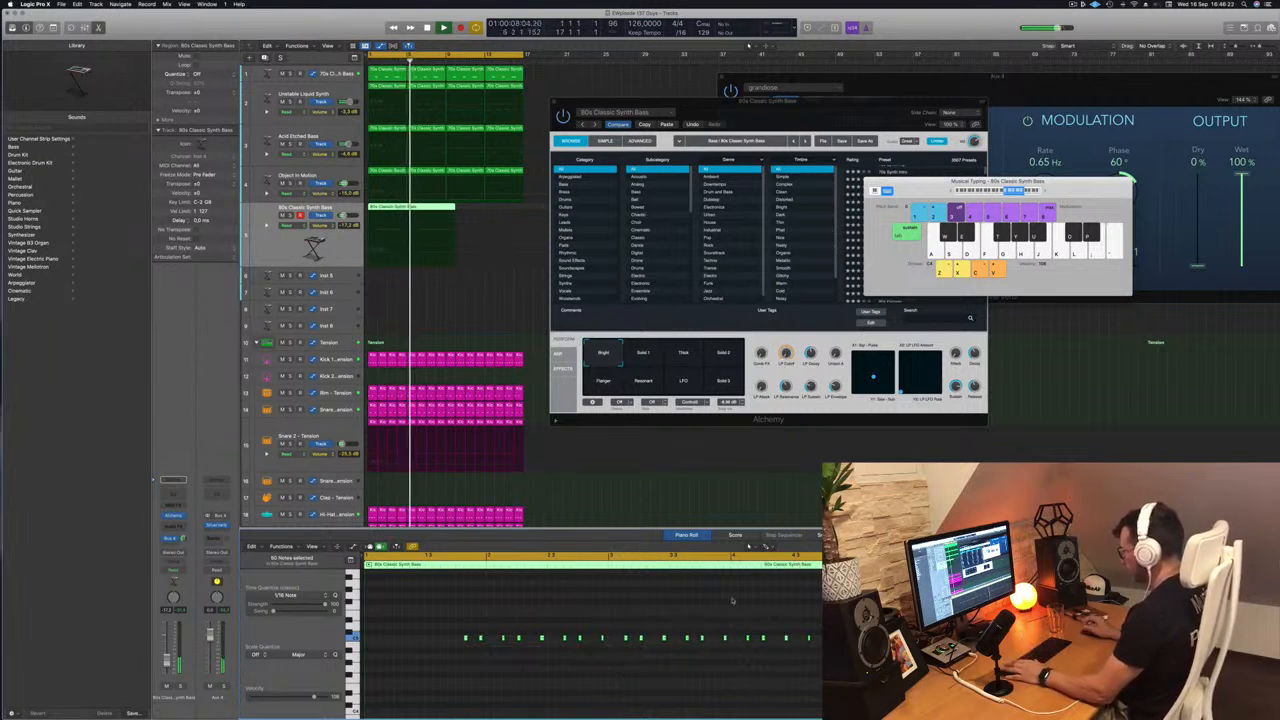
# - Split bar 4 out of the recorded 80s Classic Synth Bass region as a one-bar piece and delete everything before it
pyautogui.press('super+Right')
pyautogui.press('super+Right')
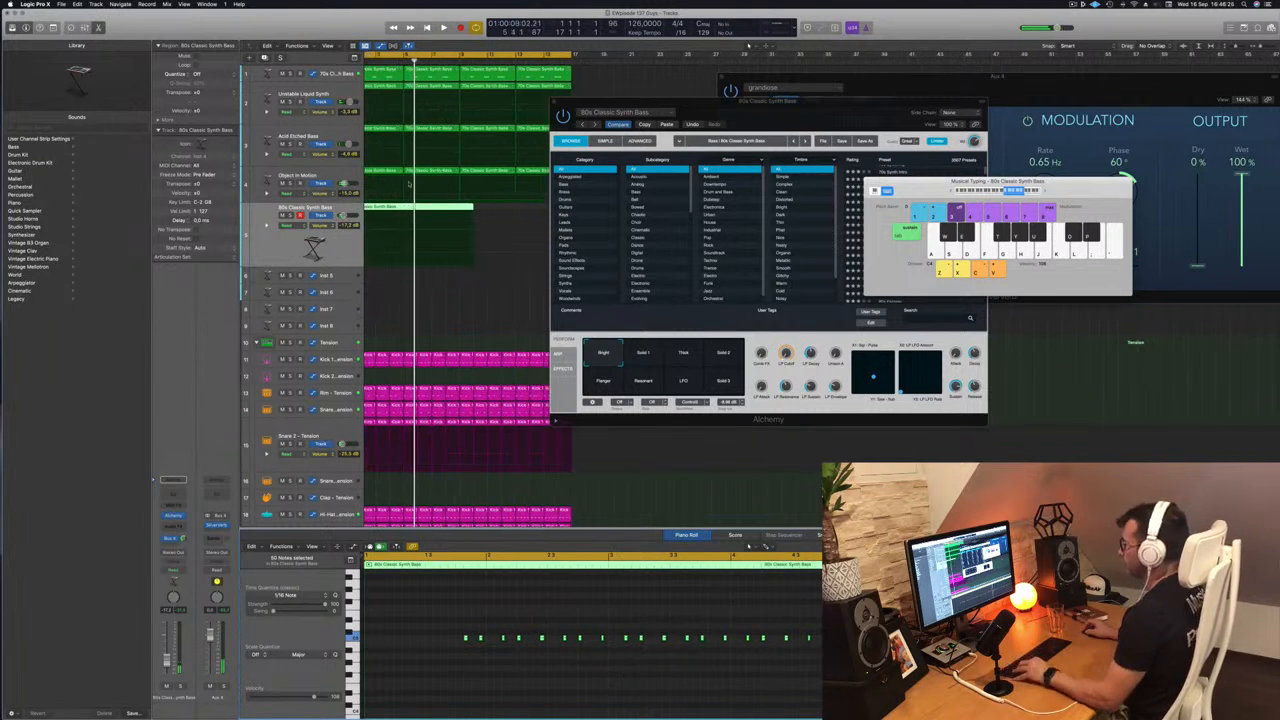
pyautogui.hscroll(-3, 410, 188)
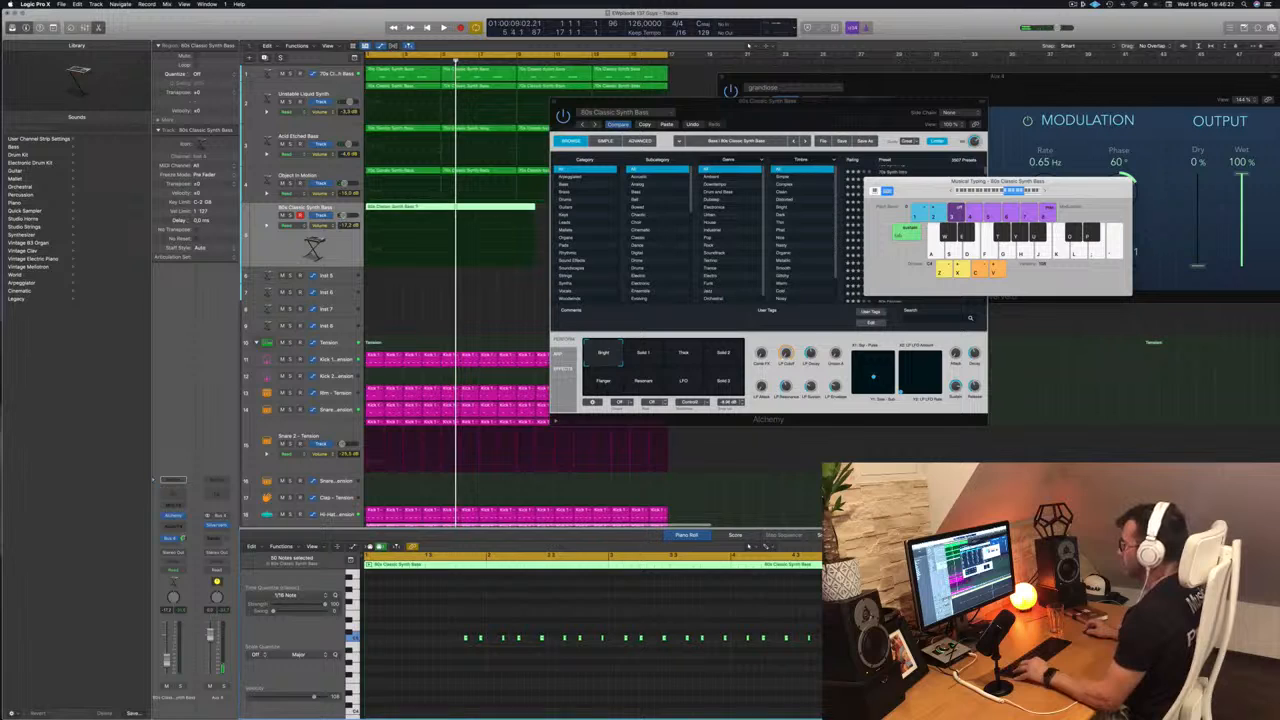
pyautogui.keyDown('super'); pyautogui.doubleClick(418, 207); pyautogui.keyUp('super')
pyautogui.moveTo(419, 212); pyautogui.dragTo(424, 213)
pyautogui.keyDown('super'); pyautogui.click(438, 207); pyautogui.keyUp('super')
pyautogui.hscroll(-1, 416, 212)
pyautogui.click(409, 207)
pyautogui.press('Delete')
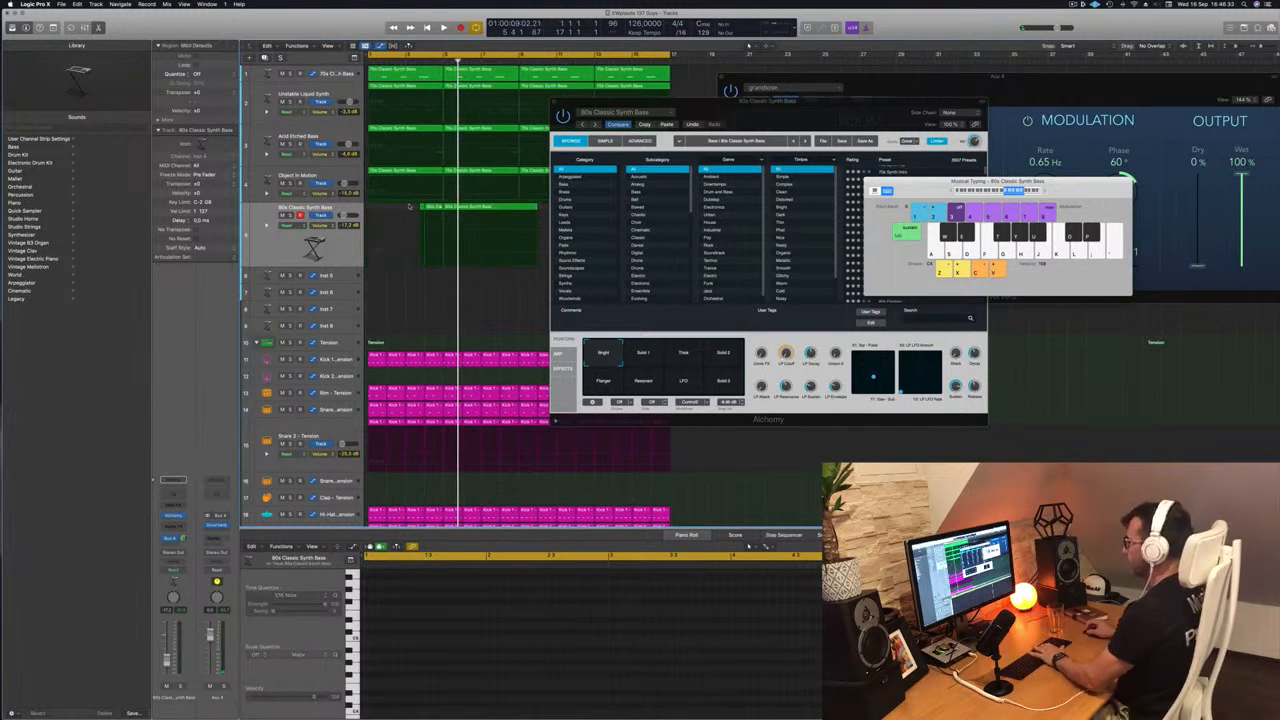
# - Move the one-bar bass piece to bar 1, play it back, and delete the leftover recording
pyautogui.moveTo(436, 209); pyautogui.dragTo(379, 210)
pyautogui.press('space')
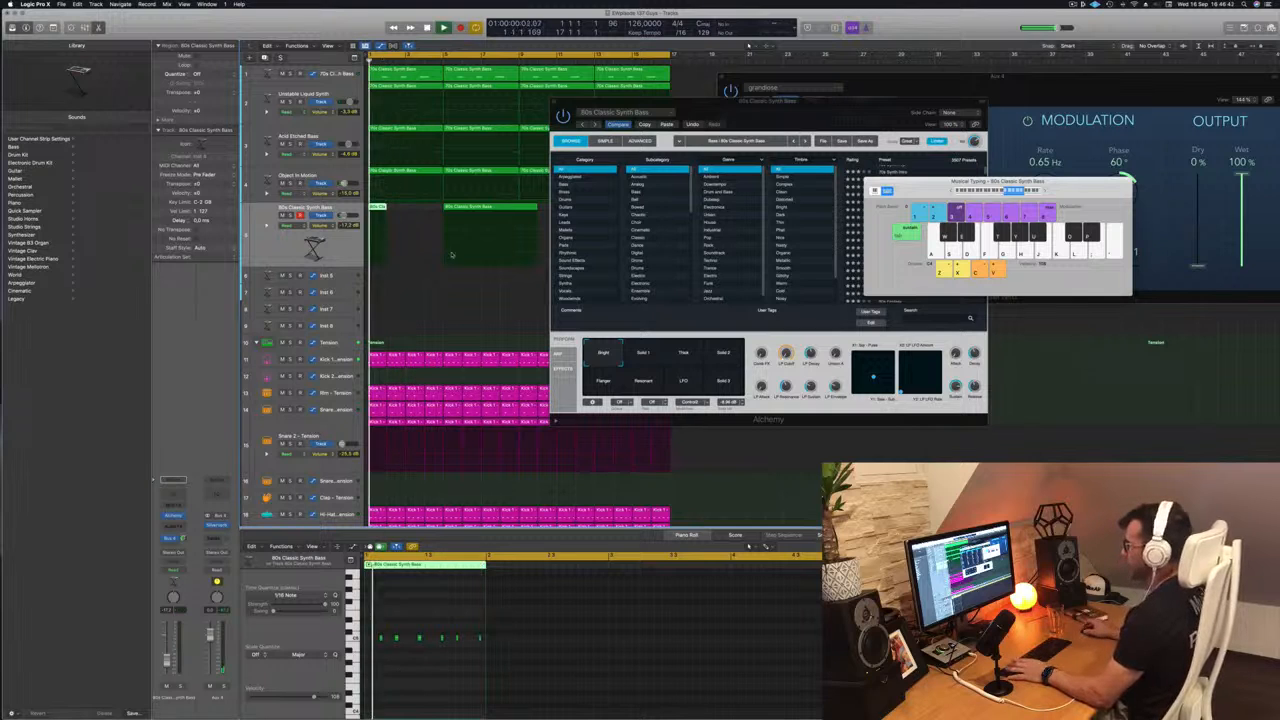
pyautogui.click(497, 207)
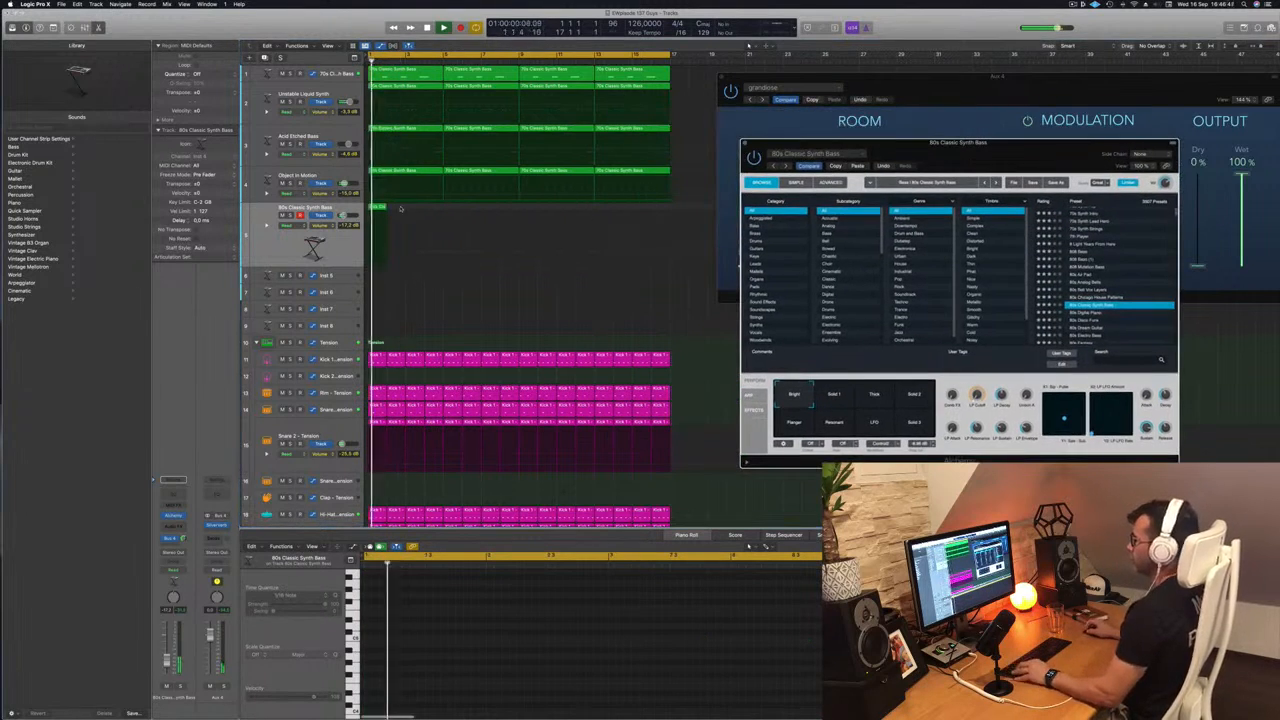
# - Duplicate the one-bar bass region until the part fills all 16 bars, then play it from the start
pyautogui.moveTo(380, 208); pyautogui.dragTo(458, 214)
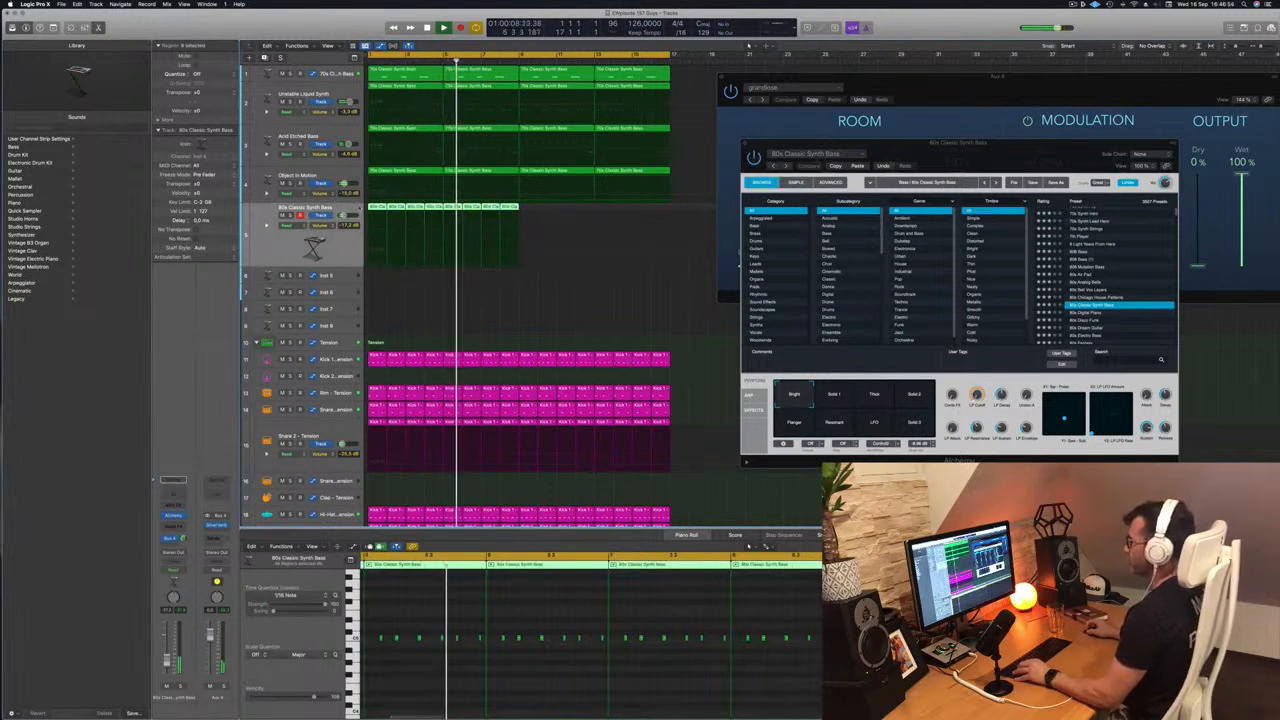
pyautogui.moveTo(372, 214); pyautogui.dragTo(520, 220)
pyautogui.moveTo(996, 157); pyautogui.dragTo(954, 102)
pyautogui.press('space')
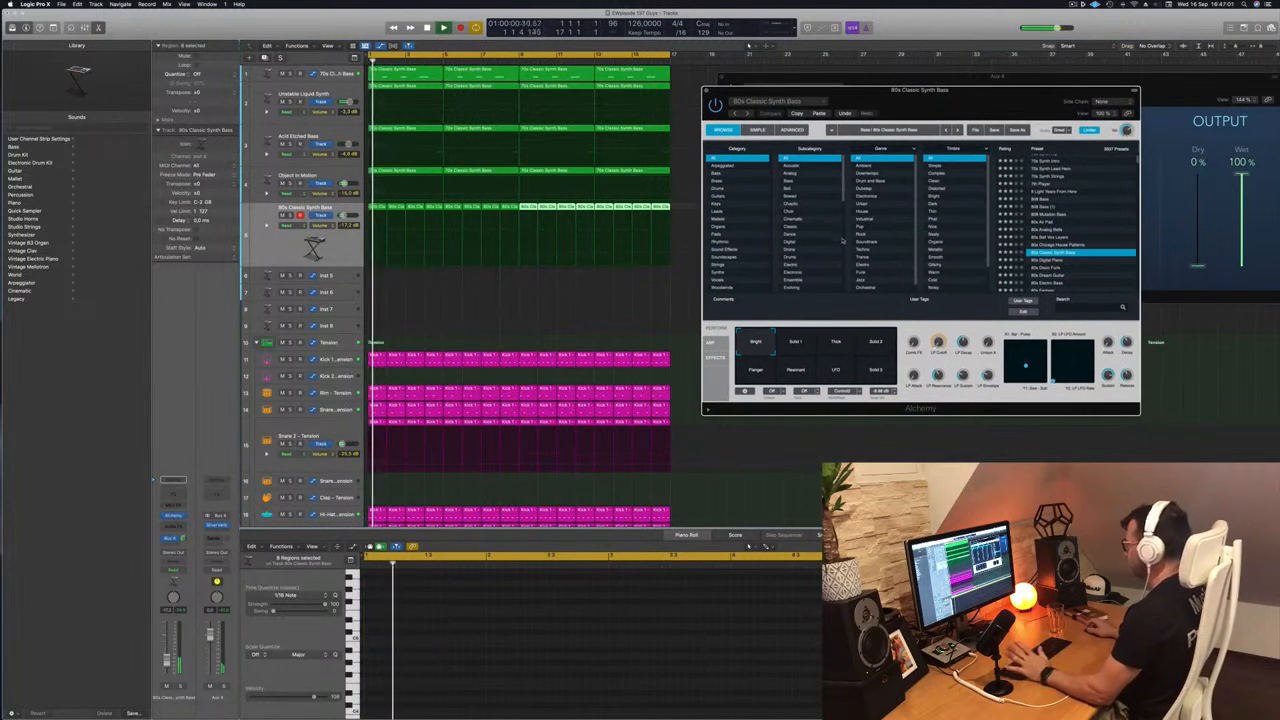
# - Select all regions on the 80s Classic Synth Bass track and raise Alchemy's LP Cutoff while the loop plays
pyautogui.click(280, 246)
pyautogui.press('space')
pyautogui.press('space')
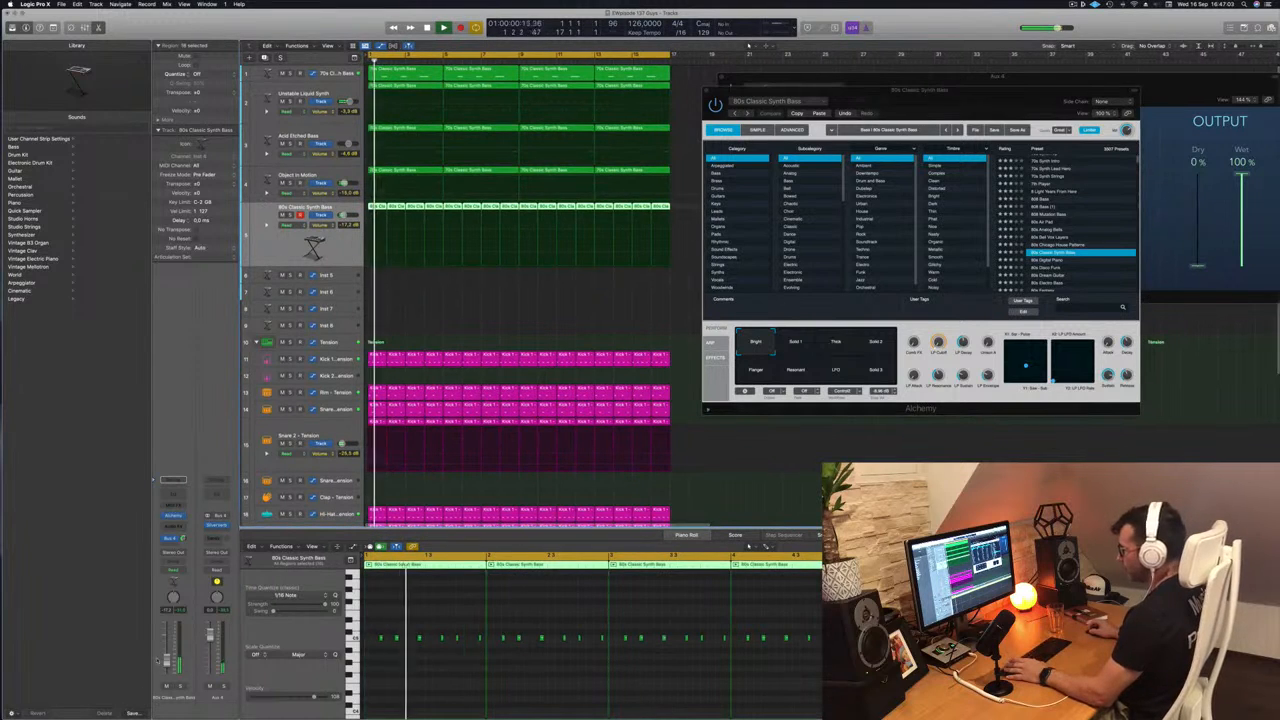
pyautogui.press('space')
pyautogui.press('space')
pyautogui.moveTo(938, 342); pyautogui.dragTo(940, 325)
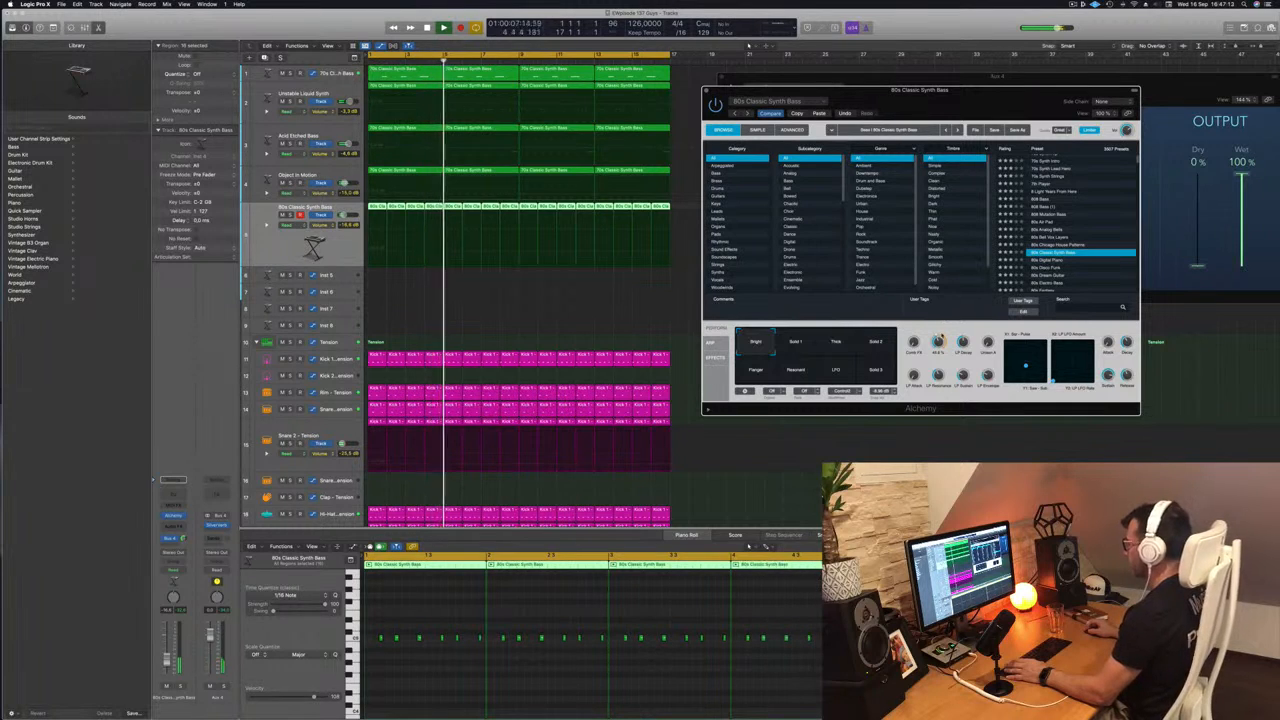
# - Audition Alchemy's Solid 1, Thick, Solid 2, Resonant and LFO snapshots during playback and return to Bright
pyautogui.click(797, 344)
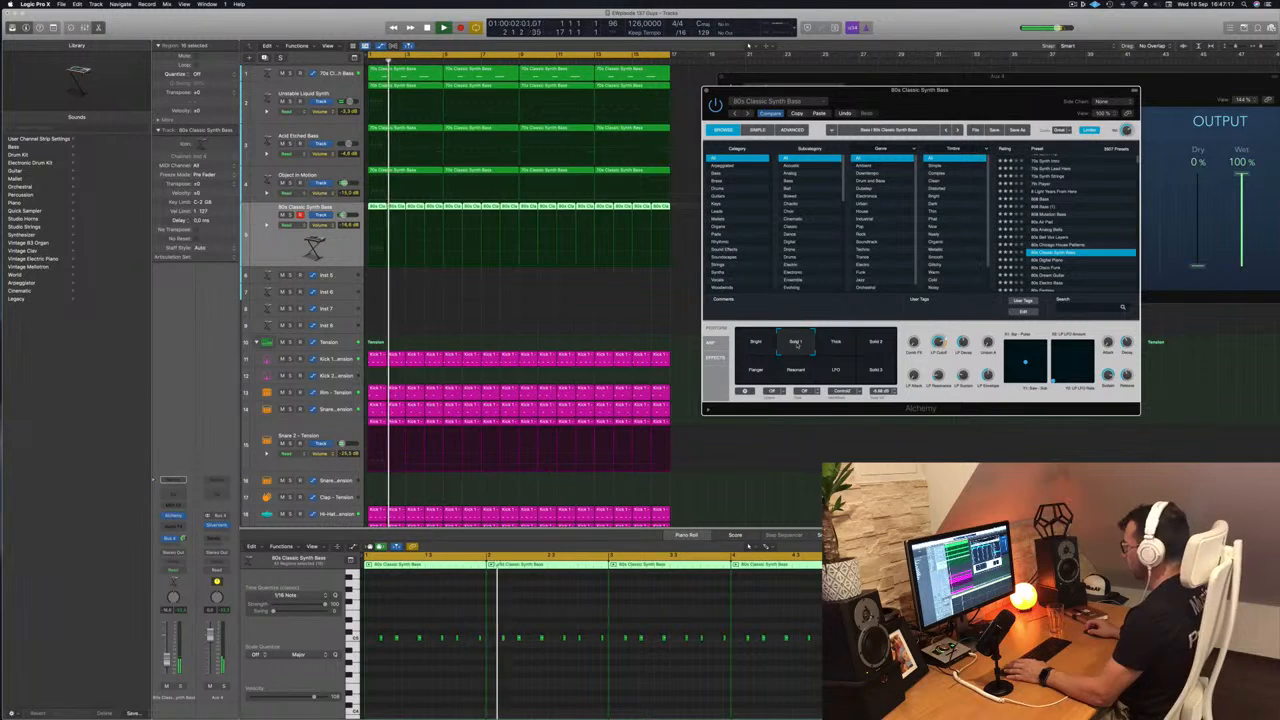
pyautogui.click(846, 344)
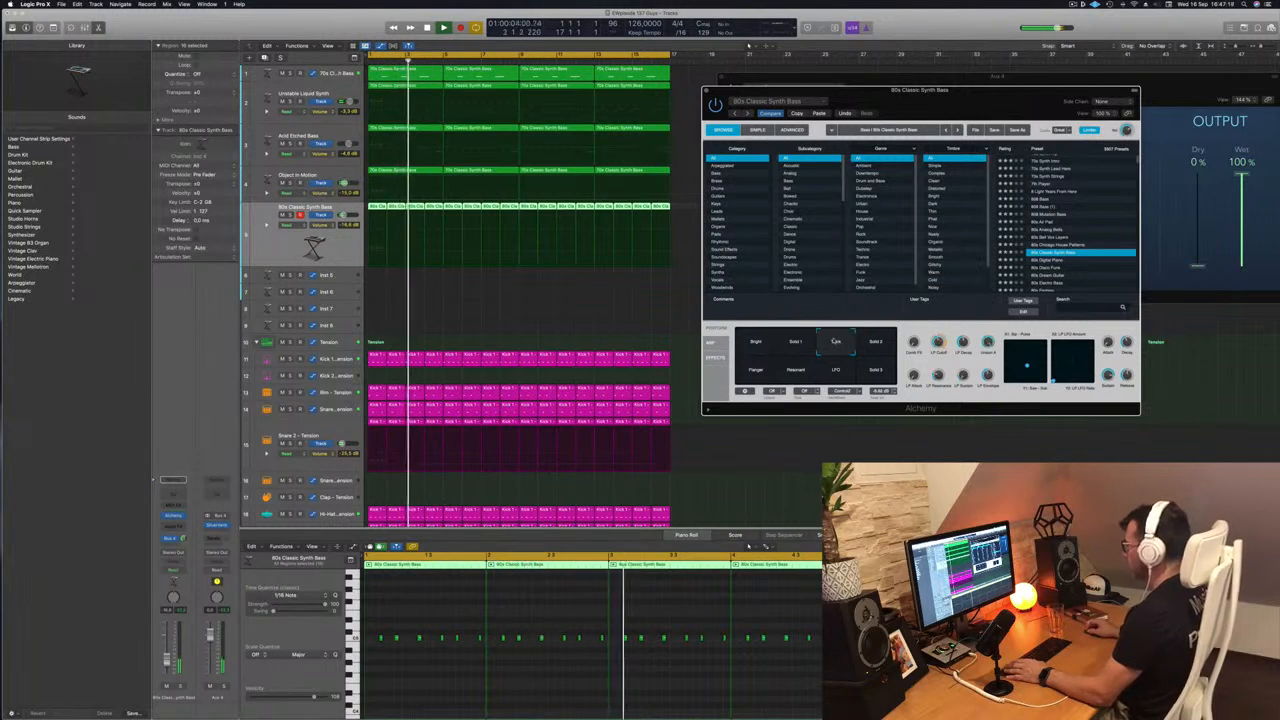
pyautogui.click(886, 340)
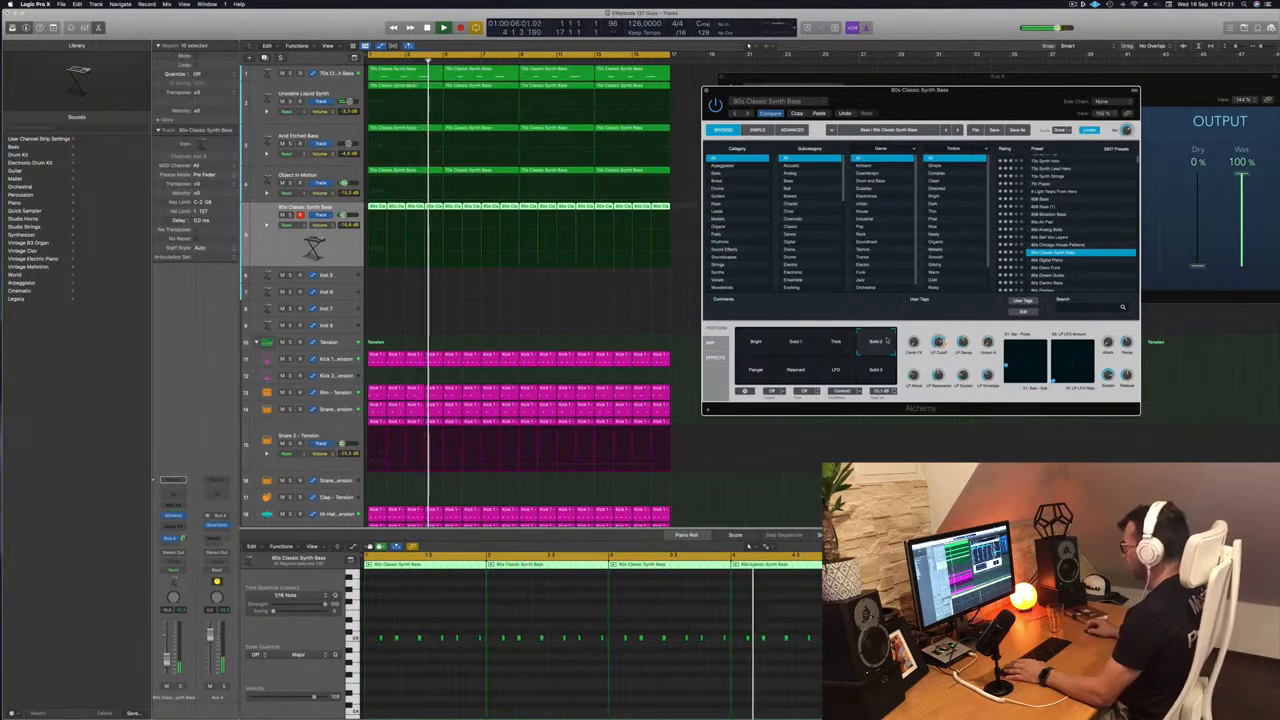
pyautogui.click(785, 372)
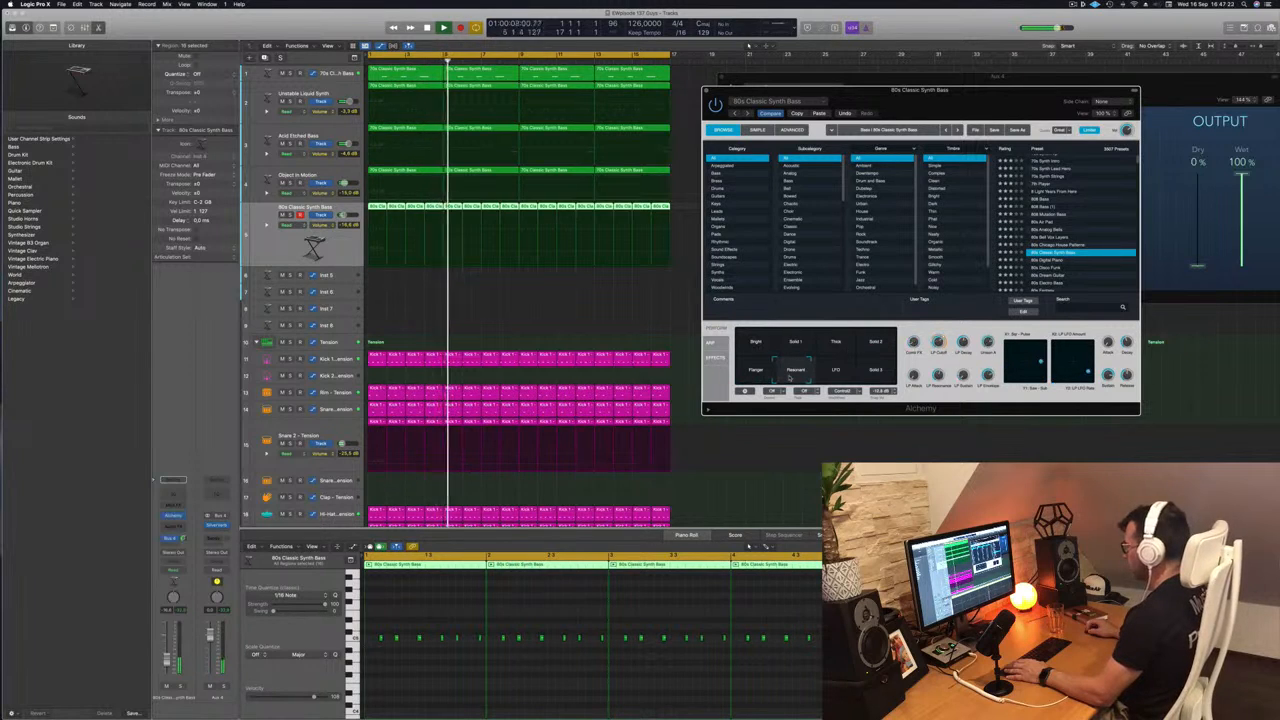
pyautogui.click(839, 378)
pyautogui.click(756, 345)
pyautogui.press('space')
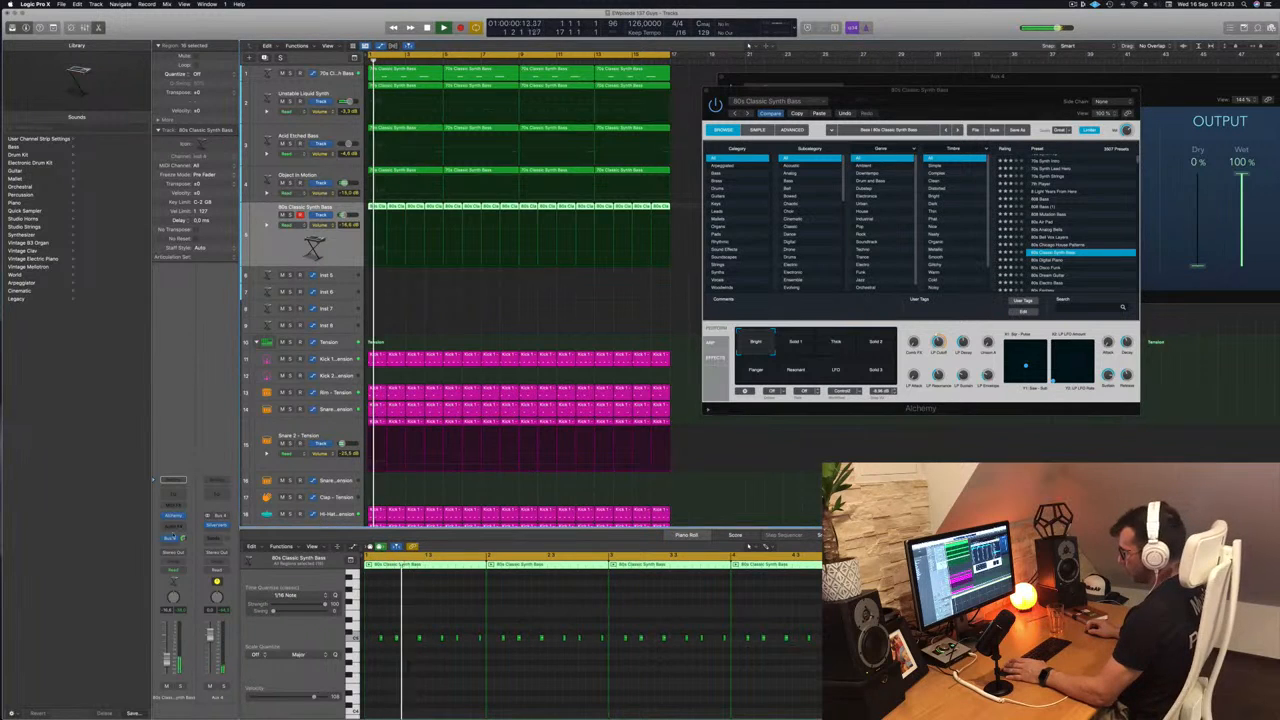
# - Insert a stereo Compressor on the 80s Classic Synth Bass track and set its side chain to Kick 1 - Tension
pyautogui.click(173, 525)
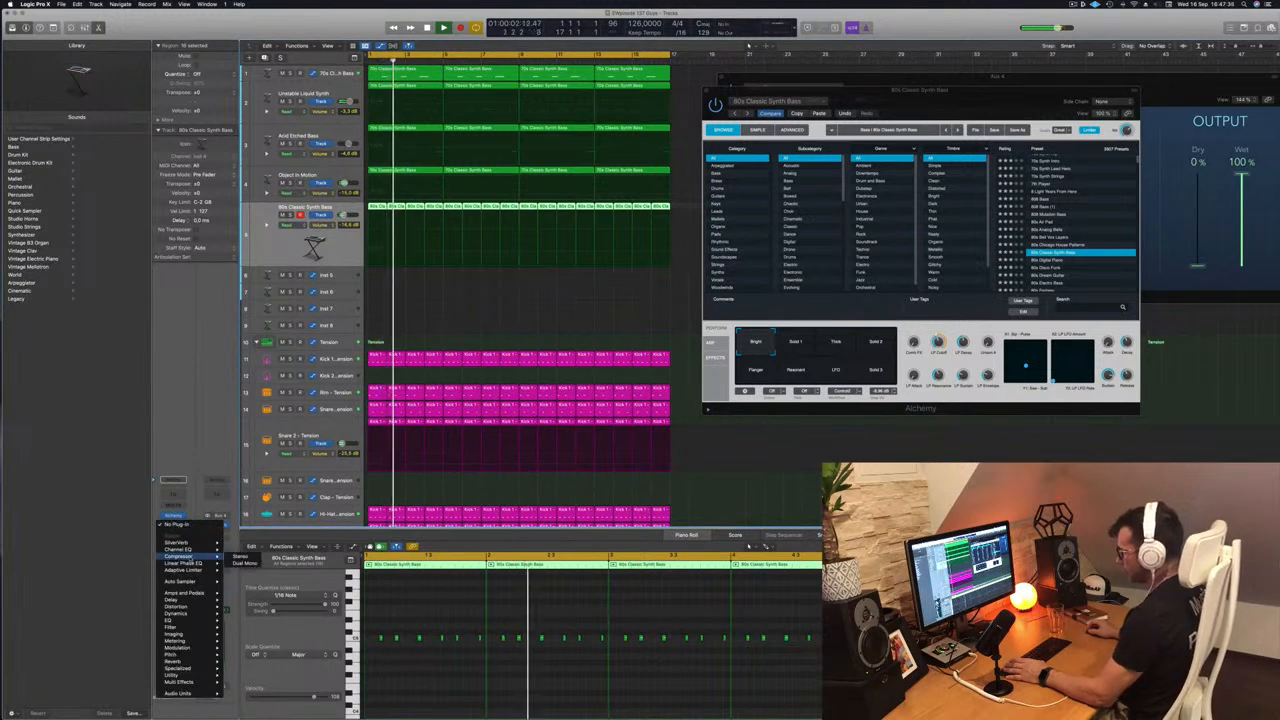
pyautogui.click(240, 557)
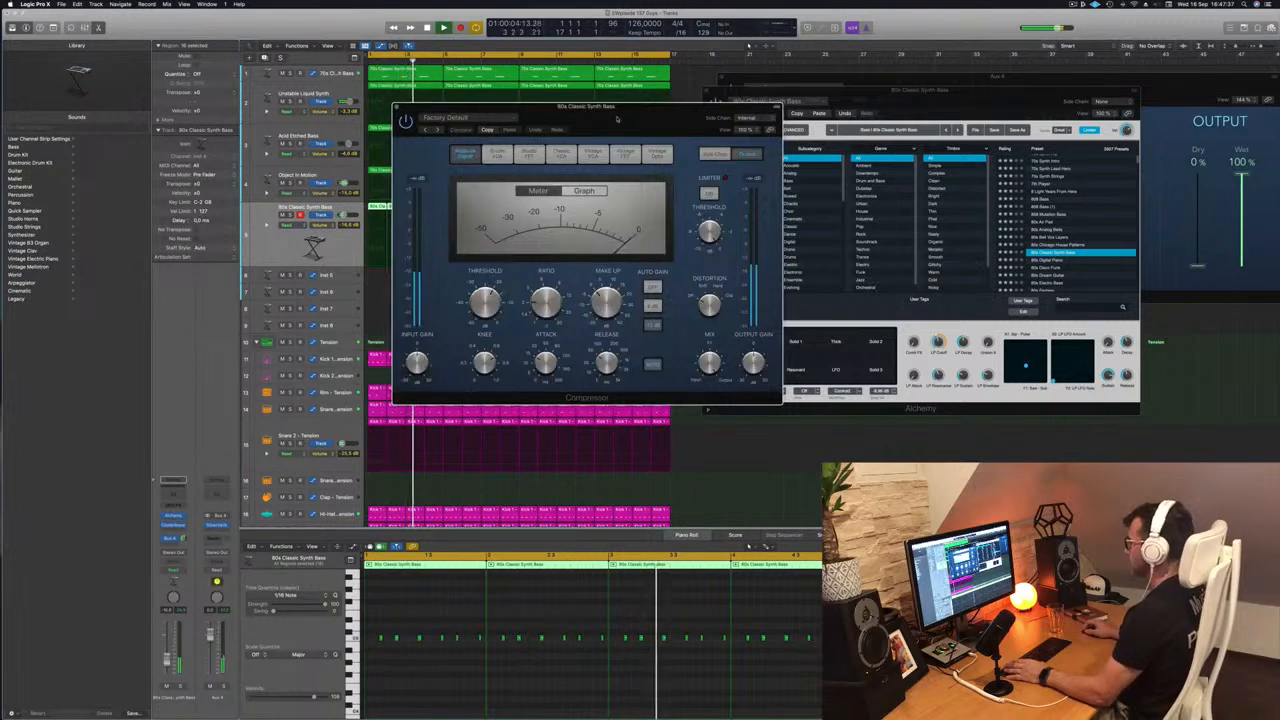
pyautogui.moveTo(616, 119); pyautogui.dragTo(784, 132)
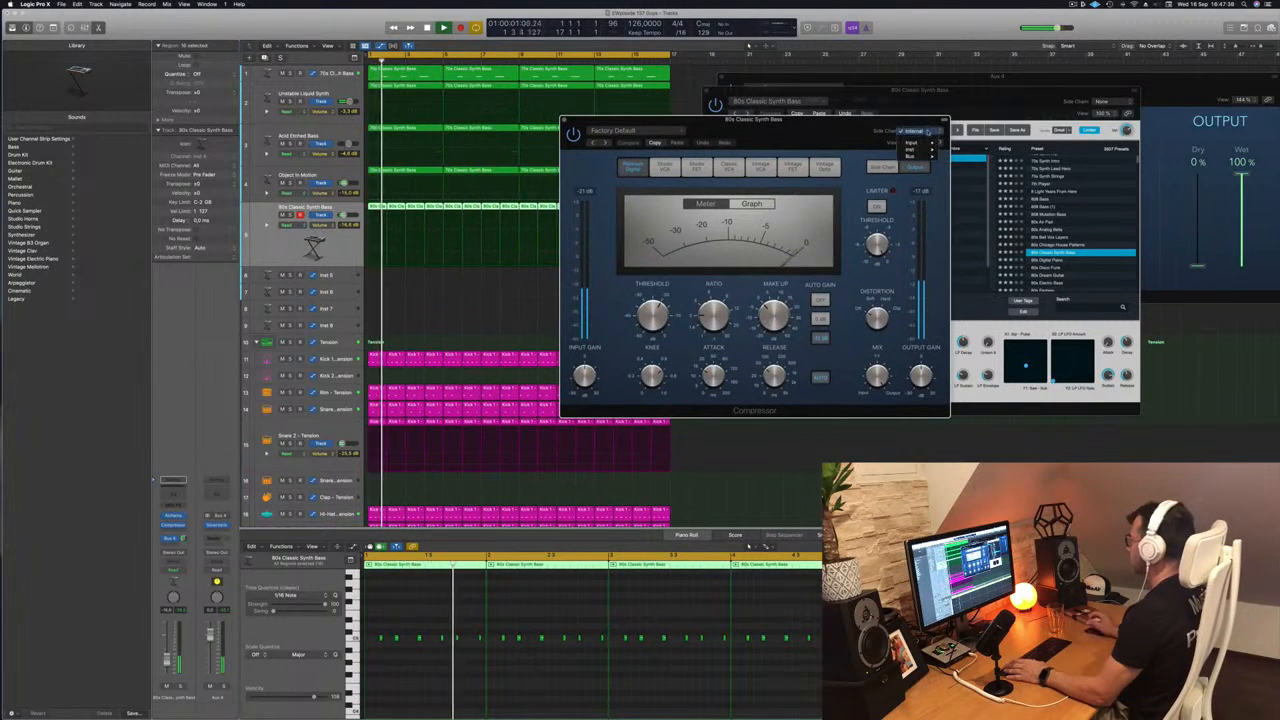
pyautogui.moveTo(932, 149)
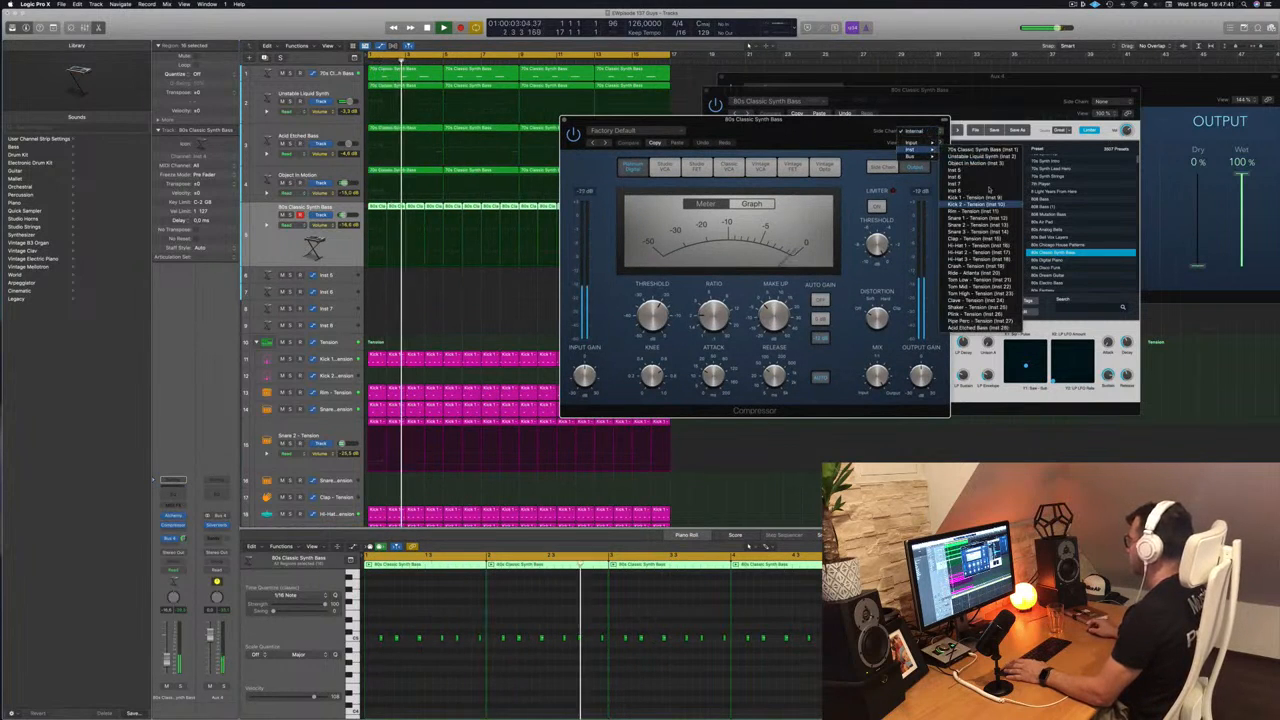
pyautogui.click(980, 198)
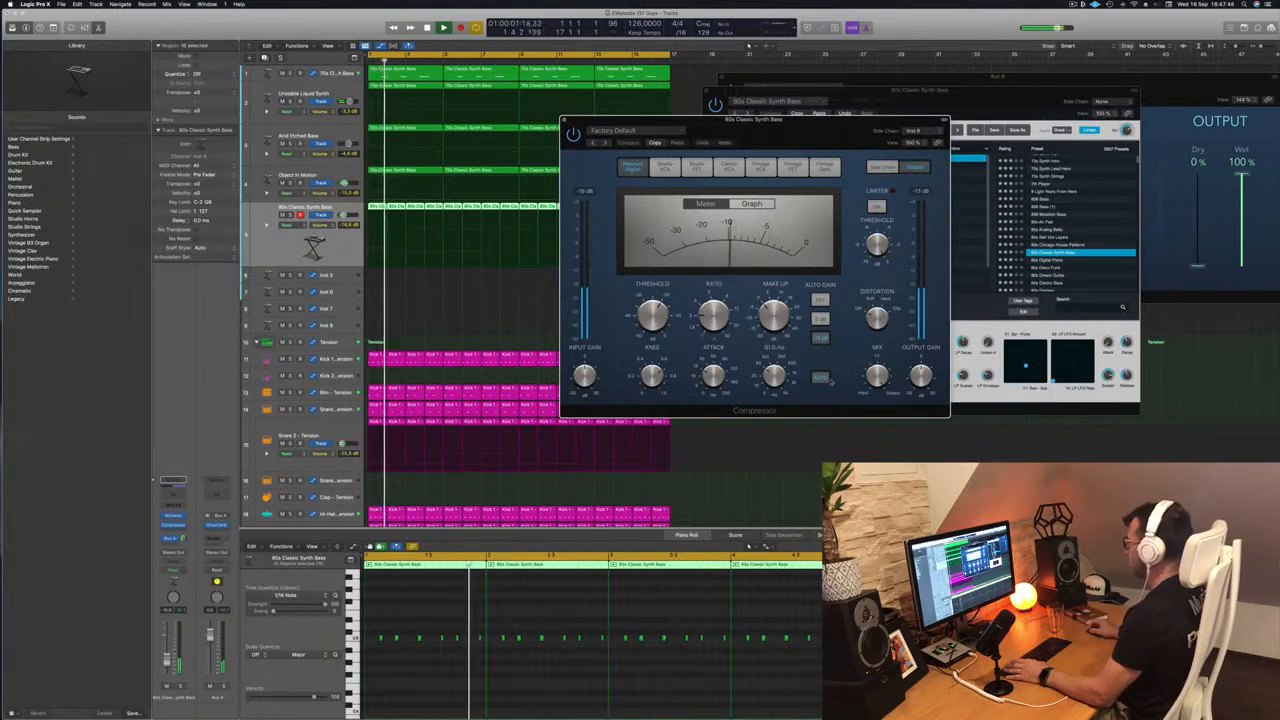
# - Turn off the Compressor's automatic release, adjust its threshold against the kick, and close the plug-in
pyautogui.click(823, 379)
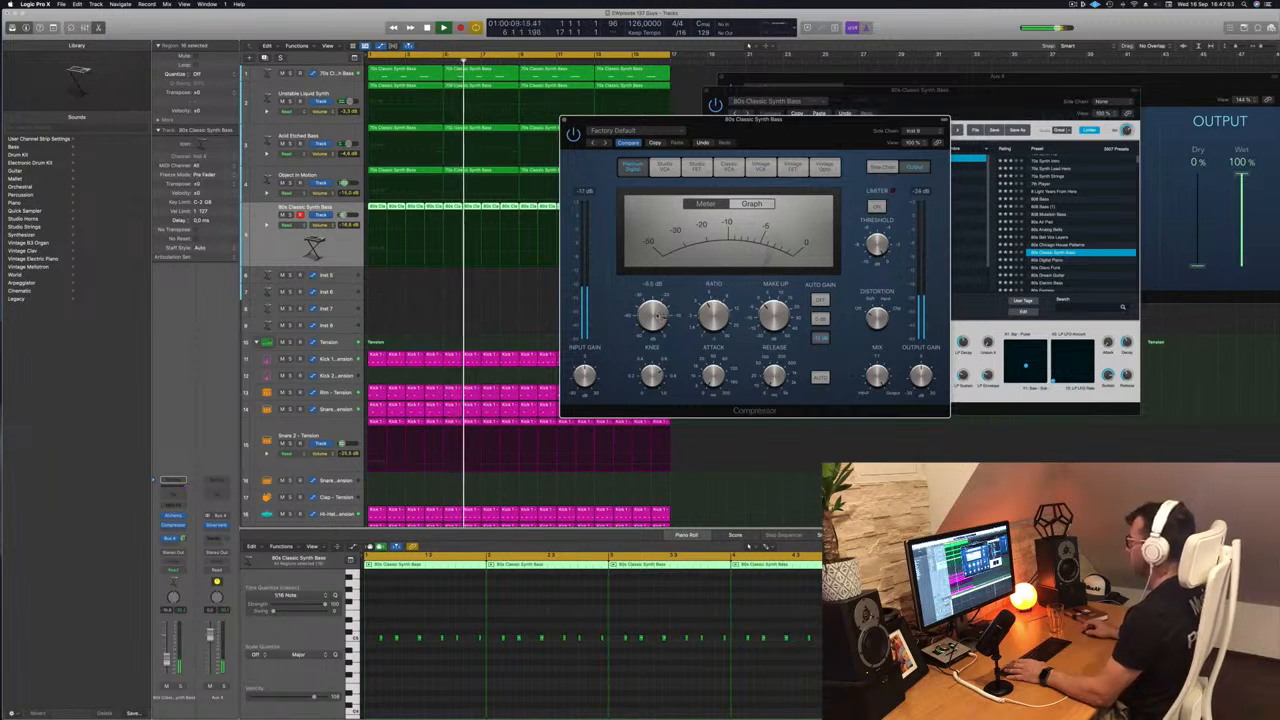
pyautogui.moveTo(641, 125); pyautogui.dragTo(611, 147)
pyautogui.click(534, 141)
pyautogui.press('Return')
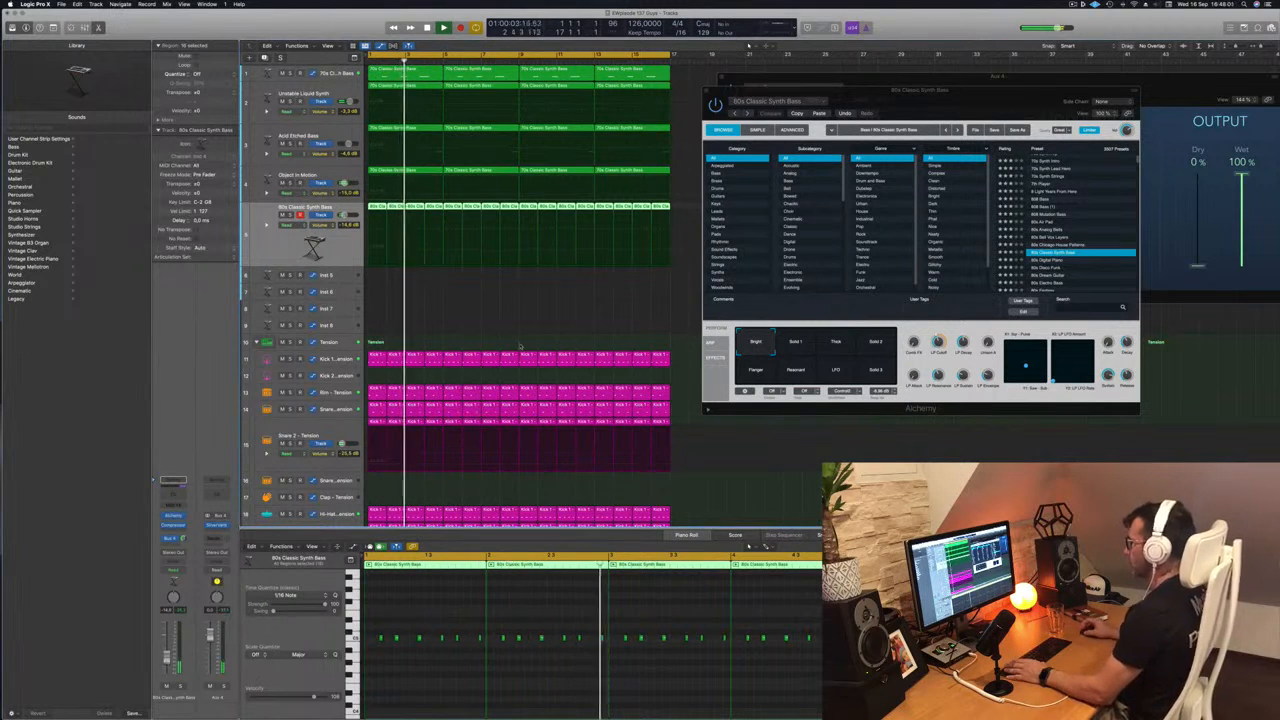
# - Close the Alchemy, Musical Typing and SilverVerb windows to reveal the whole arrangement
pyautogui.moveTo(709, 92); pyautogui.dragTo(685, 94)
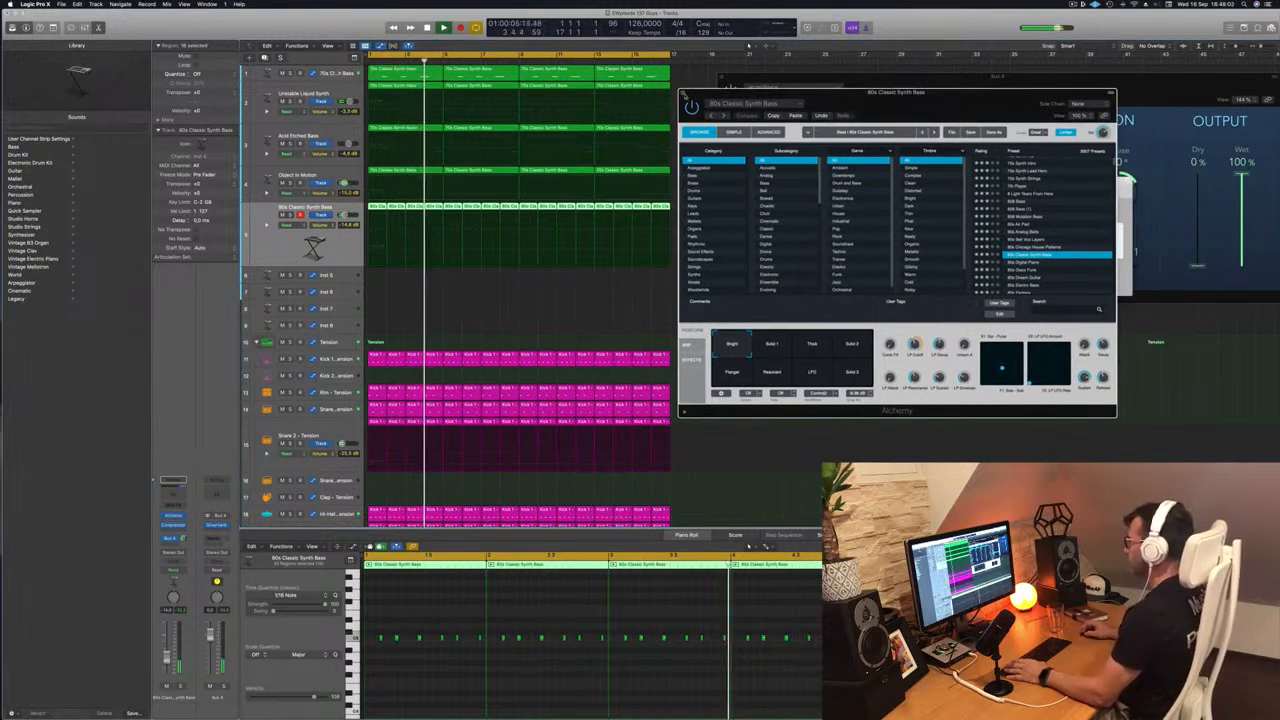
pyautogui.press('super+w')
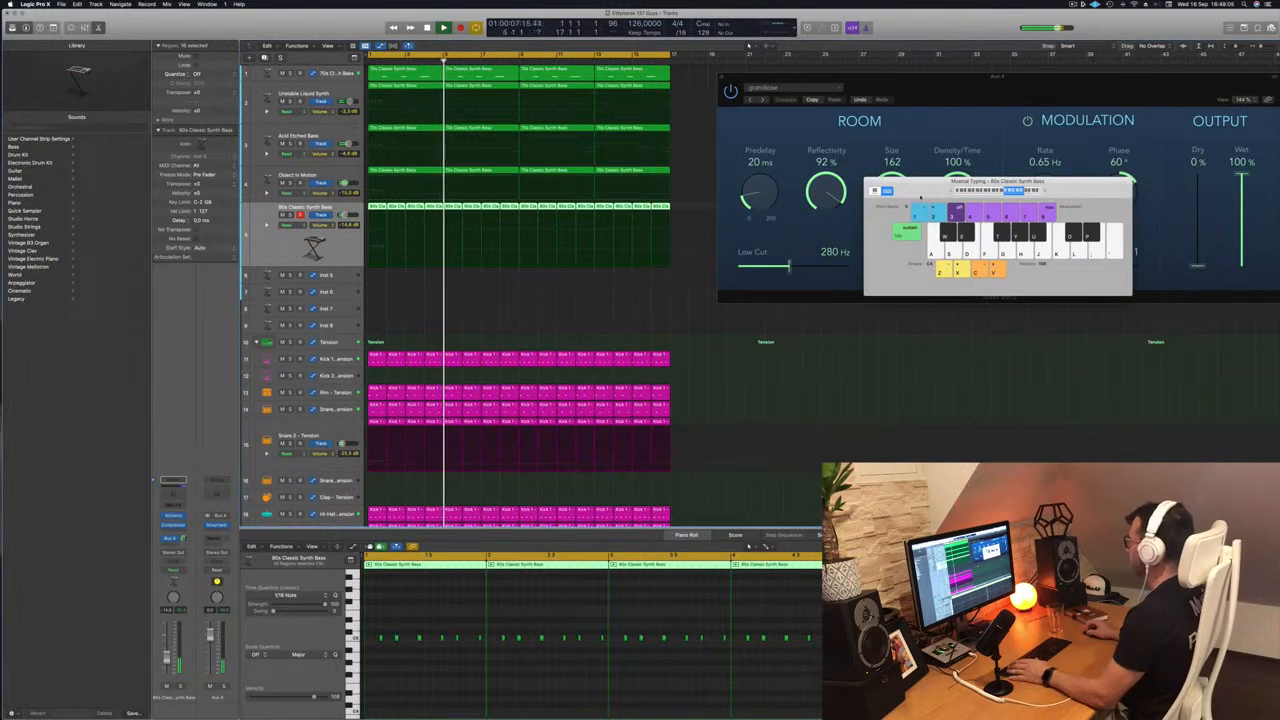
pyautogui.moveTo(923, 190); pyautogui.dragTo(915, 190)
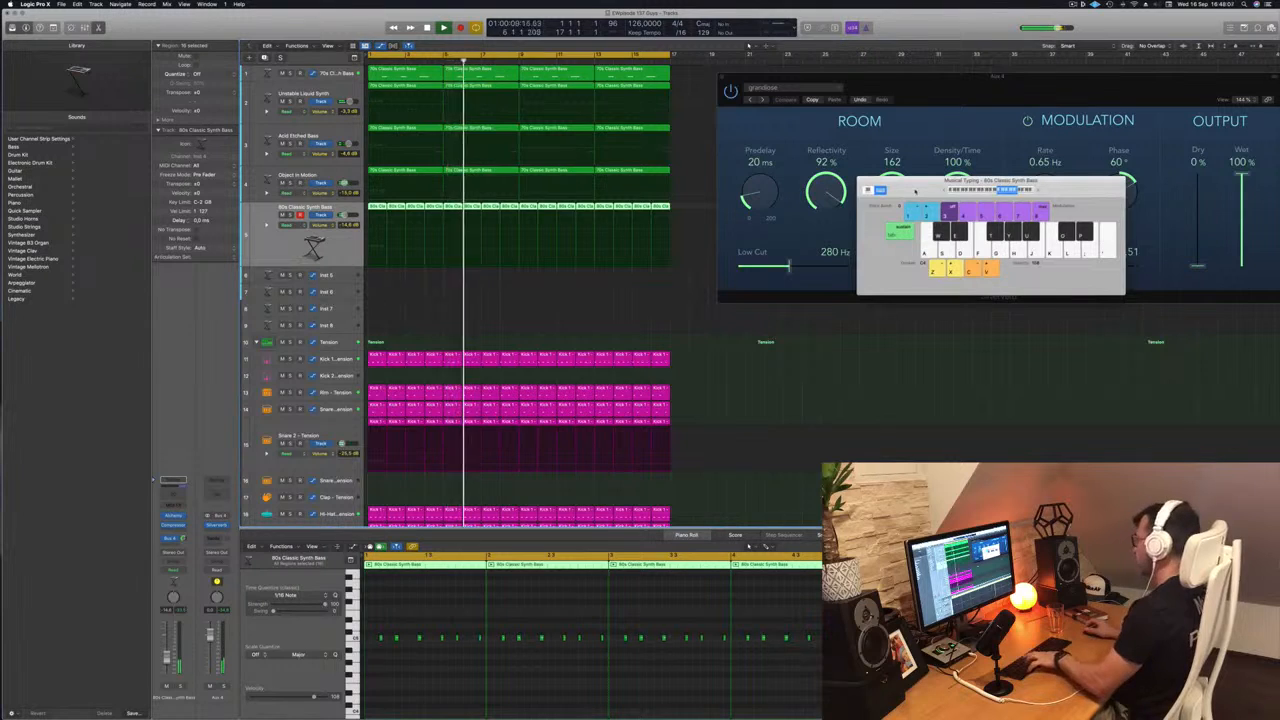
pyautogui.press('super+k')
pyautogui.moveTo(977, 99); pyautogui.dragTo(478, 93)
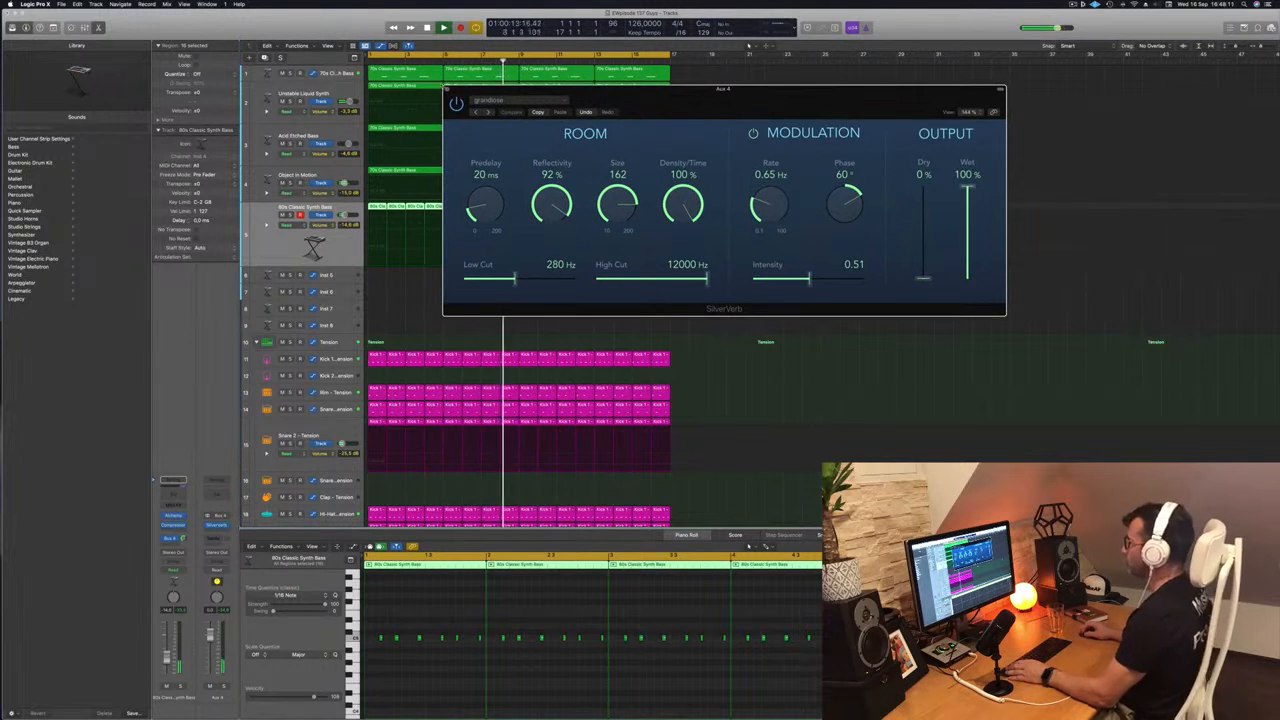
pyautogui.click(447, 90)
pyautogui.press('super+Left')
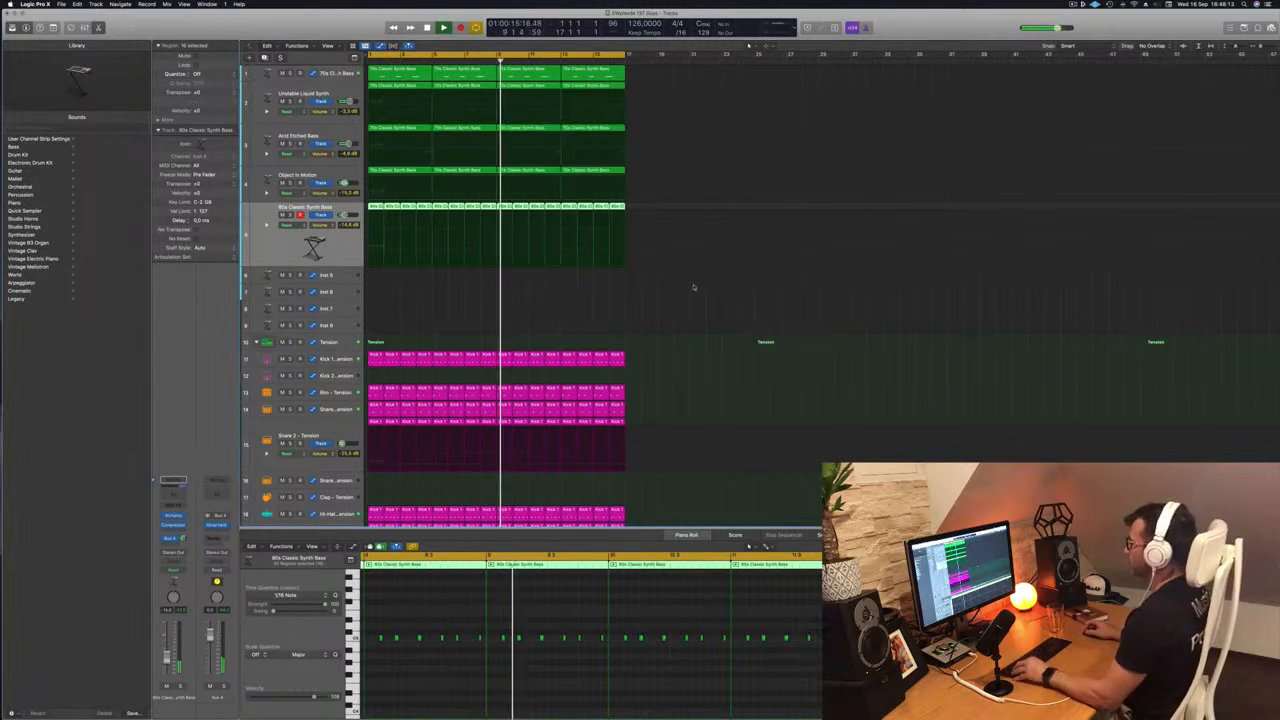
pyautogui.press('super+Up')
pyautogui.press('super+Up')
pyautogui.press('super+Up')
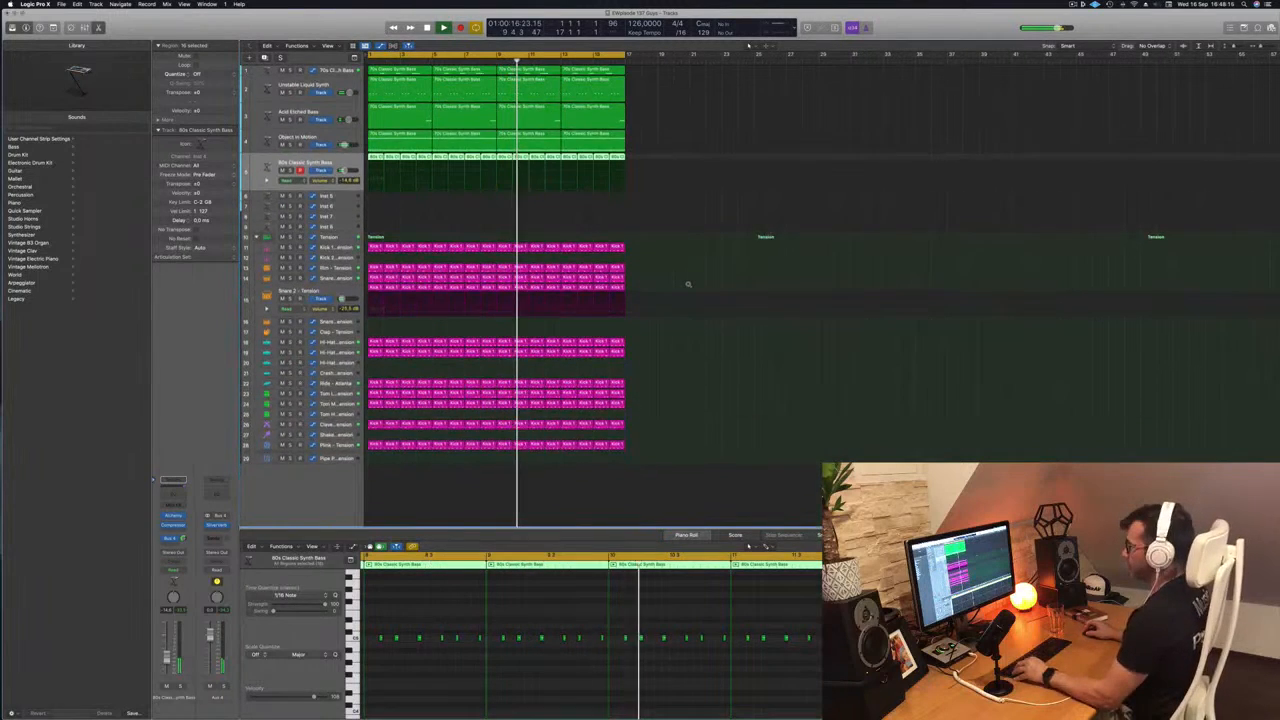